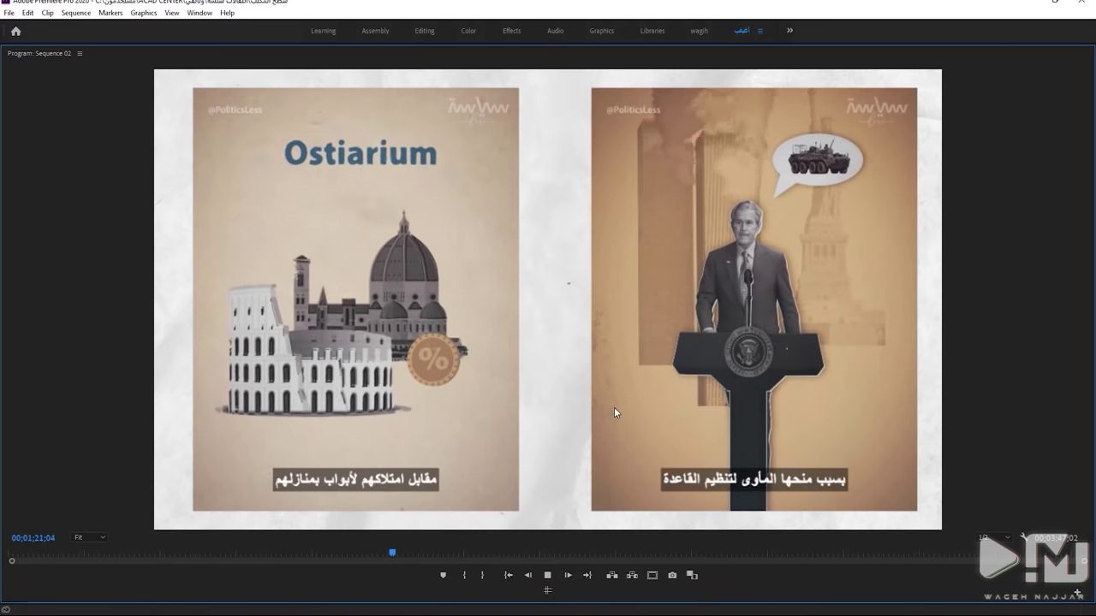
Pause Sequence 02 playback so the playhead rests at 01;22;19
{"action": "key", "text": "space"}
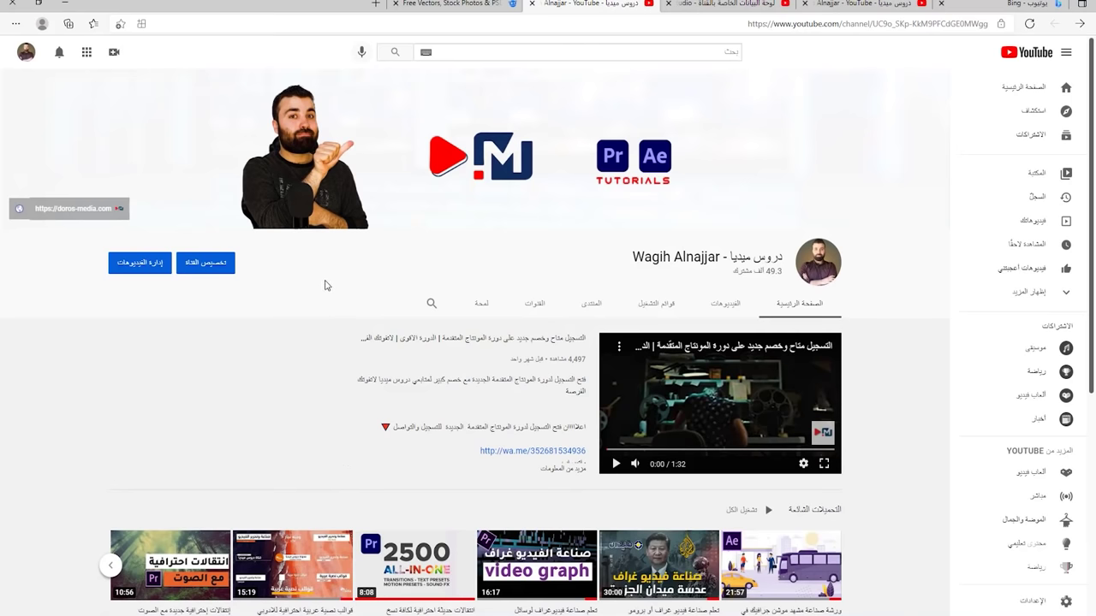
Minimize the YouTube browser and take Premiere Pro out of the full-size preview
{"action": "scroll", "coordinate": [343, 286], "scroll_direction": "down", "scroll_amount": 2}
{"action": "scroll", "coordinate": [631, 371], "scroll_direction": "up", "scroll_amount": 2}
{"action": "scroll", "coordinate": [685, 397], "scroll_direction": "down", "scroll_amount": 2}
{"action": "scroll", "coordinate": [680, 431], "scroll_direction": "up", "scroll_amount": 2}
{"action": "scroll", "coordinate": [694, 369], "scroll_direction": "down", "scroll_amount": 1}
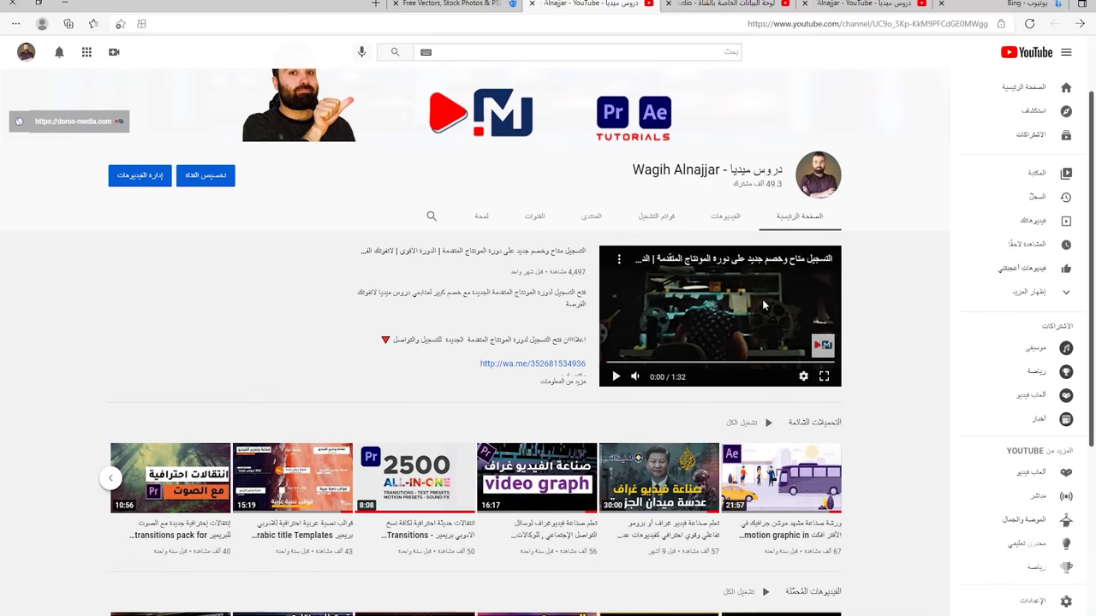
{"action": "scroll", "coordinate": [764, 306], "scroll_direction": "up", "scroll_amount": 1}
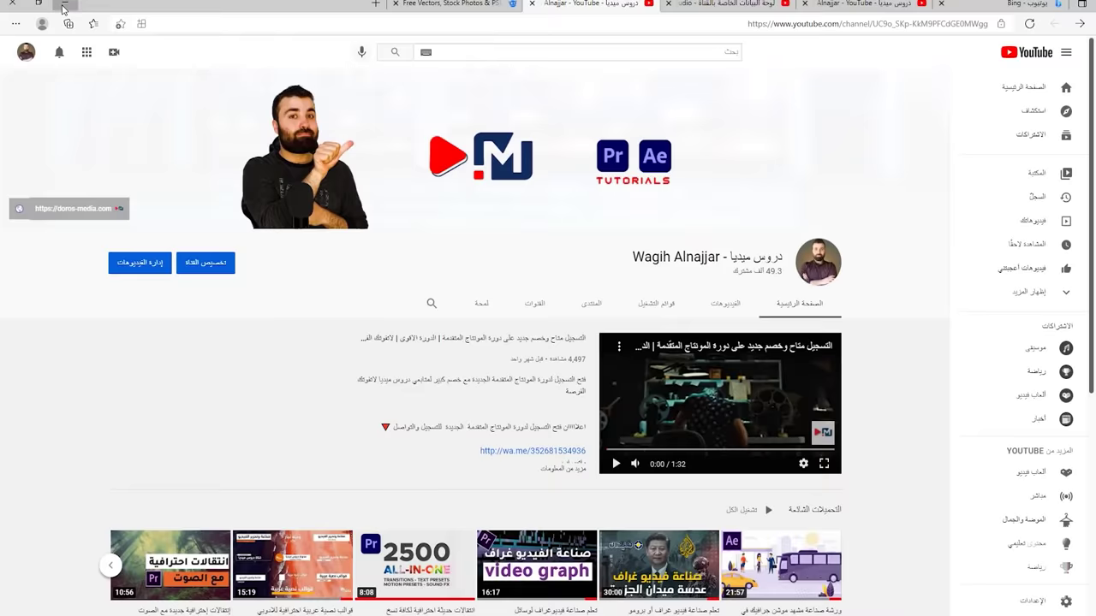
{"action": "left_click", "coordinate": [62, 7]}
{"action": "key", "text": "grave"}
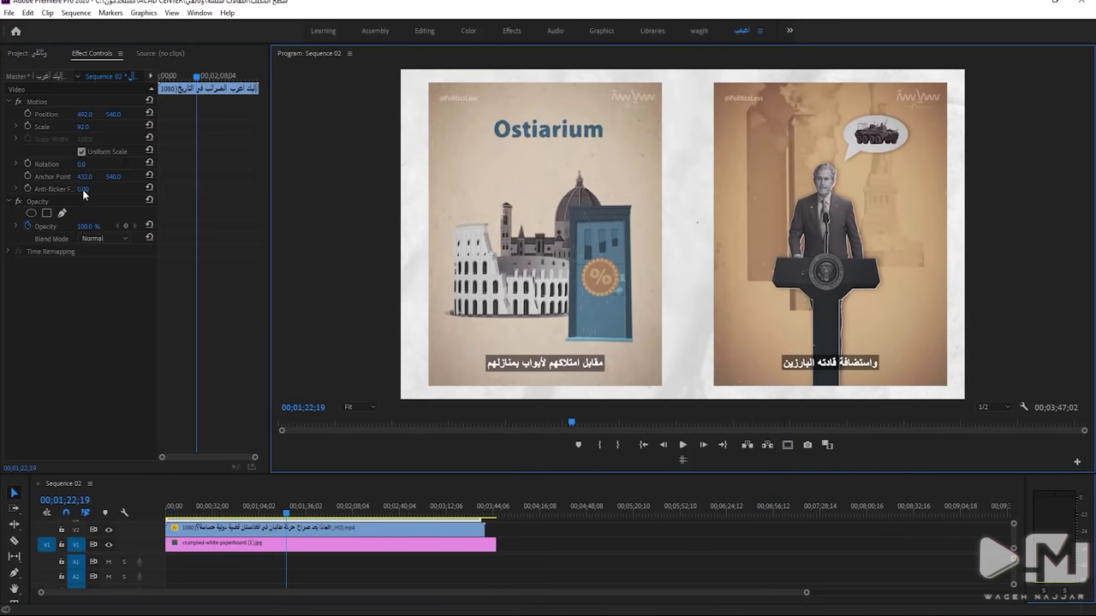
Enlarge the timeline and program preview, zoom the timeline out, and move back to 00;44;05
{"action": "left_click_drag", "start_coordinate": [469, 473], "coordinate": [492, 369]}
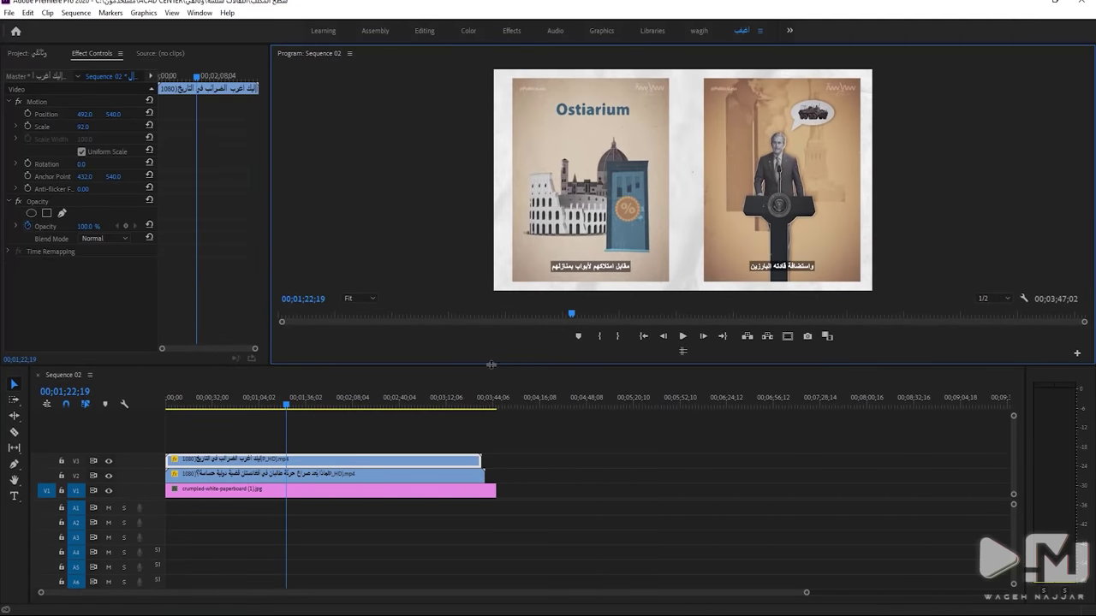
{"action": "left_click_drag", "start_coordinate": [805, 593], "coordinate": [914, 593]}
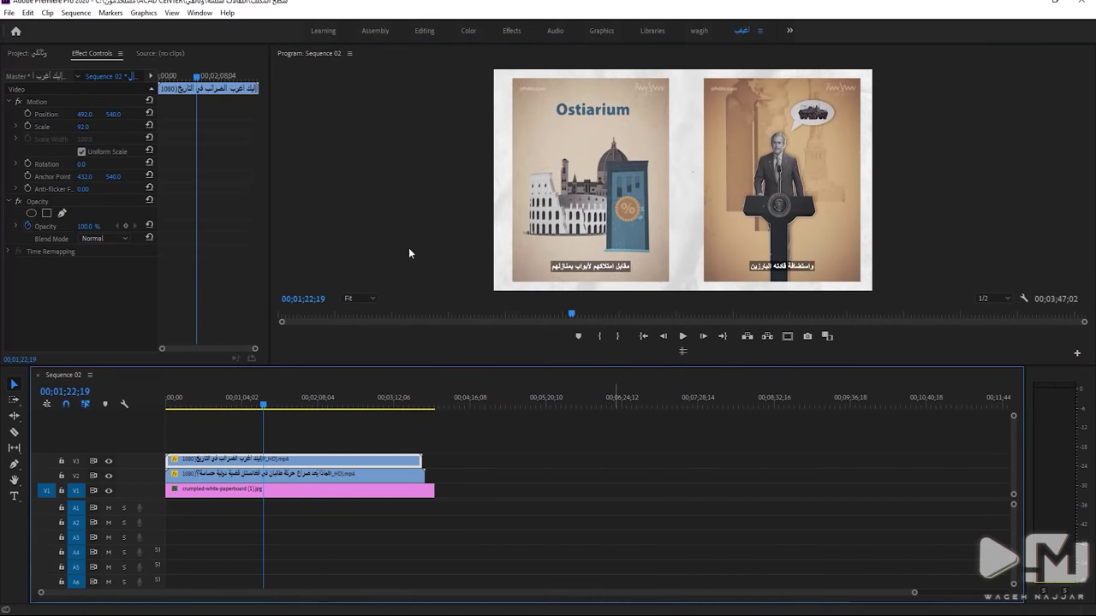
{"action": "left_click_drag", "start_coordinate": [270, 237], "coordinate": [473, 290]}
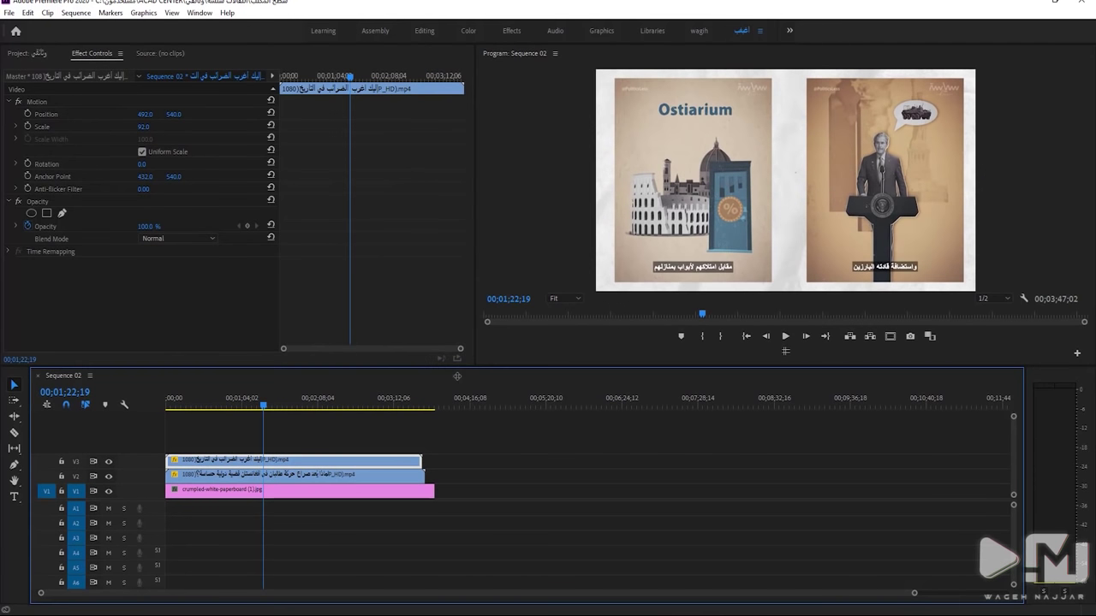
{"action": "left_click_drag", "start_coordinate": [472, 362], "coordinate": [383, 422]}
{"action": "left_click_drag", "start_coordinate": [287, 467], "coordinate": [219, 468]}
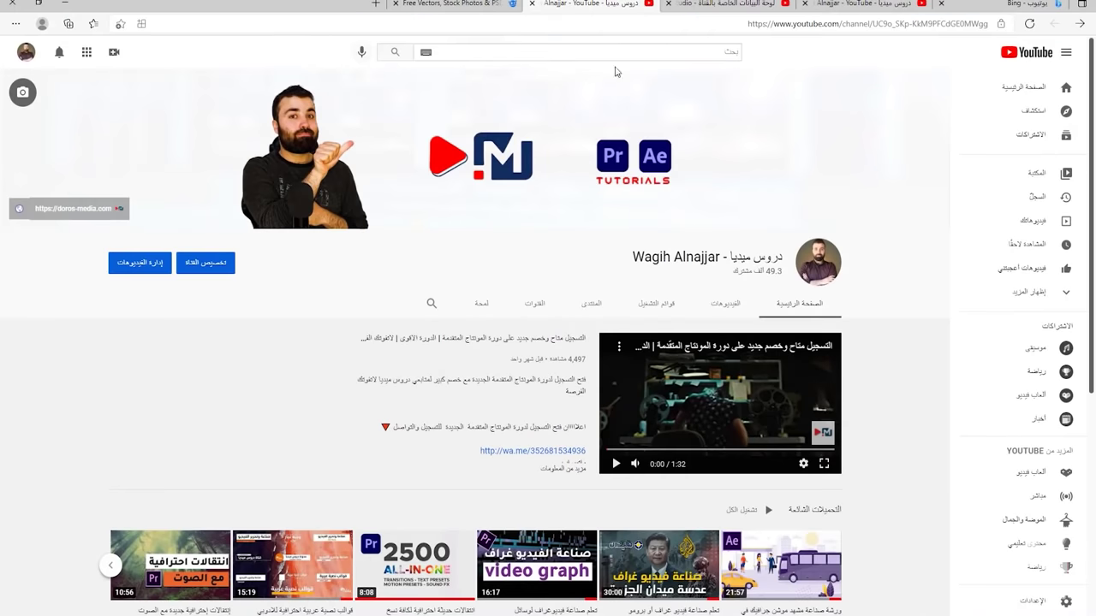
Search YouTube for 'سياسة بلص' using the search suggestion
{"action": "left_click", "coordinate": [642, 52]}
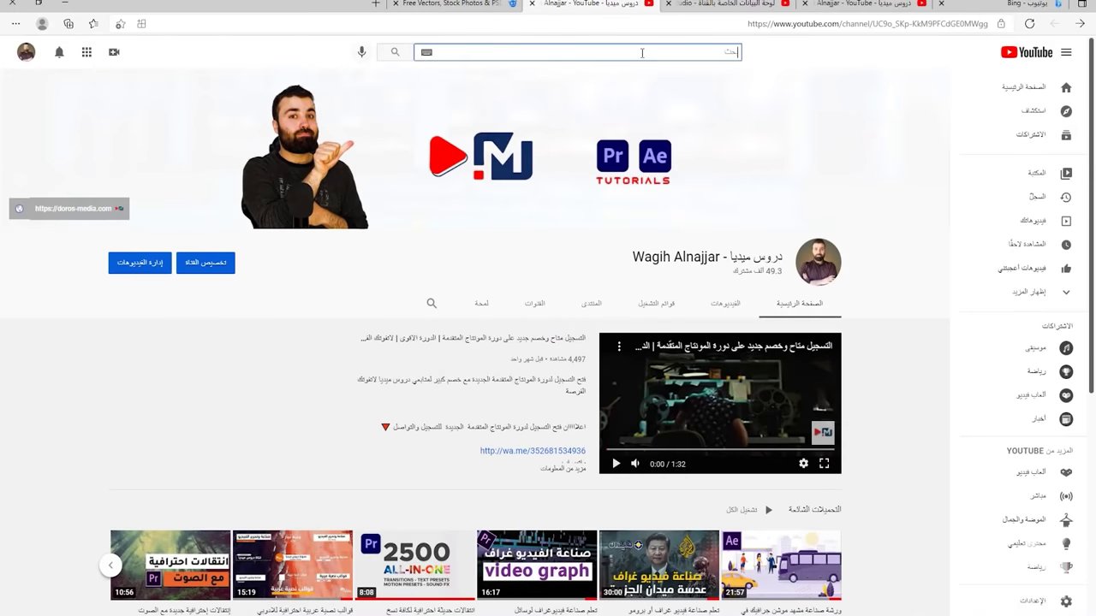
{"action": "type", "text": "sd"}
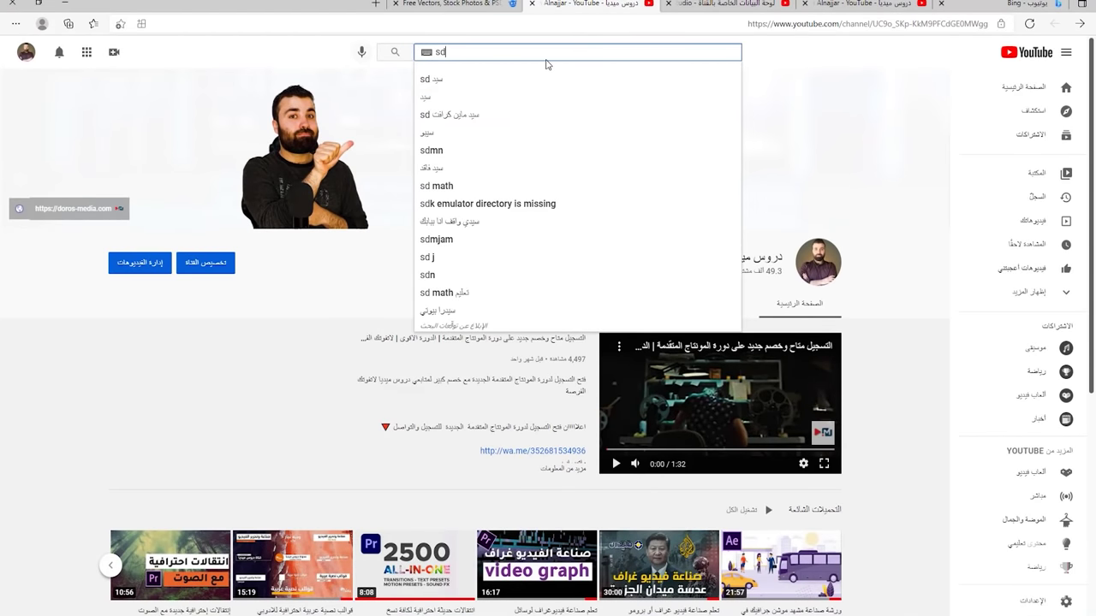
{"action": "key", "text": "BackSpace"}
{"action": "key", "text": "BackSpace"}
{"action": "type", "text": "سياس"}
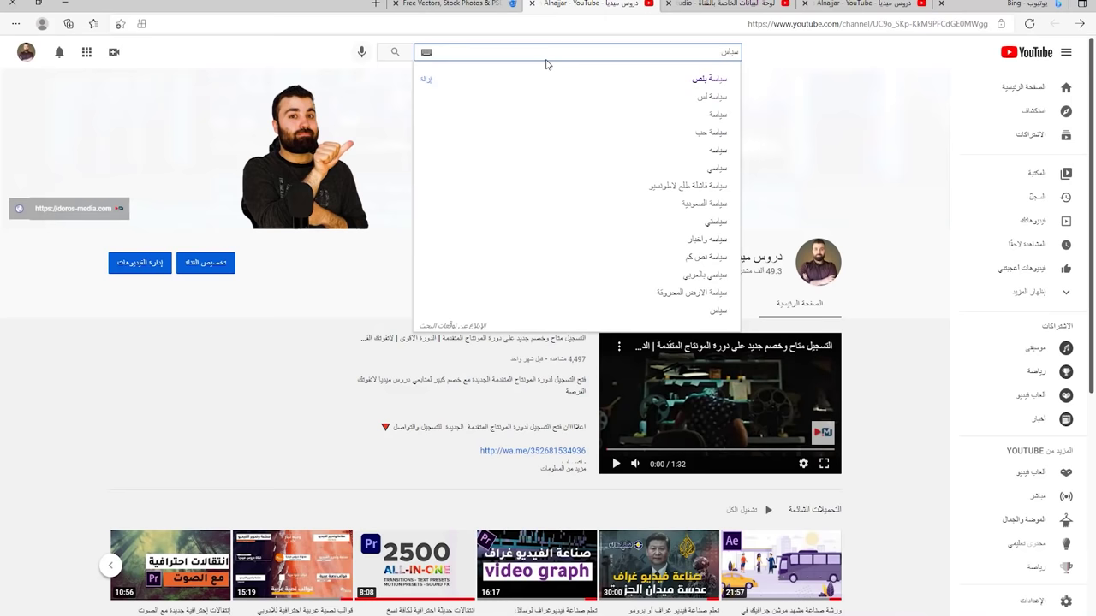
{"action": "left_click", "coordinate": [599, 77]}
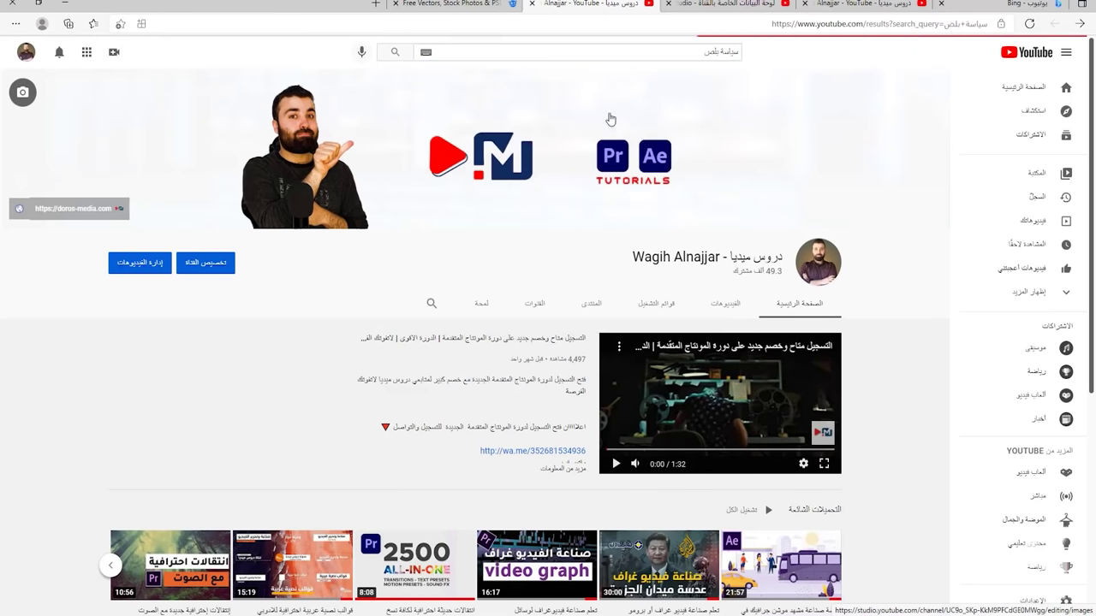
Browse the 'سياسة بلص' results, then minimize the browser
{"action": "scroll", "coordinate": [698, 222], "scroll_direction": "down", "scroll_amount": 2}
{"action": "scroll", "coordinate": [702, 273], "scroll_direction": "down", "scroll_amount": 2}
{"action": "scroll", "coordinate": [707, 318], "scroll_direction": "down", "scroll_amount": 2}
{"action": "scroll", "coordinate": [715, 333], "scroll_direction": "down", "scroll_amount": 2}
{"action": "scroll", "coordinate": [723, 359], "scroll_direction": "down", "scroll_amount": 2}
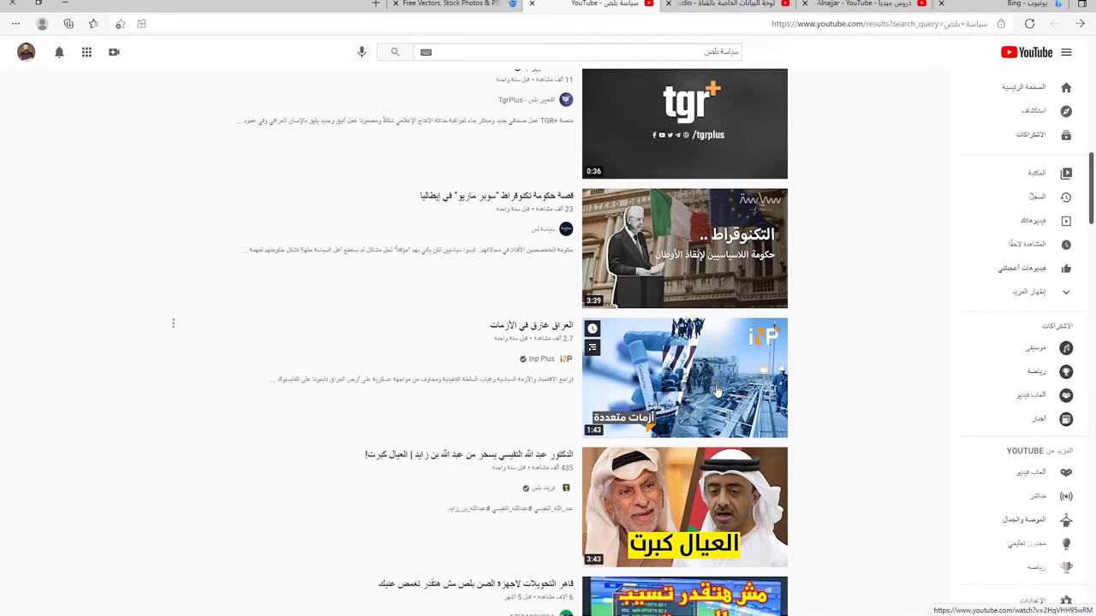
{"action": "scroll", "coordinate": [733, 402], "scroll_direction": "up", "scroll_amount": 10}
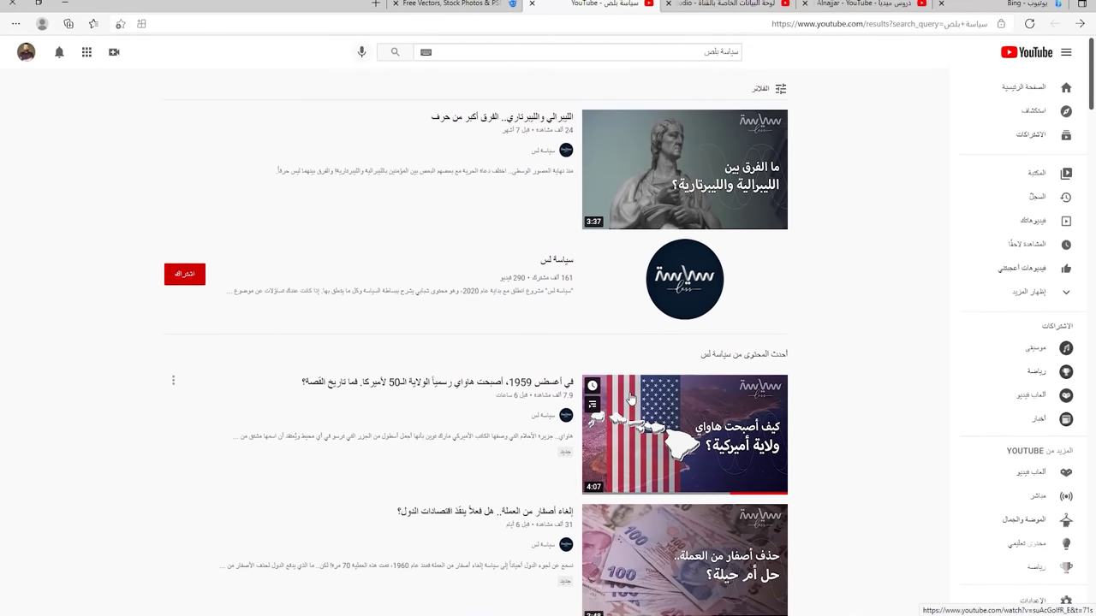
{"action": "scroll", "coordinate": [642, 404], "scroll_direction": "down", "scroll_amount": 3}
{"action": "scroll", "coordinate": [710, 433], "scroll_direction": "down", "scroll_amount": 3}
{"action": "scroll", "coordinate": [753, 449], "scroll_direction": "down", "scroll_amount": 4}
{"action": "scroll", "coordinate": [753, 449], "scroll_direction": "down", "scroll_amount": 4}
{"action": "scroll", "coordinate": [685, 432], "scroll_direction": "up", "scroll_amount": 3}
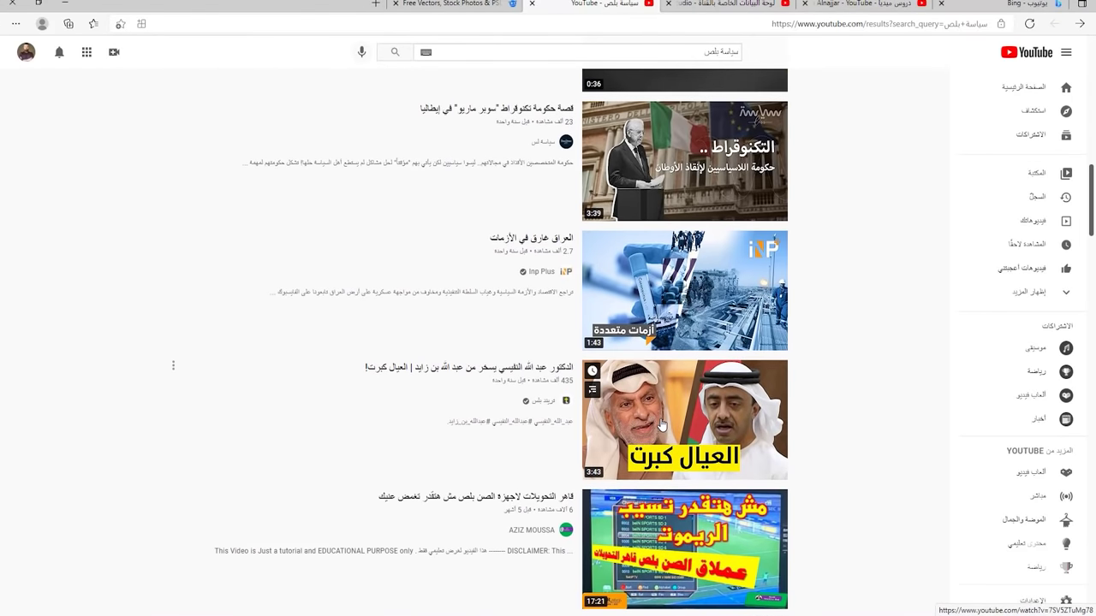
{"action": "scroll", "coordinate": [500, 488], "scroll_direction": "up", "scroll_amount": 5}
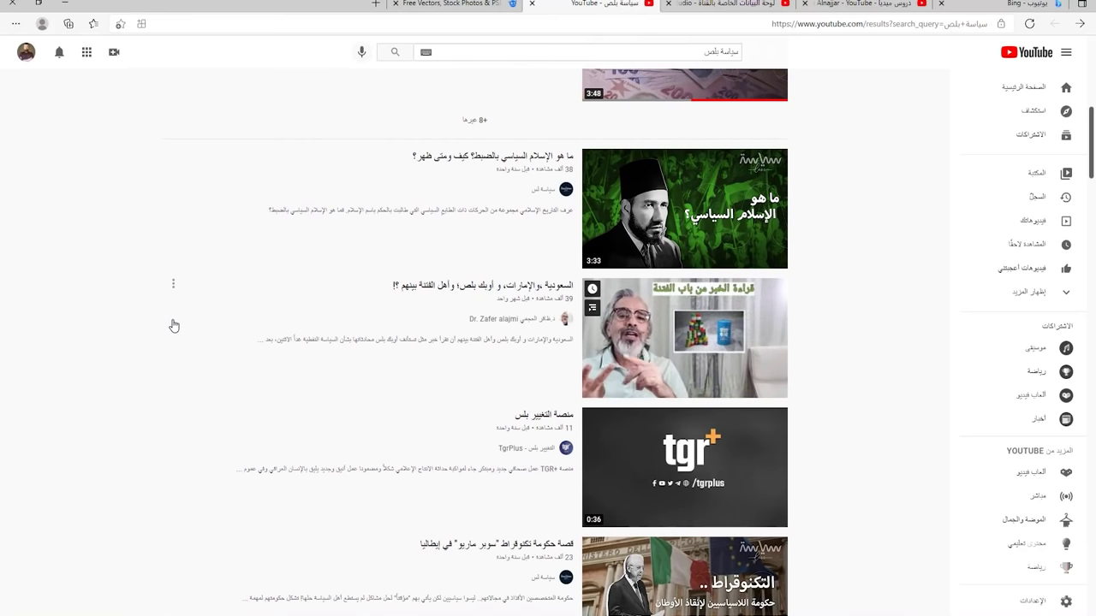
{"action": "left_click", "coordinate": [68, 4]}
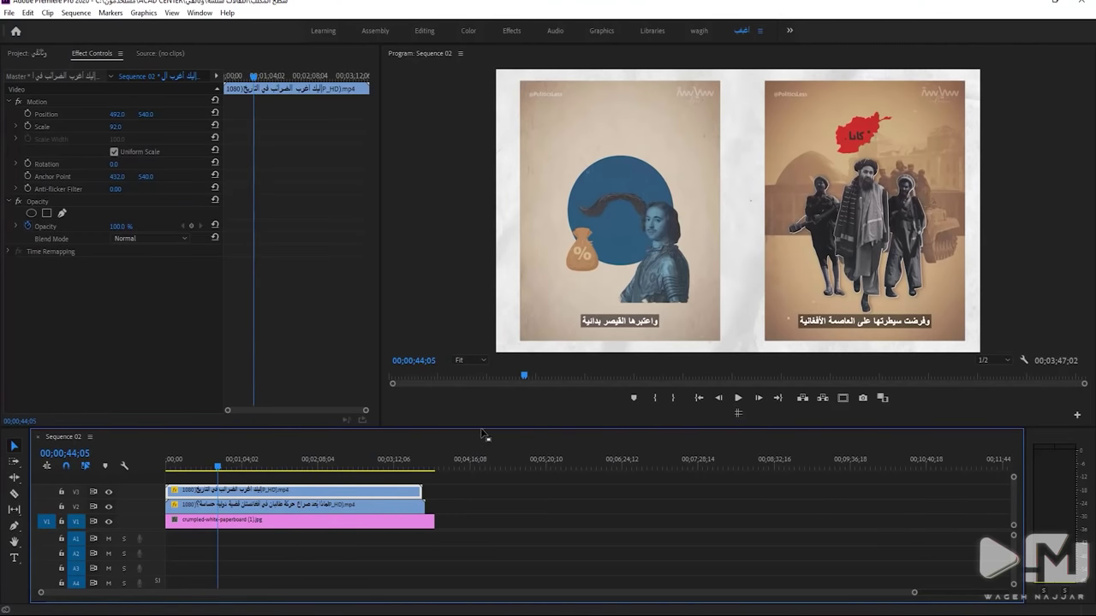
Enlarge and zoom out the timeline, then marquee-select the V1–V3 clips and delete them
{"action": "left_click_drag", "start_coordinate": [477, 428], "coordinate": [477, 383]}
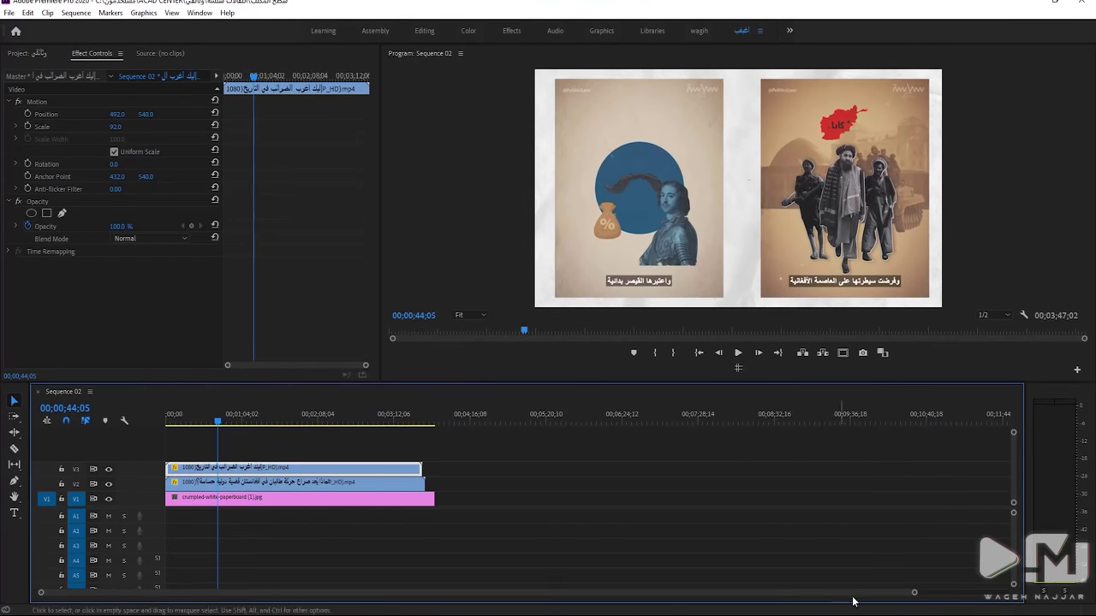
{"action": "left_click_drag", "start_coordinate": [913, 593], "coordinate": [967, 592]}
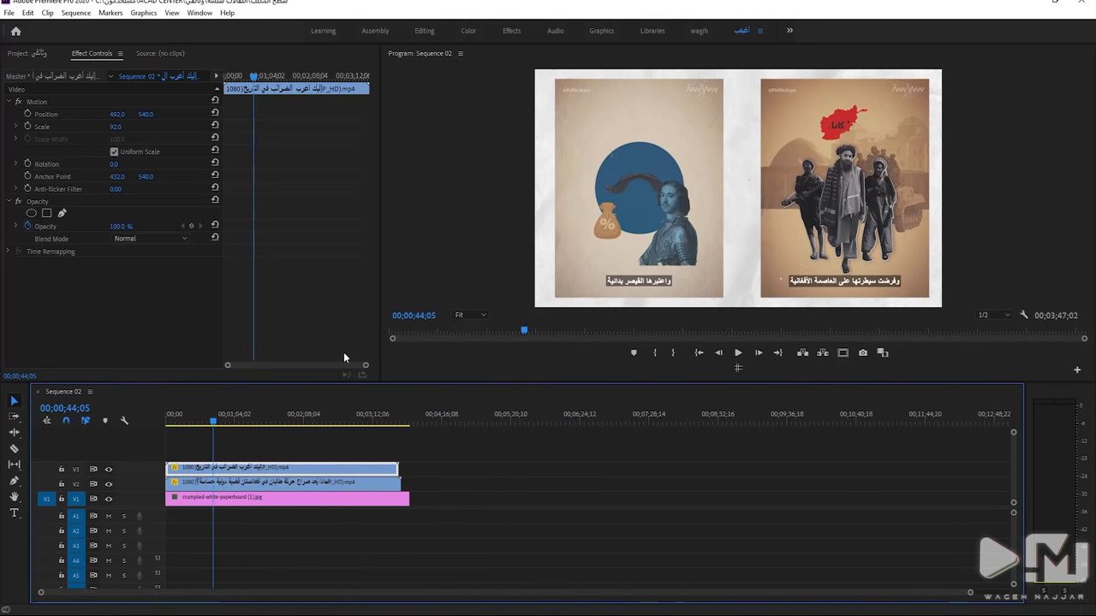
{"action": "left_click", "coordinate": [16, 54]}
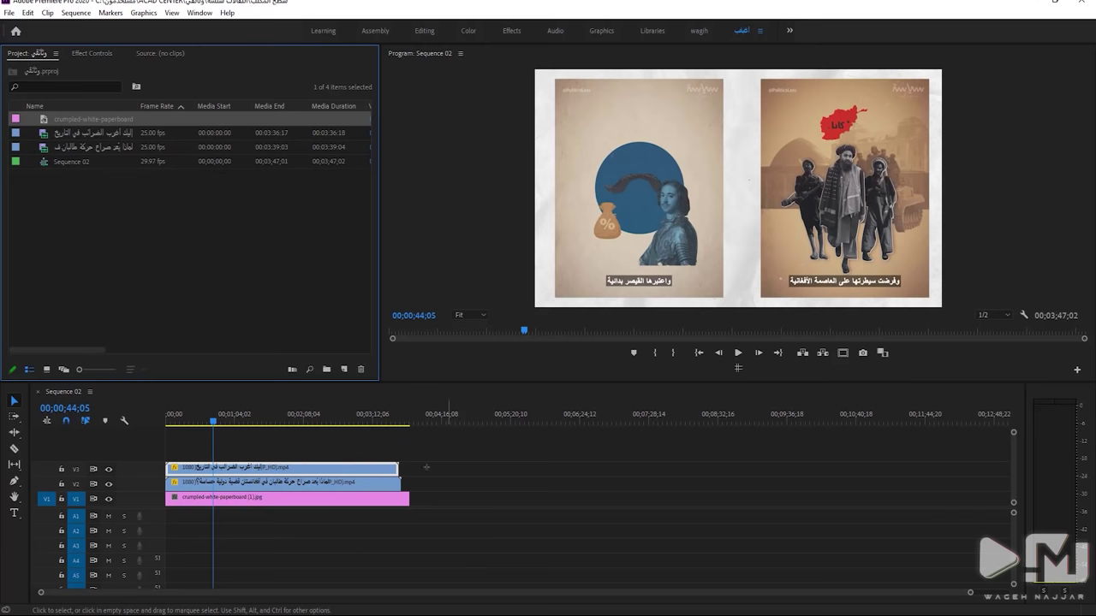
{"action": "left_click_drag", "start_coordinate": [445, 457], "coordinate": [164, 509]}
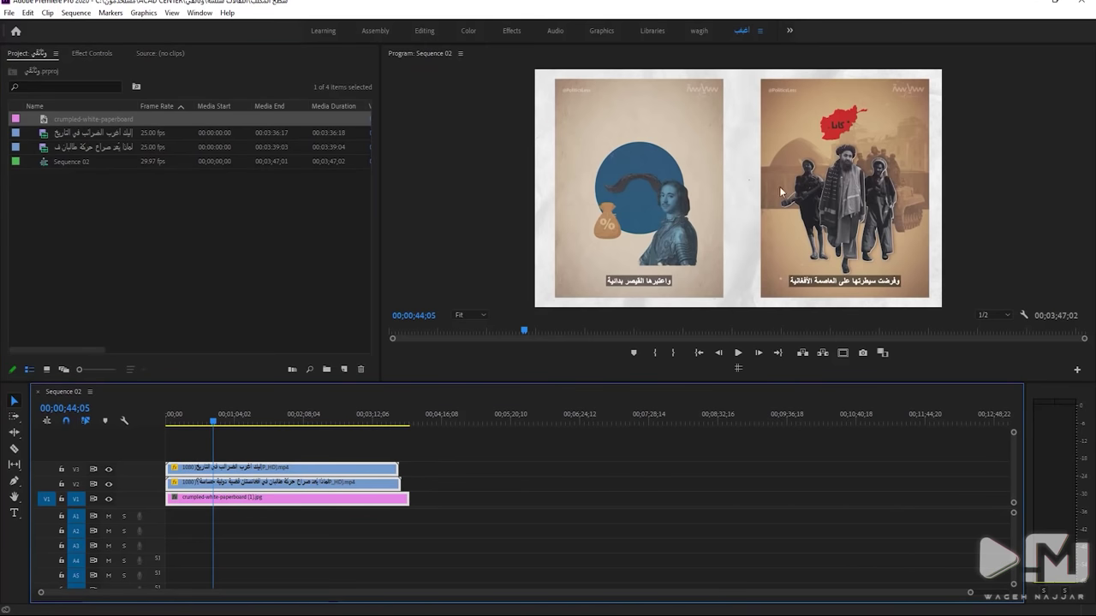
{"action": "left_click", "coordinate": [599, 523]}
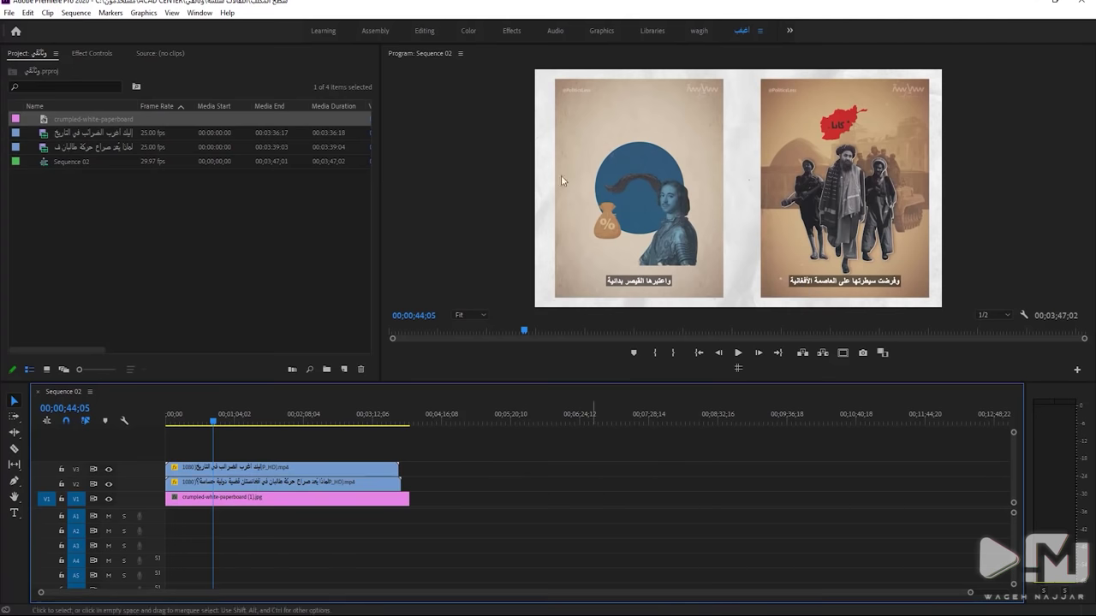
{"action": "left_click", "coordinate": [333, 418]}
{"action": "left_click", "coordinate": [267, 418]}
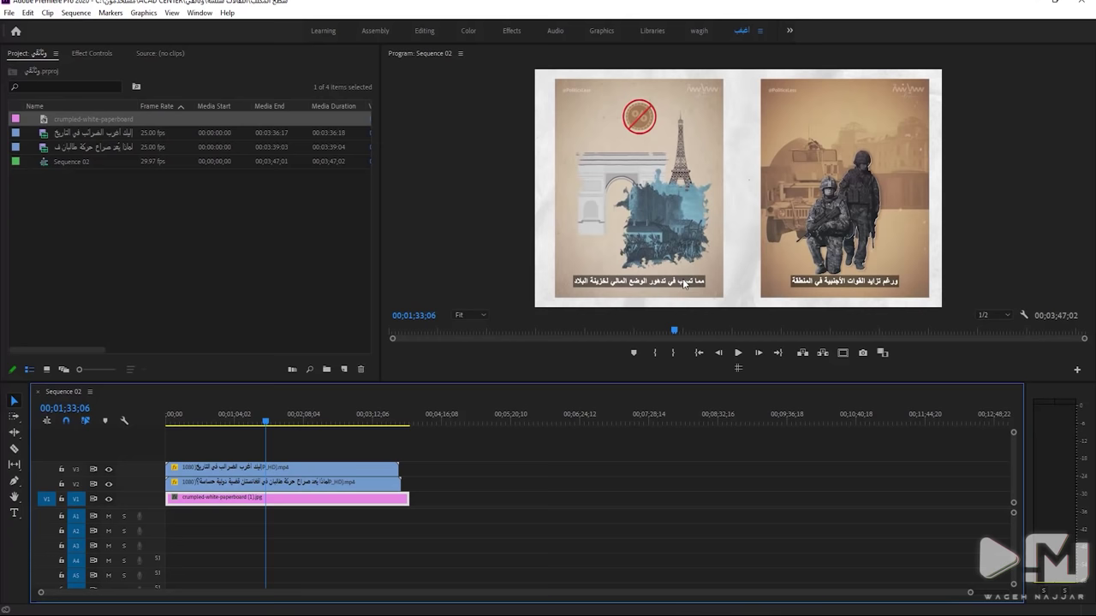
{"action": "left_click_drag", "start_coordinate": [469, 463], "coordinate": [308, 507]}
{"action": "key", "text": "Delete"}
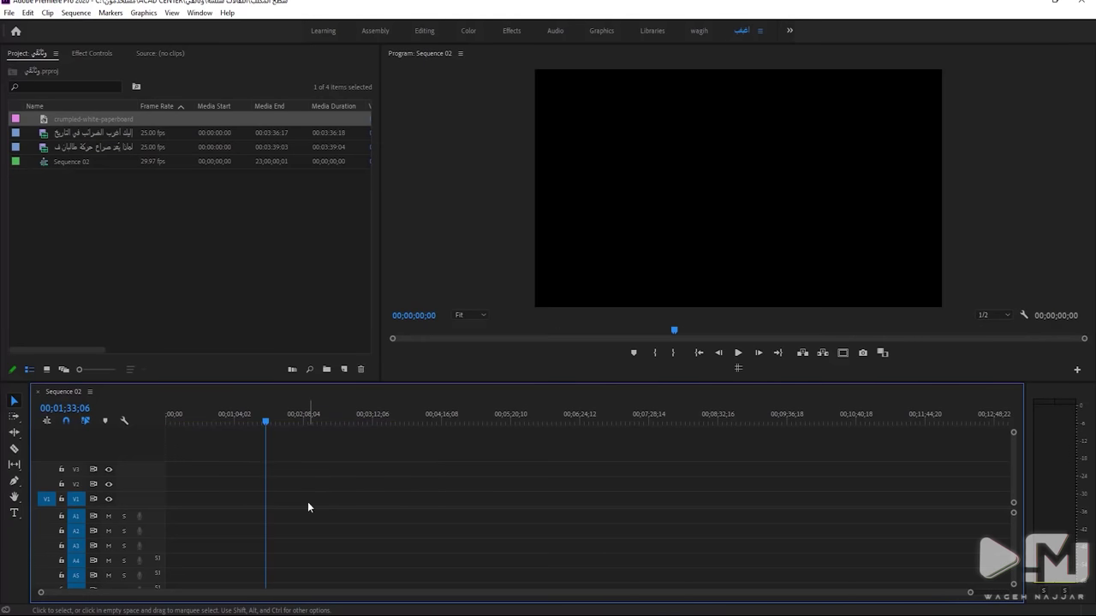
Preview the strangest-taxes clip in the Source monitor at 00:01:50:06, then switch to Freepik
{"action": "left_click", "coordinate": [233, 307]}
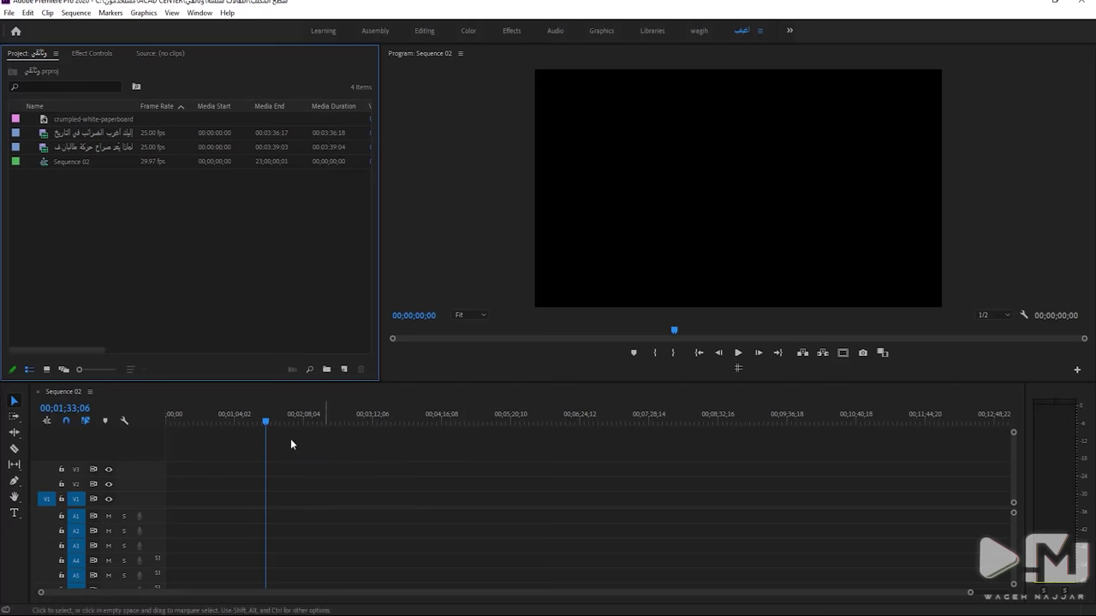
{"action": "left_click", "coordinate": [93, 132]}
{"action": "double_click", "coordinate": [92, 132]}
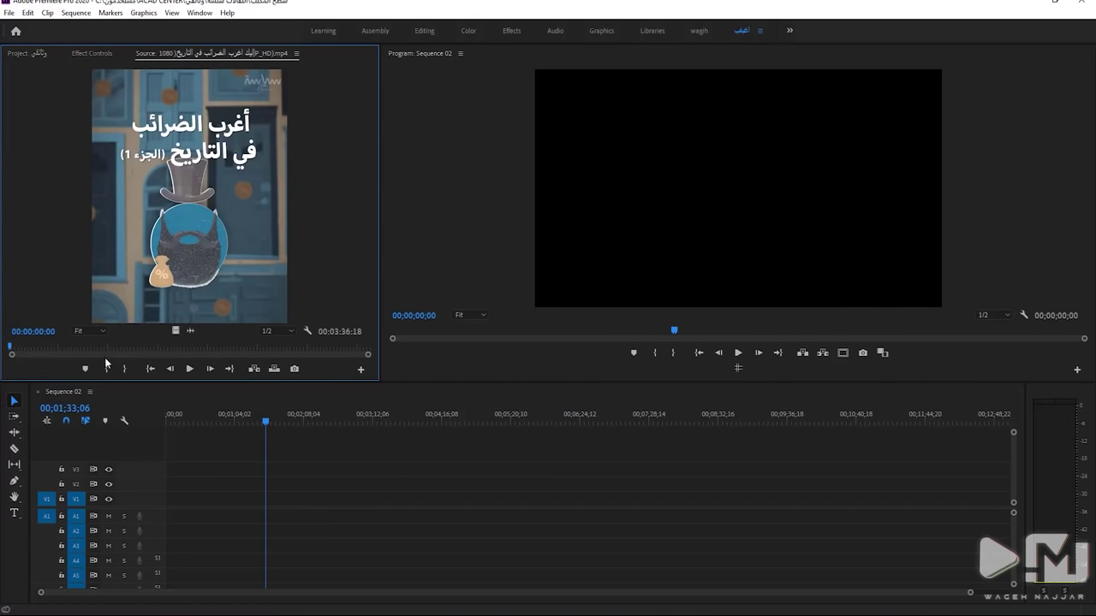
{"action": "left_click_drag", "start_coordinate": [174, 347], "coordinate": [190, 347]}
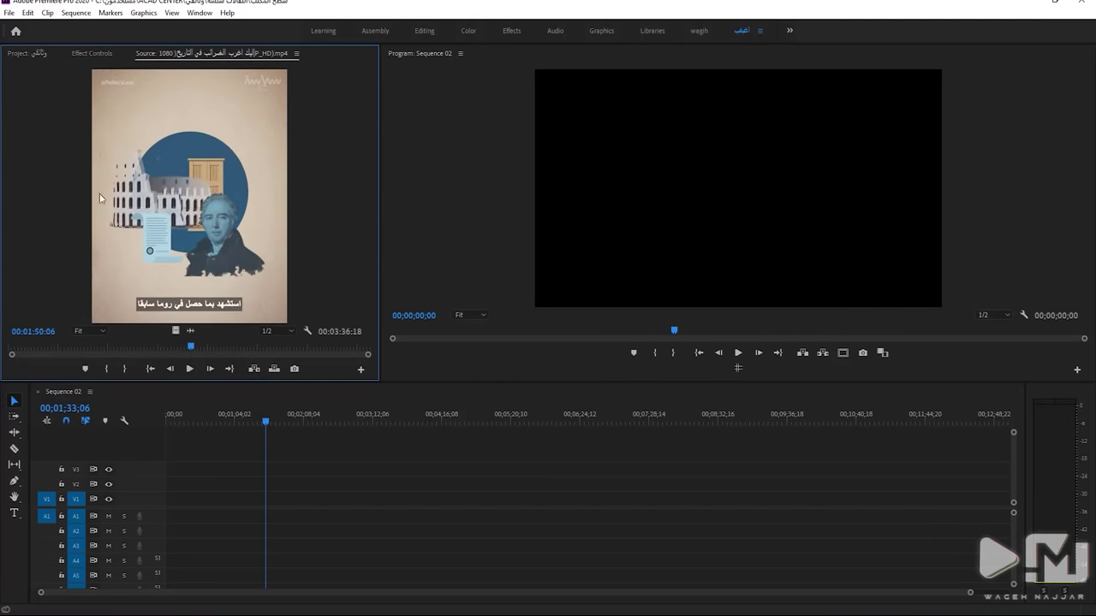
{"action": "left_click", "coordinate": [11, 54]}
{"action": "left_click", "coordinate": [195, 228]}
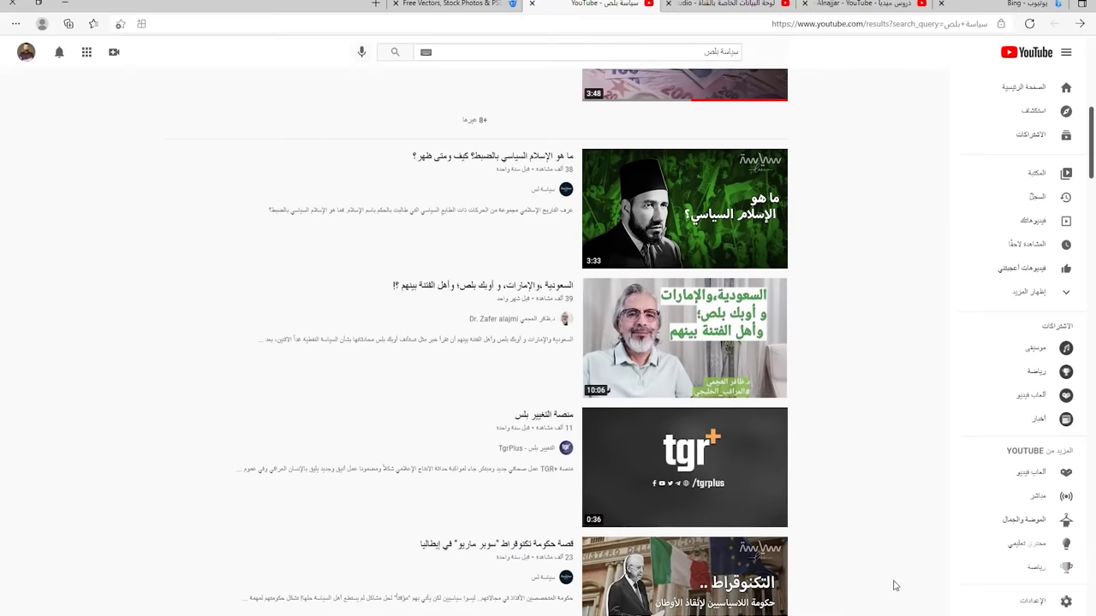
{"action": "left_click", "coordinate": [445, 4]}
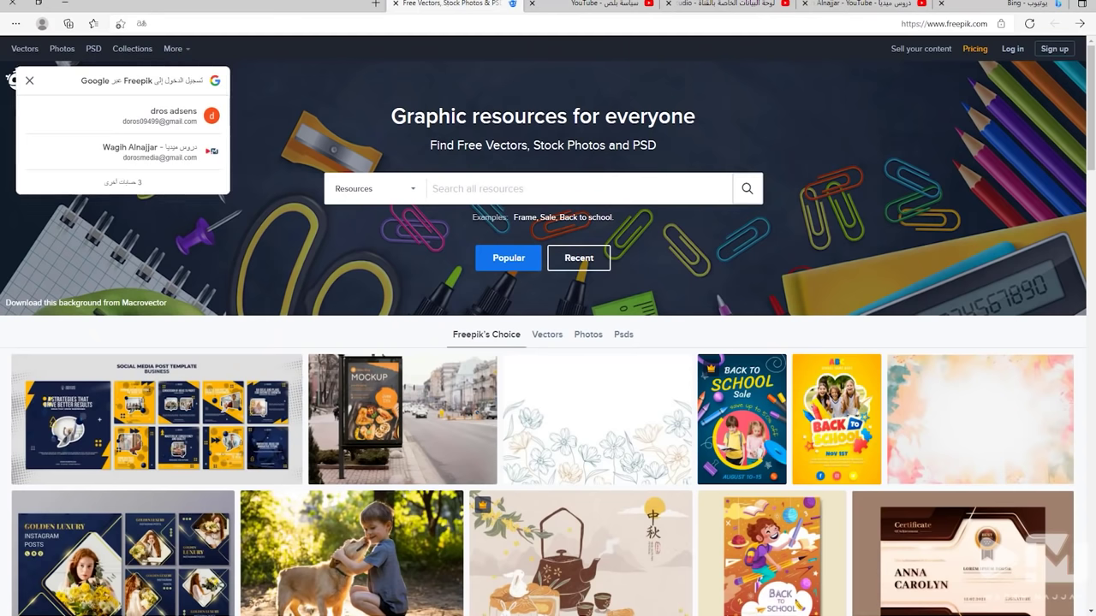
Dismiss the Google sign-in prompt and search Freepik for 'background'
{"action": "left_click", "coordinate": [29, 81]}
{"action": "left_click", "coordinate": [478, 188]}
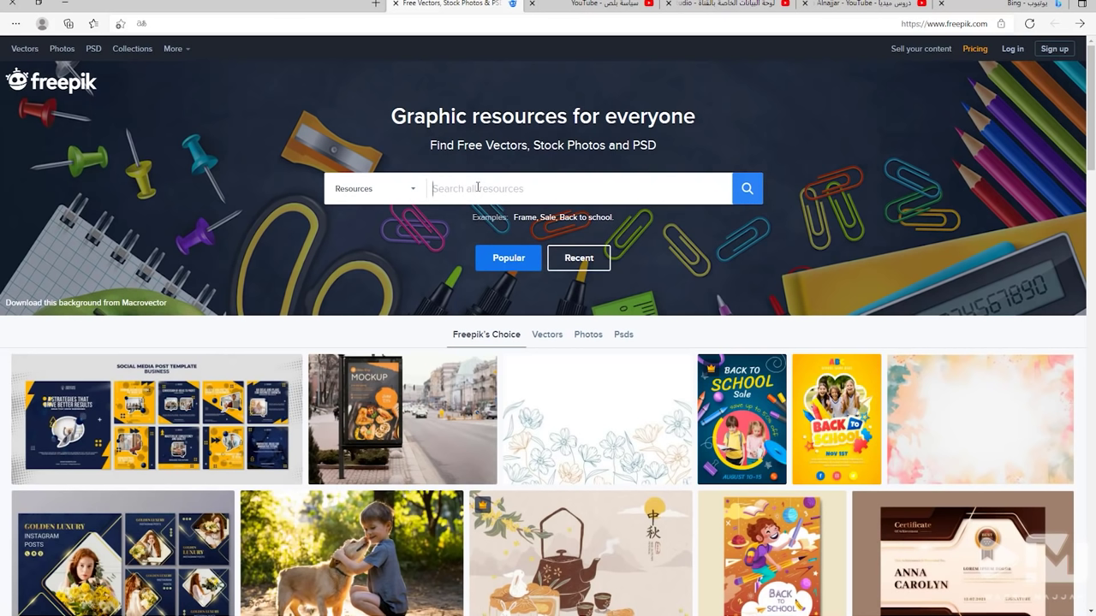
{"action": "type", "text": "لا"}
{"action": "key", "text": "BackSpace"}
{"action": "type", "text": "back"}
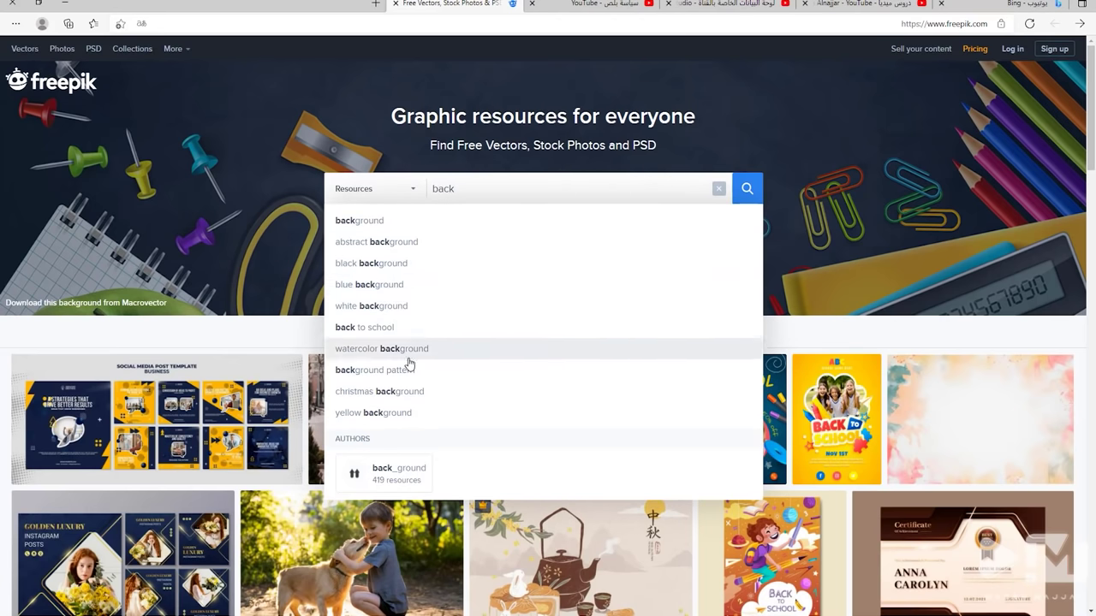
{"action": "left_click", "coordinate": [404, 222]}
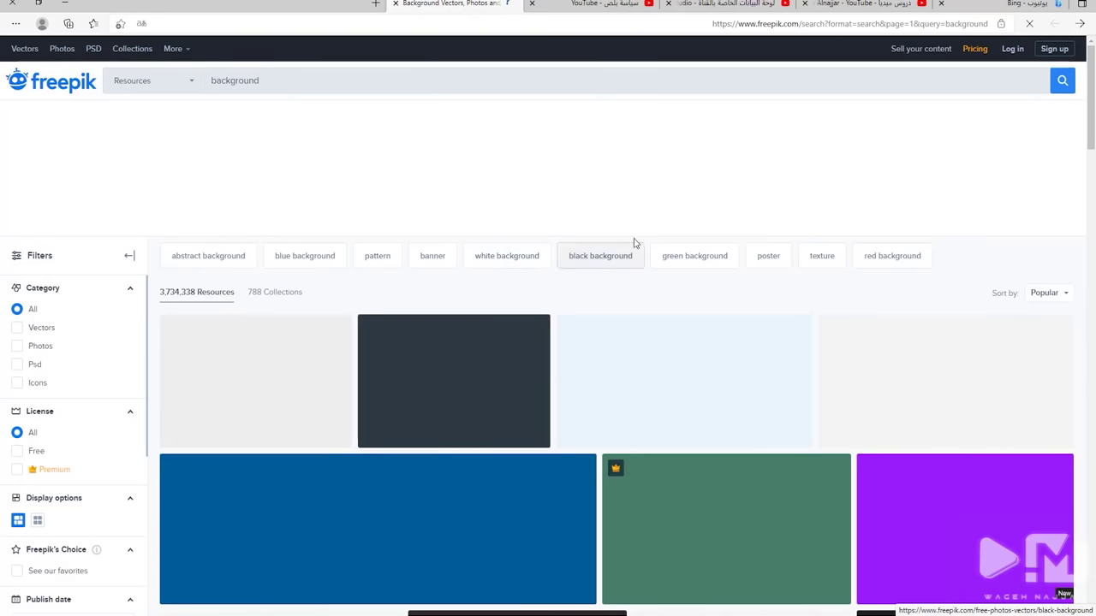
Refine the Freepik search to 'background old'
{"action": "scroll", "coordinate": [599, 256], "scroll_direction": "down", "scroll_amount": 1}
{"action": "scroll", "coordinate": [232, 300], "scroll_direction": "down", "scroll_amount": 1}
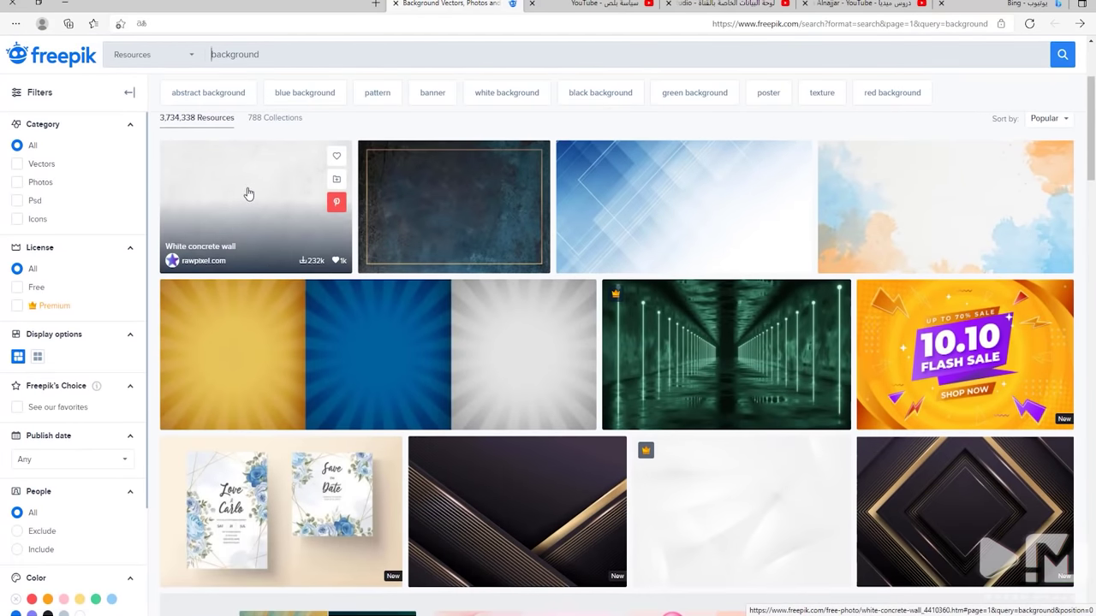
{"action": "scroll", "coordinate": [851, 460], "scroll_direction": "down", "scroll_amount": 2}
{"action": "scroll", "coordinate": [737, 282], "scroll_direction": "up", "scroll_amount": 1}
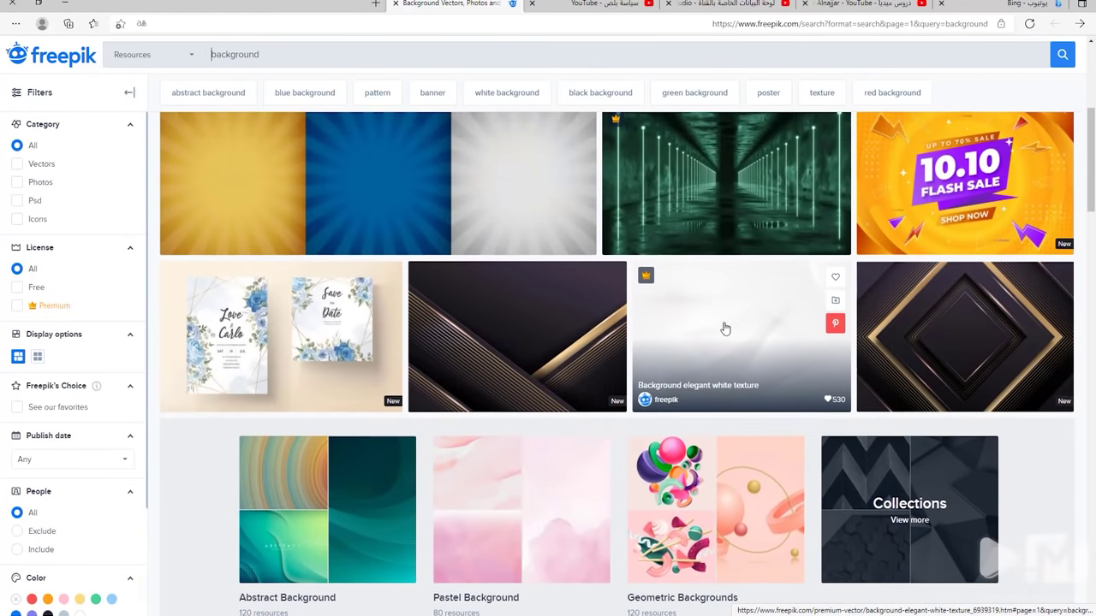
{"action": "scroll", "coordinate": [677, 343], "scroll_direction": "down", "scroll_amount": 3}
{"action": "left_click", "coordinate": [312, 56]}
{"action": "type", "text": "o"}
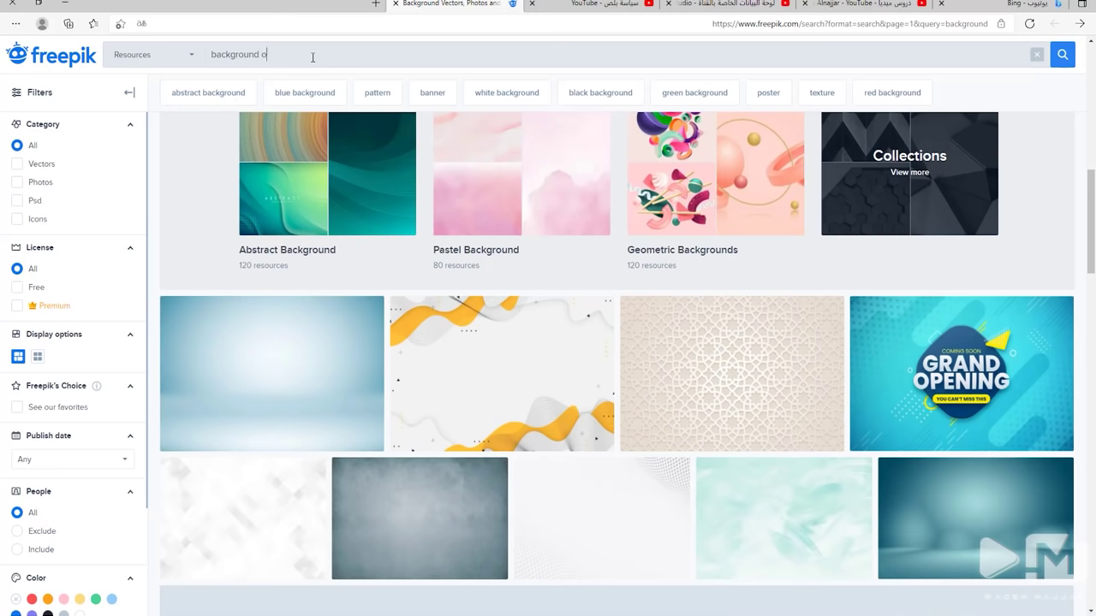
{"action": "type", "text": "dlld"}
{"action": "key", "text": "Return"}
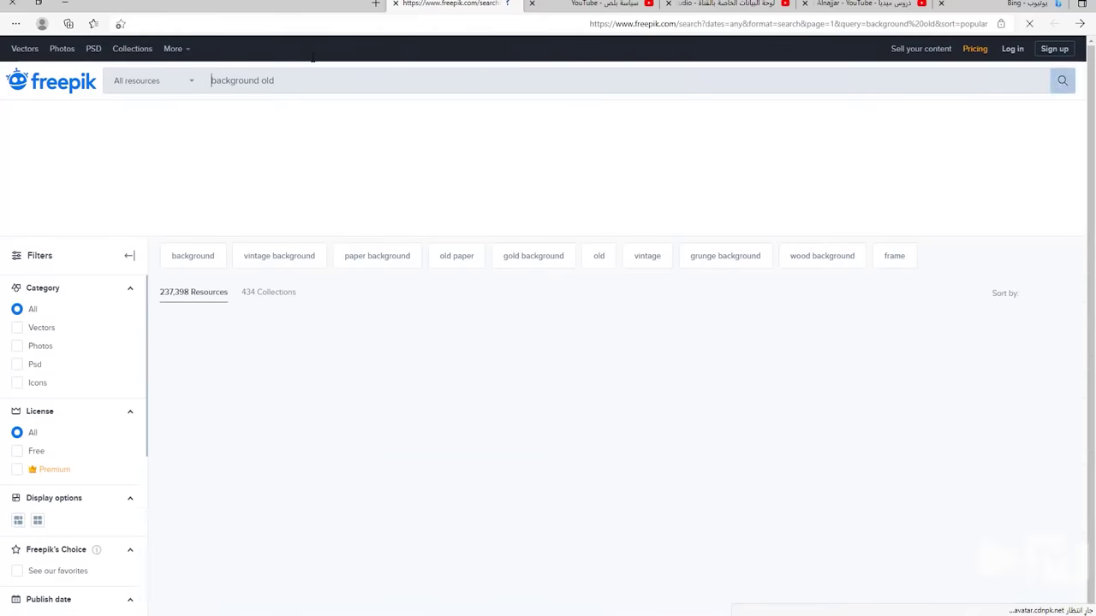
Scroll through the 'background old' results
{"action": "scroll", "coordinate": [736, 274], "scroll_direction": "down", "scroll_amount": 2}
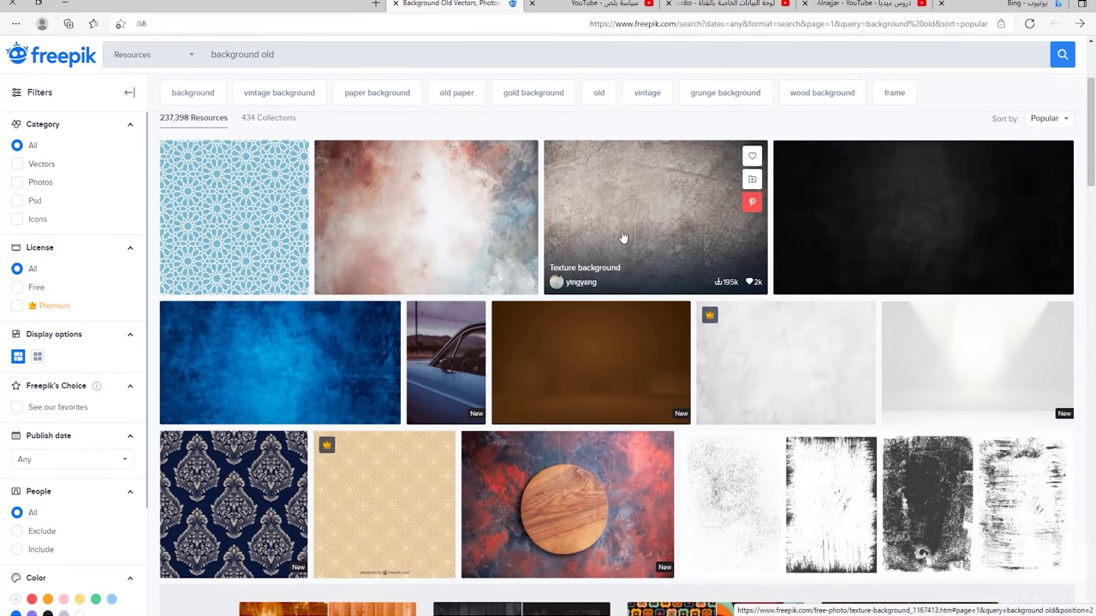
{"action": "scroll", "coordinate": [599, 256], "scroll_direction": "down", "scroll_amount": 7}
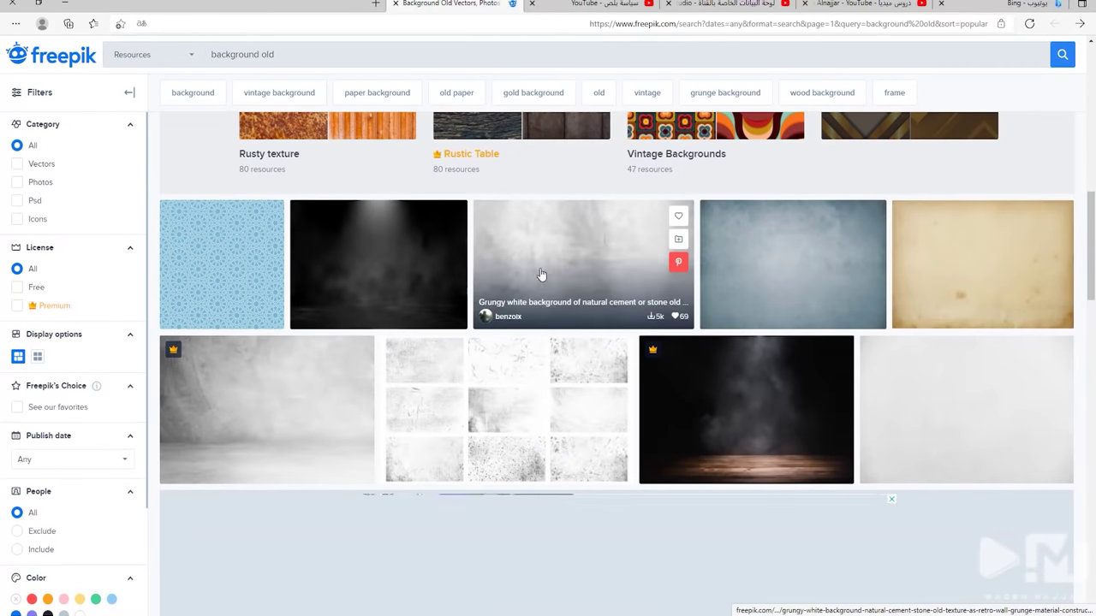
{"action": "scroll", "coordinate": [616, 214], "scroll_direction": "up", "scroll_amount": 4}
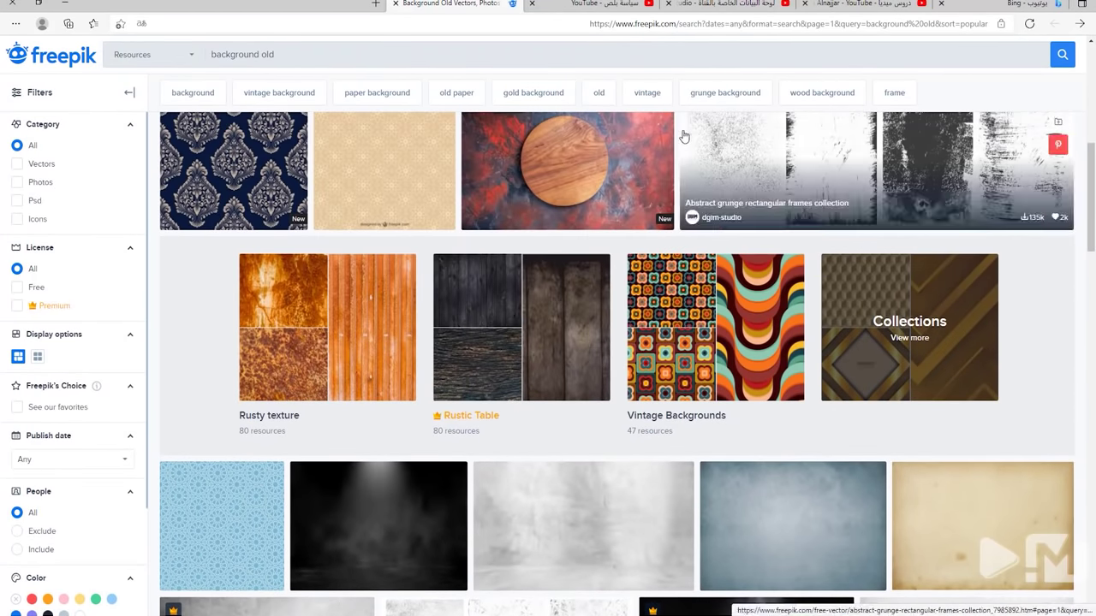
{"action": "scroll", "coordinate": [990, 250], "scroll_direction": "down", "scroll_amount": 4}
{"action": "scroll", "coordinate": [990, 251], "scroll_direction": "up", "scroll_amount": 1}
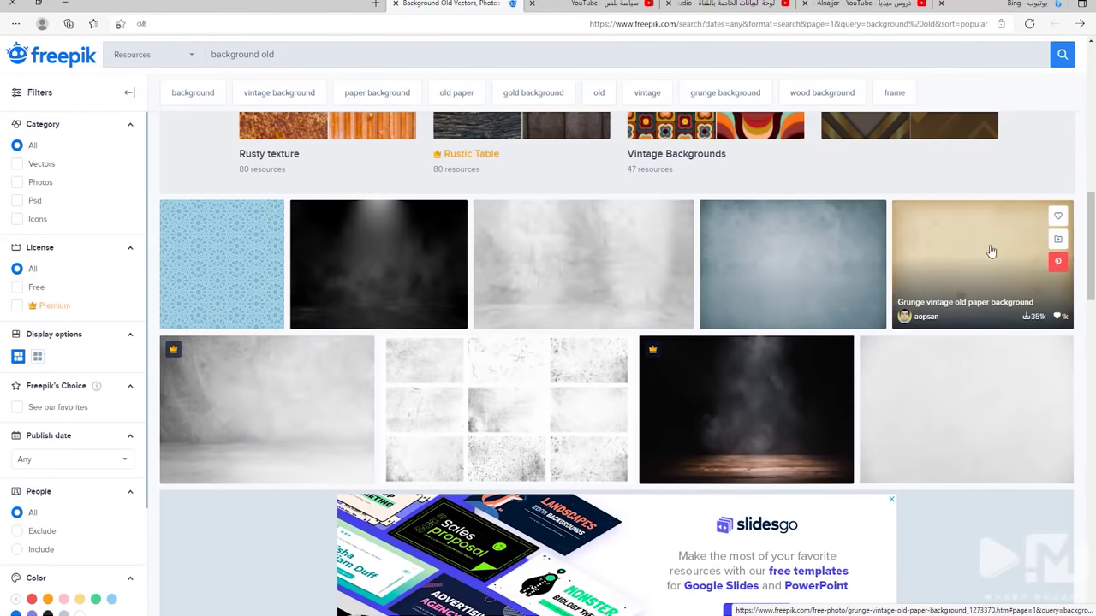
{"action": "scroll", "coordinate": [869, 484], "scroll_direction": "down", "scroll_amount": 3}
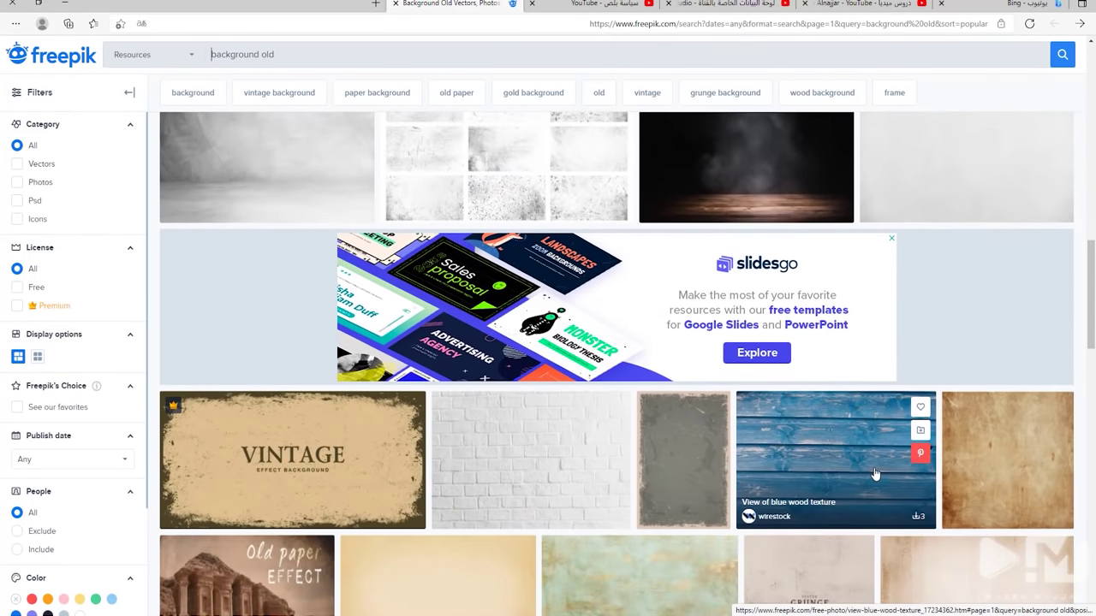
{"action": "scroll", "coordinate": [874, 474], "scroll_direction": "down", "scroll_amount": 3}
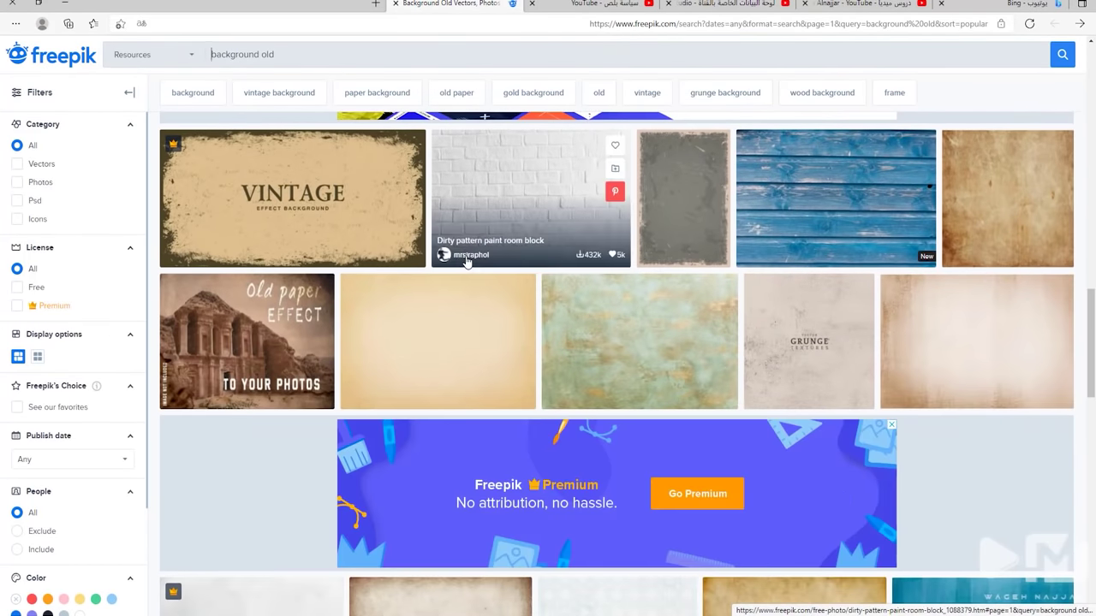
{"action": "scroll", "coordinate": [495, 266], "scroll_direction": "down", "scroll_amount": 2}
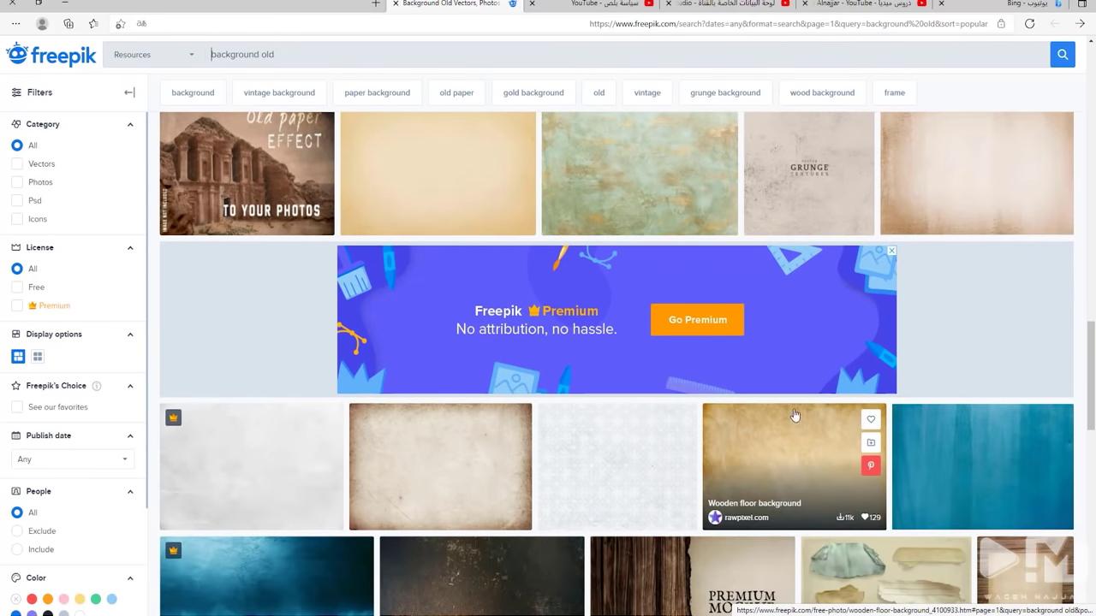
{"action": "scroll", "coordinate": [789, 494], "scroll_direction": "up", "scroll_amount": 1}
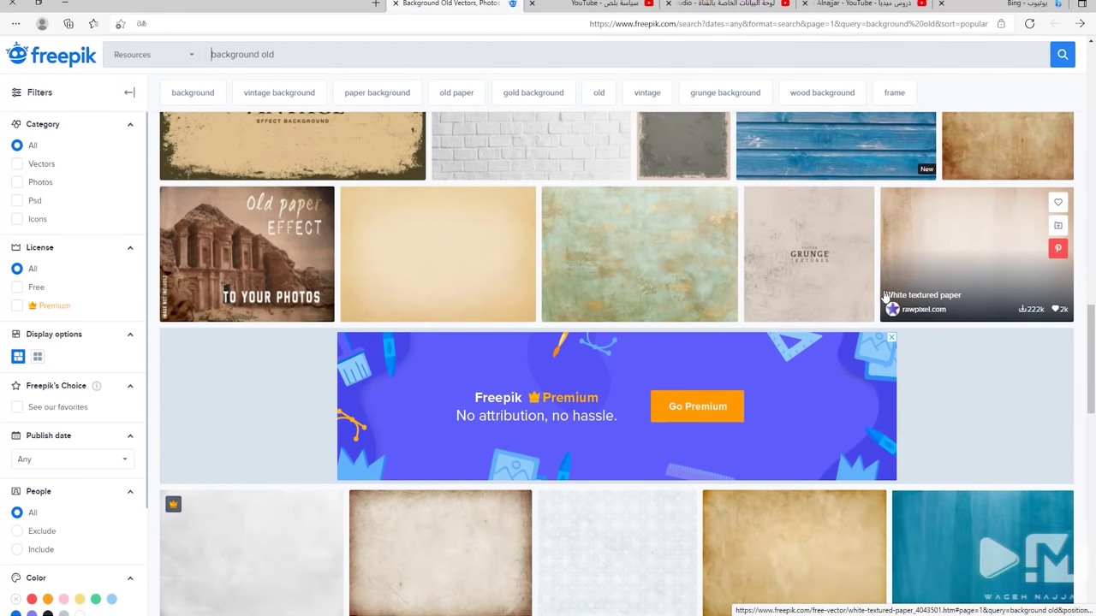
{"action": "scroll", "coordinate": [885, 295], "scroll_direction": "up", "scroll_amount": 1}
{"action": "scroll", "coordinate": [914, 282], "scroll_direction": "down", "scroll_amount": 4}
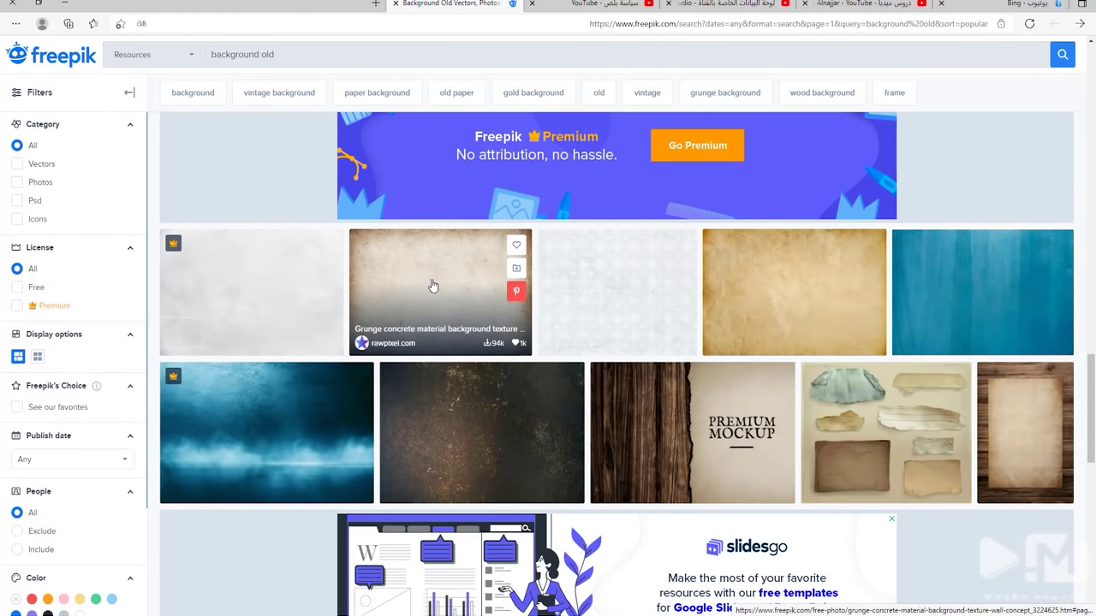
{"action": "scroll", "coordinate": [854, 318], "scroll_direction": "down", "scroll_amount": 4}
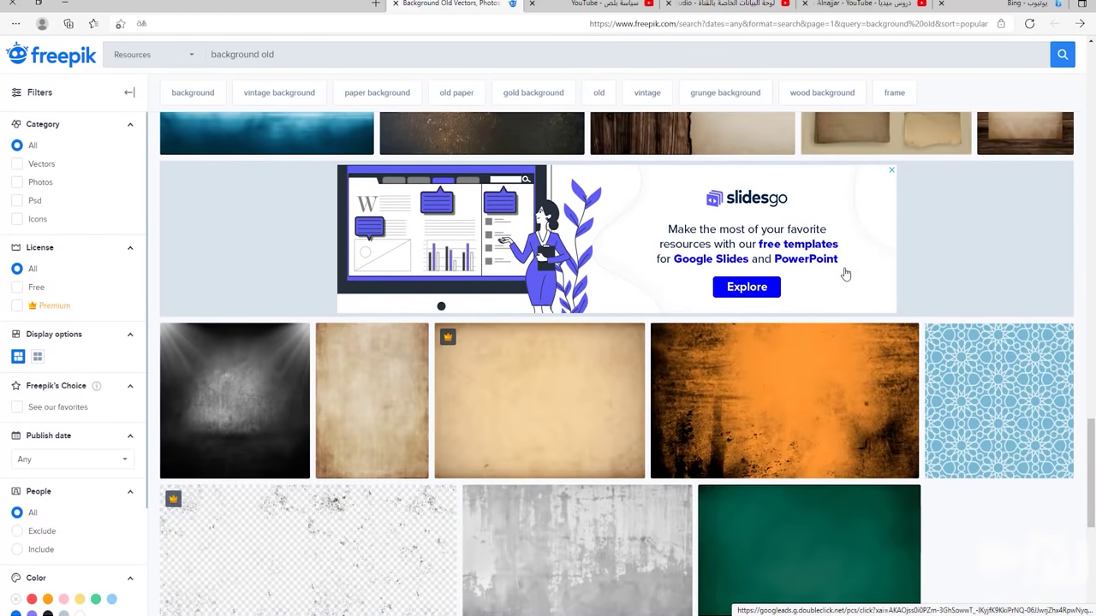
{"action": "scroll", "coordinate": [762, 440], "scroll_direction": "down", "scroll_amount": 3}
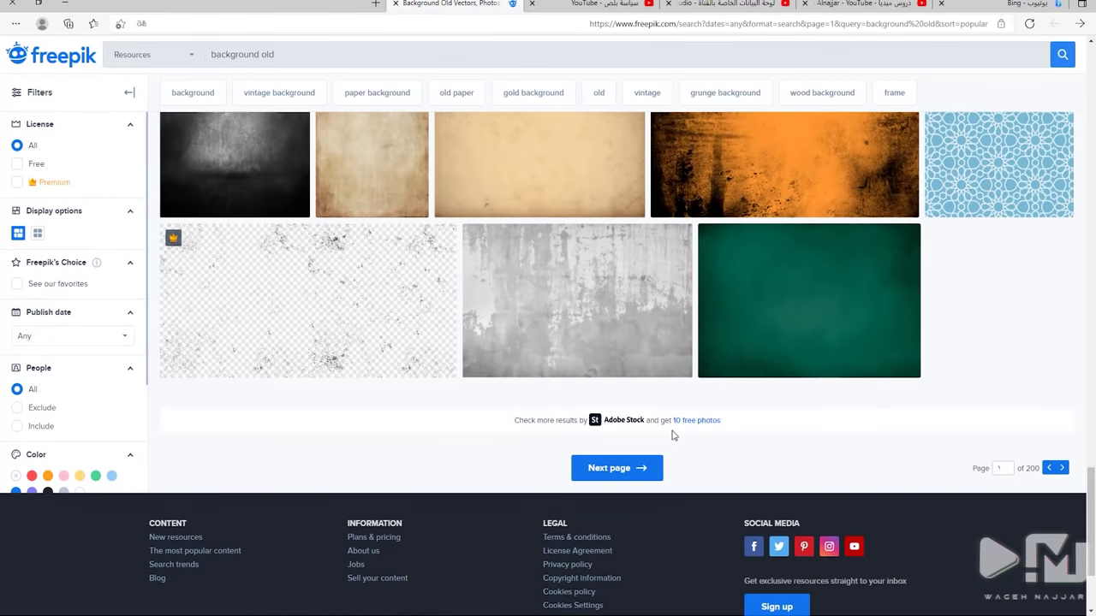
{"action": "scroll", "coordinate": [650, 428], "scroll_direction": "up", "scroll_amount": 2}
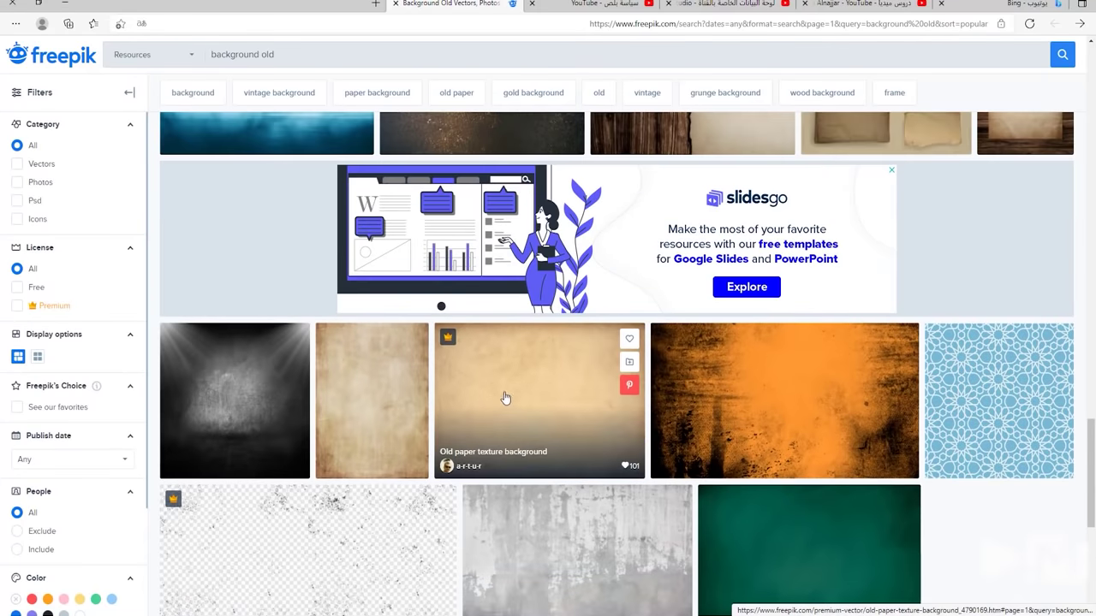
{"action": "scroll", "coordinate": [504, 396], "scroll_direction": "up", "scroll_amount": 1}
{"action": "scroll", "coordinate": [410, 383], "scroll_direction": "up", "scroll_amount": 4}
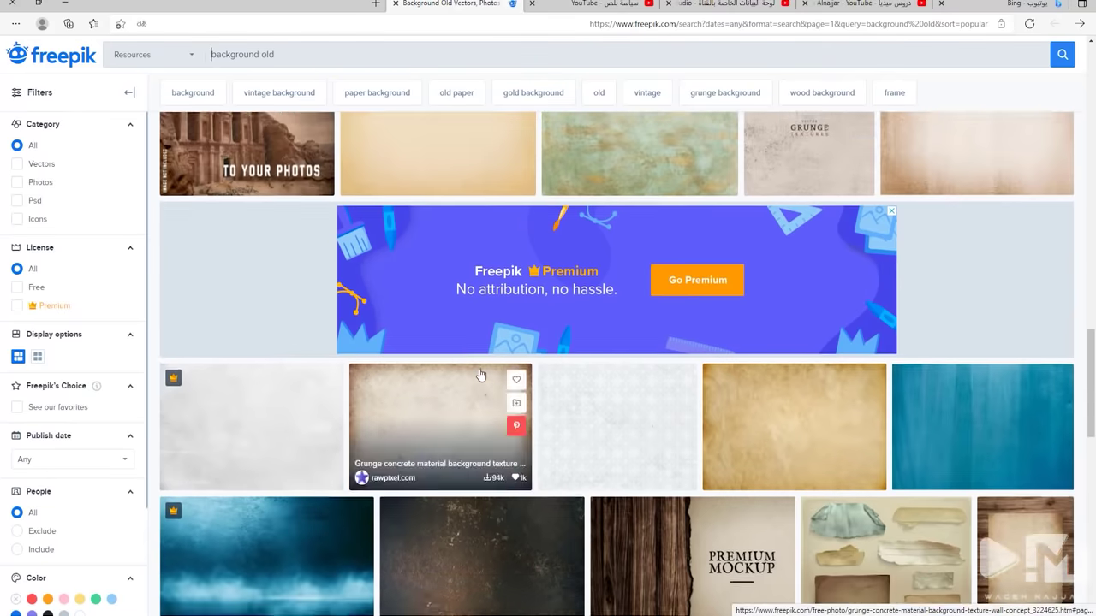
{"action": "scroll", "coordinate": [364, 379], "scroll_direction": "up", "scroll_amount": 2}
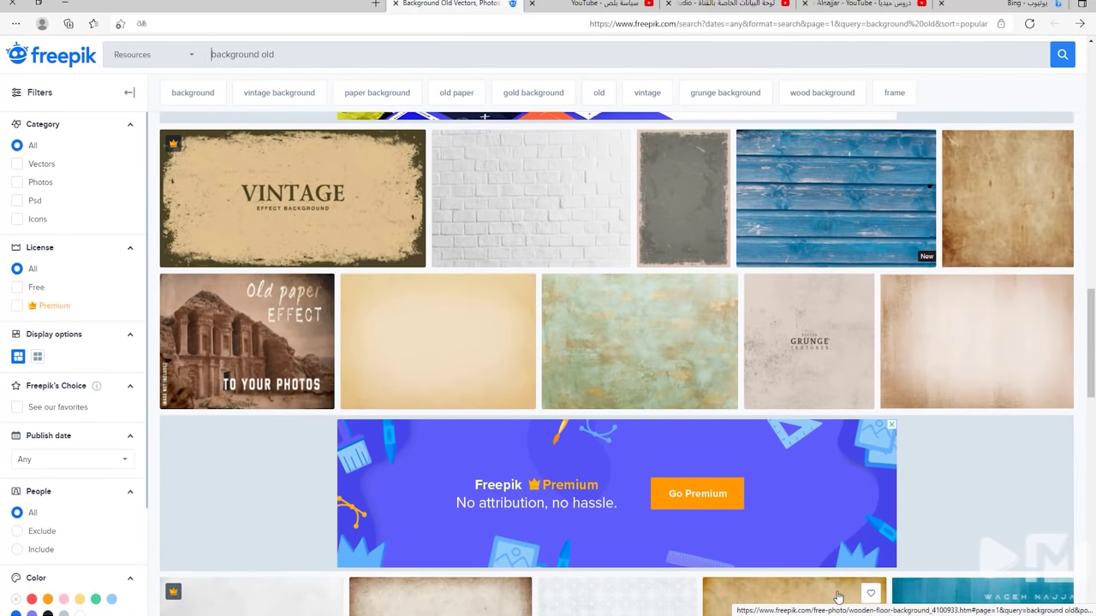
{"action": "scroll", "coordinate": [527, 364], "scroll_direction": "up", "scroll_amount": 1}
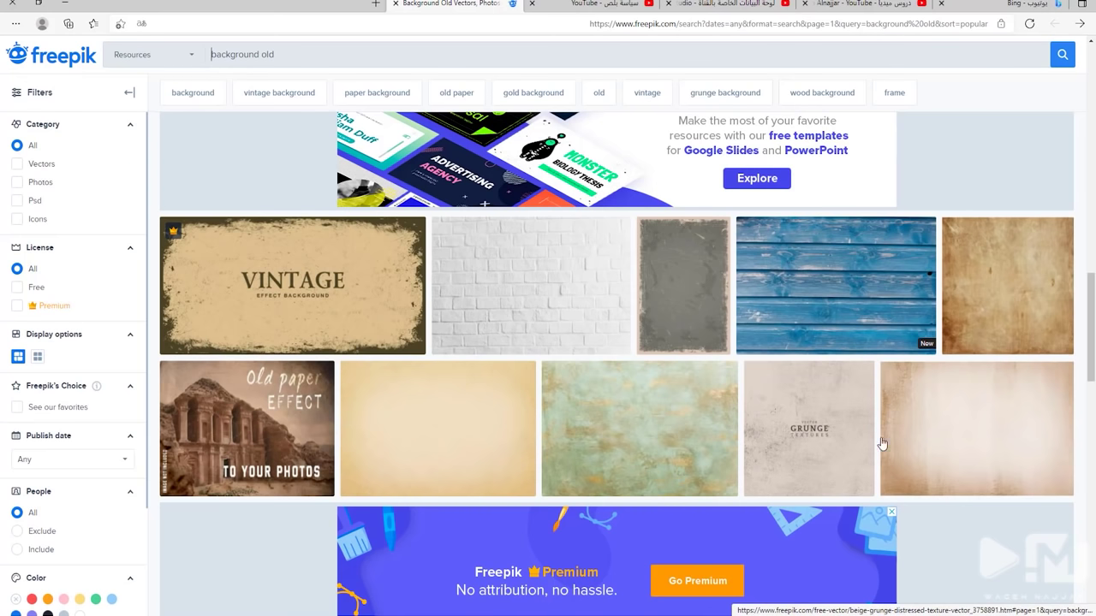
Open White textured paper, start its download, then close the preview
{"action": "left_click", "coordinate": [966, 422]}
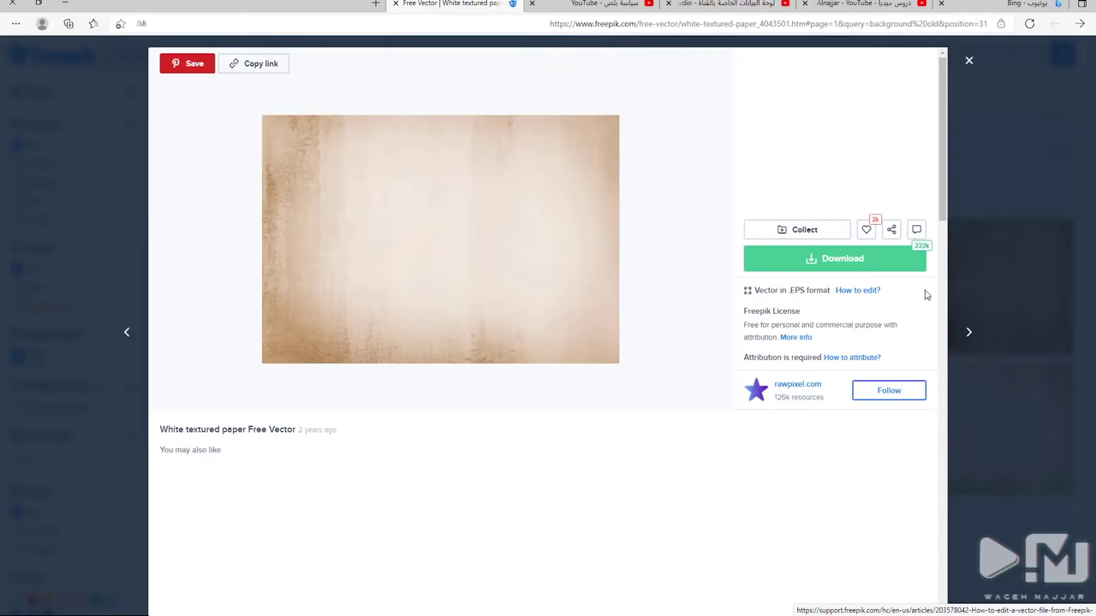
{"action": "left_click", "coordinate": [918, 258]}
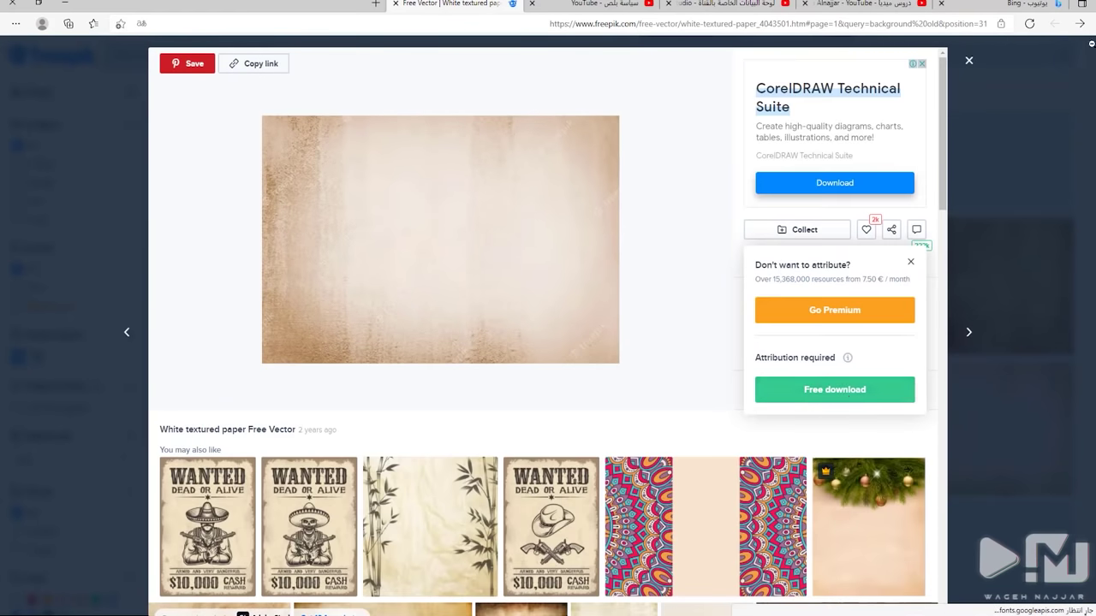
{"action": "left_click", "coordinate": [65, 5]}
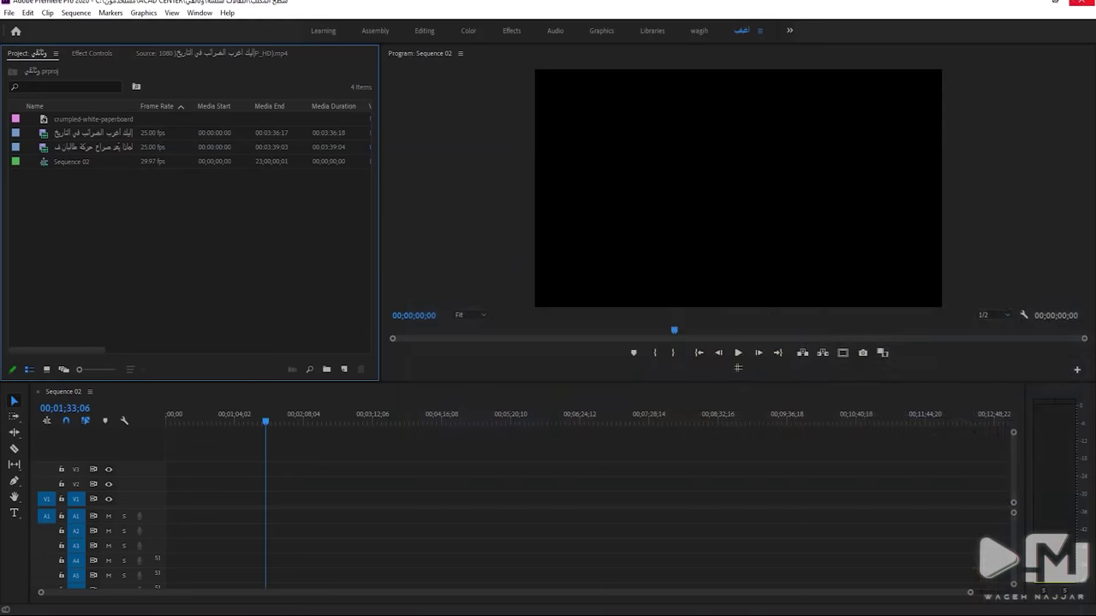
{"action": "left_click", "coordinate": [1028, 3]}
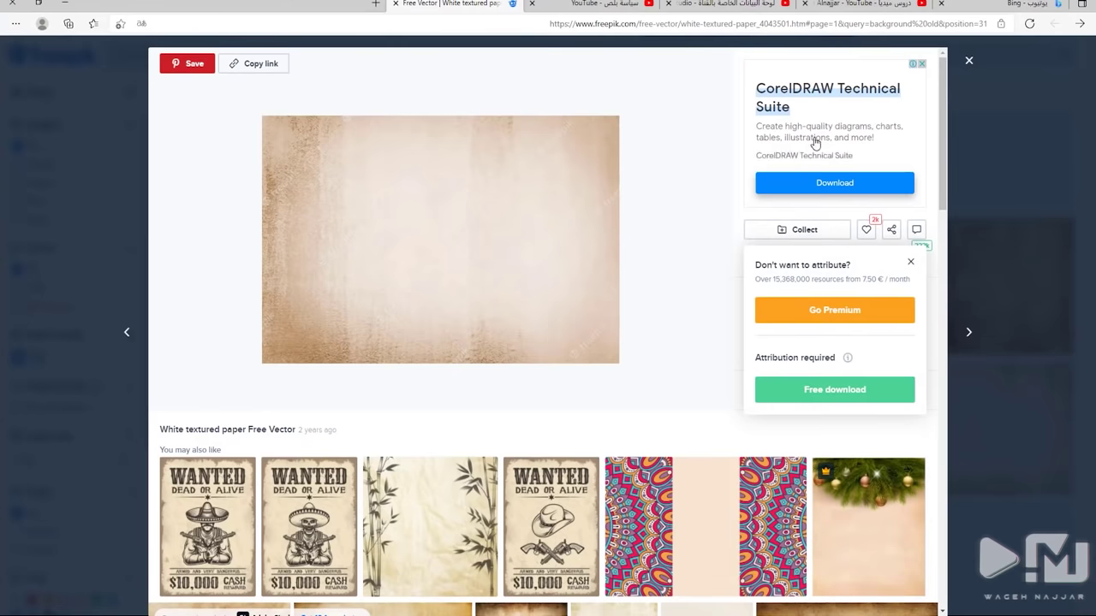
{"action": "left_click", "coordinate": [966, 59]}
{"action": "double_click", "coordinate": [303, 65]}
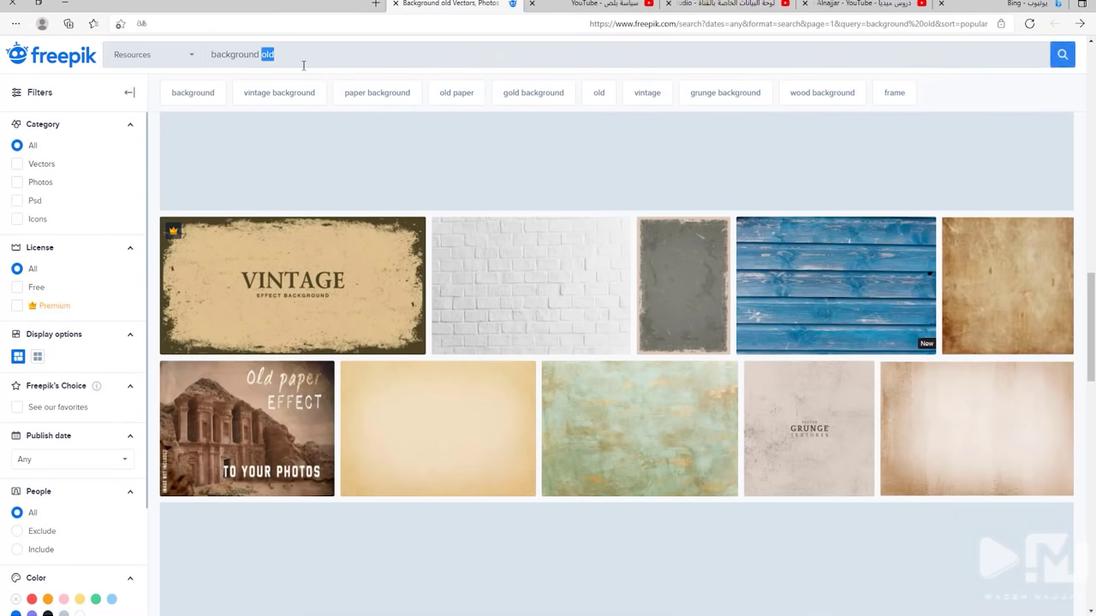
Change the search to 'background texture', dropping the word 'black'
{"action": "type", "text": "tec"}
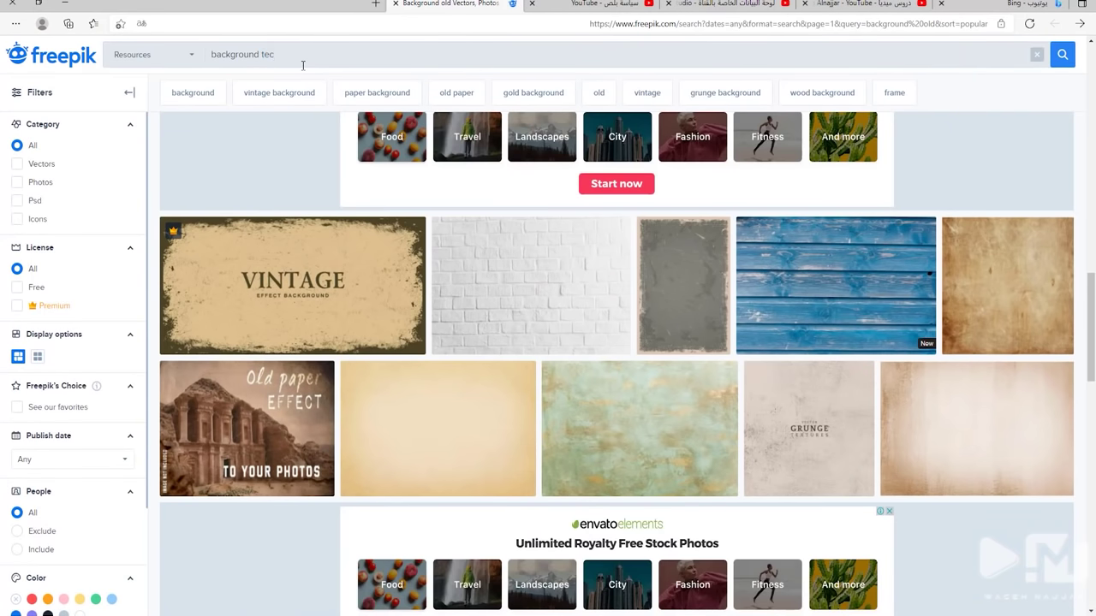
{"action": "key", "text": "BackSpace"}
{"action": "type", "text": "x"}
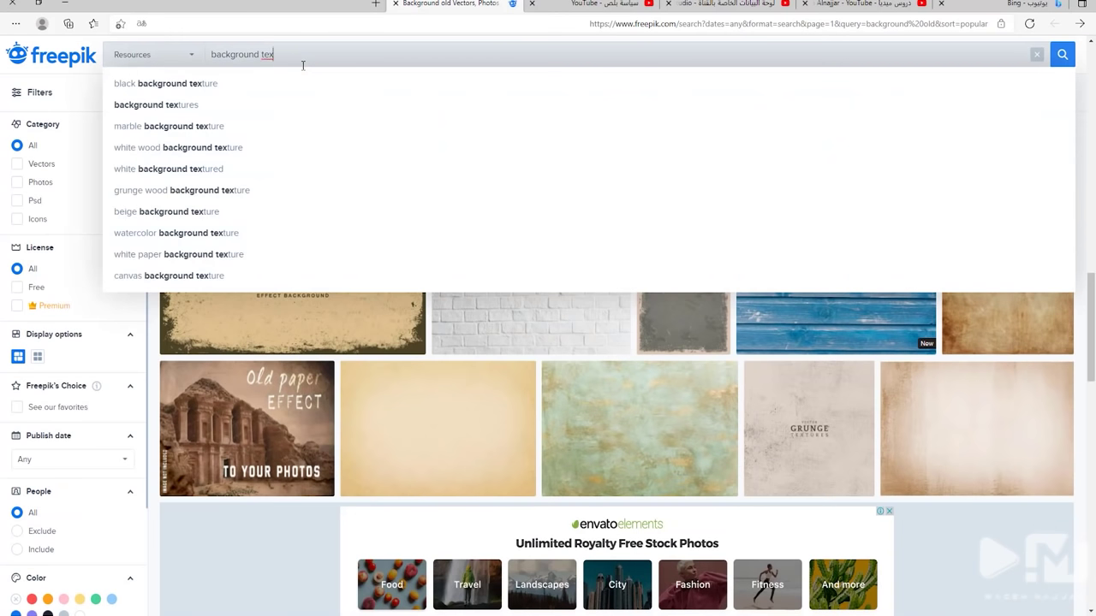
{"action": "left_click", "coordinate": [170, 84]}
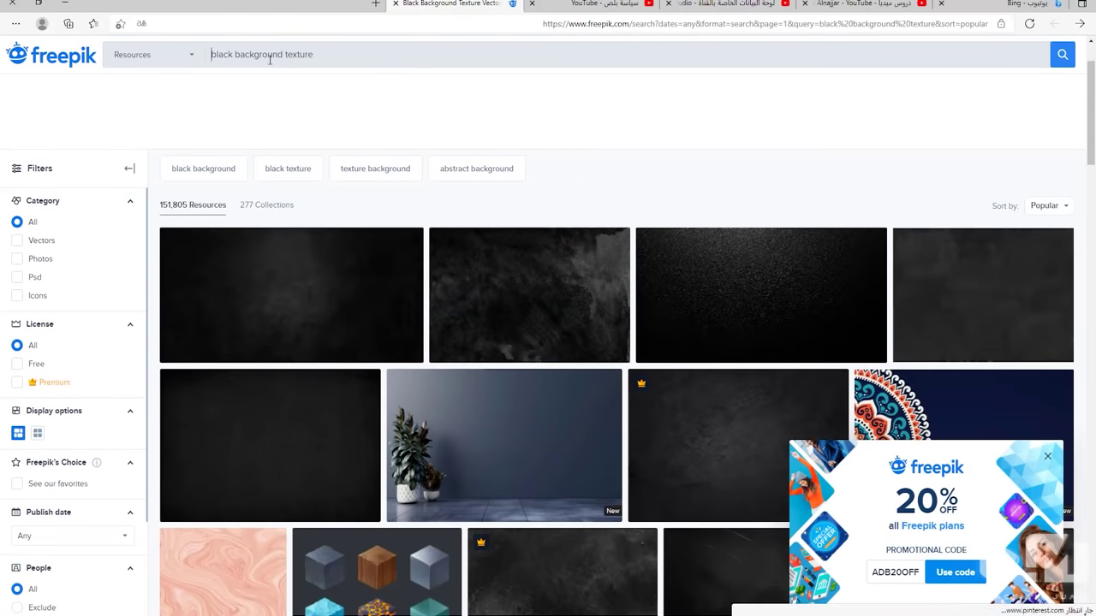
{"action": "double_click", "coordinate": [214, 54]}
{"action": "key", "text": "BackSpace"}
{"action": "key", "text": "Return"}
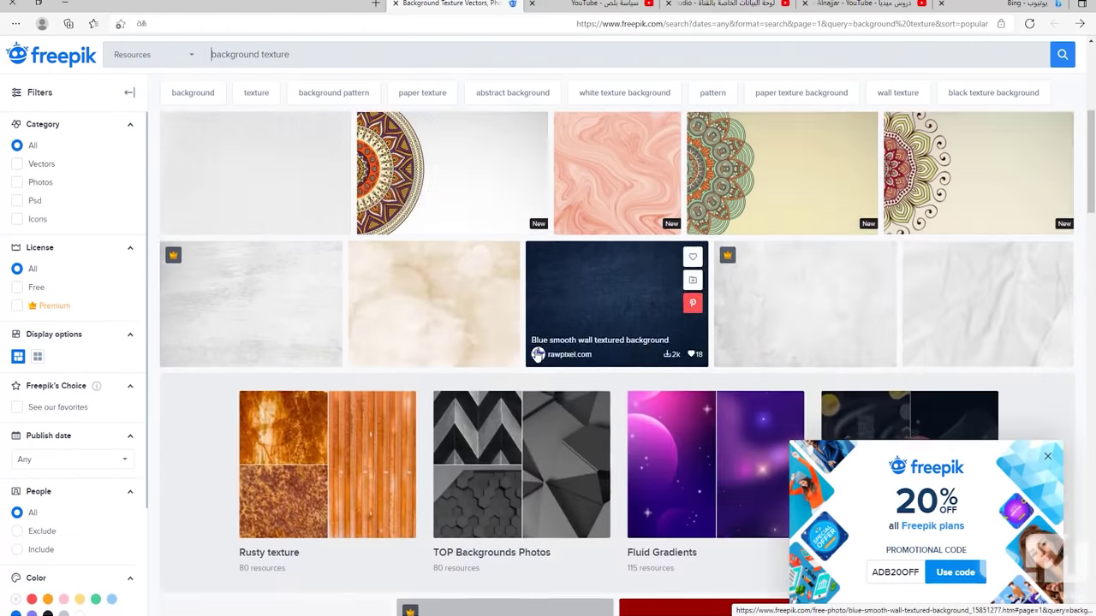
Browse the background texture results, then stretch the paper image on V1 much longer
{"action": "scroll", "coordinate": [537, 356], "scroll_direction": "down", "scroll_amount": 2}
{"action": "scroll", "coordinate": [272, 228], "scroll_direction": "up", "scroll_amount": 1}
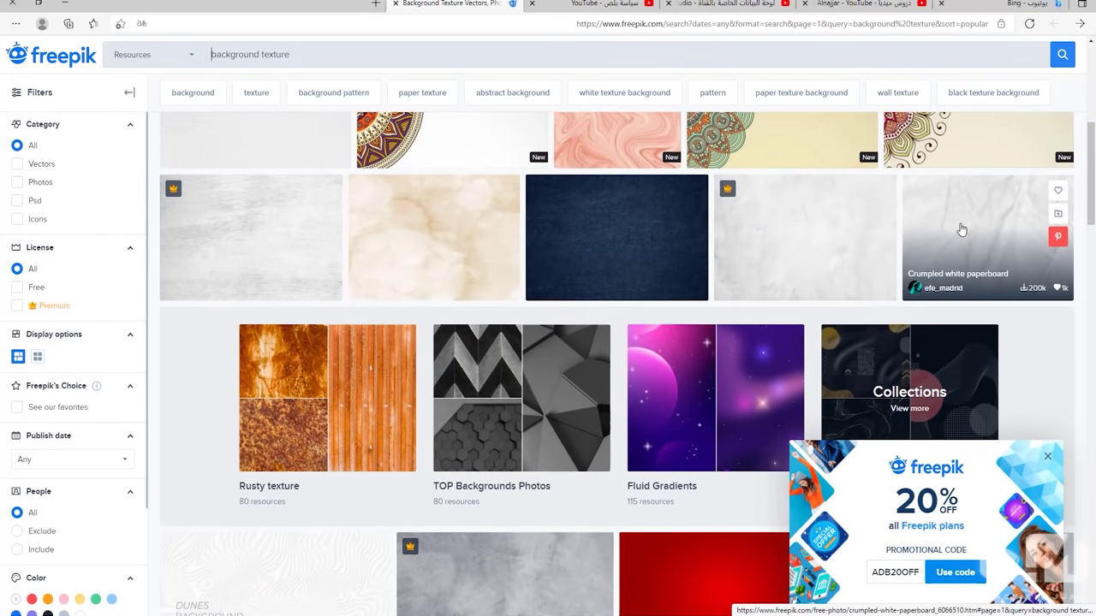
{"action": "scroll", "coordinate": [507, 303], "scroll_direction": "down", "scroll_amount": 4}
{"action": "scroll", "coordinate": [274, 232], "scroll_direction": "down", "scroll_amount": 2}
{"action": "scroll", "coordinate": [276, 248], "scroll_direction": "up", "scroll_amount": 2}
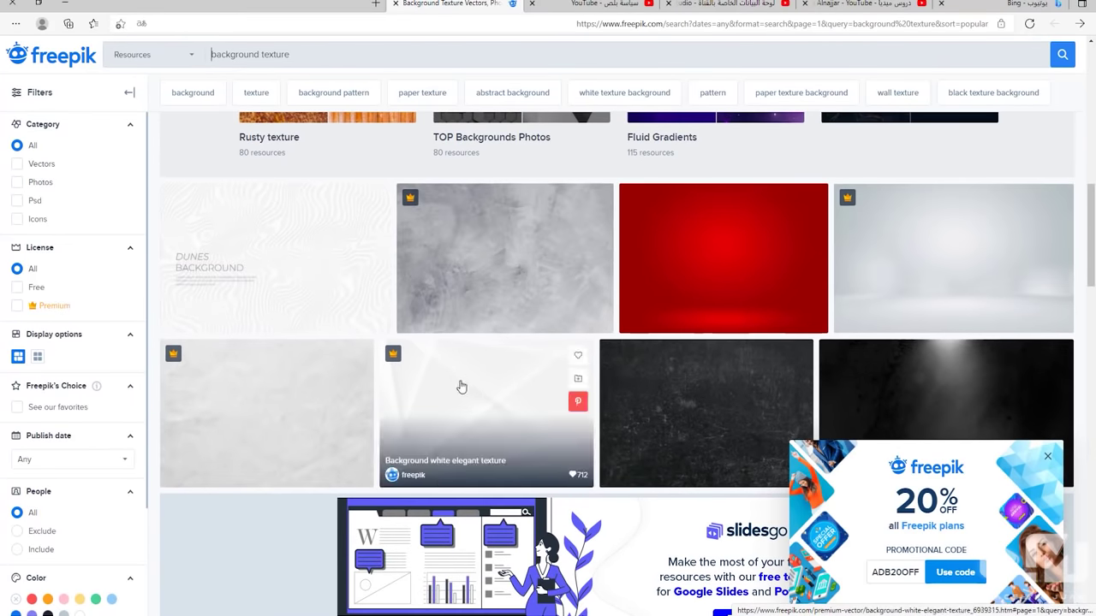
{"action": "scroll", "coordinate": [195, 361], "scroll_direction": "down", "scroll_amount": 4}
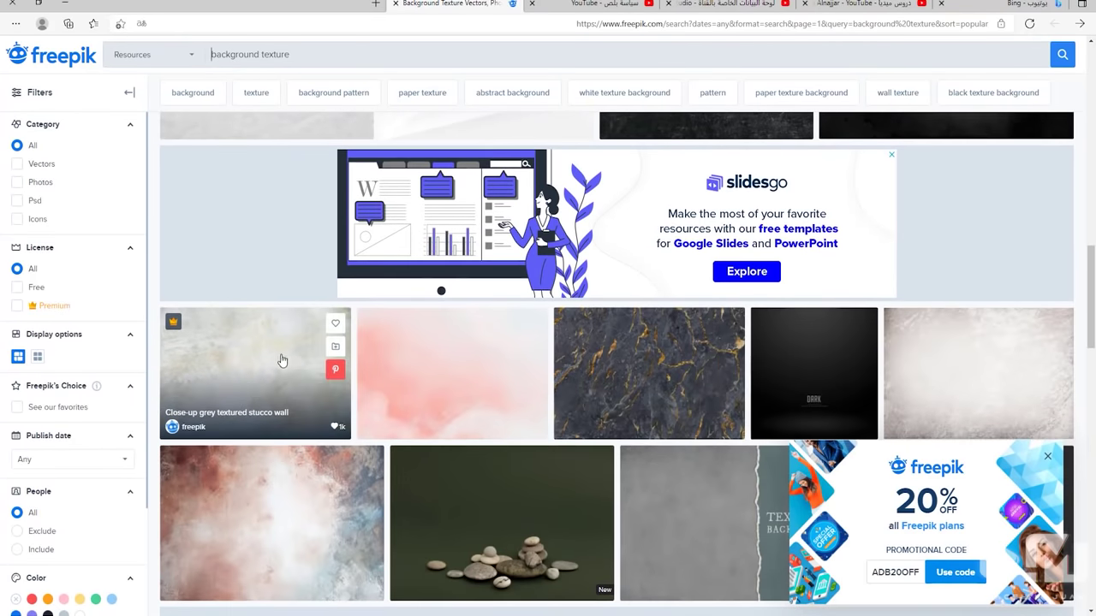
{"action": "scroll", "coordinate": [1076, 199], "scroll_direction": "down", "scroll_amount": 2}
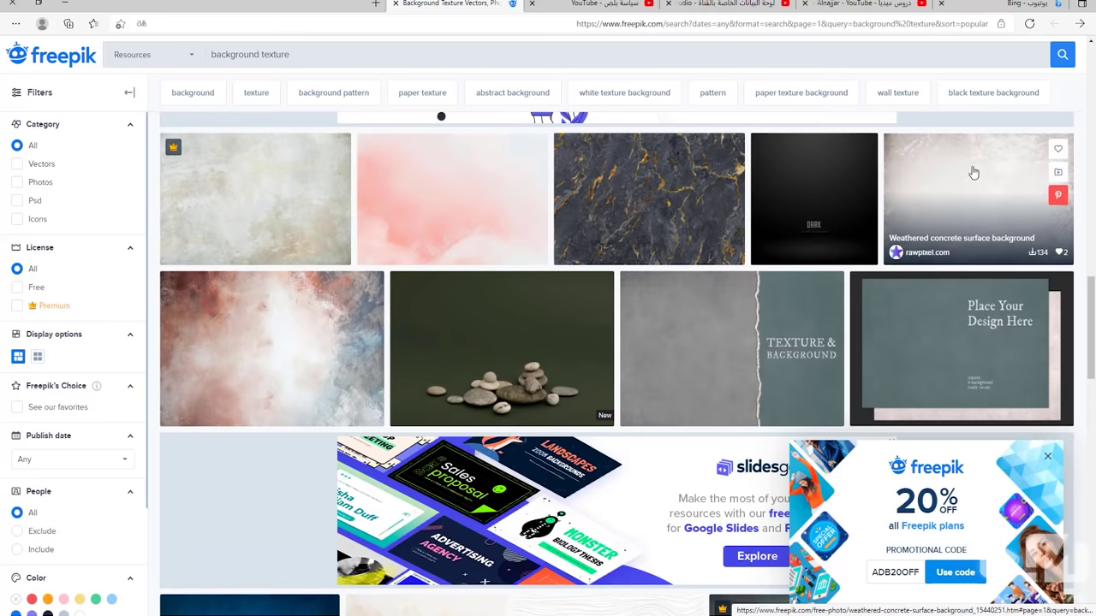
{"action": "scroll", "coordinate": [667, 326], "scroll_direction": "down", "scroll_amount": 4}
{"action": "scroll", "coordinate": [788, 328], "scroll_direction": "down", "scroll_amount": 4}
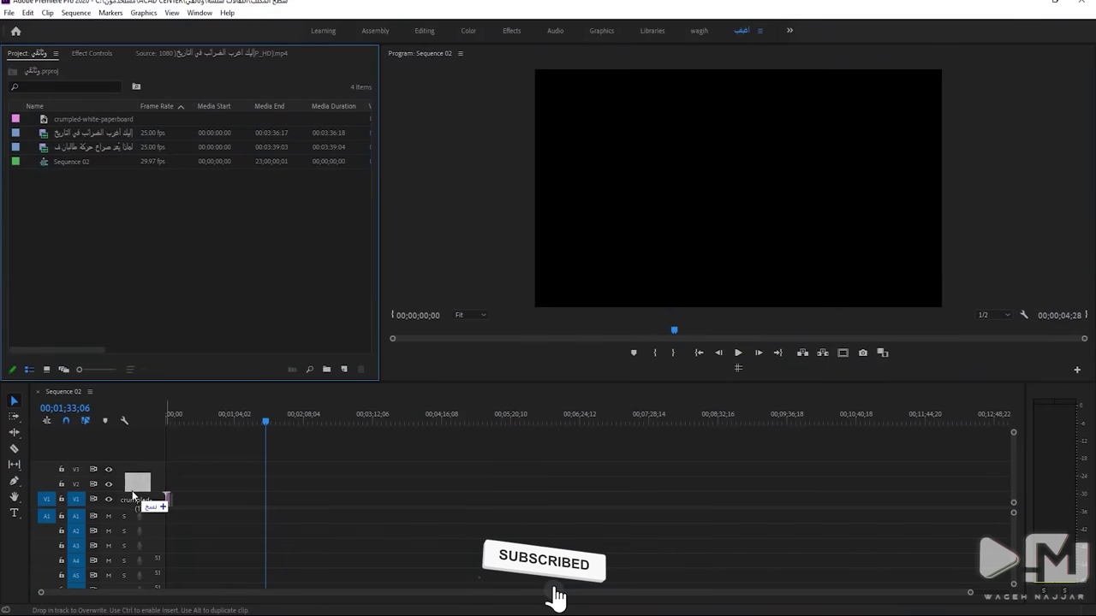
{"action": "left_click_drag", "start_coordinate": [180, 500], "coordinate": [597, 499]}
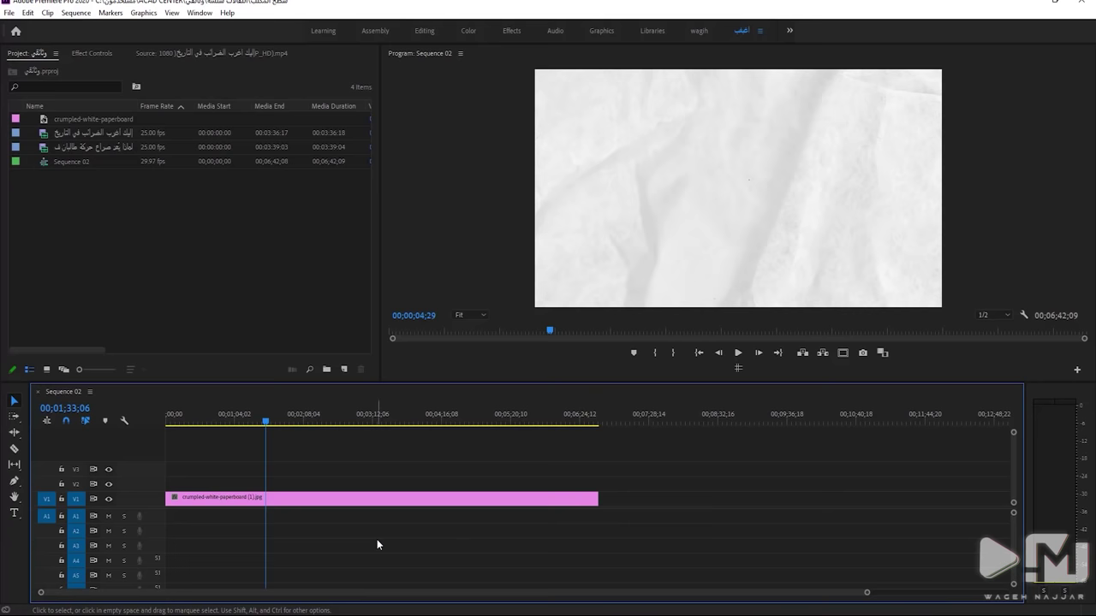
Open the video clip in the Source monitor, try adding its audio to A1, then undo
{"action": "double_click", "coordinate": [89, 134]}
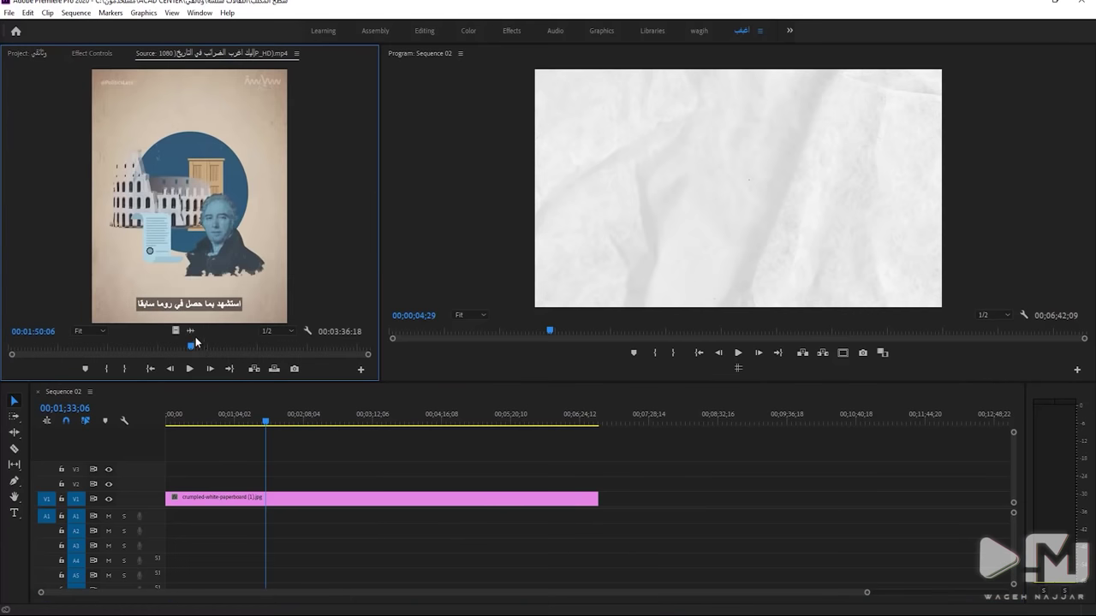
{"action": "left_click_drag", "start_coordinate": [190, 331], "coordinate": [183, 522]}
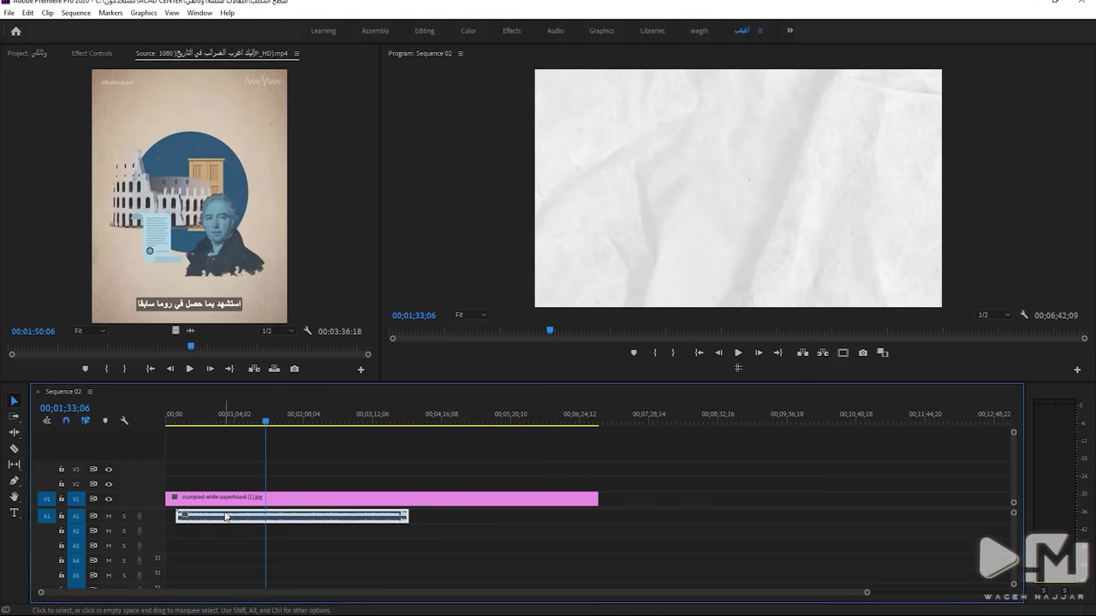
{"action": "key", "text": "ctrl+z"}
{"action": "left_click", "coordinate": [39, 52]}
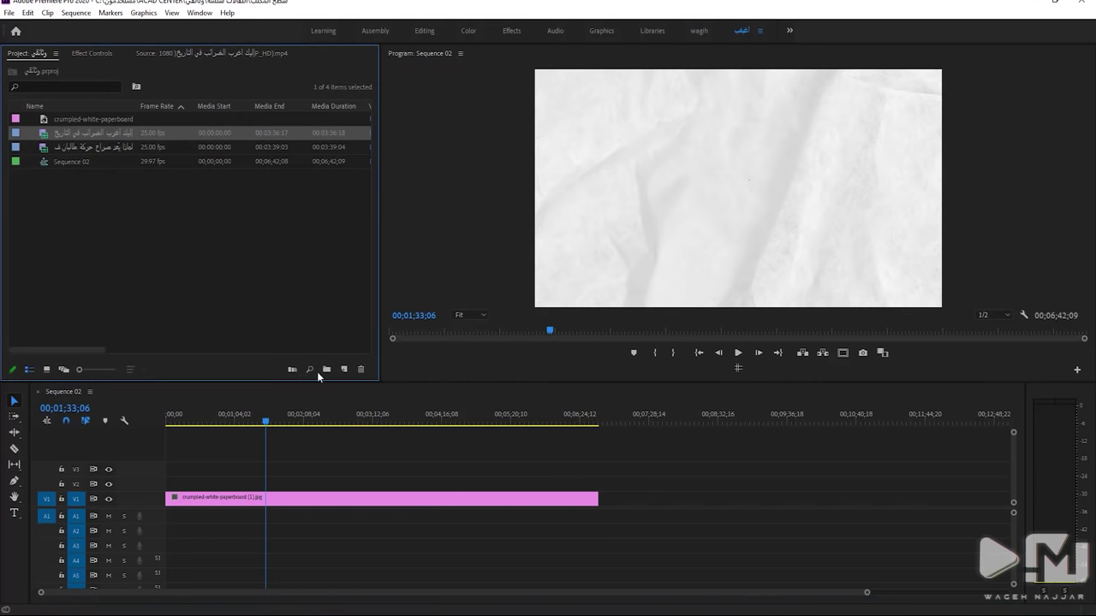
Select the paper image on V1, zoom the timeline out, and move the playhead to 00:02:22:16
{"action": "left_click", "coordinate": [279, 499]}
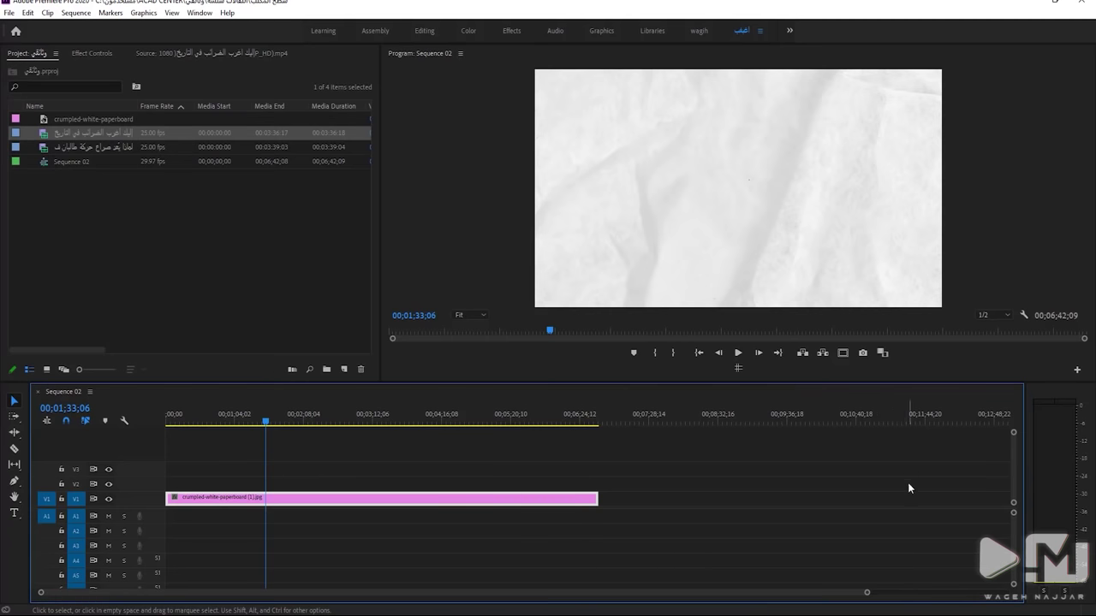
{"action": "left_click_drag", "start_coordinate": [866, 592], "coordinate": [909, 592]}
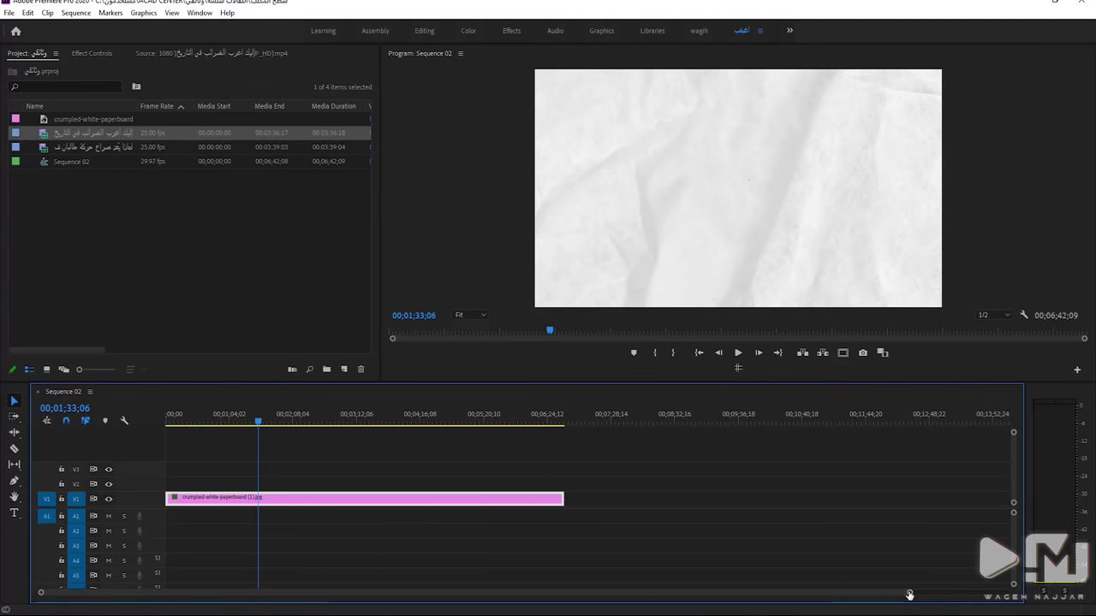
{"action": "left_click", "coordinate": [340, 419]}
{"action": "left_click", "coordinate": [307, 420]}
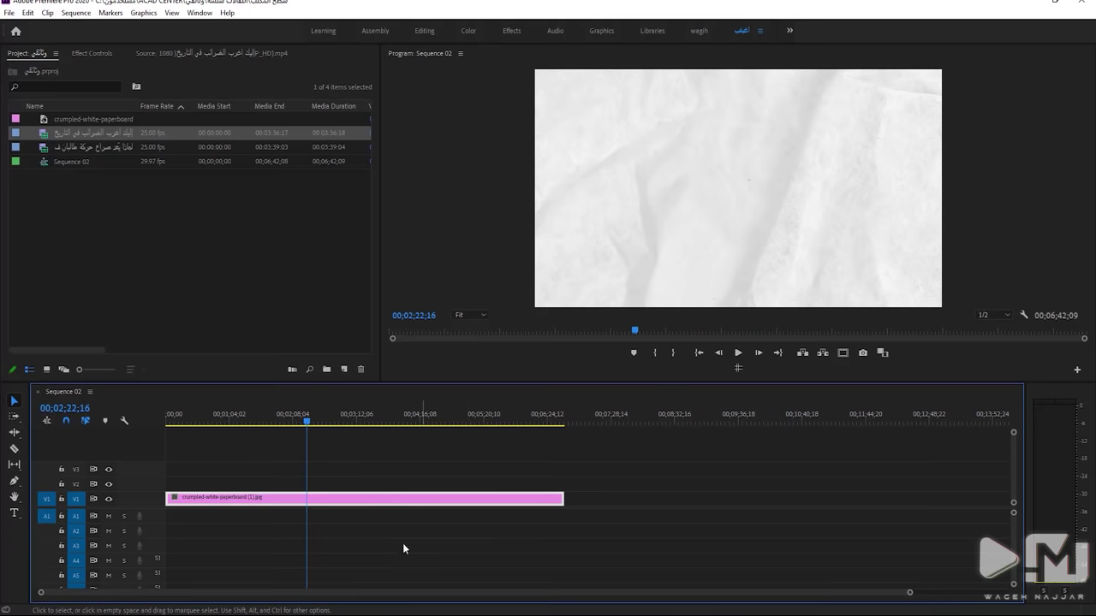
{"action": "right_click", "coordinate": [383, 500]}
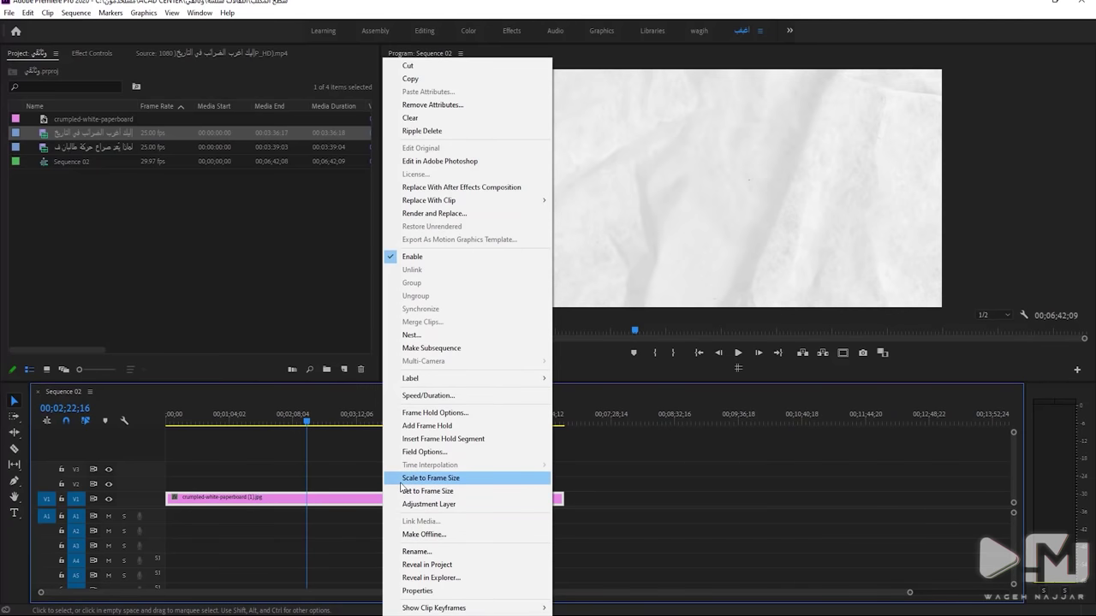
Apply Scale to Frame Size to the paper clip and raise its Scale to 127
{"action": "left_click", "coordinate": [428, 478]}
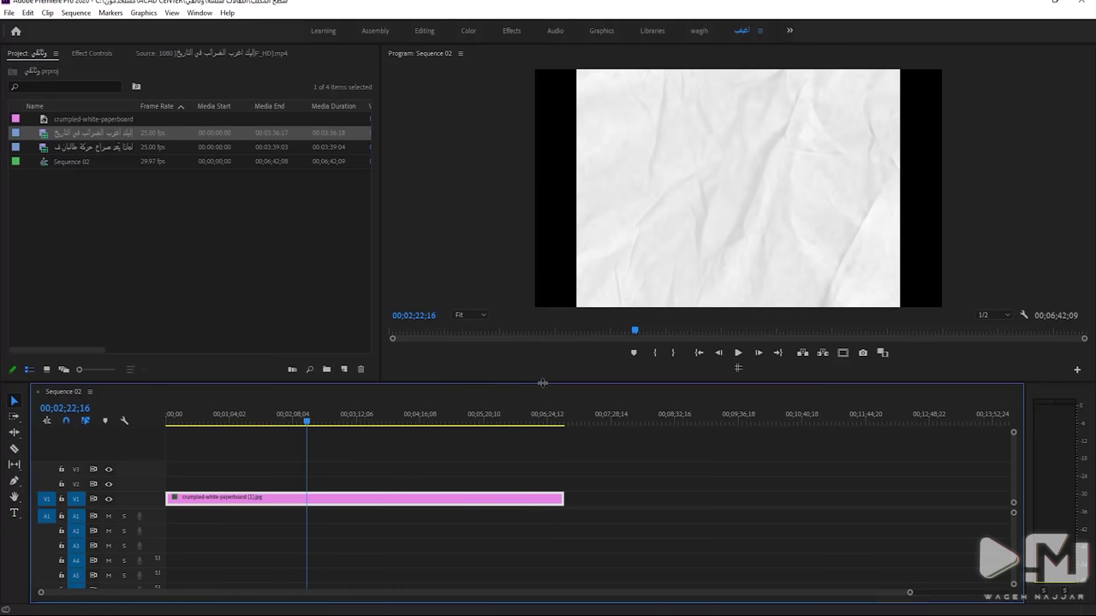
{"action": "left_click_drag", "start_coordinate": [540, 383], "coordinate": [535, 389]}
{"action": "left_click", "coordinate": [87, 53]}
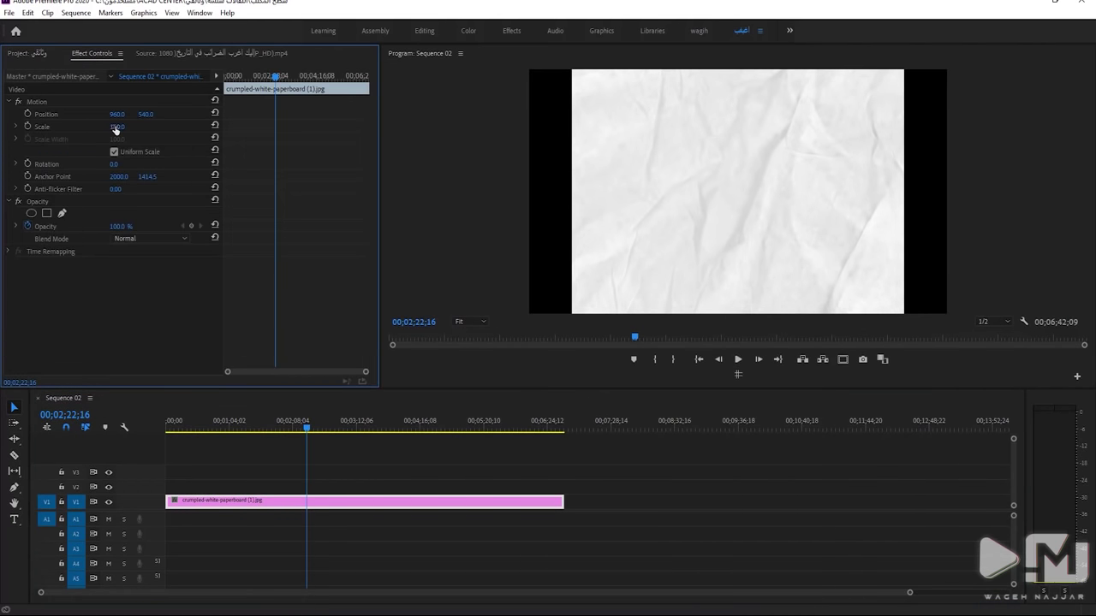
{"action": "left_click_drag", "start_coordinate": [117, 127], "coordinate": [126, 127]}
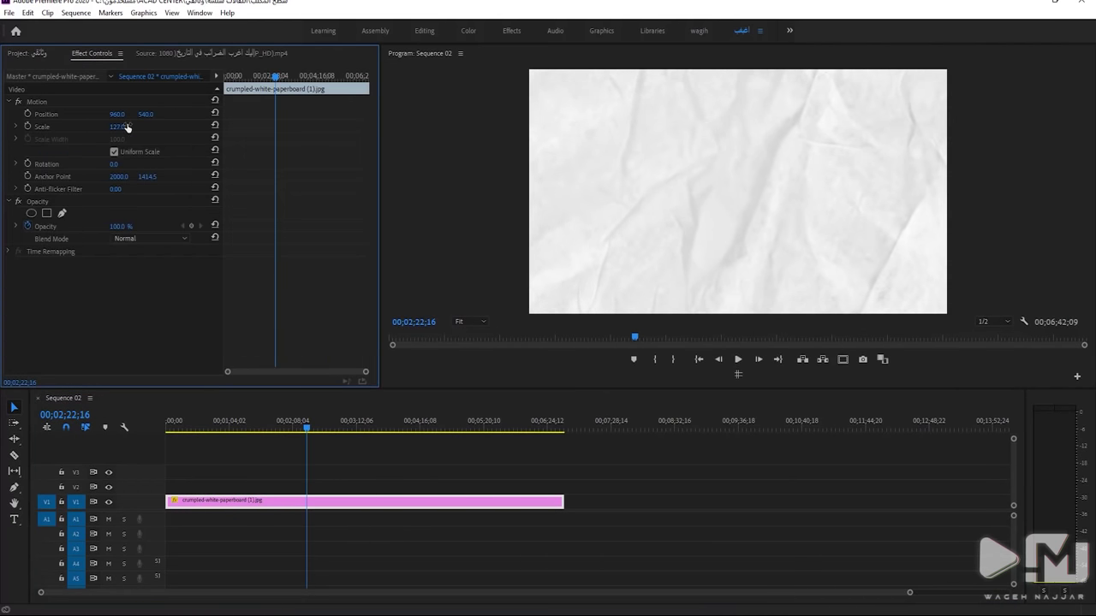
Zoom the timeline in toward the start and move the playhead near the beginning
{"action": "left_click_drag", "start_coordinate": [910, 596], "coordinate": [390, 590]}
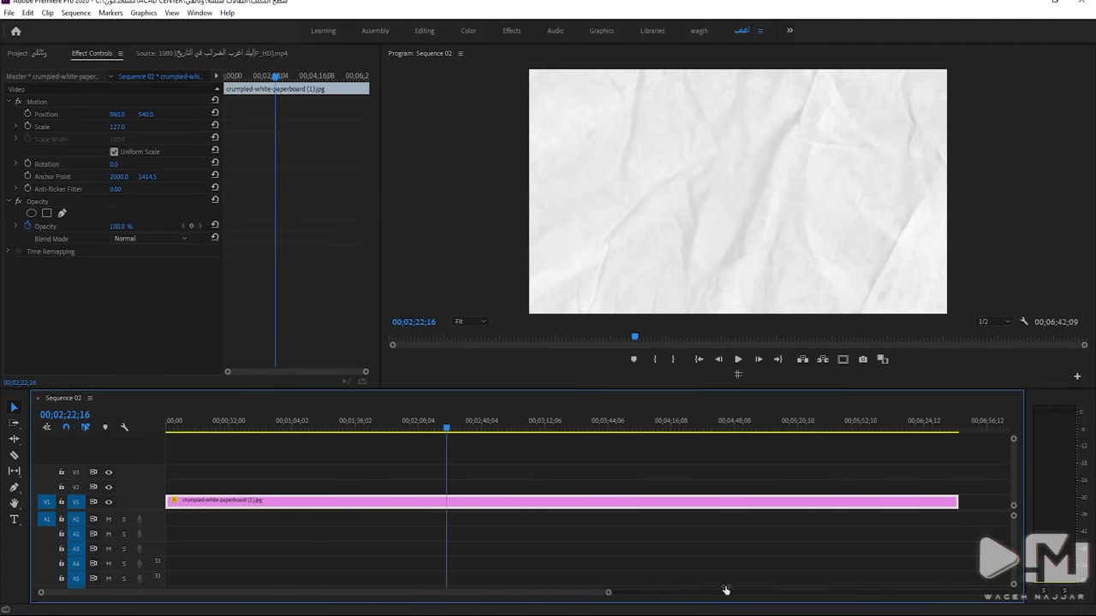
{"action": "left_click_drag", "start_coordinate": [246, 593], "coordinate": [154, 594]}
{"action": "left_click_drag", "start_coordinate": [82, 599], "coordinate": [55, 598]}
{"action": "mouse_move", "coordinate": [351, 422]}
{"action": "left_mouse_down"}
{"action": "mouse_move", "coordinate": [306, 426]}
{"action": "mouse_move", "coordinate": [326, 425]}
{"action": "left_mouse_up"}
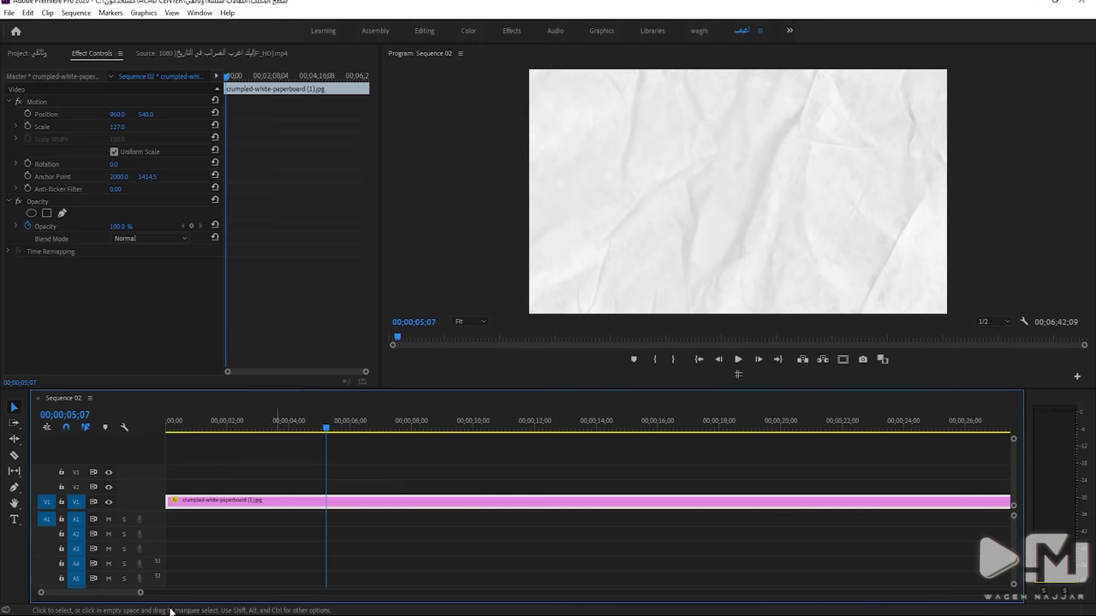
{"action": "left_click_drag", "start_coordinate": [141, 593], "coordinate": [154, 592]}
Duplicate the paper clip onto V2 and select the copy at 00;00;05;28
{"action": "left_click_drag", "start_coordinate": [270, 509], "coordinate": [403, 488], "text": "alt"}
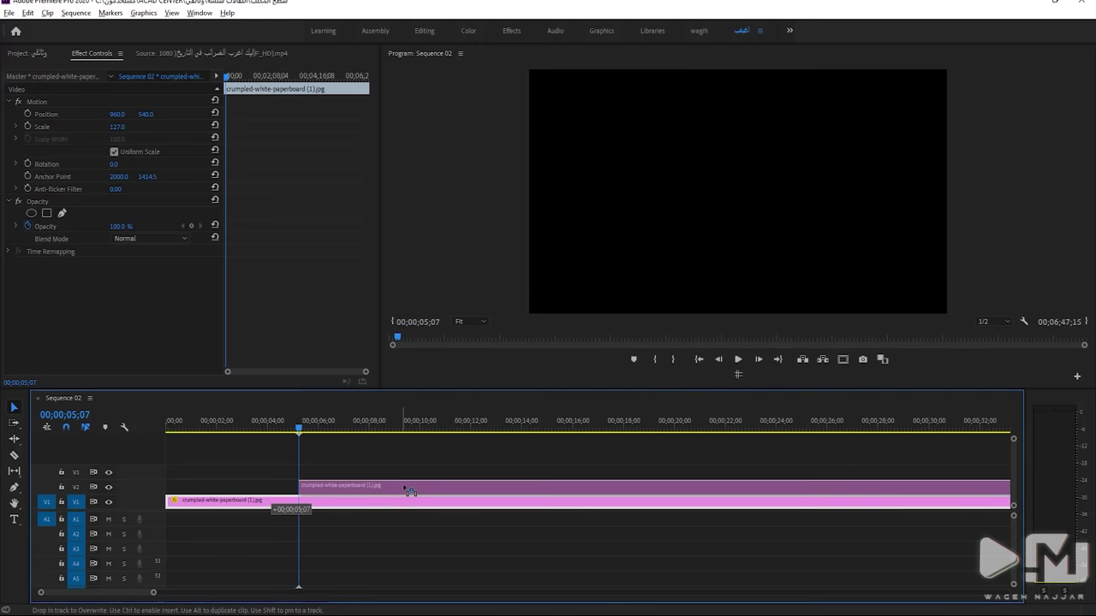
{"action": "left_click_drag", "start_coordinate": [296, 424], "coordinate": [341, 425]}
{"action": "left_click", "coordinate": [317, 427]}
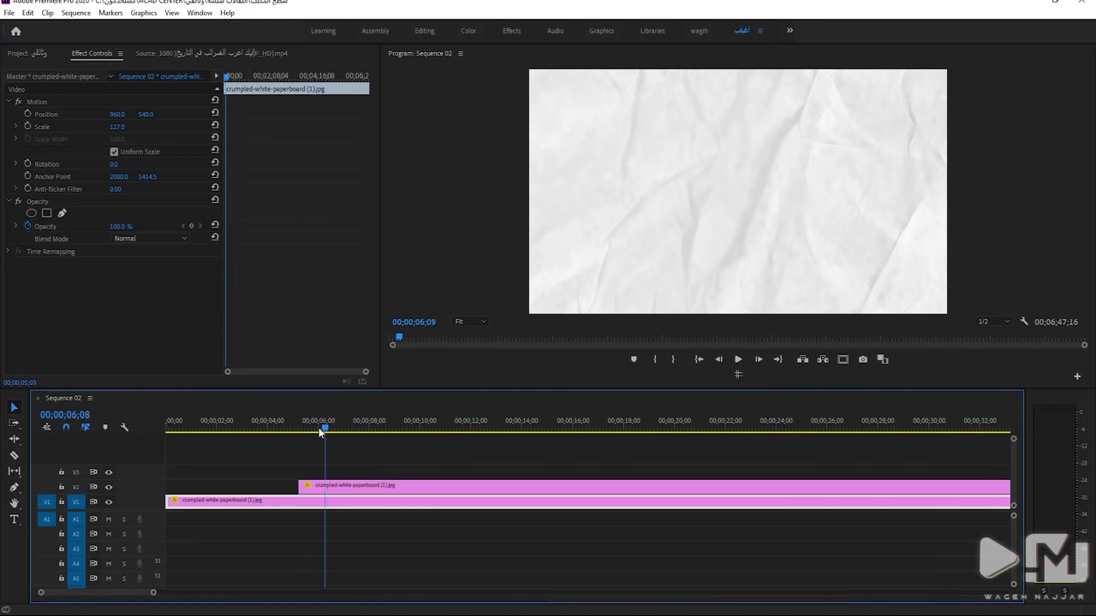
{"action": "left_click", "coordinate": [323, 487]}
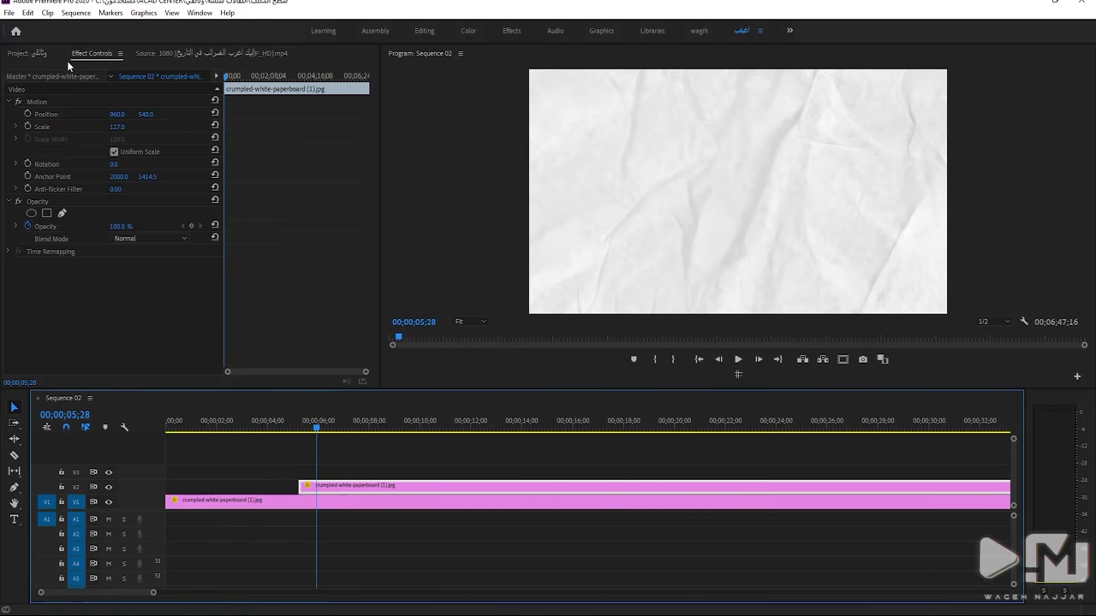
Dock the Effects panel with the top-left panels
{"action": "left_click", "coordinate": [28, 53]}
{"action": "left_click", "coordinate": [97, 52]}
{"action": "left_click", "coordinate": [199, 13]}
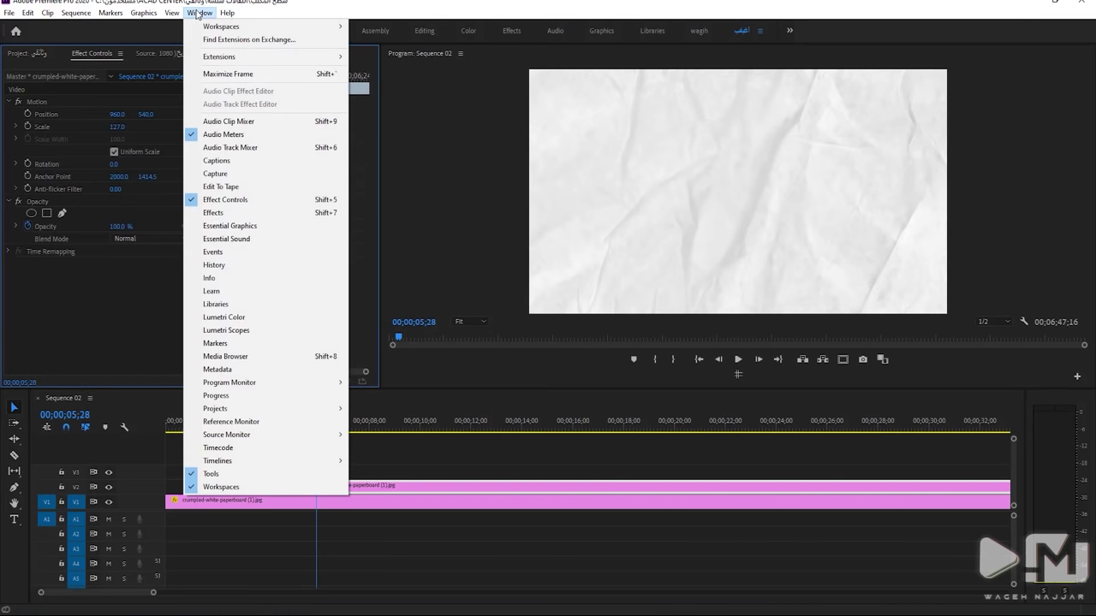
{"action": "left_click", "coordinate": [218, 200]}
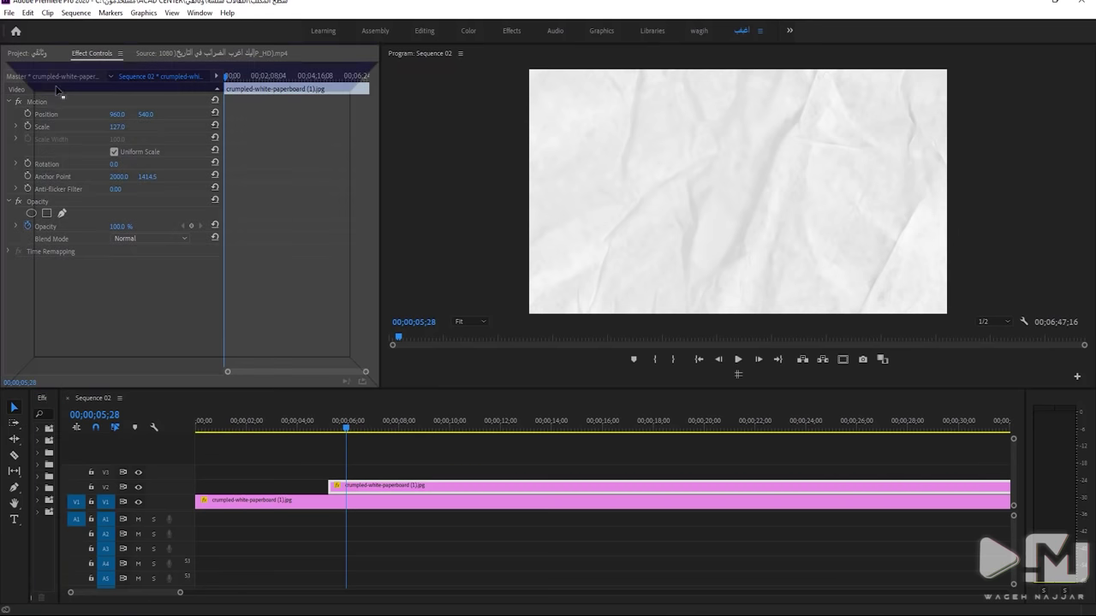
{"action": "left_click_drag", "start_coordinate": [38, 408], "coordinate": [53, 60]}
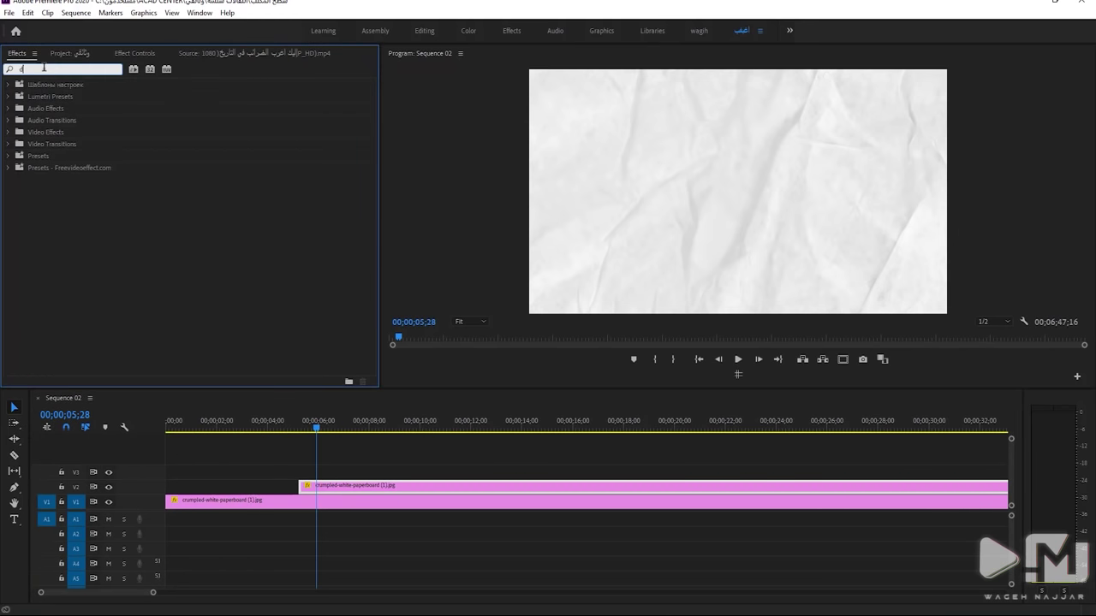
Apply the Horizontal Flip effect to the V2 paper clip
{"action": "key", "text": "BackSpace"}
{"action": "type", "text": "fli"}
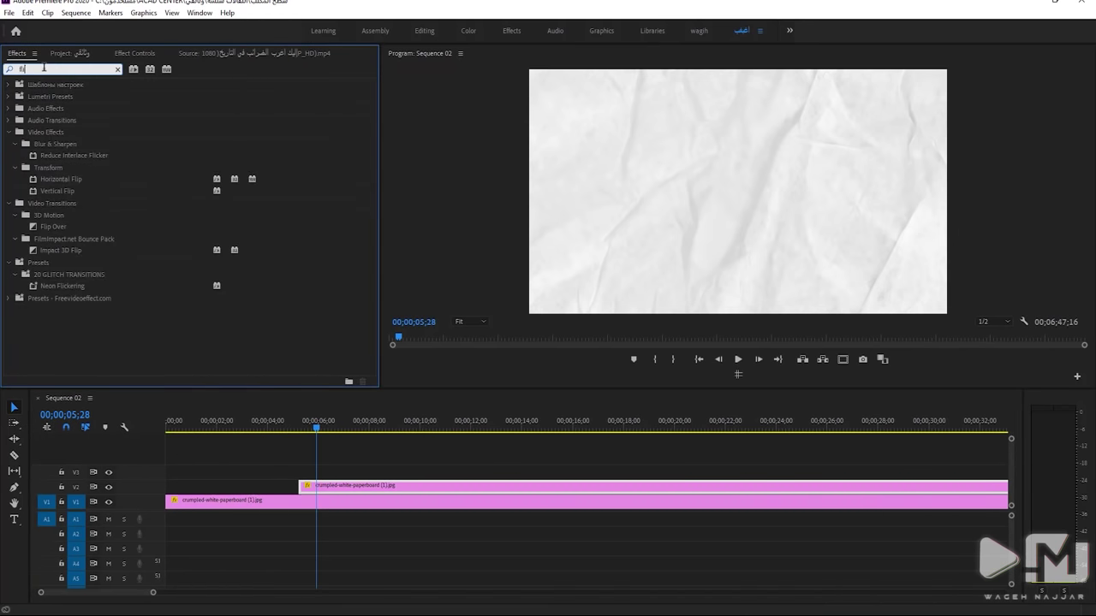
{"action": "left_click_drag", "start_coordinate": [52, 181], "coordinate": [239, 236]}
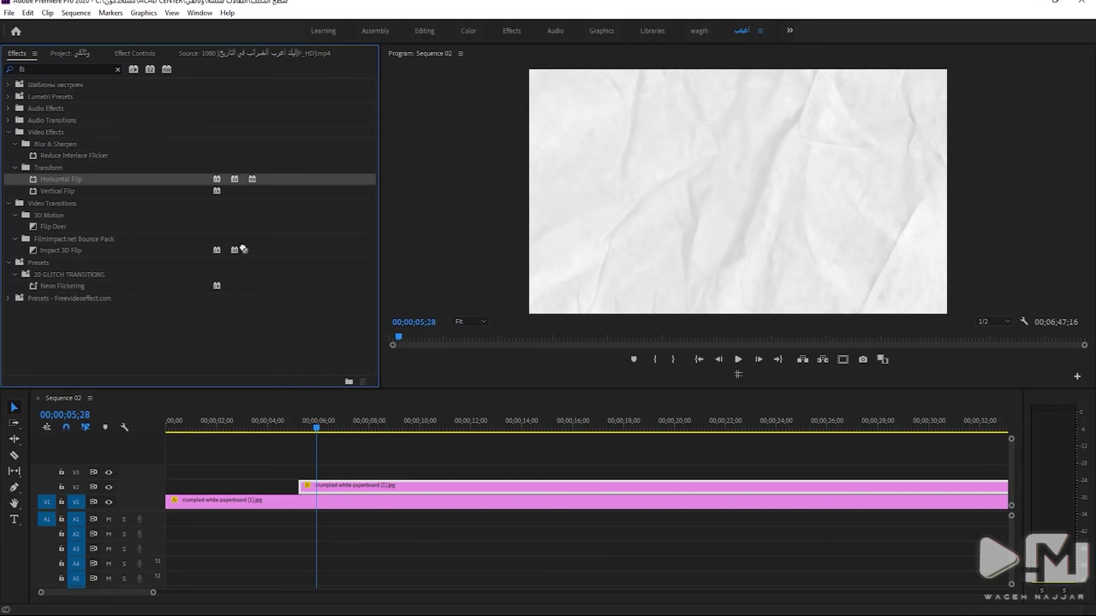
{"action": "left_click_drag", "start_coordinate": [317, 430], "coordinate": [347, 483]}
{"action": "mouse_move", "coordinate": [295, 422]}
{"action": "left_mouse_down"}
{"action": "mouse_move", "coordinate": [338, 425]}
{"action": "mouse_move", "coordinate": [314, 426]}
{"action": "left_mouse_up"}
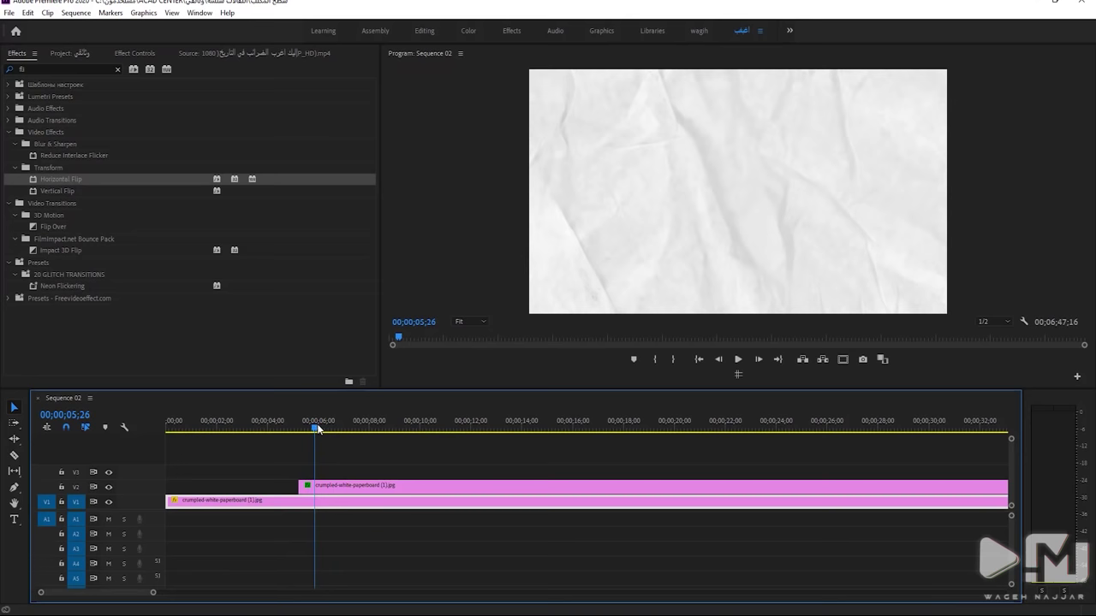
{"action": "left_click_drag", "start_coordinate": [153, 592], "coordinate": [196, 593]}
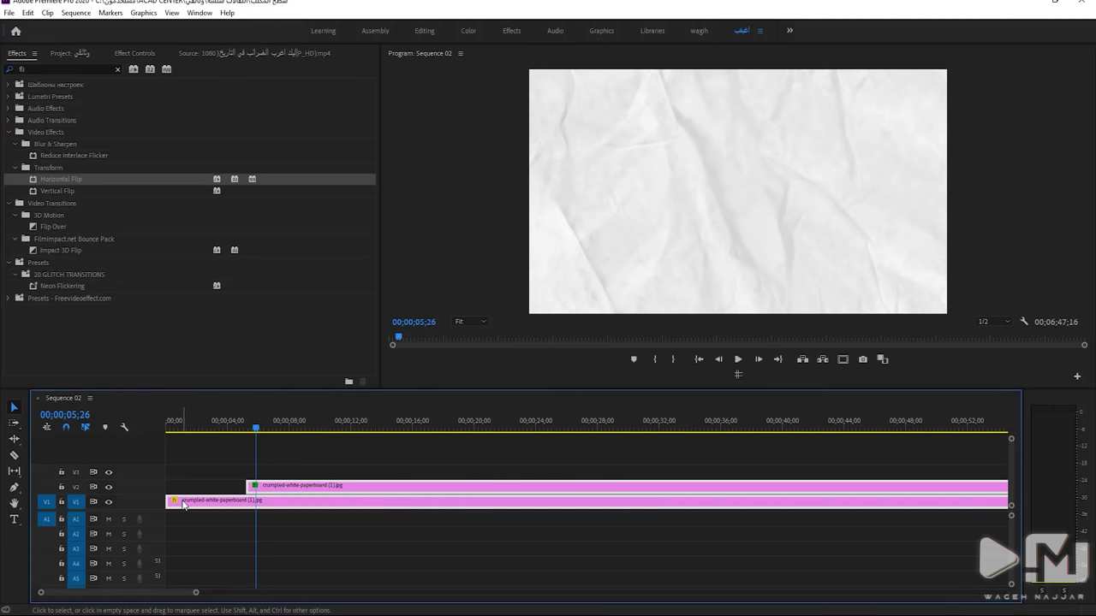
Copy both paper clips onto V3 and V4, shift them earlier, and preview
{"action": "mouse_move", "coordinate": [229, 500]}
{"action": "left_mouse_down"}
{"action": "mouse_move", "coordinate": [444, 484]}
{"action": "mouse_move", "coordinate": [348, 462]}
{"action": "mouse_move", "coordinate": [450, 469]}
{"action": "left_mouse_up"}
{"action": "key", "text": "ctrl+z"}
{"action": "left_click_drag", "start_coordinate": [309, 503], "coordinate": [466, 472]}
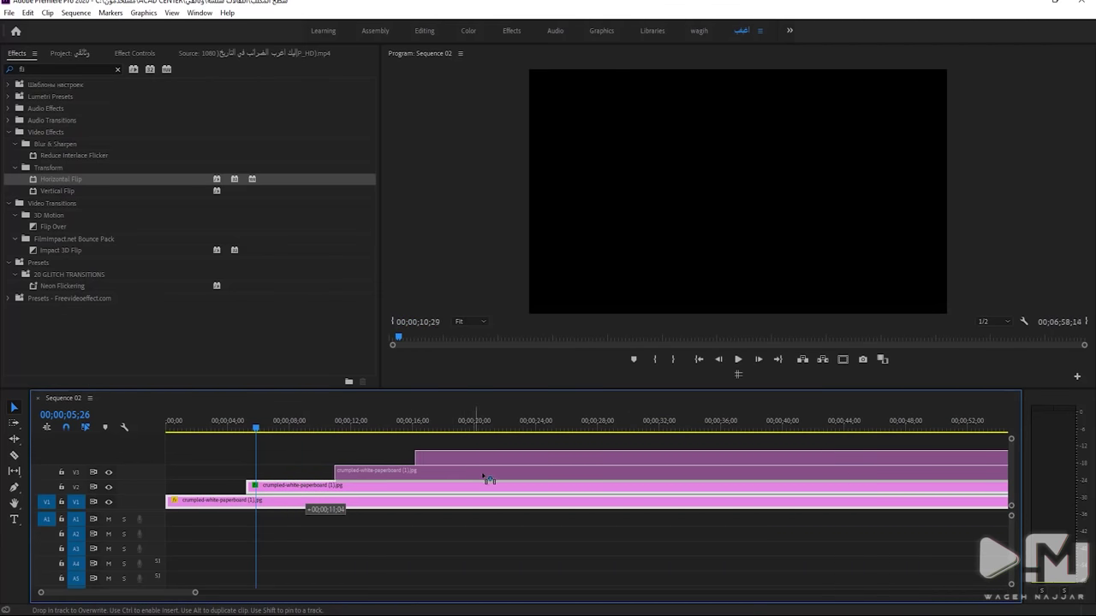
{"action": "left_click_drag", "start_coordinate": [488, 480], "coordinate": [540, 480]}
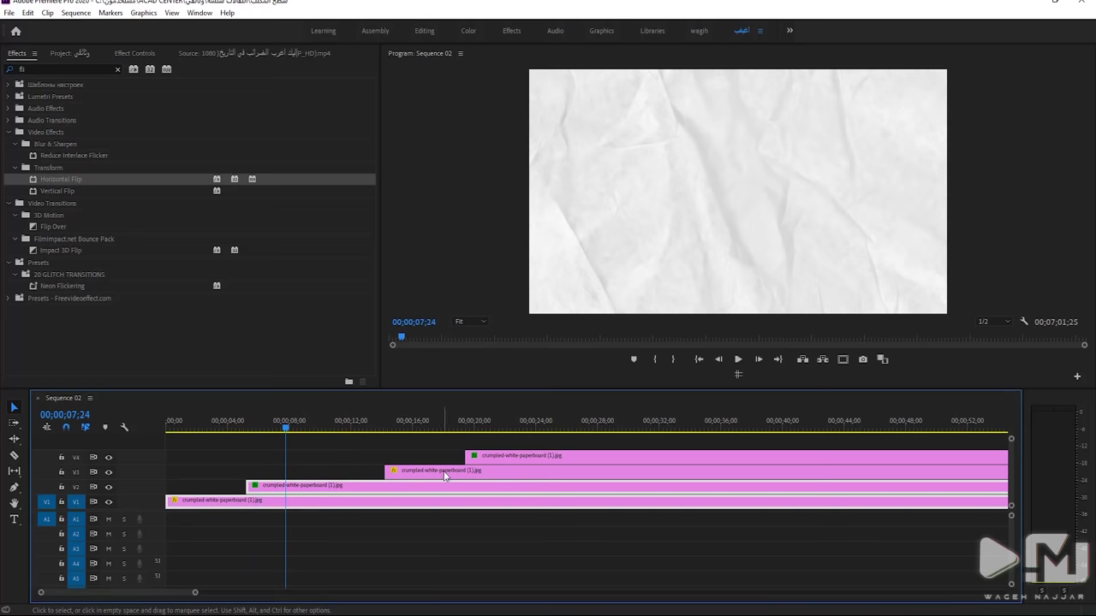
{"action": "left_click_drag", "start_coordinate": [444, 475], "coordinate": [408, 475]}
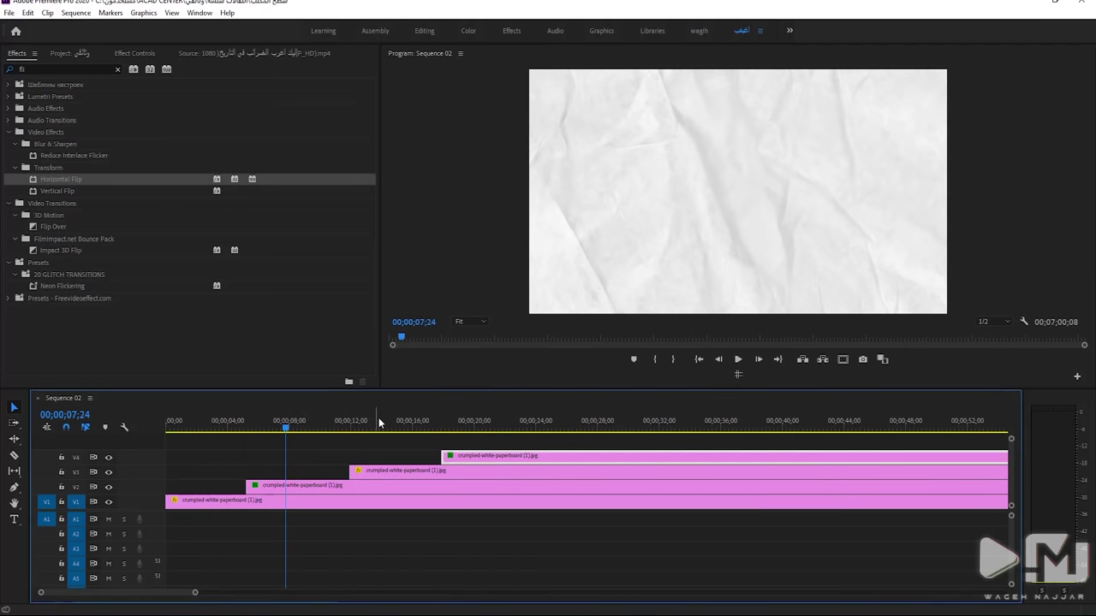
{"action": "key", "text": "Home"}
{"action": "key", "text": "space"}
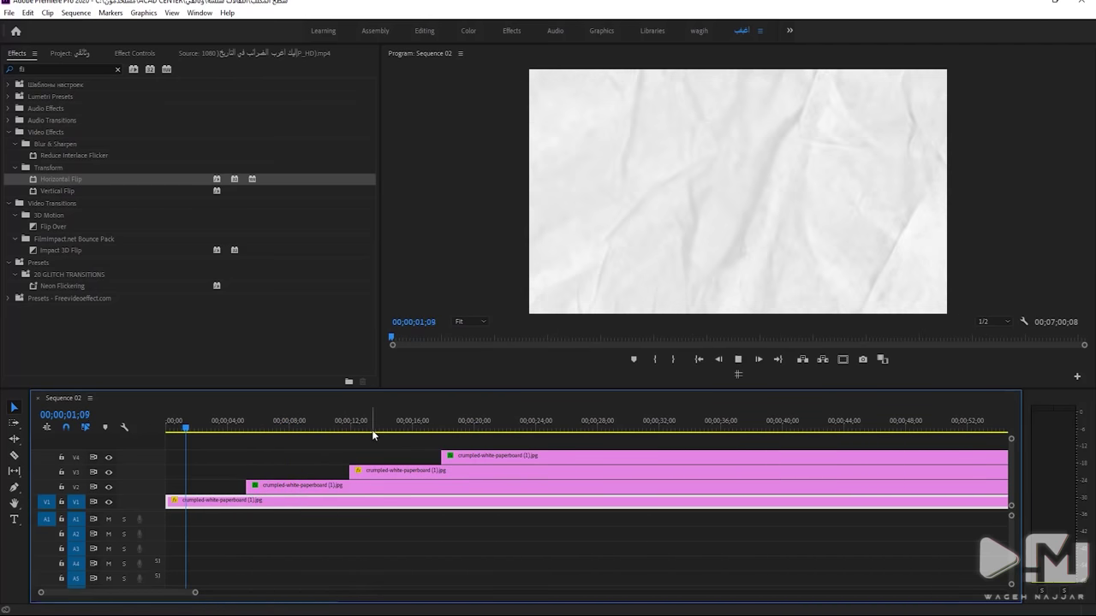
{"action": "key", "text": "space"}
{"action": "key", "text": "Home"}
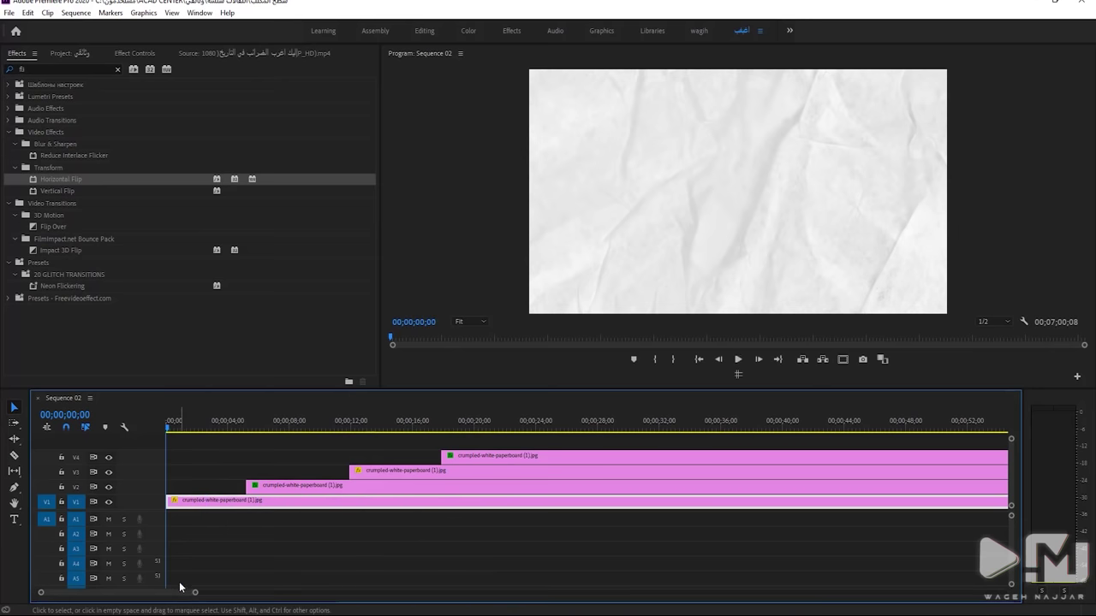
{"action": "left_click_drag", "start_coordinate": [195, 592], "coordinate": [101, 592]}
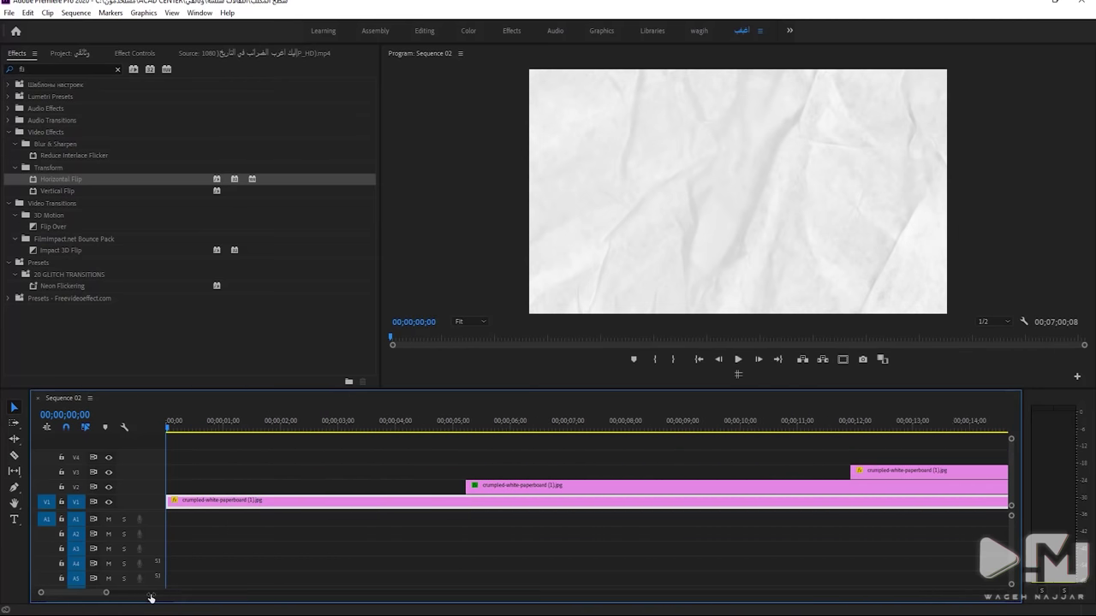
Undo the copies and re-duplicate the paper clip onto V2 slightly later, then preview
{"action": "key", "text": "ctrl+z"}
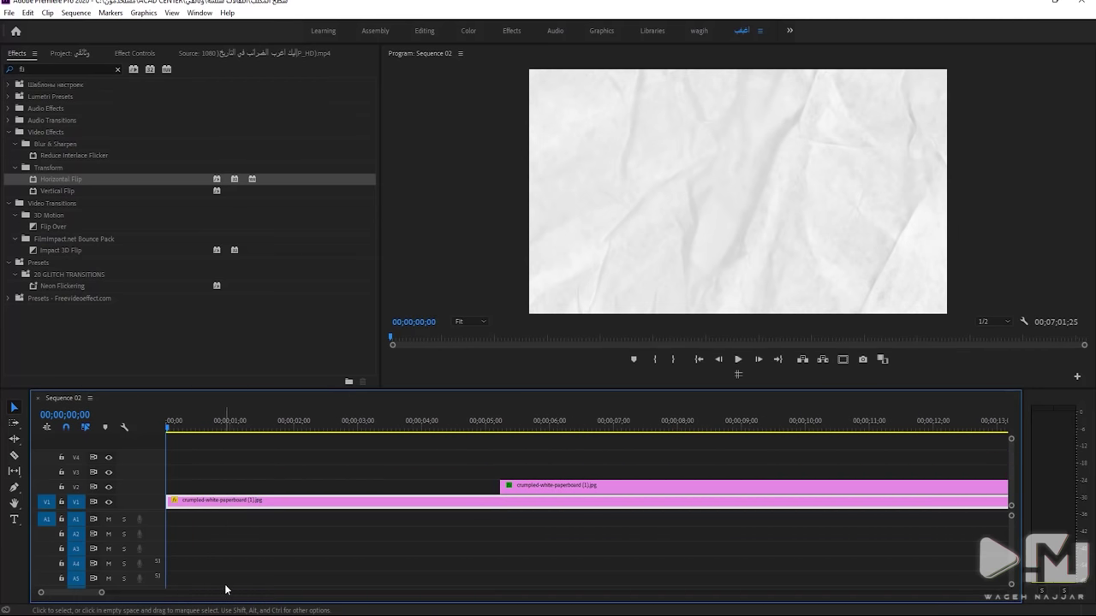
{"action": "key", "text": "ctrl+z"}
{"action": "left_click_drag", "start_coordinate": [101, 592], "coordinate": [83, 597]}
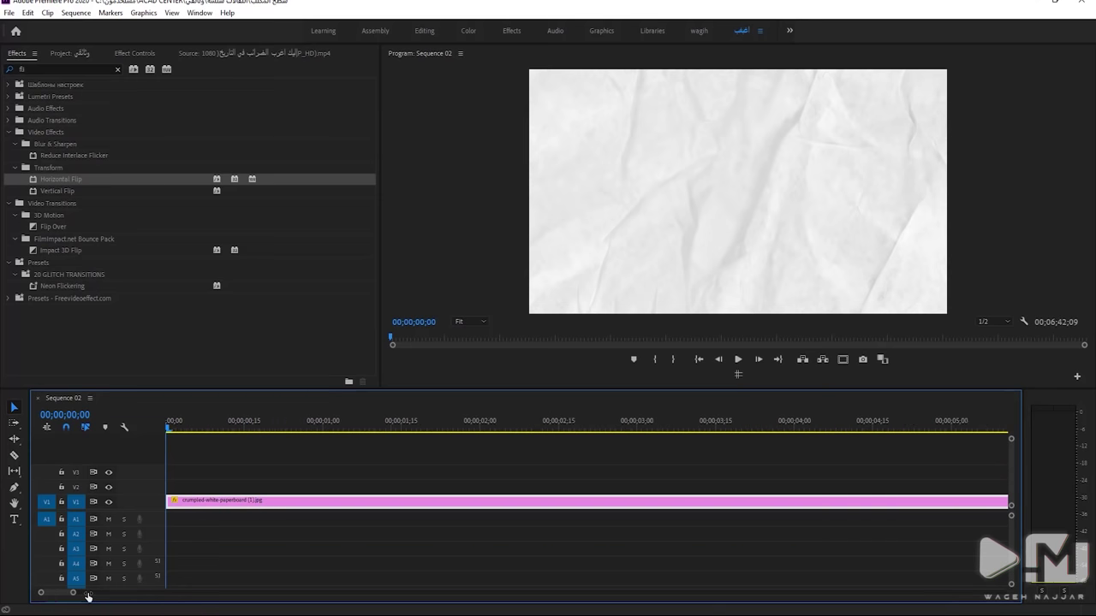
{"action": "mouse_move", "coordinate": [243, 502]}
{"action": "left_mouse_down"}
{"action": "mouse_move", "coordinate": [360, 486]}
{"action": "mouse_move", "coordinate": [245, 493]}
{"action": "mouse_move", "coordinate": [273, 493]}
{"action": "left_mouse_up"}
{"action": "left_click", "coordinate": [241, 428]}
{"action": "left_click", "coordinate": [211, 424]}
{"action": "key", "text": "space"}
{"action": "key", "text": "space"}
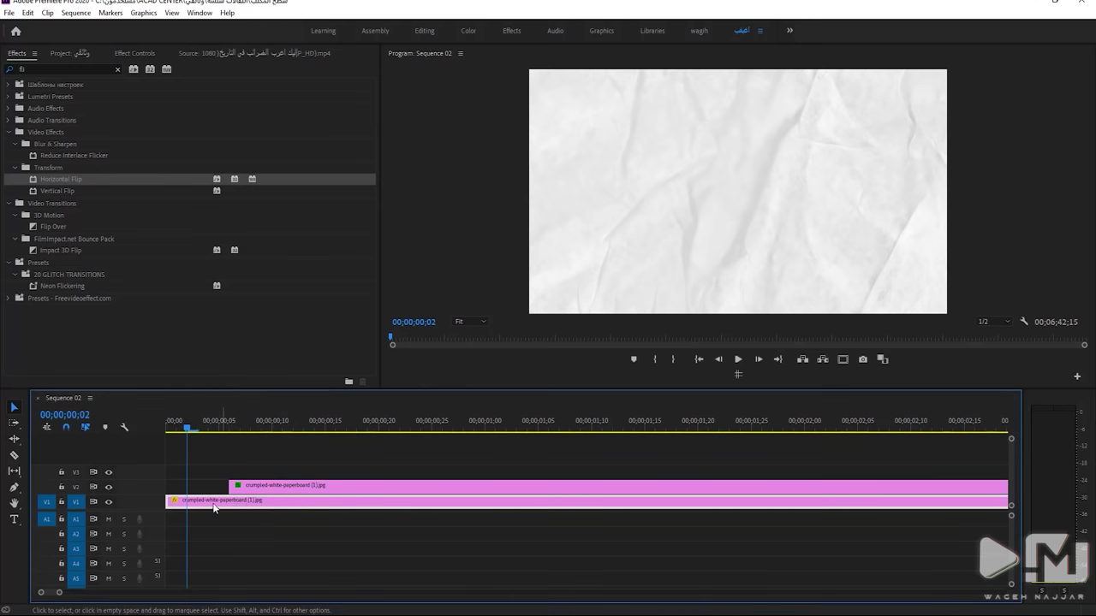
Copy both clips onto V3 and V4 offset later, then shrink the video track heights
{"action": "left_click_drag", "start_coordinate": [255, 501], "coordinate": [415, 484]}
{"action": "left_click", "coordinate": [420, 424]}
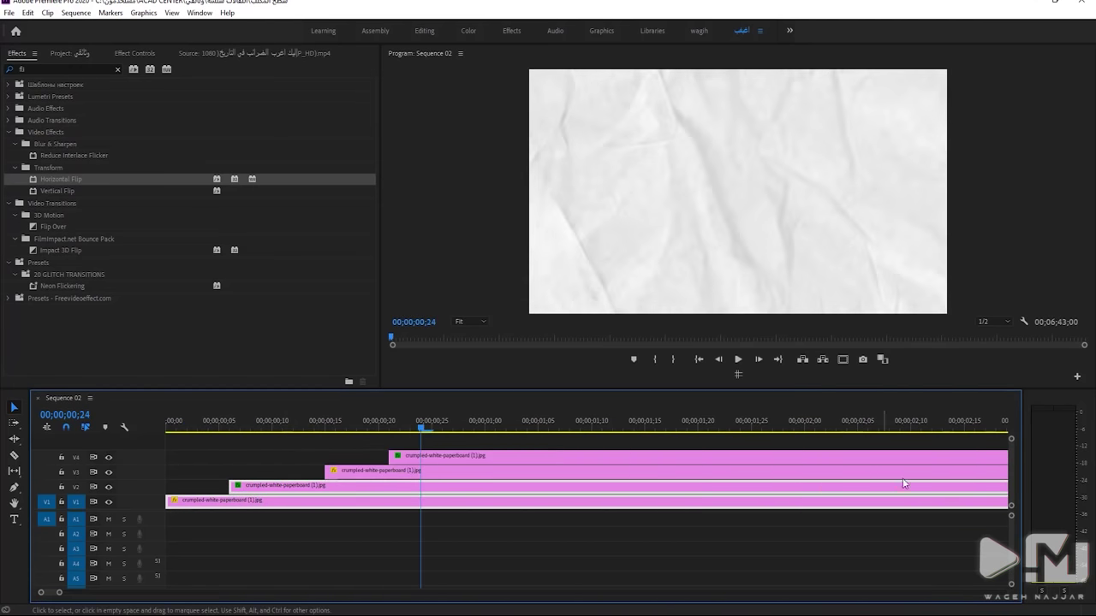
{"action": "left_click_drag", "start_coordinate": [1009, 441], "coordinate": [1010, 479]}
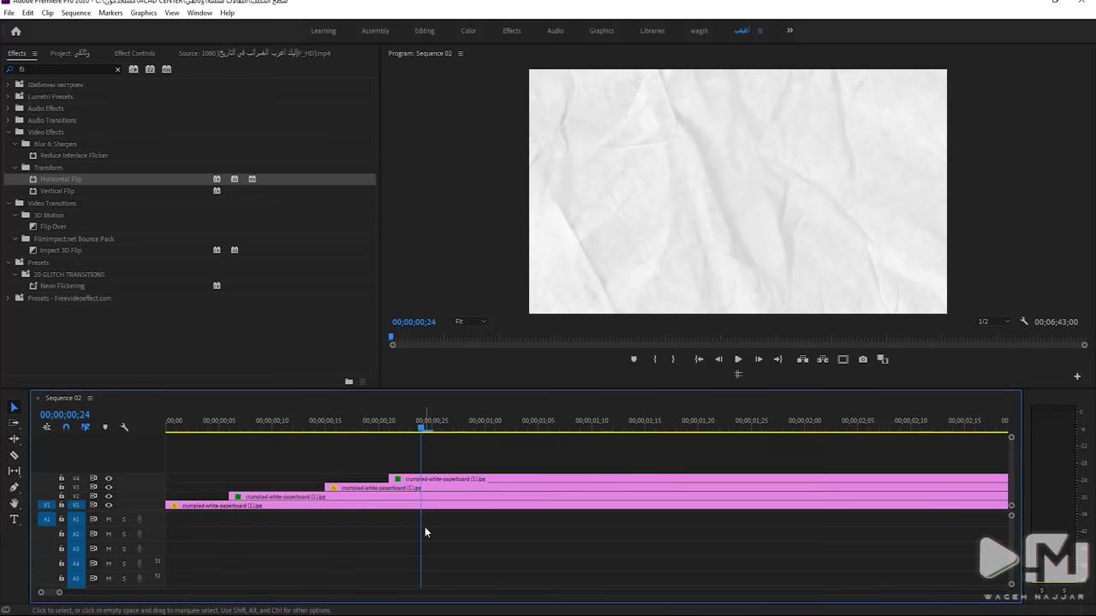
{"action": "key", "text": "grave"}
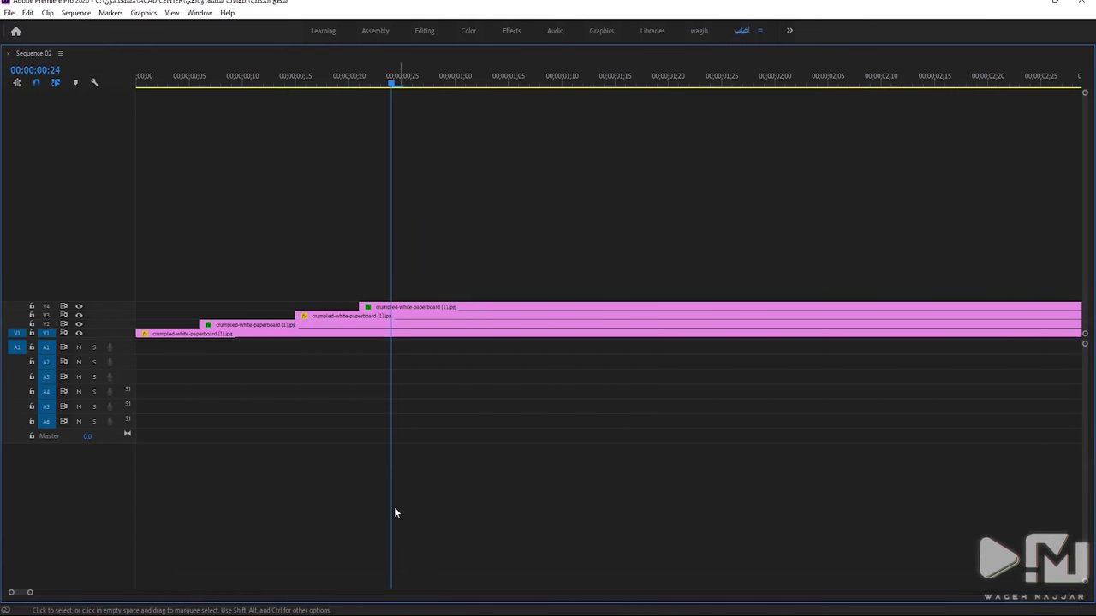
Copy the four paper clips up and later onto tracks V5–V8 and minimize their height
{"action": "left_click_drag", "start_coordinate": [310, 460], "coordinate": [428, 296]}
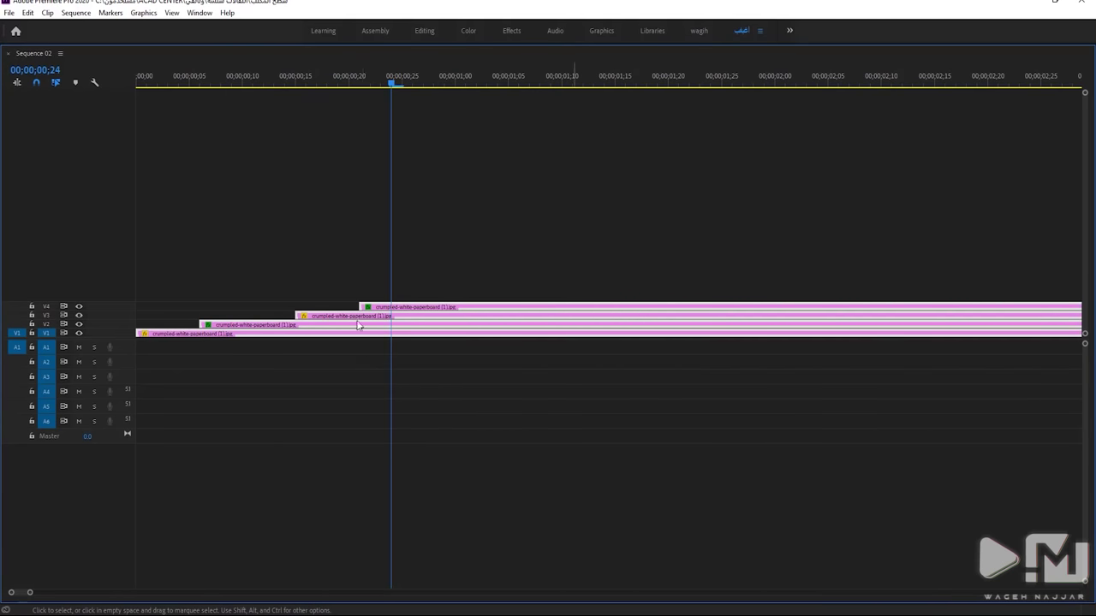
{"action": "left_click_drag", "start_coordinate": [231, 336], "coordinate": [531, 306]}
{"action": "key", "text": "ctrl+z"}
{"action": "left_click_drag", "start_coordinate": [343, 361], "coordinate": [408, 292]}
{"action": "mouse_move", "coordinate": [372, 335]}
{"action": "left_mouse_down"}
{"action": "mouse_move", "coordinate": [670, 293]}
{"action": "mouse_move", "coordinate": [660, 294]}
{"action": "left_mouse_up"}
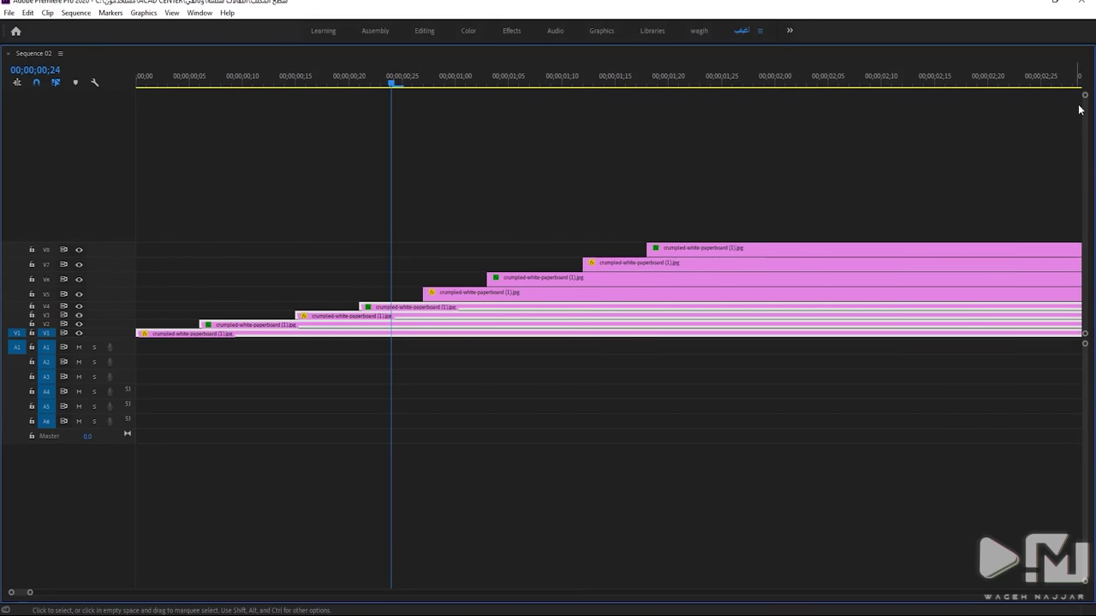
{"action": "key", "text": "shift+minus"}
Copy all eight stacked clips onto tracks V9–V16 at minimal height
{"action": "left_click_drag", "start_coordinate": [447, 408], "coordinate": [746, 245]}
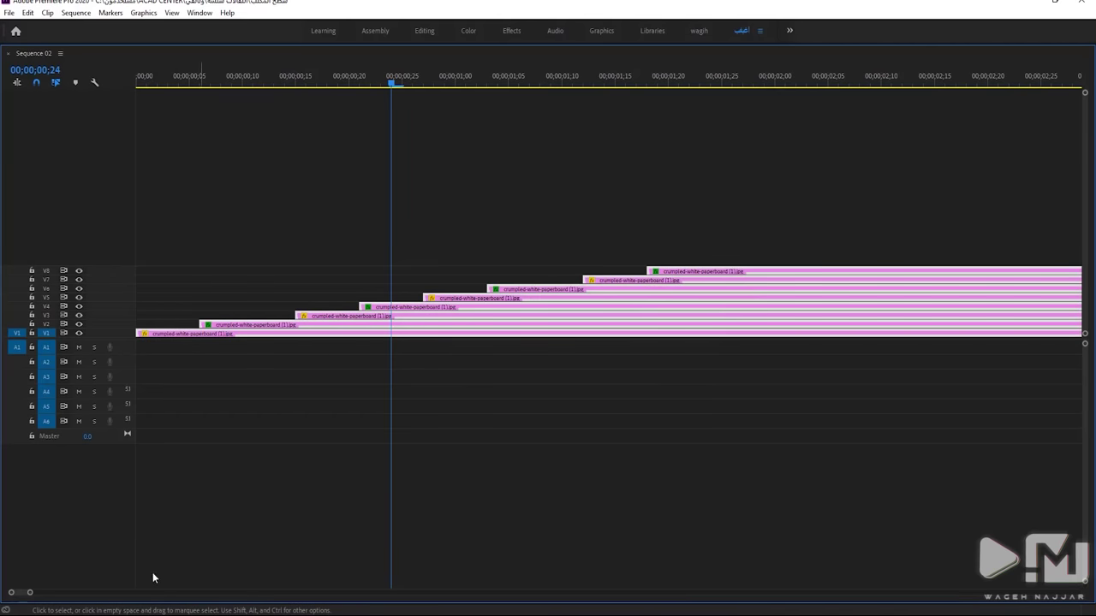
{"action": "left_click_drag", "start_coordinate": [30, 593], "coordinate": [75, 593]}
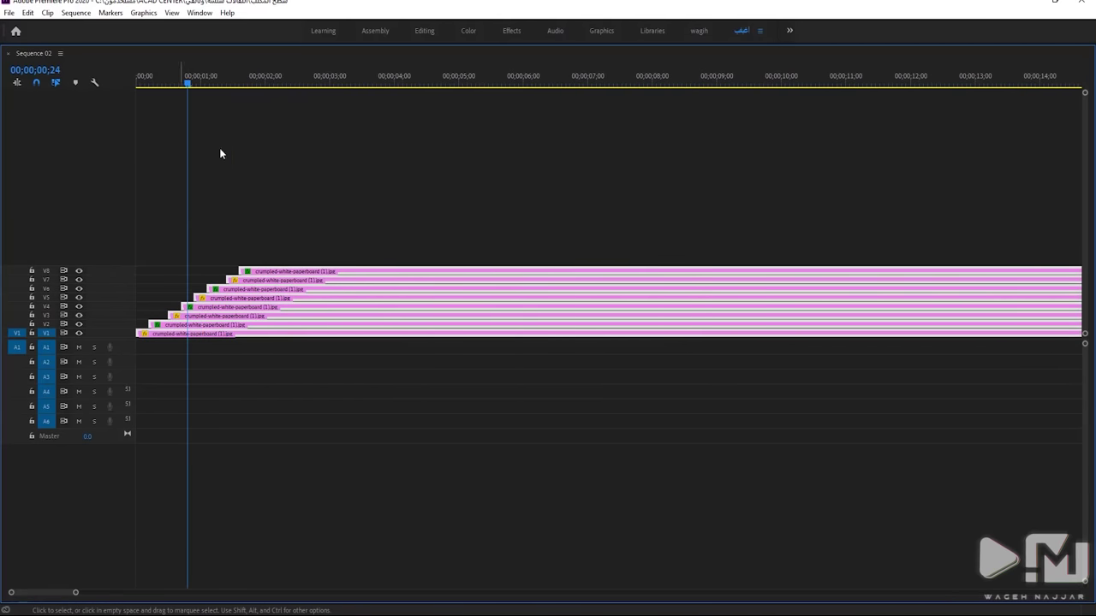
{"action": "left_click_drag", "start_coordinate": [280, 285], "coordinate": [392, 167]}
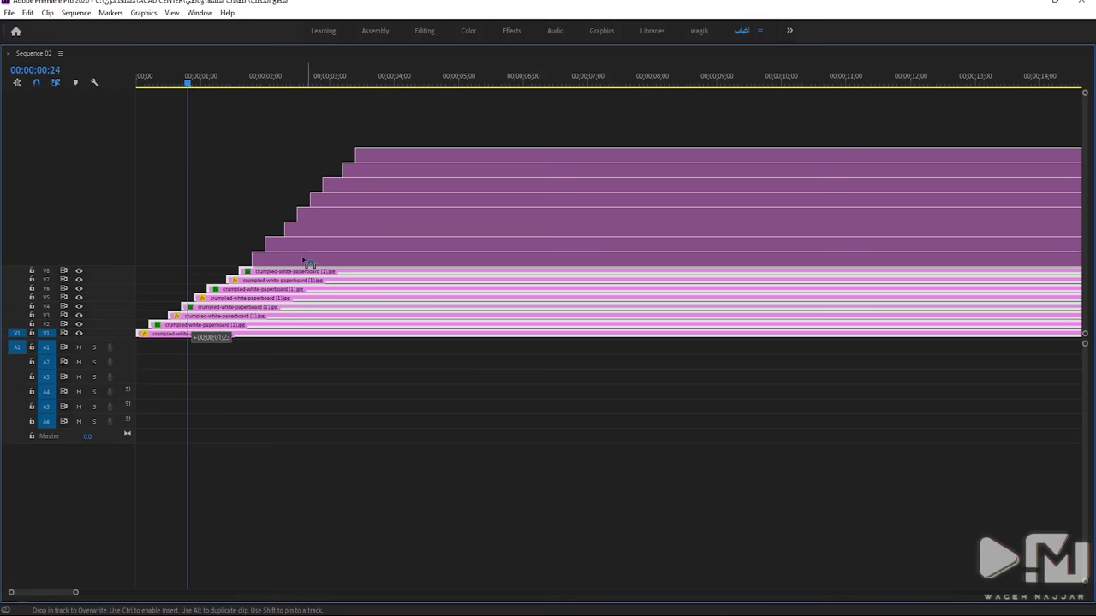
{"action": "key", "text": "shift+minus"}
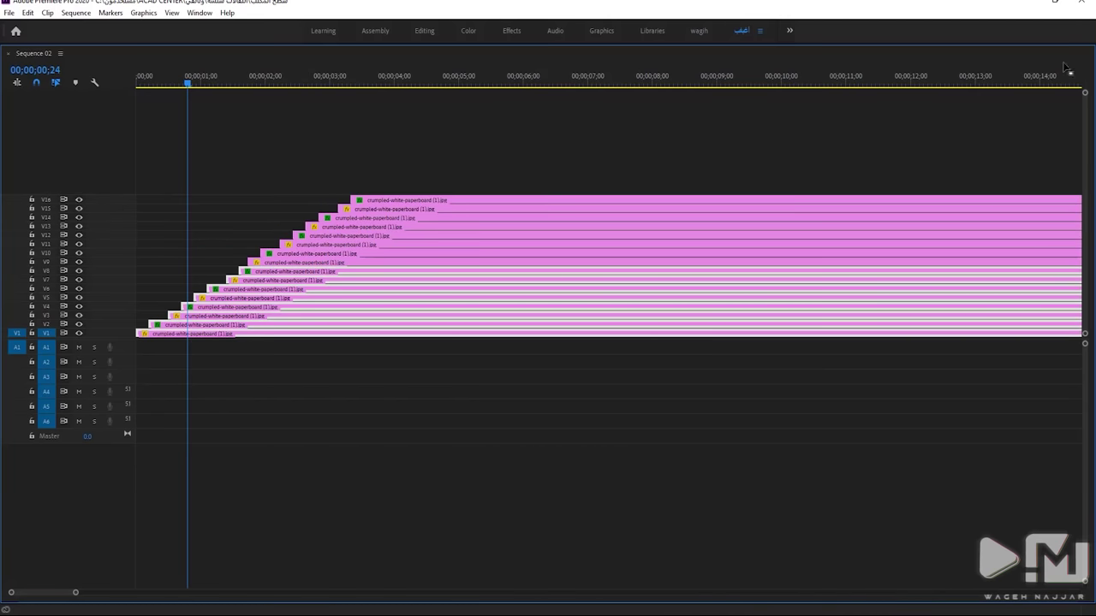
Copy the lower clips onto new upper tracks, continuing the staircase past 00;00;05;08
{"action": "key", "text": "grave"}
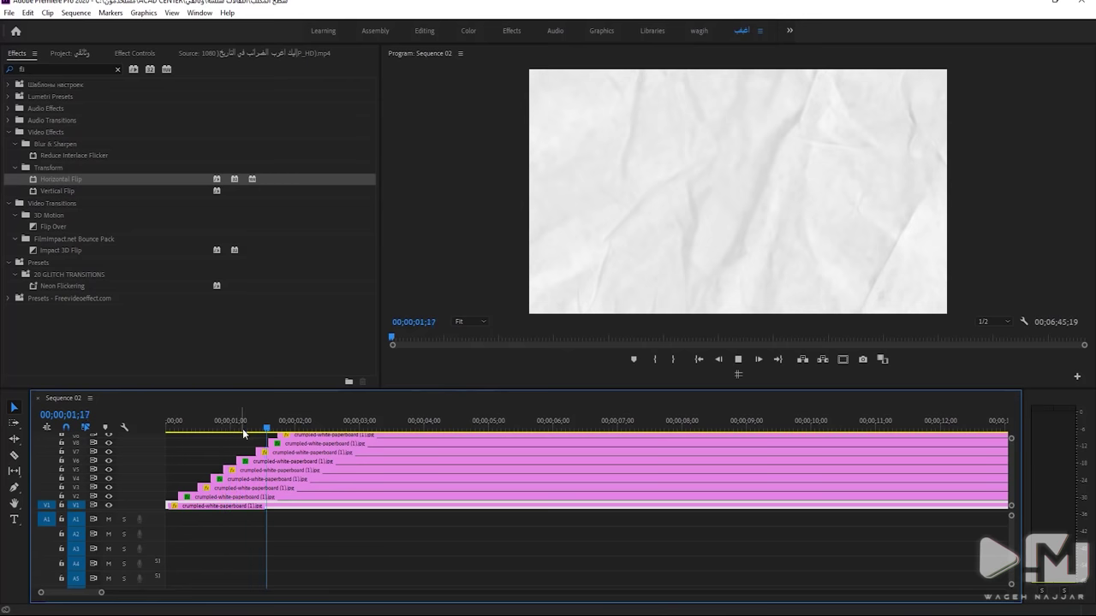
{"action": "left_click", "coordinate": [276, 427]}
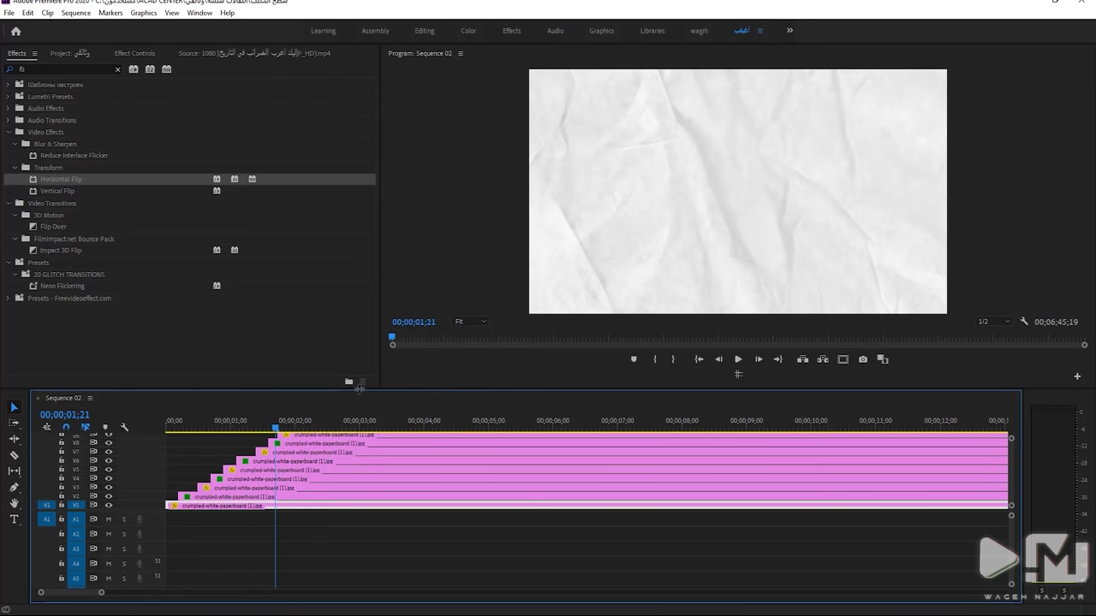
{"action": "key", "text": "grave"}
{"action": "mouse_move", "coordinate": [470, 404]}
{"action": "left_mouse_down"}
{"action": "mouse_move", "coordinate": [271, 340]}
{"action": "mouse_move", "coordinate": [442, 165]}
{"action": "left_mouse_up"}
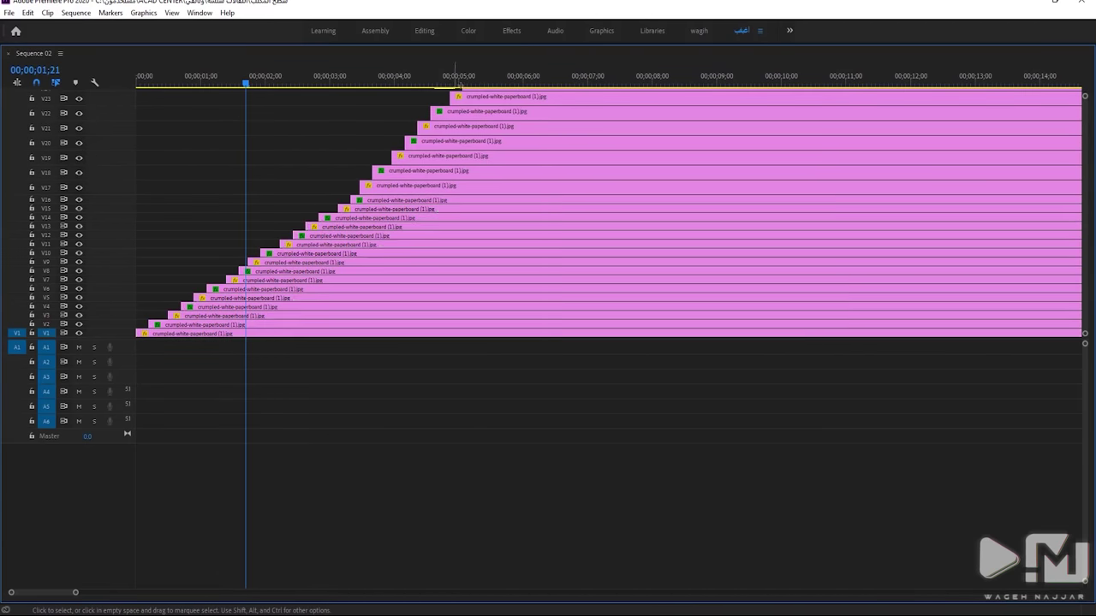
{"action": "left_click", "coordinate": [509, 79]}
{"action": "left_click", "coordinate": [475, 79]}
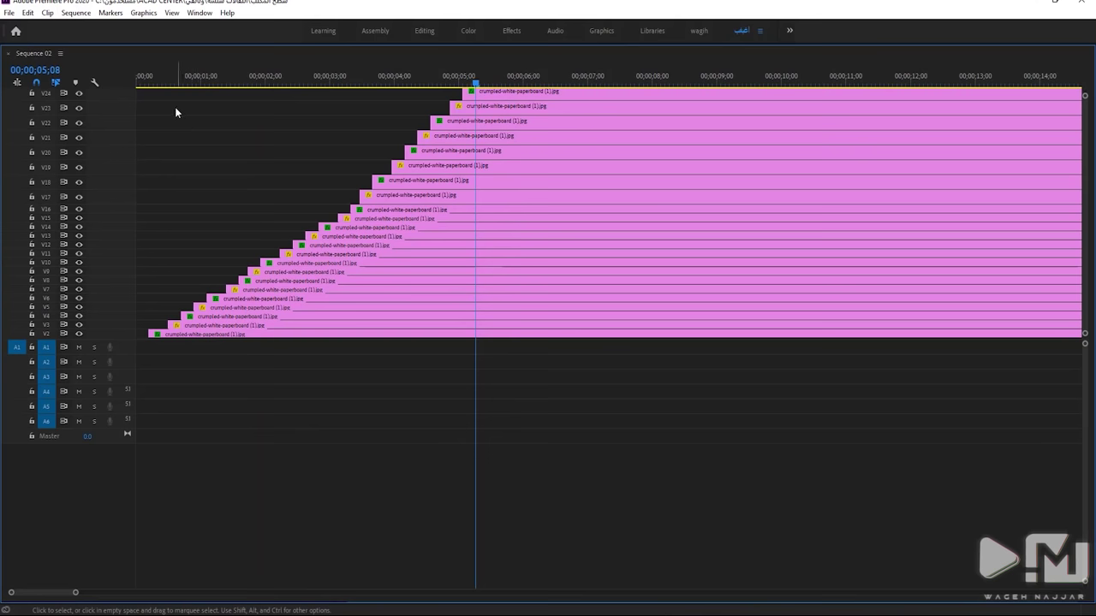
{"action": "key", "text": "grave"}
{"action": "mouse_move", "coordinate": [296, 520]}
{"action": "left_mouse_down"}
{"action": "mouse_move", "coordinate": [608, 433]}
{"action": "mouse_move", "coordinate": [973, 432]}
{"action": "left_mouse_up"}
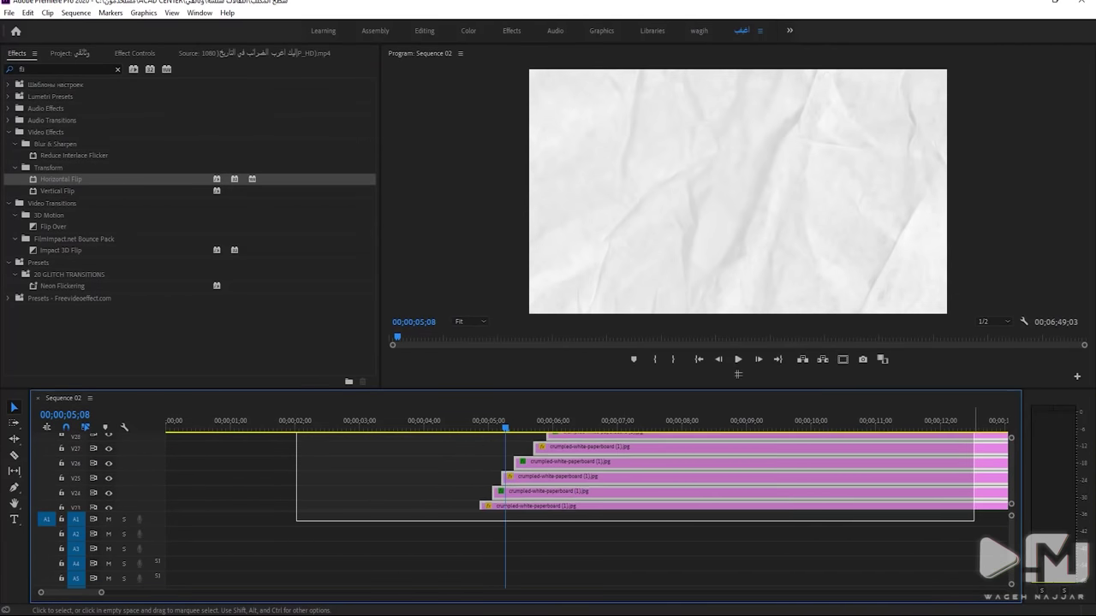
Nest the stacked clips up to V32 into Nested Sequence 03
{"action": "left_click_drag", "start_coordinate": [973, 433], "coordinate": [653, 166]}
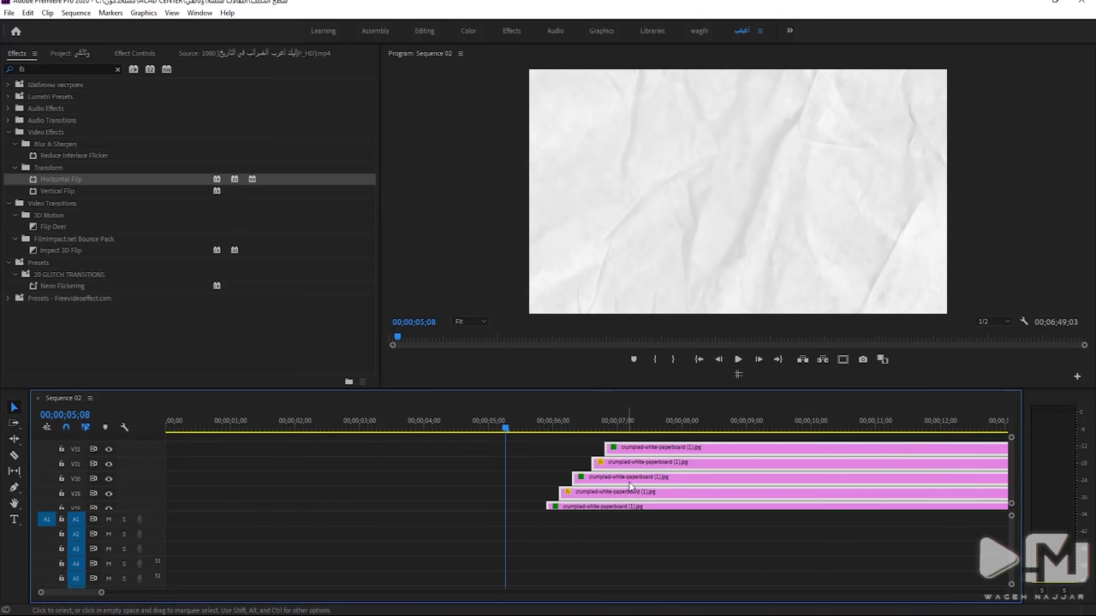
{"action": "right_click", "coordinate": [630, 486]}
{"action": "left_click", "coordinate": [654, 352]}
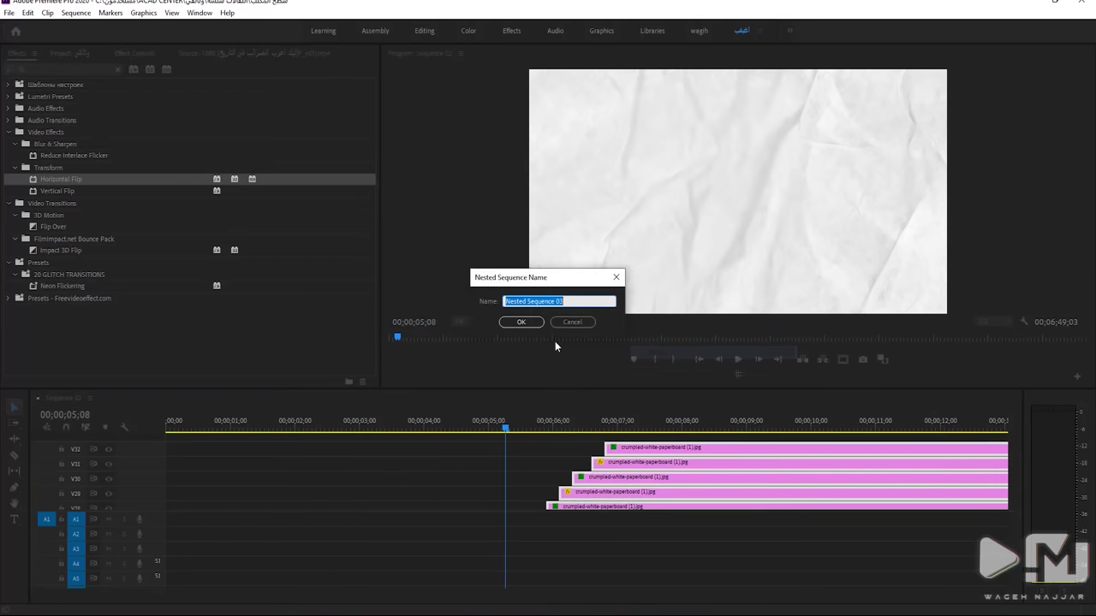
{"action": "left_click", "coordinate": [502, 325]}
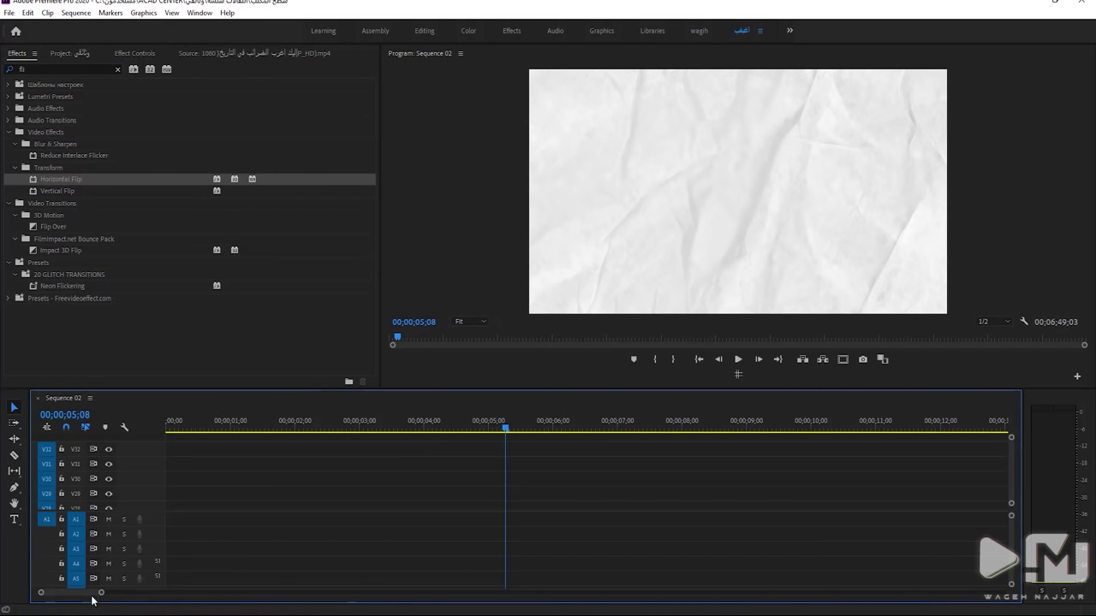
Trim the V1 clip so it ends at 06;20, removing the leftover part
{"action": "scroll", "coordinate": [1006, 482], "scroll_direction": "down", "scroll_amount": 10}
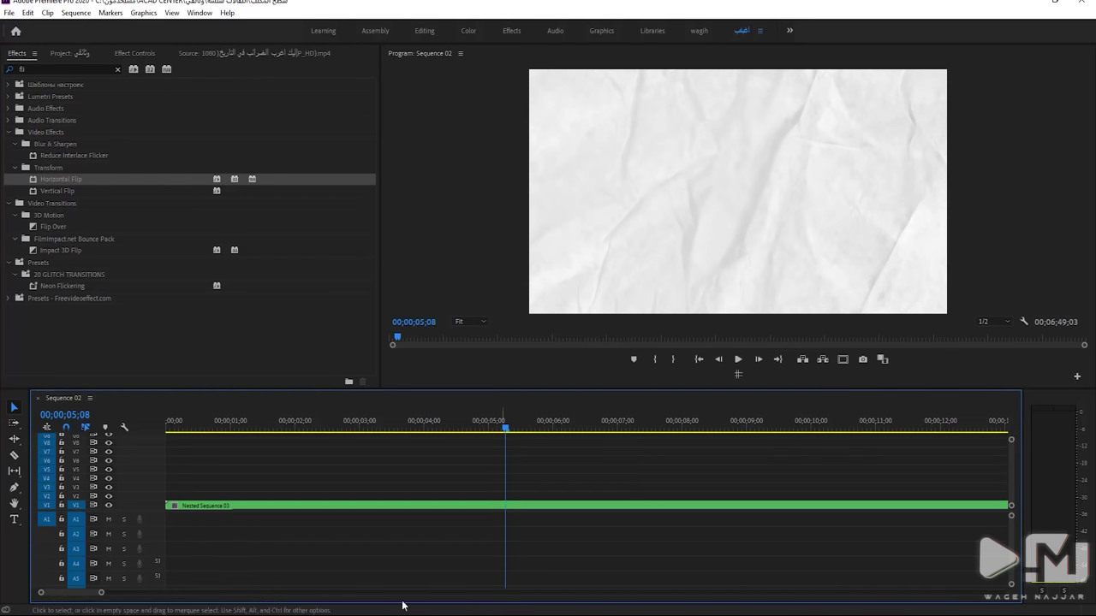
{"action": "left_click_drag", "start_coordinate": [122, 597], "coordinate": [155, 596]}
{"action": "left_click_drag", "start_coordinate": [297, 421], "coordinate": [346, 421]}
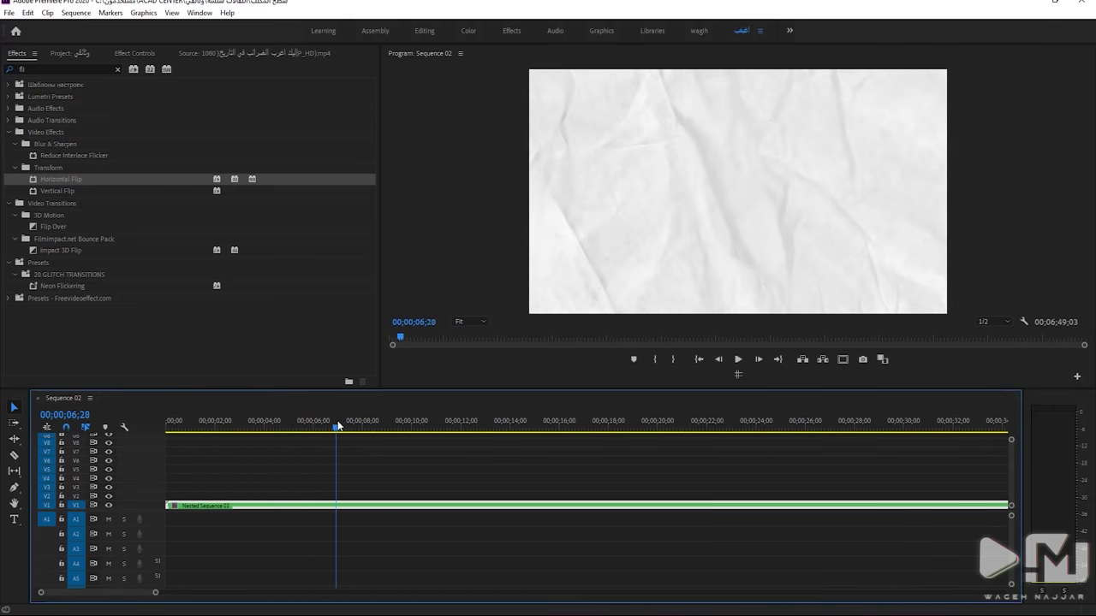
{"action": "left_click_drag", "start_coordinate": [361, 424], "coordinate": [330, 424]}
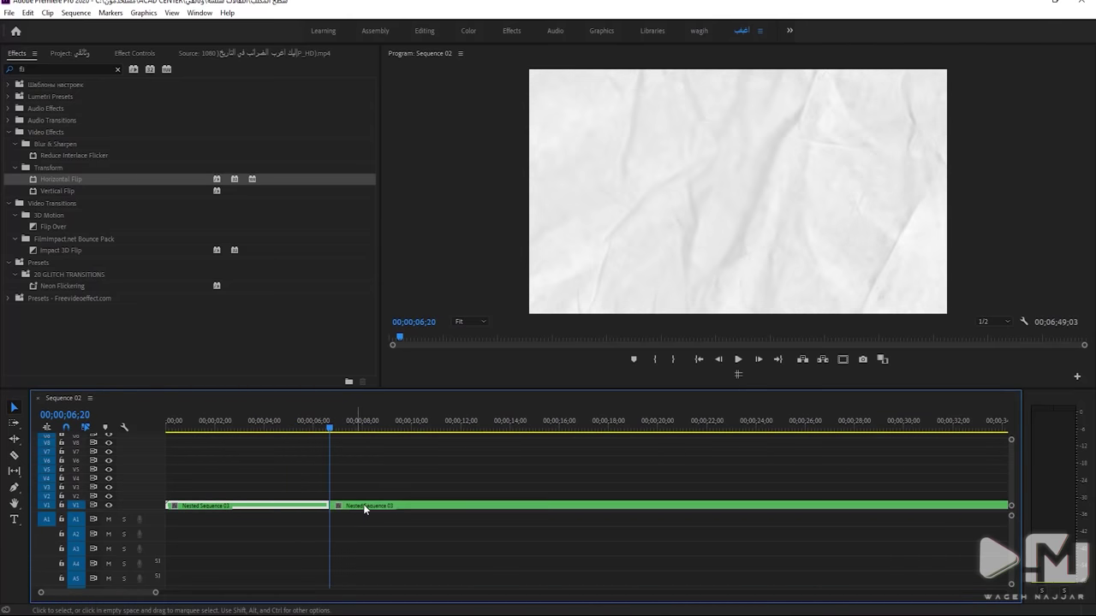
{"action": "key", "text": "w"}
{"action": "left_click", "coordinate": [253, 423]}
Preview the trimmed clip from the start and scrub through it to 04;23
{"action": "key", "text": "Home"}
{"action": "key", "text": "space"}
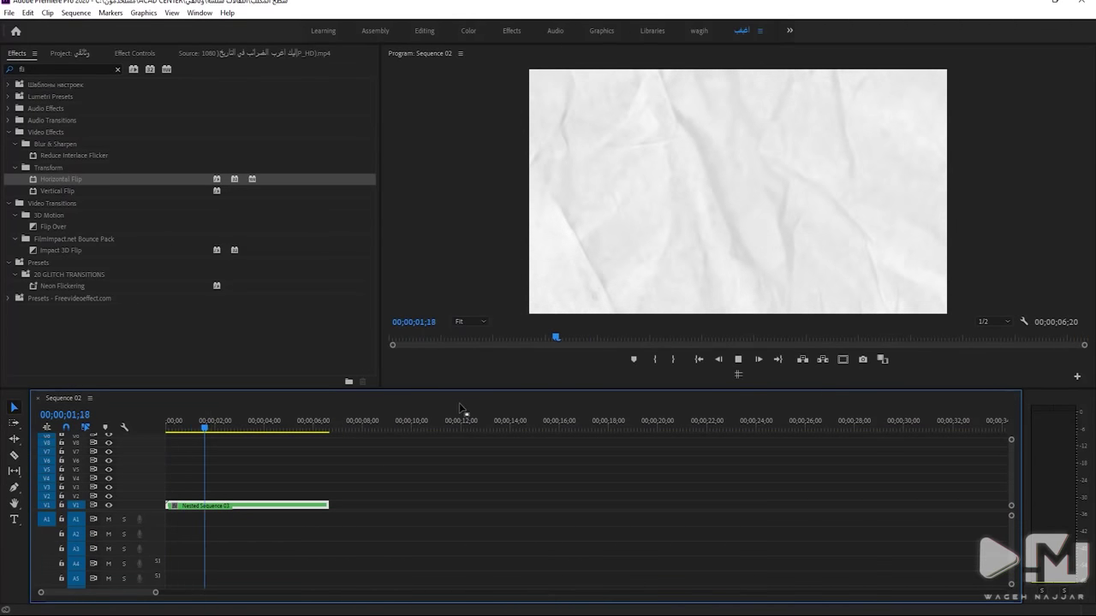
{"action": "key", "text": "space"}
{"action": "left_click_drag", "start_coordinate": [248, 429], "coordinate": [285, 430]}
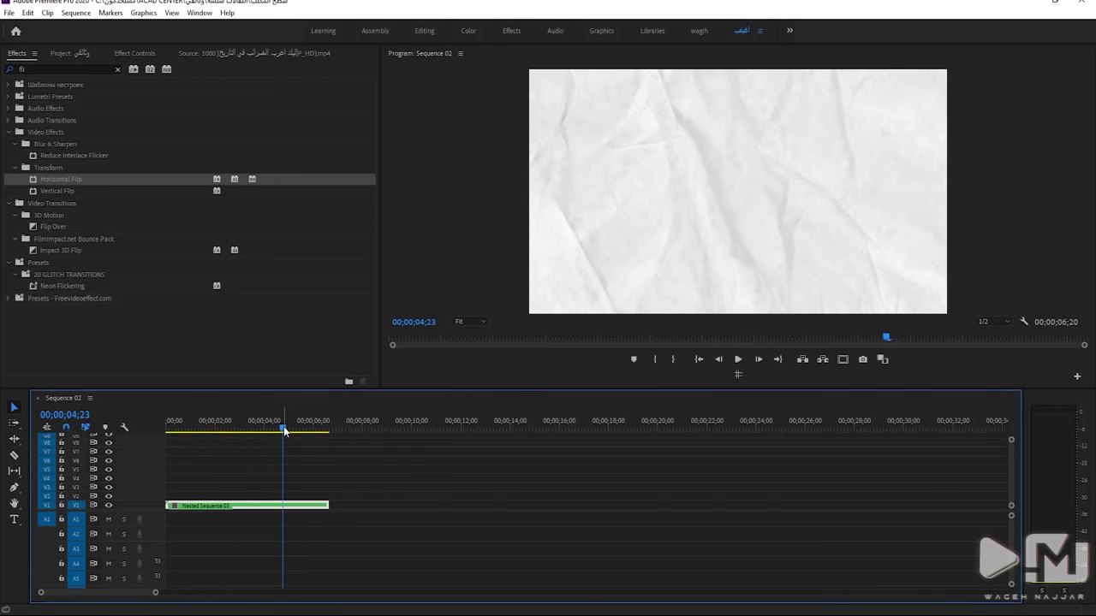
{"action": "left_click_drag", "start_coordinate": [288, 423], "coordinate": [130, 374]}
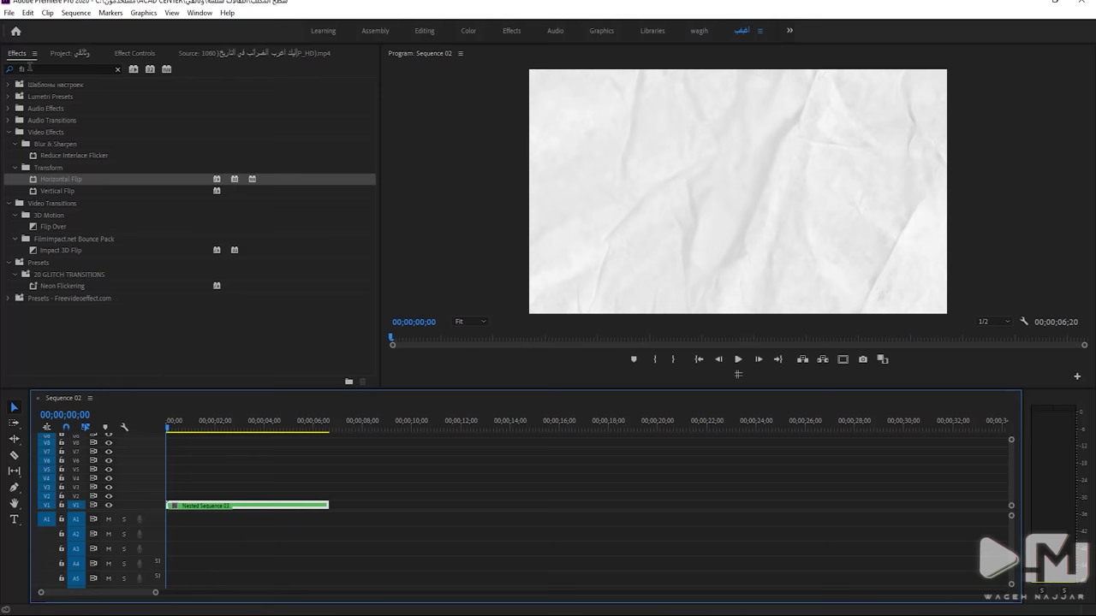
{"action": "left_click", "coordinate": [70, 53]}
Place paper clip copies end to end on V2, V3 and V4, reaching 16;10
{"action": "left_click_drag", "start_coordinate": [252, 506], "coordinate": [414, 506]}
{"action": "left_click_drag", "start_coordinate": [334, 428], "coordinate": [475, 430]}
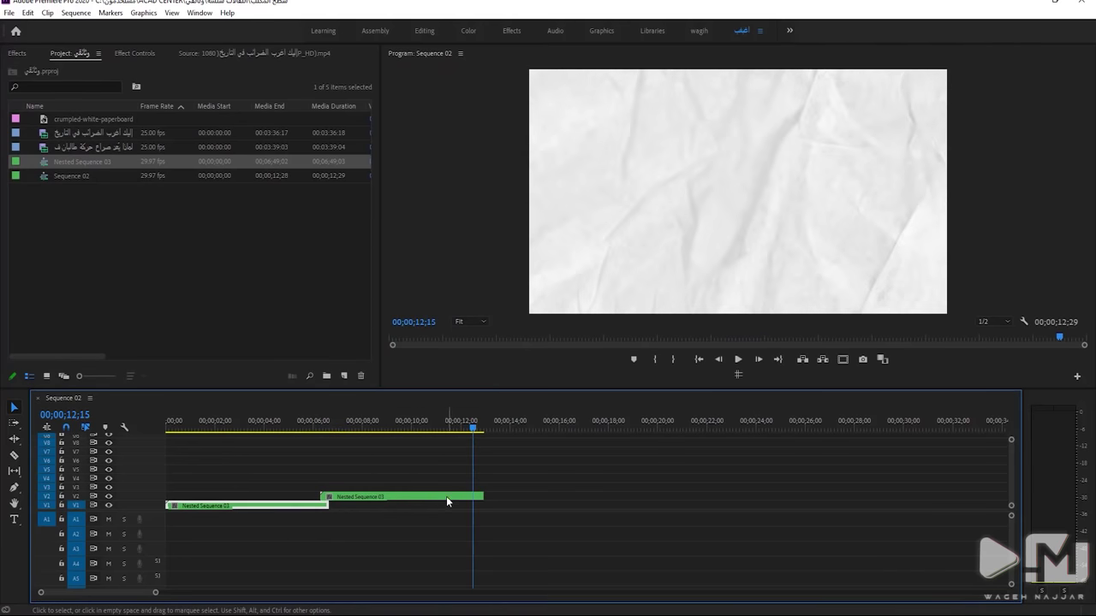
{"action": "left_click_drag", "start_coordinate": [402, 497], "coordinate": [555, 488]}
{"action": "left_click", "coordinate": [574, 429]}
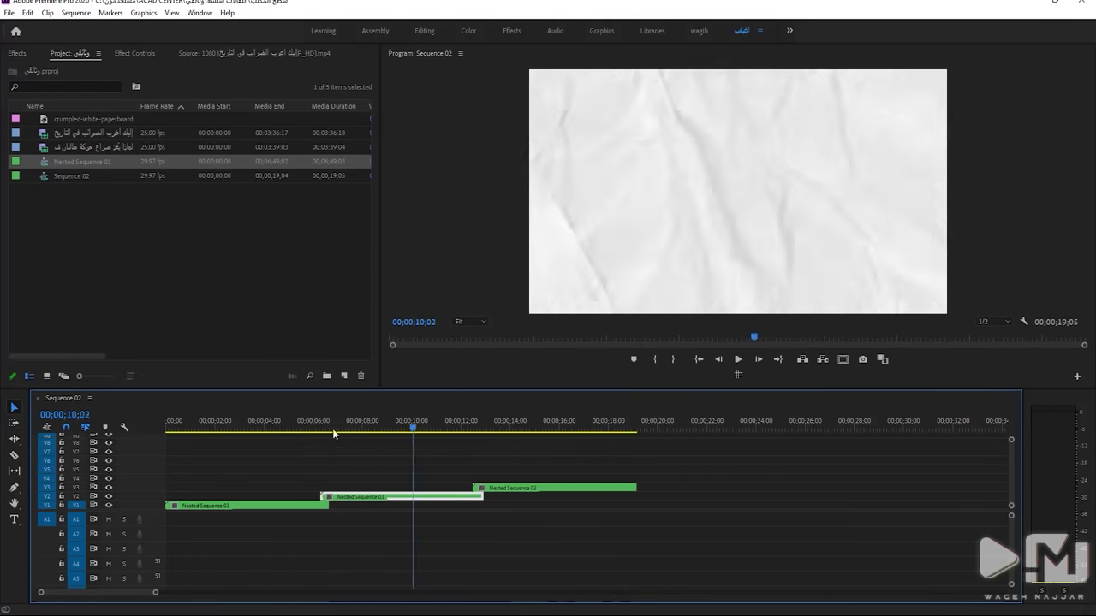
{"action": "left_click", "coordinate": [256, 505]}
{"action": "left_click_drag", "start_coordinate": [543, 425], "coordinate": [566, 427]}
{"action": "left_click_drag", "start_coordinate": [560, 488], "coordinate": [695, 489]}
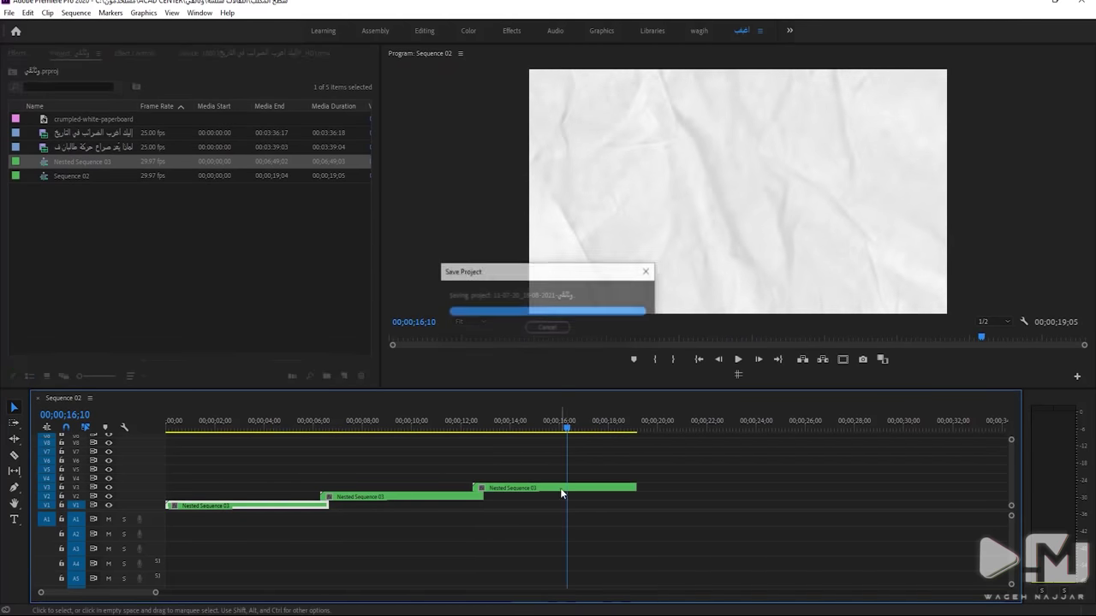
{"action": "left_click_drag", "start_coordinate": [695, 489], "coordinate": [831, 472]}
Nest all five staggered paper clips into one sequence and play it back
{"action": "left_click_drag", "start_coordinate": [898, 455], "coordinate": [225, 513]}
{"action": "right_click", "coordinate": [224, 505]}
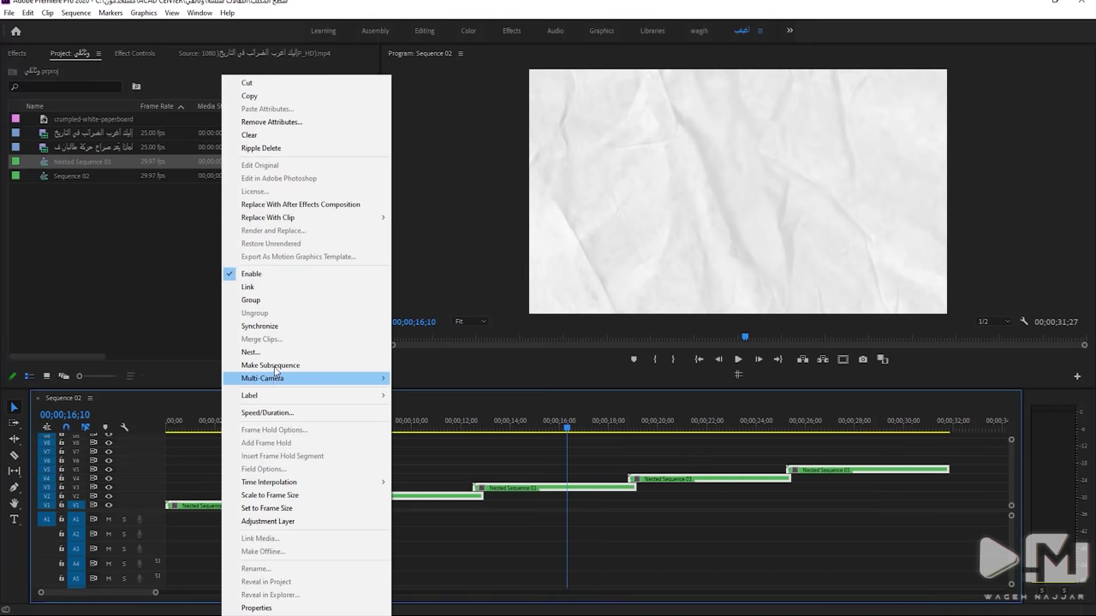
{"action": "left_click", "coordinate": [274, 354]}
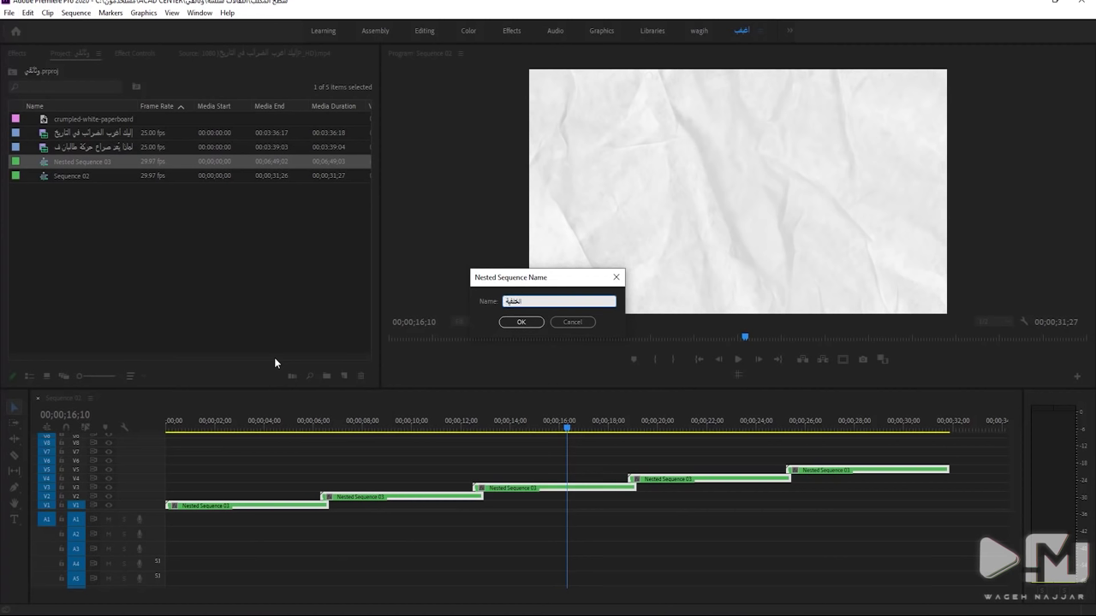
{"action": "type", "text": "الخلفية المتحركة"}
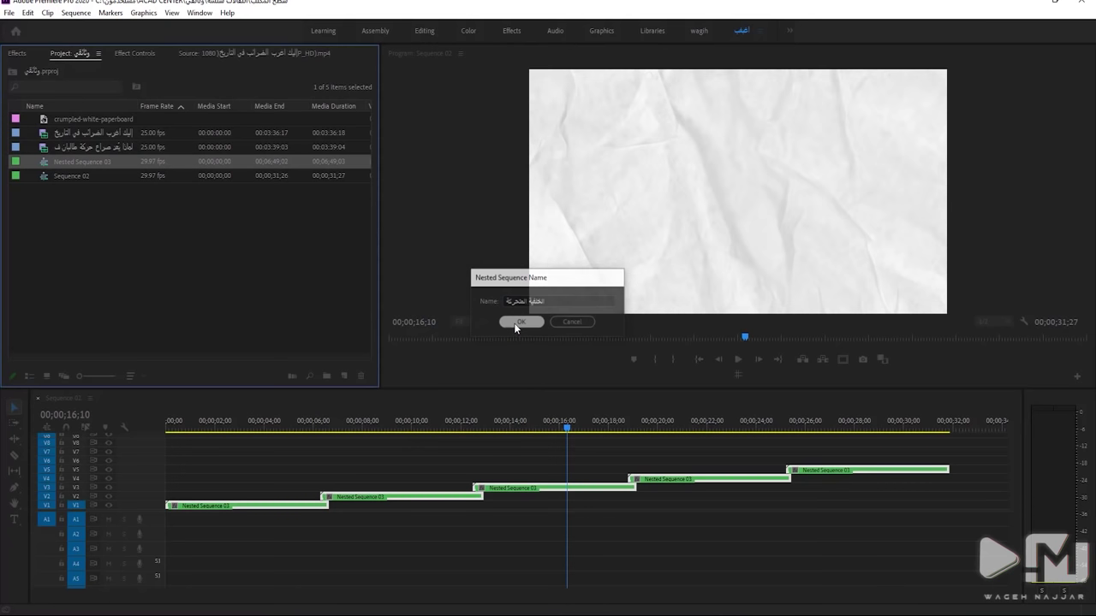
{"action": "left_click", "coordinate": [521, 322]}
{"action": "key", "text": "Home"}
{"action": "key", "text": "space"}
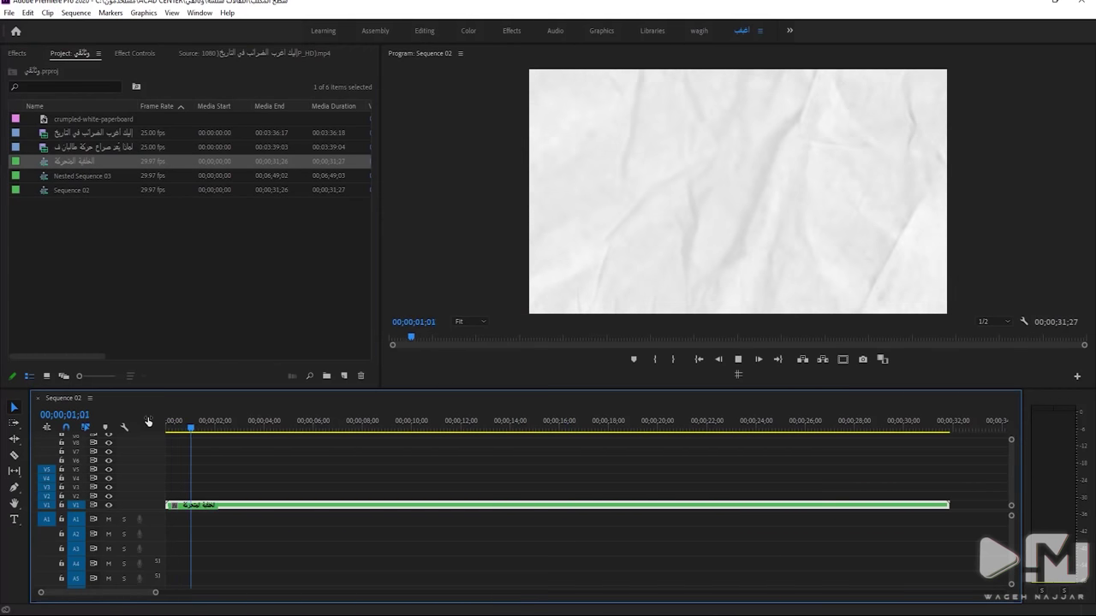
{"action": "key", "text": "space"}
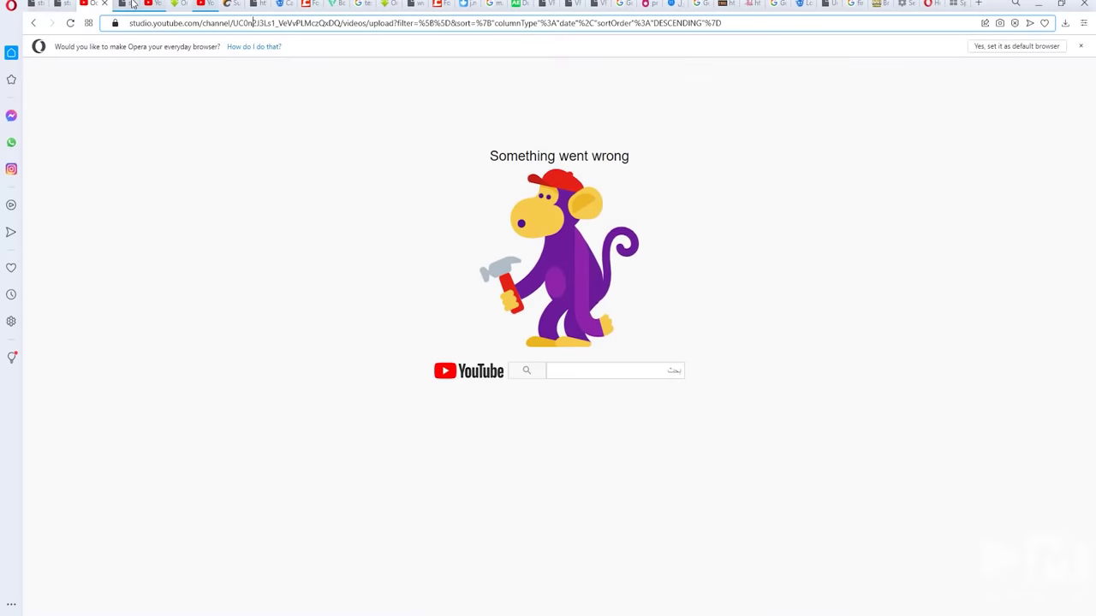
Search YouTube from the channel page for 'particle old'
{"action": "left_click", "coordinate": [144, 3]}
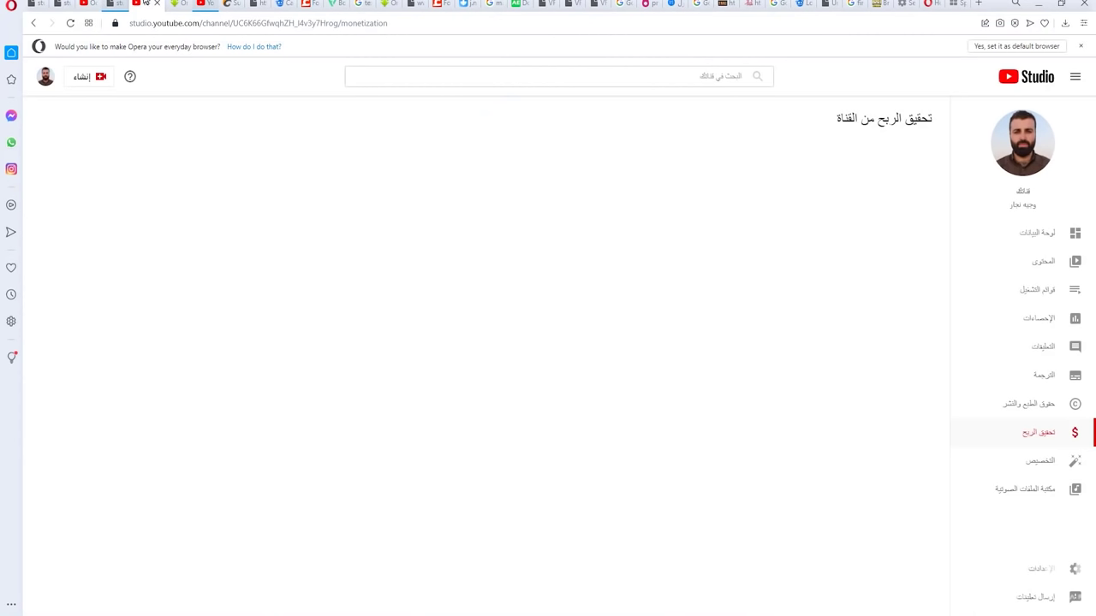
{"action": "left_click", "coordinate": [188, 154]}
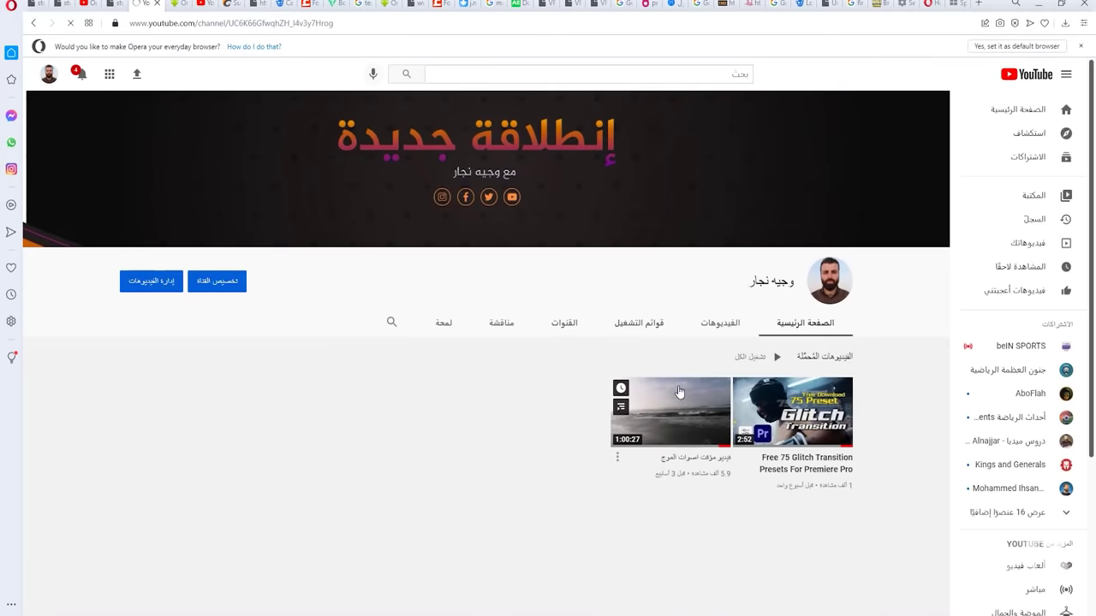
{"action": "left_click", "coordinate": [595, 75]}
{"action": "type", "text": "حشر"}
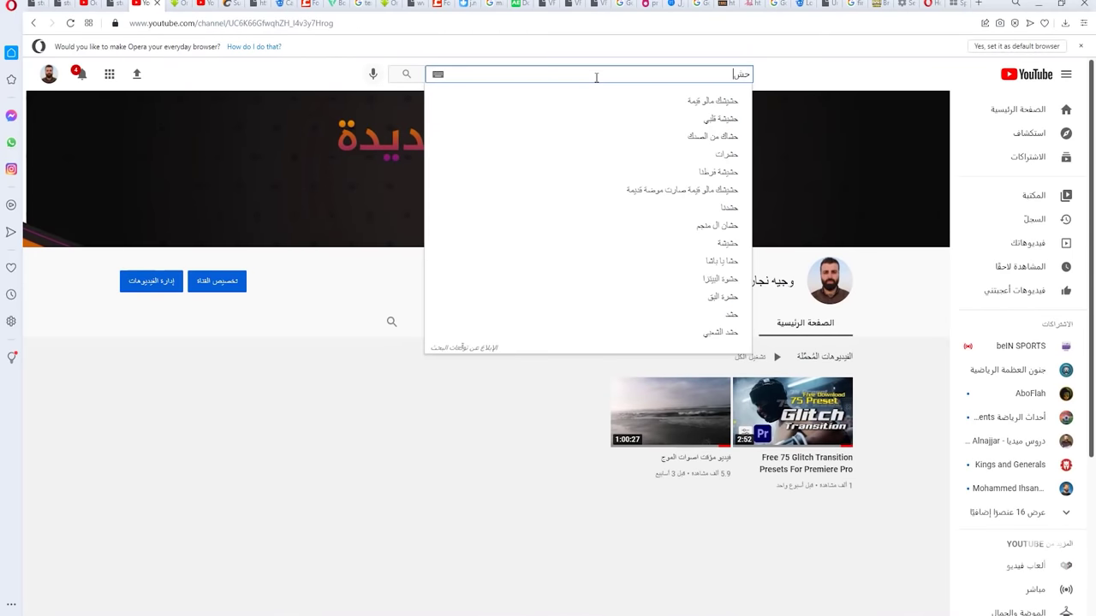
{"action": "key", "text": "BackSpace"}
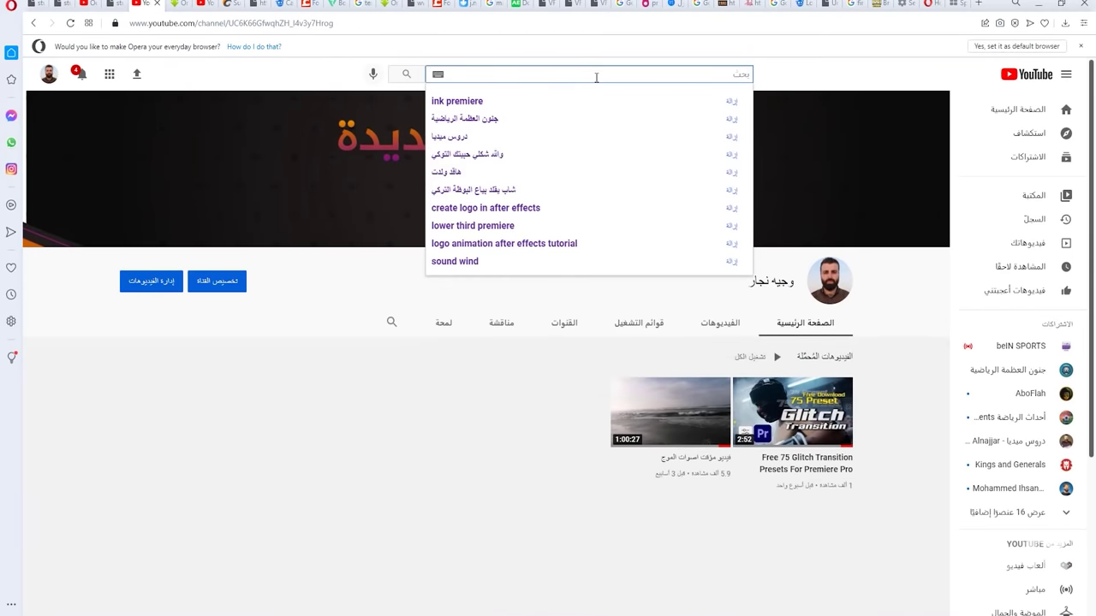
{"action": "key", "text": "super+space"}
{"action": "type", "text": "par"}
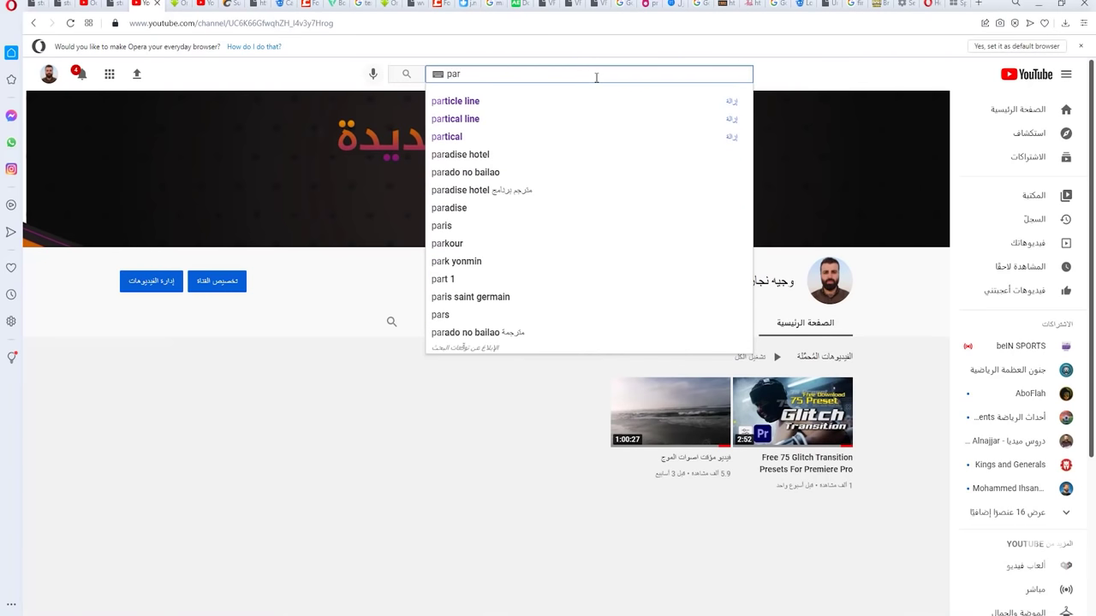
{"action": "left_click", "coordinate": [469, 106]}
{"action": "double_click", "coordinate": [511, 75]}
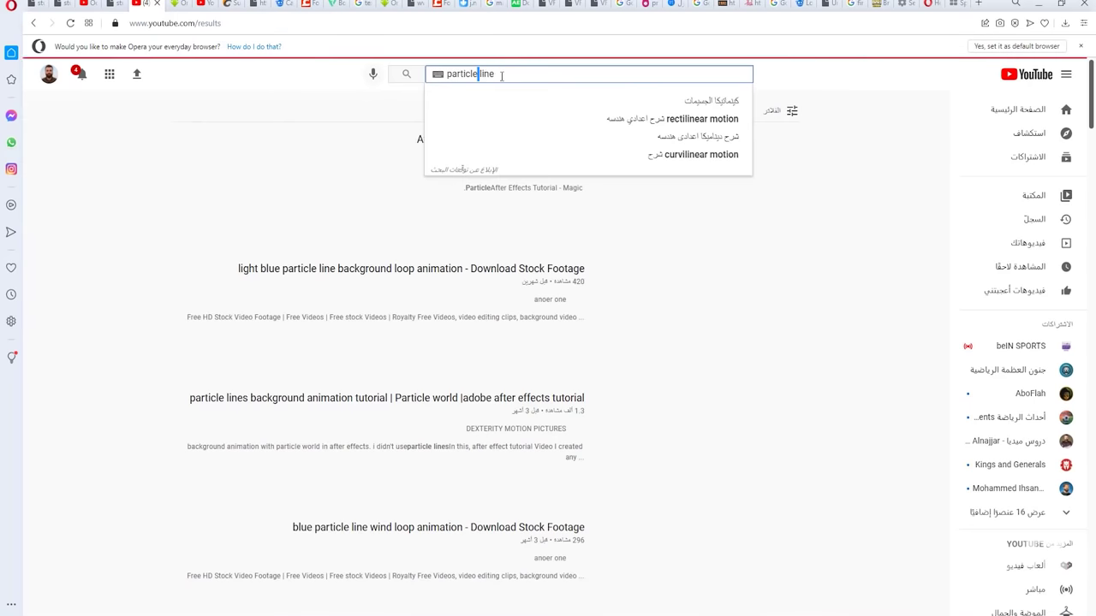
{"action": "type", "text": "s"}
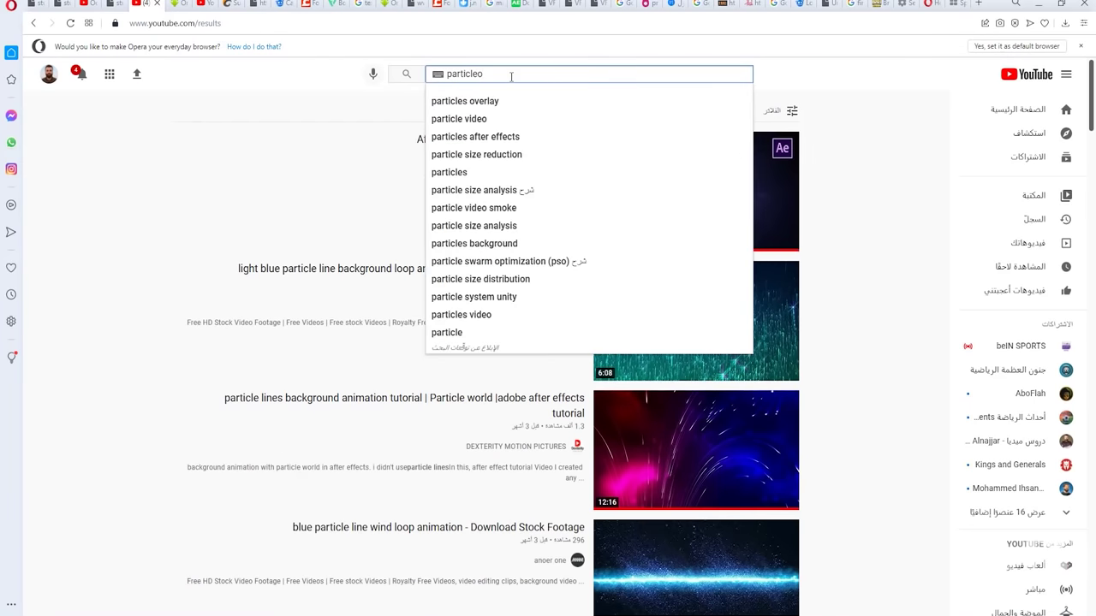
{"action": "type", "text": "ld"}
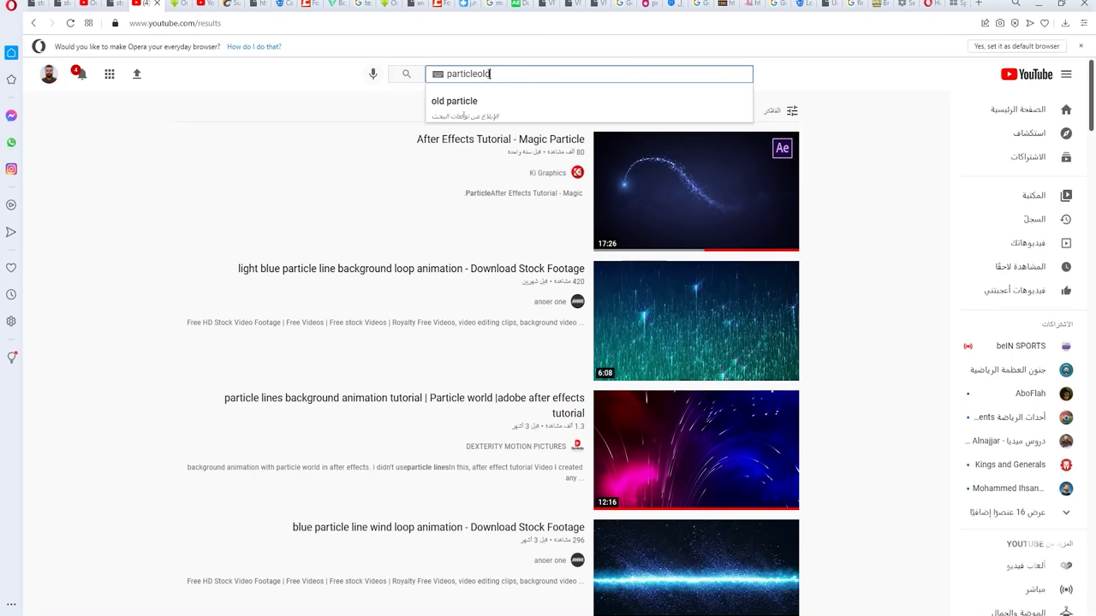
{"action": "key", "text": "Return"}
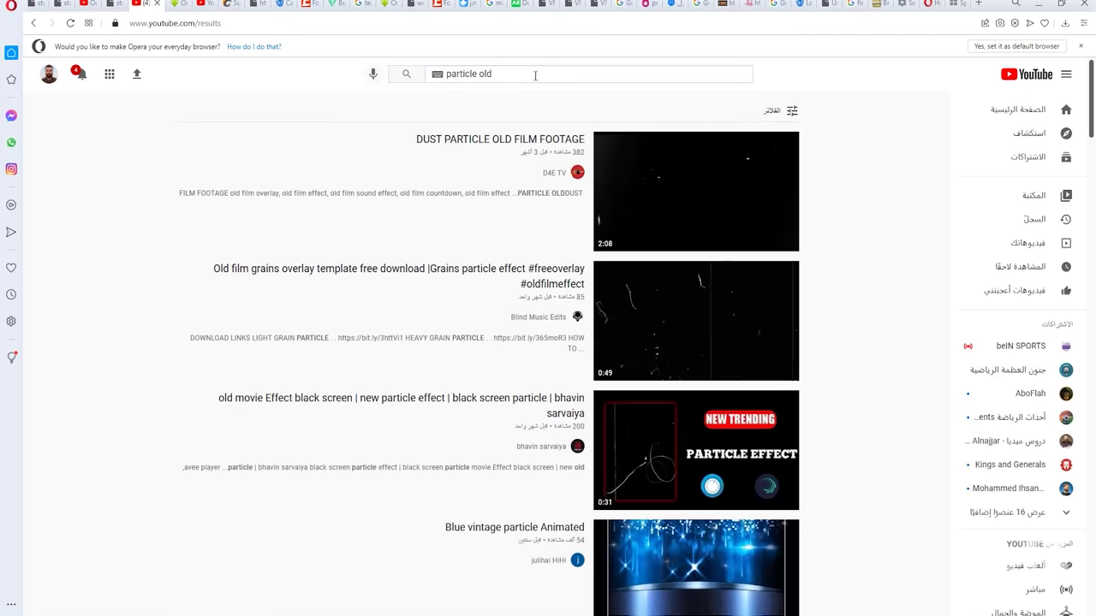
Scroll through the 'particle old' results for old film grain overlays
{"action": "scroll", "coordinate": [665, 191], "scroll_direction": "down", "scroll_amount": 3}
{"action": "scroll", "coordinate": [675, 237], "scroll_direction": "down", "scroll_amount": 3}
{"action": "scroll", "coordinate": [675, 257], "scroll_direction": "down", "scroll_amount": 2}
{"action": "scroll", "coordinate": [695, 315], "scroll_direction": "down", "scroll_amount": 1}
{"action": "scroll", "coordinate": [691, 320], "scroll_direction": "down", "scroll_amount": 1}
{"action": "scroll", "coordinate": [691, 356], "scroll_direction": "down", "scroll_amount": 2}
{"action": "scroll", "coordinate": [673, 385], "scroll_direction": "down", "scroll_amount": 3}
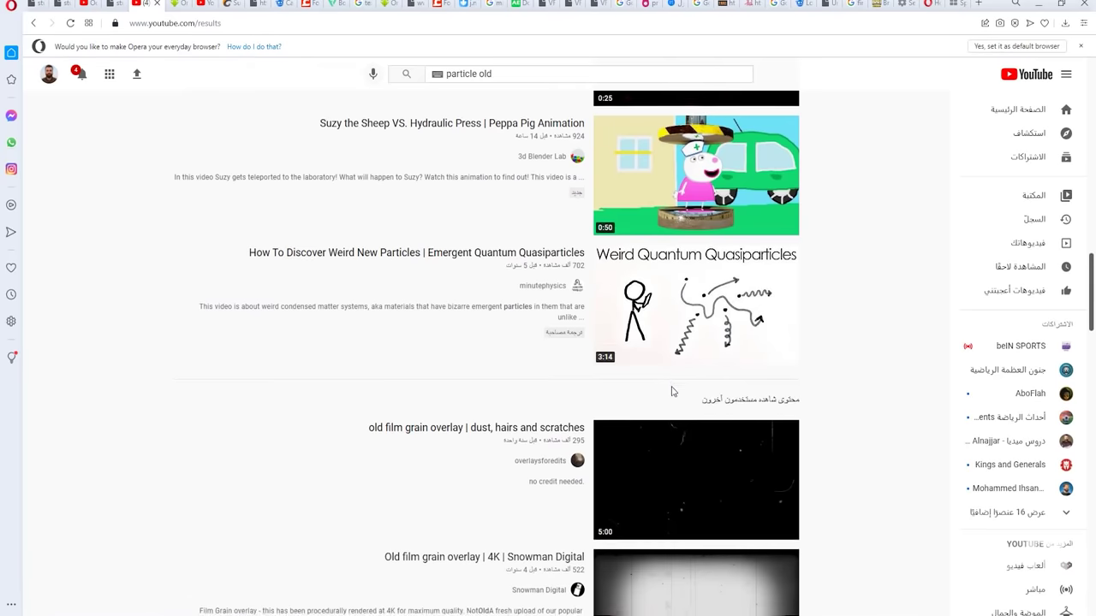
{"action": "scroll", "coordinate": [676, 390], "scroll_direction": "down", "scroll_amount": 3}
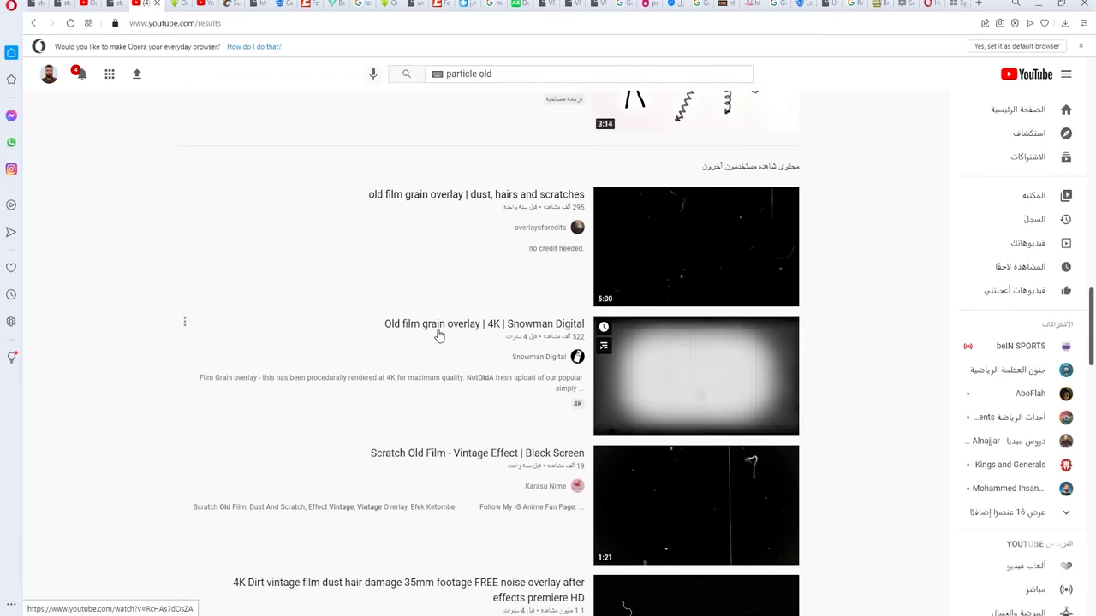
{"action": "scroll", "coordinate": [437, 334], "scroll_direction": "up", "scroll_amount": 3}
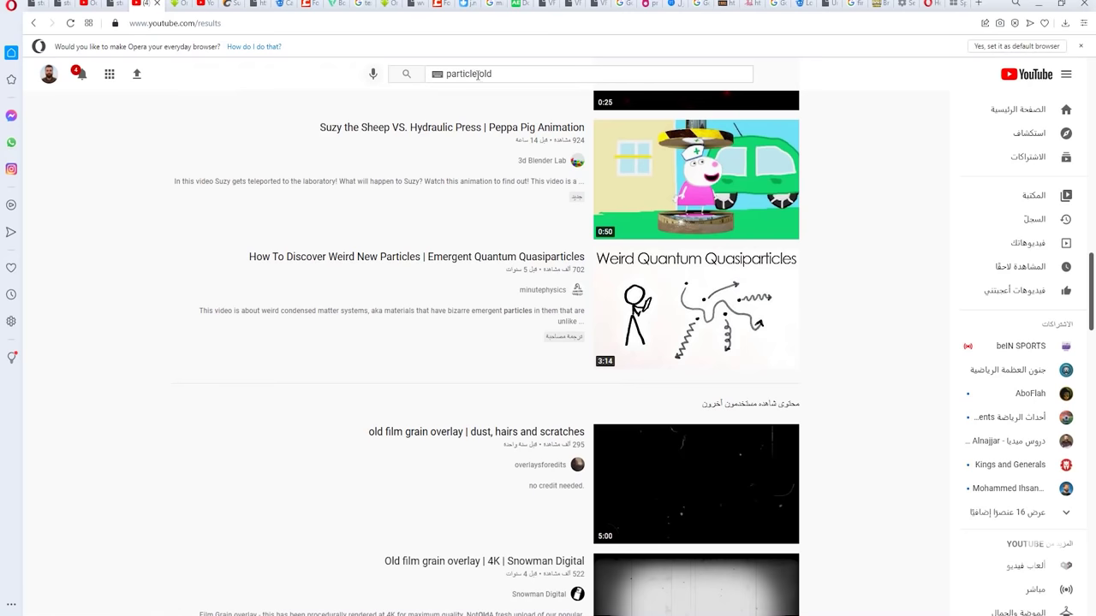
{"action": "scroll", "coordinate": [586, 313], "scroll_direction": "down", "scroll_amount": 2}
{"action": "scroll", "coordinate": [587, 314], "scroll_direction": "down", "scroll_amount": 2}
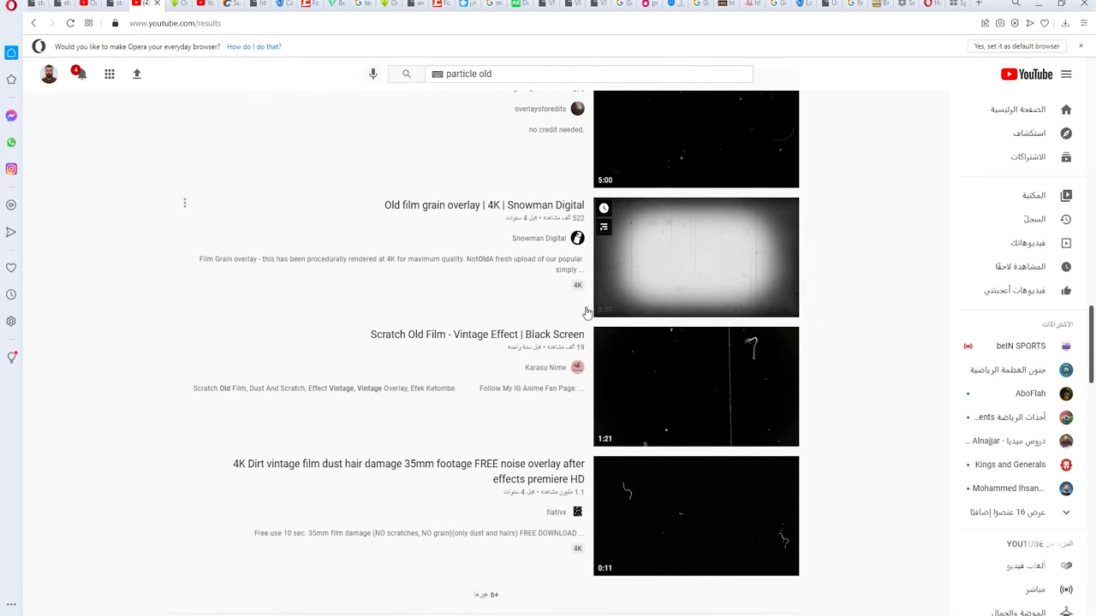
{"action": "scroll", "coordinate": [586, 313], "scroll_direction": "down", "scroll_amount": 1}
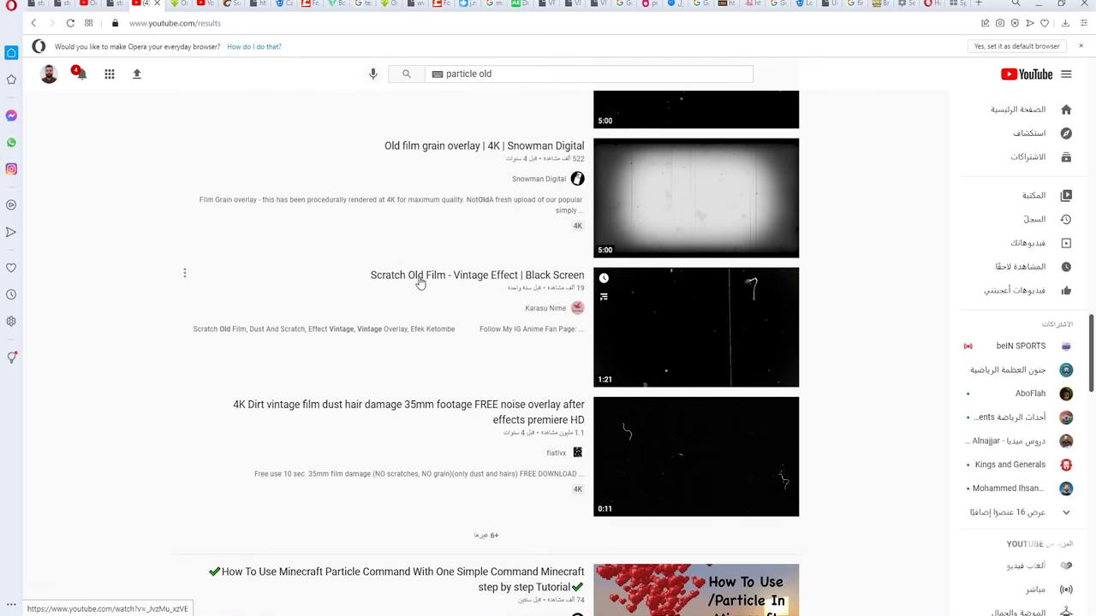
{"action": "scroll", "coordinate": [685, 360], "scroll_direction": "down", "scroll_amount": 2}
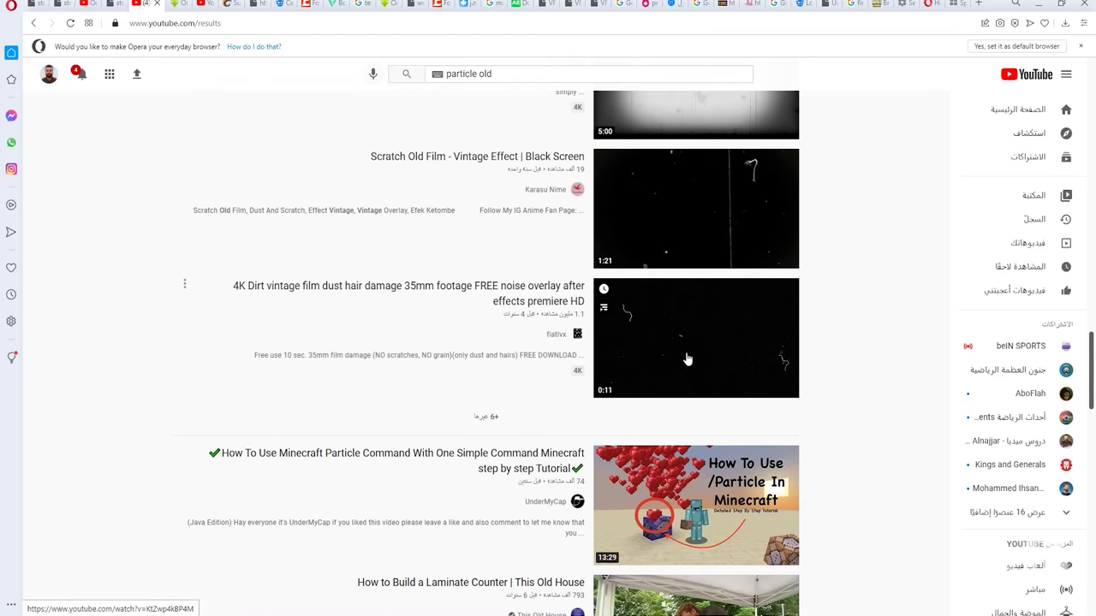
{"action": "scroll", "coordinate": [681, 394], "scroll_direction": "down", "scroll_amount": 1}
{"action": "scroll", "coordinate": [680, 394], "scroll_direction": "down", "scroll_amount": 3}
{"action": "scroll", "coordinate": [680, 394], "scroll_direction": "up", "scroll_amount": 1}
{"action": "scroll", "coordinate": [485, 381], "scroll_direction": "down", "scroll_amount": 3}
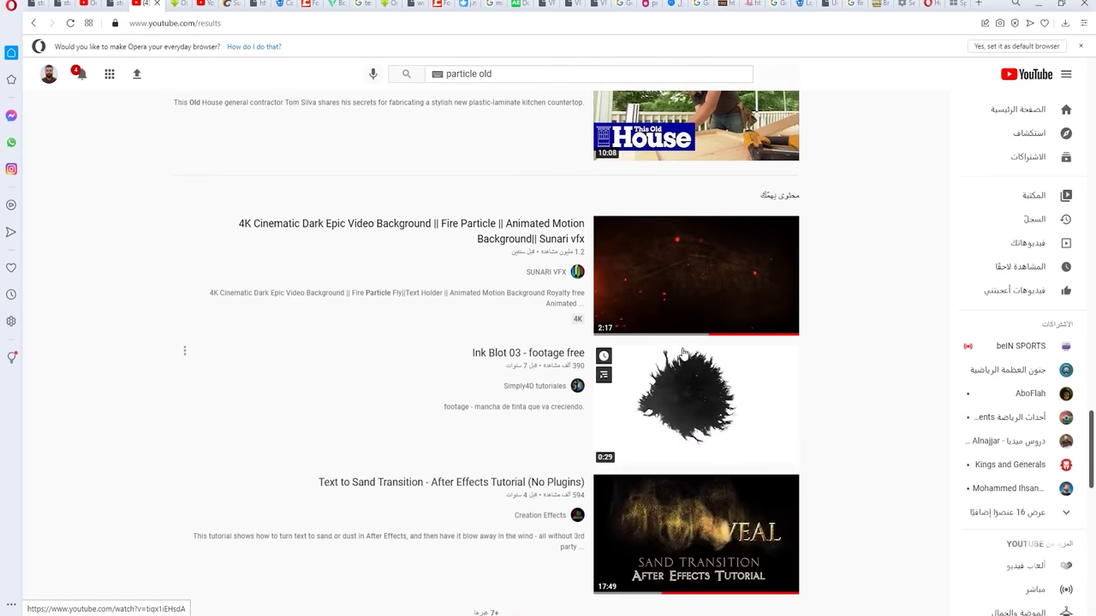
{"action": "scroll", "coordinate": [708, 439], "scroll_direction": "down", "scroll_amount": 5}
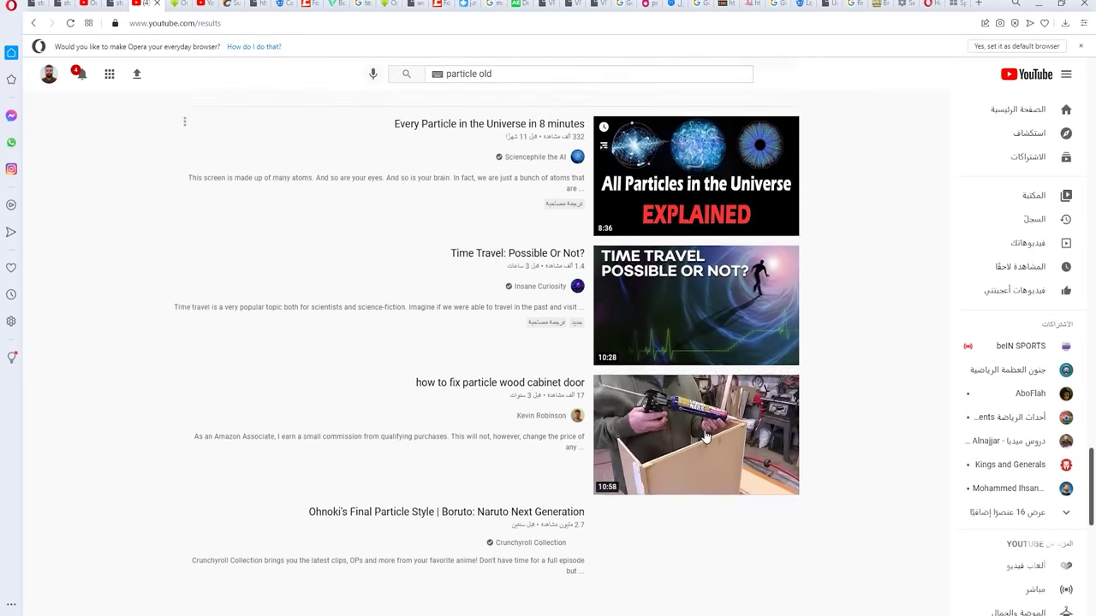
{"action": "scroll", "coordinate": [676, 416], "scroll_direction": "up", "scroll_amount": 4}
{"action": "scroll", "coordinate": [676, 416], "scroll_direction": "up", "scroll_amount": 4}
{"action": "scroll", "coordinate": [633, 89], "scroll_direction": "up", "scroll_amount": 5}
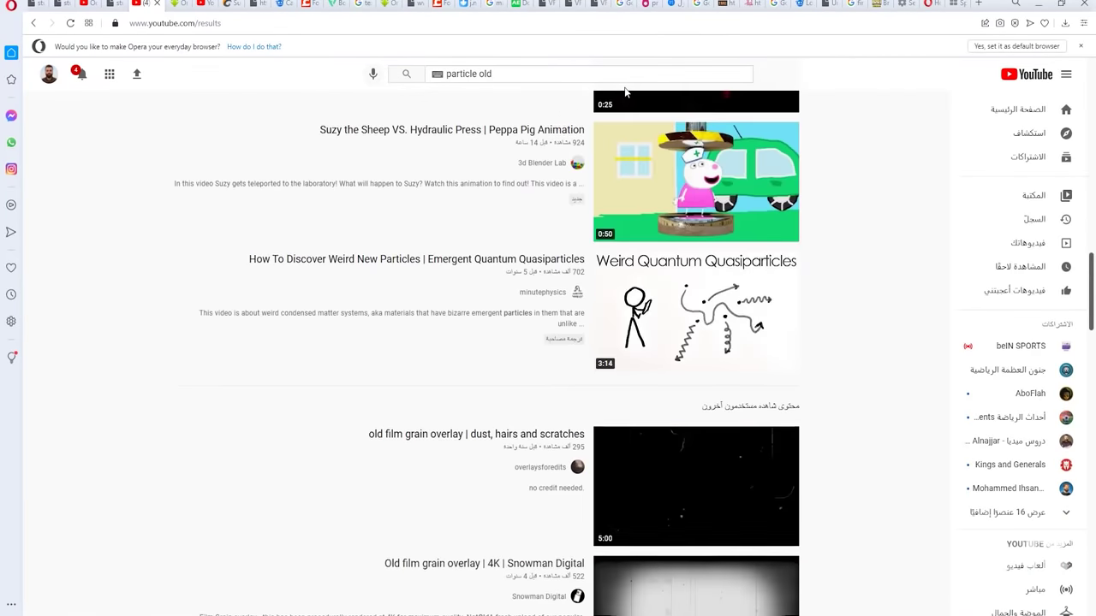
{"action": "scroll", "coordinate": [502, 69], "scroll_direction": "up", "scroll_amount": 5}
{"action": "double_click", "coordinate": [482, 73]}
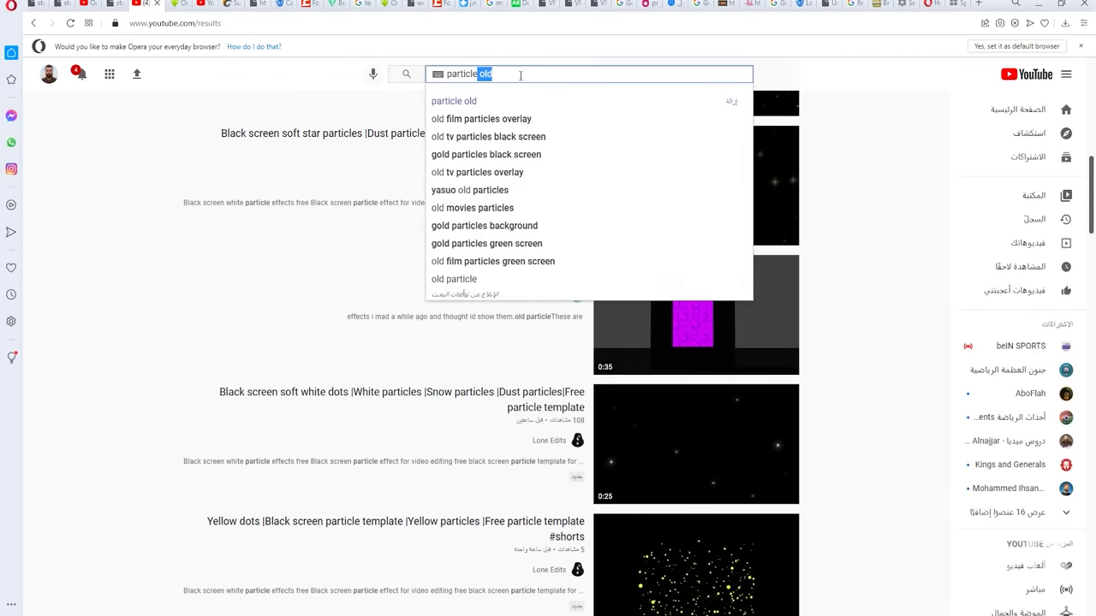
Search for 'particle overlay' and browse the results
{"action": "key", "text": "BackSpace"}
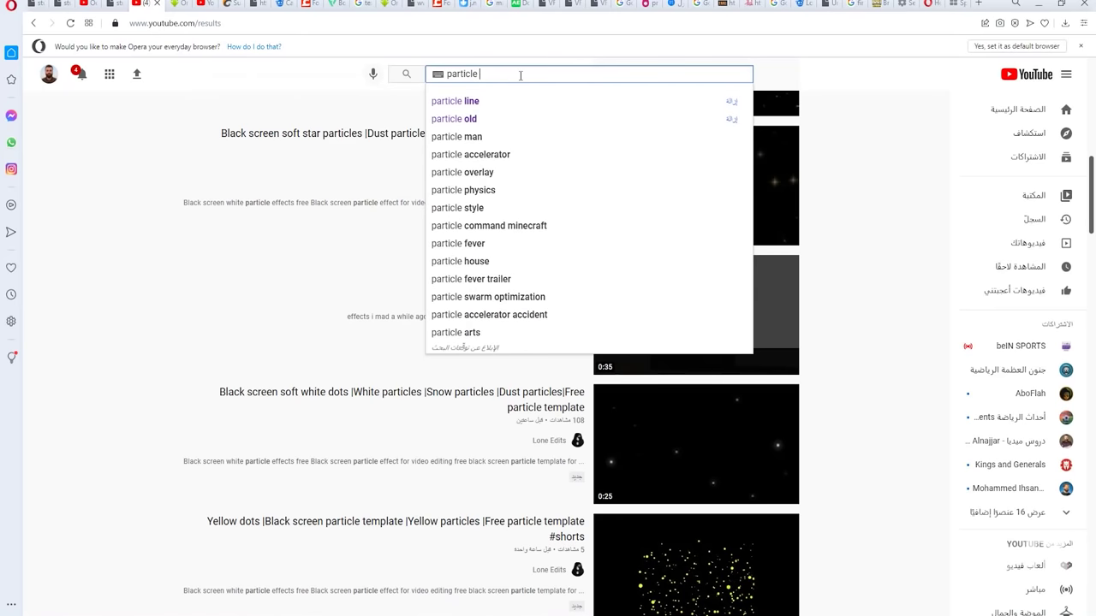
{"action": "type", "text": "ov"}
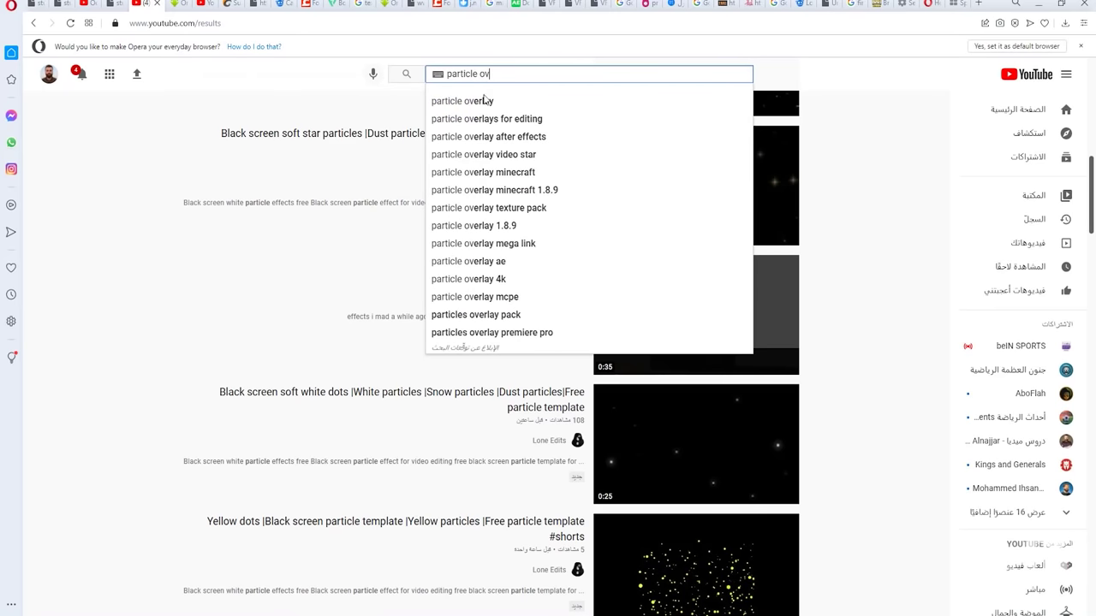
{"action": "left_click", "coordinate": [493, 99]}
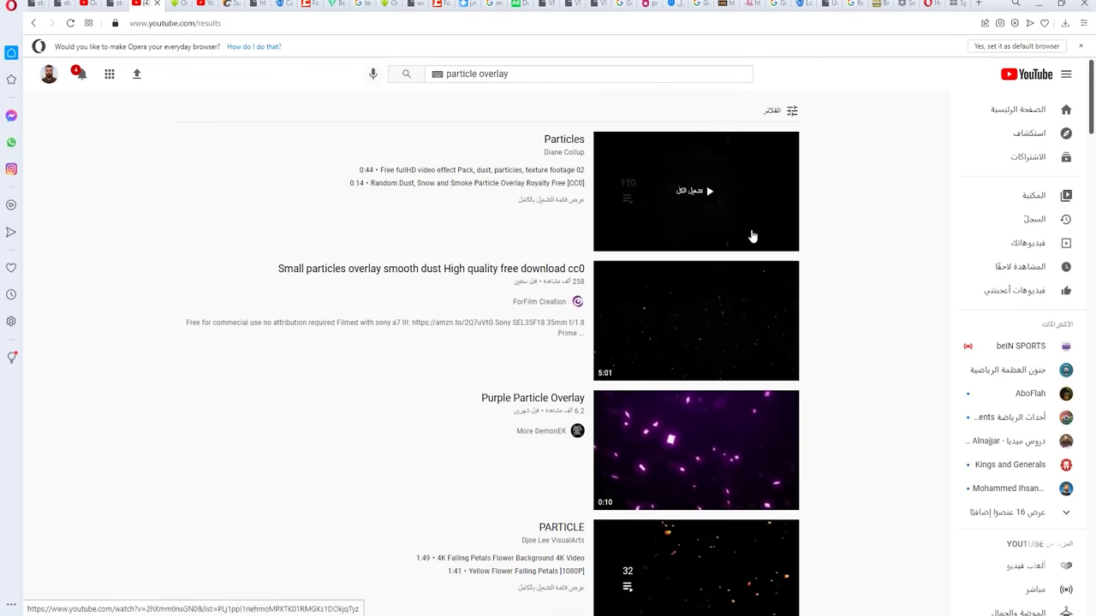
{"action": "scroll", "coordinate": [752, 225], "scroll_direction": "down", "scroll_amount": 1}
{"action": "scroll", "coordinate": [754, 325], "scroll_direction": "down", "scroll_amount": 3}
{"action": "scroll", "coordinate": [757, 331], "scroll_direction": "down", "scroll_amount": 2}
{"action": "scroll", "coordinate": [757, 330], "scroll_direction": "down", "scroll_amount": 3}
{"action": "scroll", "coordinate": [738, 412], "scroll_direction": "down", "scroll_amount": 4}
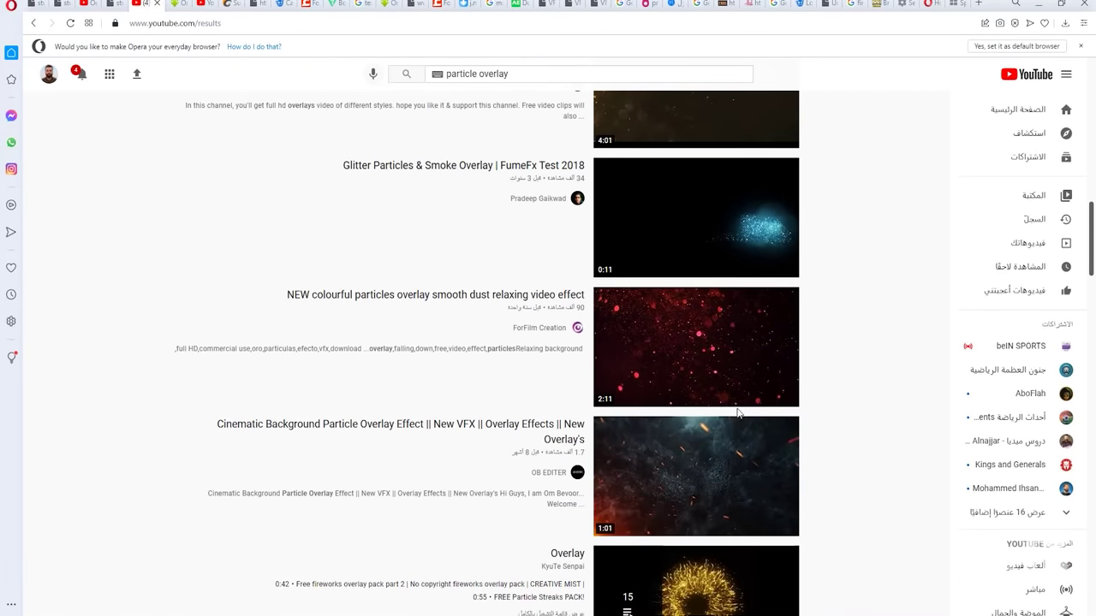
{"action": "scroll", "coordinate": [738, 412], "scroll_direction": "down", "scroll_amount": 3}
{"action": "scroll", "coordinate": [734, 308], "scroll_direction": "down", "scroll_amount": 3}
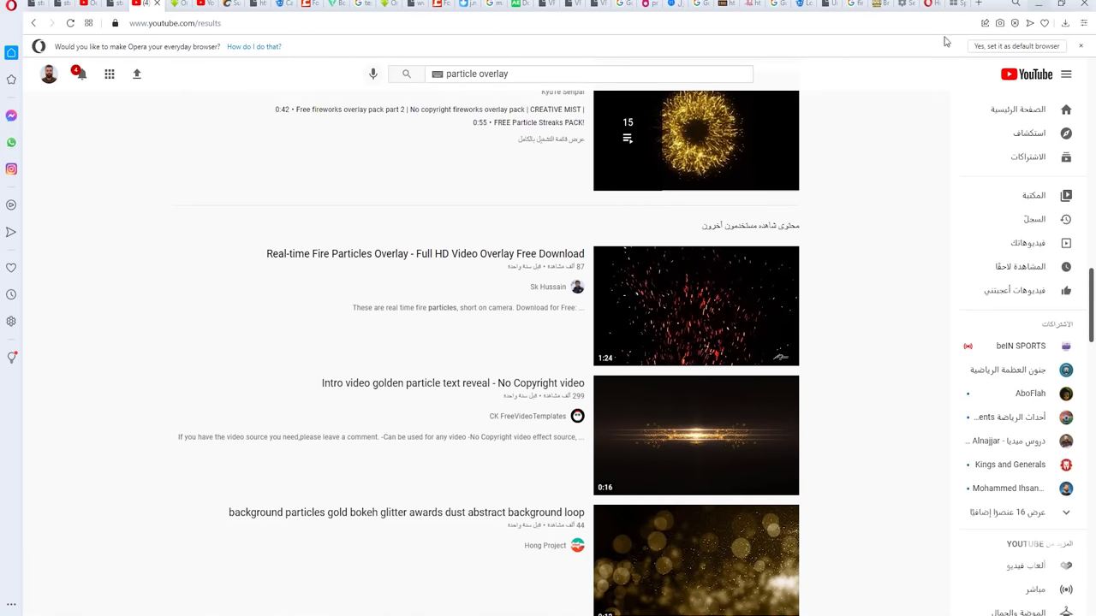
{"action": "scroll", "coordinate": [511, 197], "scroll_direction": "up", "scroll_amount": 10}
{"action": "scroll", "coordinate": [511, 198], "scroll_direction": "up", "scroll_amount": 8}
{"action": "scroll", "coordinate": [511, 197], "scroll_direction": "up", "scroll_amount": 3}
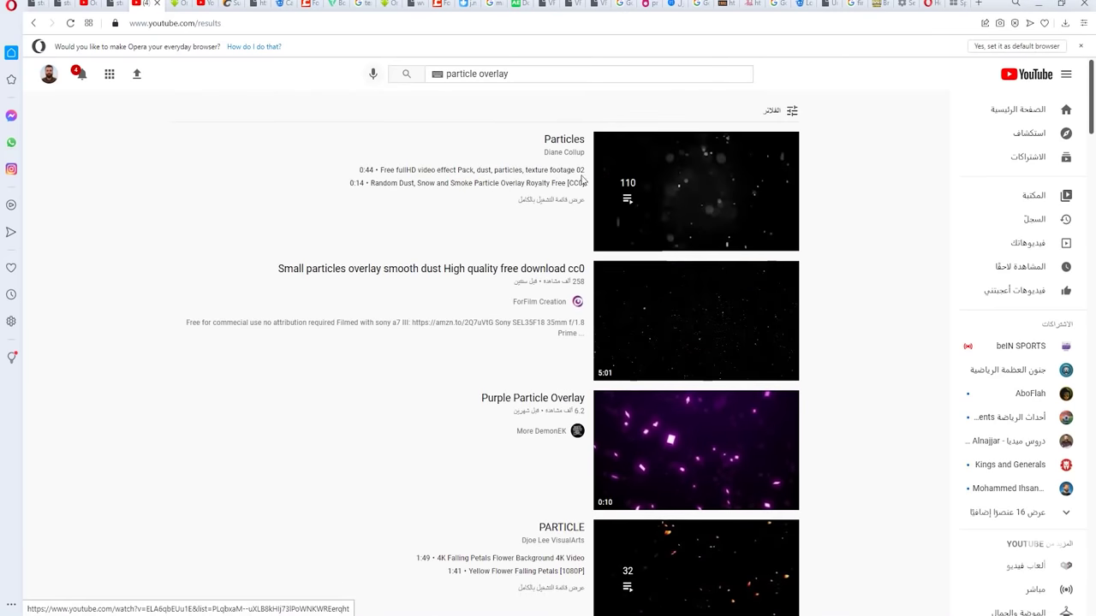
Open the Random Dust, Snow and Smoke Particle Overlay video, then search 'particle dust'
{"action": "left_click", "coordinate": [511, 198]}
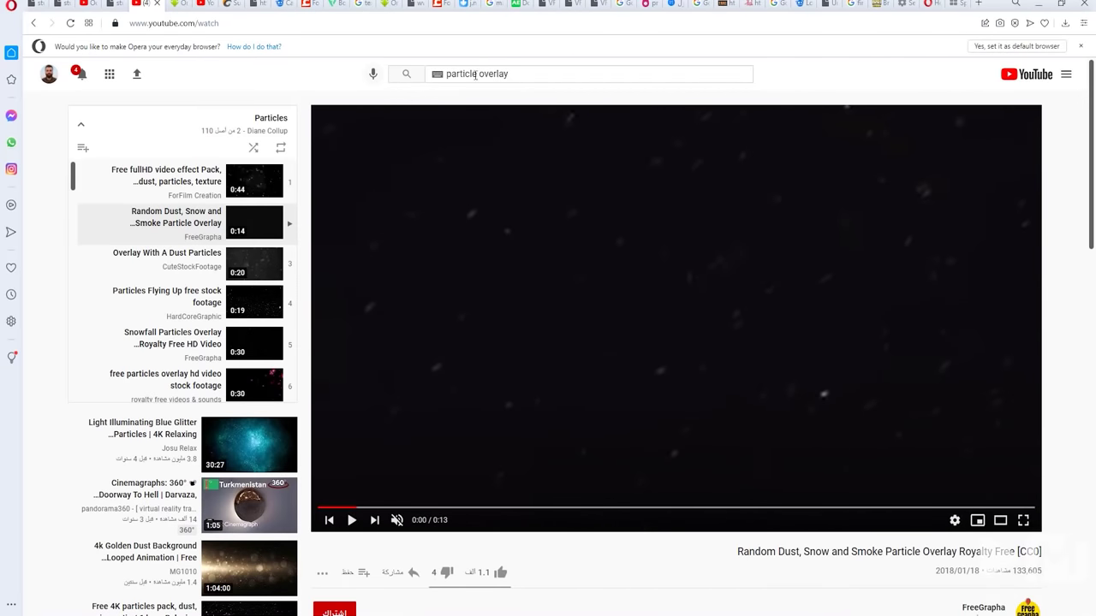
{"action": "left_click_drag", "start_coordinate": [479, 73], "coordinate": [545, 76]}
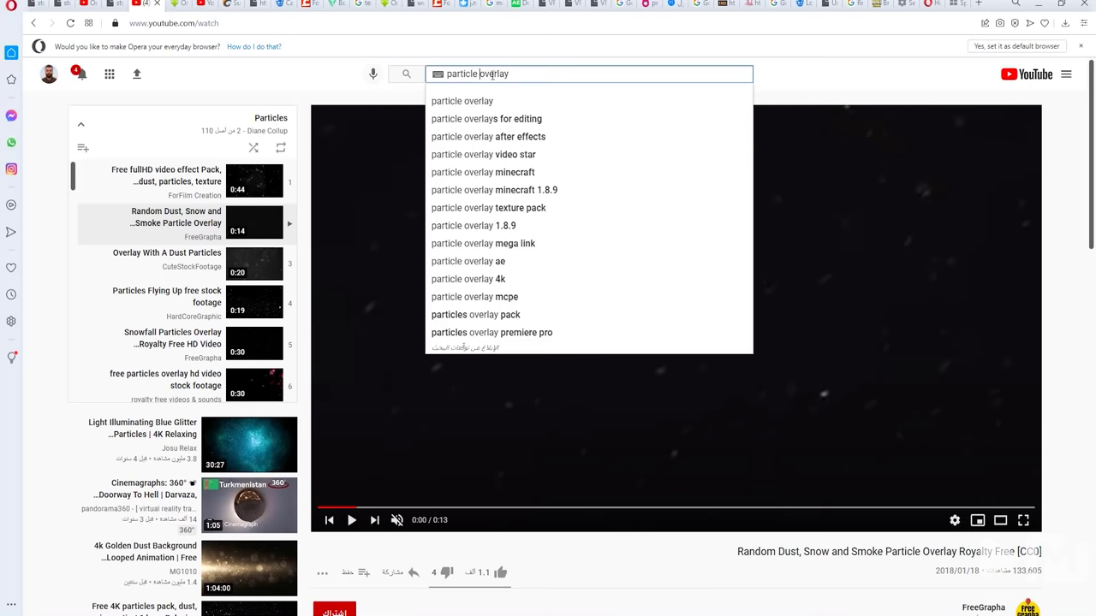
{"action": "type", "text": "d"}
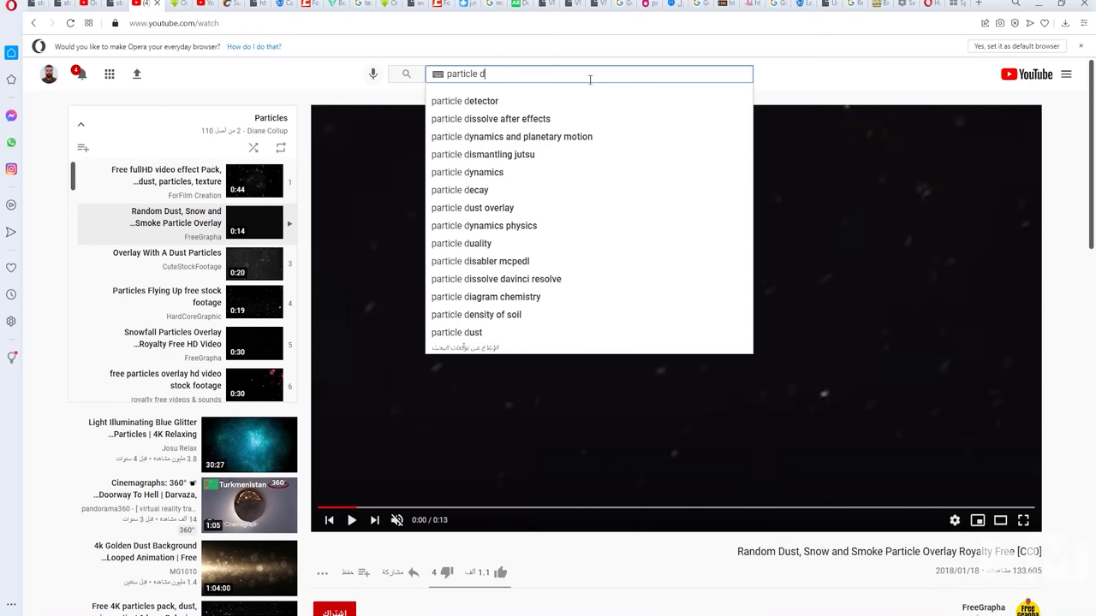
{"action": "type", "text": "ust"}
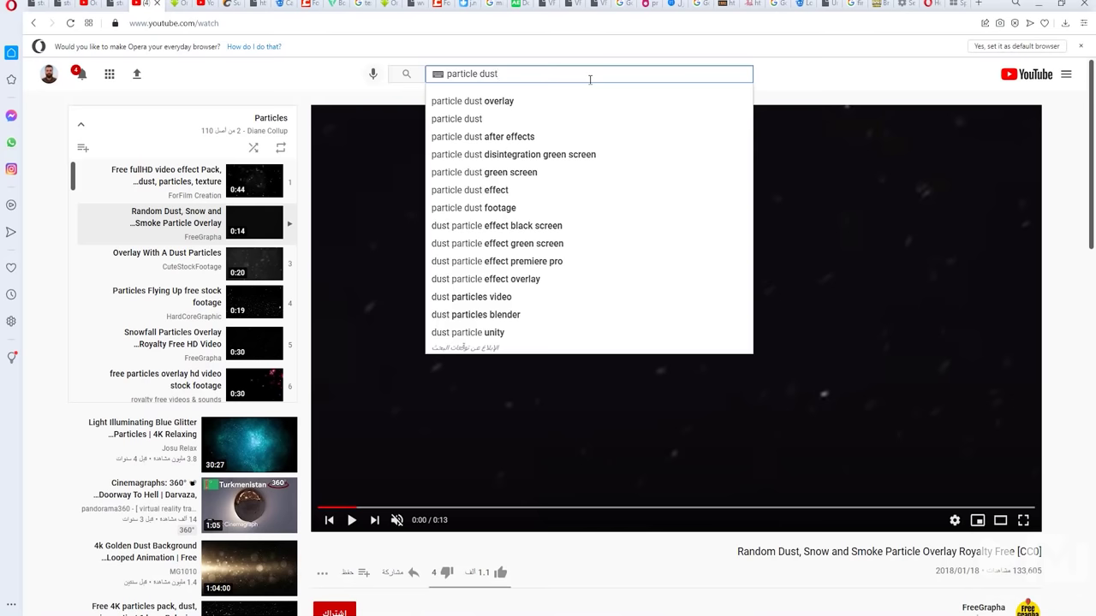
{"action": "key", "text": "Return"}
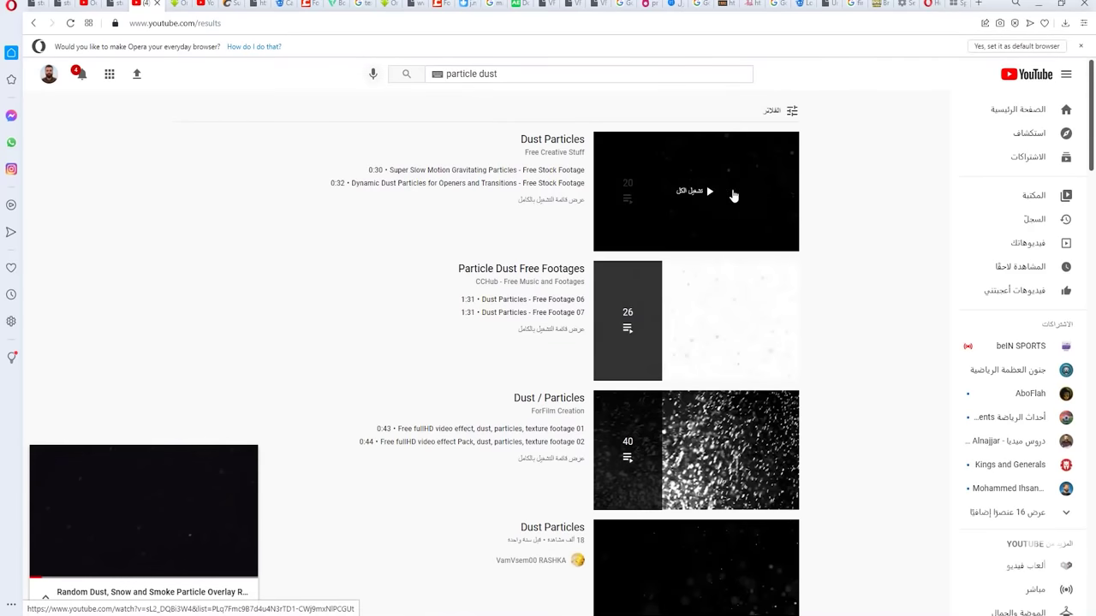
{"action": "scroll", "coordinate": [707, 296], "scroll_direction": "down", "scroll_amount": 1}
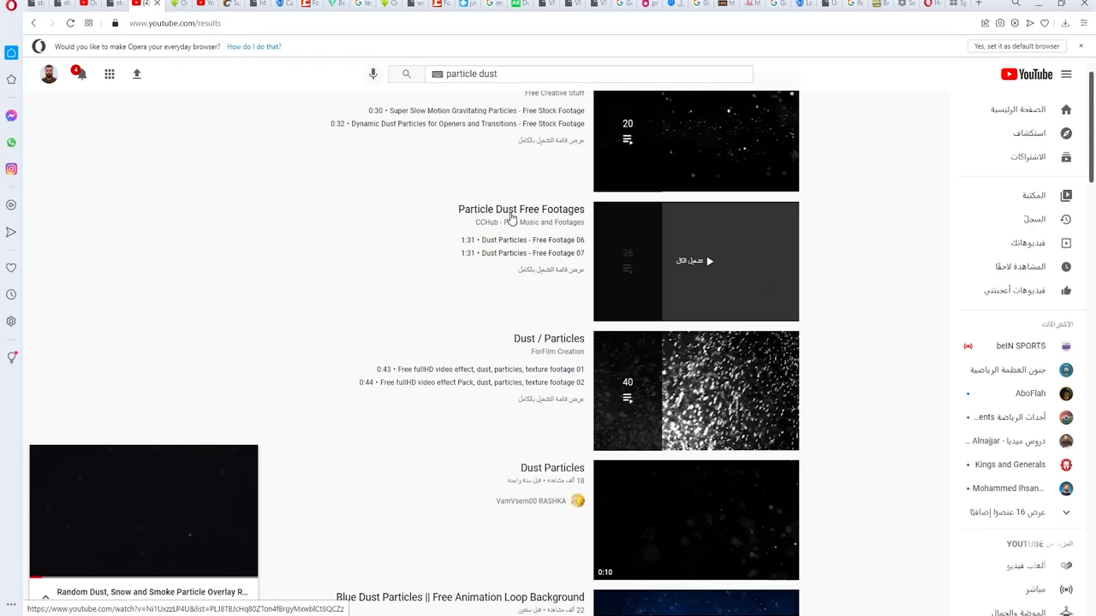
{"action": "scroll", "coordinate": [721, 403], "scroll_direction": "down", "scroll_amount": 2}
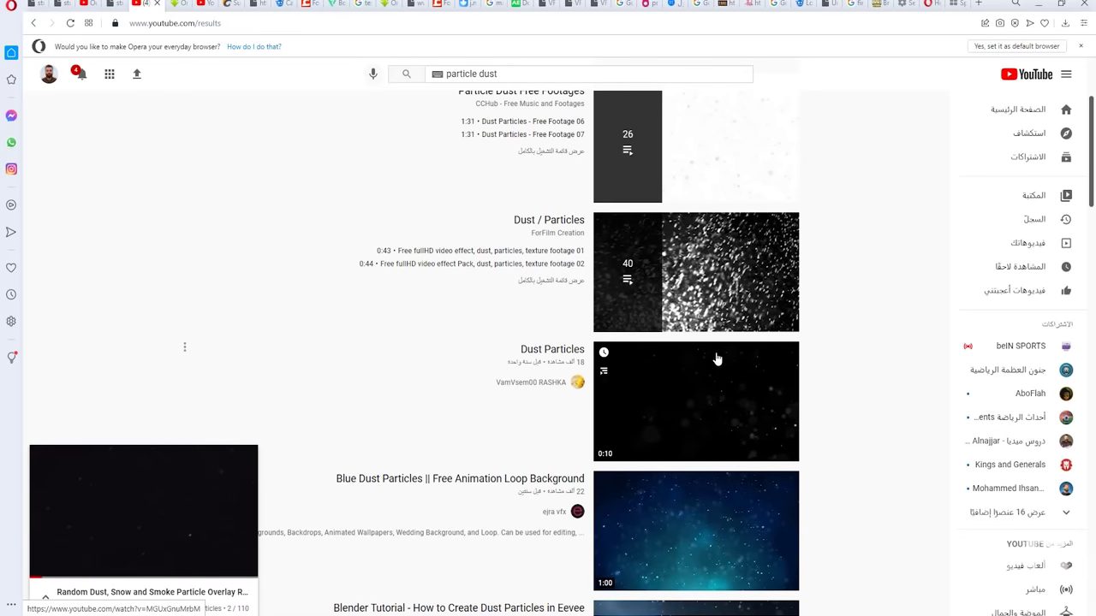
Close the miniplayer and minimize Opera and Premiere to reach the desktop
{"action": "left_click", "coordinate": [40, 460]}
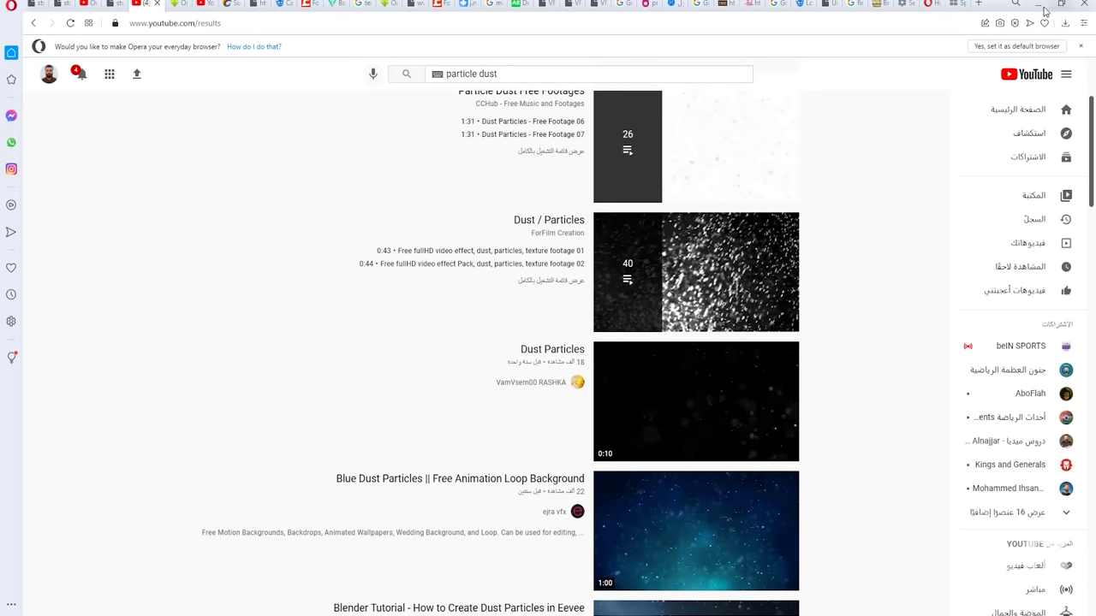
{"action": "left_click", "coordinate": [1045, 8]}
{"action": "left_click", "coordinate": [1036, 2]}
Drag the Dust grunge overlay video from the desktop effects folder onto V2 above the paper background
{"action": "double_click", "coordinate": [685, 318]}
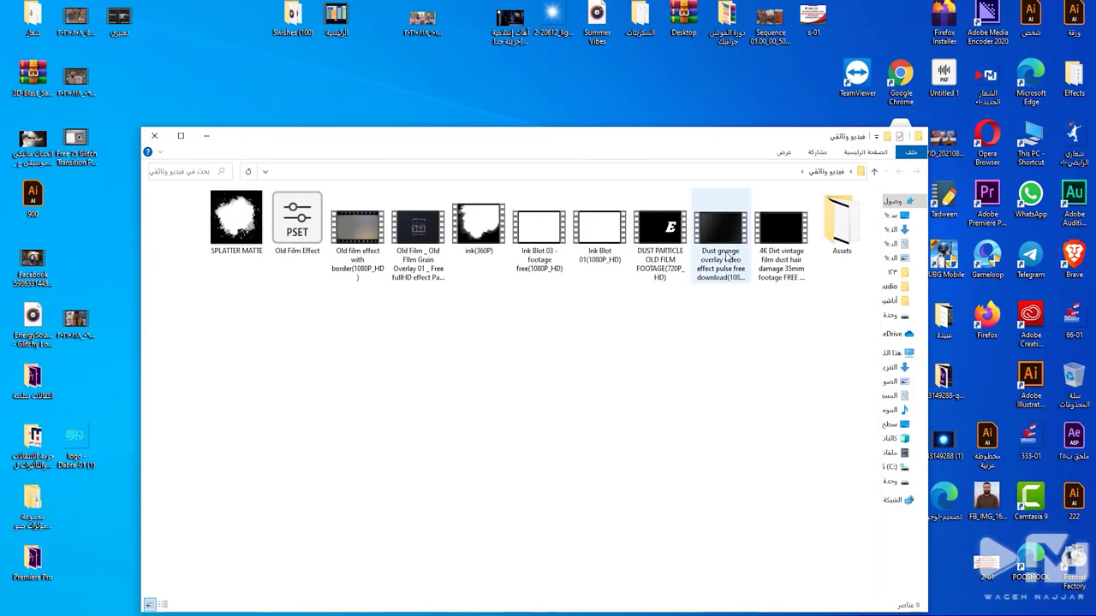
{"action": "left_click_drag", "start_coordinate": [726, 257], "coordinate": [874, 560]}
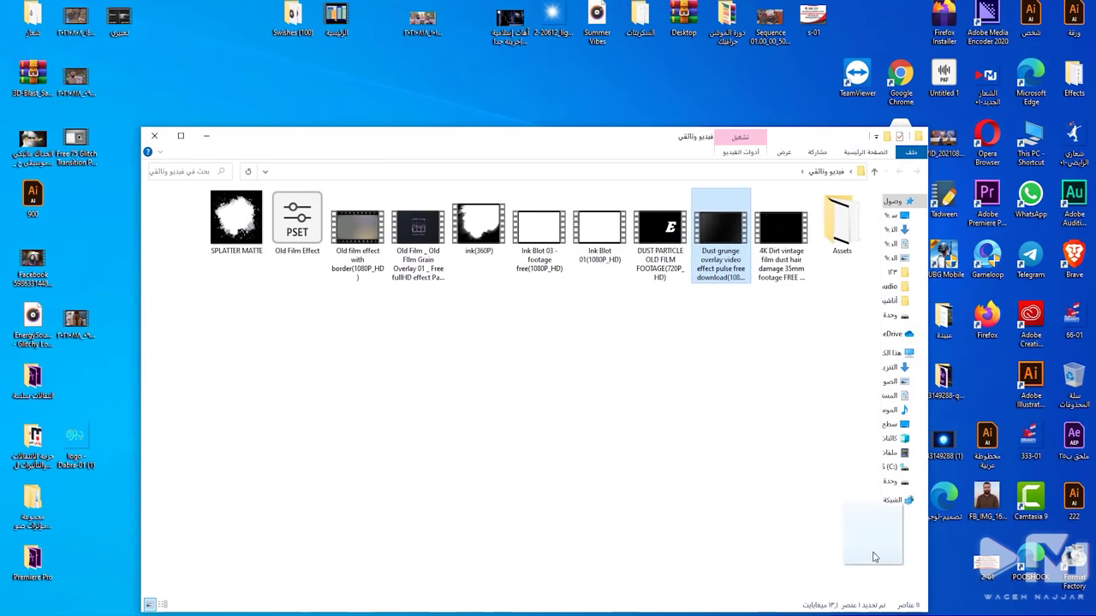
{"action": "mouse_move", "coordinate": [874, 560]}
{"action": "left_mouse_down"}
{"action": "mouse_move", "coordinate": [302, 468]}
{"action": "mouse_move", "coordinate": [180, 497]}
{"action": "left_mouse_up"}
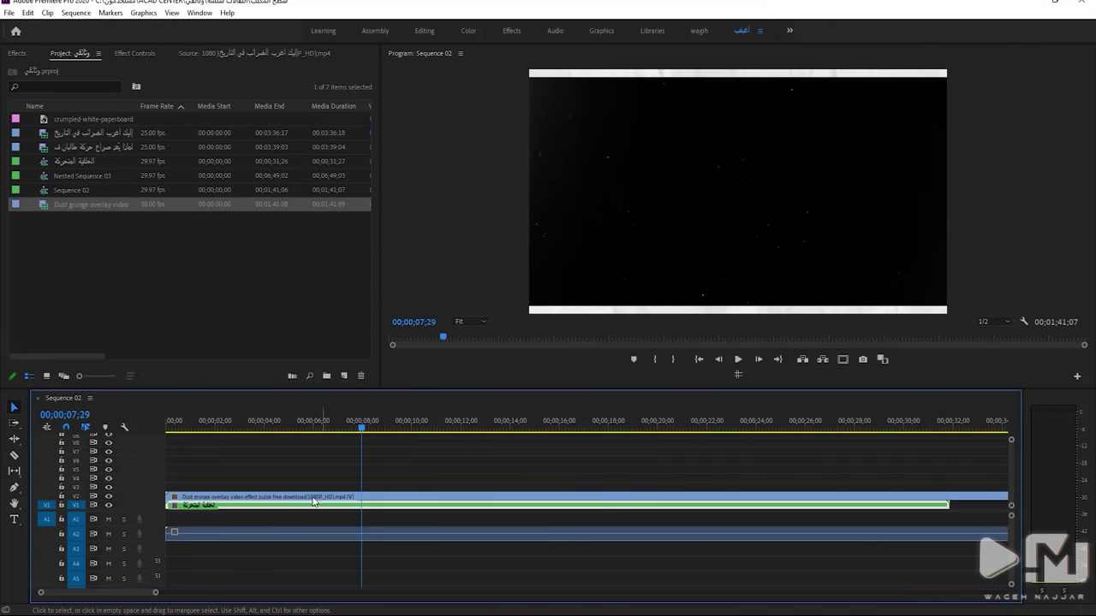
Set the dust overlay to Screen blend mode at 137 scale
{"action": "left_click", "coordinate": [320, 500]}
{"action": "left_click", "coordinate": [134, 53]}
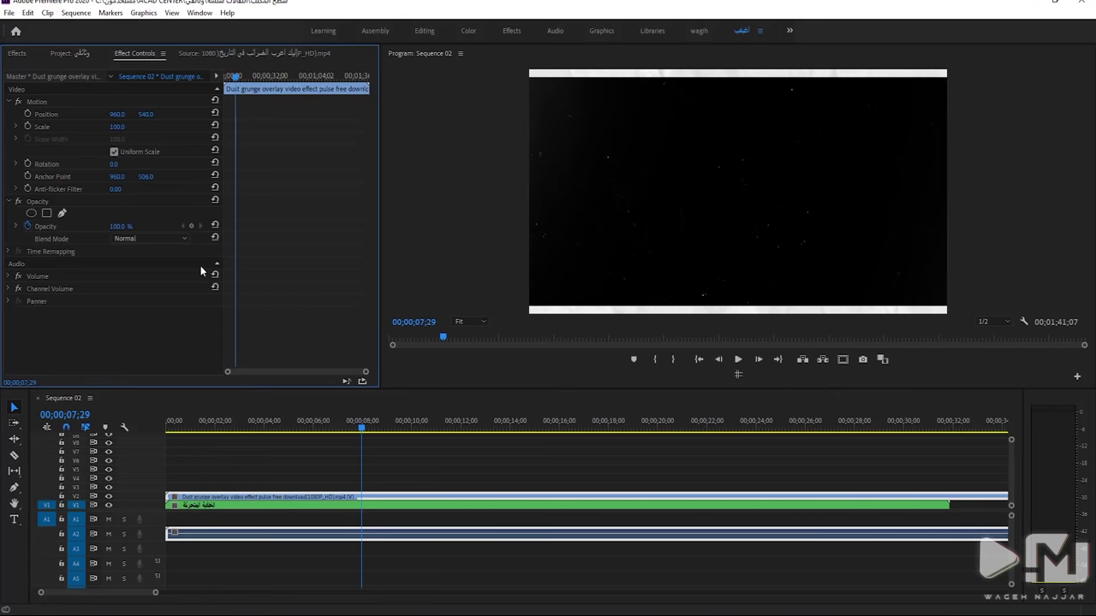
{"action": "left_click", "coordinate": [133, 239]}
{"action": "left_click", "coordinate": [135, 351]}
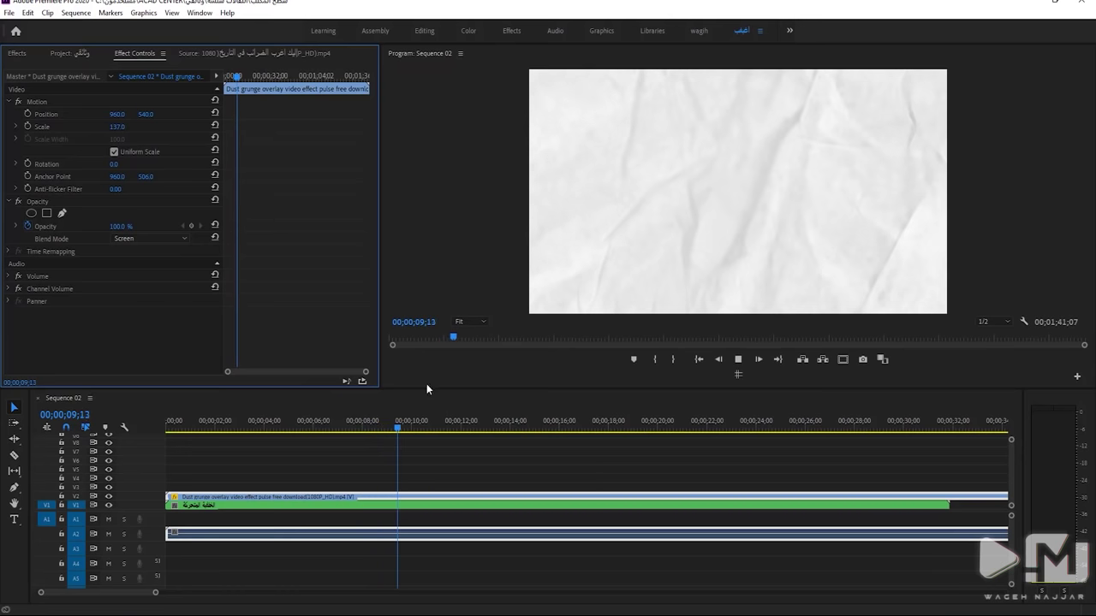
{"action": "left_click", "coordinate": [252, 524]}
Unlink and delete the overlay's audio, then trim it to end with the background clip
{"action": "right_click", "coordinate": [190, 536]}
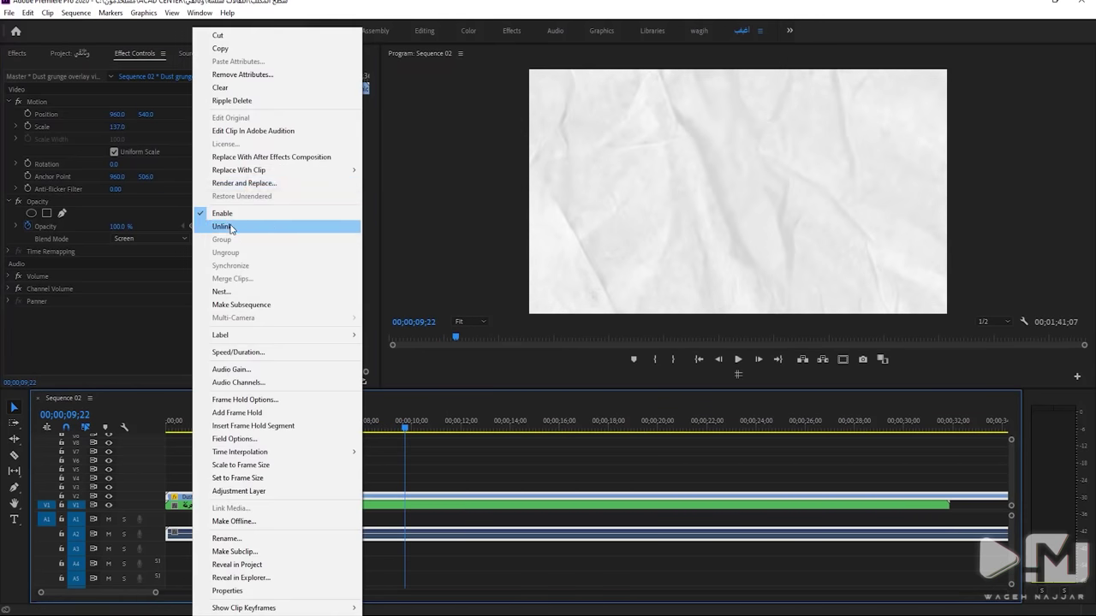
{"action": "left_click", "coordinate": [238, 226]}
{"action": "left_click", "coordinate": [237, 536]}
{"action": "key", "text": "Delete"}
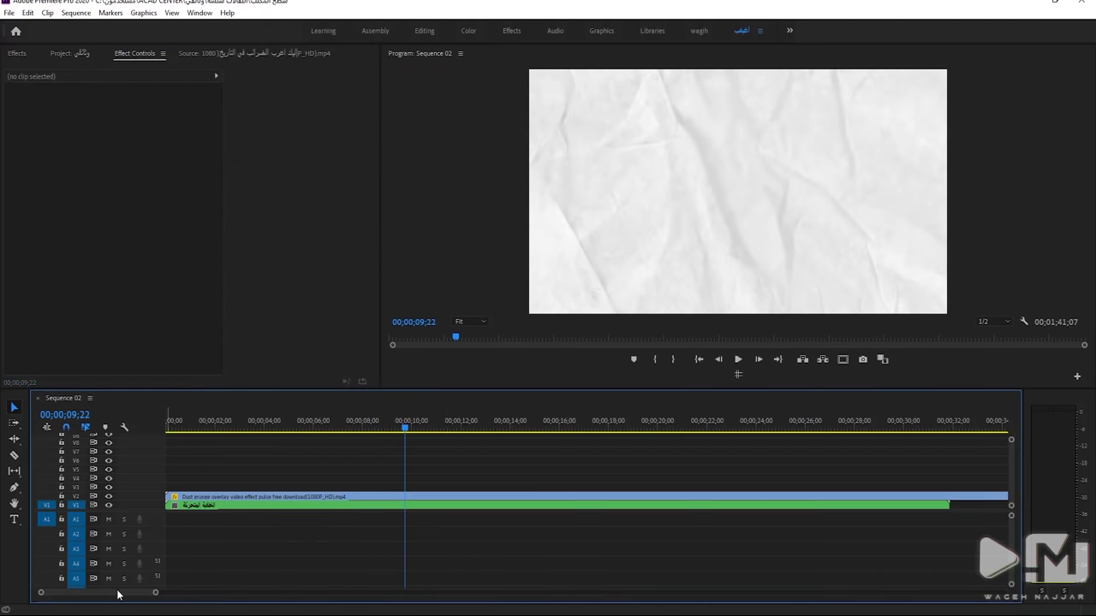
{"action": "left_click_drag", "start_coordinate": [155, 593], "coordinate": [291, 594]}
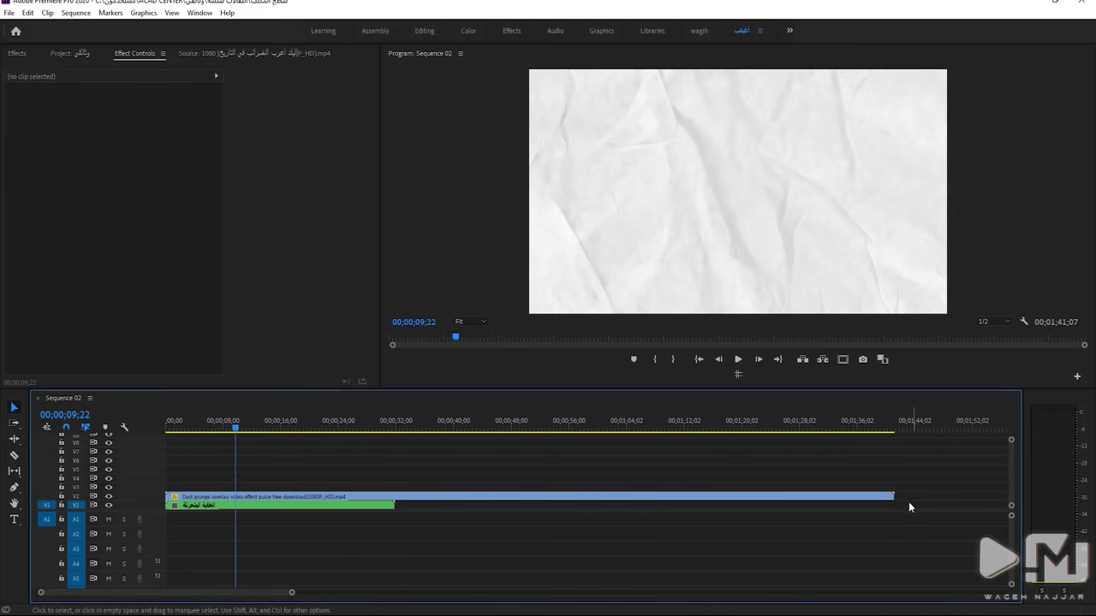
{"action": "left_click_drag", "start_coordinate": [892, 497], "coordinate": [395, 497]}
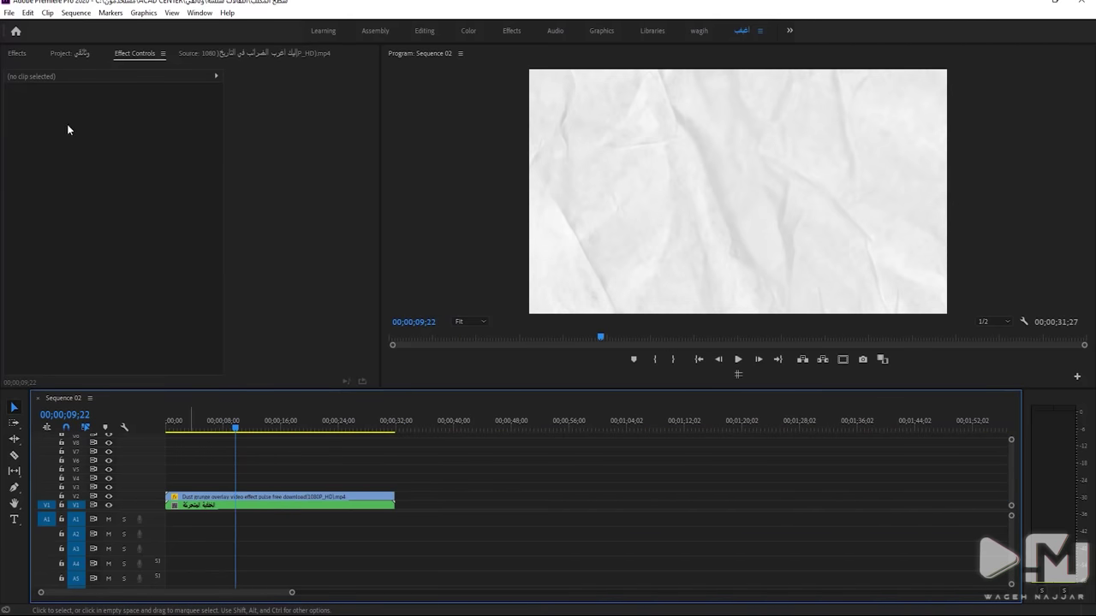
{"action": "left_click", "coordinate": [17, 53]}
Search for the Tint effect and apply it to the dust overlay clip
{"action": "left_click", "coordinate": [34, 69]}
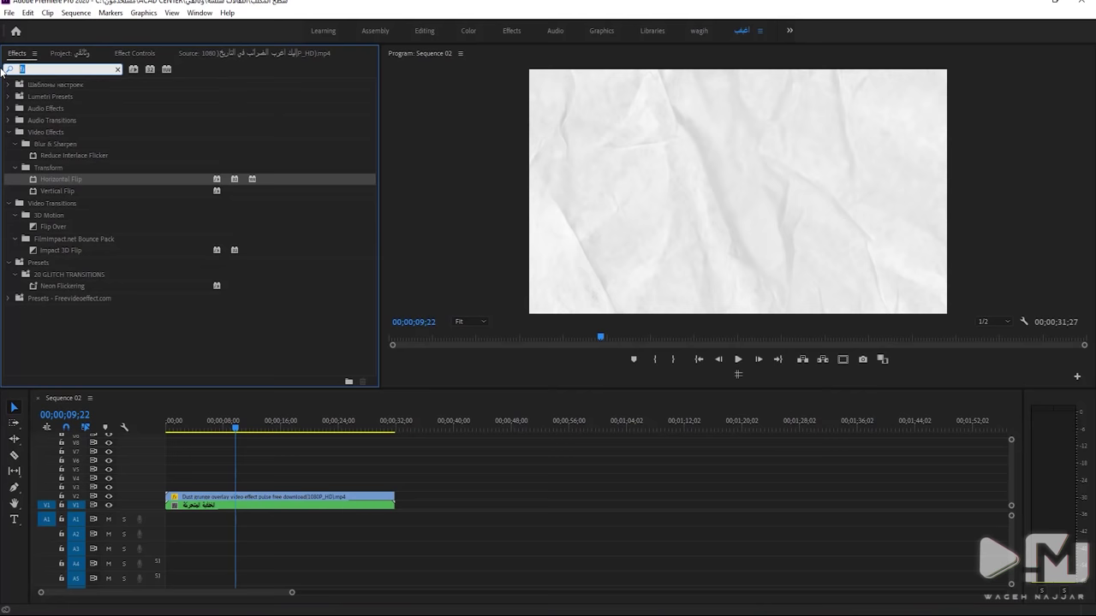
{"action": "type", "text": "tint"}
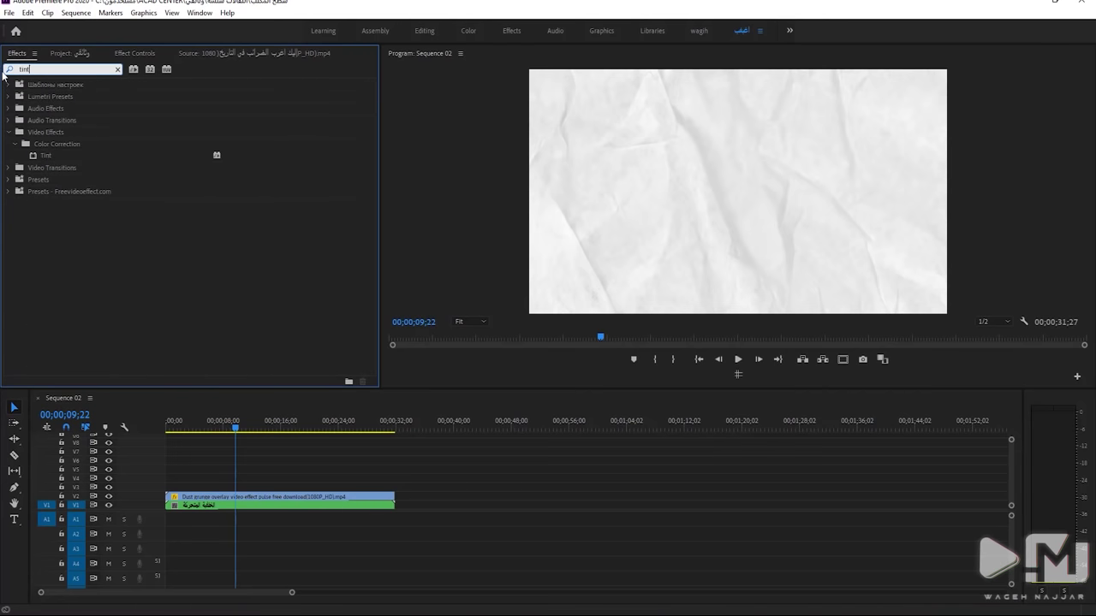
{"action": "left_click_drag", "start_coordinate": [39, 156], "coordinate": [257, 498]}
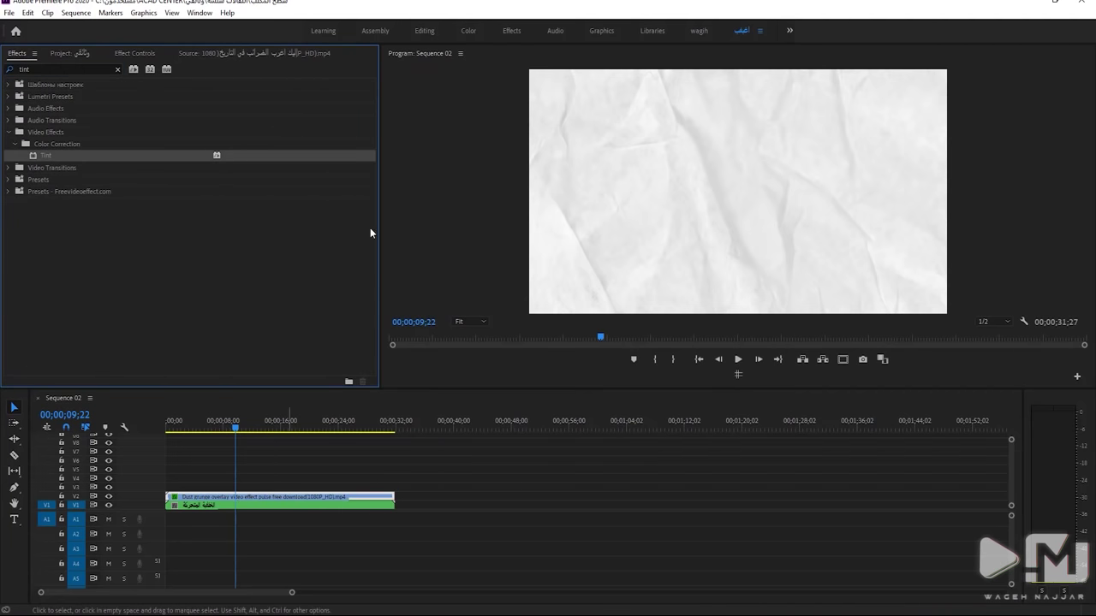
{"action": "left_click", "coordinate": [272, 53]}
{"action": "left_click", "coordinate": [137, 53]}
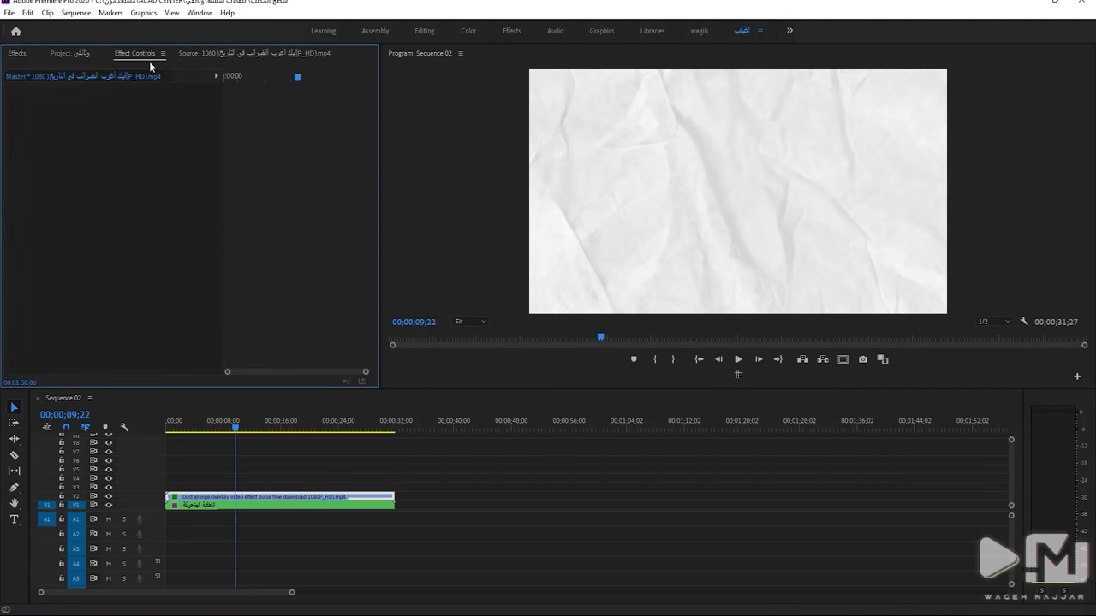
{"action": "left_click", "coordinate": [262, 497]}
Map the Tint's dark tones to orange (FF8B3E) and preview at 17;22
{"action": "left_click", "coordinate": [117, 301]}
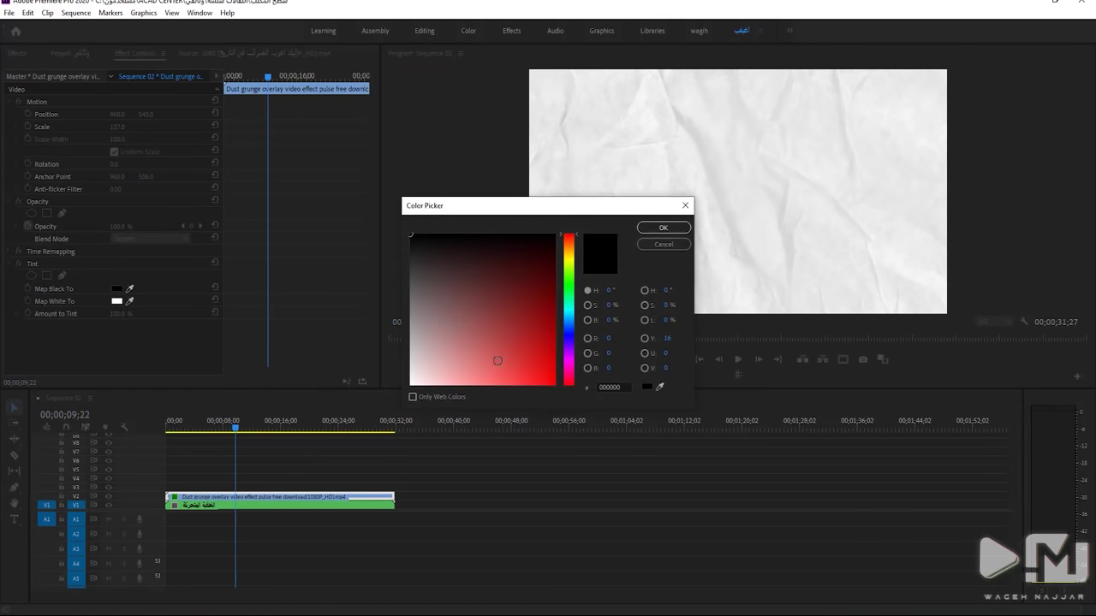
{"action": "left_click_drag", "start_coordinate": [571, 249], "coordinate": [571, 244]}
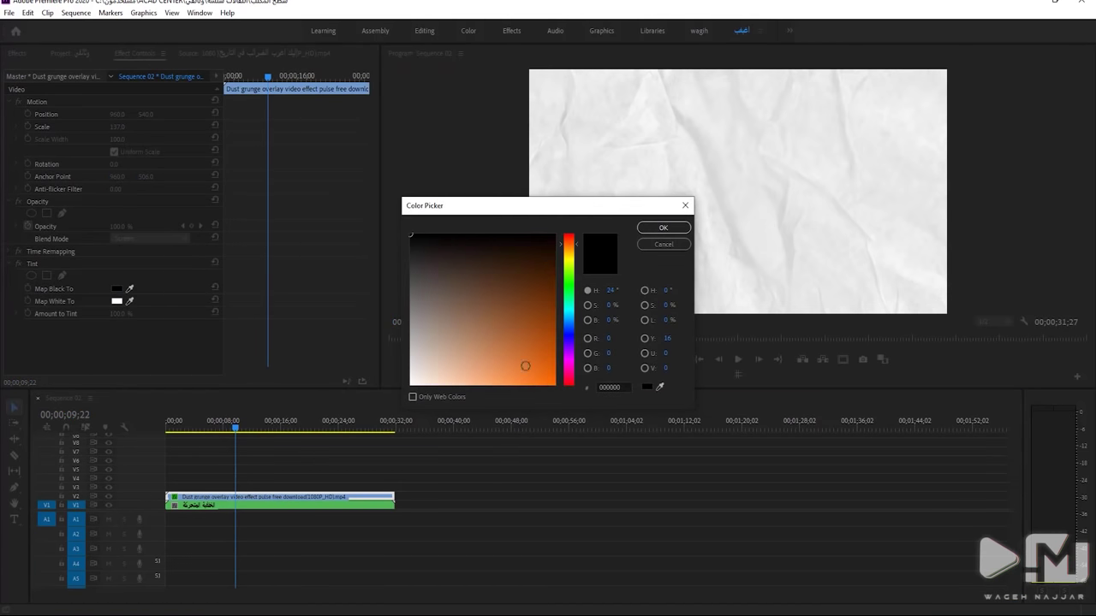
{"action": "left_click", "coordinate": [519, 383]}
{"action": "left_click", "coordinate": [663, 228]}
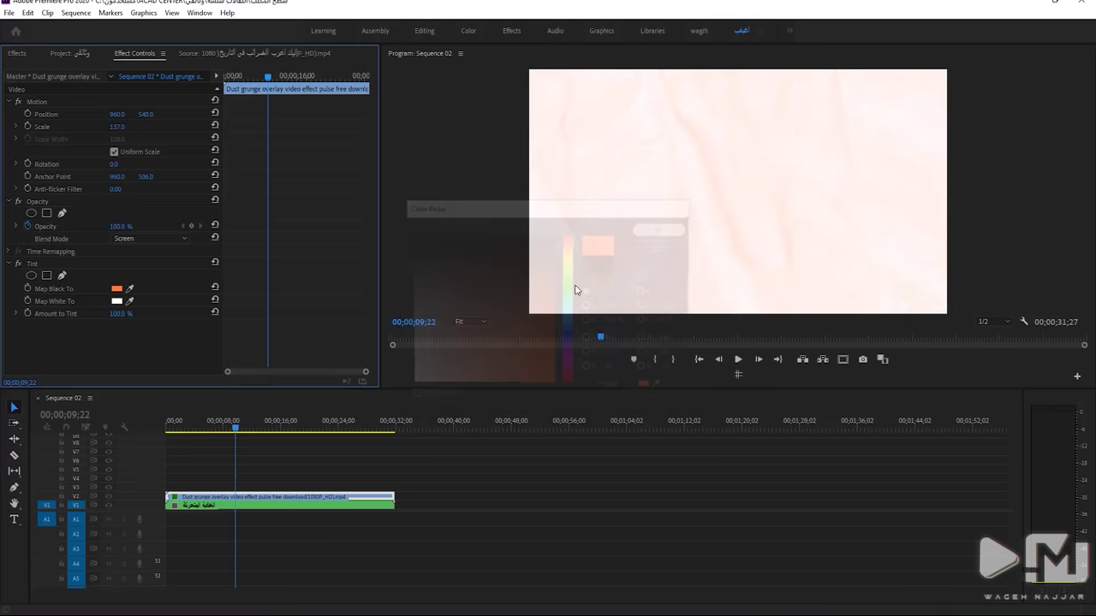
{"action": "left_click_drag", "start_coordinate": [264, 420], "coordinate": [293, 420]}
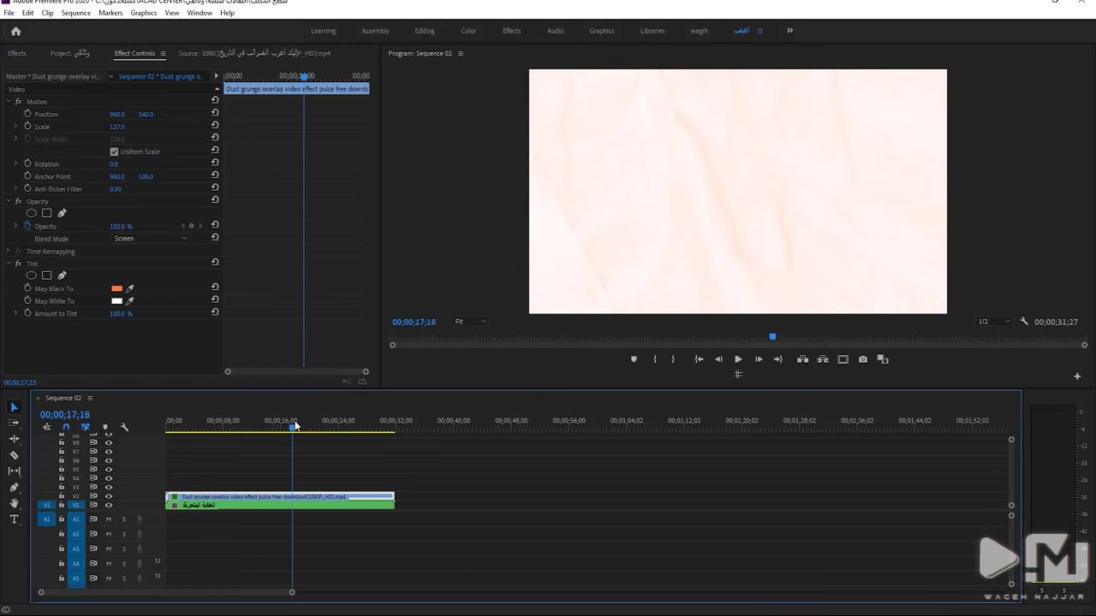
Undo the overlay's orange tint and apply Tint to the crumpled-paper background clip
{"action": "key", "text": "ctrl+z"}
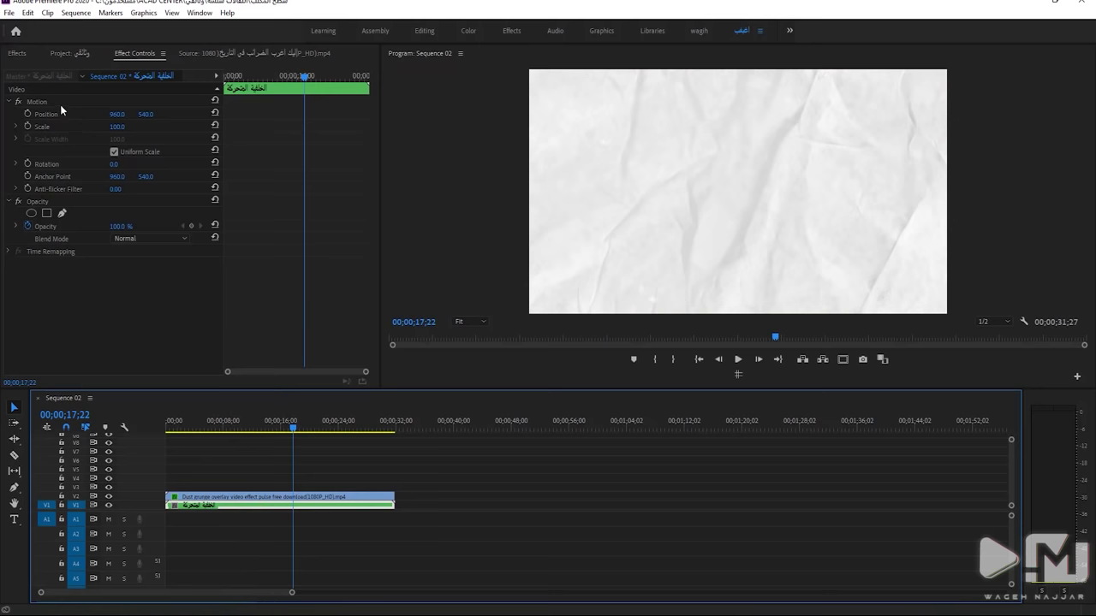
{"action": "left_click", "coordinate": [15, 54]}
{"action": "left_click_drag", "start_coordinate": [48, 159], "coordinate": [194, 506]}
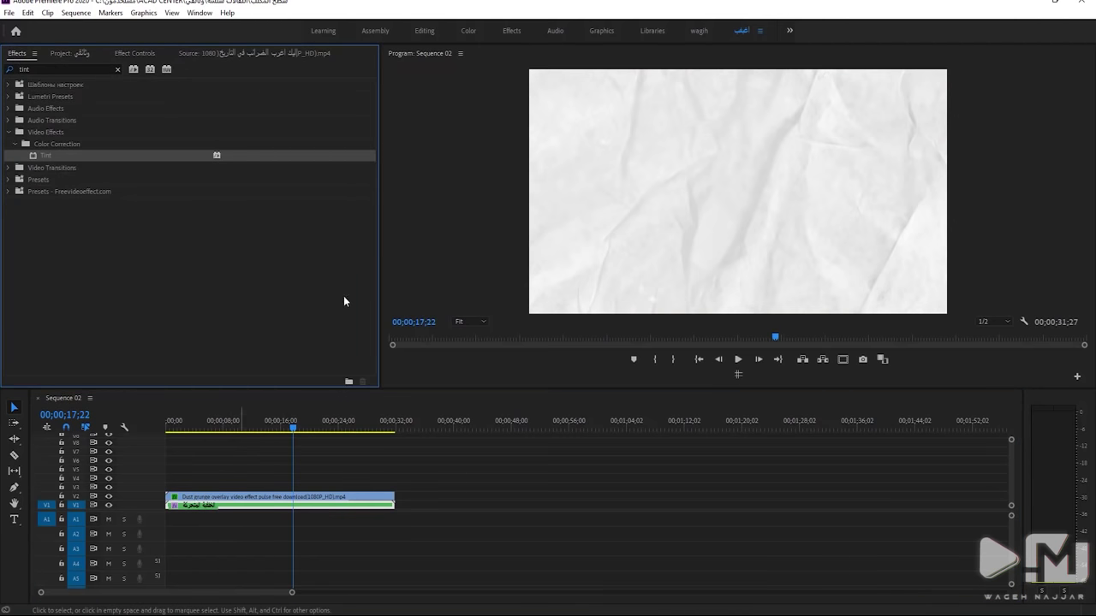
Map the background's whites to a tan shade and lower the Tint amount to 36%
{"action": "left_click", "coordinate": [151, 59]}
{"action": "left_click", "coordinate": [117, 300]}
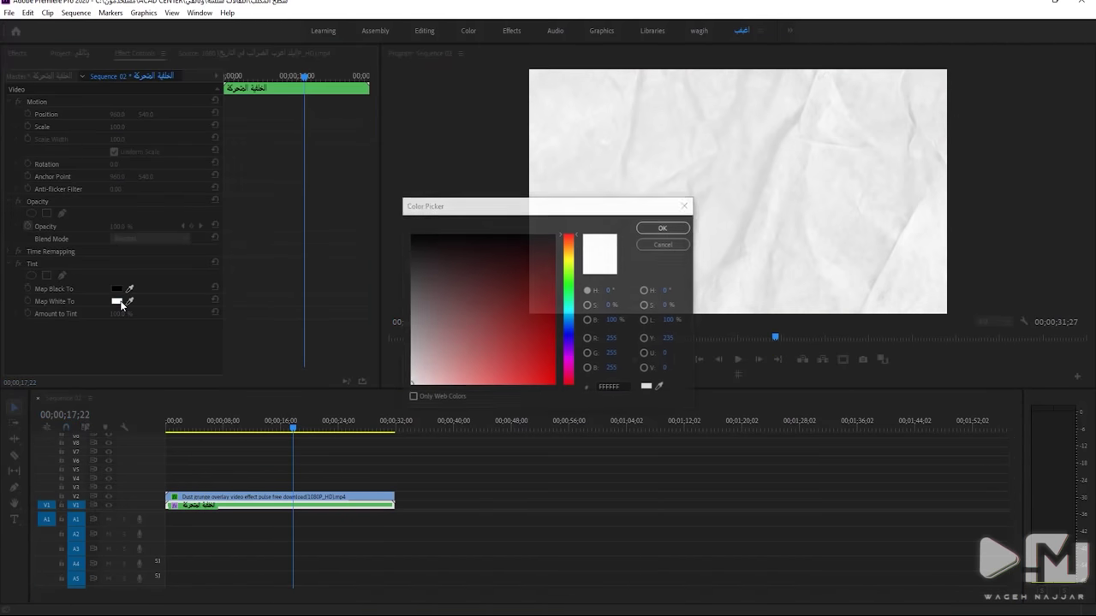
{"action": "left_click", "coordinate": [569, 248]}
{"action": "left_click", "coordinate": [465, 356]}
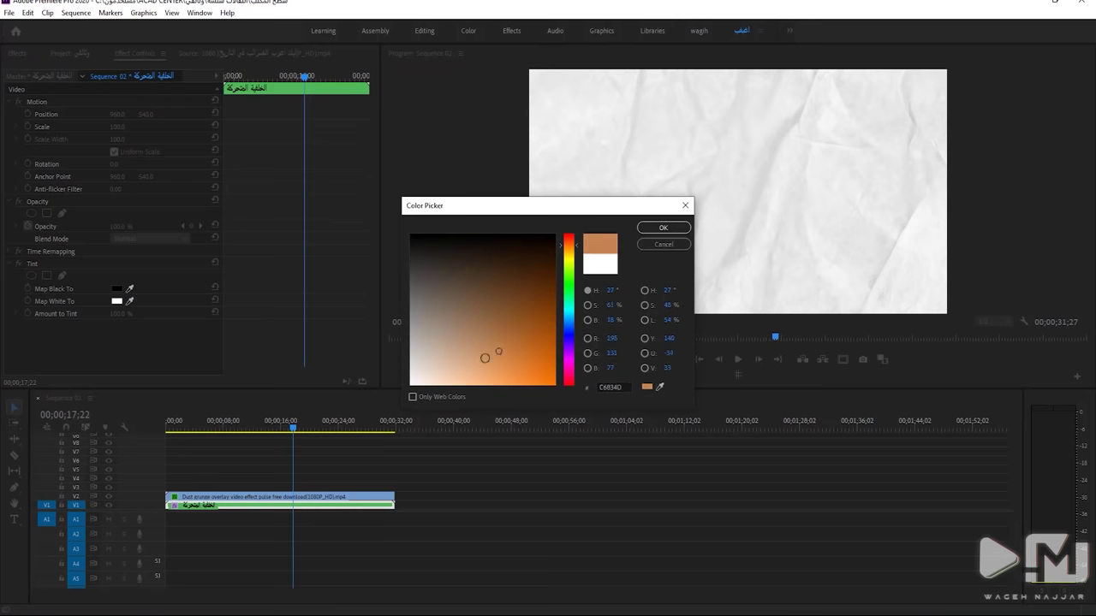
{"action": "left_click", "coordinate": [460, 375]}
{"action": "left_click", "coordinate": [642, 228]}
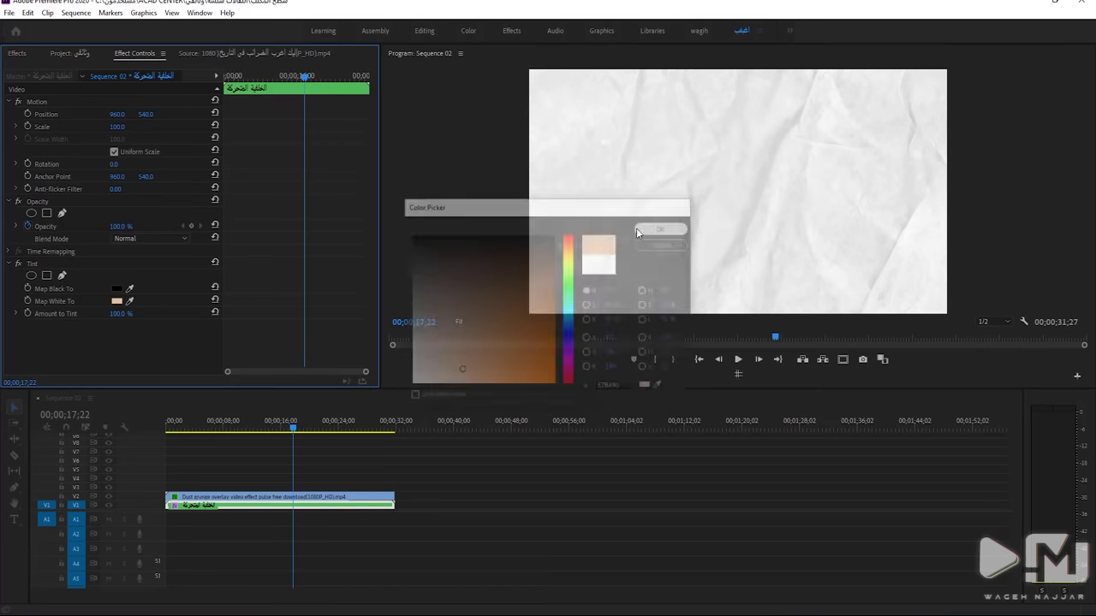
{"action": "left_click", "coordinate": [293, 427]}
{"action": "left_click_drag", "start_coordinate": [118, 313], "coordinate": [52, 314]}
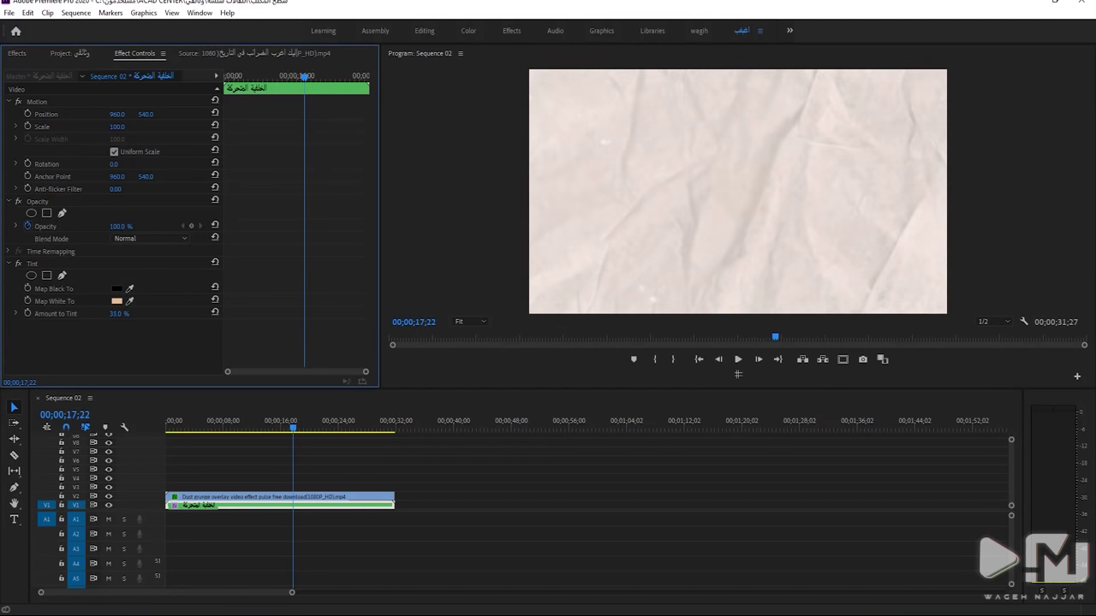
Refine Map White To to beige, trying and undoing a pale dark-tone colour
{"action": "left_click", "coordinate": [116, 300]}
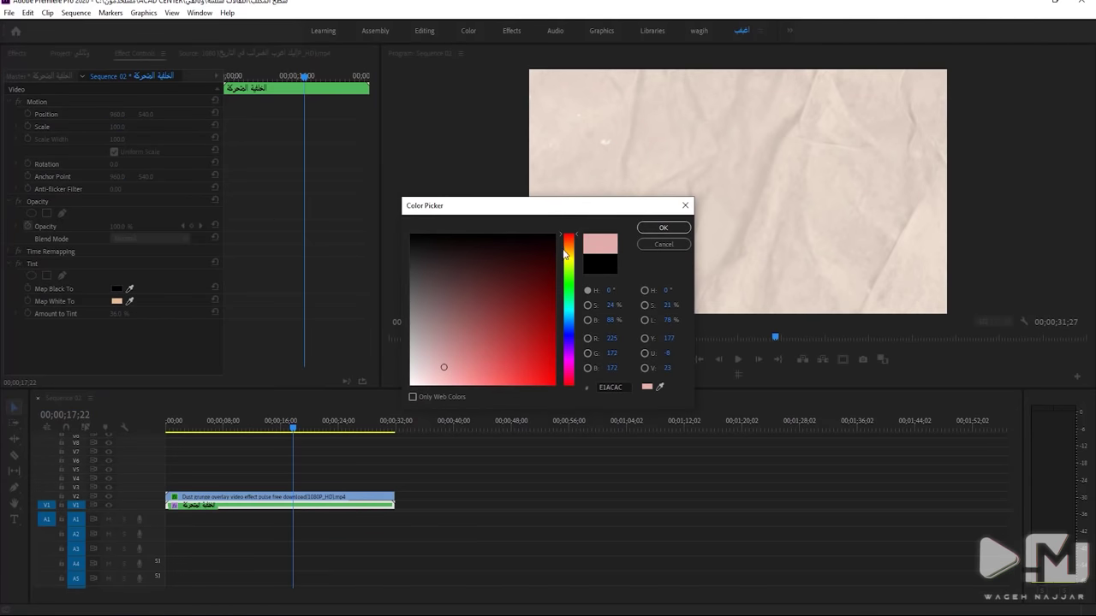
{"action": "left_click_drag", "start_coordinate": [563, 253], "coordinate": [564, 250]}
{"action": "left_click", "coordinate": [652, 229]}
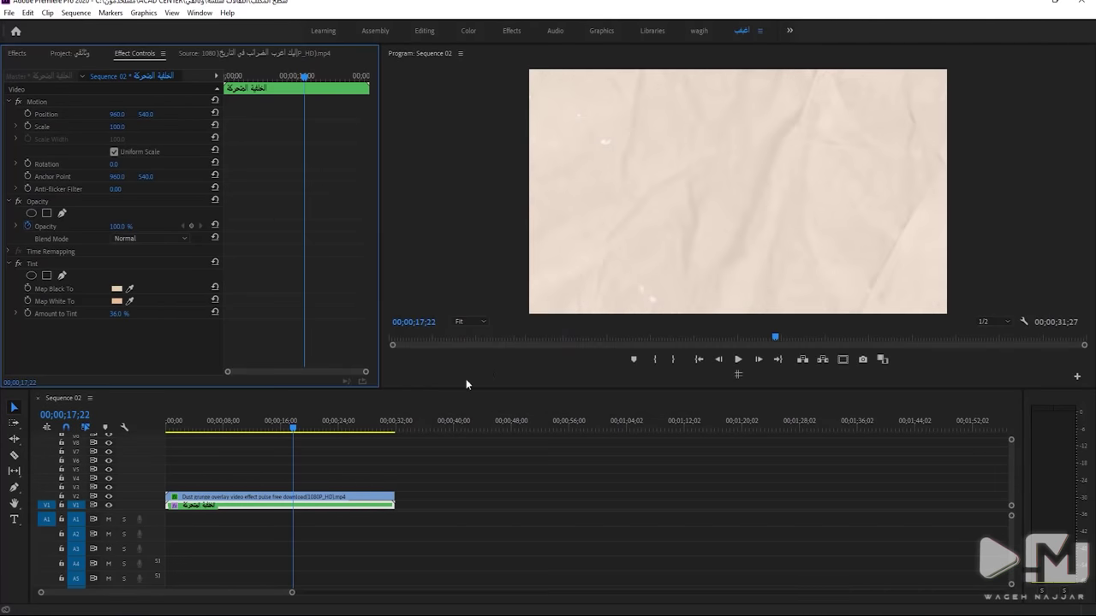
{"action": "left_click", "coordinate": [117, 288]}
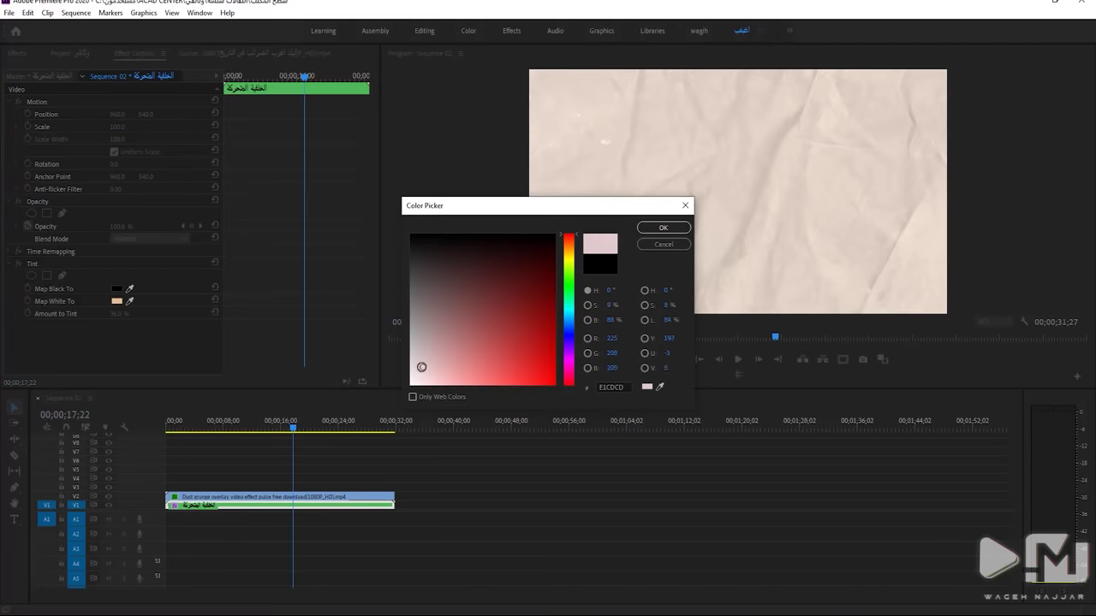
{"action": "left_click_drag", "start_coordinate": [569, 235], "coordinate": [568, 255]}
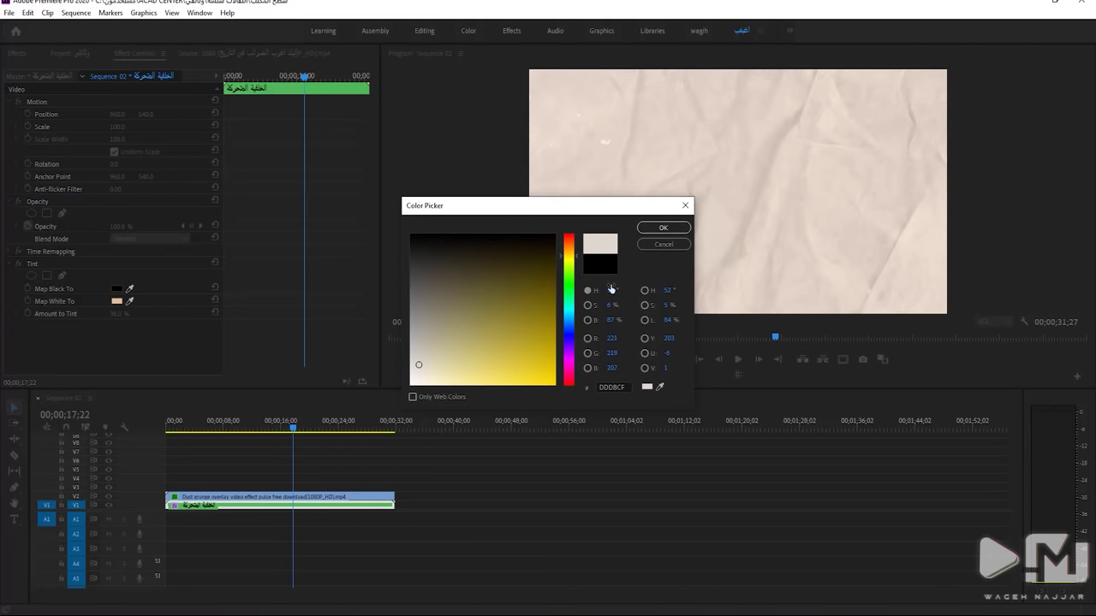
{"action": "left_click", "coordinate": [655, 227]}
{"action": "key", "text": "ctrl+z"}
Play the sequence from near the start to preview the tinted background
{"action": "left_click", "coordinate": [190, 420]}
{"action": "key", "text": "space"}
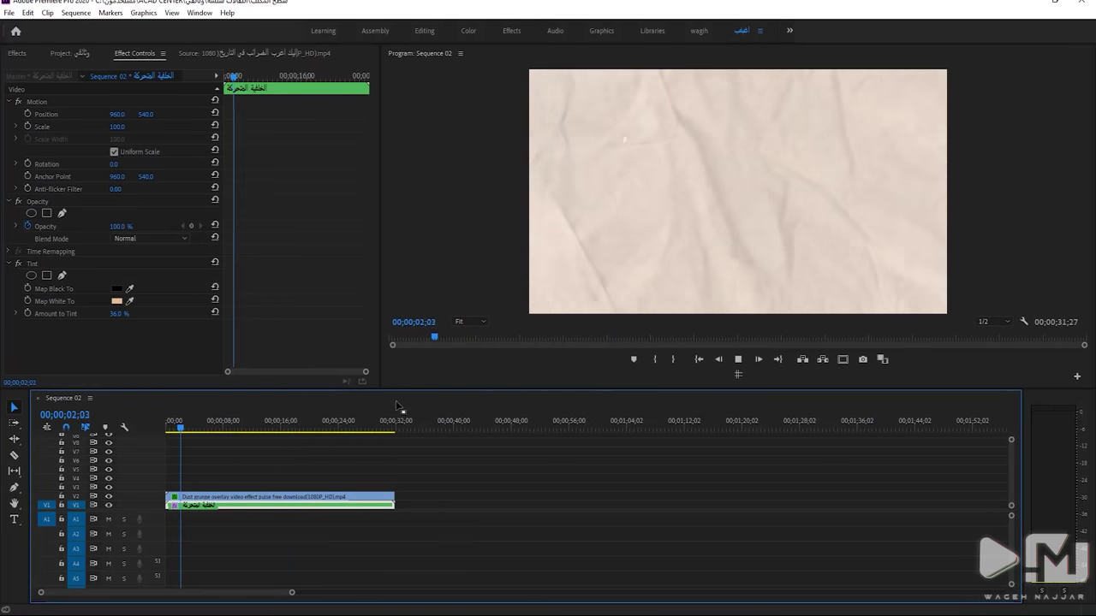
{"action": "left_click", "coordinate": [1027, 3]}
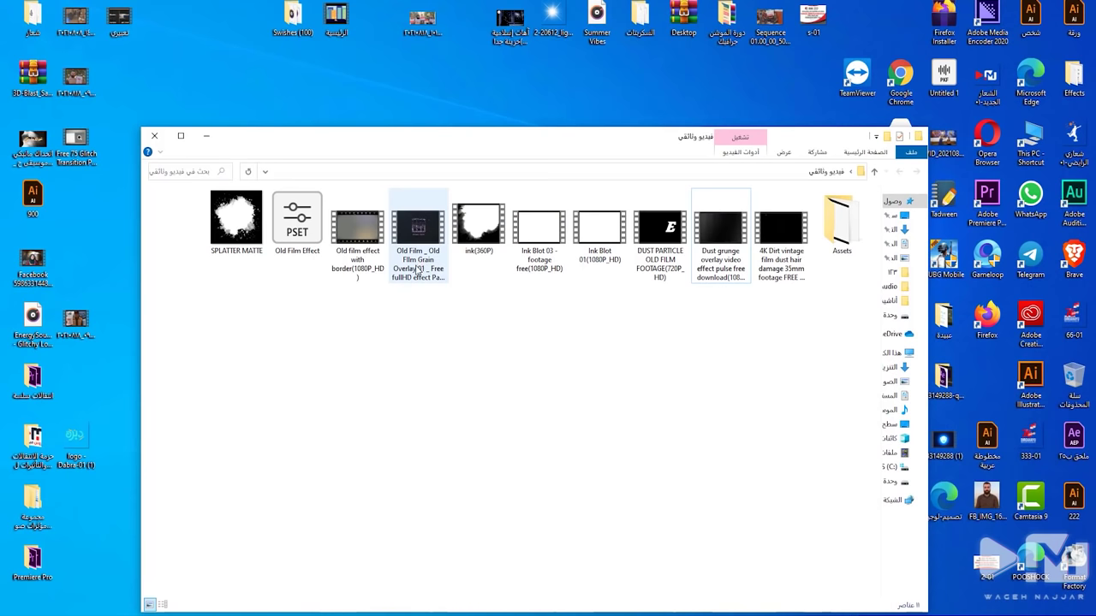
Drag the 4K dirt vintage film clip onto V3 and play it back
{"action": "mouse_move", "coordinate": [358, 231]}
{"action": "left_mouse_down"}
{"action": "mouse_move", "coordinate": [805, 260]}
{"action": "mouse_move", "coordinate": [888, 605]}
{"action": "left_mouse_up"}
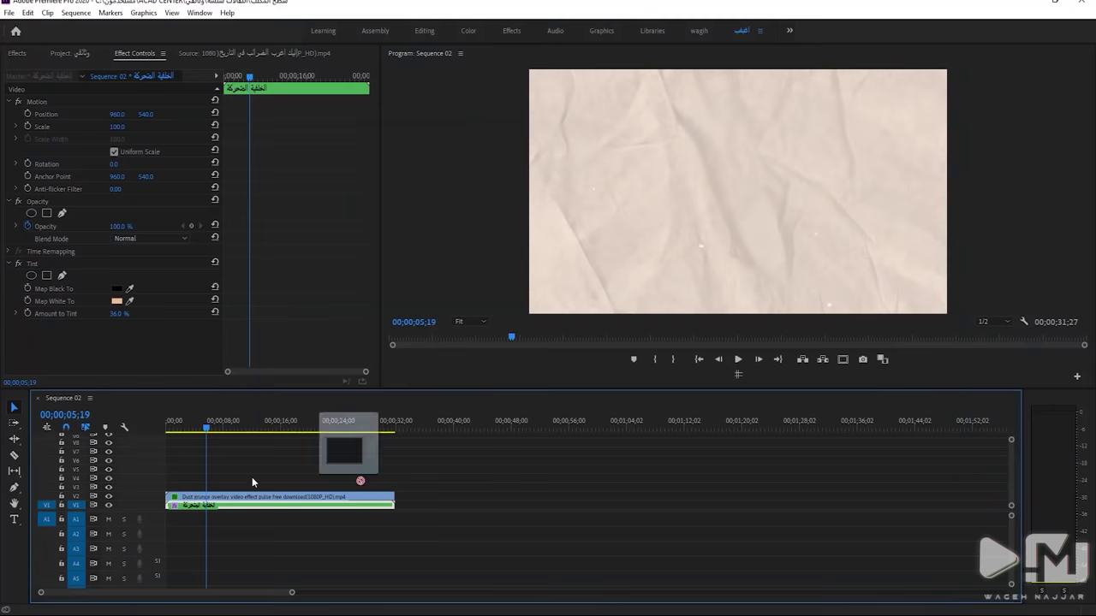
{"action": "left_click_drag", "start_coordinate": [887, 605], "coordinate": [185, 490]}
{"action": "key", "text": "space"}
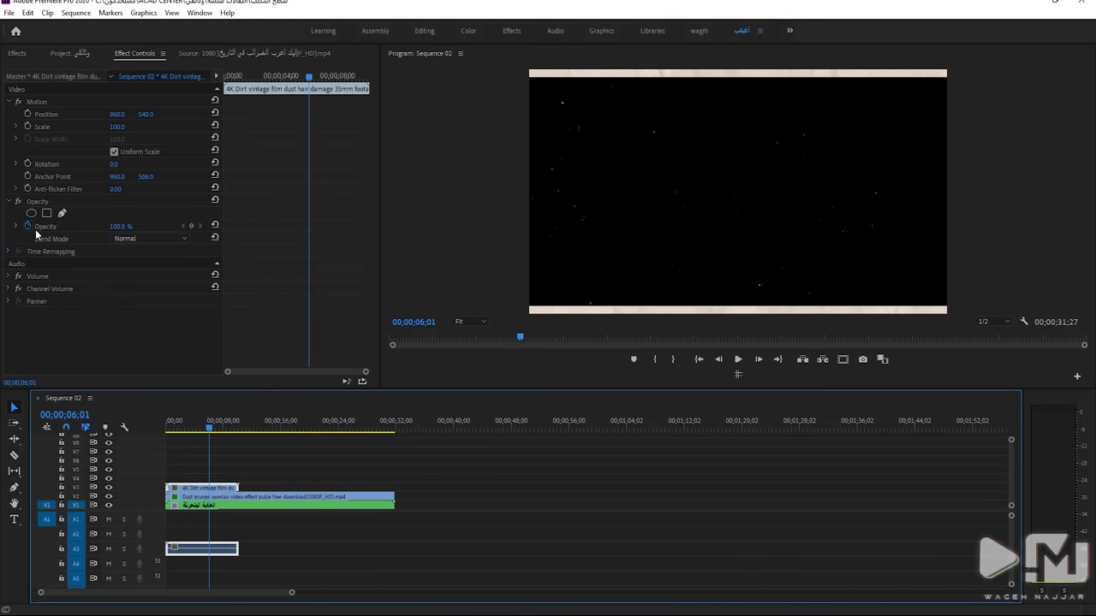
Screen-blend the 4K dirt overlay, then delete it from the timeline
{"action": "left_click", "coordinate": [181, 238]}
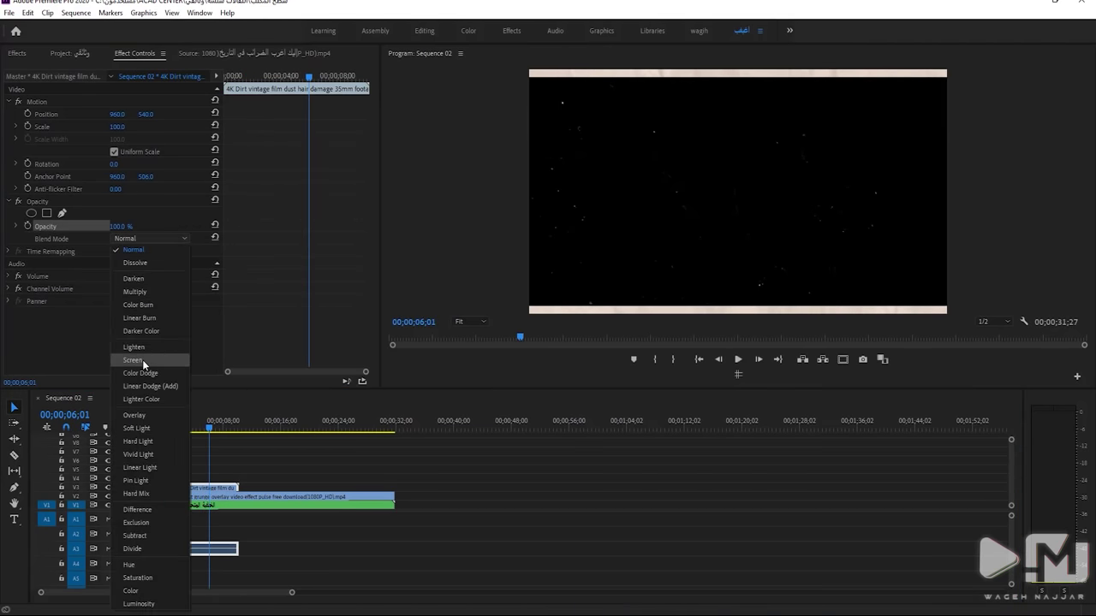
{"action": "left_click", "coordinate": [142, 359]}
{"action": "left_click", "coordinate": [215, 501]}
{"action": "key", "text": "Delete"}
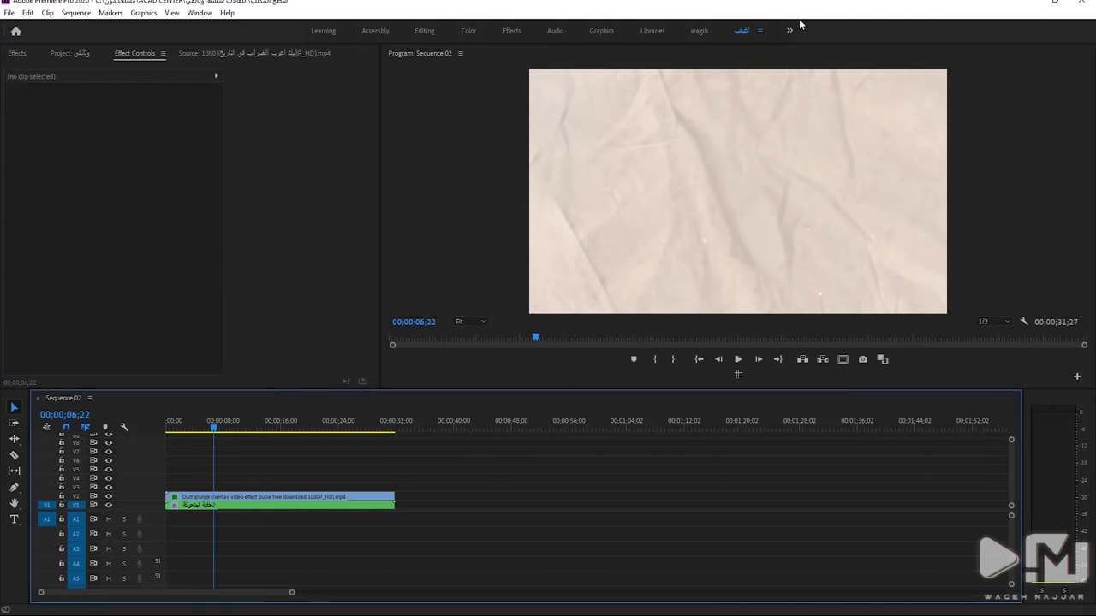
{"action": "left_click", "coordinate": [1014, 12]}
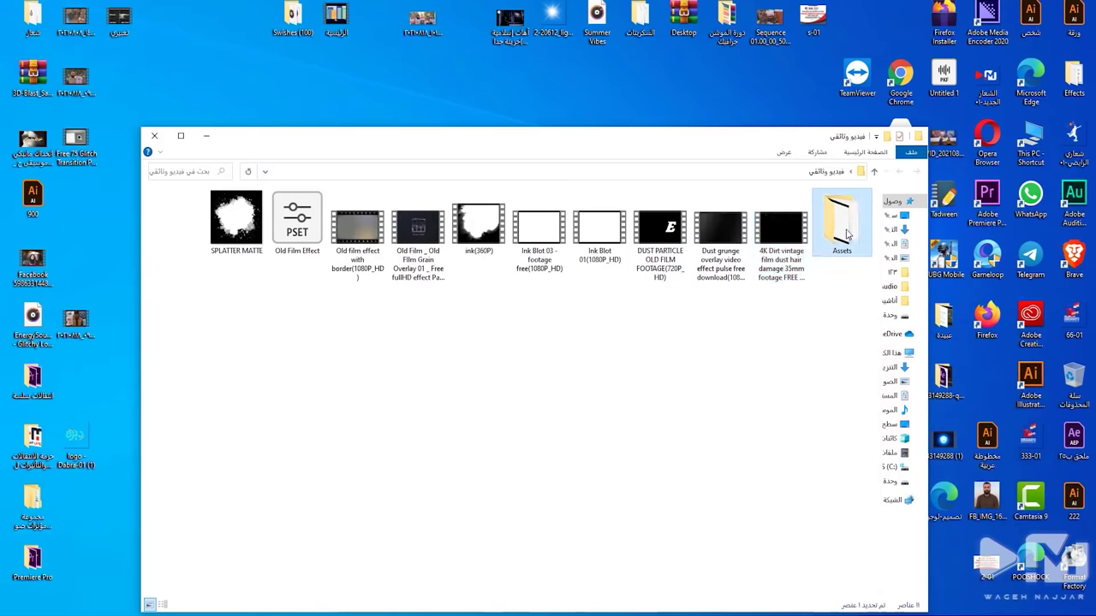
Place Old Film Dust And Scratches (2) from Assets on V3 with Screen blend mode
{"action": "double_click", "coordinate": [837, 231]}
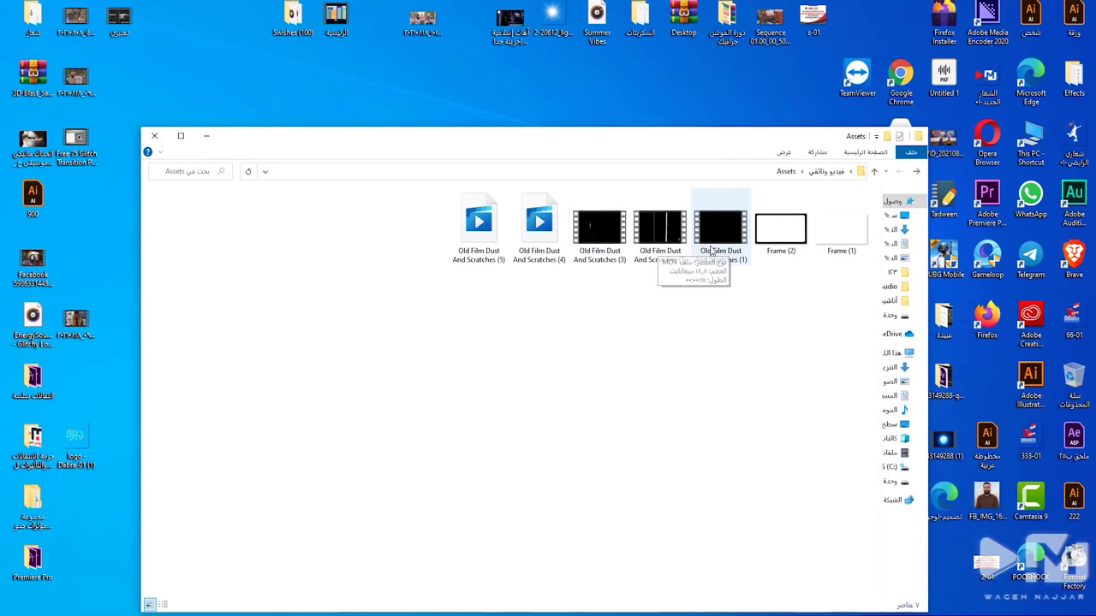
{"action": "left_click_drag", "start_coordinate": [659, 227], "coordinate": [637, 528]}
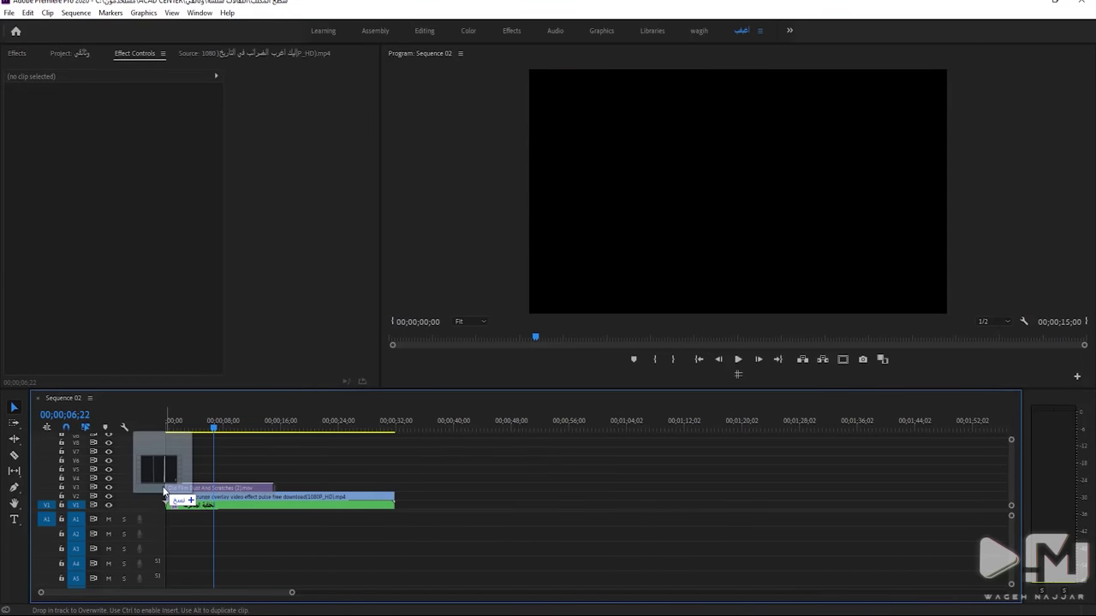
{"action": "left_click_drag", "start_coordinate": [637, 528], "coordinate": [175, 488]}
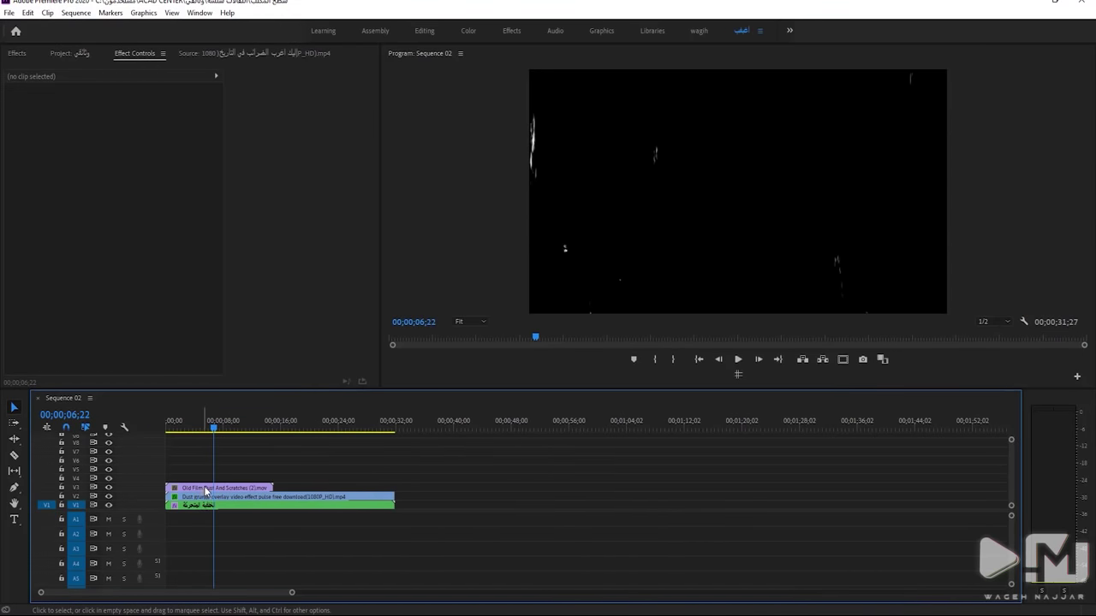
{"action": "left_click", "coordinate": [156, 239]}
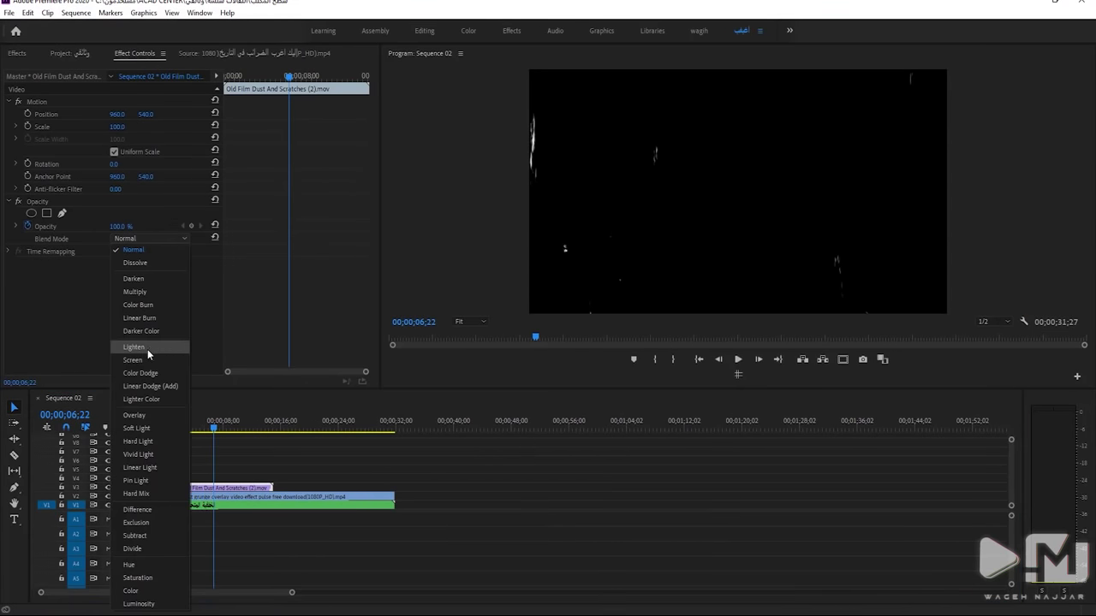
{"action": "left_click", "coordinate": [149, 359]}
Preview the scratches overlay at 10;11 and enlarge the program monitor
{"action": "key", "text": "space"}
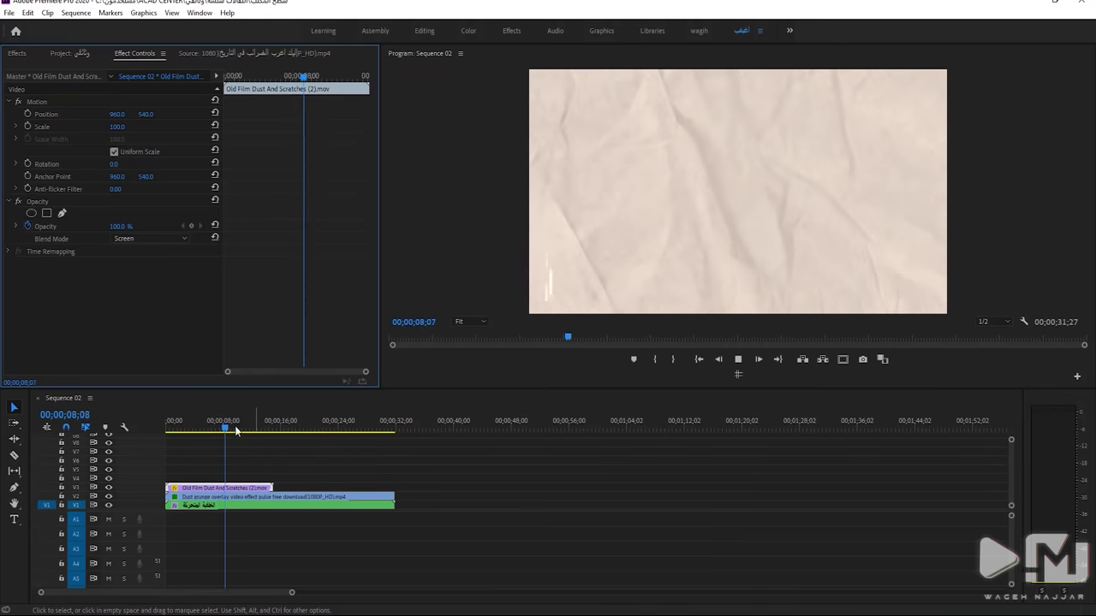
{"action": "left_click", "coordinate": [238, 420]}
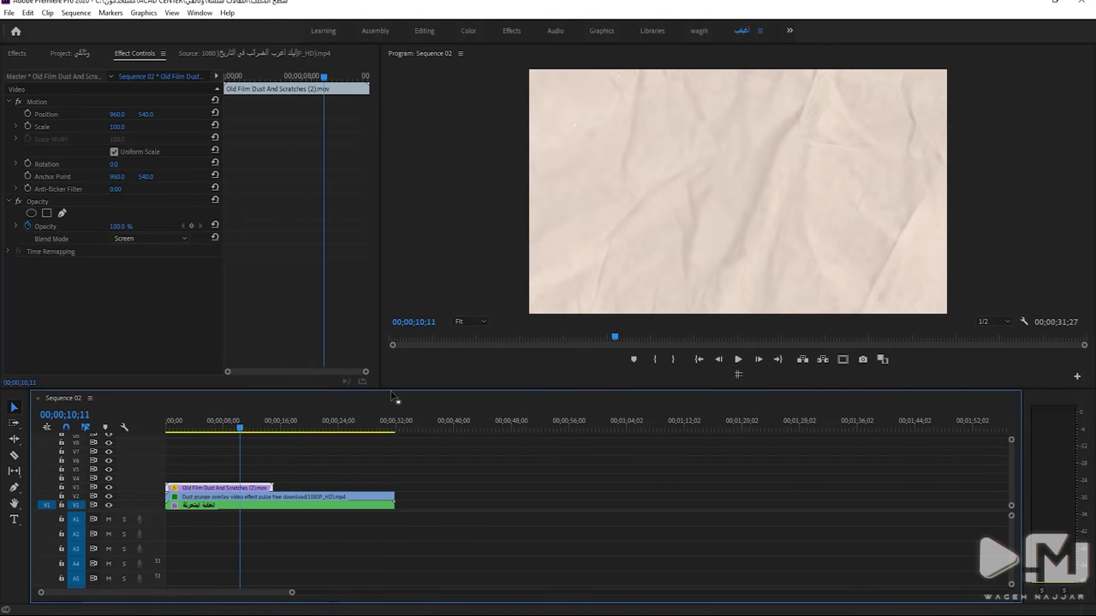
{"action": "left_click_drag", "start_coordinate": [390, 393], "coordinate": [391, 431]}
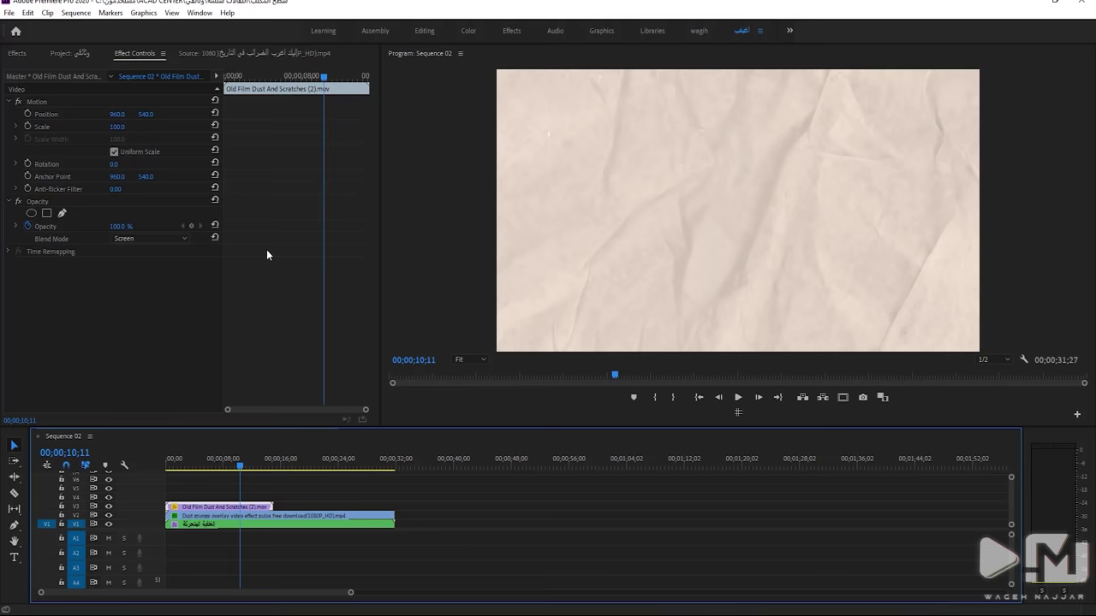
{"action": "left_click_drag", "start_coordinate": [590, 430], "coordinate": [592, 450]}
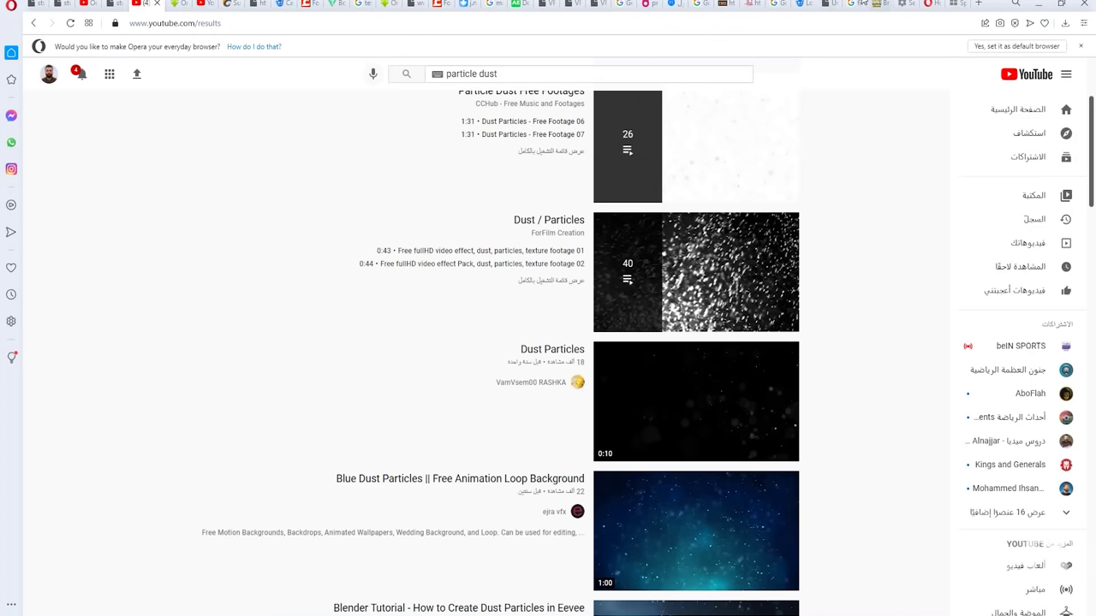
Search Google Images for the footballer, filtered to Large size
{"action": "left_click", "coordinate": [862, 4]}
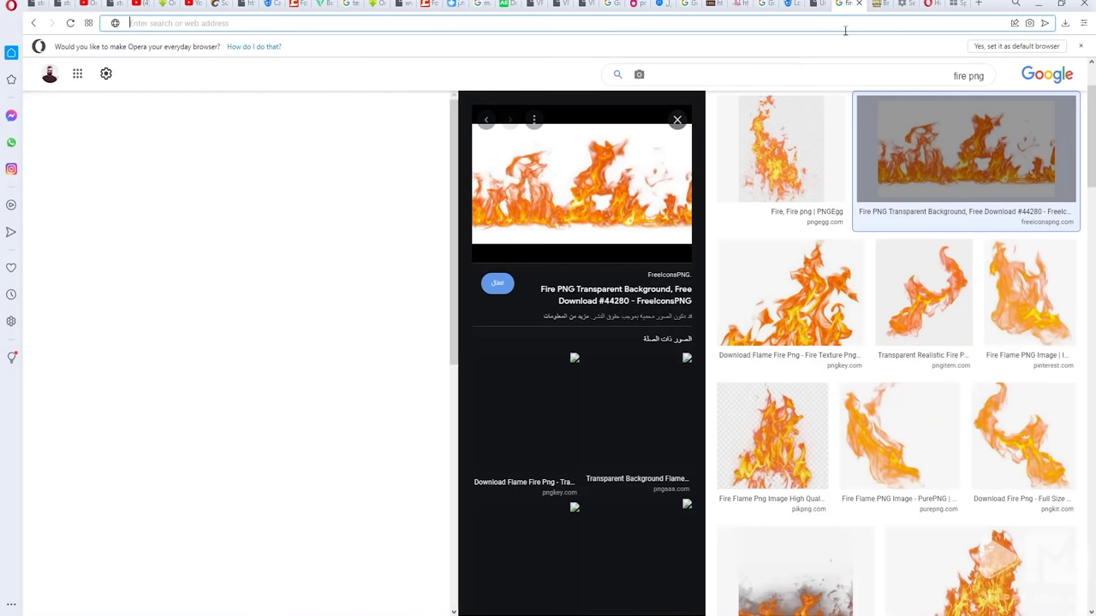
{"action": "type", "text": "ف"}
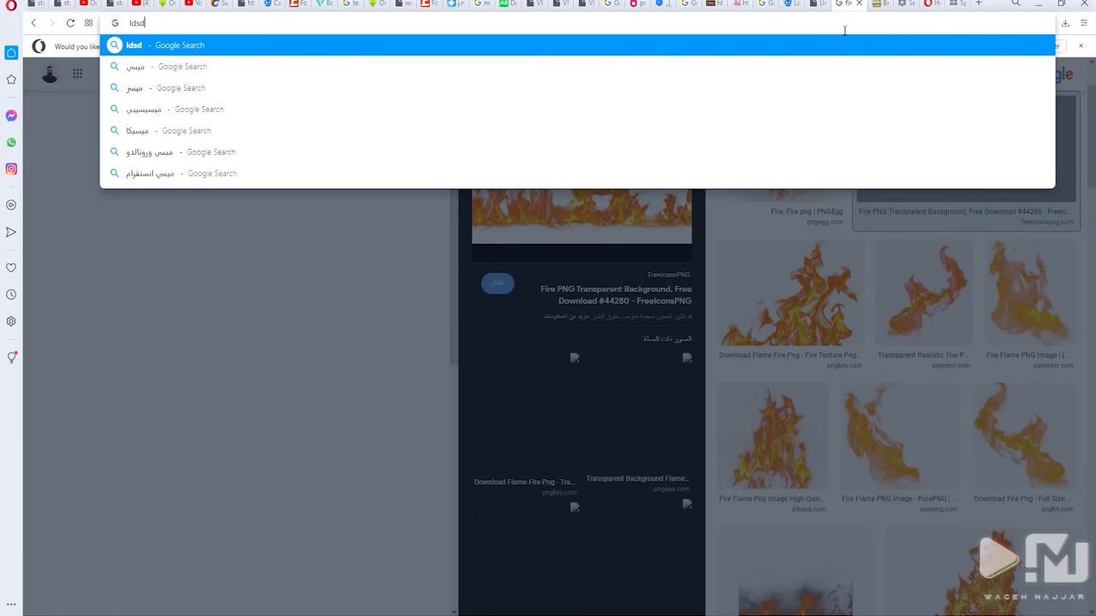
{"action": "key", "text": "BackSpace"}
{"action": "type", "text": "ميس"}
{"action": "key", "text": "Return"}
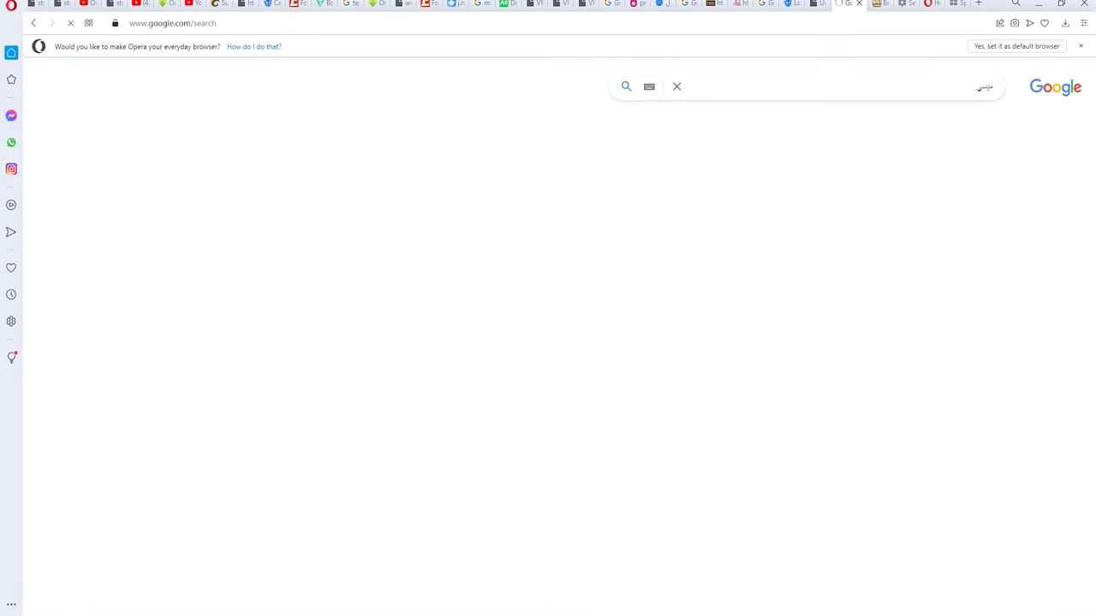
{"action": "left_click", "coordinate": [881, 125]}
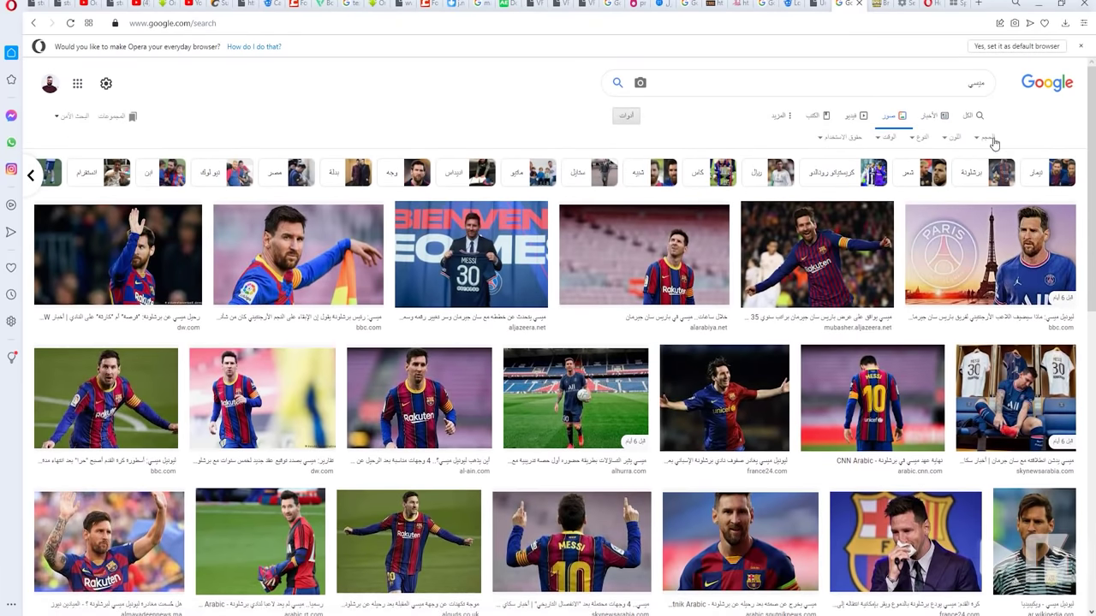
{"action": "left_click", "coordinate": [986, 138]}
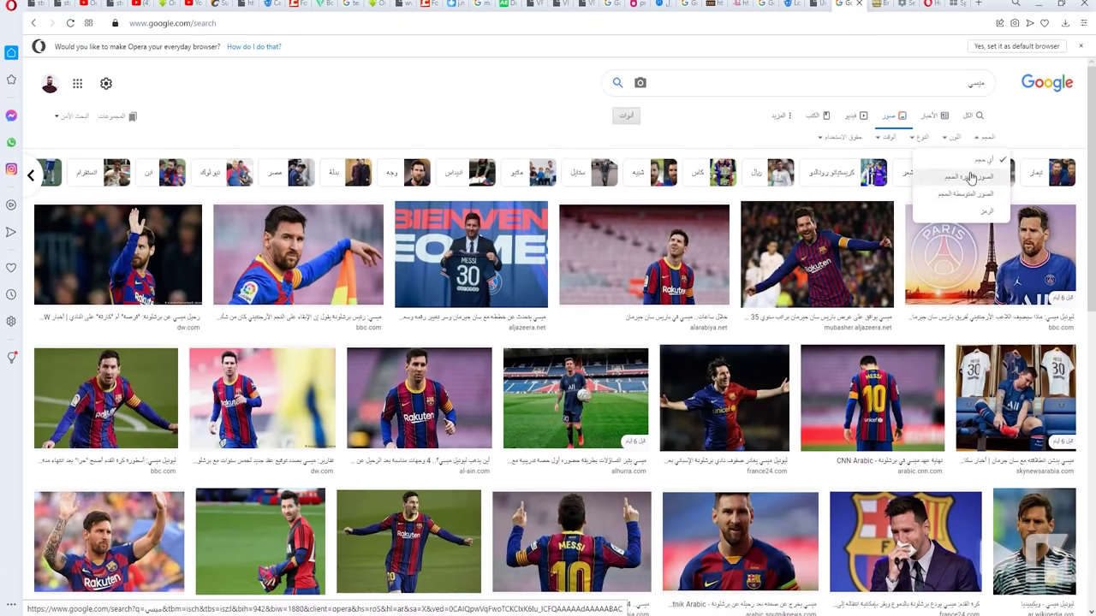
{"action": "left_click", "coordinate": [970, 178]}
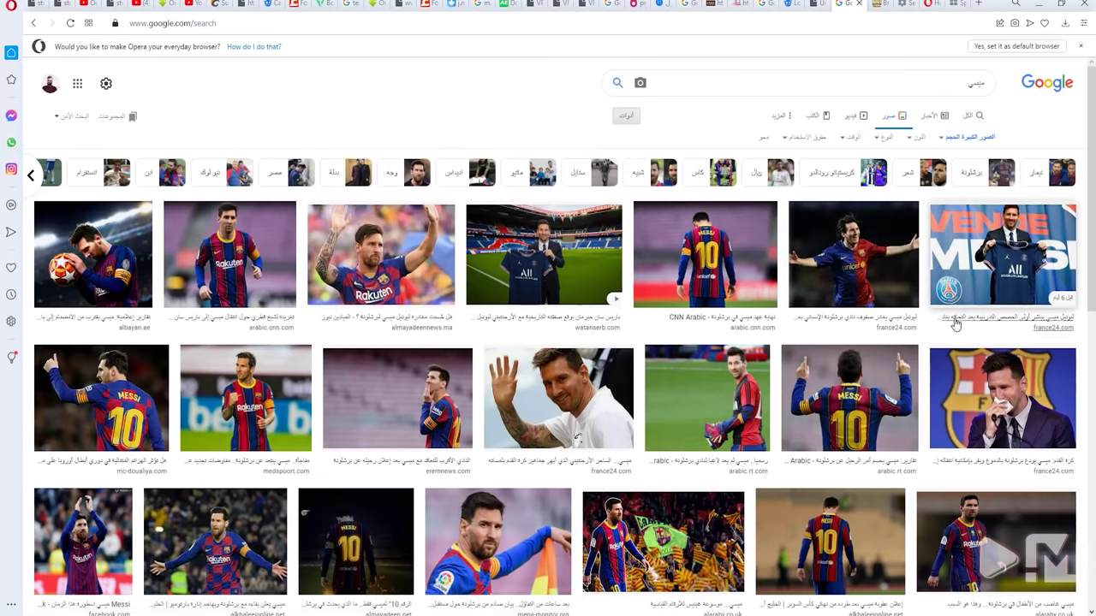
Open one large photo of the player and save it to the Desktop
{"action": "scroll", "coordinate": [711, 304], "scroll_direction": "down", "scroll_amount": 2}
{"action": "left_click", "coordinate": [710, 304]}
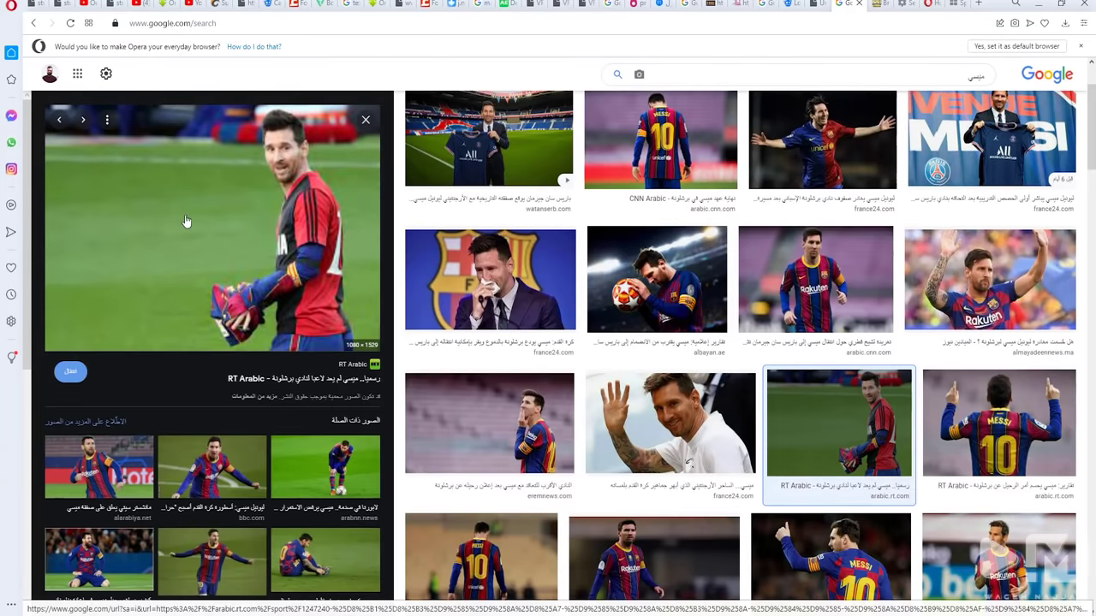
{"action": "right_click", "coordinate": [273, 220]}
{"action": "left_click", "coordinate": [308, 353]}
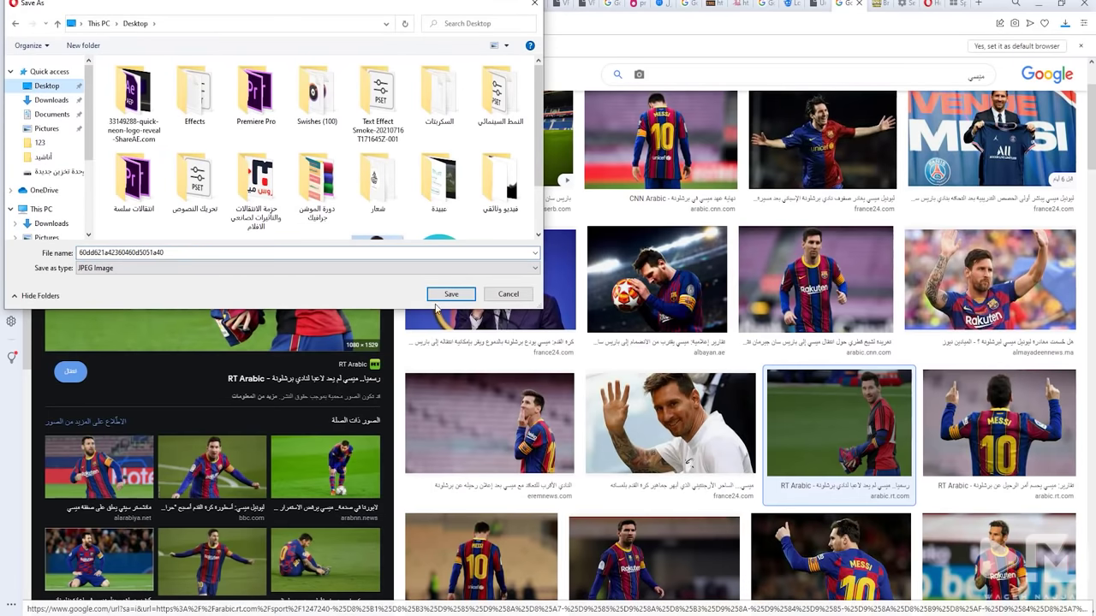
{"action": "left_click", "coordinate": [451, 294]}
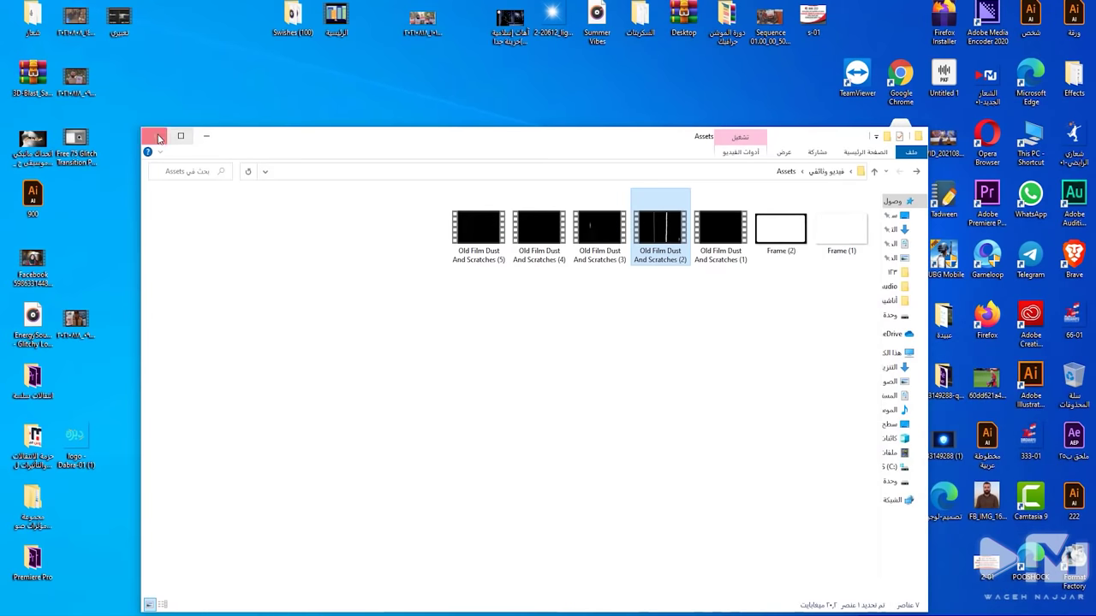
Close the Assets folder and open the downloaded player jpg with Adobe Photoshop CC 2018
{"action": "left_click", "coordinate": [154, 135]}
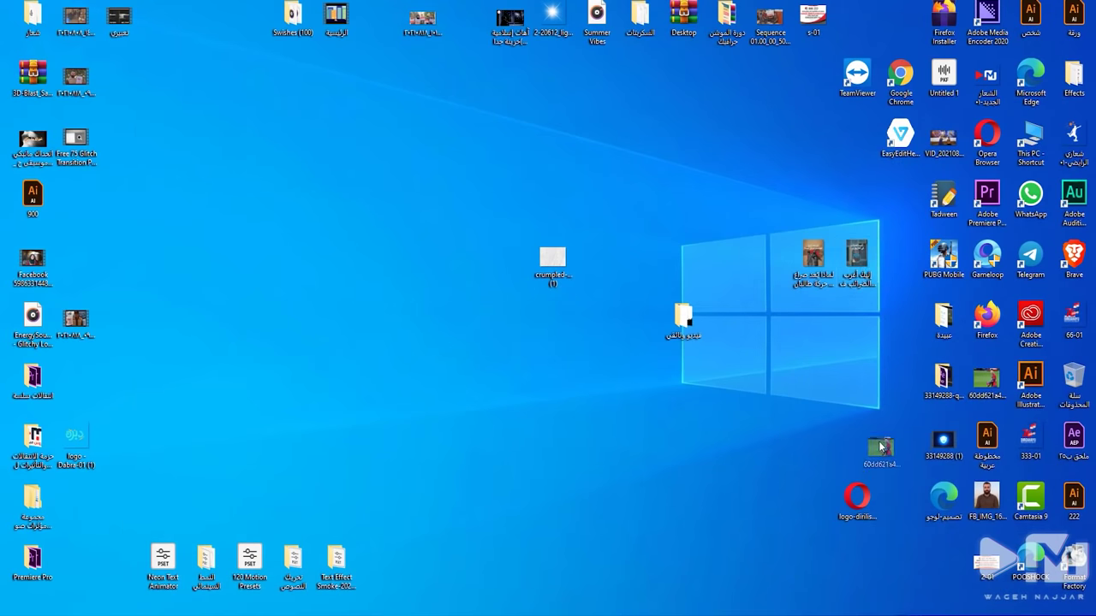
{"action": "left_click_drag", "start_coordinate": [991, 376], "coordinate": [903, 441]}
{"action": "right_click", "coordinate": [912, 445]}
{"action": "mouse_move", "coordinate": [873, 240]}
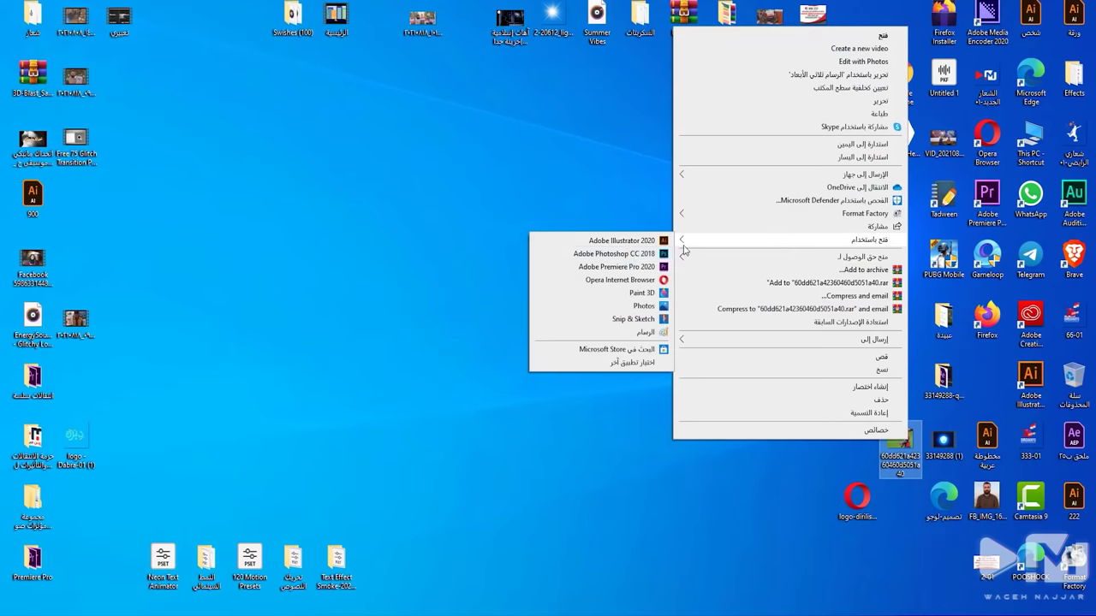
{"action": "left_click", "coordinate": [627, 252]}
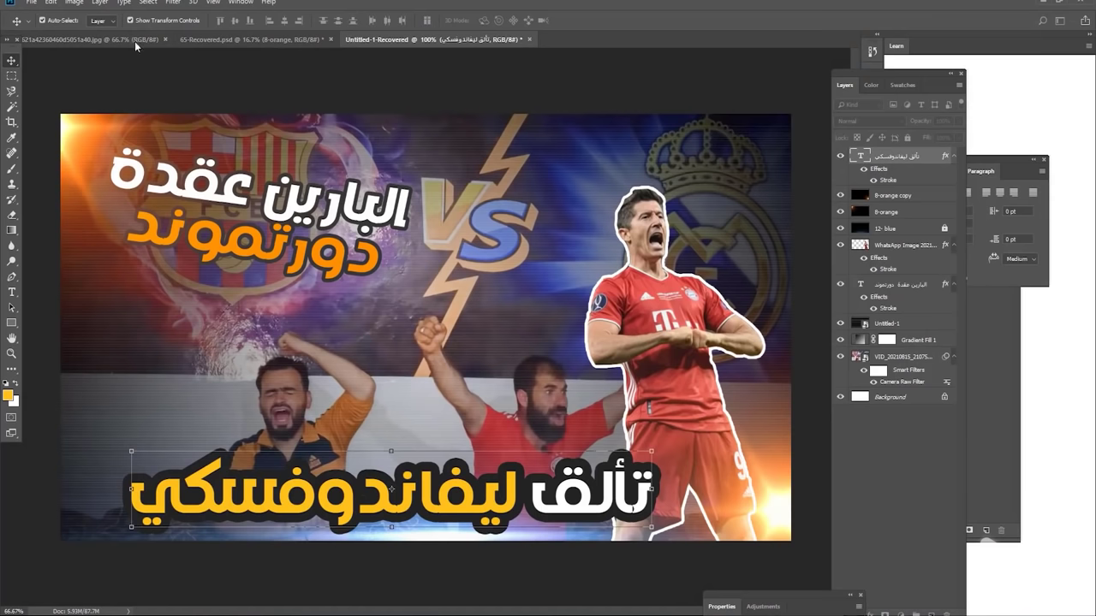
Close the recovered document without saving and unlock the photo's background layer
{"action": "left_click", "coordinate": [134, 40]}
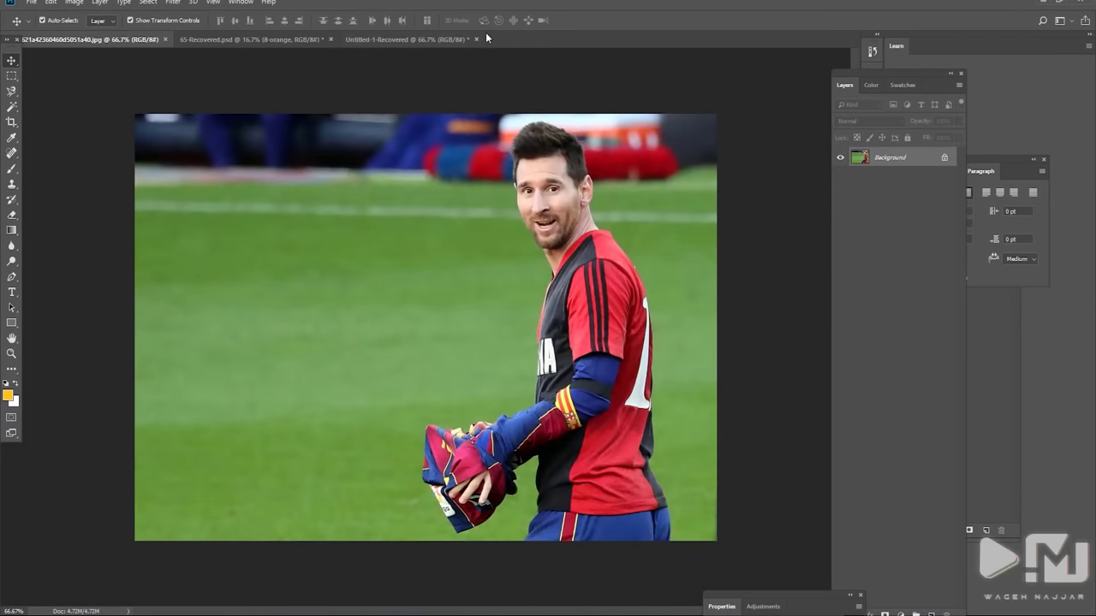
{"action": "left_click", "coordinate": [476, 40]}
{"action": "left_click", "coordinate": [563, 237]}
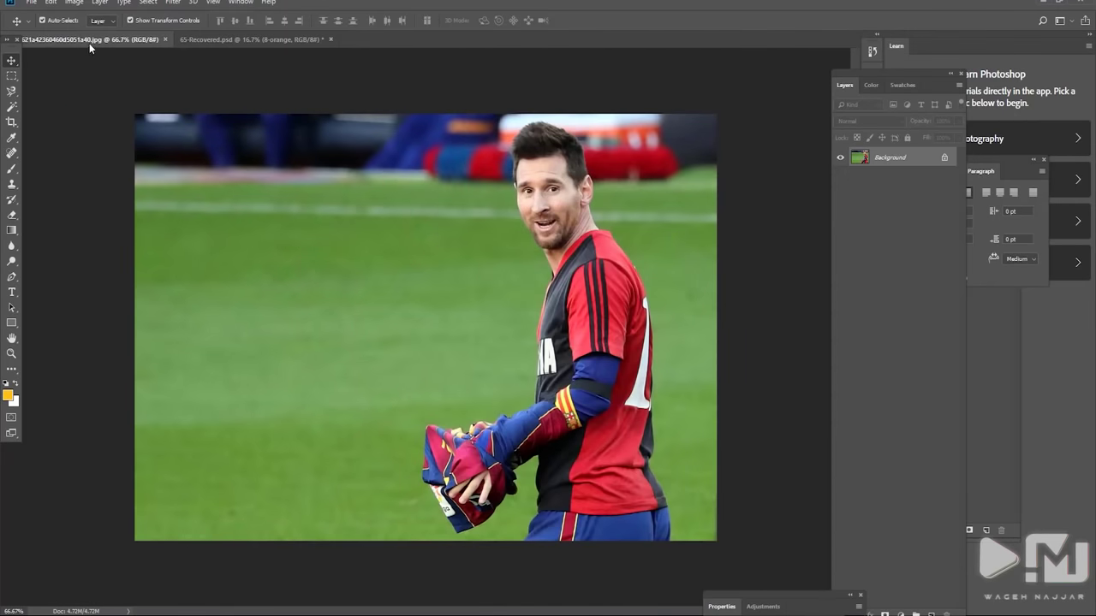
{"action": "left_click", "coordinate": [945, 157]}
{"action": "key", "text": "ctrl+t"}
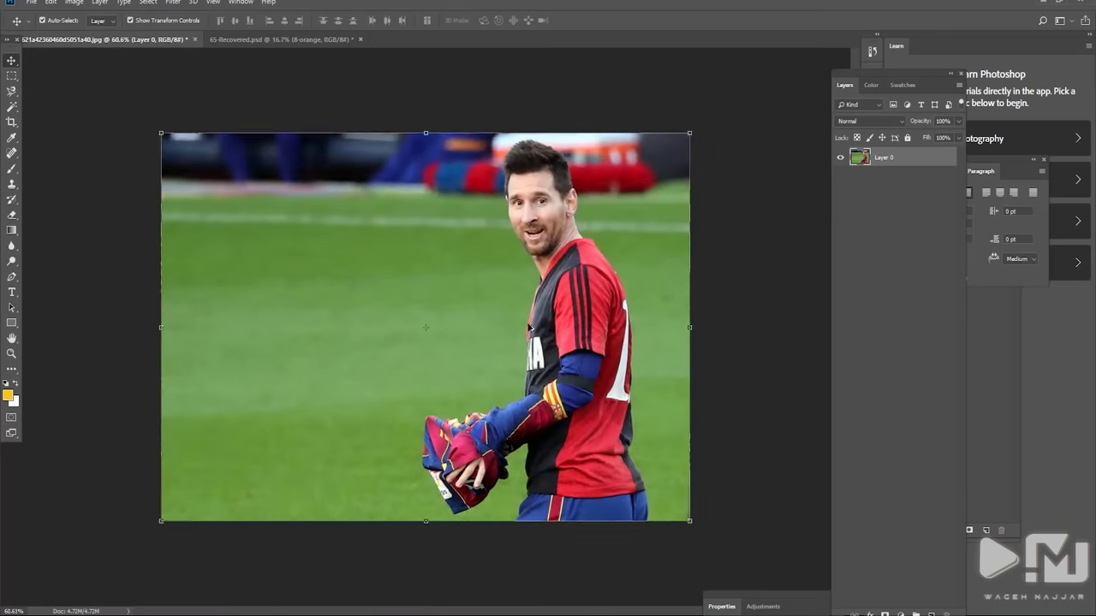
Trace the player's outline with the Magnetic Lasso
{"action": "left_click", "coordinate": [12, 92]}
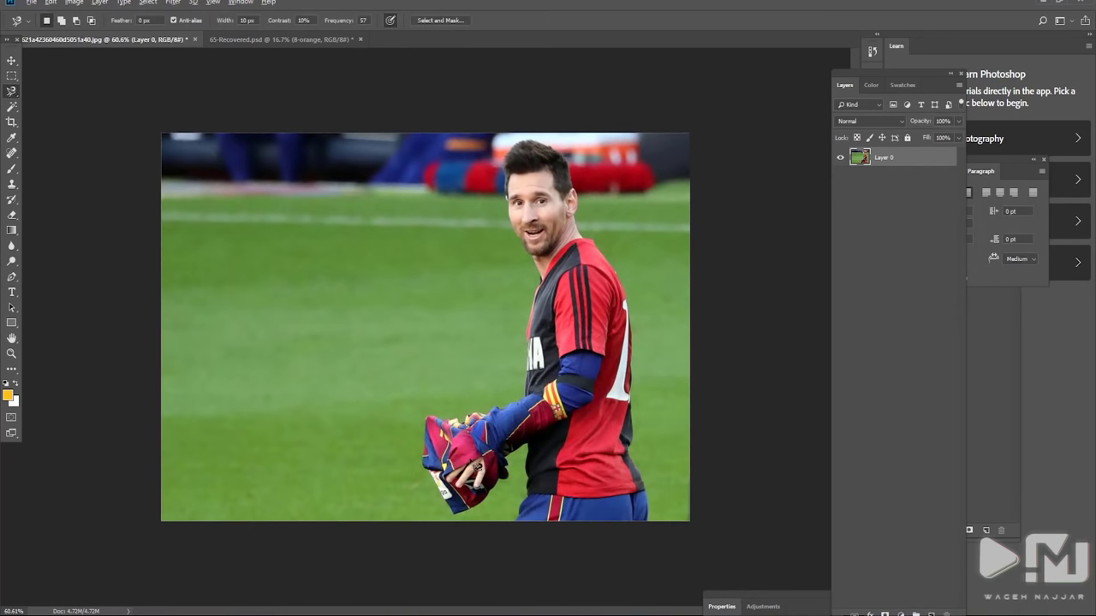
{"action": "scroll", "coordinate": [433, 298], "scroll_direction": "up", "scroll_amount": 2}
{"action": "left_click", "coordinate": [463, 596]}
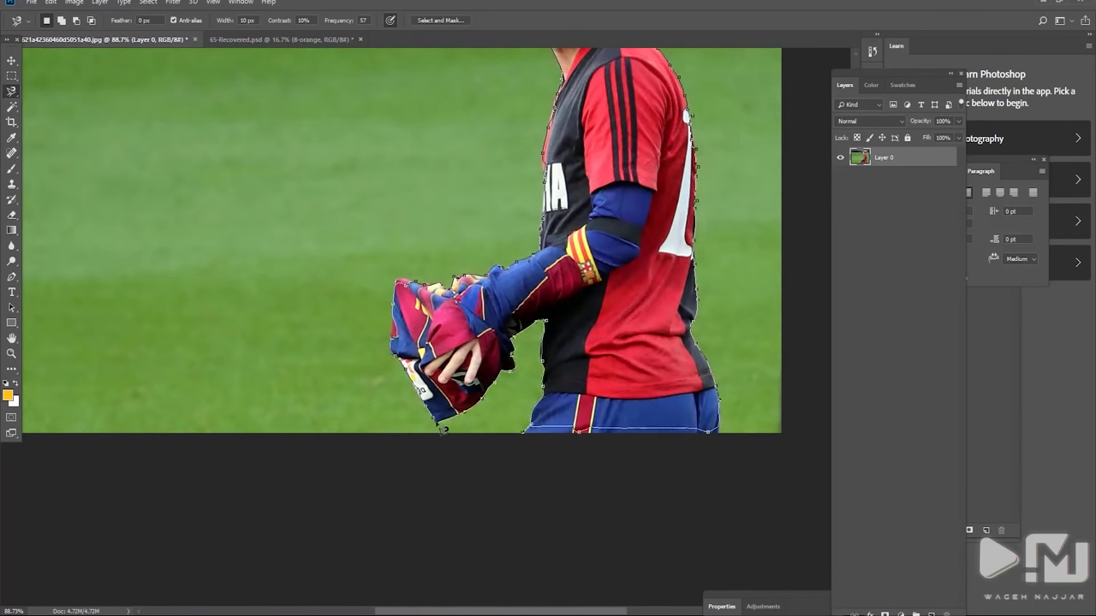
{"action": "double_click", "coordinate": [442, 428]}
{"action": "key", "text": "ctrl+0"}
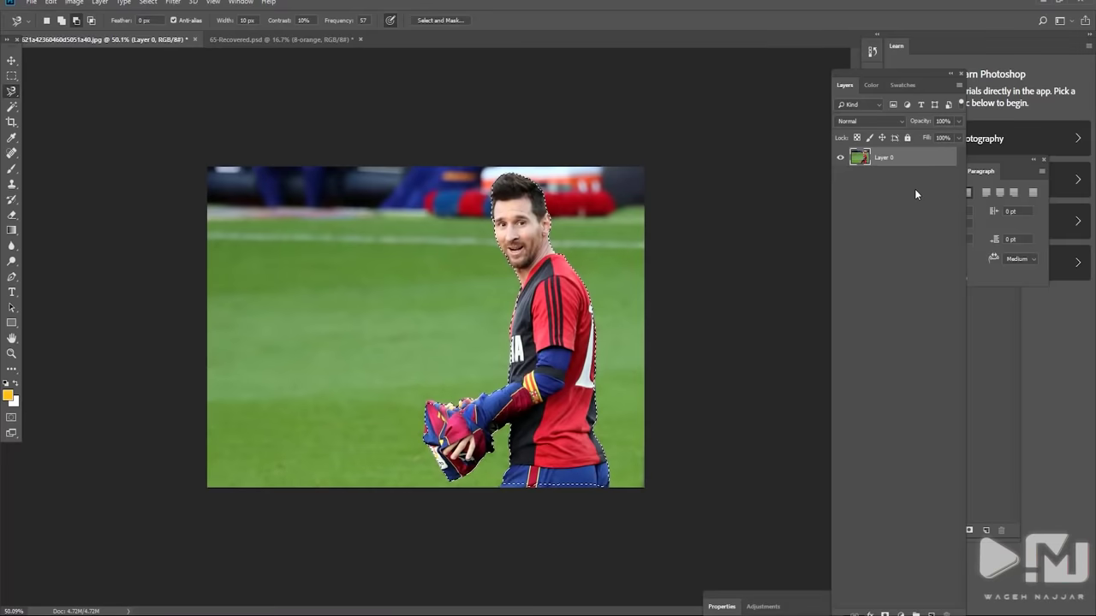
Invert the selection, delete the pitch background, deselect, and nudge the player slightly
{"action": "right_click", "coordinate": [570, 292]}
{"action": "left_click", "coordinate": [600, 287]}
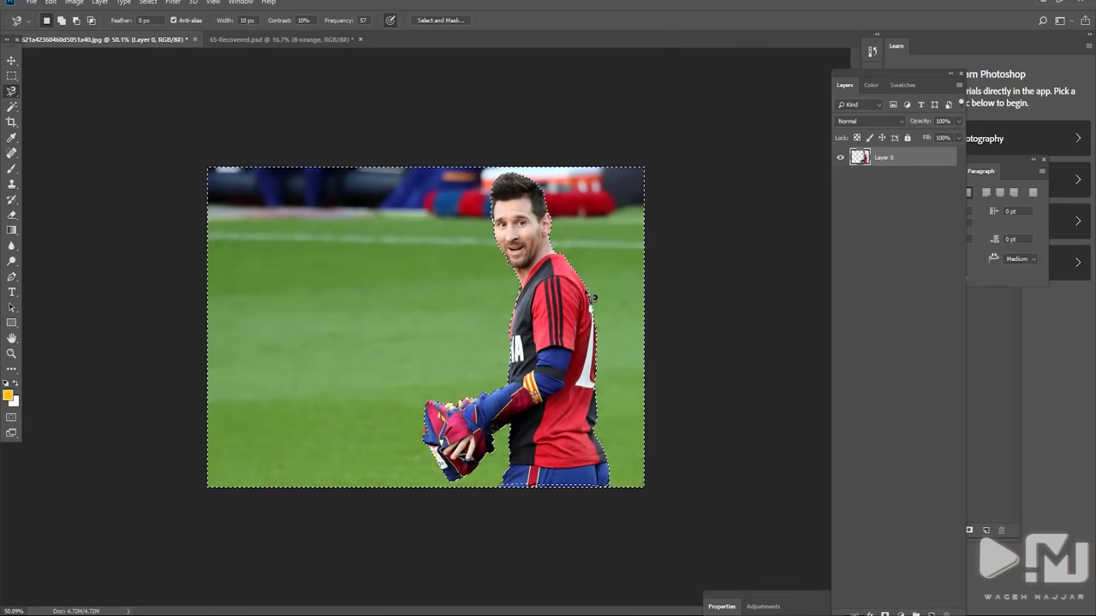
{"action": "key", "text": "Delete"}
{"action": "key", "text": "ctrl+d"}
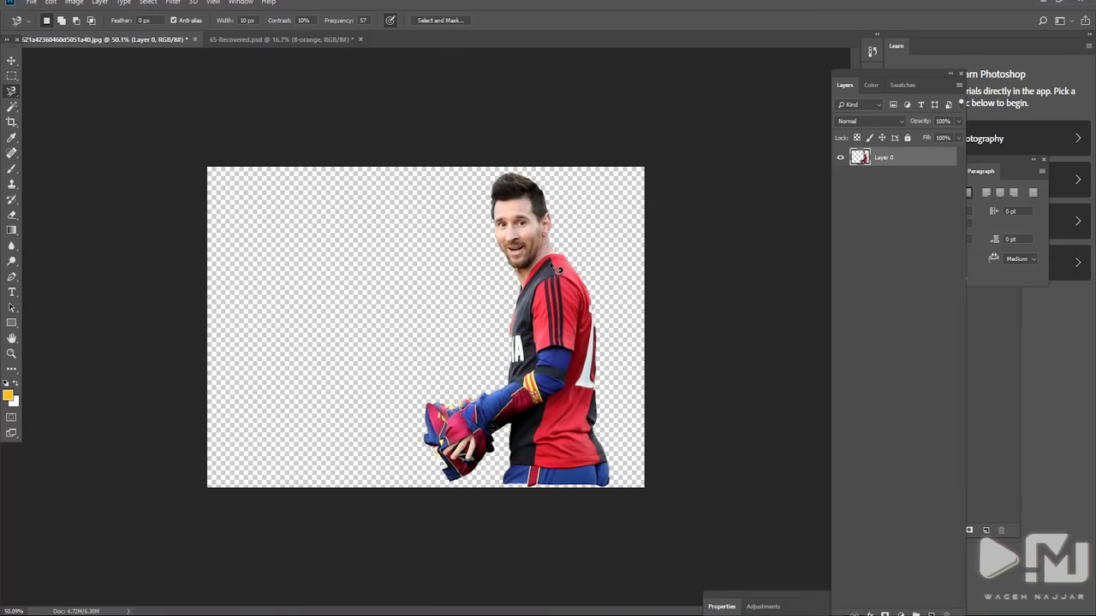
{"action": "left_click", "coordinate": [10, 57]}
{"action": "left_click_drag", "start_coordinate": [517, 282], "coordinate": [519, 287]}
Crop the canvas to a narrow portrait around the player
{"action": "left_click", "coordinate": [11, 121]}
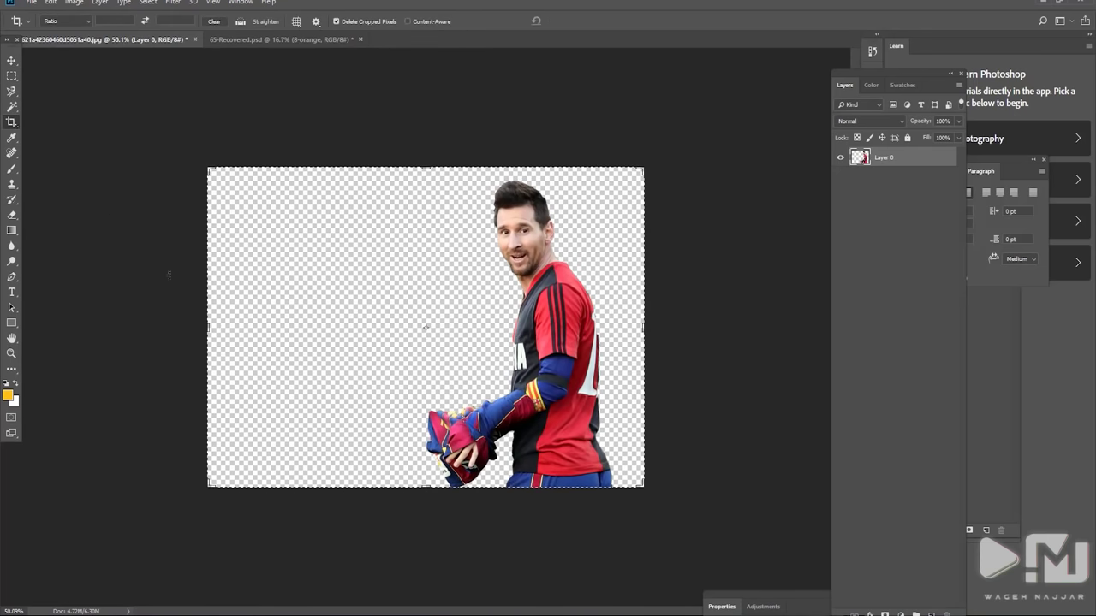
{"action": "left_click_drag", "start_coordinate": [210, 327], "coordinate": [345, 310]}
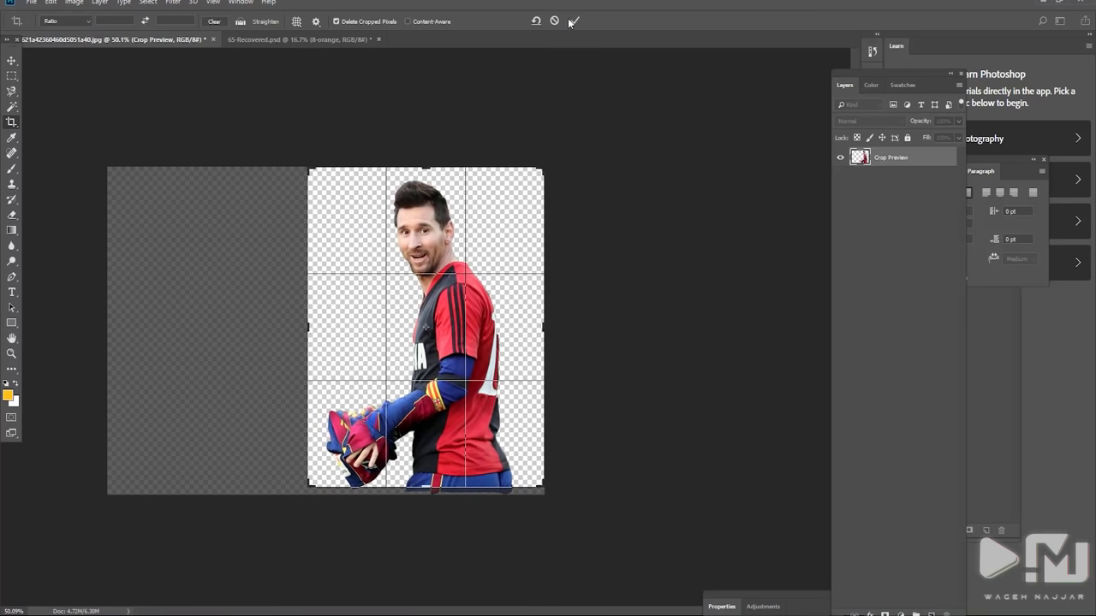
{"action": "key", "text": "Return"}
{"action": "left_click", "coordinate": [11, 59]}
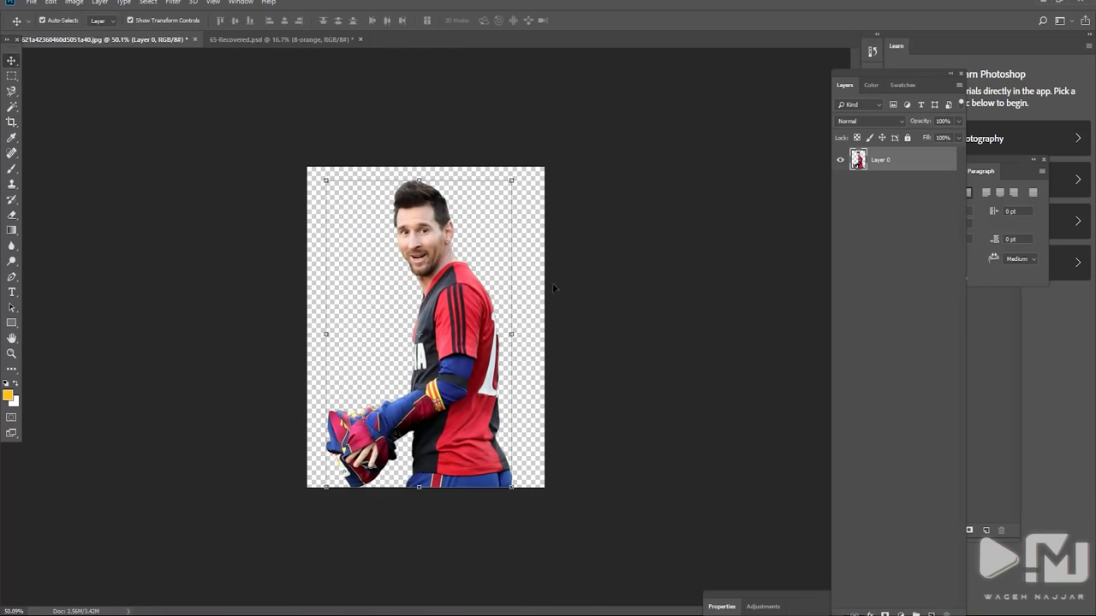
Add a thin white stroke outline around the player cutout
{"action": "left_click", "coordinate": [871, 607]}
{"action": "left_click", "coordinate": [890, 523]}
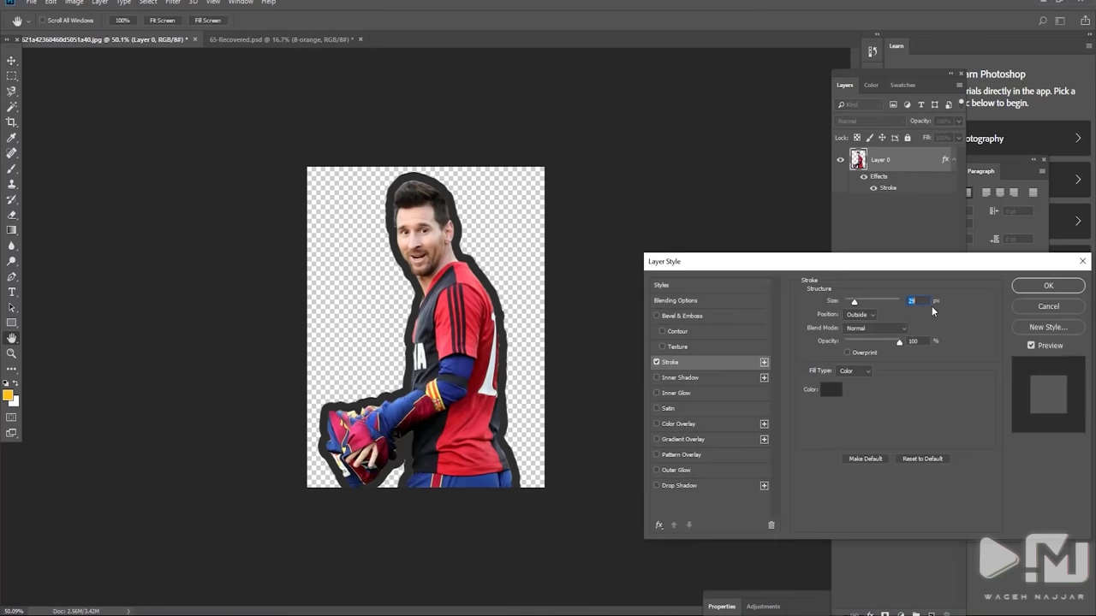
{"action": "left_click_drag", "start_coordinate": [862, 303], "coordinate": [848, 301]}
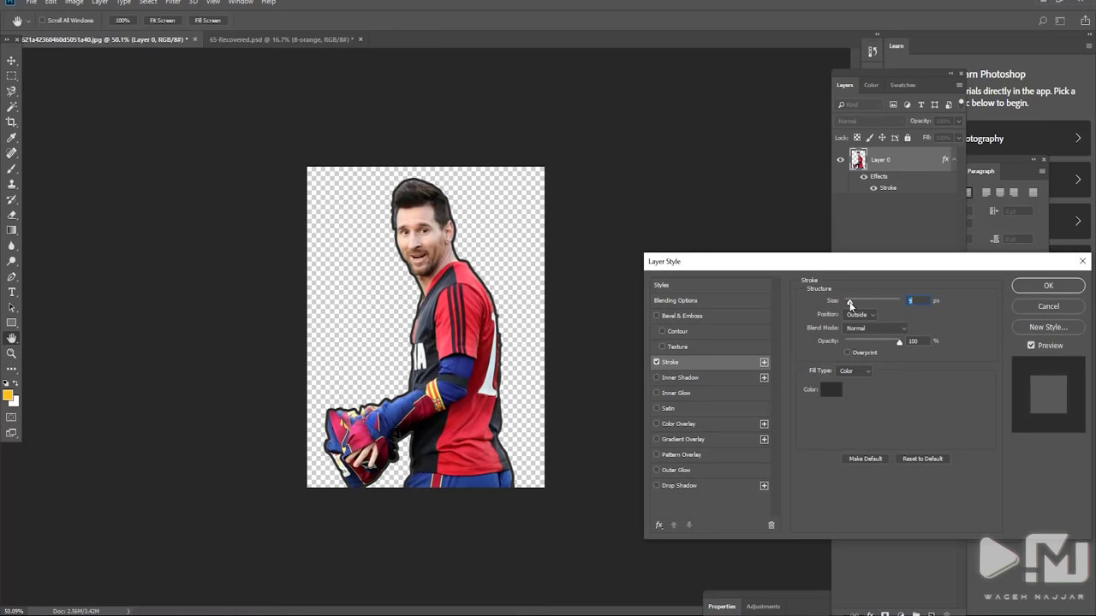
{"action": "left_click", "coordinate": [831, 390]}
{"action": "left_click", "coordinate": [633, 256]}
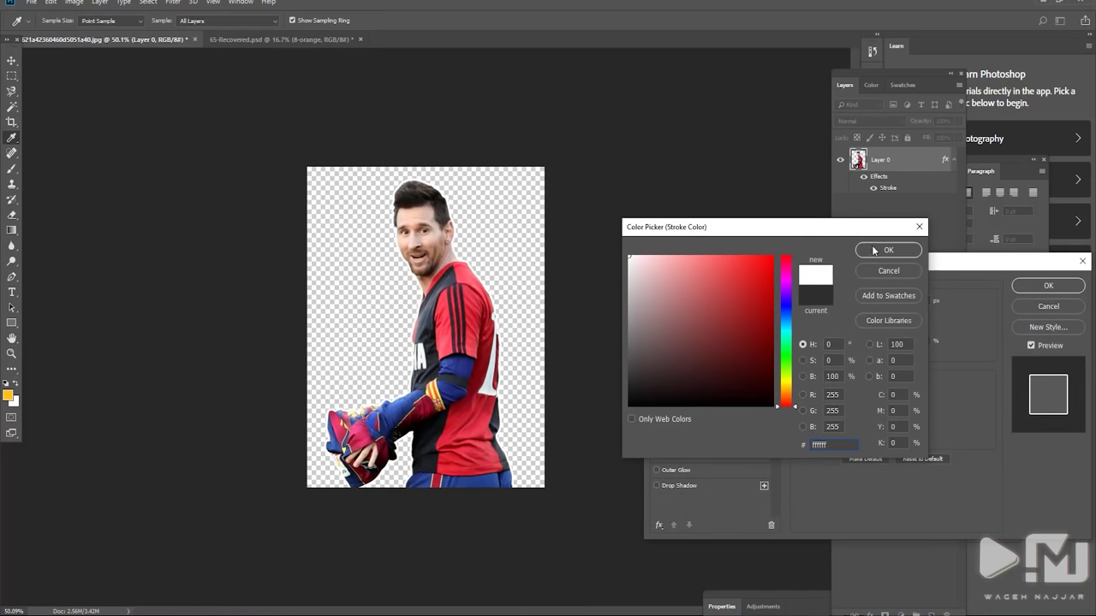
{"action": "left_click", "coordinate": [875, 249]}
{"action": "left_click", "coordinate": [1044, 285]}
Save a PNG copy named 'ص' in the Desktop's فيديو وثائقي folder
{"action": "left_click", "coordinate": [32, 2]}
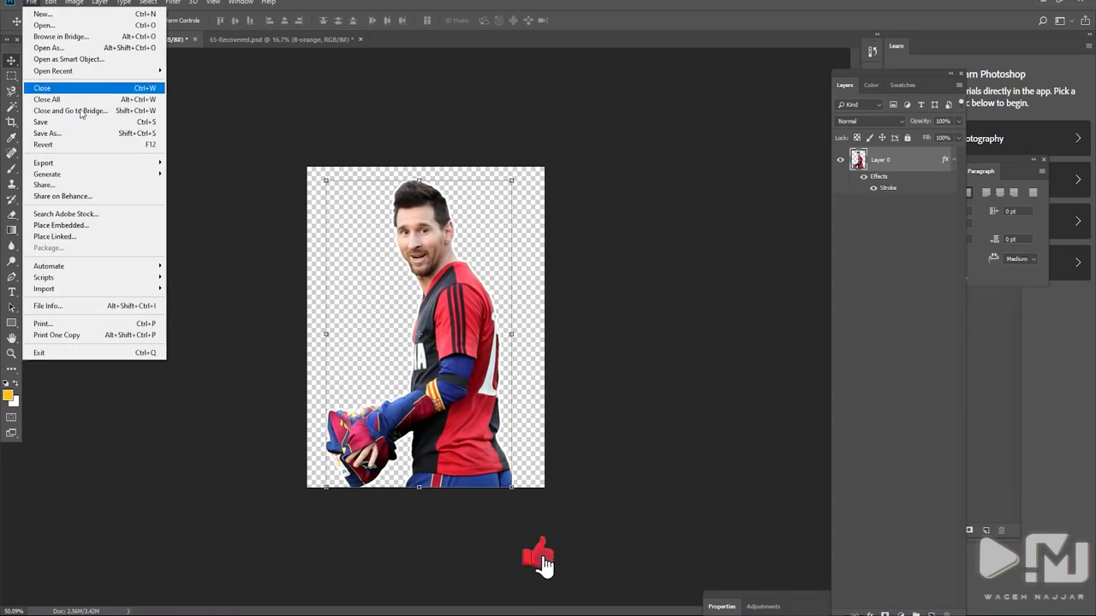
{"action": "left_click", "coordinate": [51, 131]}
{"action": "left_click", "coordinate": [430, 287]}
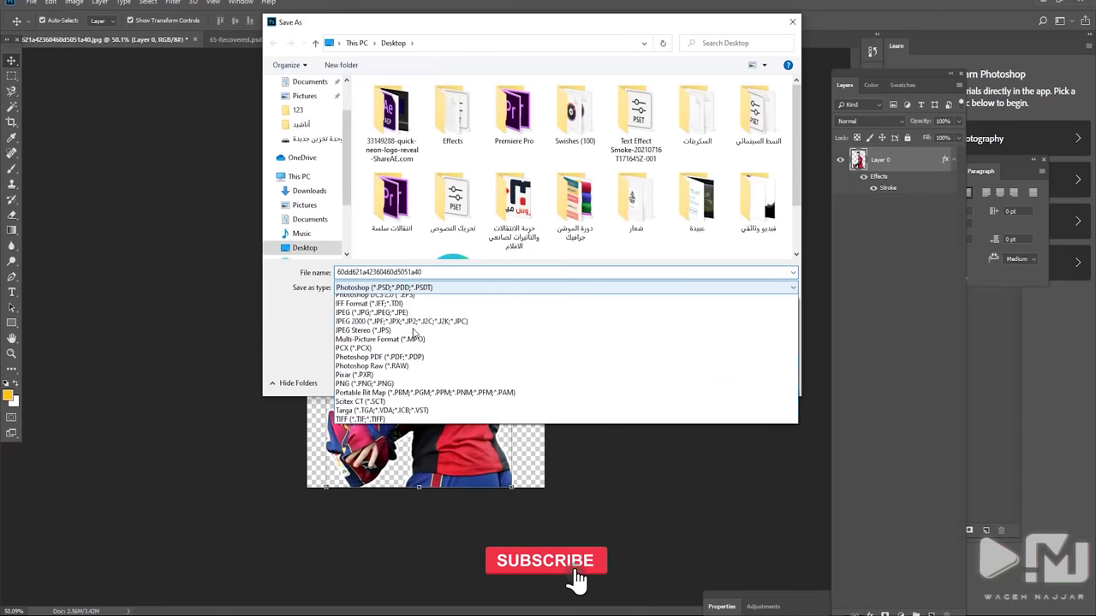
{"action": "left_click", "coordinate": [402, 457]}
{"action": "scroll", "coordinate": [304, 145], "scroll_direction": "up", "scroll_amount": 2}
{"action": "left_click", "coordinate": [311, 111]}
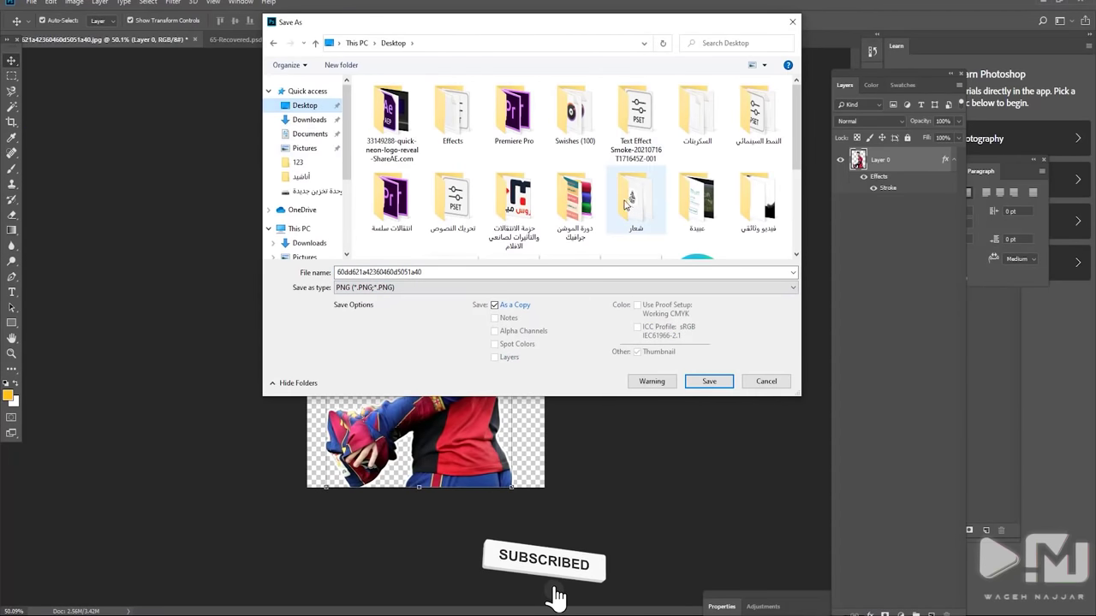
{"action": "double_click", "coordinate": [757, 201]}
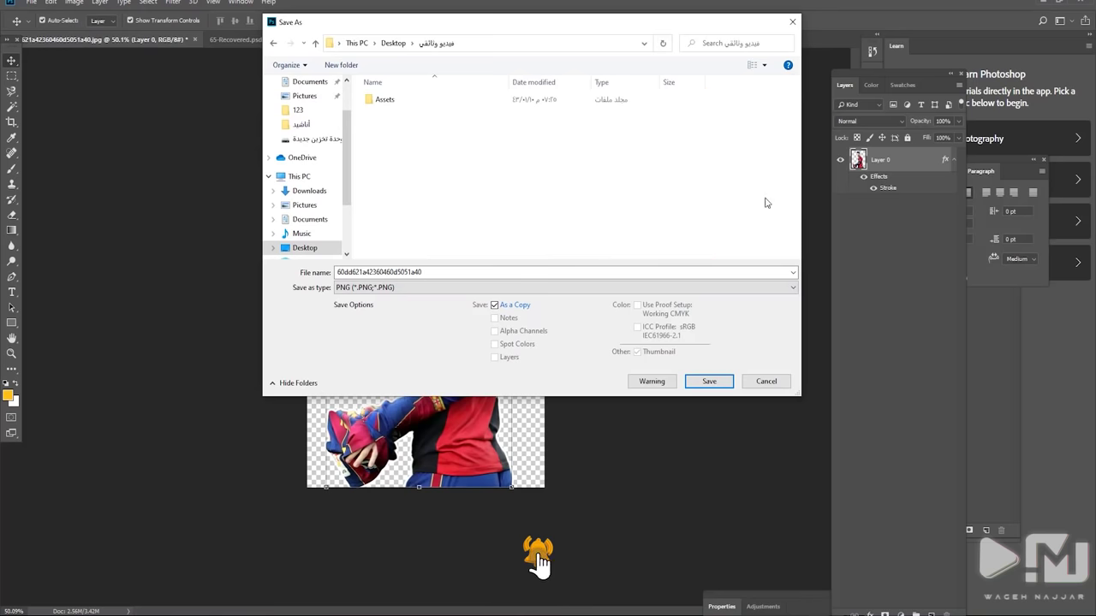
{"action": "double_click", "coordinate": [424, 272]}
{"action": "type", "text": "ص"}
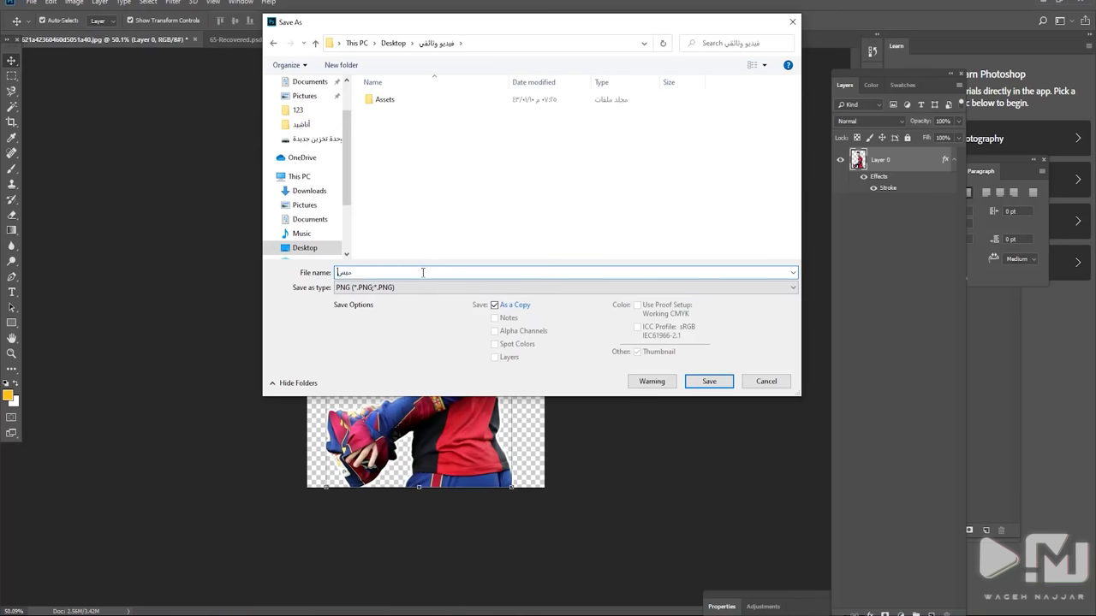
{"action": "left_click", "coordinate": [709, 381]}
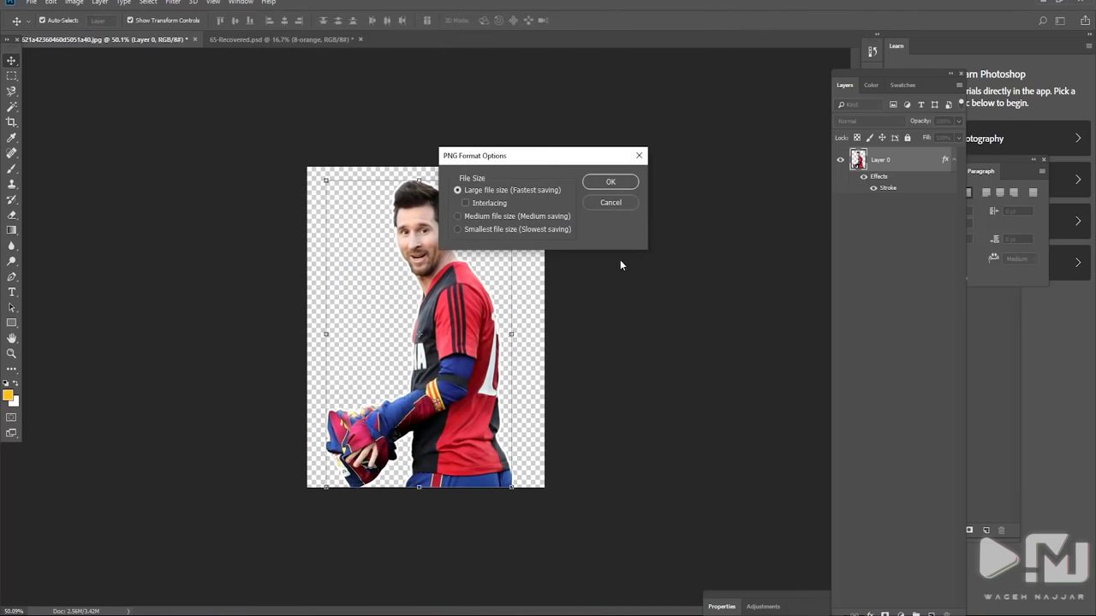
{"action": "left_click", "coordinate": [615, 181]}
Drag the player PNG from the assets folder onto track V4 in Premiere
{"action": "left_click", "coordinate": [1038, 19]}
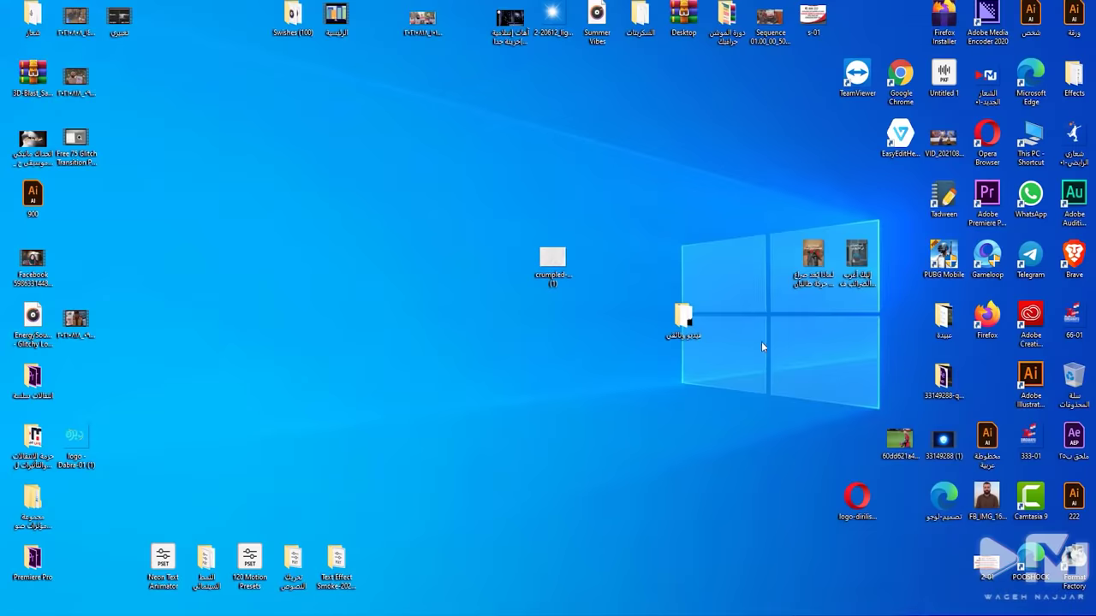
{"action": "double_click", "coordinate": [687, 314]}
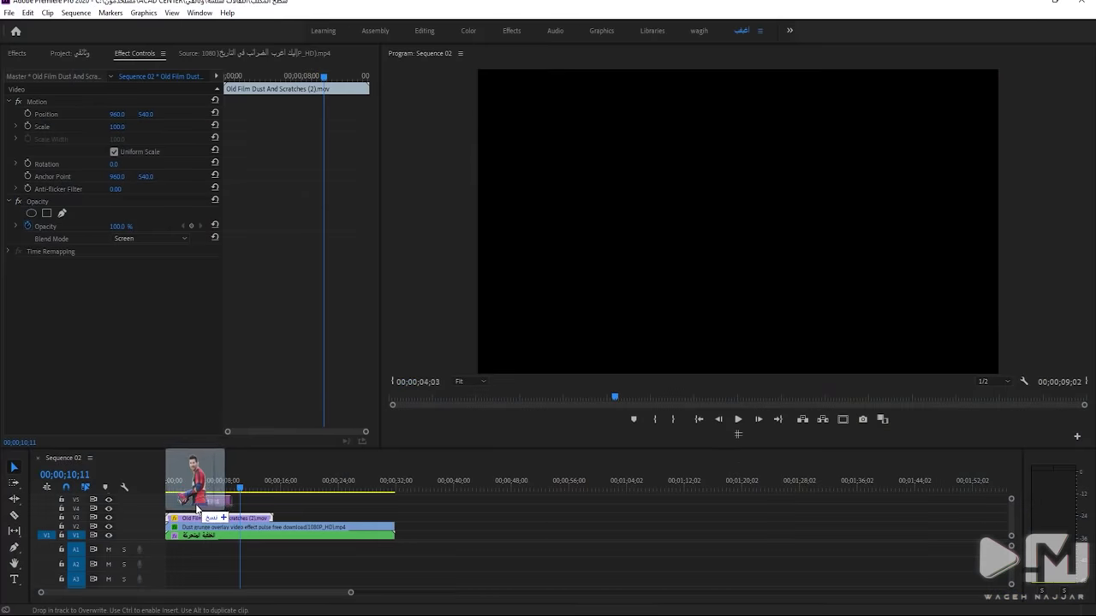
{"action": "mouse_move", "coordinate": [176, 223]}
{"action": "left_mouse_down"}
{"action": "mouse_move", "coordinate": [224, 508]}
{"action": "mouse_move", "coordinate": [347, 508]}
{"action": "left_mouse_up"}
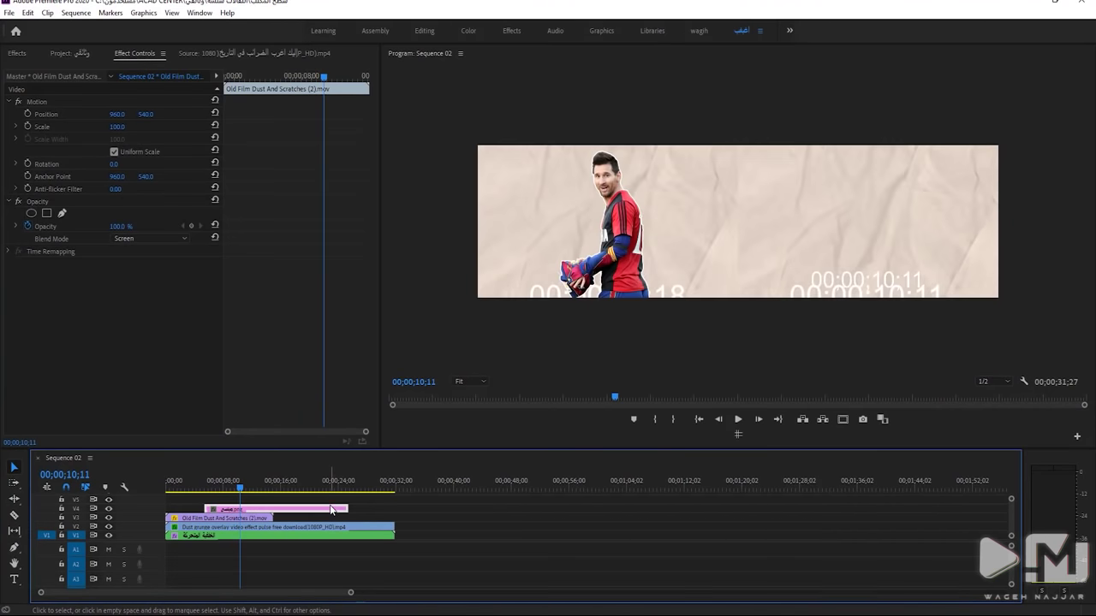
Keyframe the player's Position X sliding from off-screen right to 1272, then preview it
{"action": "mouse_move", "coordinate": [118, 115]}
{"action": "left_mouse_down"}
{"action": "mouse_move", "coordinate": [94, 115]}
{"action": "mouse_move", "coordinate": [154, 115]}
{"action": "left_mouse_up"}
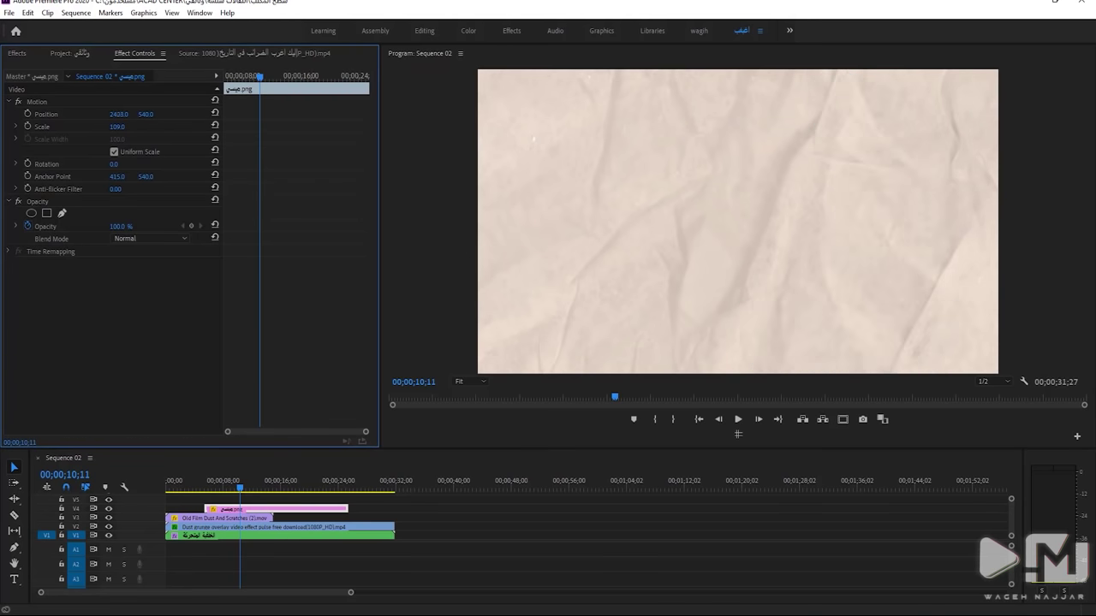
{"action": "left_click", "coordinate": [27, 114]}
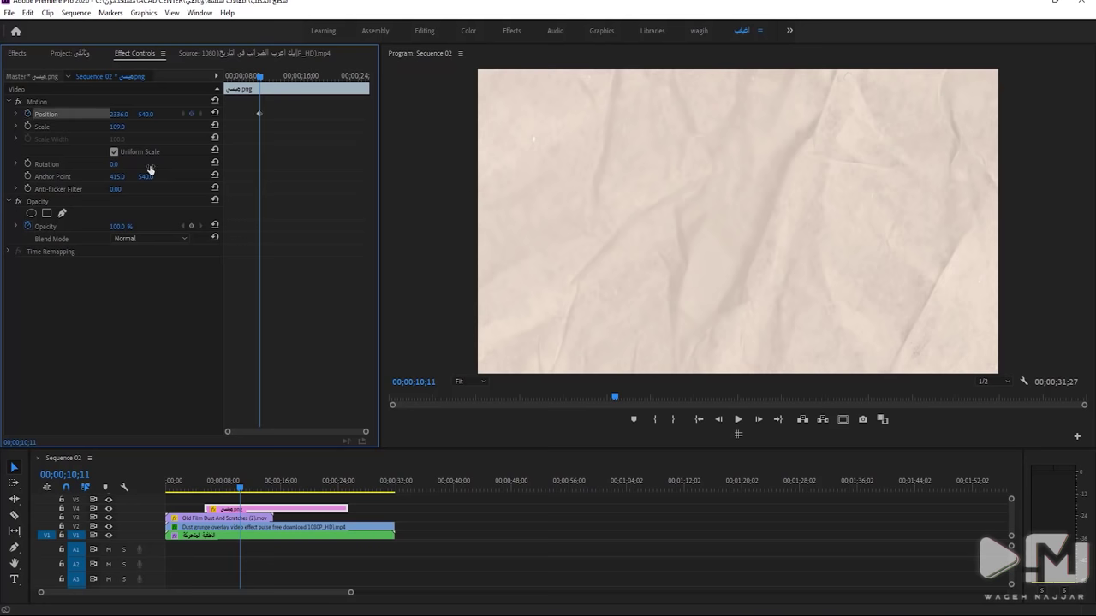
{"action": "left_click_drag", "start_coordinate": [260, 113], "coordinate": [230, 113]}
{"action": "left_click_drag", "start_coordinate": [118, 114], "coordinate": [156, 109]}
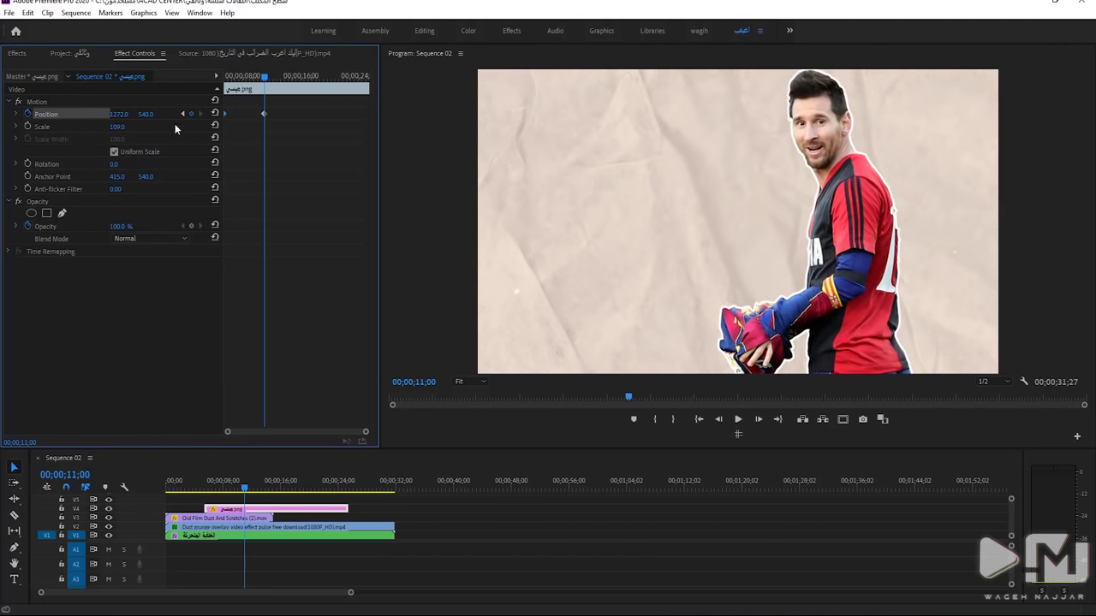
{"action": "left_click_drag", "start_coordinate": [224, 485], "coordinate": [206, 486]}
{"action": "key", "text": "space"}
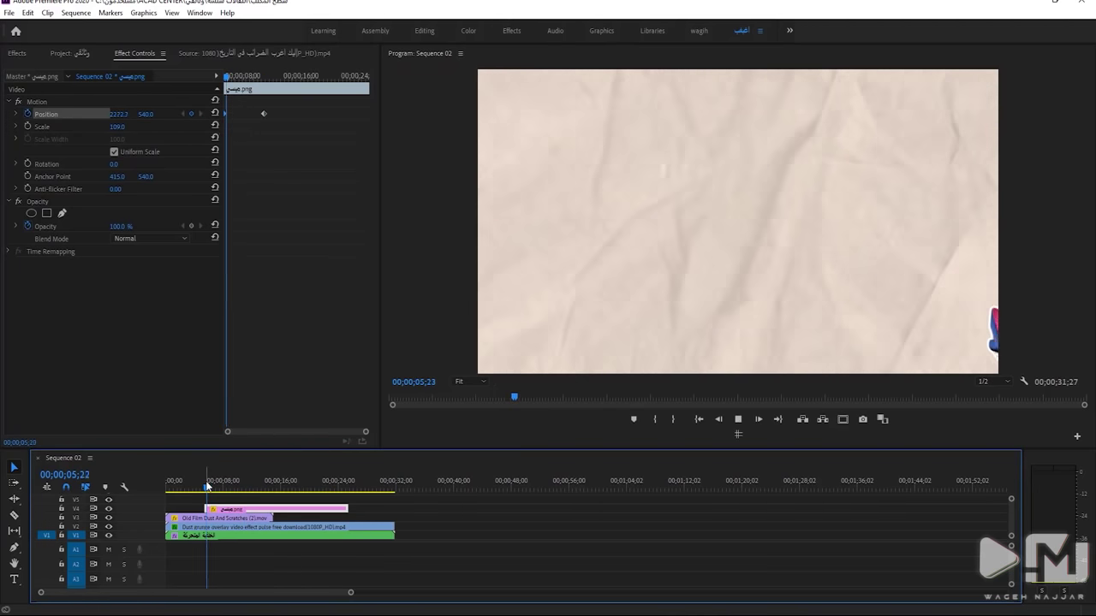
{"action": "key", "text": "space"}
Move the V4 player clip earlier in the sequence and replay from the start
{"action": "left_click", "coordinate": [239, 111]}
{"action": "key", "text": "space"}
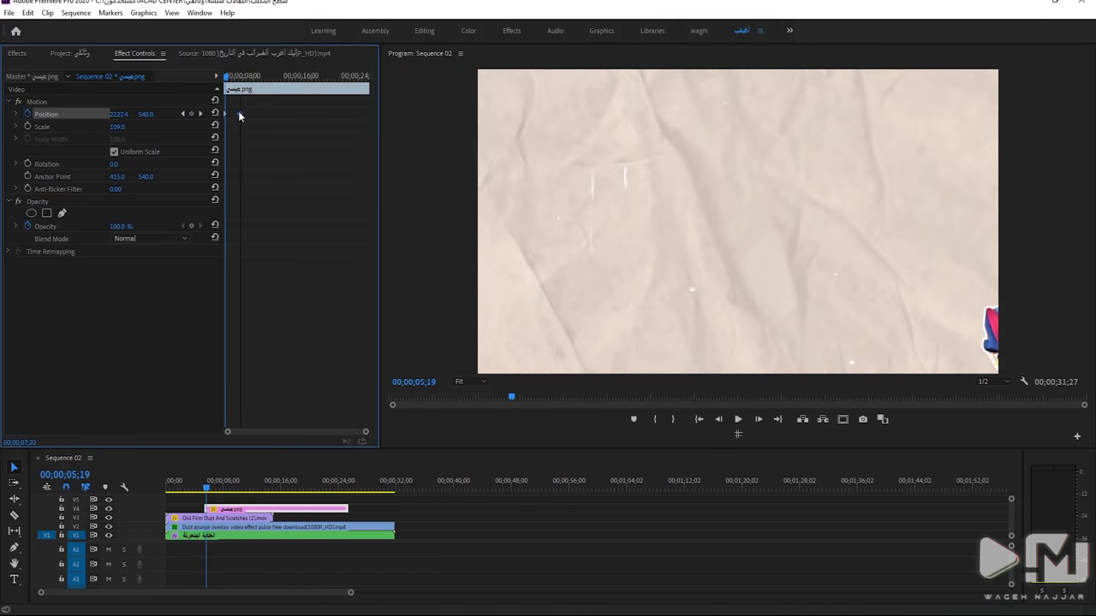
{"action": "left_click", "coordinate": [211, 511]}
{"action": "left_click_drag", "start_coordinate": [212, 511], "coordinate": [183, 510]}
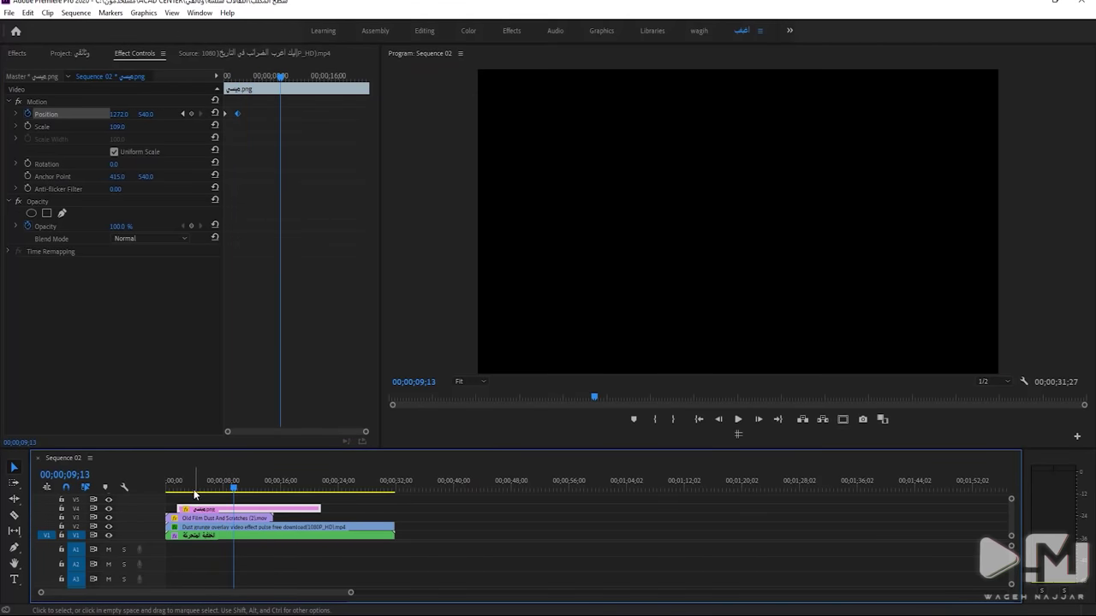
{"action": "left_click", "coordinate": [178, 487]}
{"action": "key", "text": "space"}
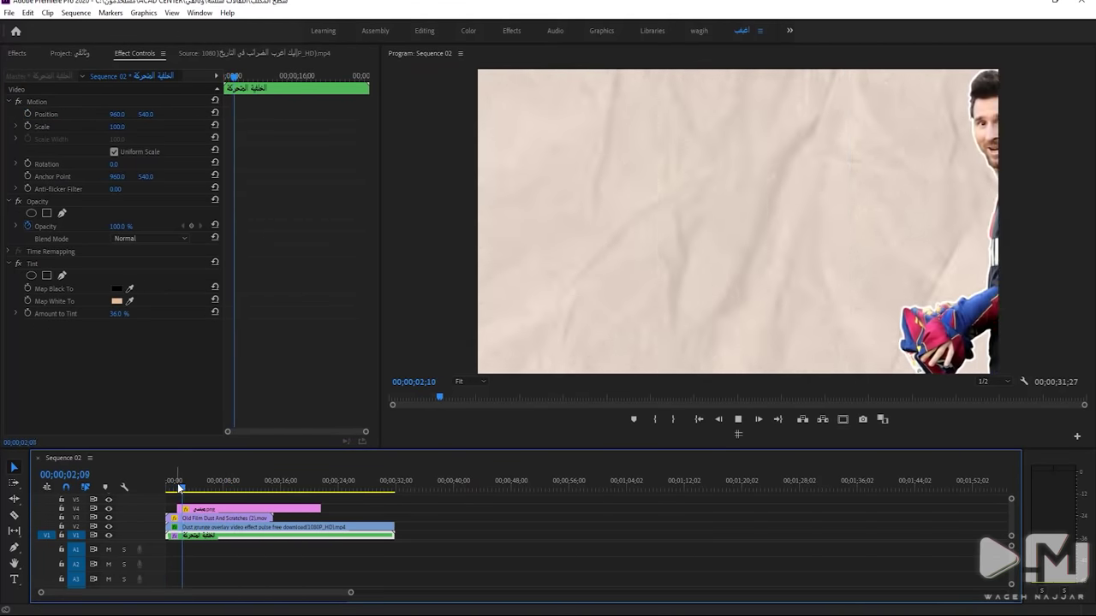
Apply Ease Out temporal interpolation to the player's Position keyframe
{"action": "left_click", "coordinate": [196, 511]}
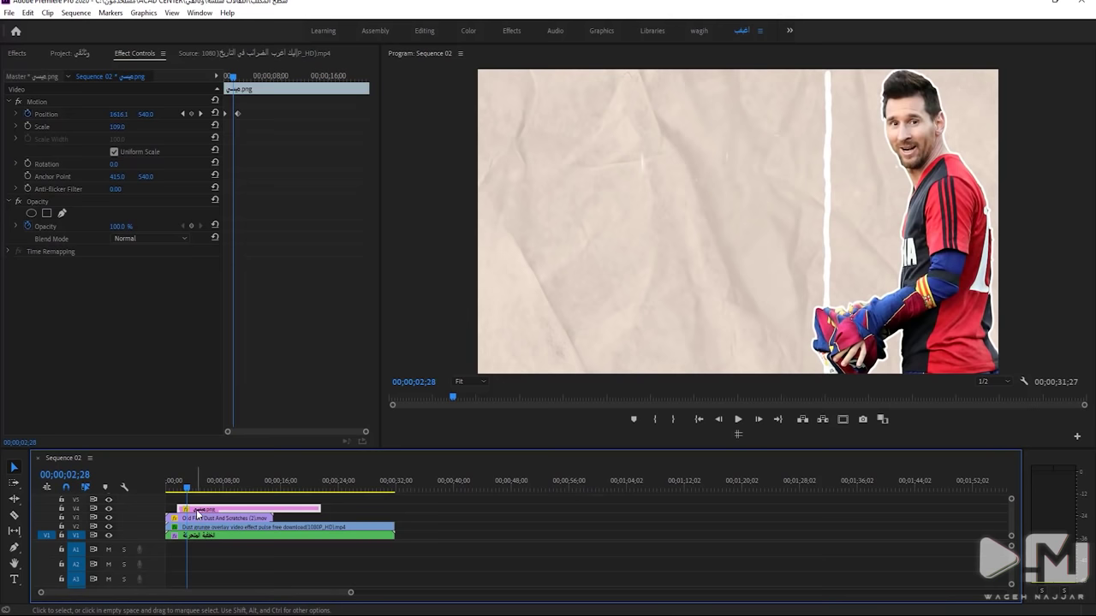
{"action": "right_click", "coordinate": [237, 114]}
{"action": "left_click", "coordinate": [270, 196]}
{"action": "right_click", "coordinate": [237, 114]}
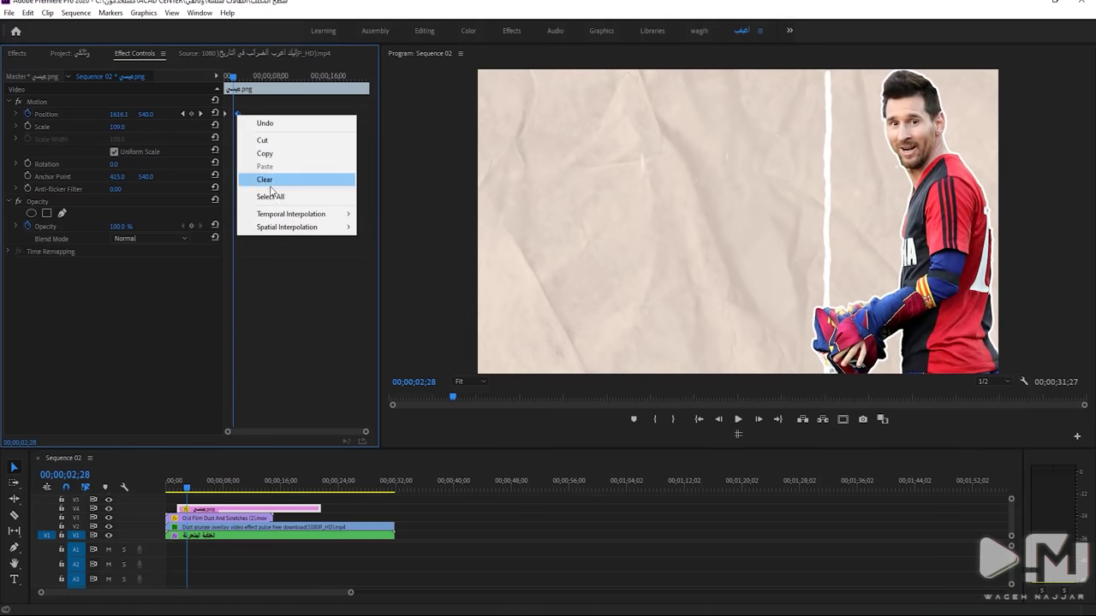
{"action": "mouse_move", "coordinate": [271, 214]}
{"action": "left_click", "coordinate": [384, 286]}
{"action": "right_click", "coordinate": [237, 114]}
{"action": "mouse_move", "coordinate": [271, 214]}
{"action": "left_click", "coordinate": [374, 297]}
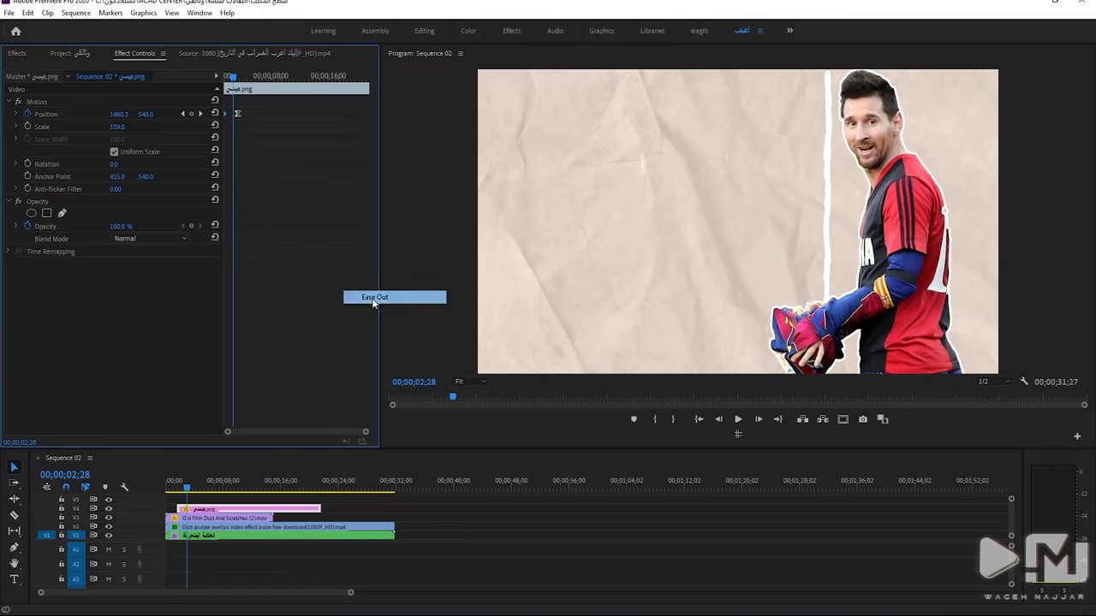
Steepen the Position velocity curve for a faster start and preview the eased slide-in
{"action": "left_click", "coordinate": [17, 115]}
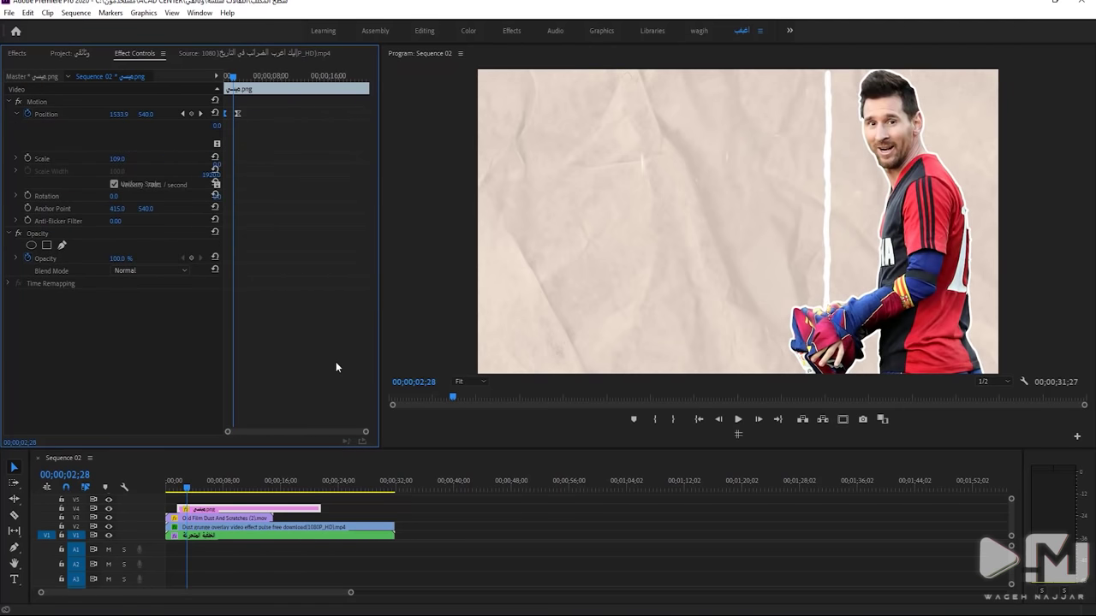
{"action": "left_click_drag", "start_coordinate": [361, 426], "coordinate": [286, 432]}
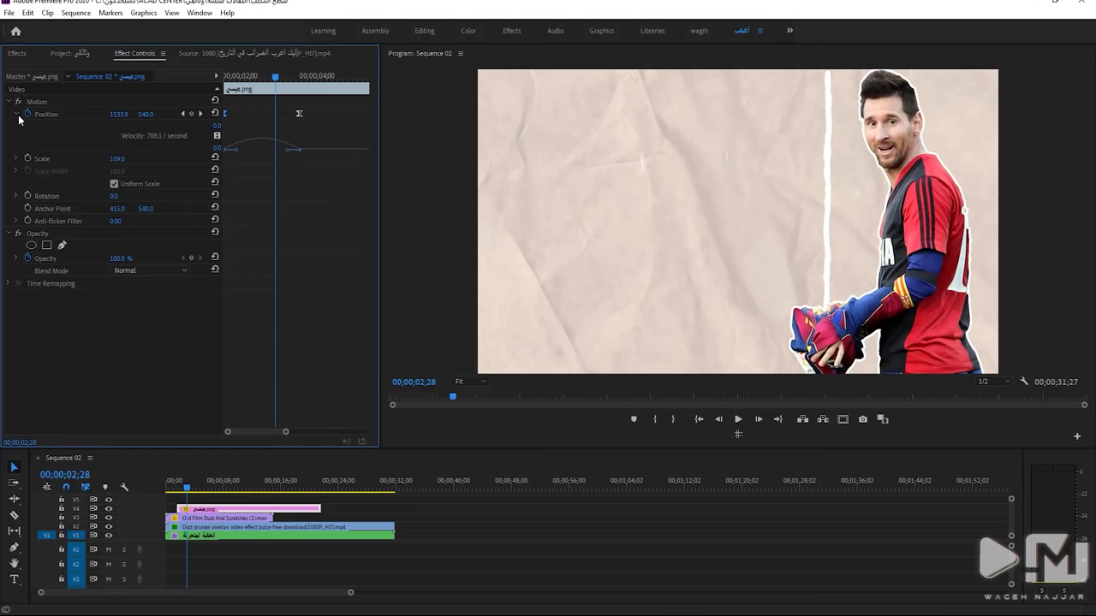
{"action": "left_click_drag", "start_coordinate": [289, 152], "coordinate": [257, 154]}
{"action": "left_click", "coordinate": [192, 497]}
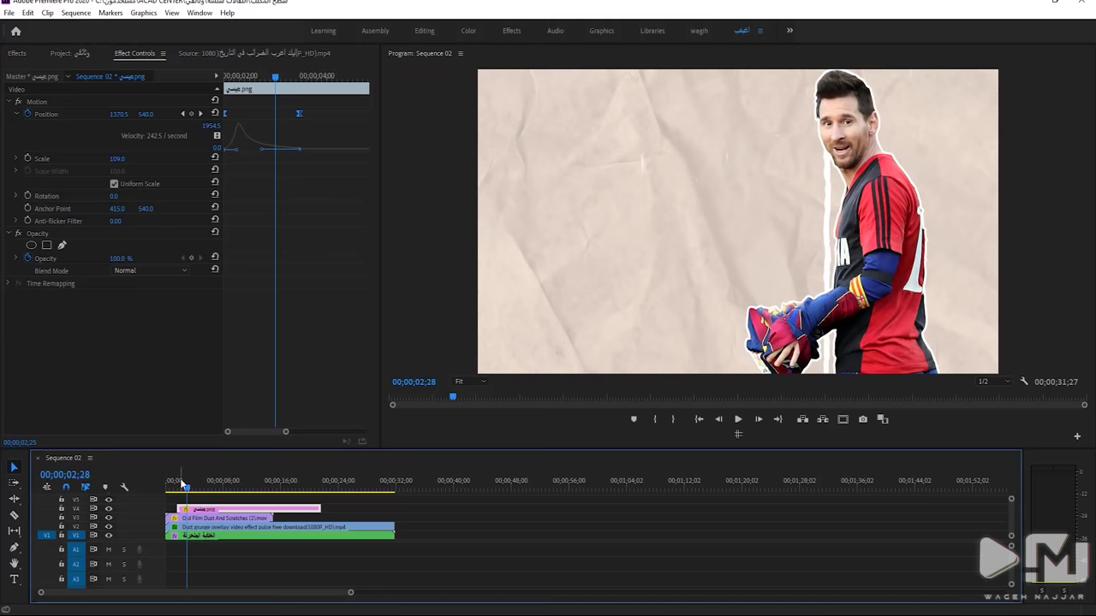
{"action": "key", "text": "space"}
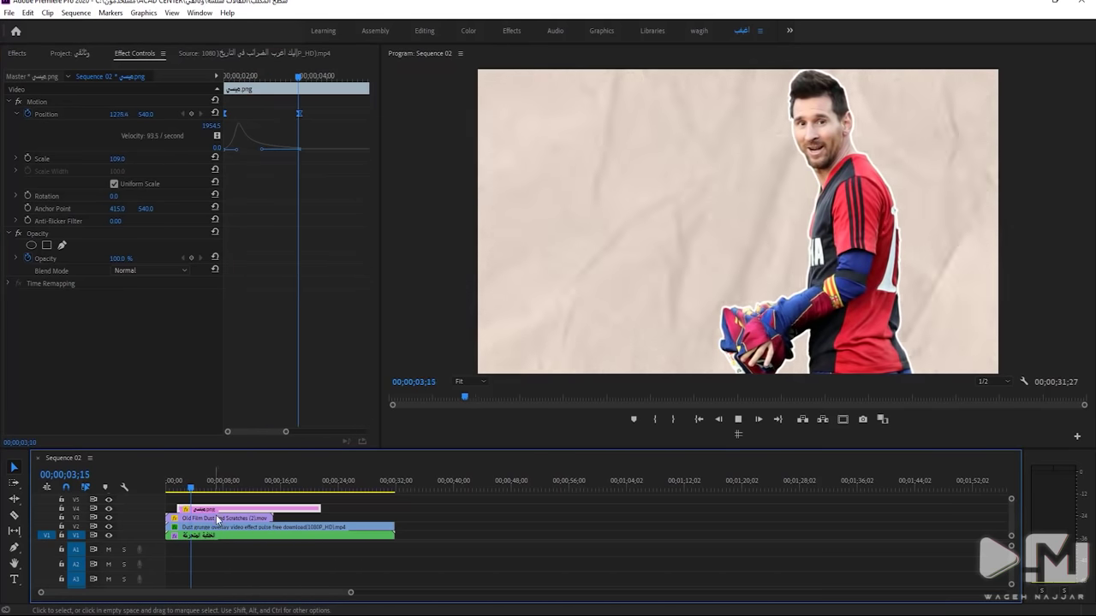
Delete the Old Film Dust And Scratches clip from V3
{"action": "key", "text": "space"}
{"action": "left_click", "coordinate": [215, 518]}
{"action": "key", "text": "Delete"}
Search the Effects panel for 'tint' and apply Tint to the V4 player clip
{"action": "key", "text": "shift+7"}
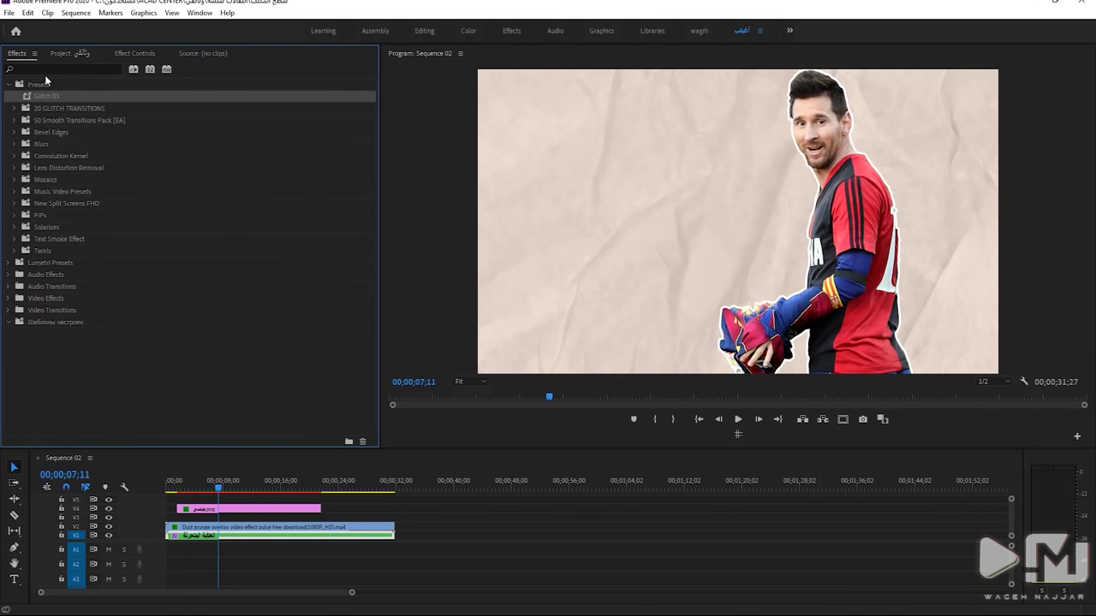
{"action": "left_click", "coordinate": [10, 85]}
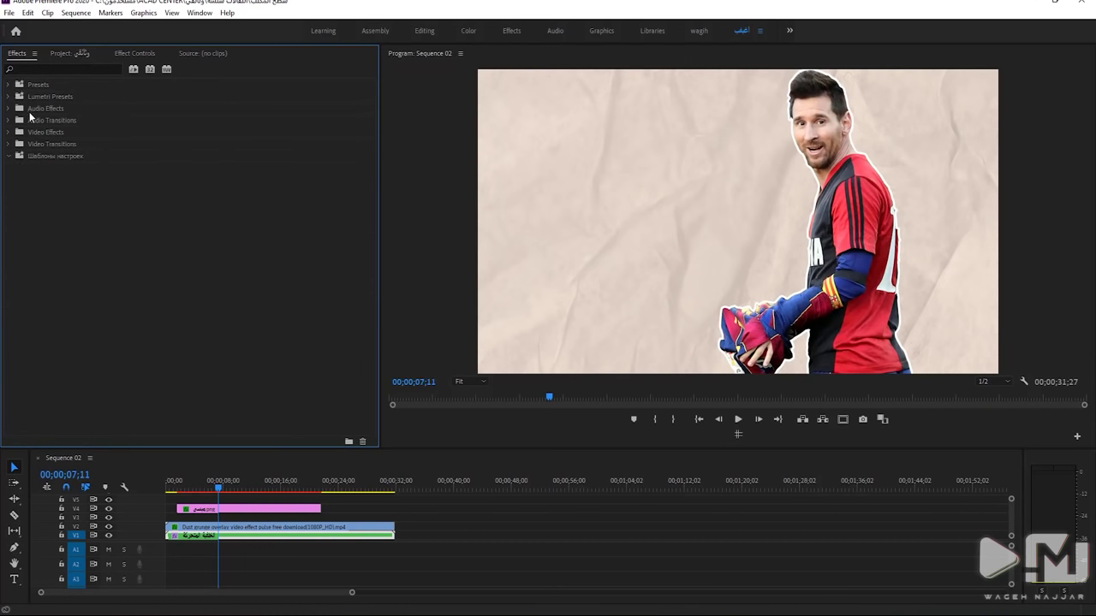
{"action": "left_click", "coordinate": [53, 59]}
{"action": "left_click", "coordinate": [14, 54]}
{"action": "left_click", "coordinate": [74, 69]}
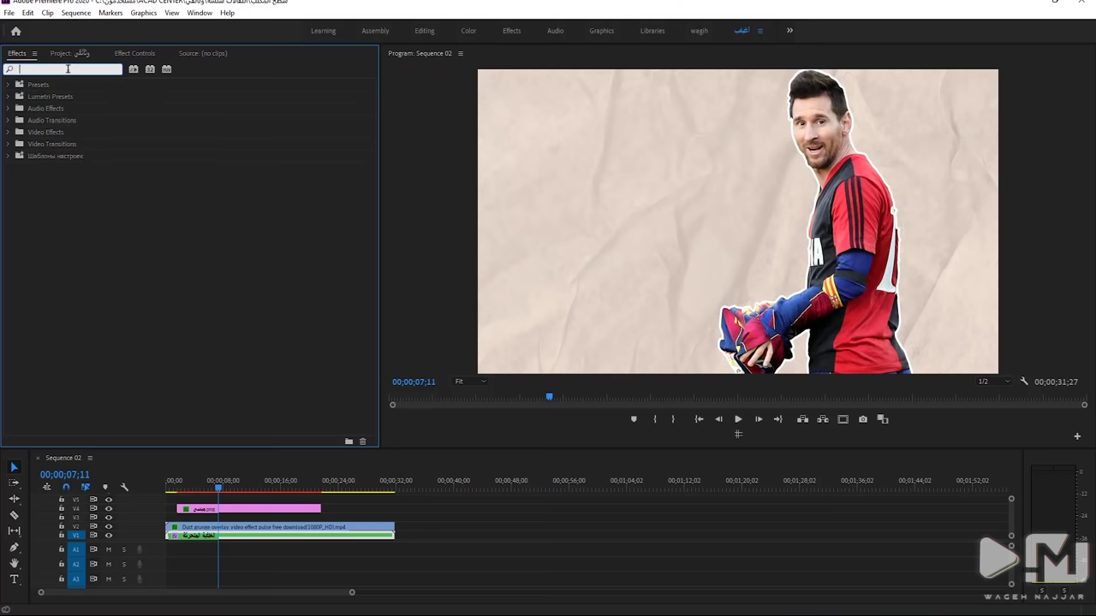
{"action": "type", "text": "tint"}
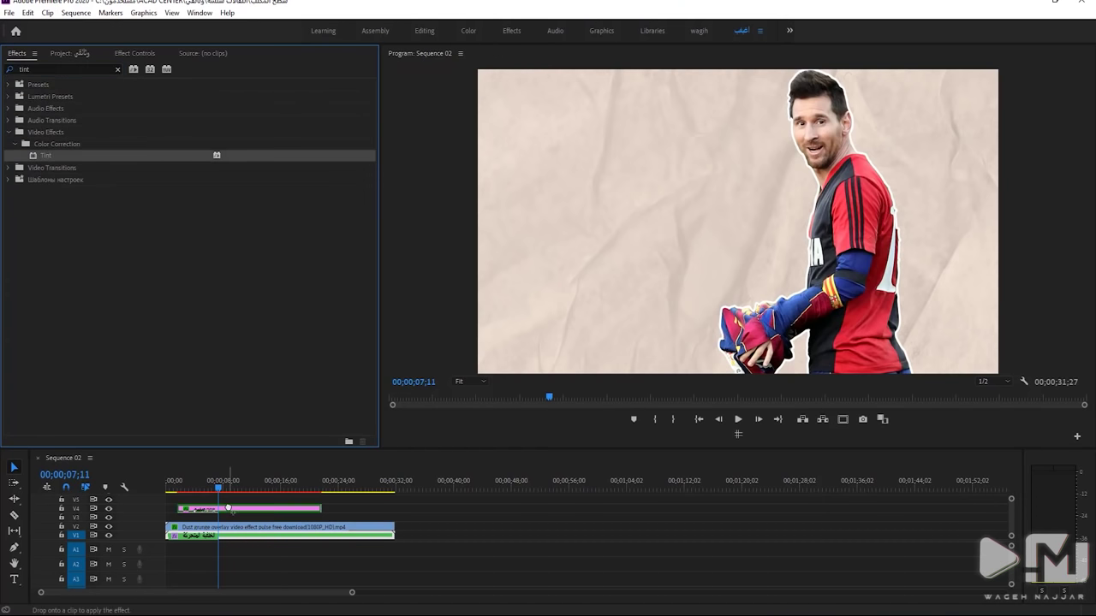
{"action": "left_click_drag", "start_coordinate": [46, 157], "coordinate": [231, 510]}
Lower the Tint Amount to Tint to 62% and preview the tinted slide-in
{"action": "left_click", "coordinate": [136, 53]}
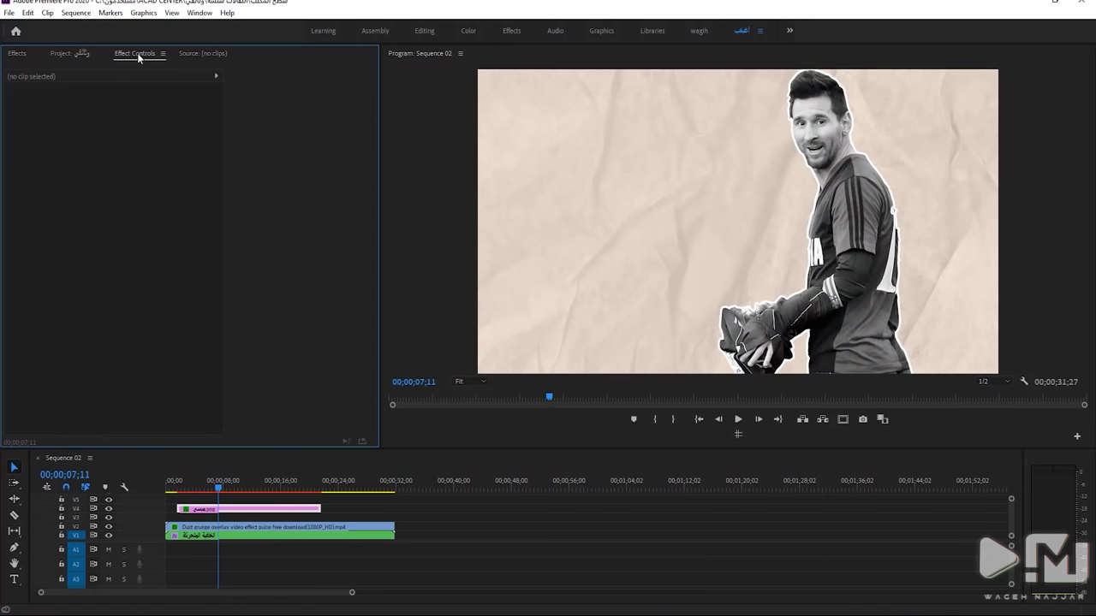
{"action": "left_click", "coordinate": [237, 508]}
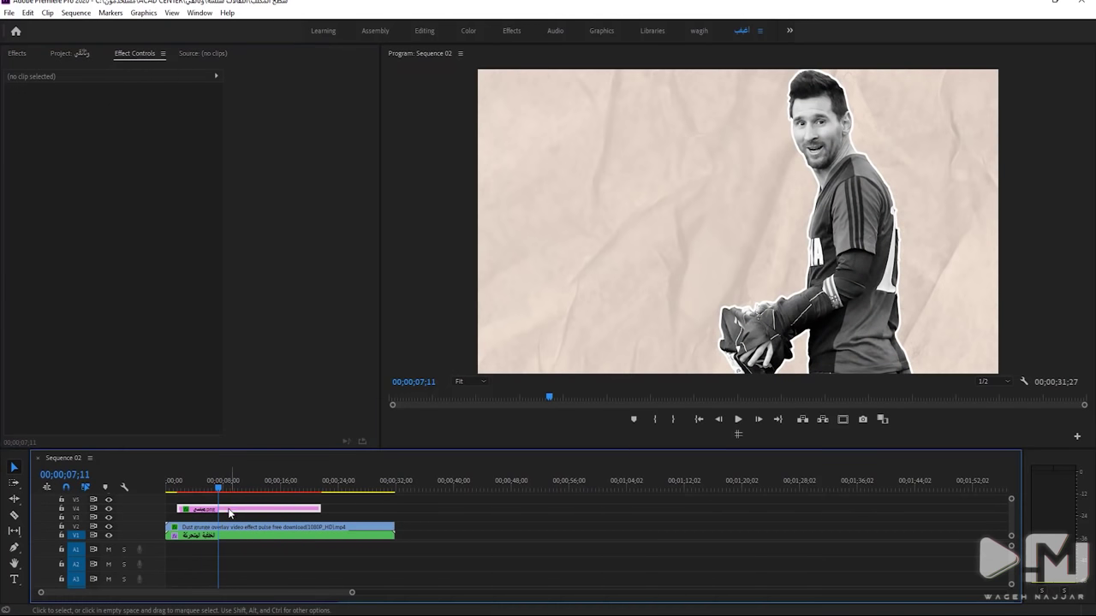
{"action": "scroll", "coordinate": [147, 389], "scroll_direction": "down", "scroll_amount": 2}
{"action": "left_click_drag", "start_coordinate": [122, 404], "coordinate": [83, 404]}
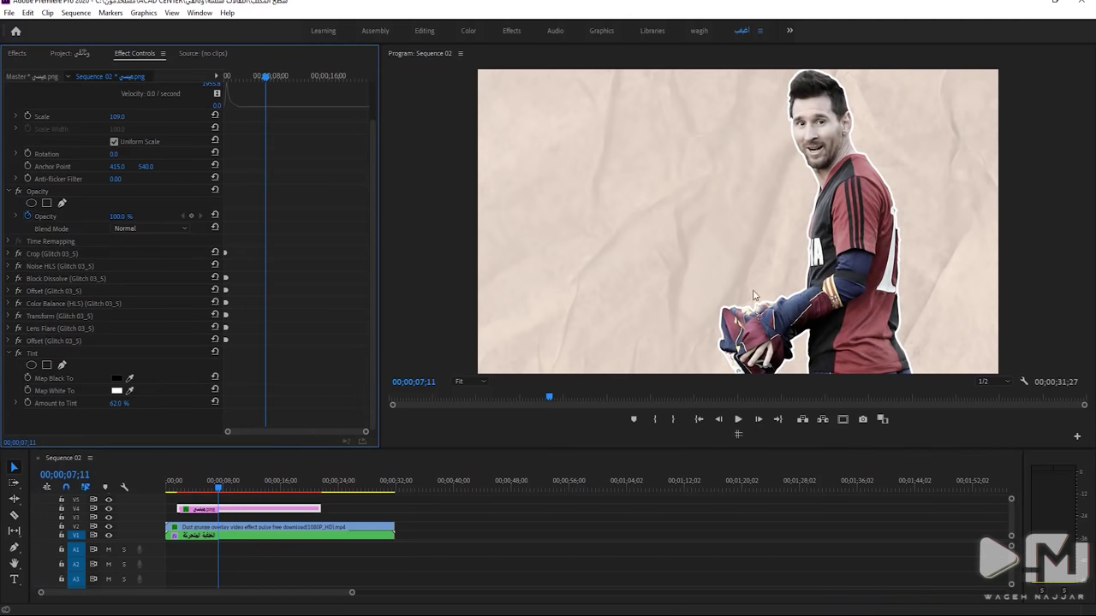
{"action": "left_click", "coordinate": [177, 487]}
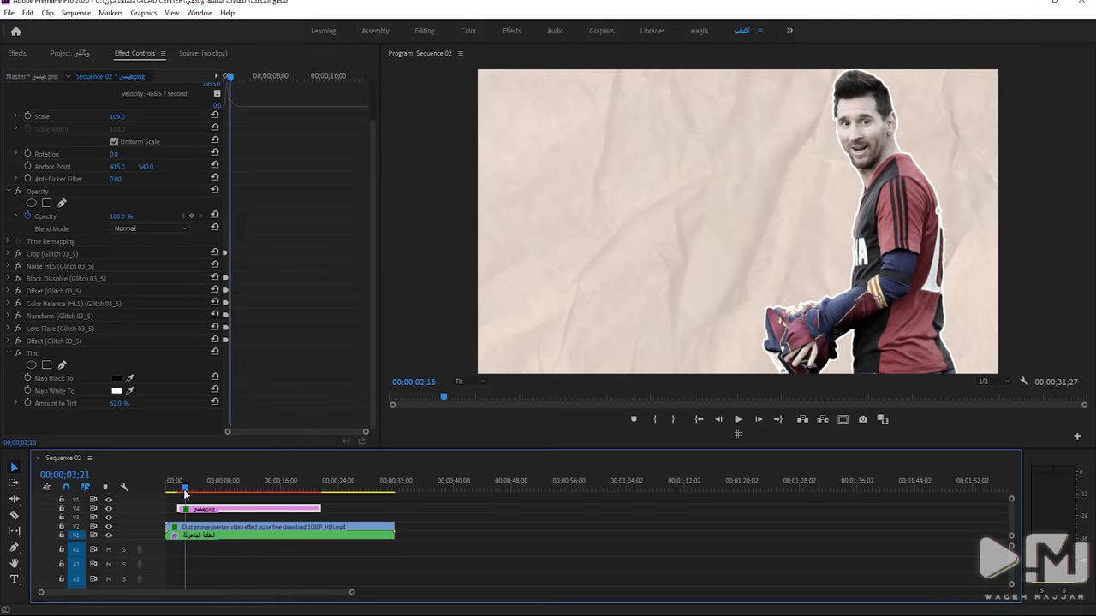
{"action": "key", "text": "space"}
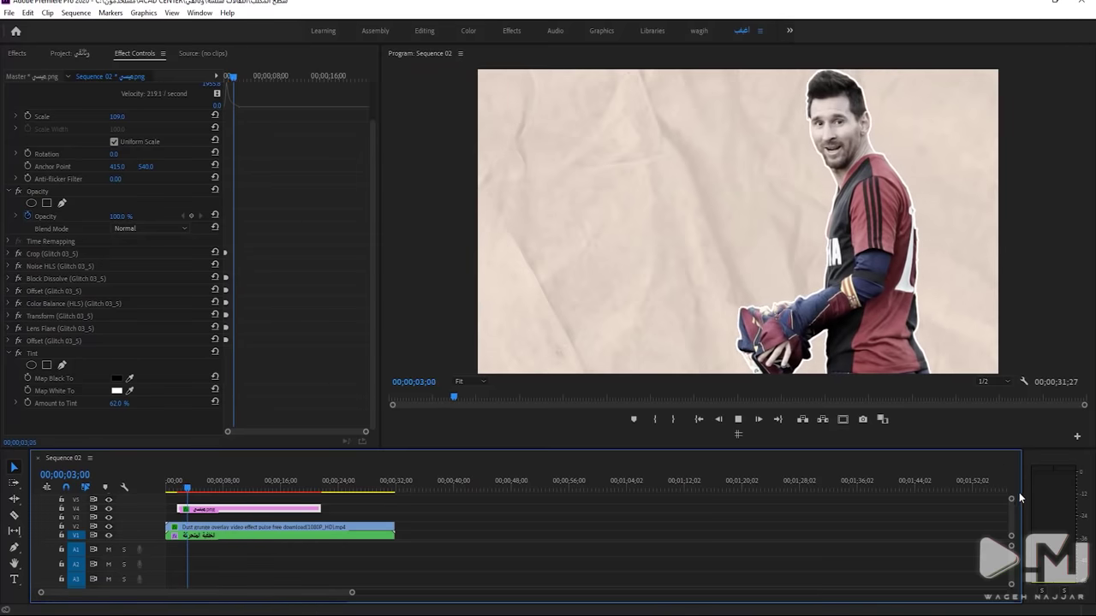
{"action": "key", "text": "space"}
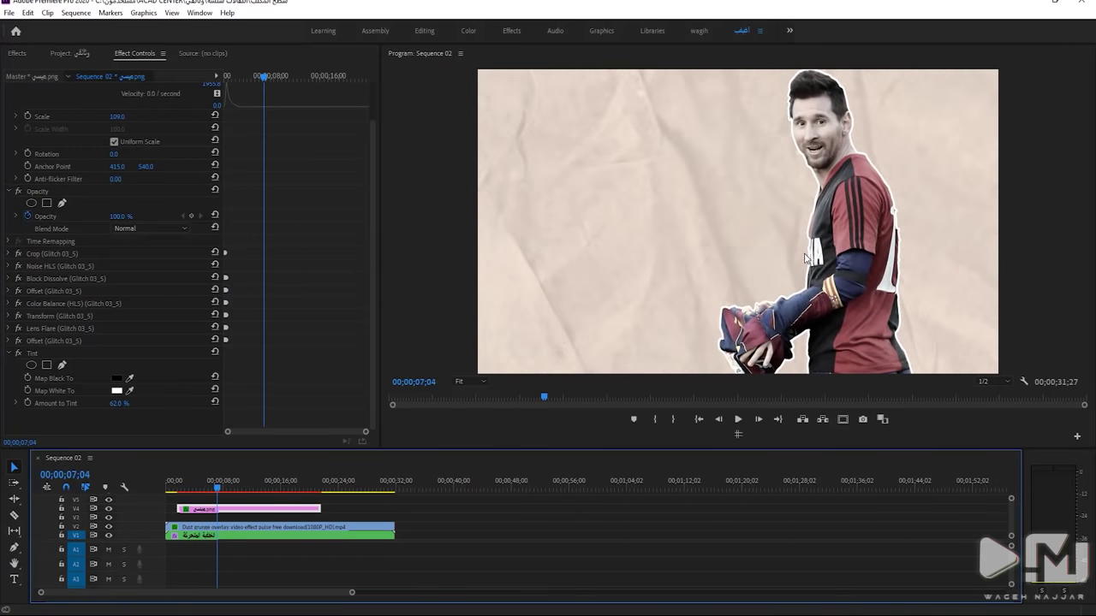
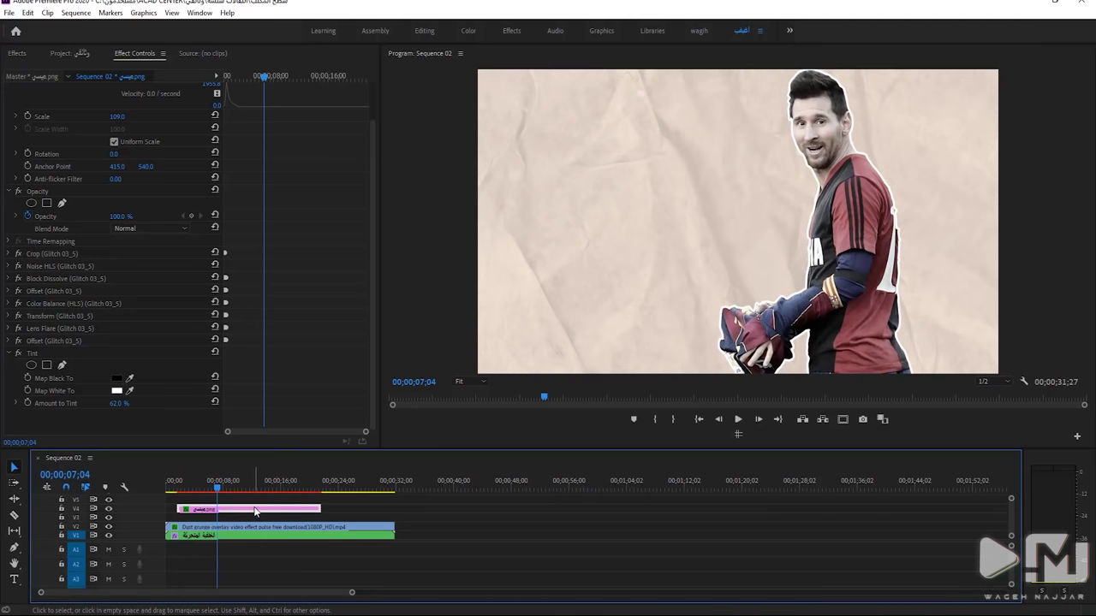
Alt-drag a copy of the Messi clip to V3 later in the timeline, then zoom in on its keyframes
{"action": "left_click_drag", "start_coordinate": [255, 511], "coordinate": [612, 517], "text": "alt"}
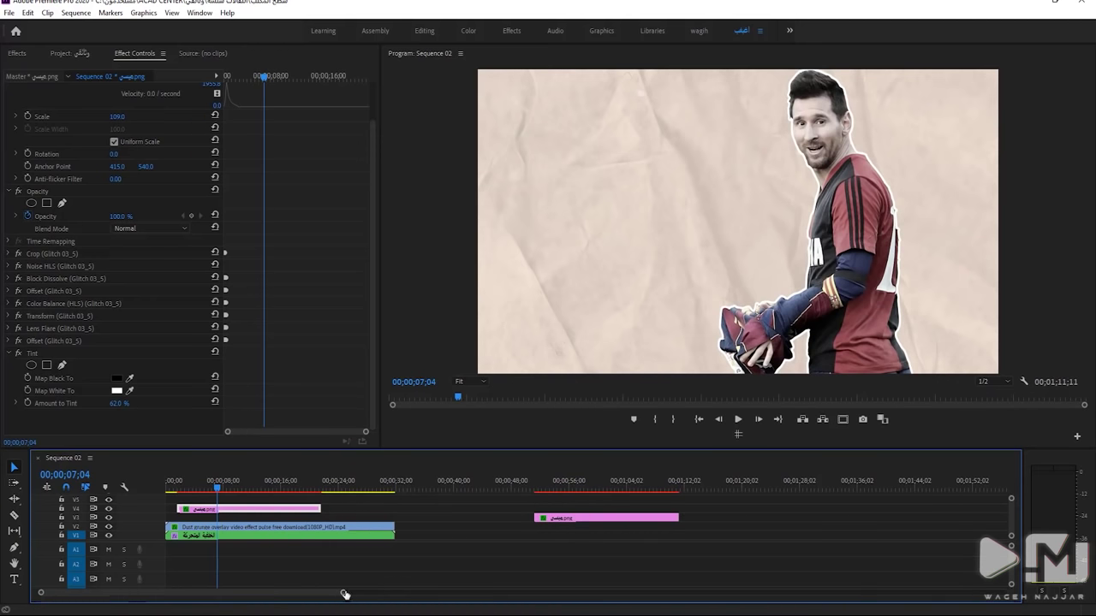
{"action": "left_click_drag", "start_coordinate": [342, 592], "coordinate": [210, 592]}
{"action": "left_click_drag", "start_coordinate": [204, 481], "coordinate": [212, 481]}
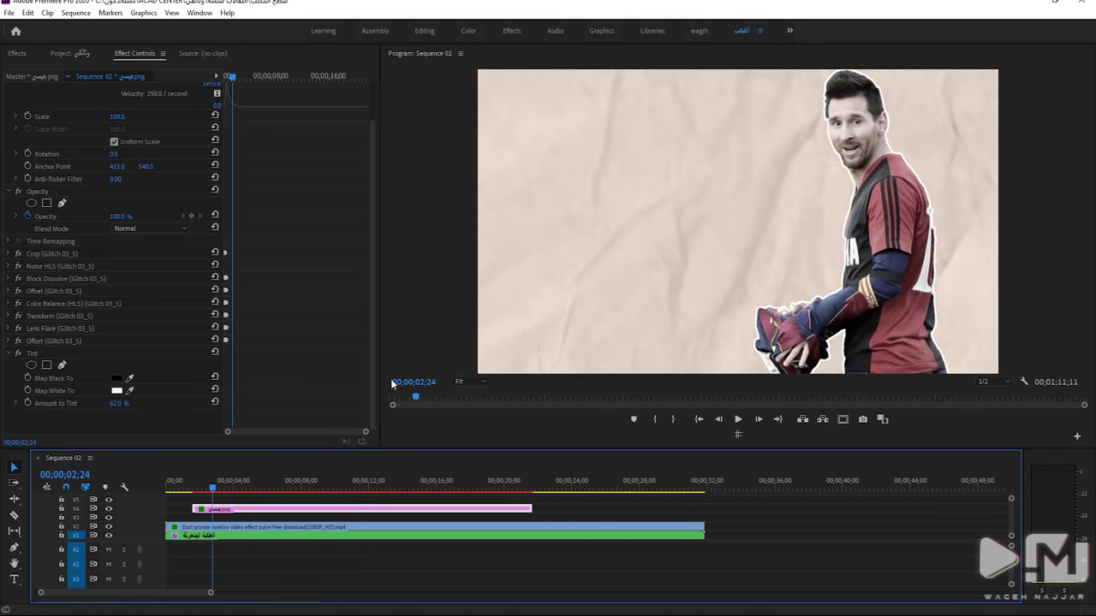
{"action": "left_click_drag", "start_coordinate": [366, 432], "coordinate": [315, 432]}
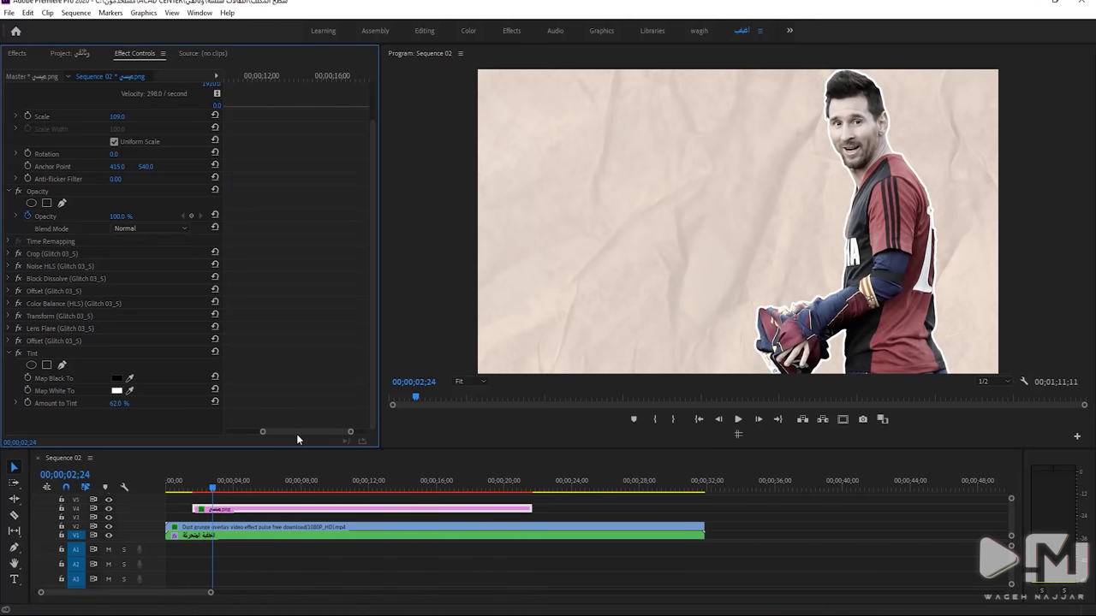
{"action": "scroll", "coordinate": [188, 209], "scroll_direction": "up", "scroll_amount": 2}
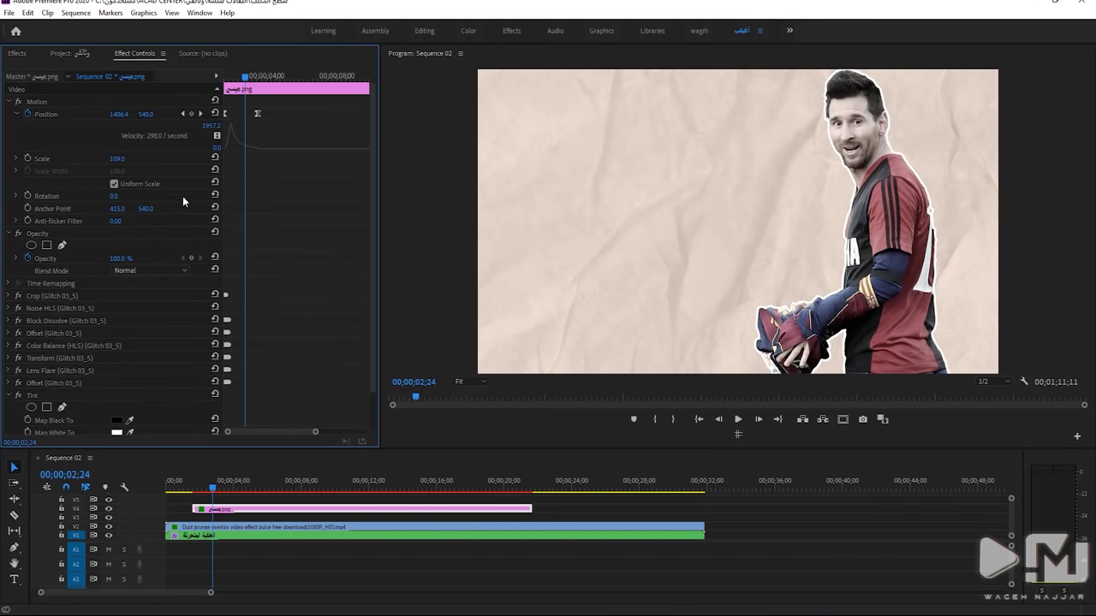
Delete the Messi clip's Position keyframes and hold it right of centre at X 886
{"action": "left_click_drag", "start_coordinate": [269, 115], "coordinate": [224, 139]}
{"action": "key", "text": "Delete"}
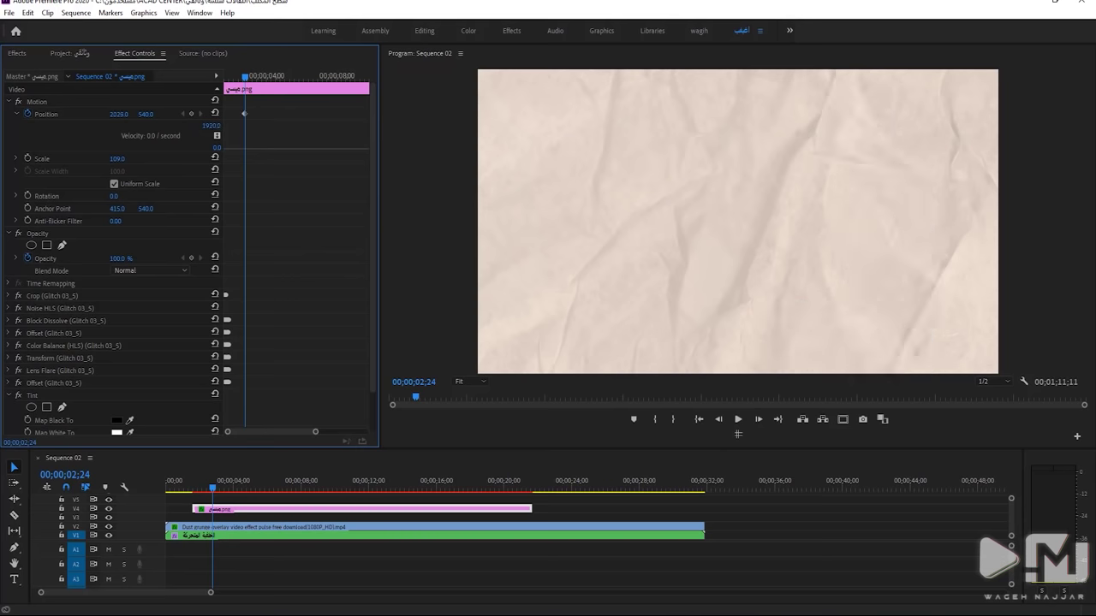
{"action": "left_click_drag", "start_coordinate": [118, 114], "coordinate": [215, 112]}
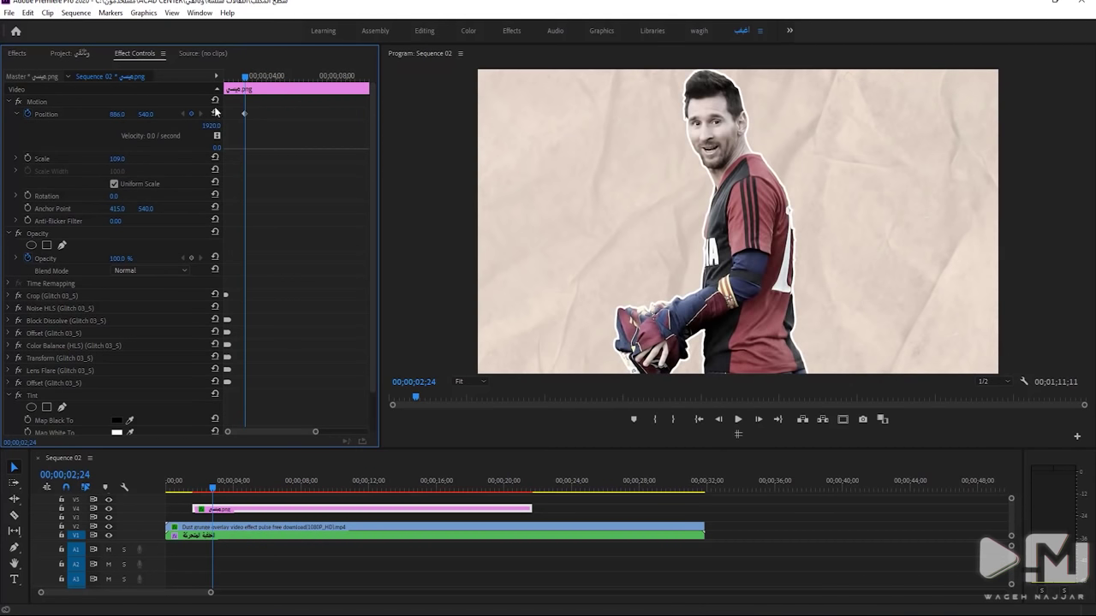
{"action": "left_click", "coordinate": [1033, 2]}
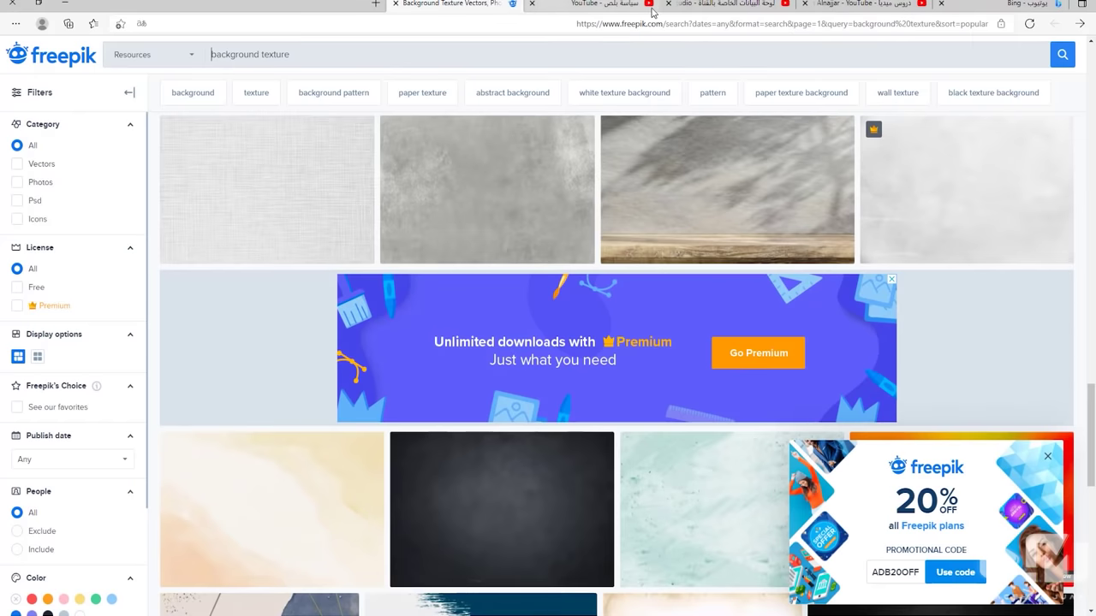
Search YouTube for 'ink premiere'
{"action": "key", "text": "ctrl+Tab"}
{"action": "left_click", "coordinate": [626, 51]}
{"action": "key", "text": "ctrl+a"}
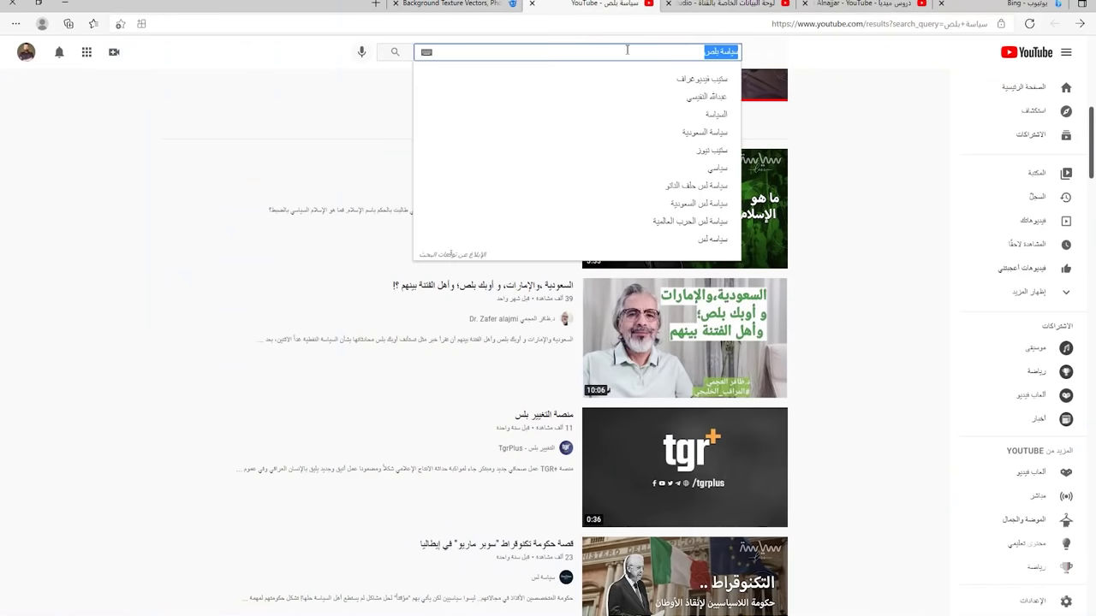
{"action": "type", "text": "ink"}
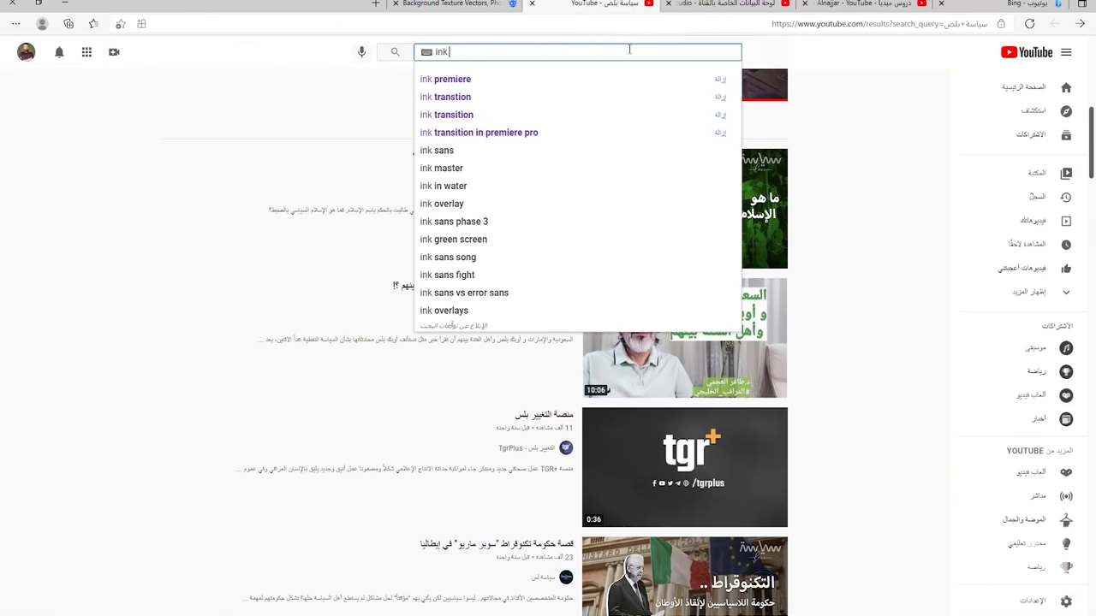
{"action": "left_click", "coordinate": [493, 80]}
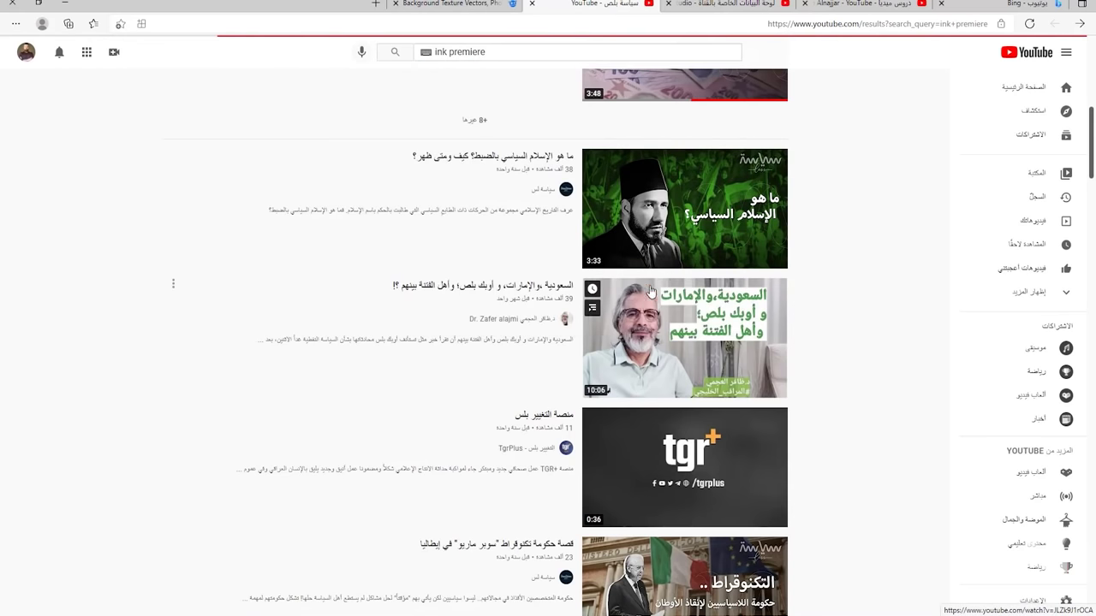
Open the 'Ink reveals stock' playlist and browse its ink reveal clips
{"action": "scroll", "coordinate": [723, 388], "scroll_direction": "down", "scroll_amount": 3}
{"action": "scroll", "coordinate": [724, 389], "scroll_direction": "down", "scroll_amount": 1}
{"action": "scroll", "coordinate": [777, 207], "scroll_direction": "down", "scroll_amount": 5}
{"action": "scroll", "coordinate": [587, 186], "scroll_direction": "up", "scroll_amount": 5}
{"action": "scroll", "coordinate": [521, 215], "scroll_direction": "up", "scroll_amount": 1}
{"action": "left_click", "coordinate": [544, 227]}
{"action": "left_click", "coordinate": [443, 342]}
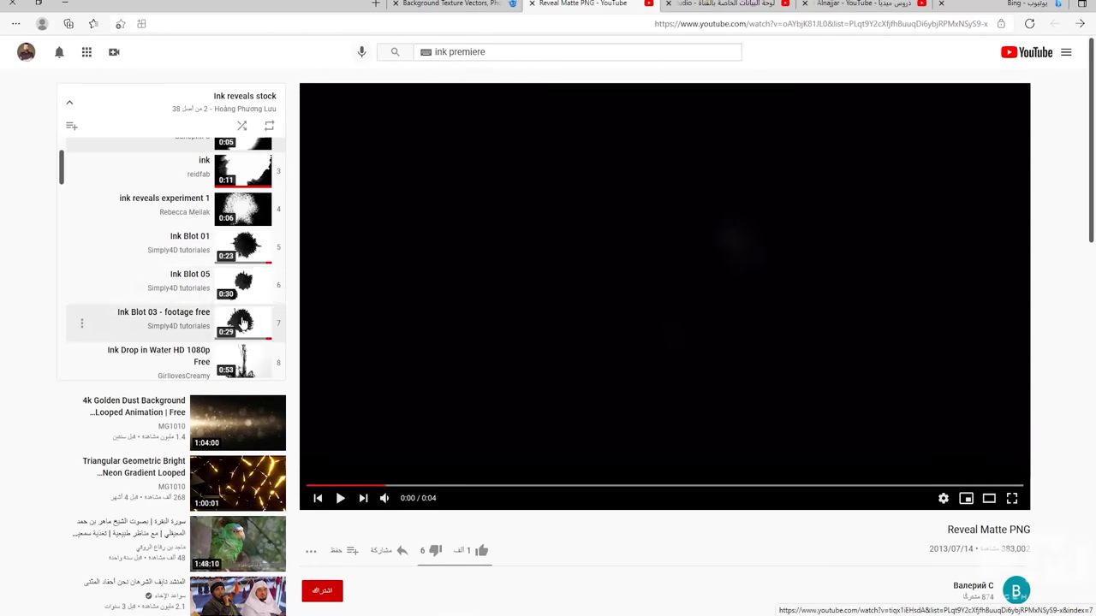
{"action": "scroll", "coordinate": [227, 253], "scroll_direction": "down", "scroll_amount": 2}
{"action": "scroll", "coordinate": [230, 254], "scroll_direction": "down", "scroll_amount": 2}
{"action": "scroll", "coordinate": [240, 265], "scroll_direction": "down", "scroll_amount": 2}
{"action": "scroll", "coordinate": [222, 214], "scroll_direction": "down", "scroll_amount": 2}
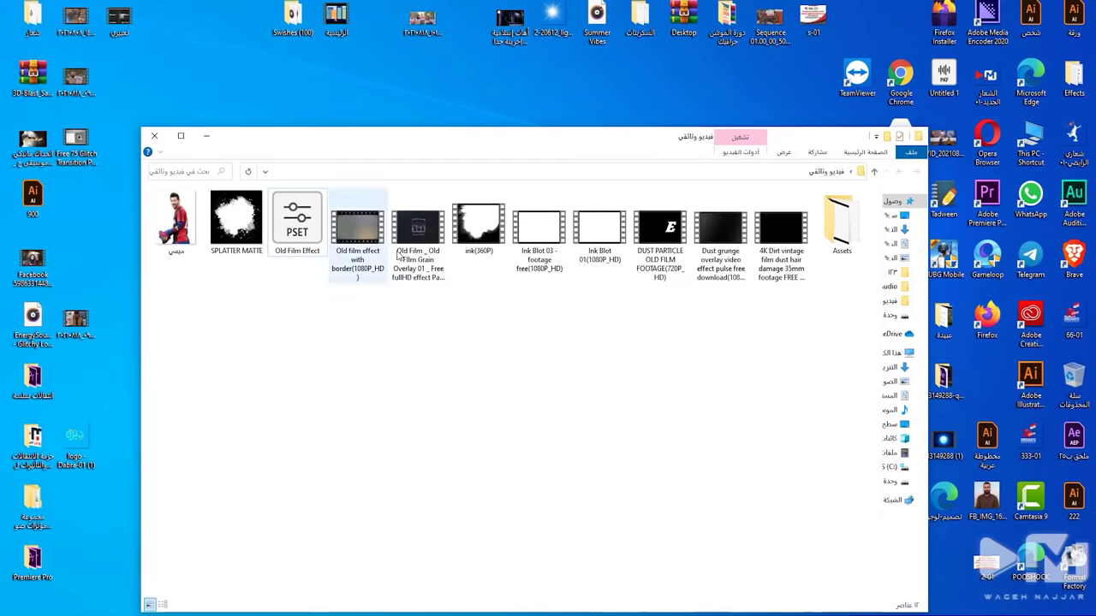
Preview the ink(360P) clip in Movies & TV, then close the player
{"action": "left_click", "coordinate": [479, 258]}
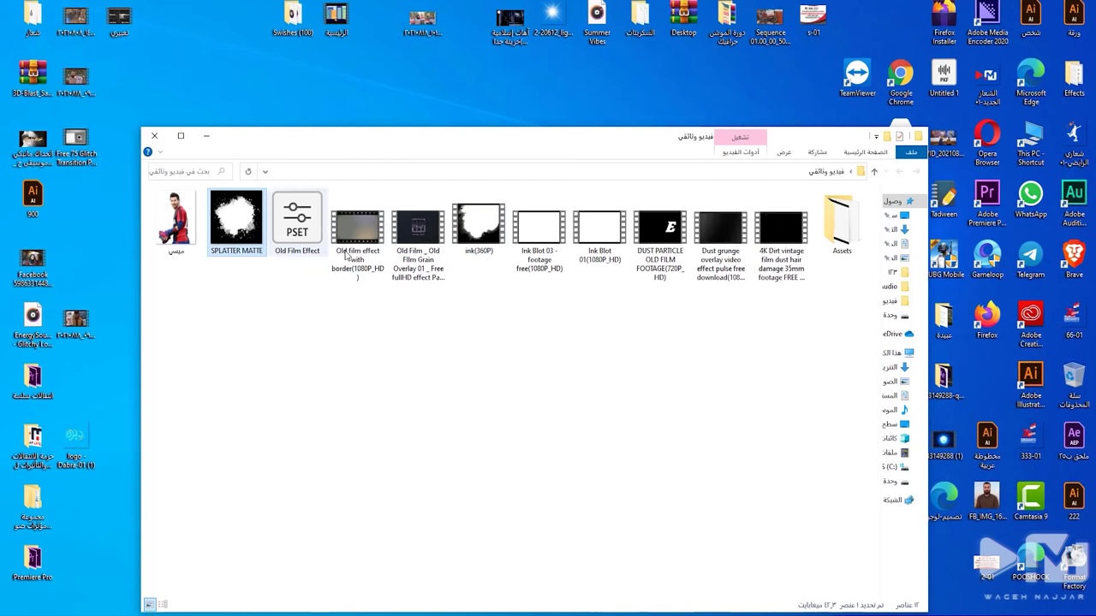
{"action": "double_click", "coordinate": [469, 245]}
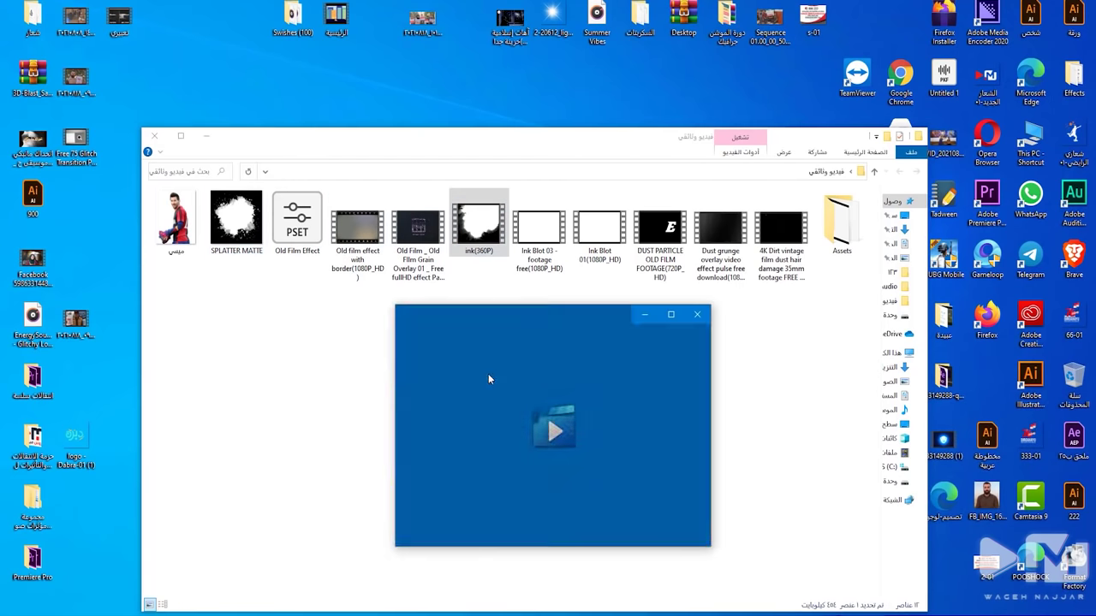
{"action": "left_click", "coordinate": [698, 315]}
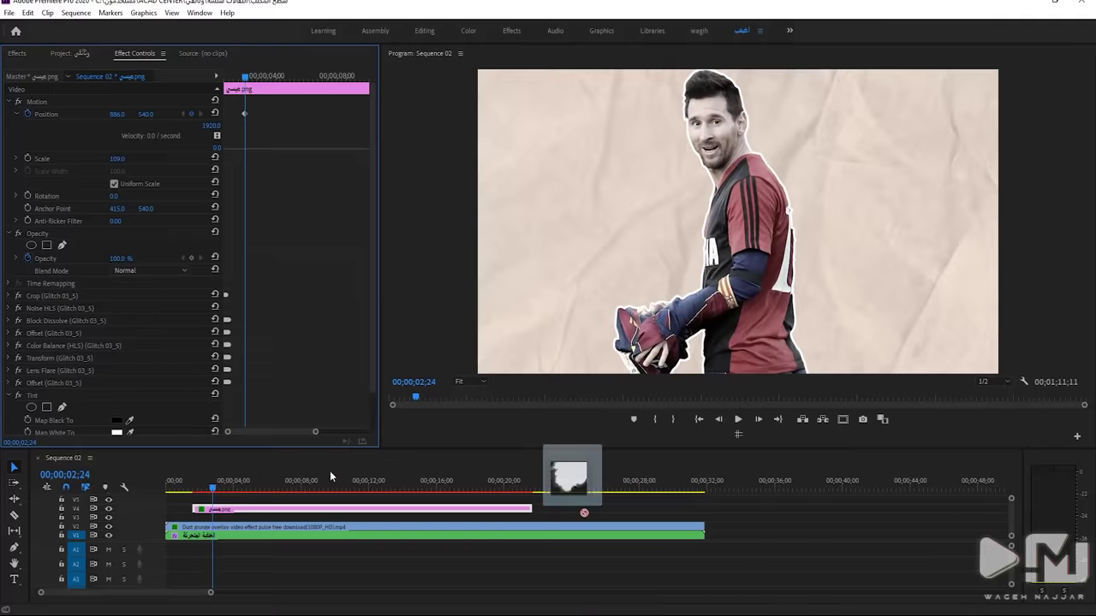
{"action": "left_click_drag", "start_coordinate": [852, 601], "coordinate": [214, 507]}
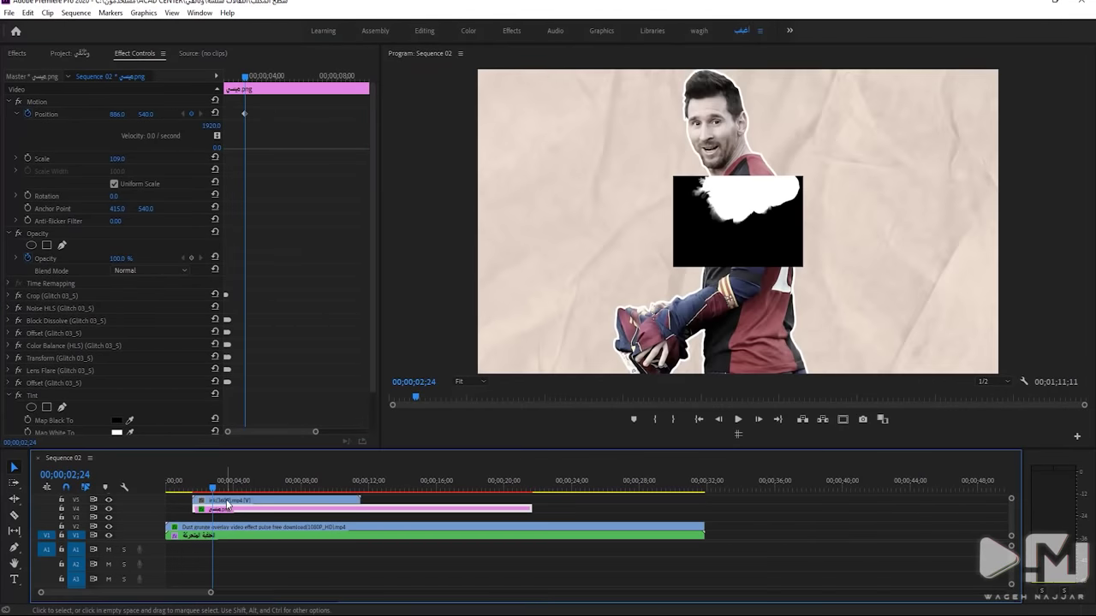
{"action": "left_click", "coordinate": [227, 505]}
{"action": "mouse_move", "coordinate": [120, 126]}
{"action": "left_mouse_down"}
{"action": "mouse_move", "coordinate": [171, 127]}
{"action": "mouse_move", "coordinate": [86, 126]}
{"action": "left_mouse_up"}
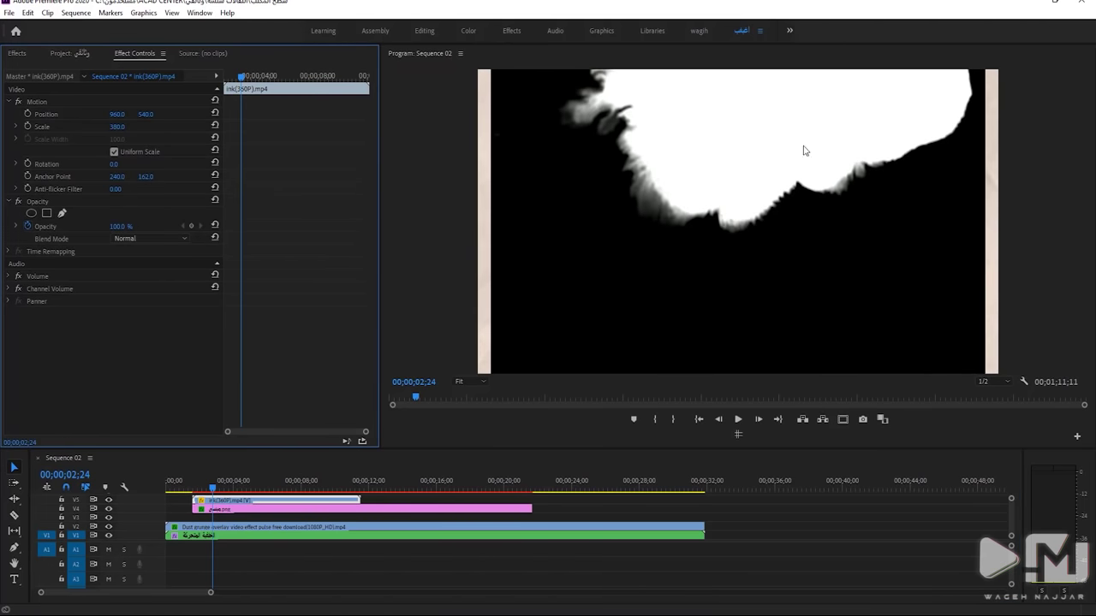
{"action": "left_click", "coordinate": [214, 499]}
{"action": "key", "text": "Delete"}
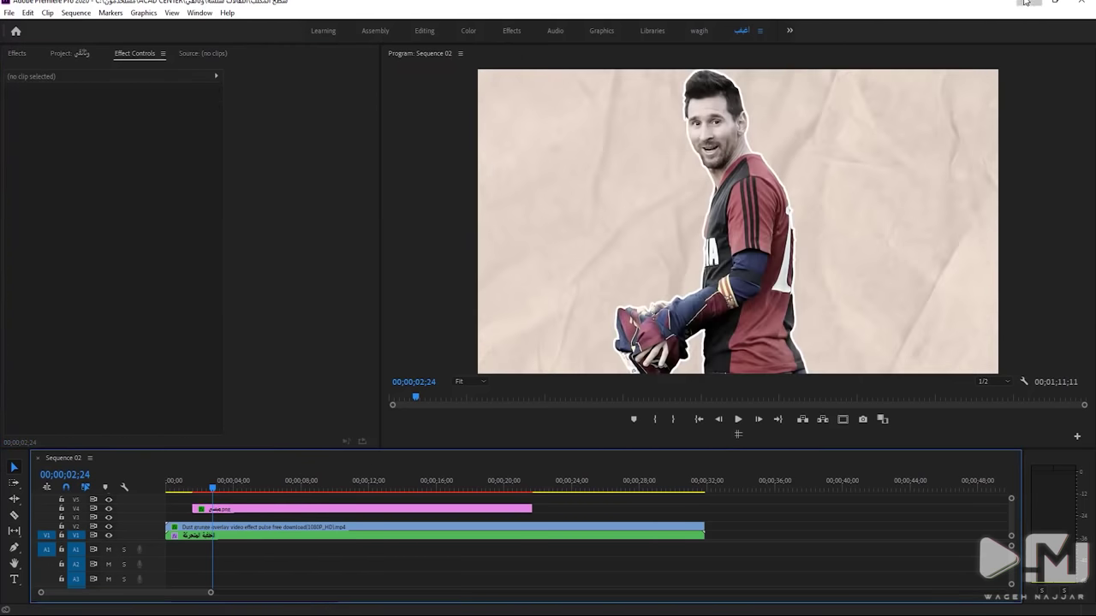
{"action": "left_click", "coordinate": [1025, 1]}
Preview Ink Blot 03, then drag SPLATTER MATTE from Explorer onto V5 above Messi
{"action": "left_click_drag", "start_coordinate": [236, 222], "coordinate": [816, 570]}
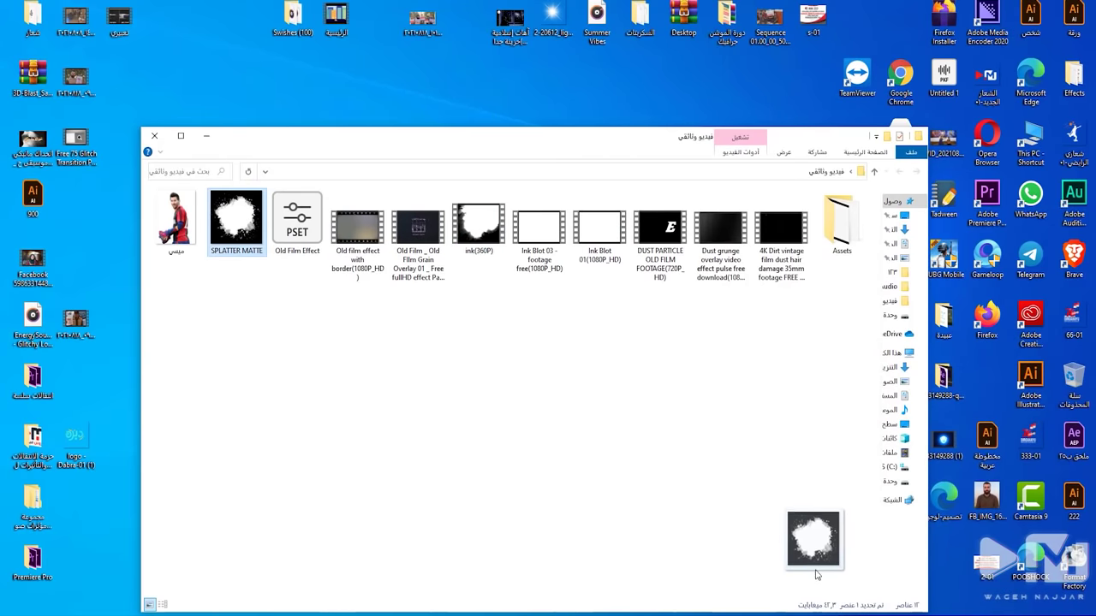
{"action": "left_click_drag", "start_coordinate": [815, 570], "coordinate": [856, 610]}
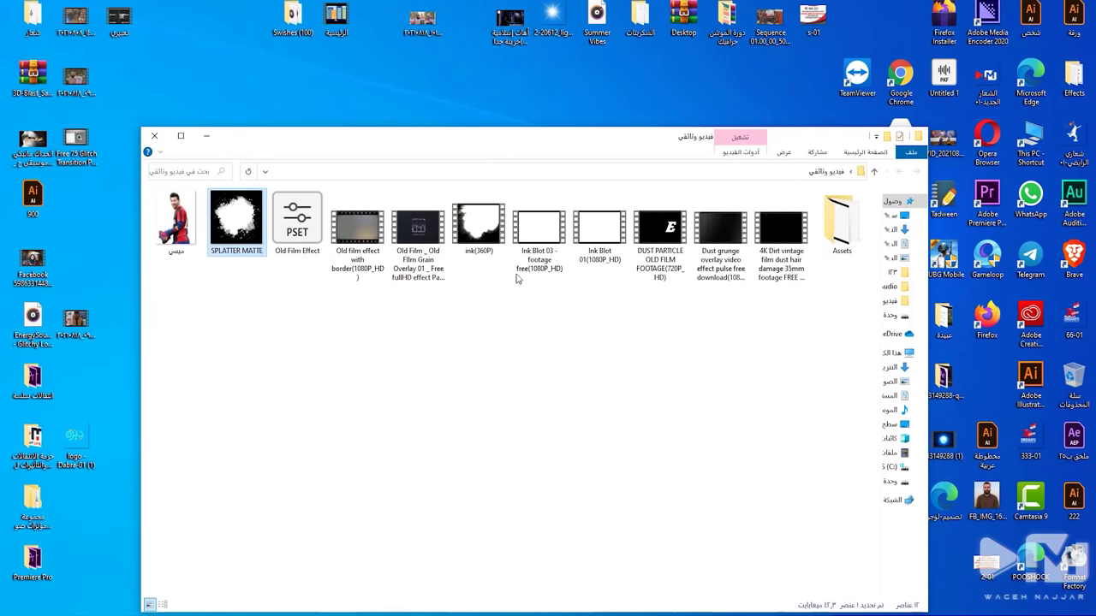
{"action": "double_click", "coordinate": [538, 227]}
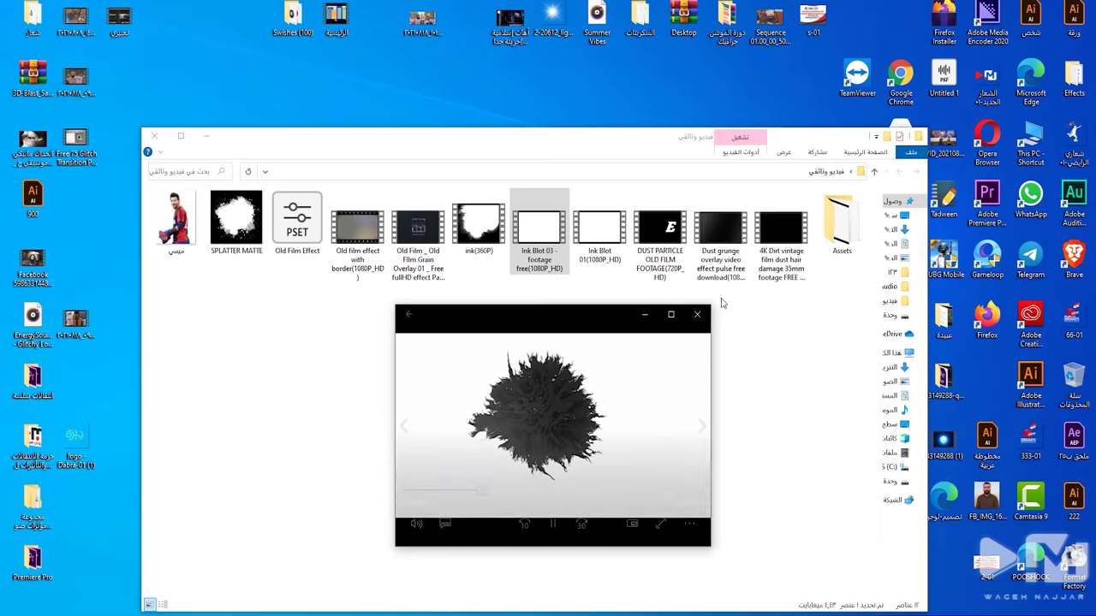
{"action": "left_click", "coordinate": [696, 314]}
{"action": "mouse_move", "coordinate": [236, 222]}
{"action": "left_mouse_down"}
{"action": "mouse_move", "coordinate": [809, 589]}
{"action": "mouse_move", "coordinate": [188, 503]}
{"action": "left_mouse_up"}
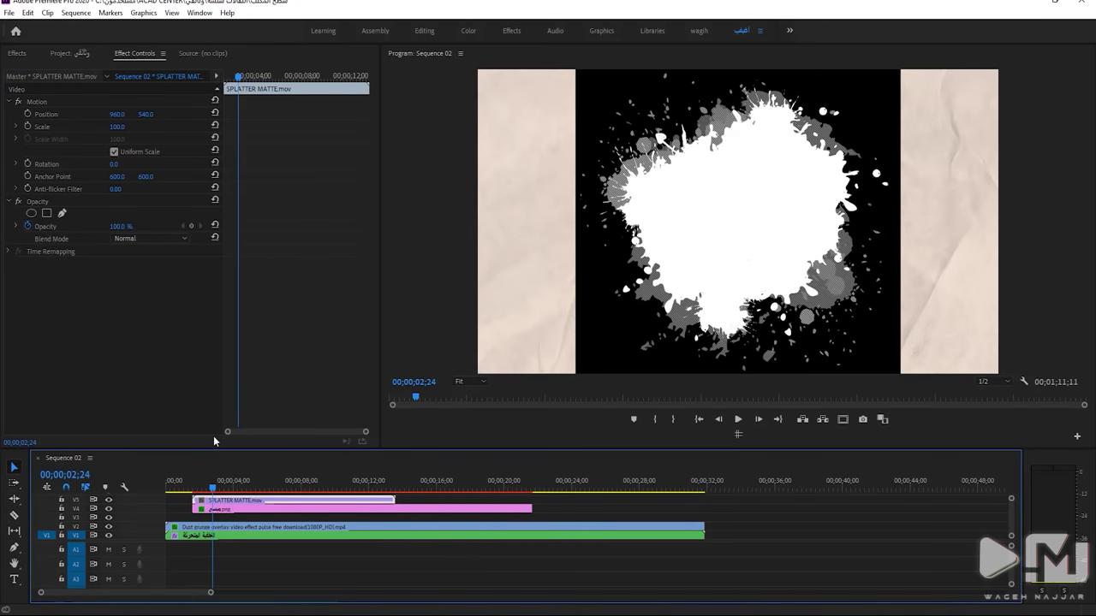
Apply Track Matte Key to the Messi clip with Video 5 as the matte
{"action": "left_click", "coordinate": [25, 54]}
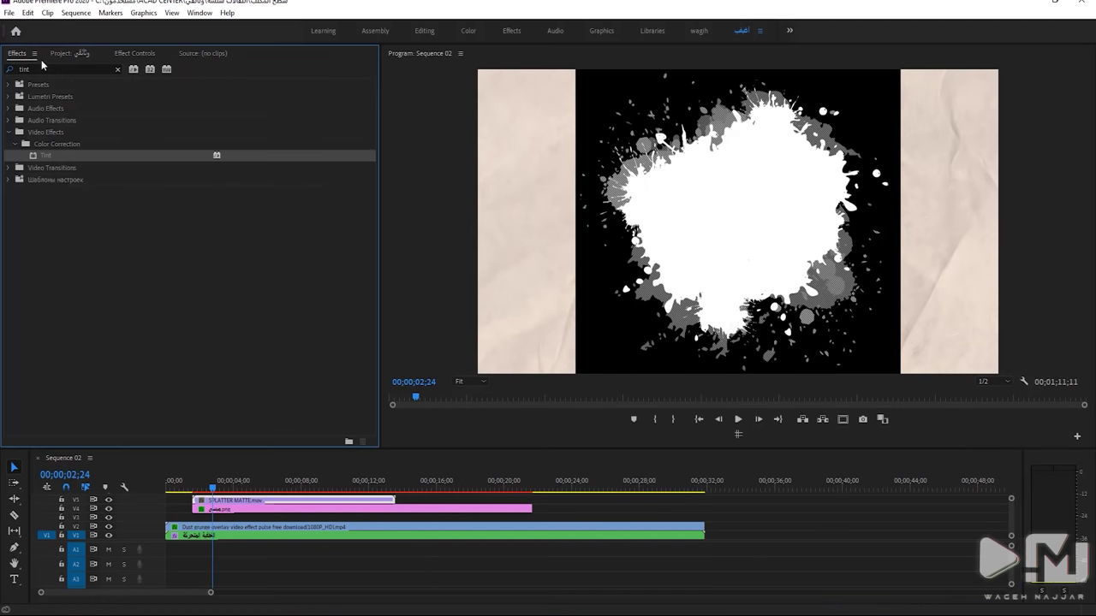
{"action": "type", "text": "tra"}
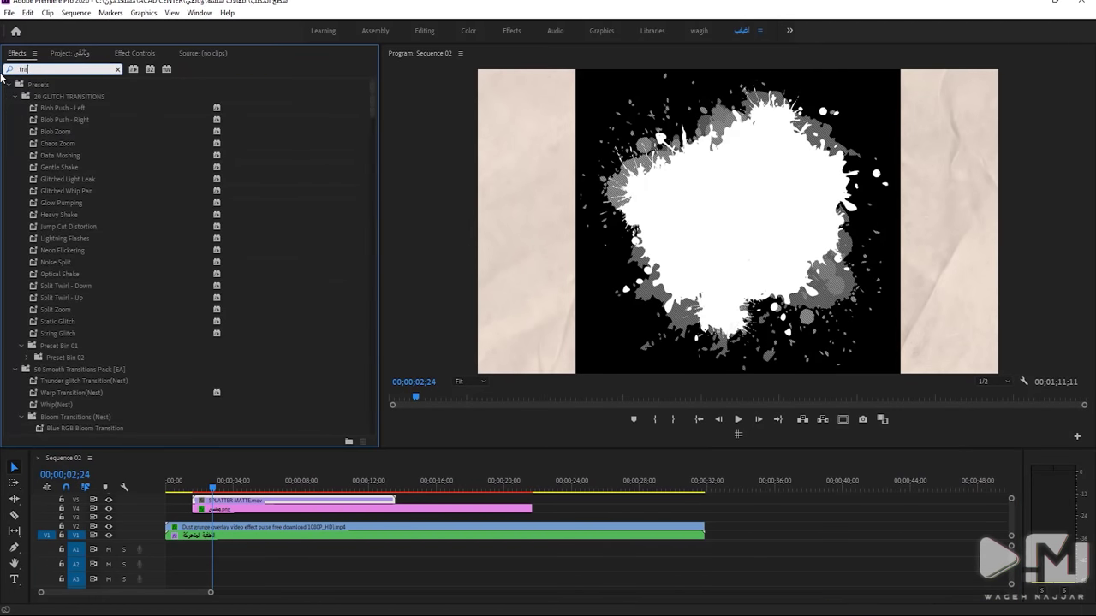
{"action": "type", "text": "ck"}
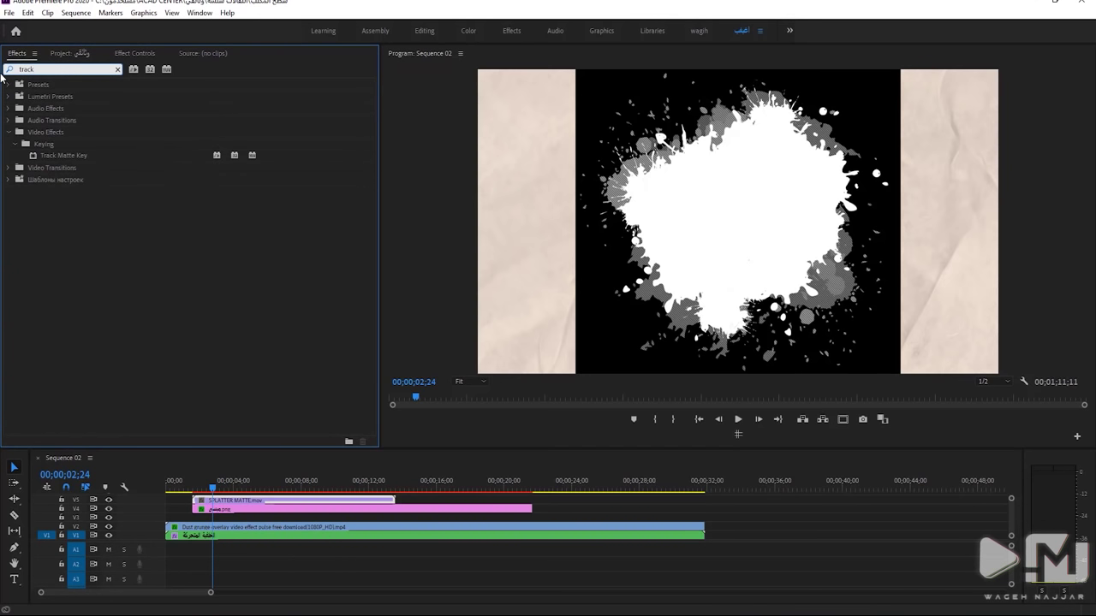
{"action": "left_click_drag", "start_coordinate": [30, 155], "coordinate": [225, 511]}
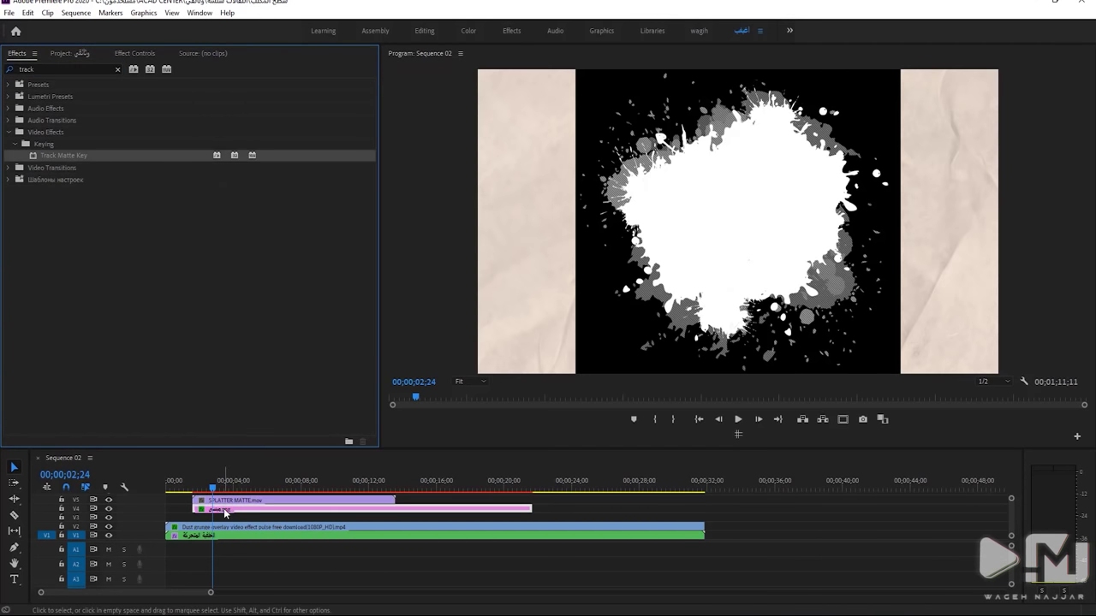
{"action": "left_click", "coordinate": [134, 54]}
{"action": "scroll", "coordinate": [137, 342], "scroll_direction": "down", "scroll_amount": 5}
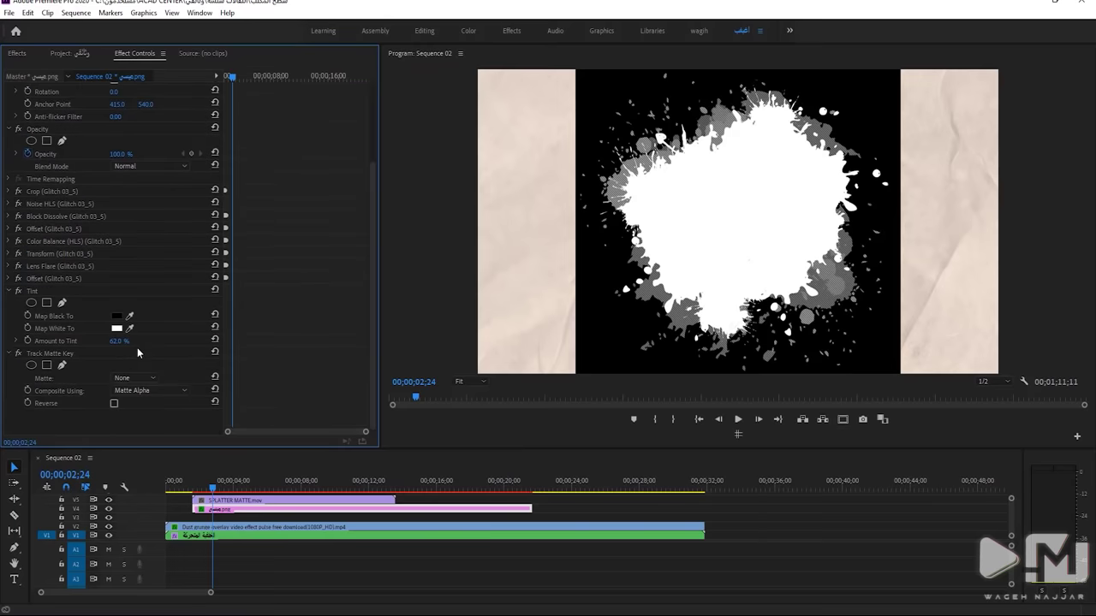
{"action": "left_click", "coordinate": [142, 391]}
{"action": "left_click", "coordinate": [135, 379]}
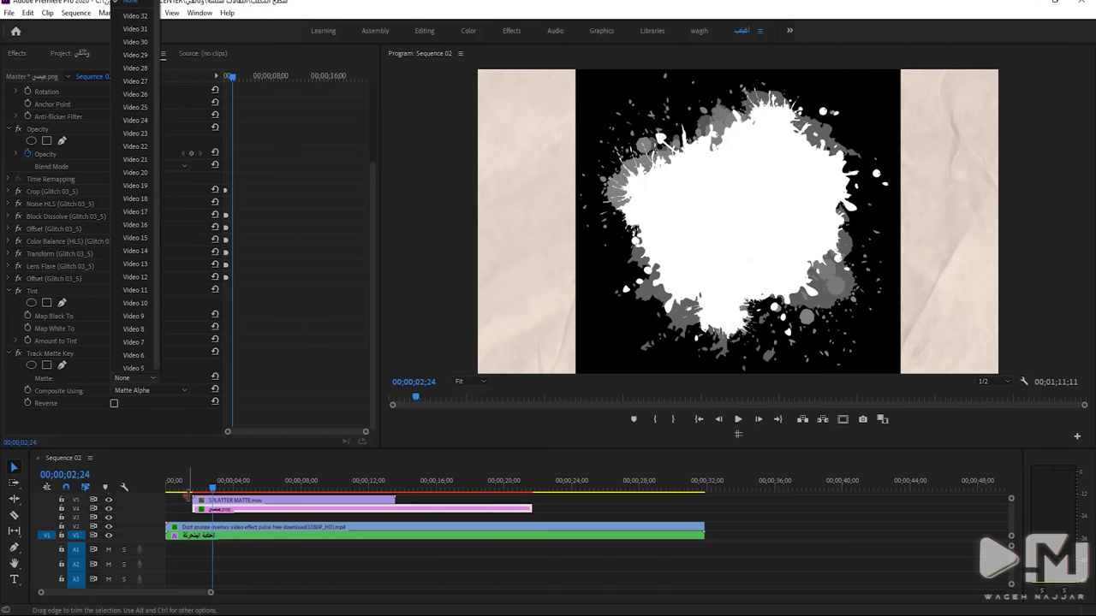
{"action": "left_click", "coordinate": [135, 368]}
Scrub to about 01;18 and check how the splatter reveals Messi
{"action": "left_click_drag", "start_coordinate": [202, 485], "coordinate": [199, 490]}
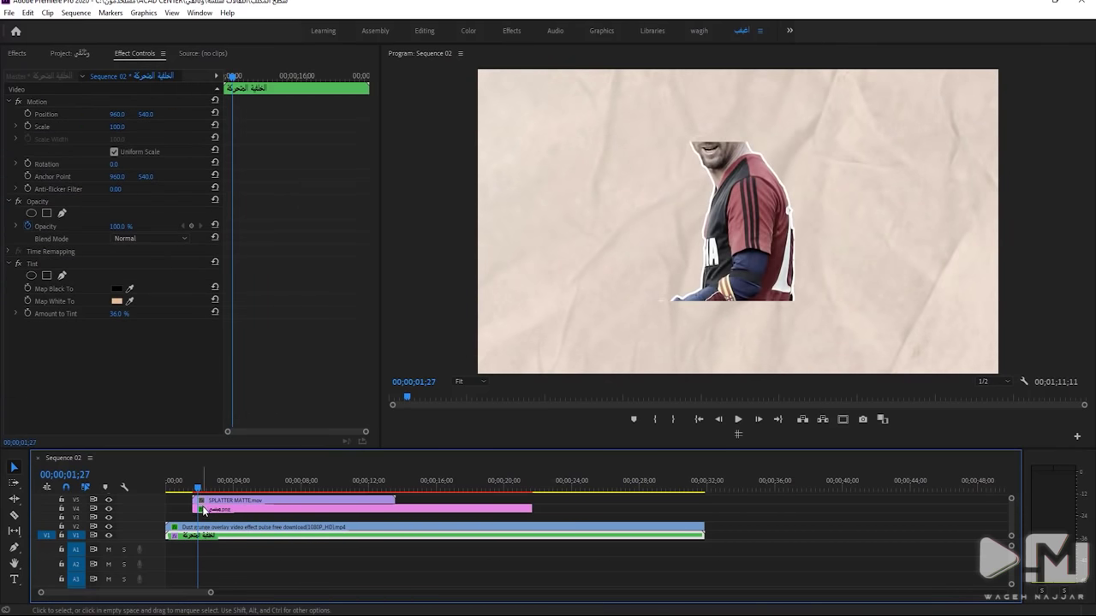
{"action": "left_click", "coordinate": [205, 509]}
{"action": "left_click", "coordinate": [205, 501]}
{"action": "left_click_drag", "start_coordinate": [196, 487], "coordinate": [201, 490]}
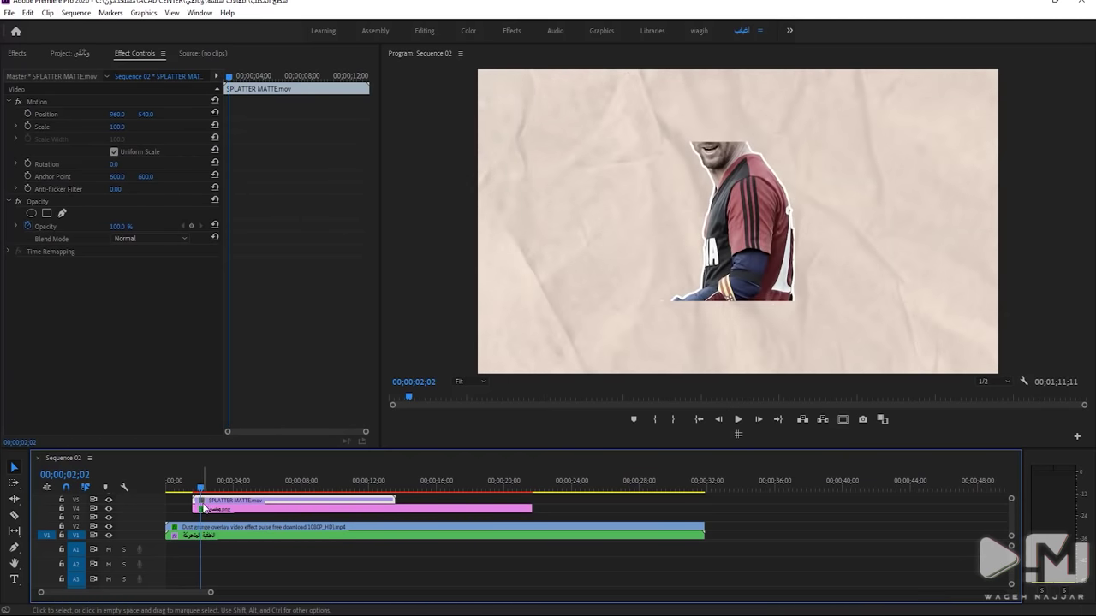
{"action": "left_click", "coordinate": [206, 509]}
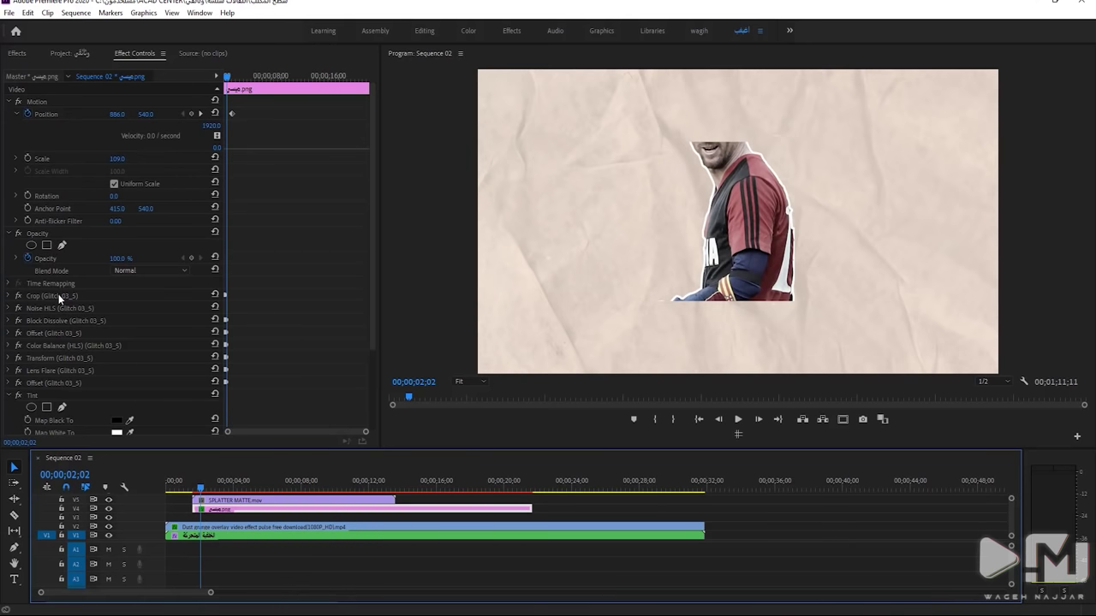
Remove the Crop glitch effect and delete the player cutout clip from V4
{"action": "left_click", "coordinate": [58, 295]}
{"action": "left_click", "coordinate": [15, 54]}
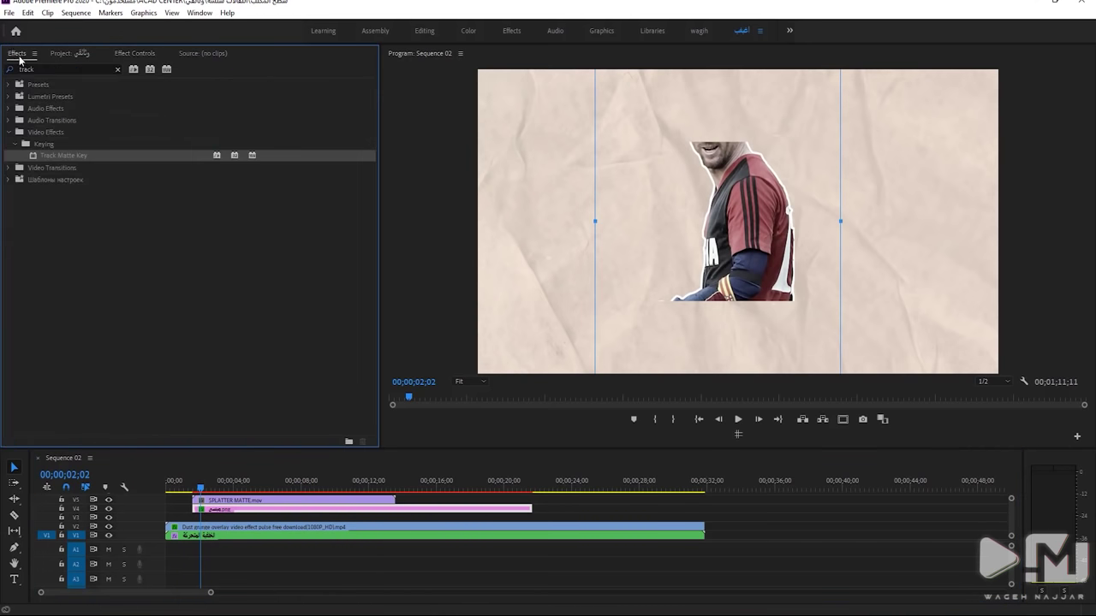
{"action": "left_click", "coordinate": [224, 516]}
{"action": "key", "text": "shift+5"}
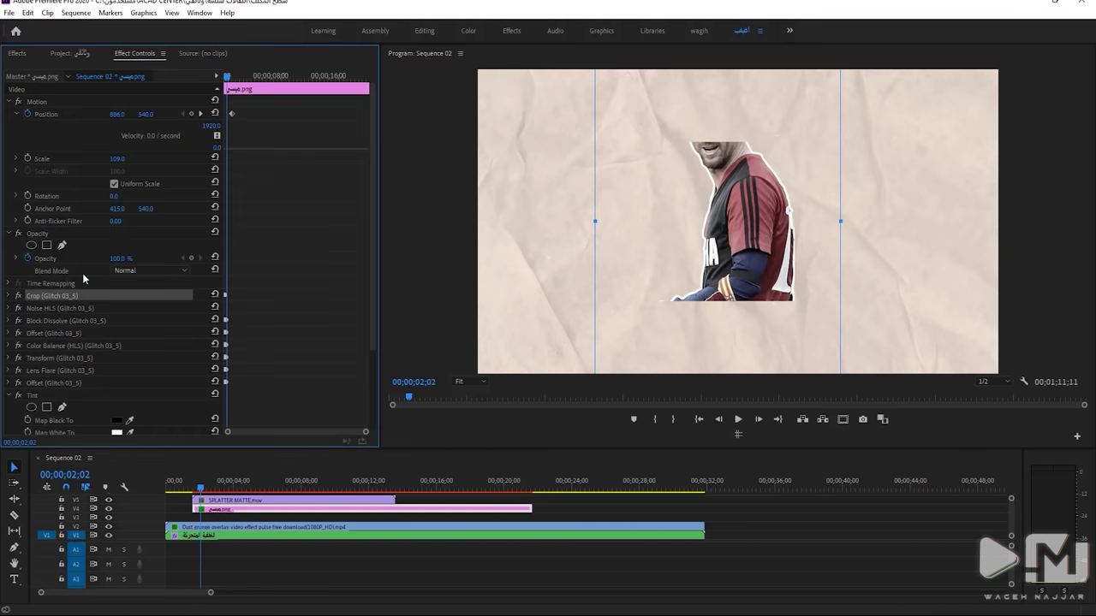
{"action": "key", "text": "Delete"}
{"action": "left_click", "coordinate": [252, 511]}
{"action": "key", "text": "Delete"}
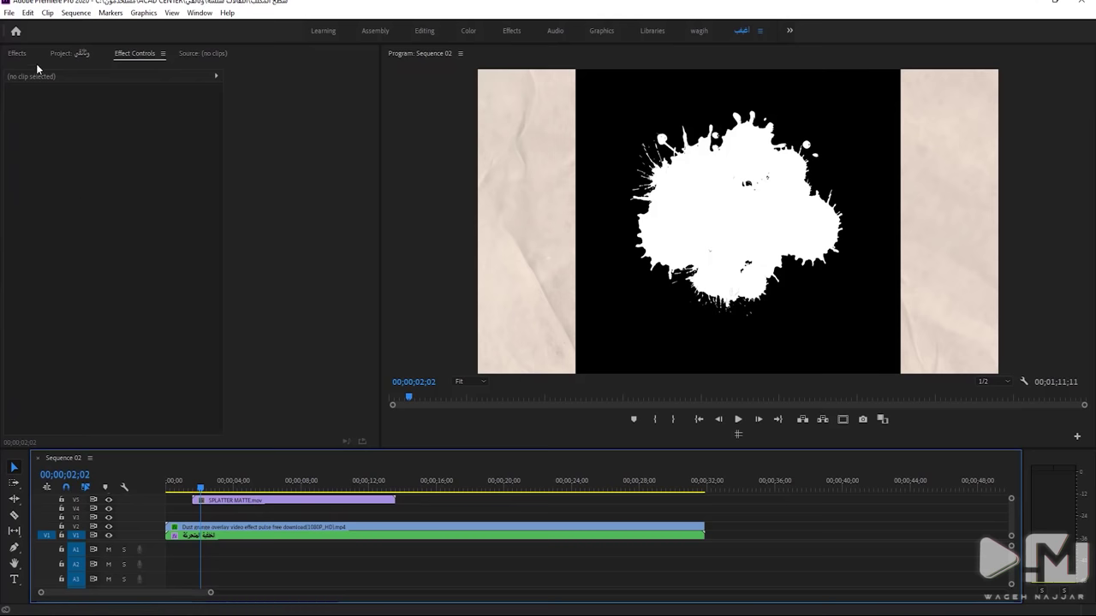
Place a fresh ميسي.png on V4 and set its scale to 149
{"action": "left_click", "coordinate": [12, 54]}
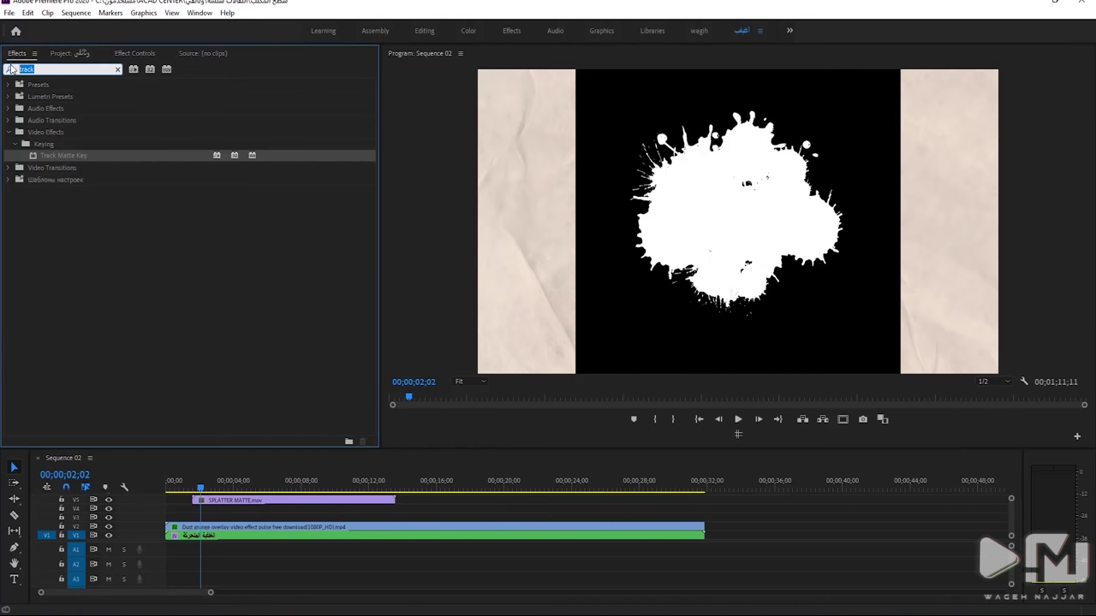
{"action": "left_click", "coordinate": [69, 54]}
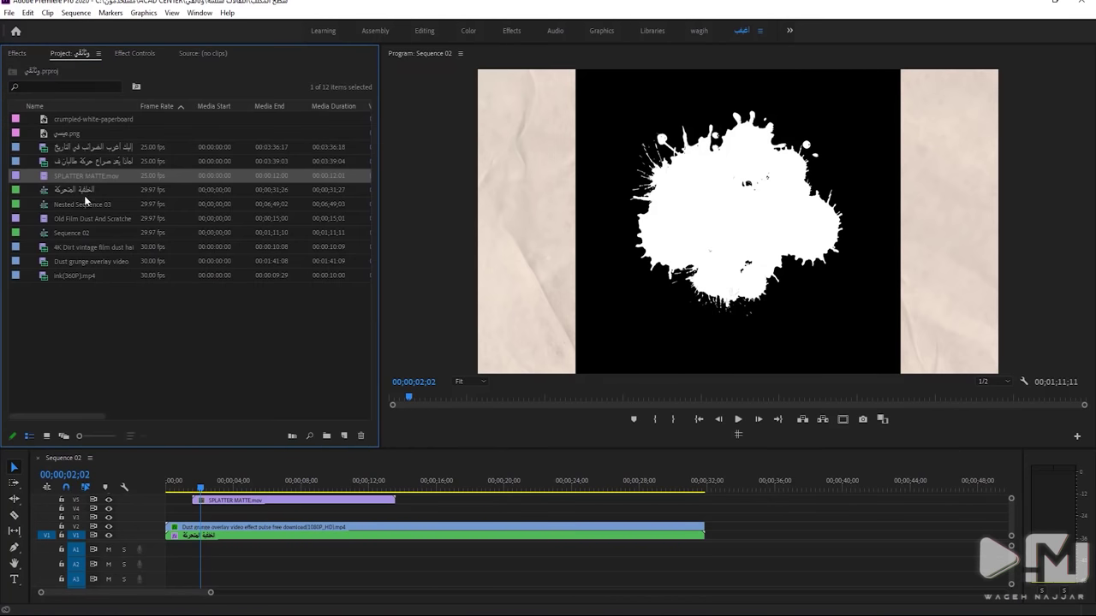
{"action": "left_click_drag", "start_coordinate": [63, 137], "coordinate": [202, 514]}
{"action": "left_click", "coordinate": [143, 54]}
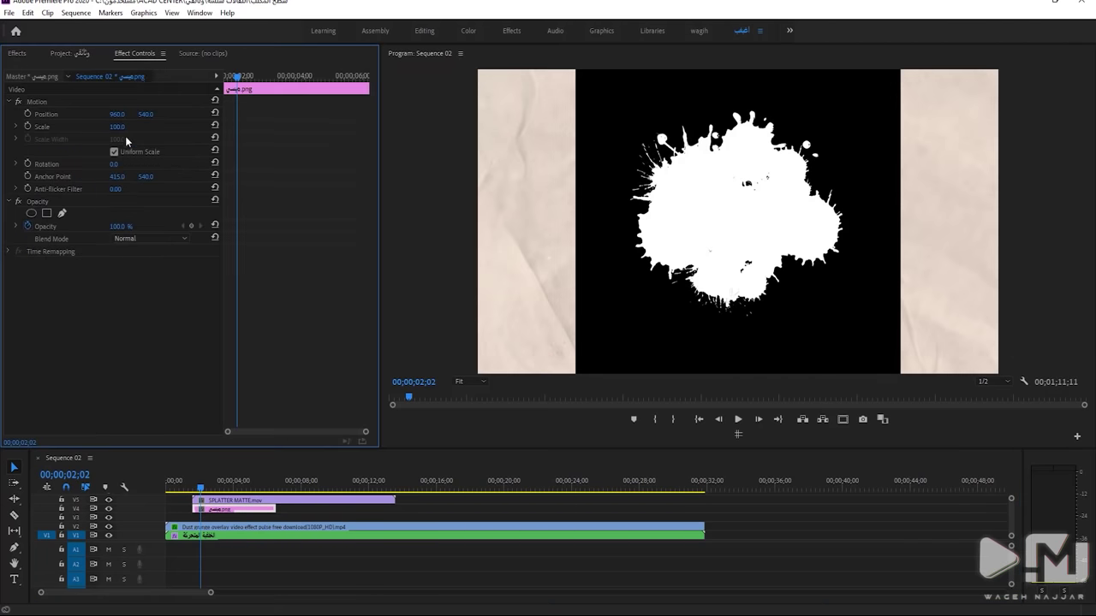
{"action": "left_click_drag", "start_coordinate": [117, 126], "coordinate": [140, 139]}
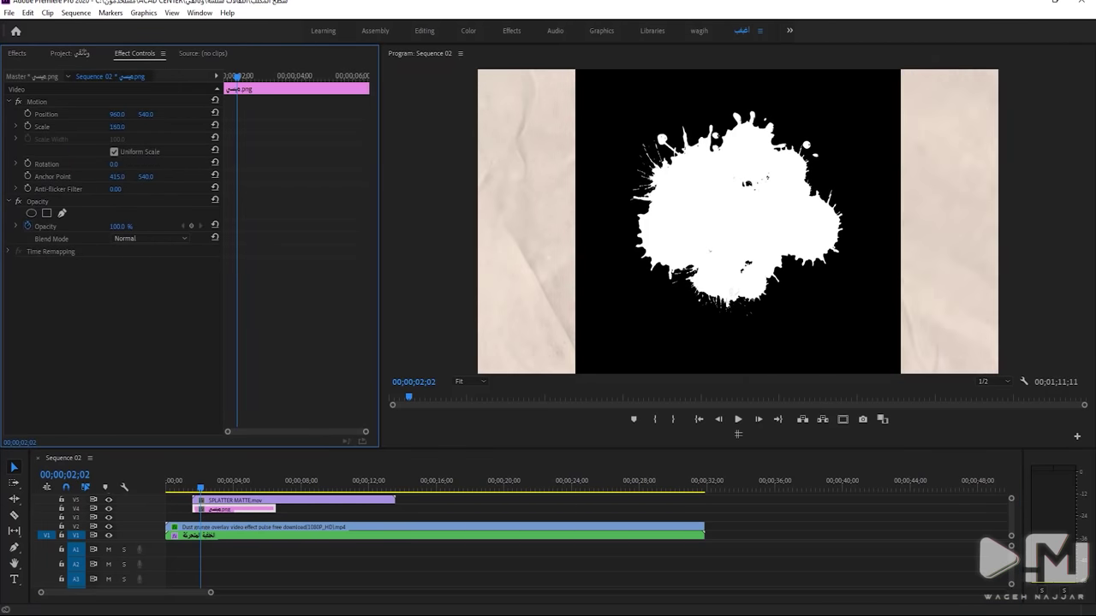
Apply Track Matte Key to the new player clip with the Video 5 splatter as matte
{"action": "left_click", "coordinate": [30, 53]}
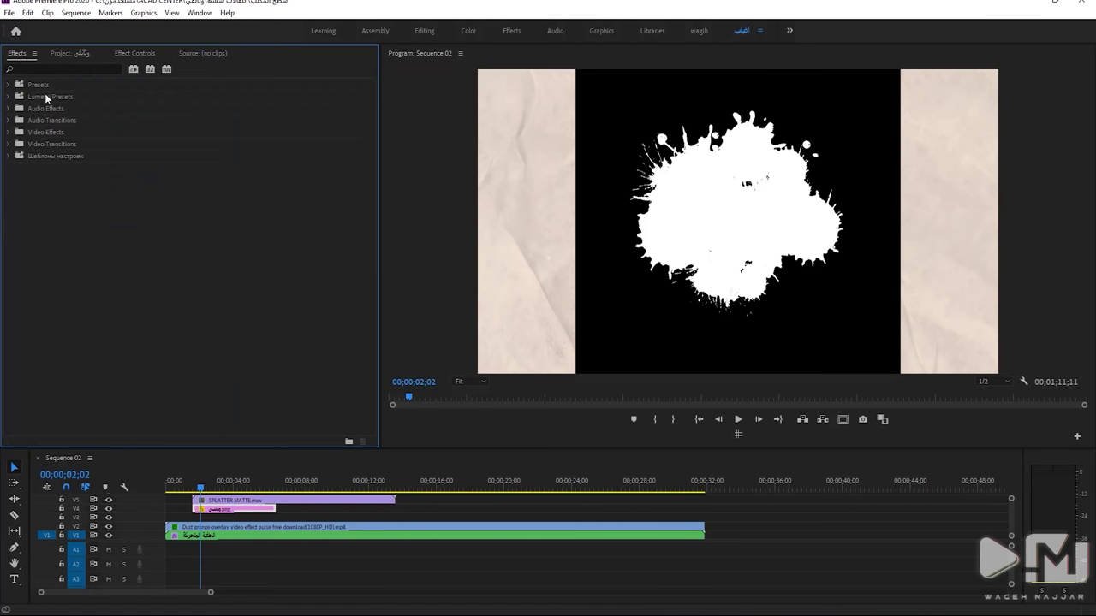
{"action": "left_click", "coordinate": [40, 70]}
{"action": "type", "text": "tra"}
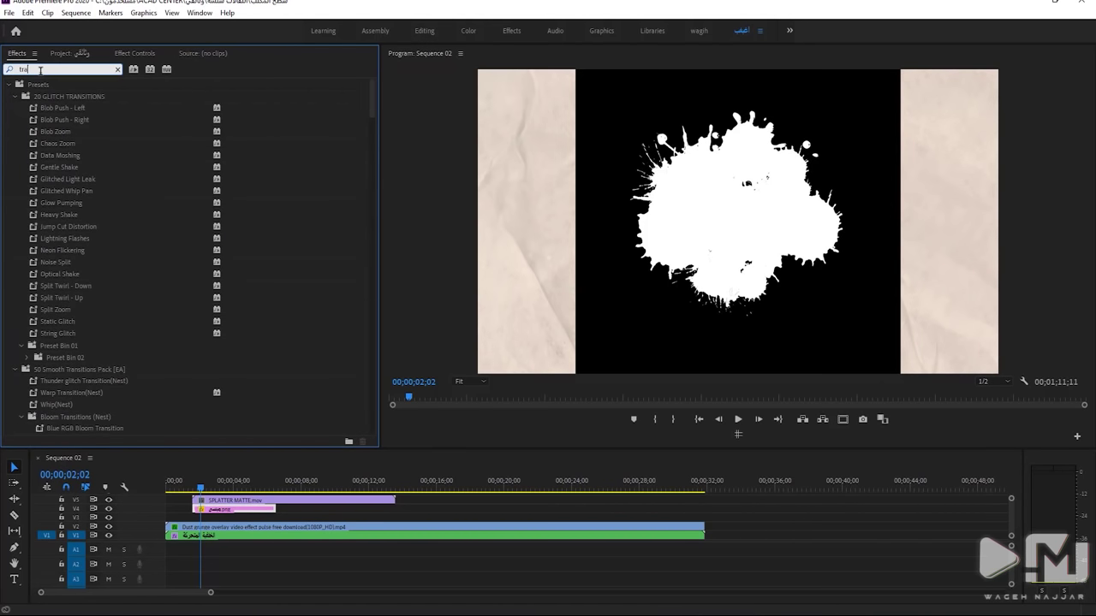
{"action": "type", "text": "ck"}
{"action": "left_click_drag", "start_coordinate": [51, 155], "coordinate": [220, 511]}
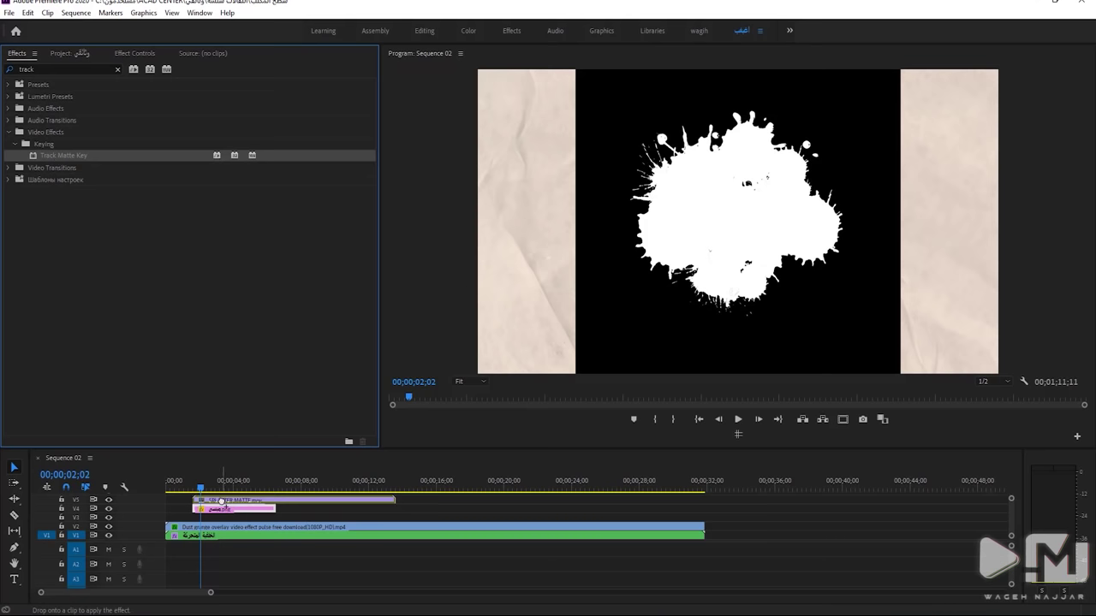
{"action": "left_click", "coordinate": [135, 53]}
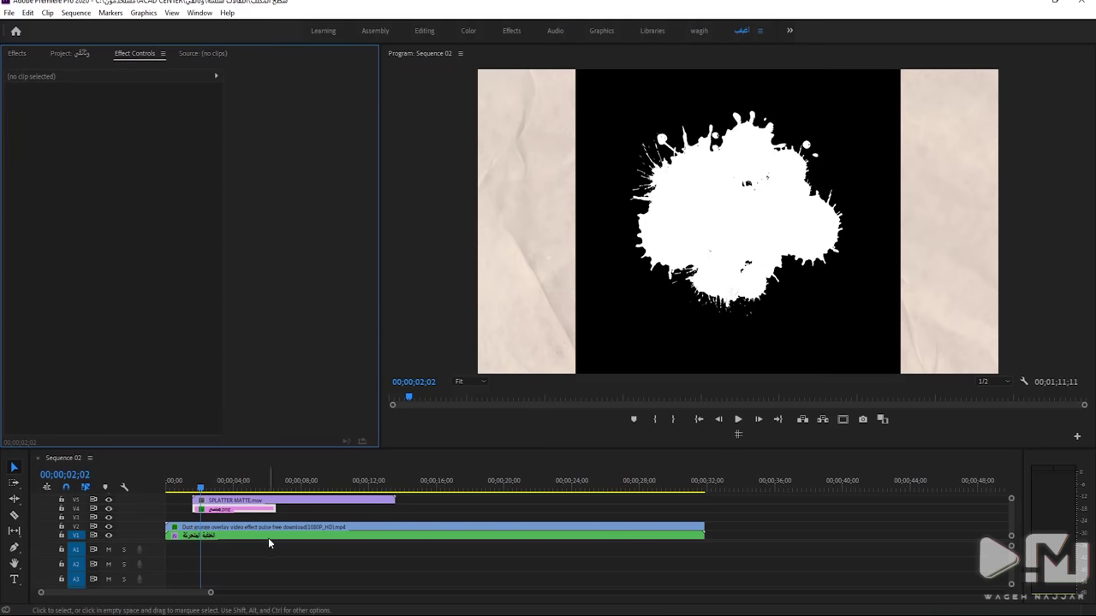
{"action": "left_click", "coordinate": [248, 509]}
{"action": "left_click", "coordinate": [135, 288]}
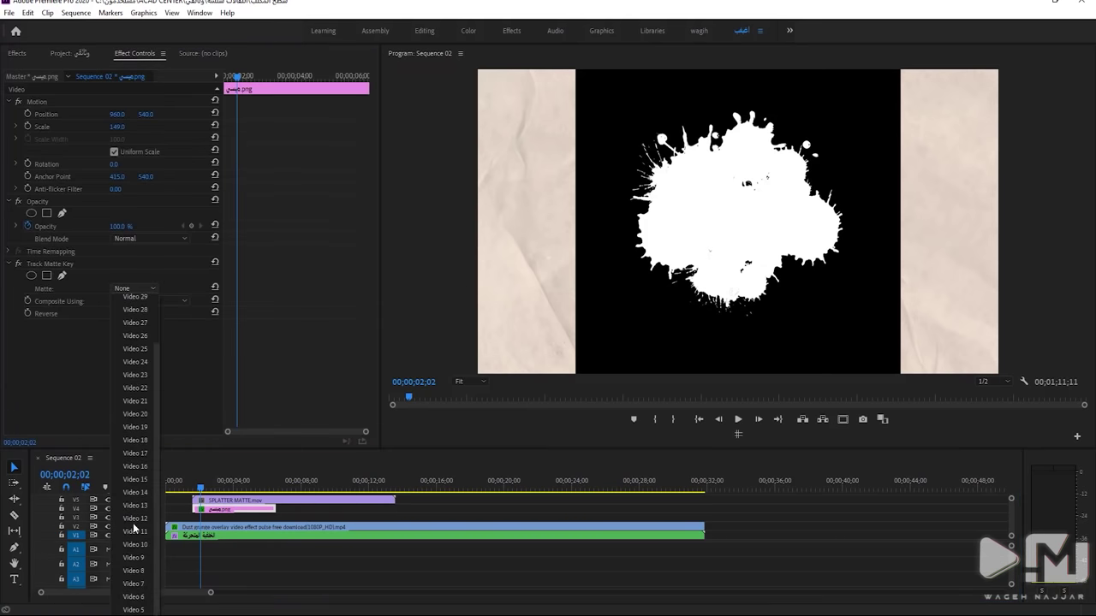
{"action": "left_click", "coordinate": [134, 609]}
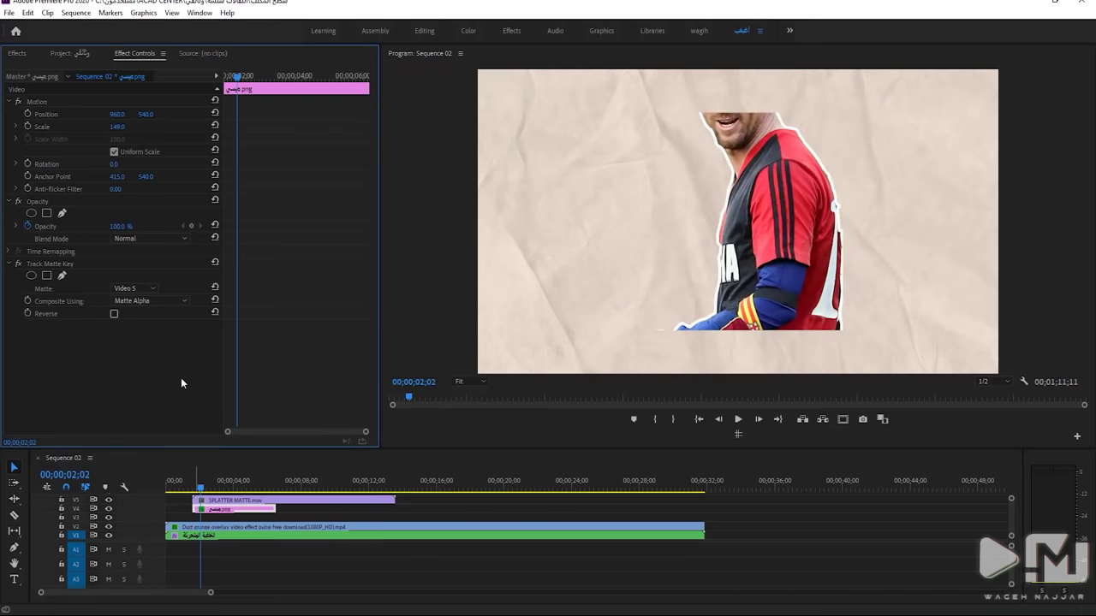
Resize the splatter matte and shrink the player image to scale 88
{"action": "left_click_drag", "start_coordinate": [118, 127], "coordinate": [132, 127]}
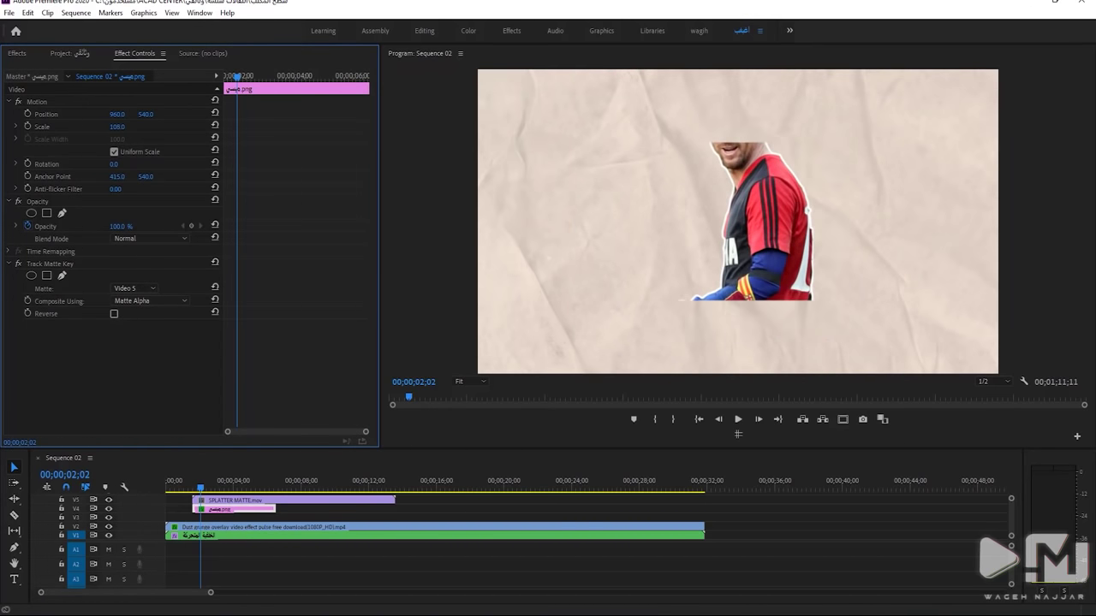
{"action": "left_click", "coordinate": [233, 501]}
{"action": "left_click_drag", "start_coordinate": [118, 126], "coordinate": [126, 126]}
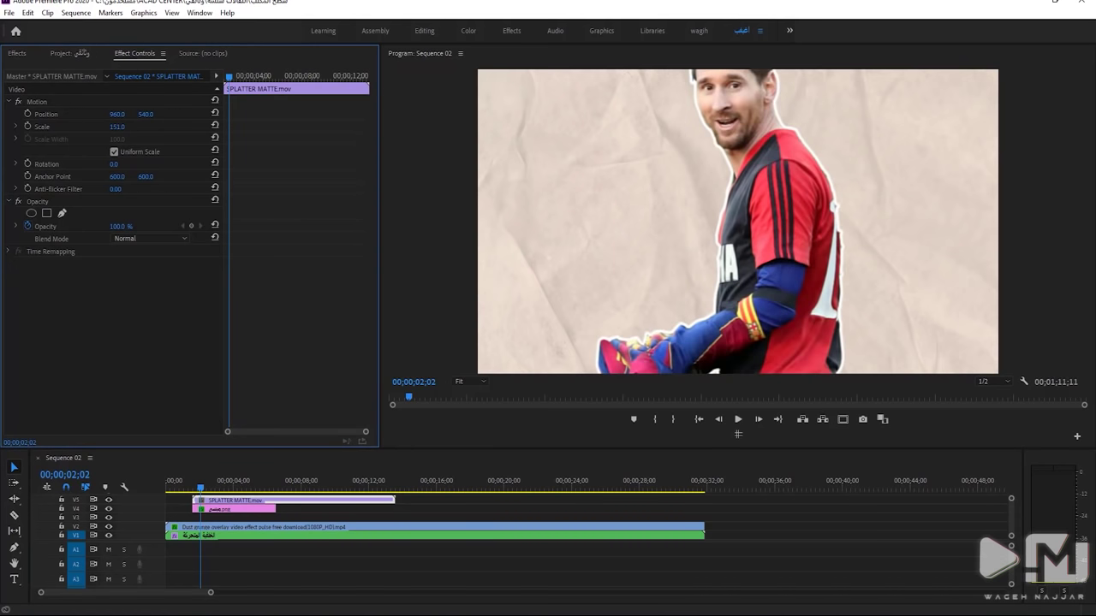
{"action": "left_click", "coordinate": [220, 510]}
{"action": "left_click_drag", "start_coordinate": [117, 127], "coordinate": [94, 126]}
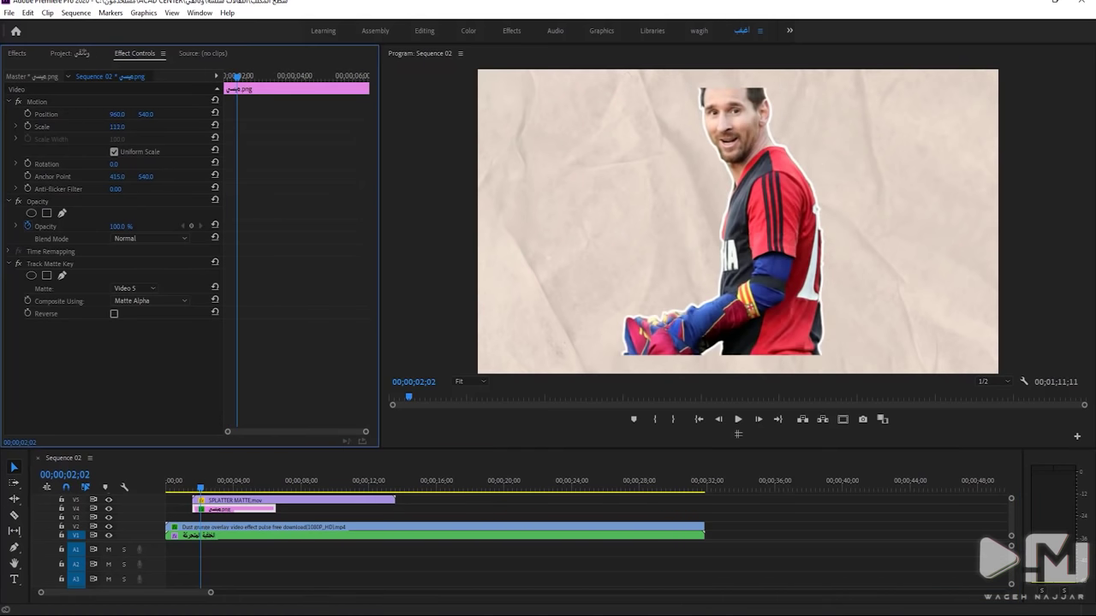
Preview the reveal up to 02;03, then return to the player's matte compositing settings
{"action": "left_click_drag", "start_coordinate": [200, 487], "coordinate": [195, 489]}
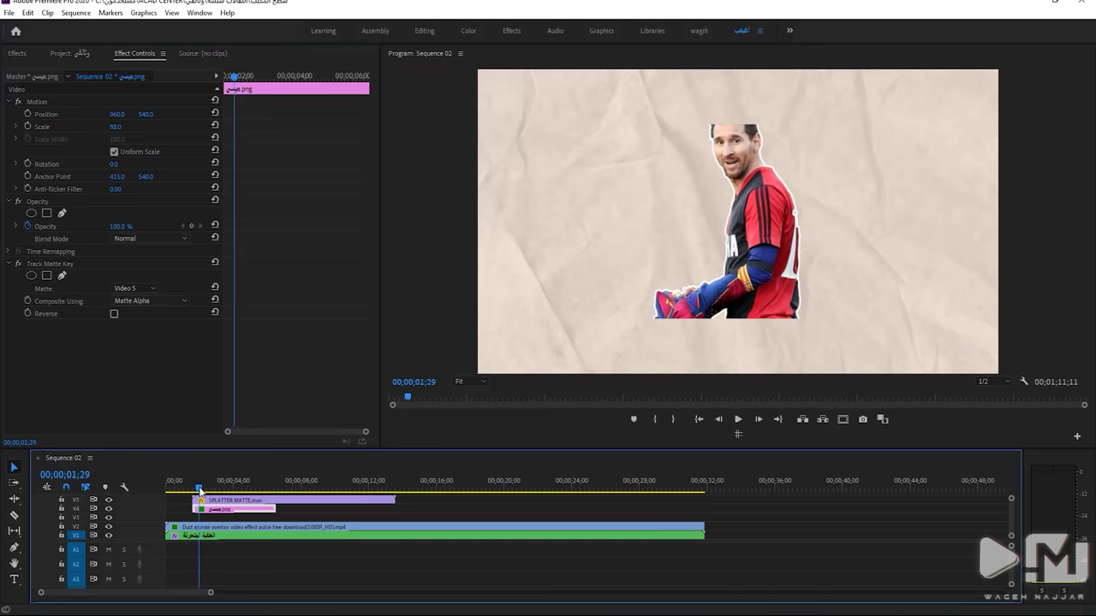
{"action": "left_click", "coordinate": [196, 533]}
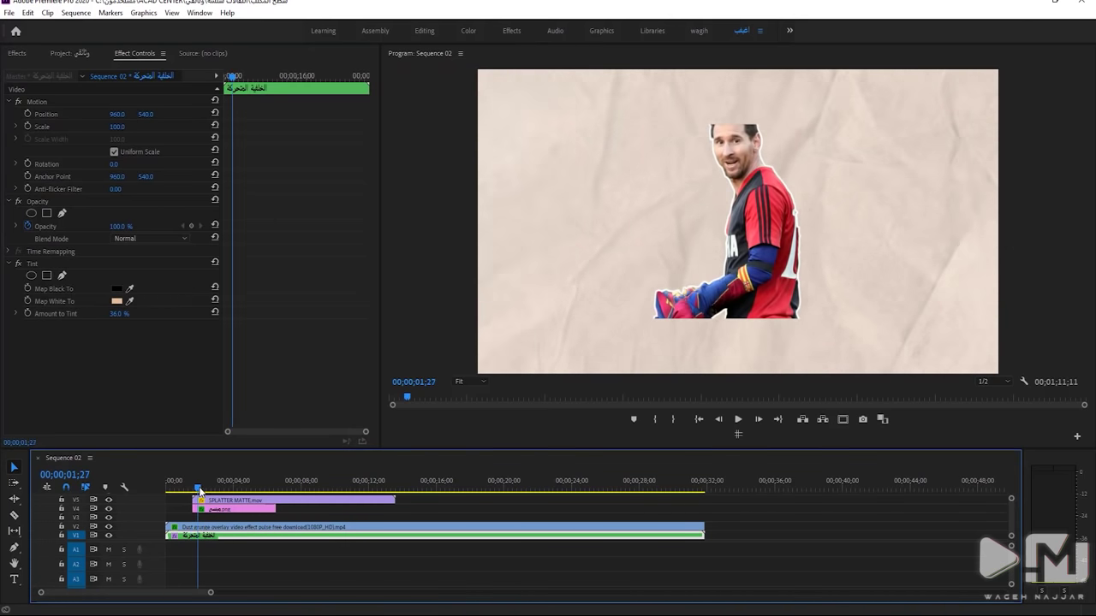
{"action": "left_click_drag", "start_coordinate": [196, 489], "coordinate": [202, 488]}
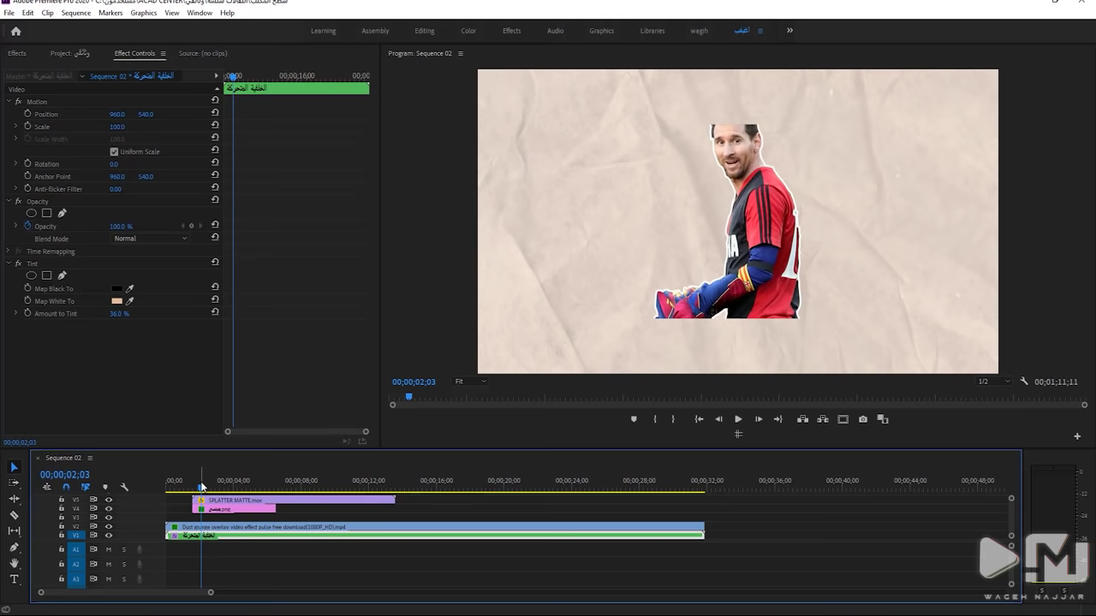
{"action": "left_click", "coordinate": [214, 509]}
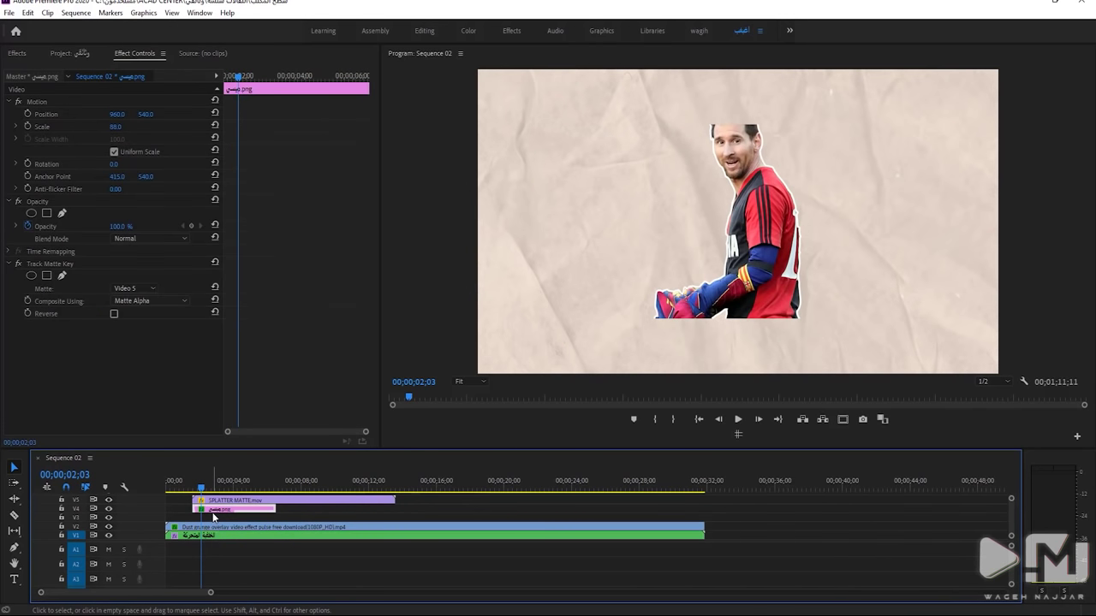
{"action": "left_click", "coordinate": [139, 301]}
Composite using Matte Luma, nudge the player smaller, and scale the splatter matte to 311
{"action": "left_click", "coordinate": [139, 320]}
{"action": "left_click_drag", "start_coordinate": [202, 488], "coordinate": [209, 488]}
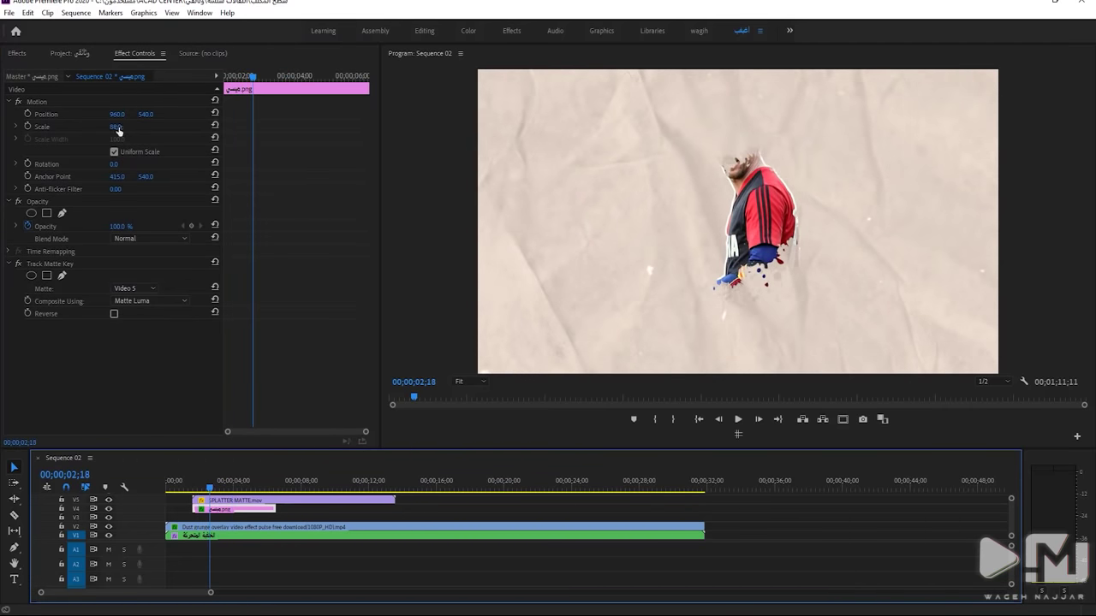
{"action": "left_click_drag", "start_coordinate": [118, 129], "coordinate": [107, 129]}
{"action": "left_click", "coordinate": [220, 500]}
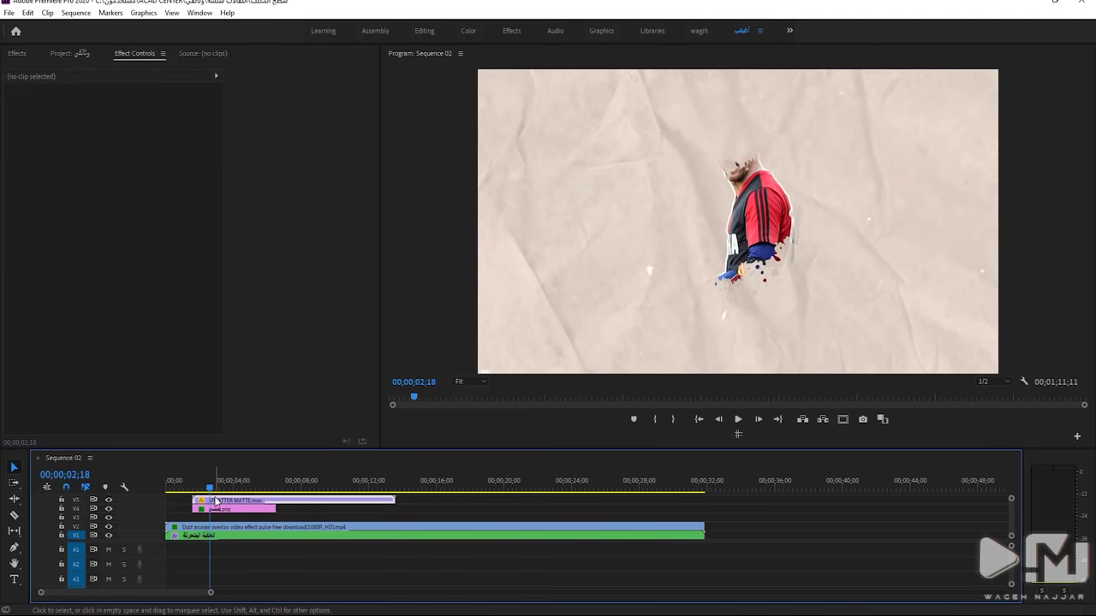
{"action": "left_click_drag", "start_coordinate": [115, 129], "coordinate": [149, 463]}
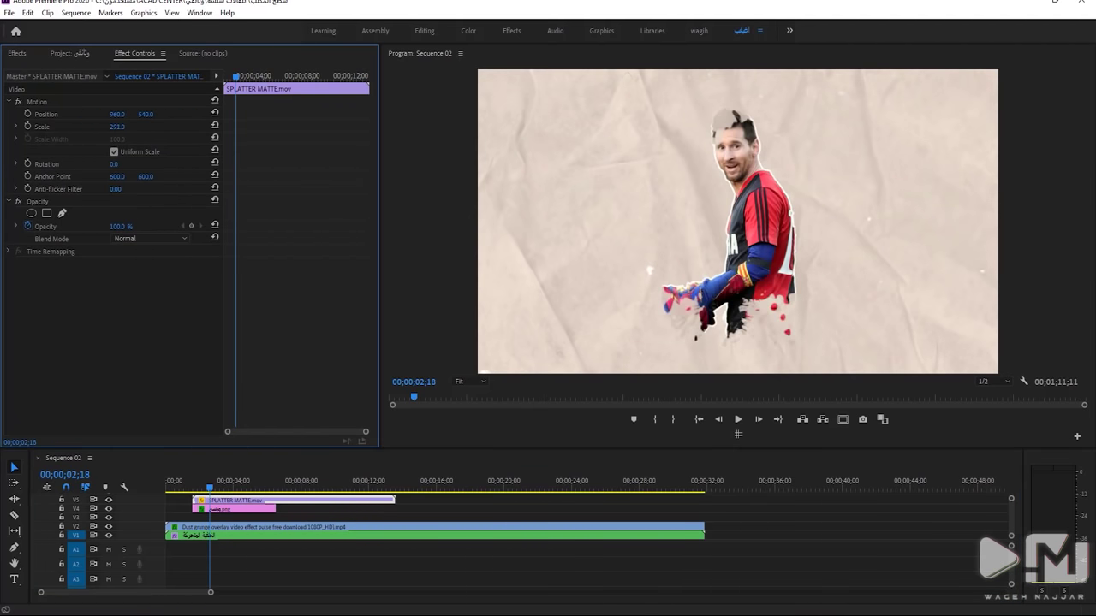
{"action": "left_click_drag", "start_coordinate": [198, 487], "coordinate": [201, 487]}
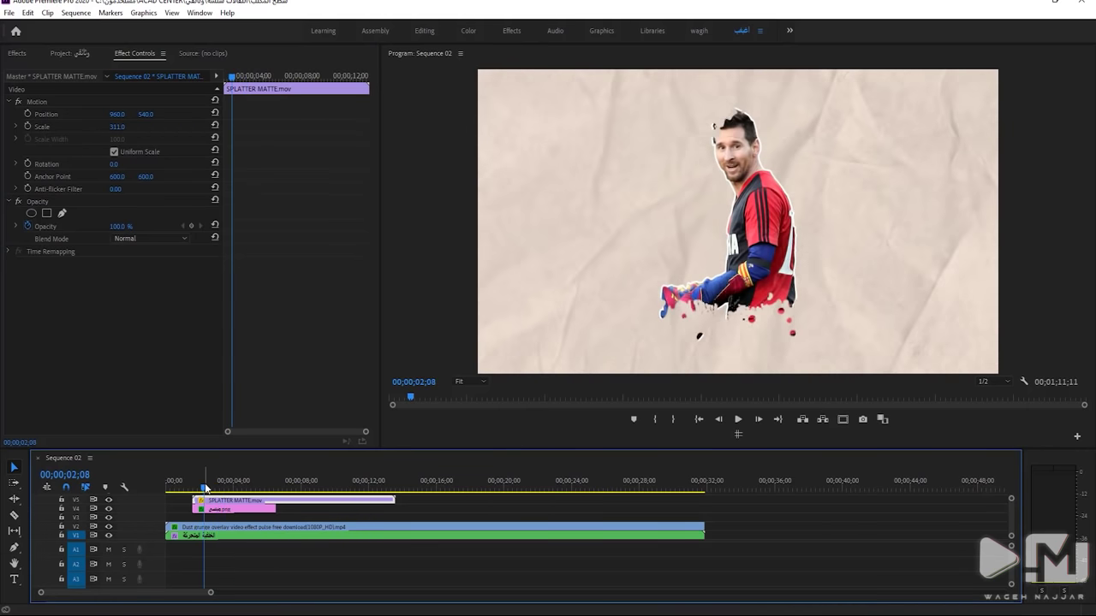
{"action": "left_click_drag", "start_coordinate": [205, 487], "coordinate": [204, 487]}
Undo the splatter scale and replace the player clip with a fresh png extended to match the splatter
{"action": "key", "text": "ctrl+z"}
{"action": "left_click", "coordinate": [244, 511]}
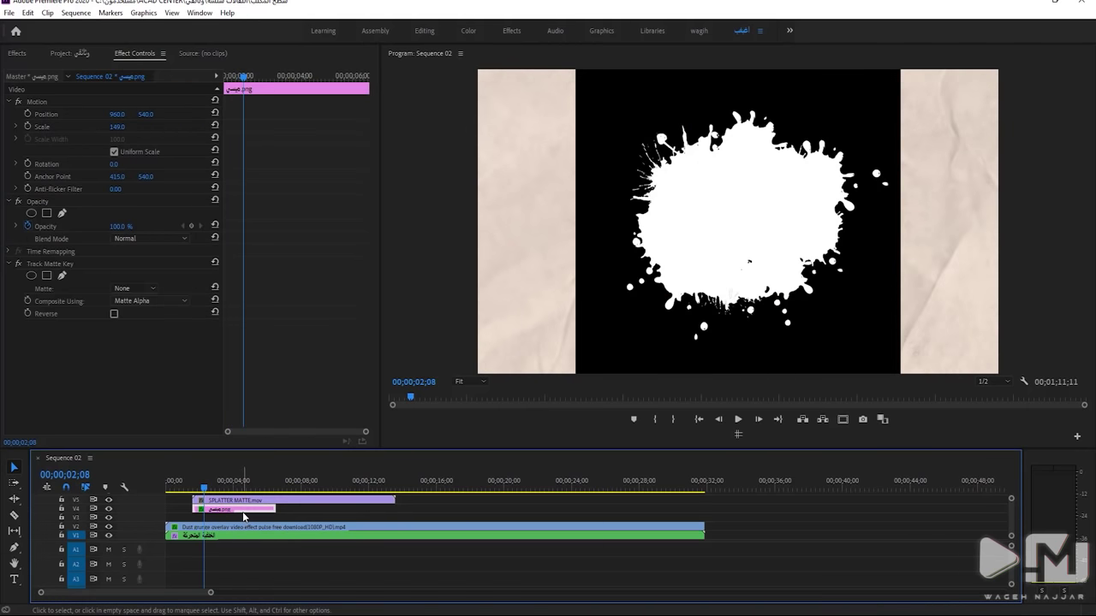
{"action": "key", "text": "Delete"}
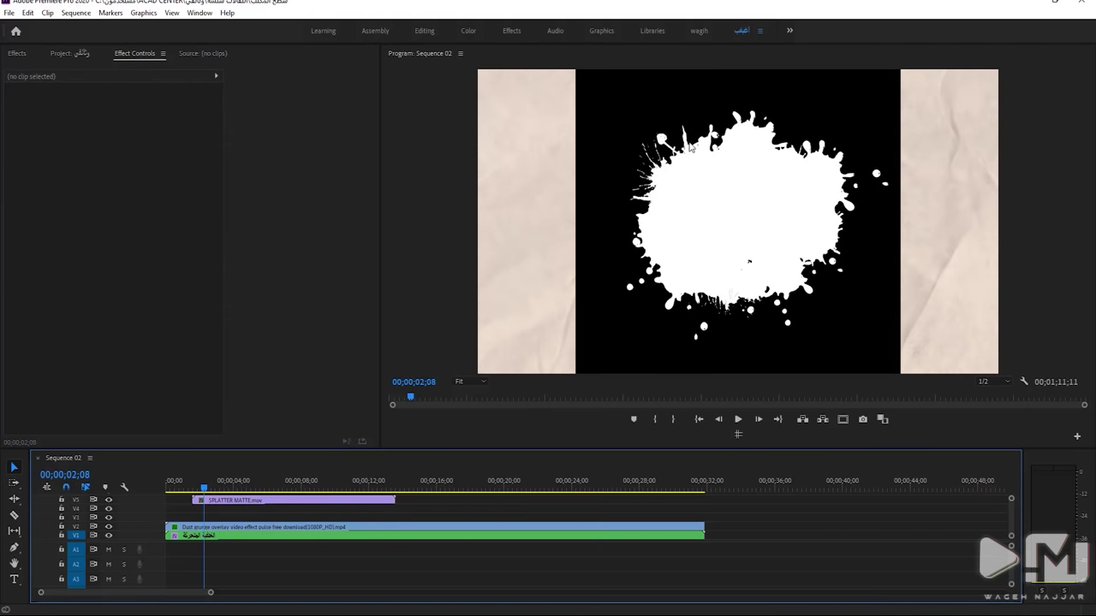
{"action": "left_click", "coordinate": [15, 58]}
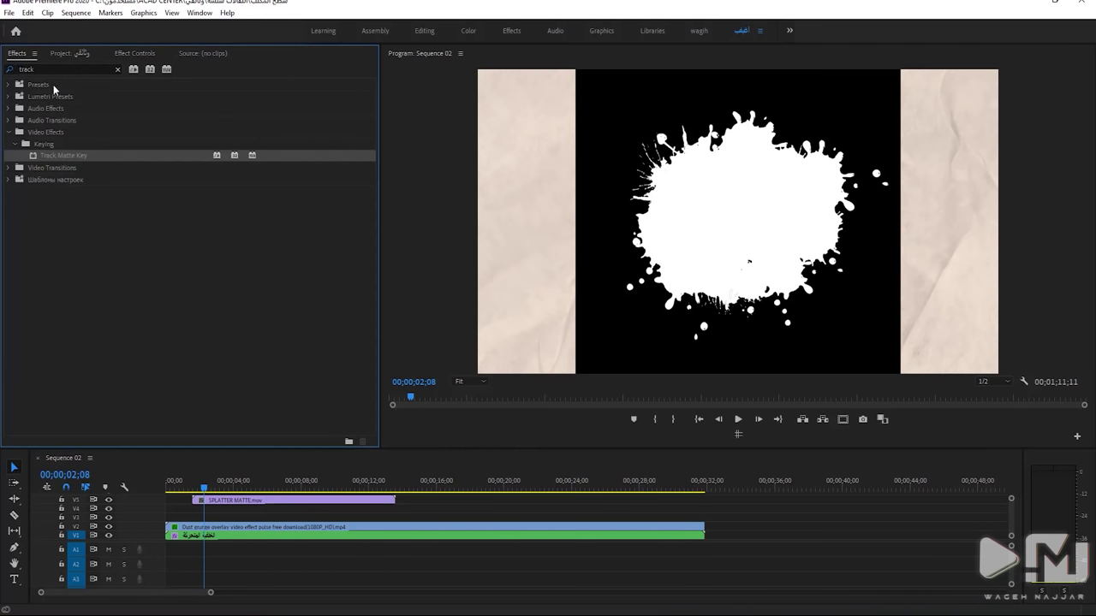
{"action": "key", "text": "shift+1"}
{"action": "left_click_drag", "start_coordinate": [66, 137], "coordinate": [244, 510]}
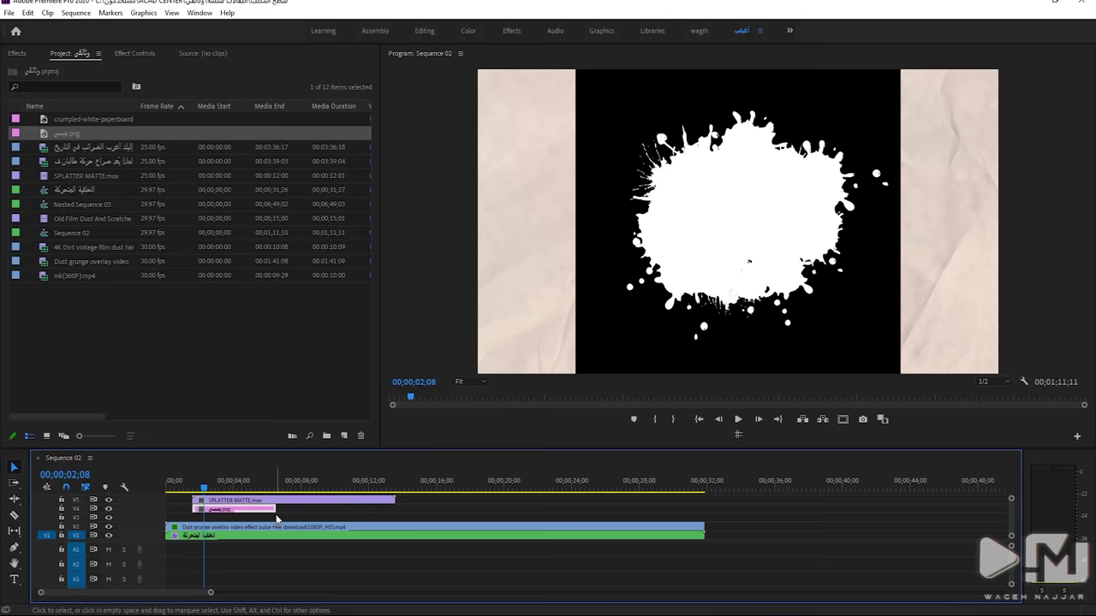
{"action": "left_click_drag", "start_coordinate": [275, 510], "coordinate": [394, 510]}
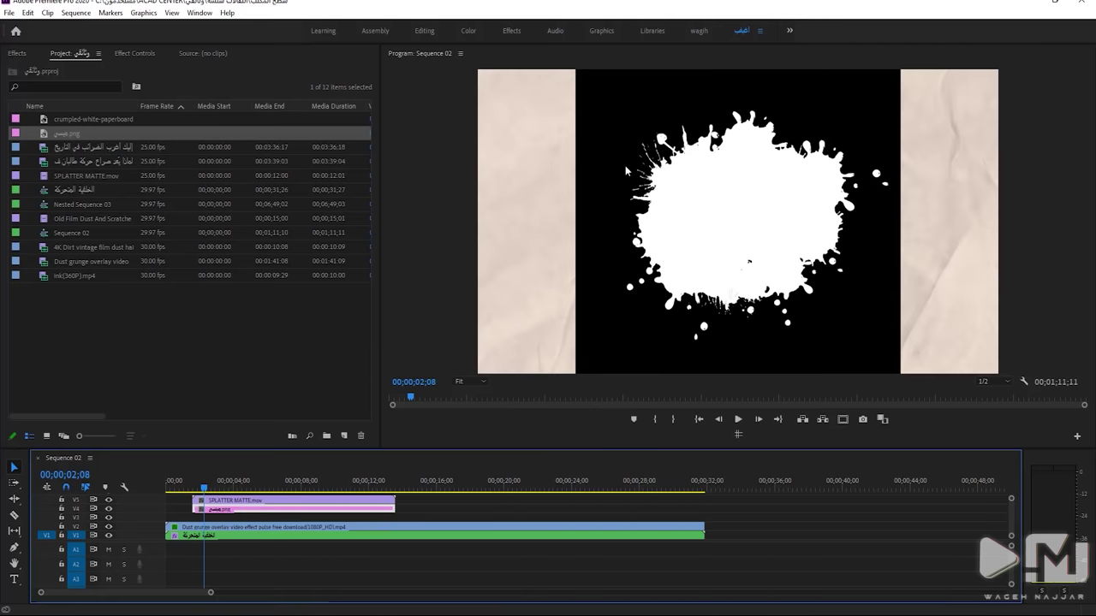
Apply Track Matte Key to the player with Matte Luma and Video 5 as matte
{"action": "left_click", "coordinate": [17, 55]}
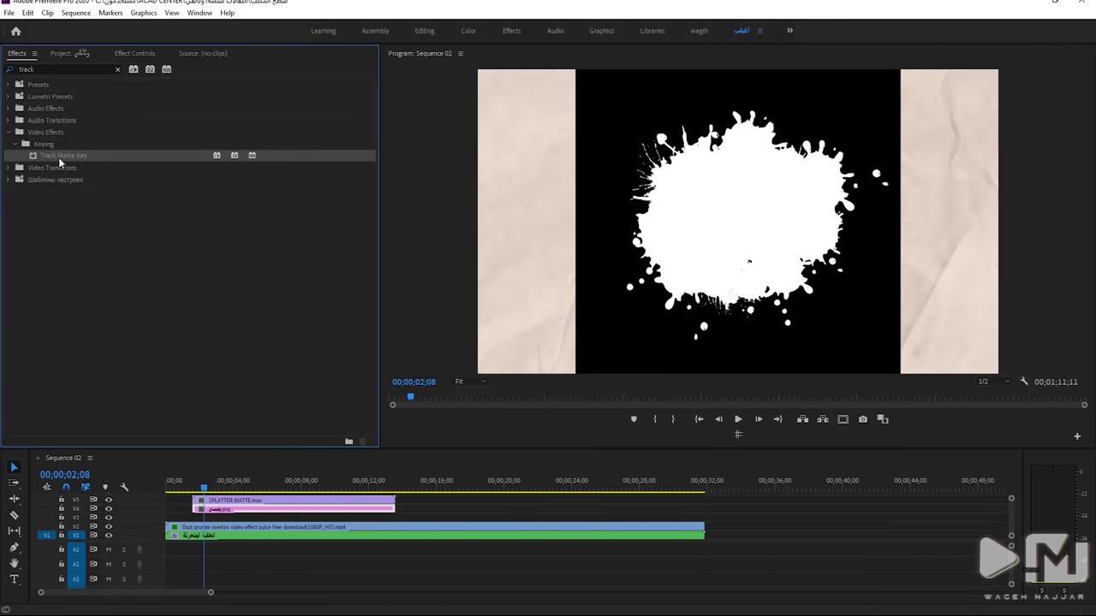
{"action": "left_click_drag", "start_coordinate": [231, 511], "coordinate": [231, 511]}
{"action": "left_click", "coordinate": [137, 54]}
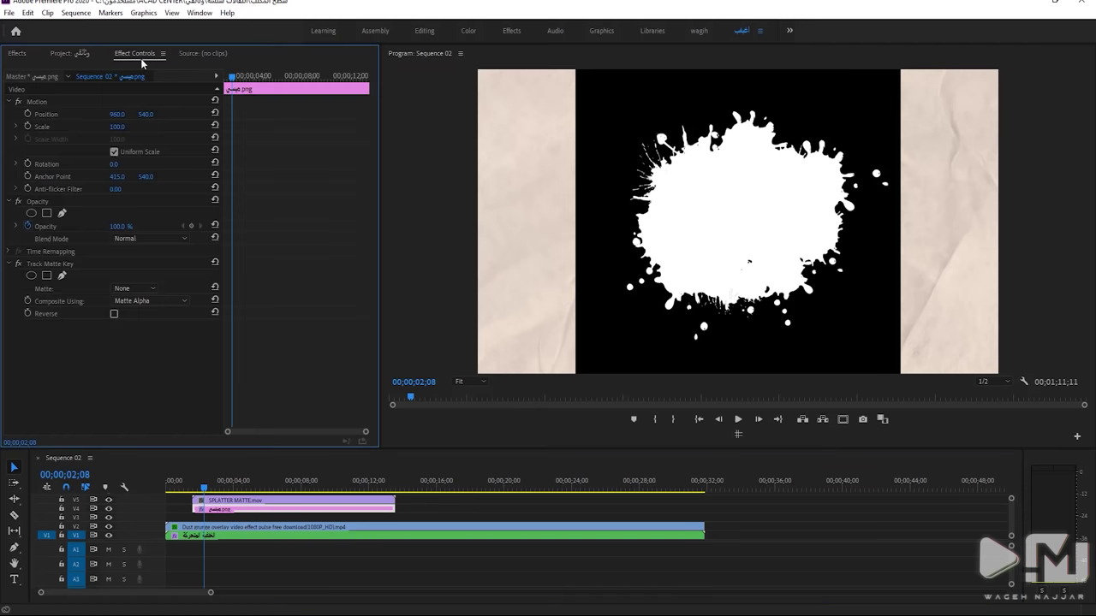
{"action": "left_click", "coordinate": [176, 300]}
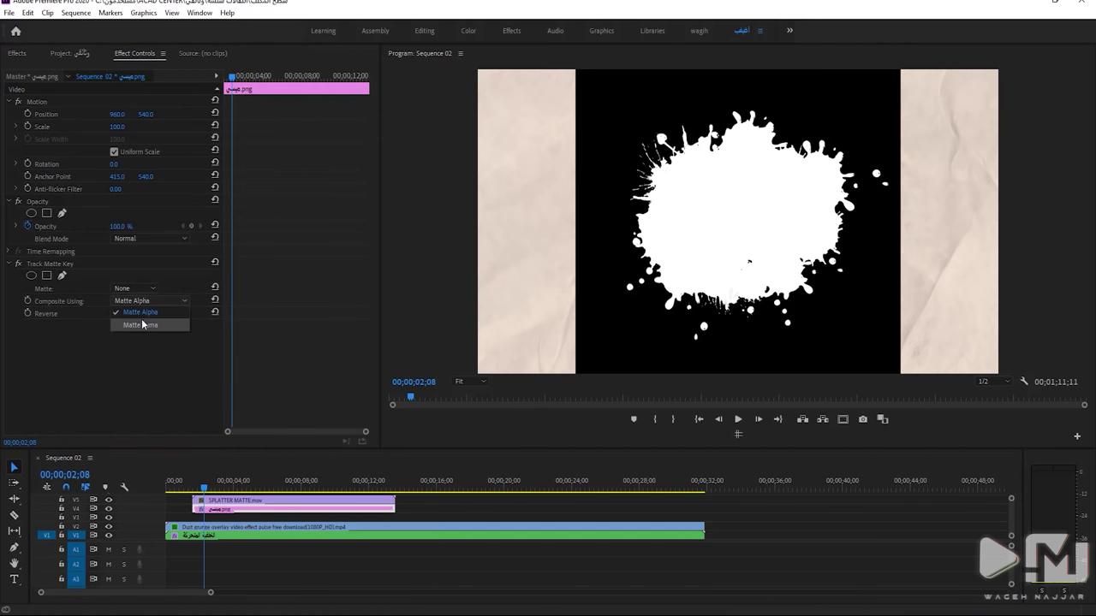
{"action": "left_click", "coordinate": [147, 326]}
{"action": "left_click", "coordinate": [132, 290]}
{"action": "scroll", "coordinate": [146, 548], "scroll_direction": "down", "scroll_amount": 2}
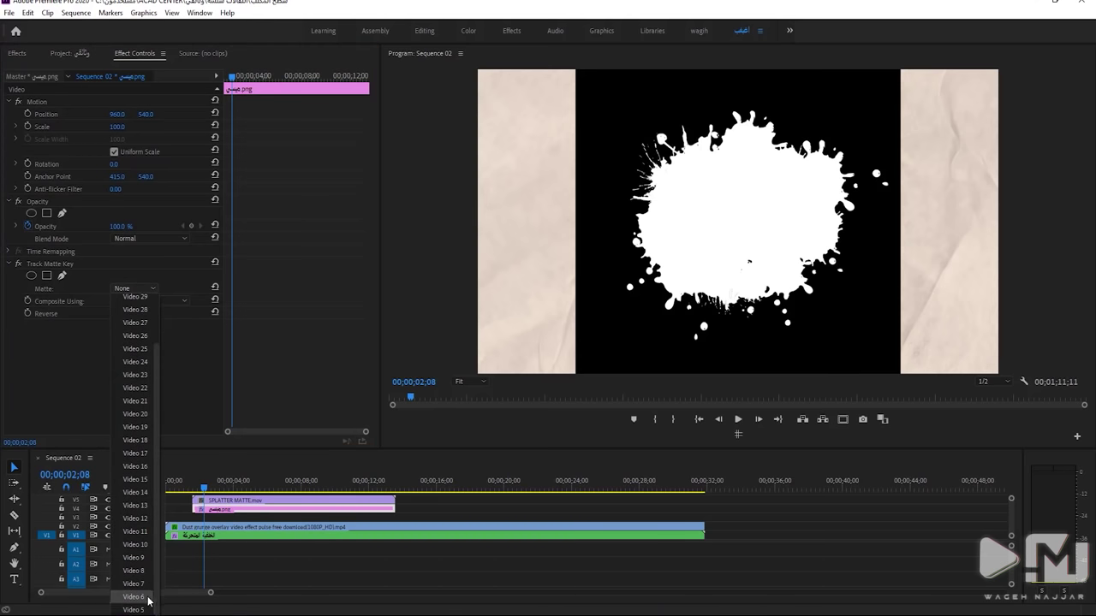
{"action": "left_click", "coordinate": [143, 609]}
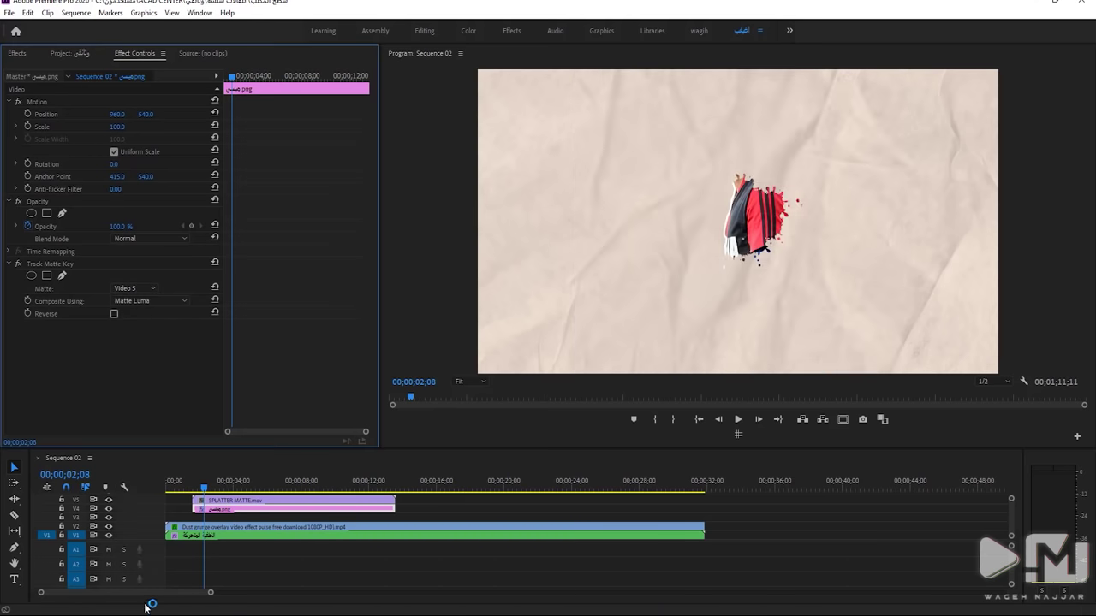
Scale the SPLATTER MATTE clip to 224% and play back the reveal
{"action": "left_click_drag", "start_coordinate": [207, 488], "coordinate": [238, 487]}
{"action": "left_click", "coordinate": [230, 502]}
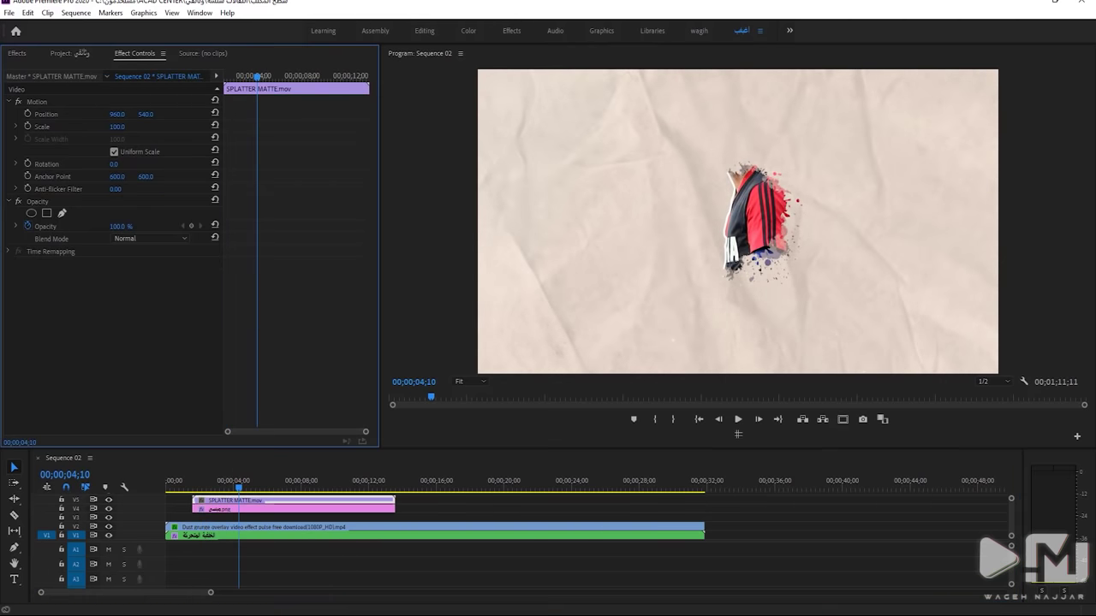
{"action": "left_click_drag", "start_coordinate": [117, 127], "coordinate": [127, 131]}
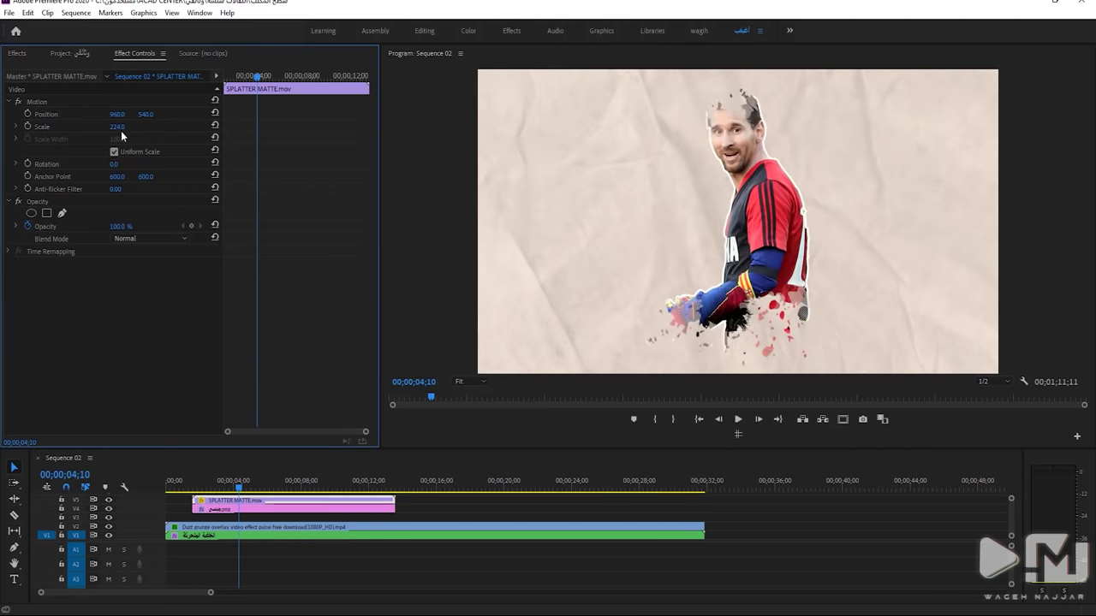
{"action": "left_click", "coordinate": [195, 485]}
{"action": "key", "text": "space"}
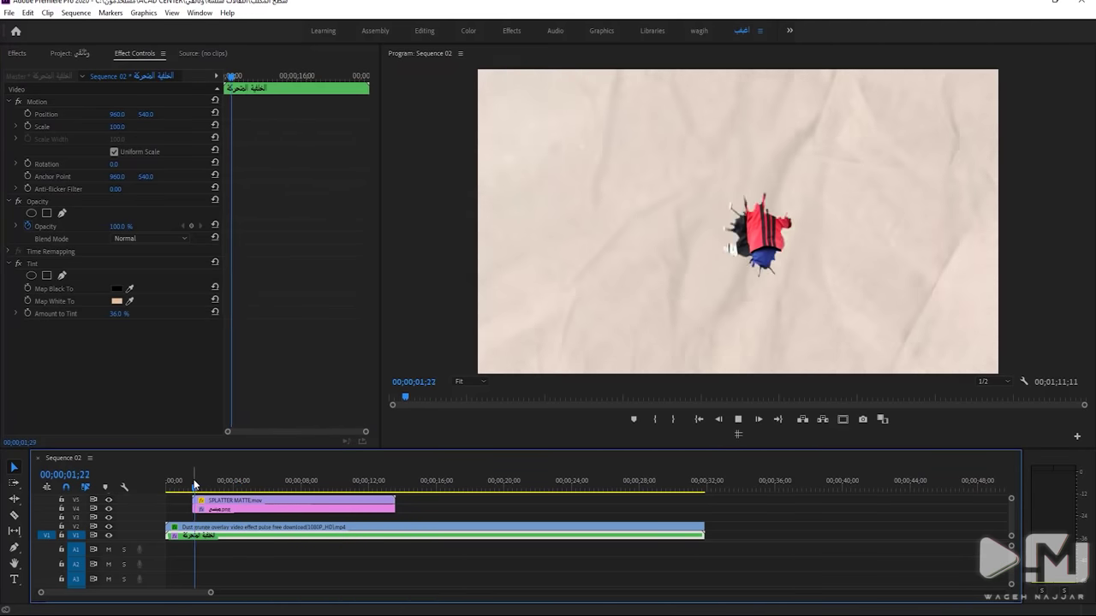
Set the splatter matte's Position Y to 456 to uncover more of the player
{"action": "left_click", "coordinate": [229, 484]}
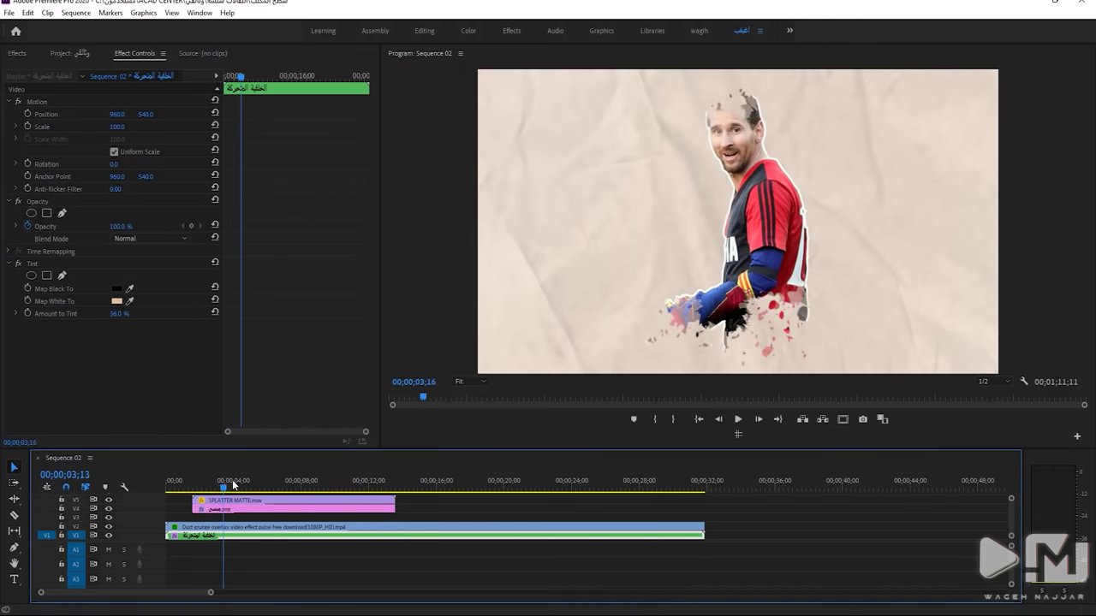
{"action": "left_click", "coordinate": [229, 501]}
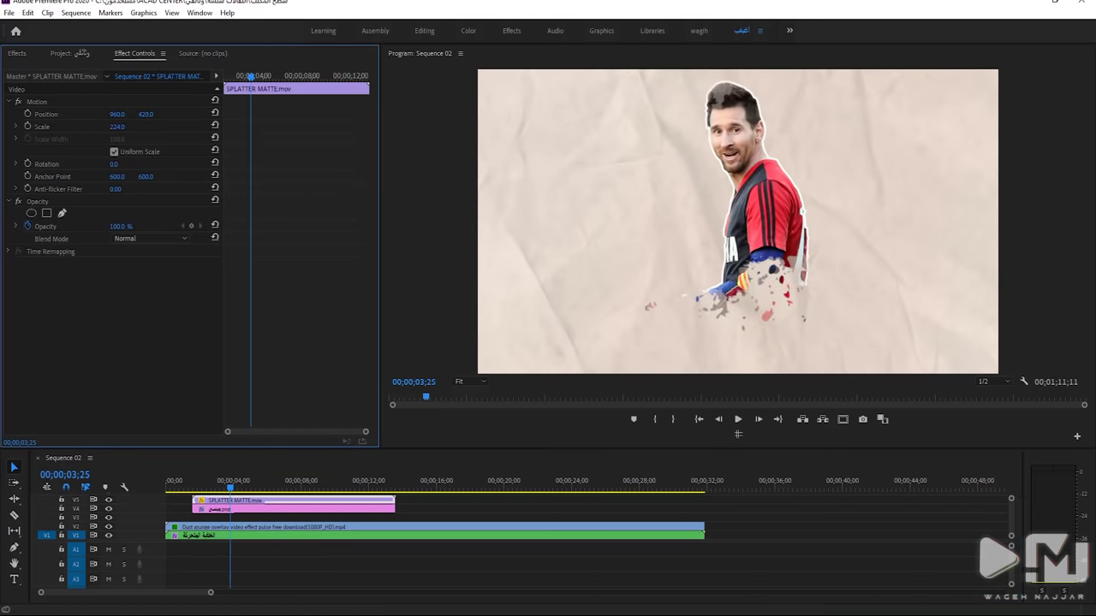
{"action": "left_click_drag", "start_coordinate": [146, 114], "coordinate": [328, 423]}
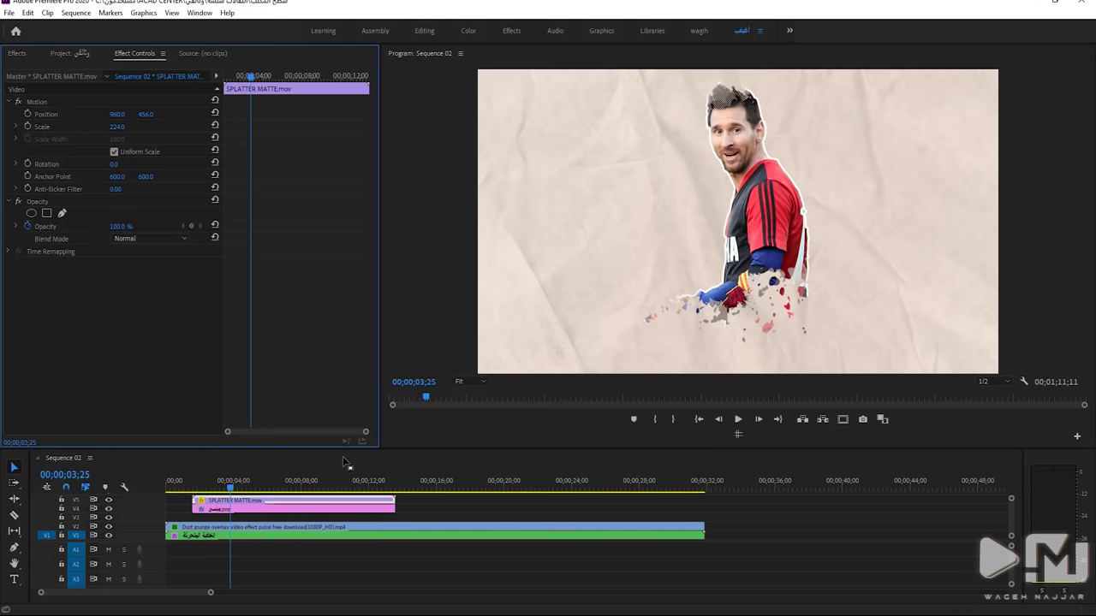
{"action": "left_click", "coordinate": [442, 548]}
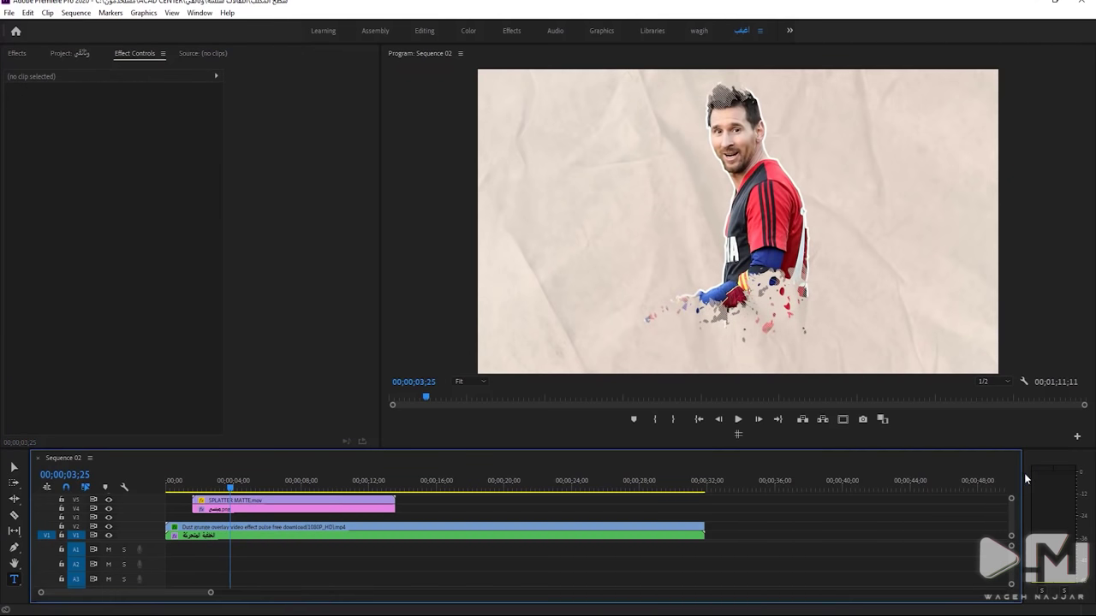
Move the player and splatter clips down one track and enlarge the track area
{"action": "left_click", "coordinate": [366, 509]}
{"action": "left_click", "coordinate": [347, 501], "text": "shift"}
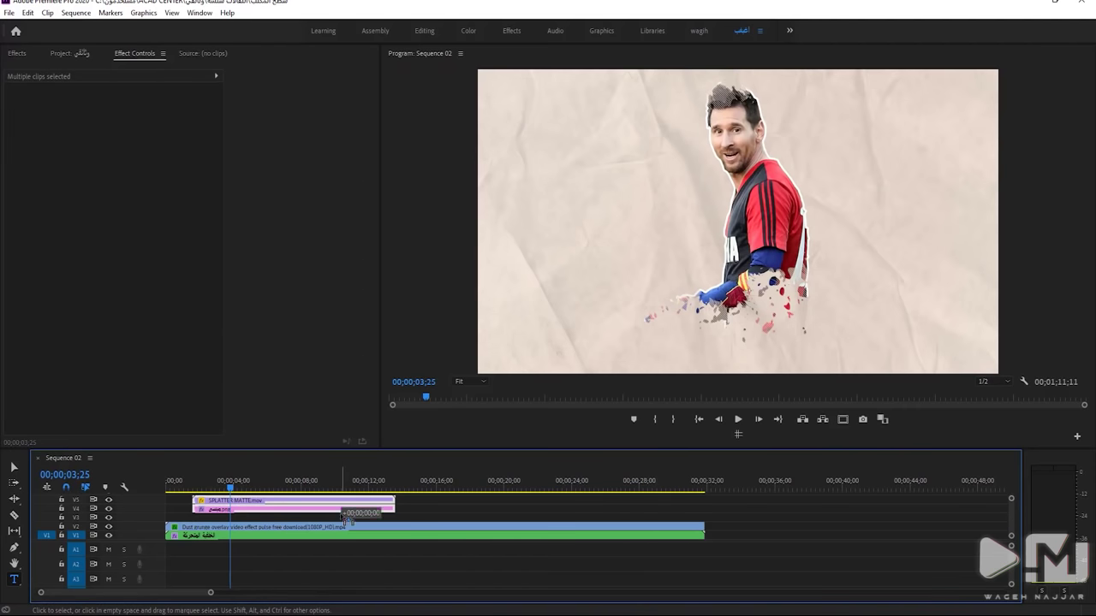
{"action": "left_click_drag", "start_coordinate": [346, 519], "coordinate": [344, 517]}
{"action": "left_click_drag", "start_coordinate": [334, 449], "coordinate": [334, 414]}
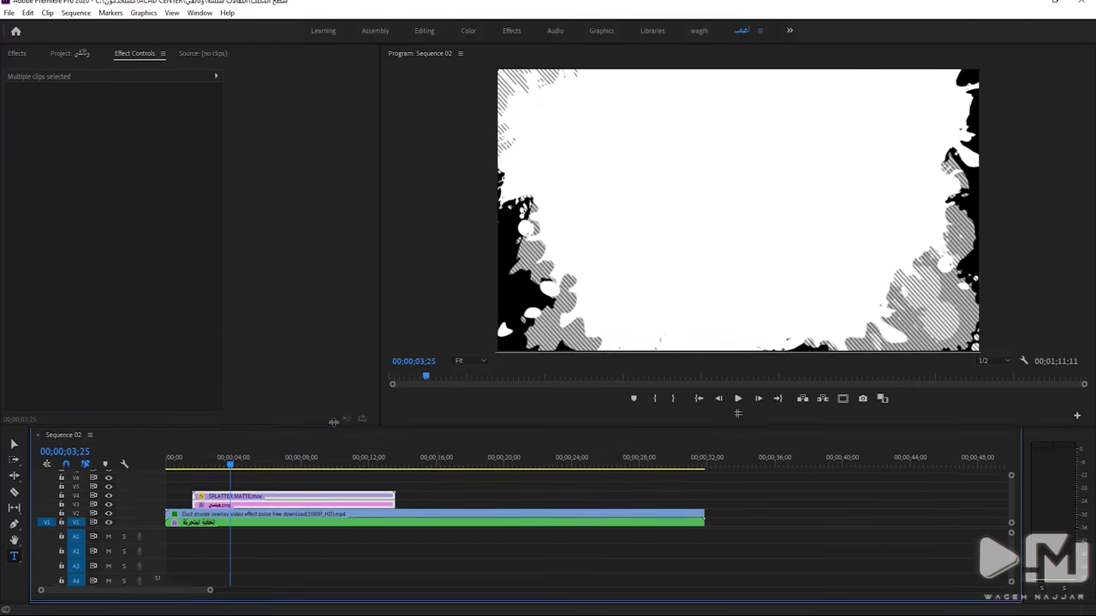
Point the player's Track Matte Key at Video 4 and play back the reveal
{"action": "left_click", "coordinate": [216, 505]}
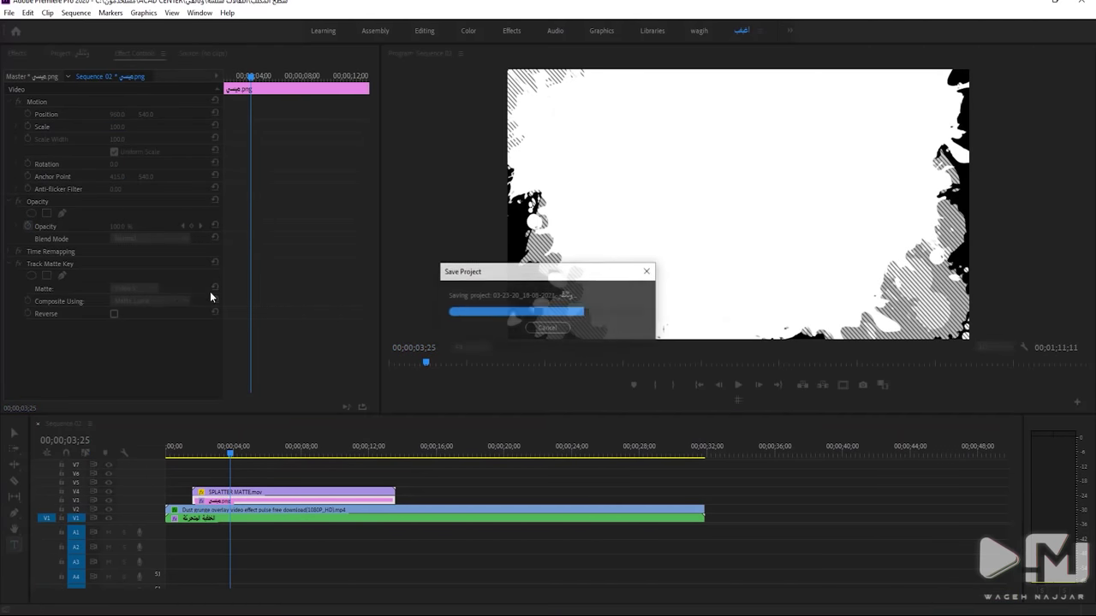
{"action": "left_click", "coordinate": [121, 288]}
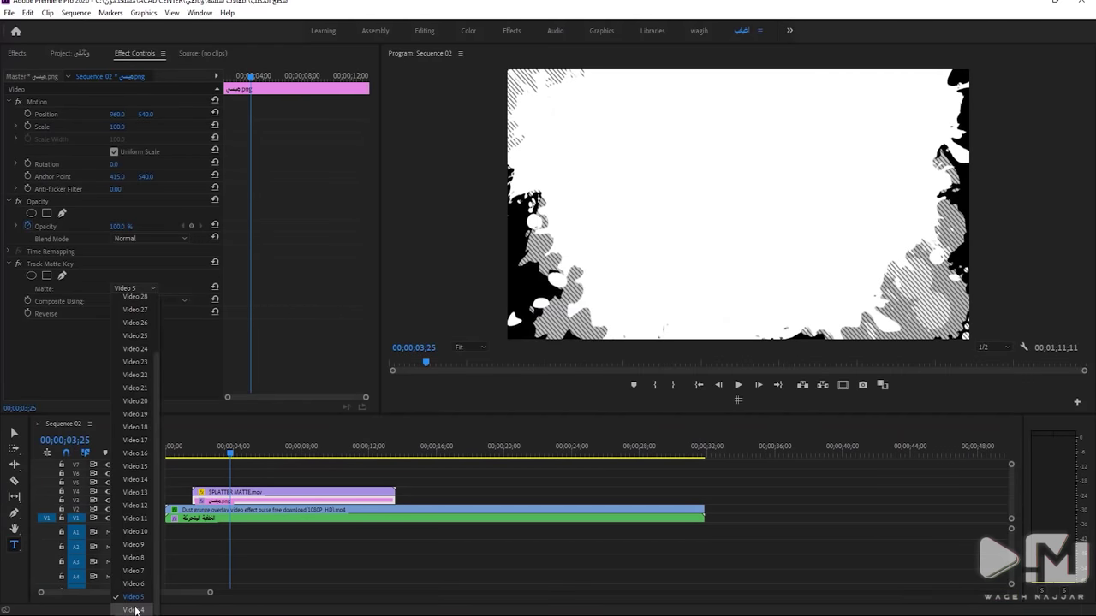
{"action": "left_click", "coordinate": [136, 609]}
{"action": "left_click", "coordinate": [192, 458]}
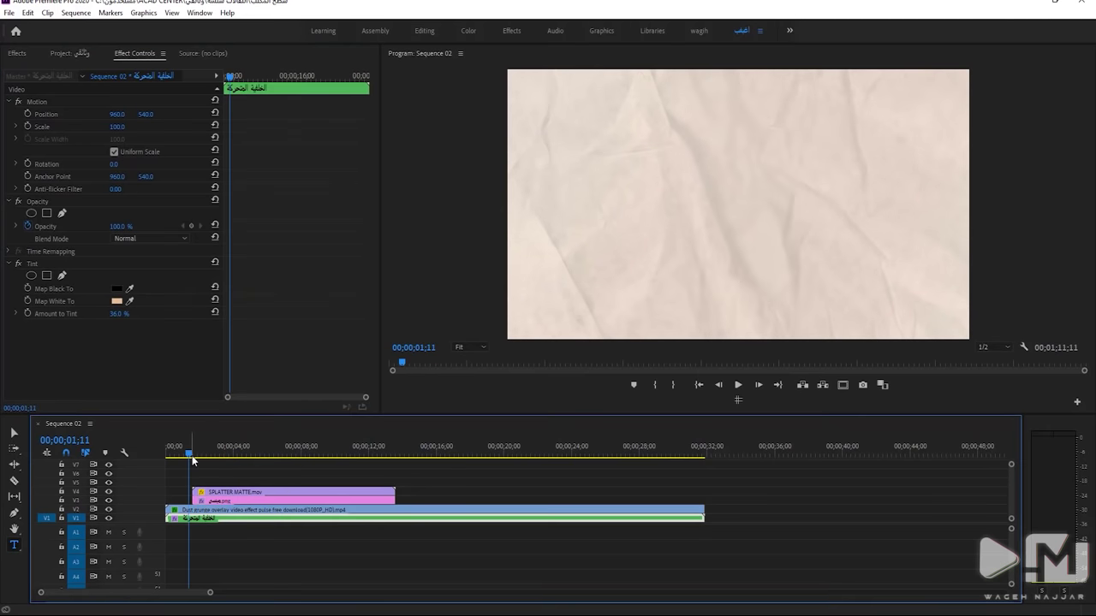
{"action": "key", "text": "space"}
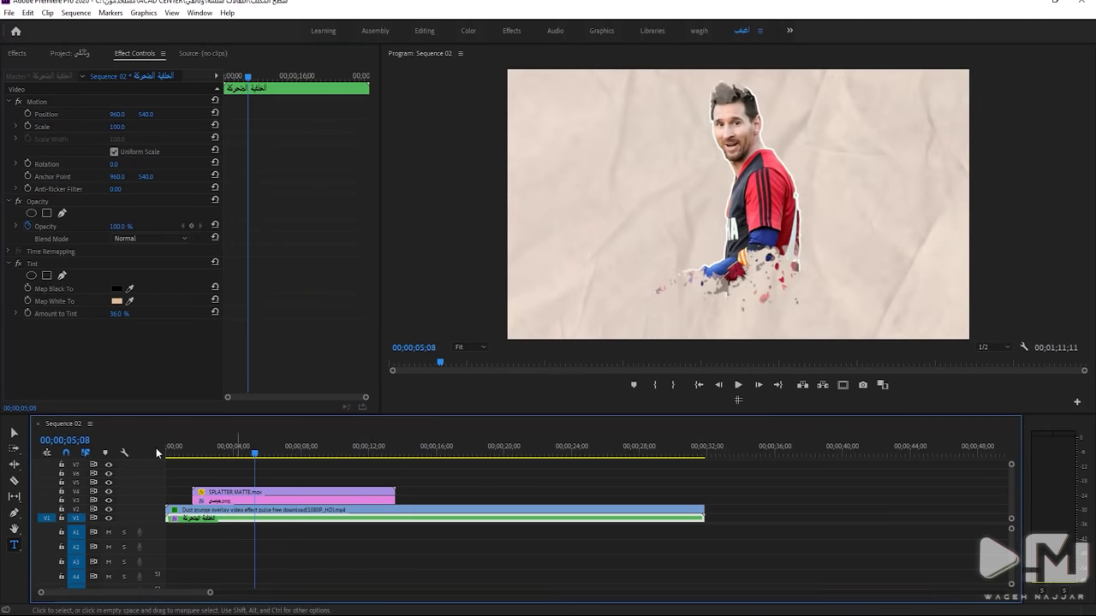
{"action": "left_click", "coordinate": [774, 311]}
{"action": "type", "text": "انتقال ميسي"}
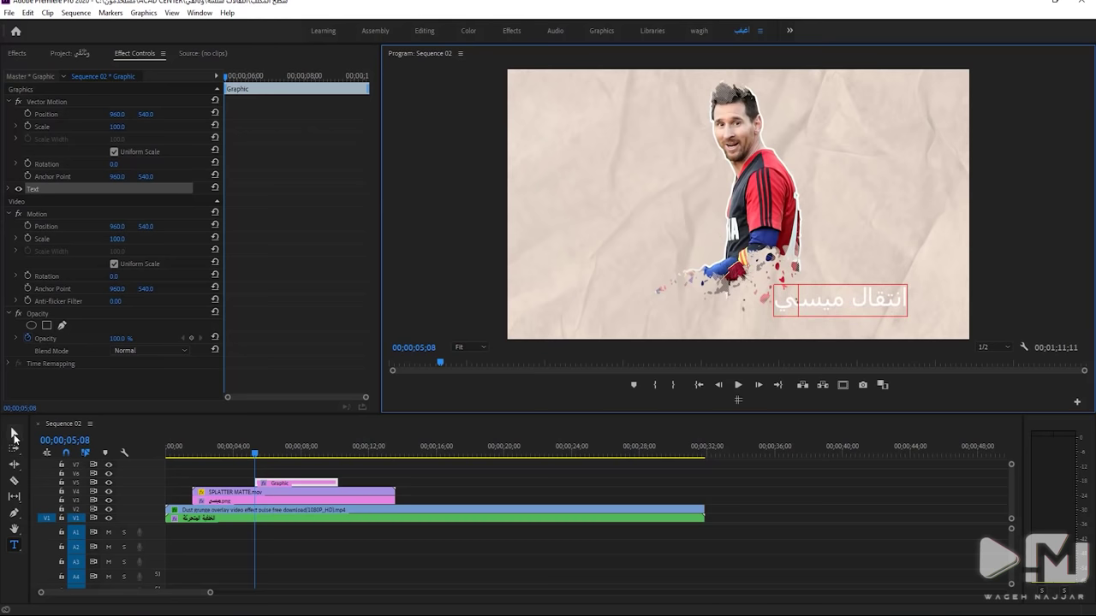
Move the انتقال ميسي title down and left under the player, enlarge it, and show its text settings
{"action": "left_click", "coordinate": [13, 435]}
{"action": "left_click_drag", "start_coordinate": [843, 302], "coordinate": [741, 312]}
{"action": "left_click_drag", "start_coordinate": [834, 285], "coordinate": [843, 289]}
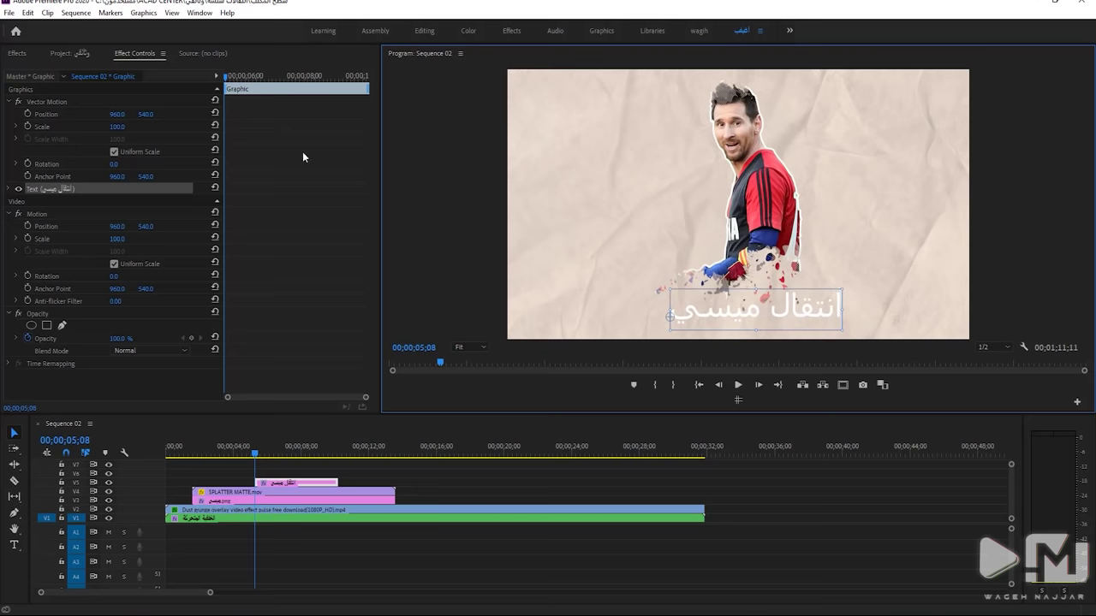
{"action": "left_click", "coordinate": [13, 189]}
Set the title font to Al-Jazeera-Arabic
{"action": "left_click", "coordinate": [211, 228]}
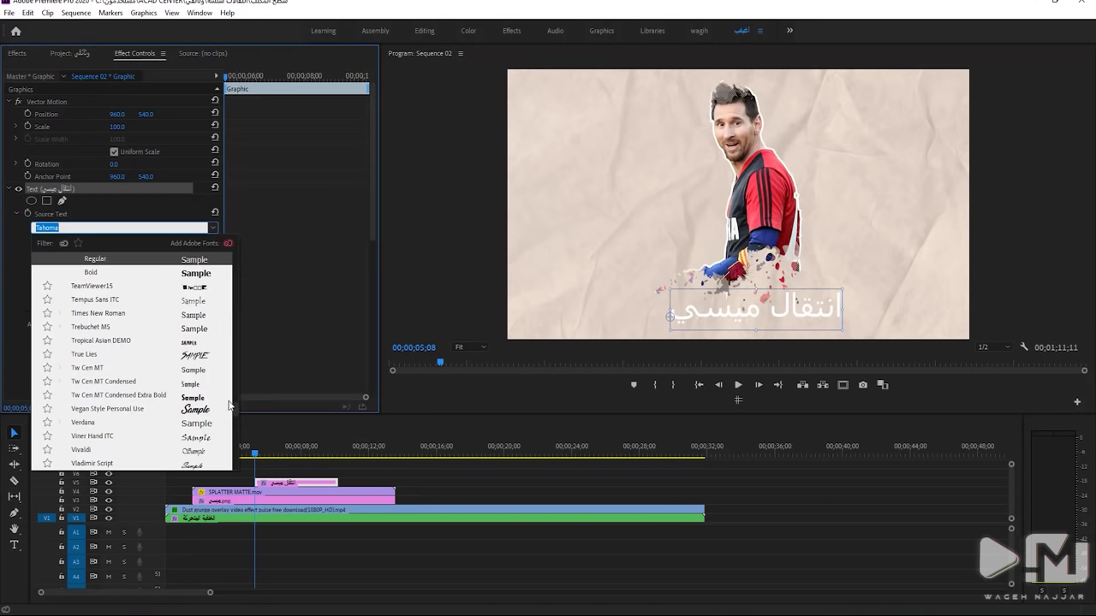
{"action": "left_click_drag", "start_coordinate": [235, 412], "coordinate": [240, 466]}
{"action": "scroll", "coordinate": [120, 402], "scroll_direction": "up", "scroll_amount": 10}
{"action": "scroll", "coordinate": [102, 359], "scroll_direction": "up", "scroll_amount": 10}
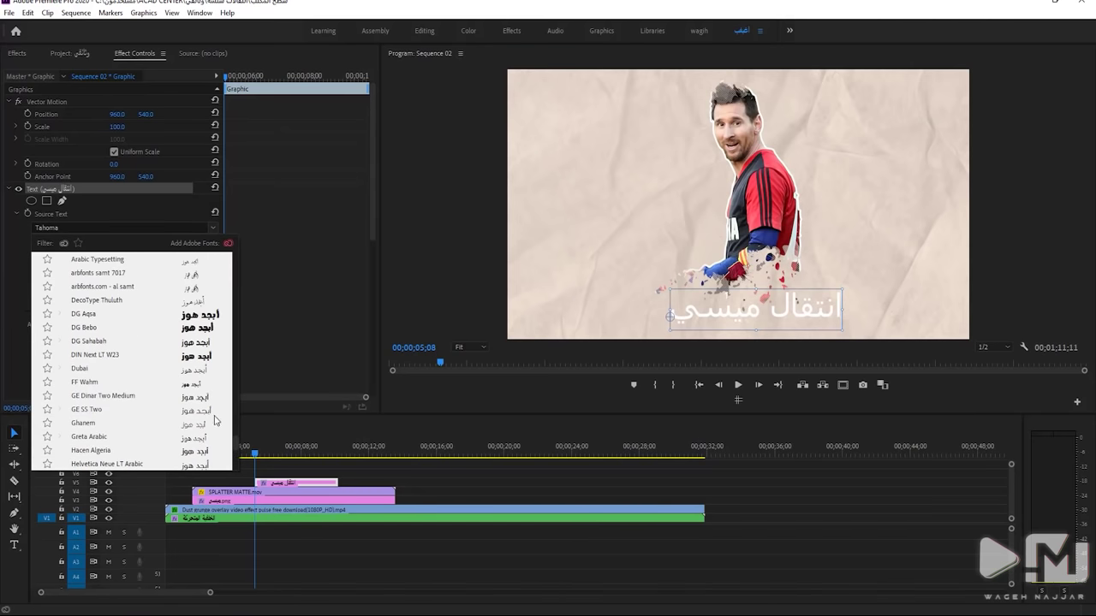
{"action": "scroll", "coordinate": [107, 408], "scroll_direction": "down", "scroll_amount": 3}
{"action": "scroll", "coordinate": [102, 402], "scroll_direction": "down", "scroll_amount": 5}
{"action": "scroll", "coordinate": [99, 392], "scroll_direction": "down", "scroll_amount": 5}
{"action": "scroll", "coordinate": [97, 394], "scroll_direction": "down", "scroll_amount": 5}
{"action": "scroll", "coordinate": [97, 395], "scroll_direction": "up", "scroll_amount": 3}
{"action": "scroll", "coordinate": [81, 391], "scroll_direction": "up", "scroll_amount": 5}
{"action": "left_click_drag", "start_coordinate": [237, 390], "coordinate": [234, 266]}
{"action": "left_click", "coordinate": [85, 381]}
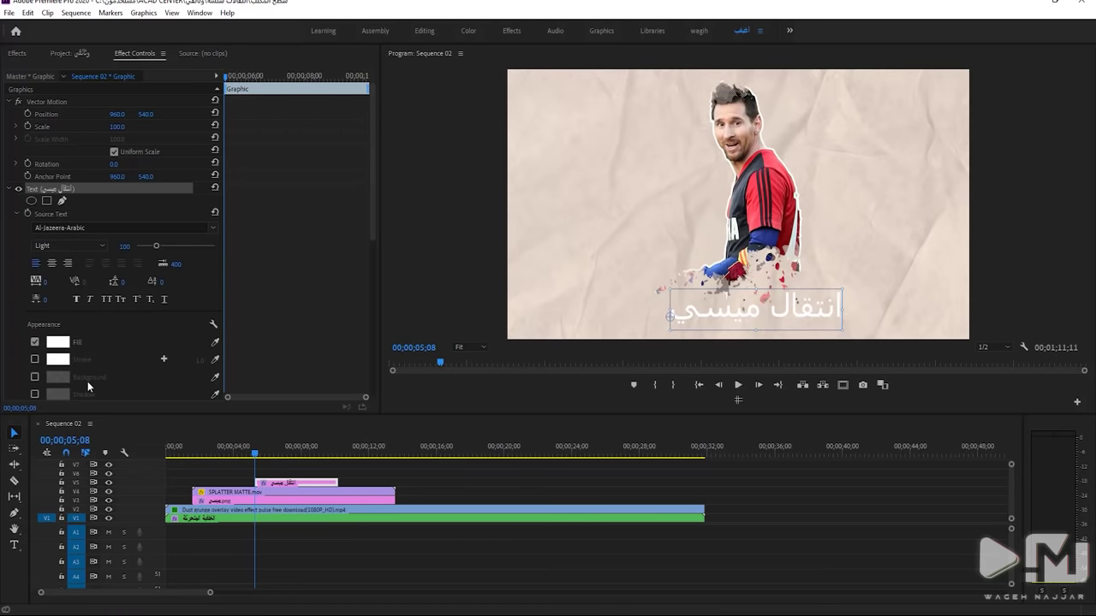
Settle the title on Regular weight and nudge it slightly left
{"action": "left_click", "coordinate": [70, 248]}
{"action": "left_click", "coordinate": [72, 272]}
{"action": "left_click", "coordinate": [71, 250]}
{"action": "left_click", "coordinate": [49, 284]}
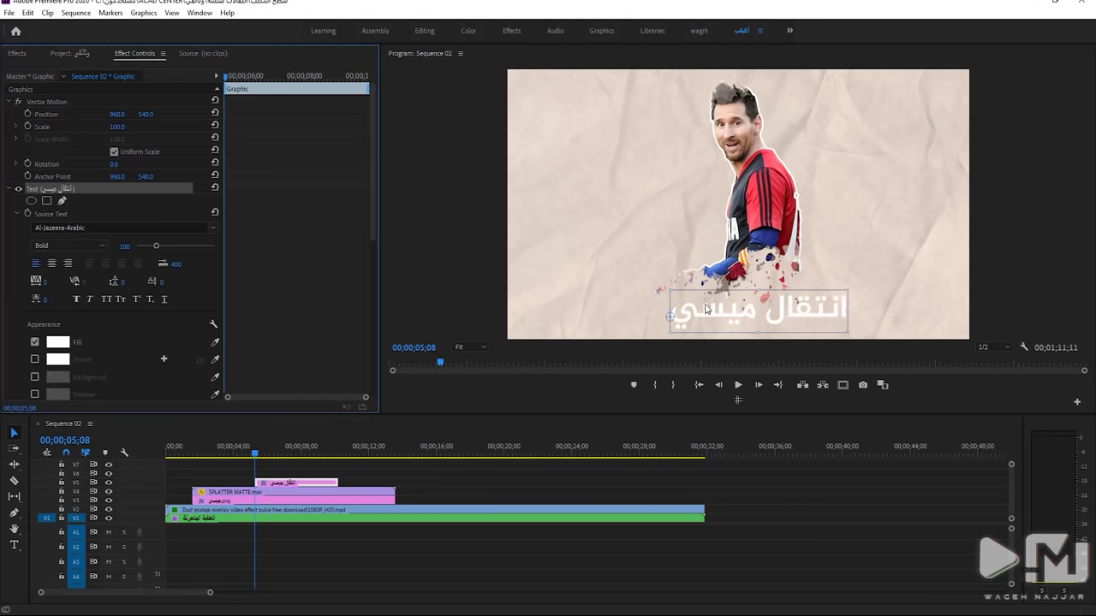
{"action": "double_click", "coordinate": [708, 309]}
{"action": "left_click", "coordinate": [83, 245]}
{"action": "left_click", "coordinate": [74, 272]}
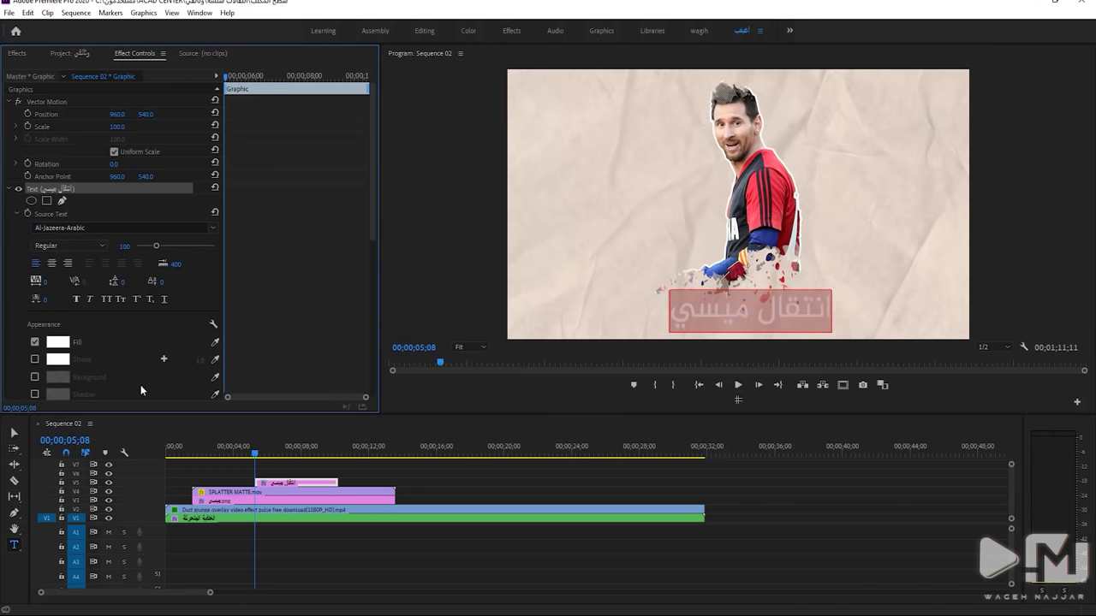
{"action": "left_click", "coordinate": [13, 435]}
{"action": "left_click", "coordinate": [776, 320]}
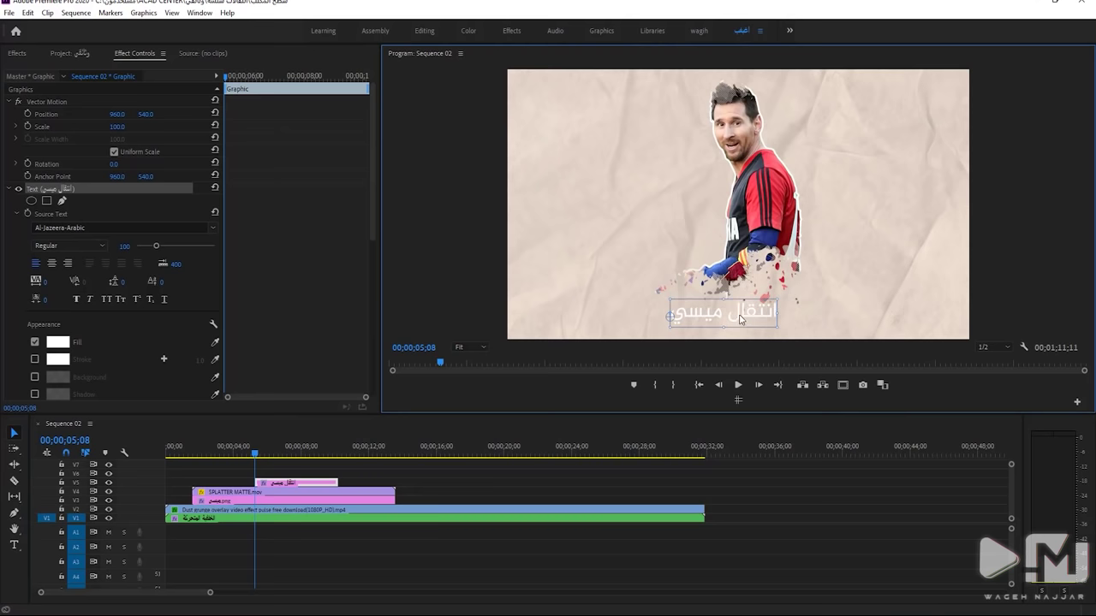
{"action": "left_click_drag", "start_coordinate": [776, 319], "coordinate": [766, 322]}
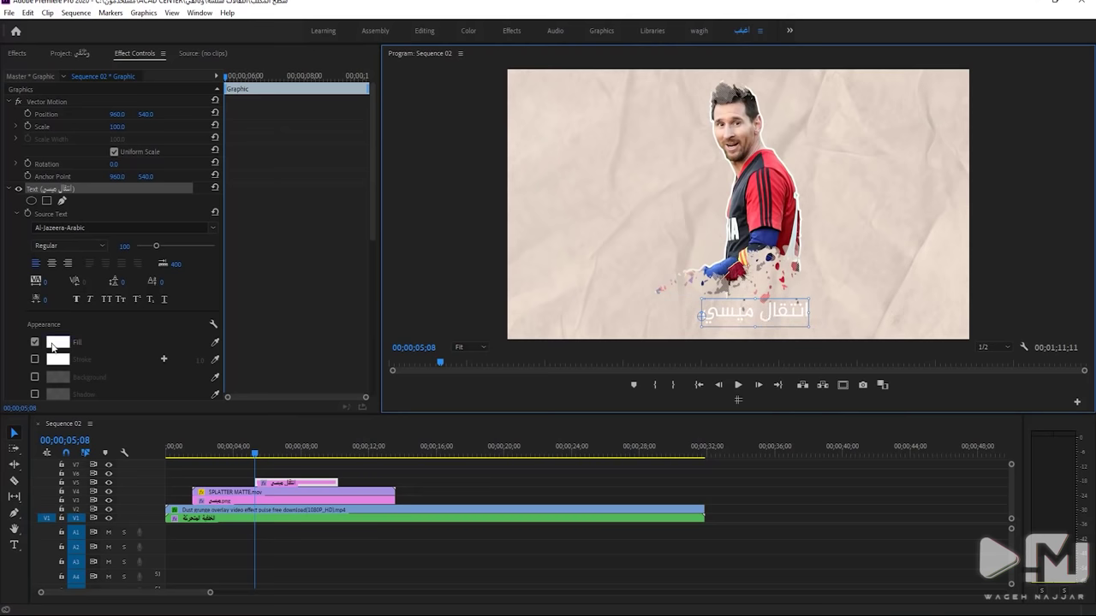
Change the title fill to near-black 0C0C0C and make its V5 clip start earlier
{"action": "left_click", "coordinate": [56, 343]}
{"action": "left_click_drag", "start_coordinate": [571, 274], "coordinate": [574, 247]}
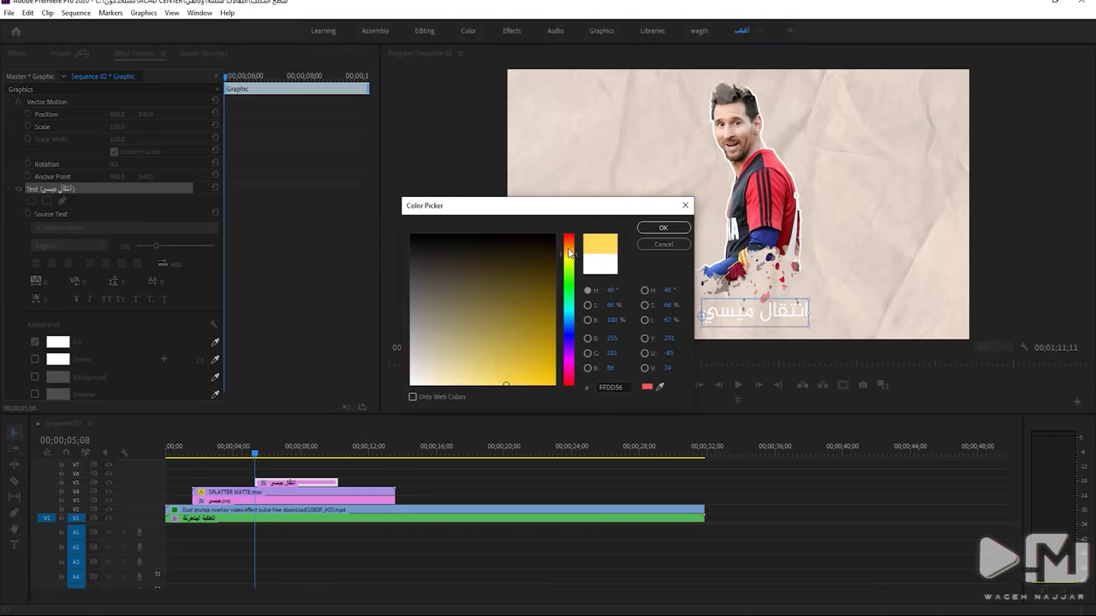
{"action": "left_click", "coordinate": [661, 229]}
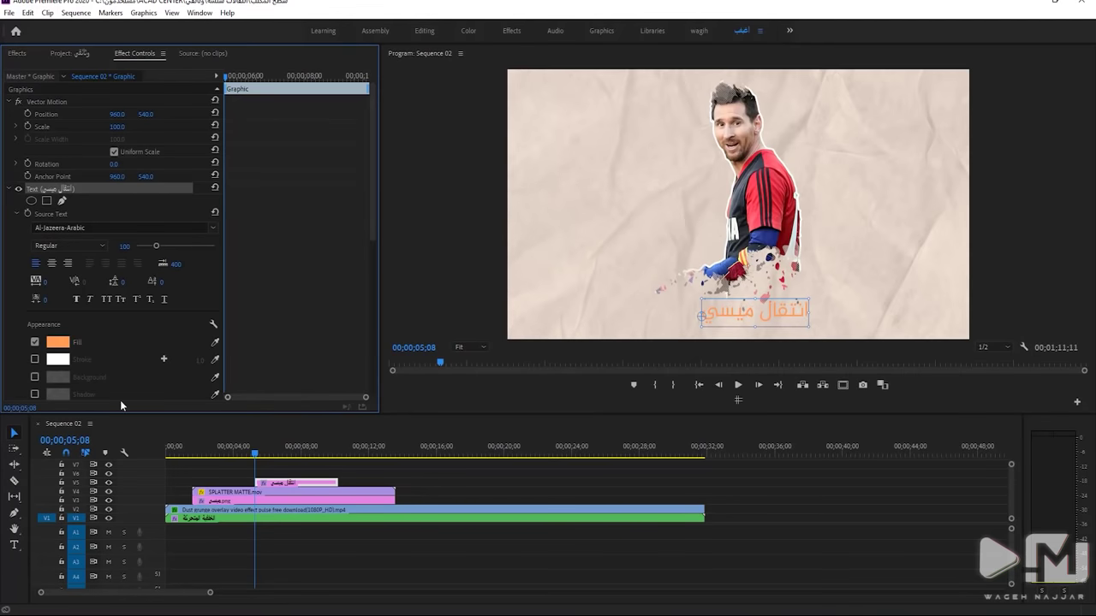
{"action": "left_click", "coordinate": [58, 342]}
{"action": "left_click", "coordinate": [413, 241]}
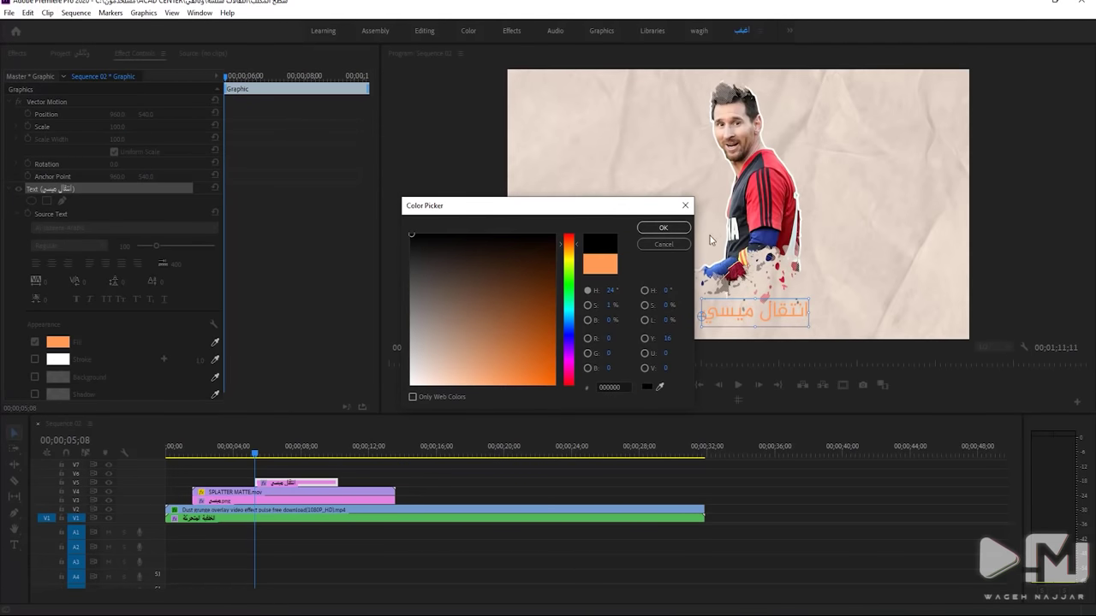
{"action": "left_click", "coordinate": [662, 228]}
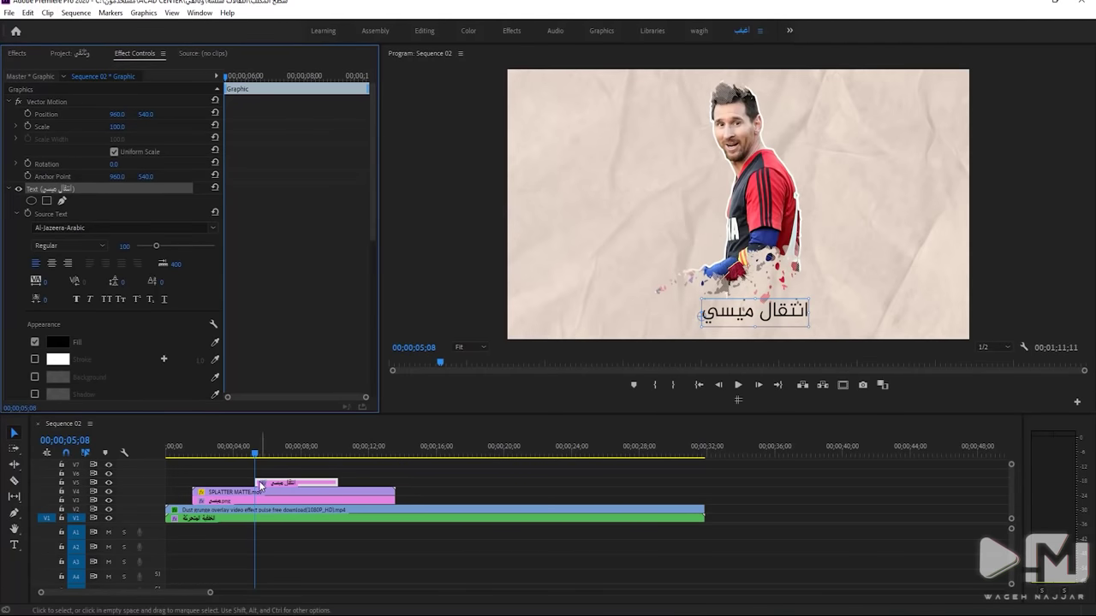
{"action": "left_click_drag", "start_coordinate": [261, 485], "coordinate": [206, 485]}
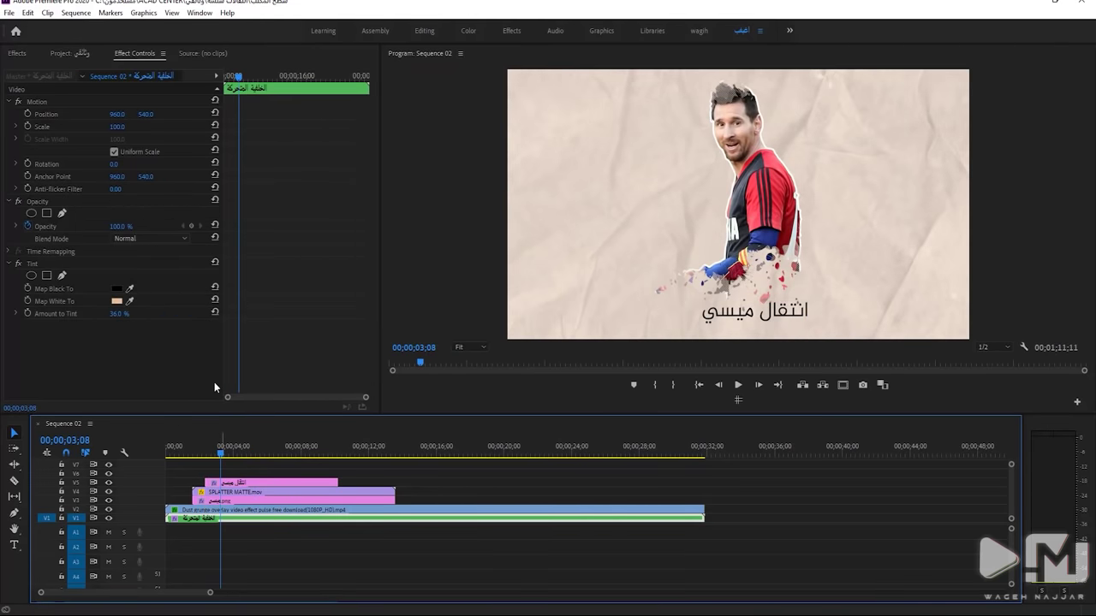
{"action": "left_click", "coordinate": [24, 65]}
Apply the Wipe transition to the start of the V5 title clip and preview it
{"action": "left_click", "coordinate": [17, 54]}
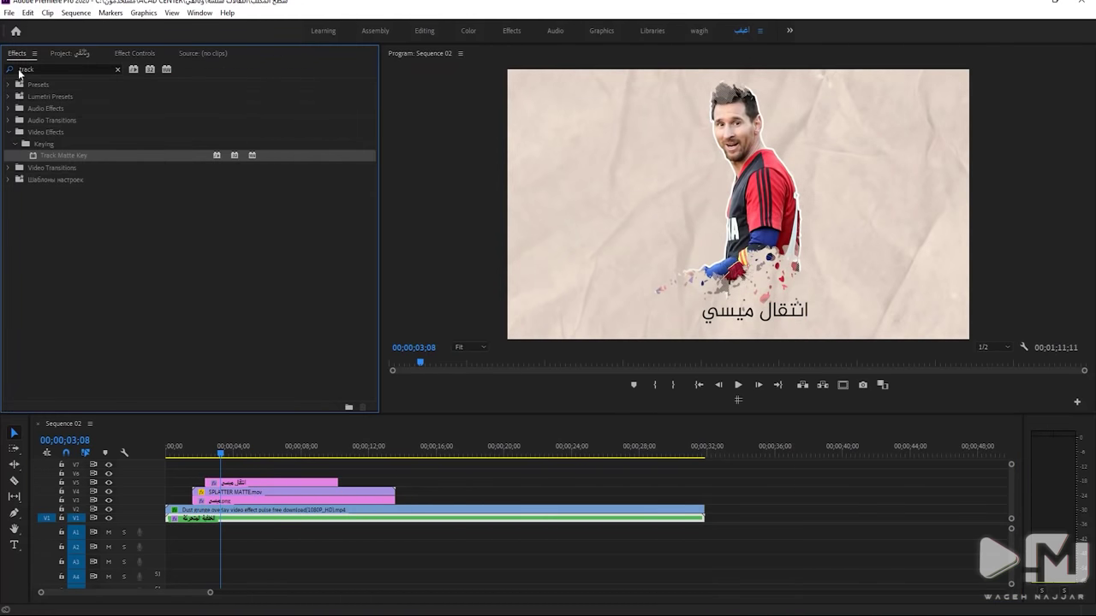
{"action": "left_click", "coordinate": [33, 69]}
{"action": "key", "text": "BackSpace"}
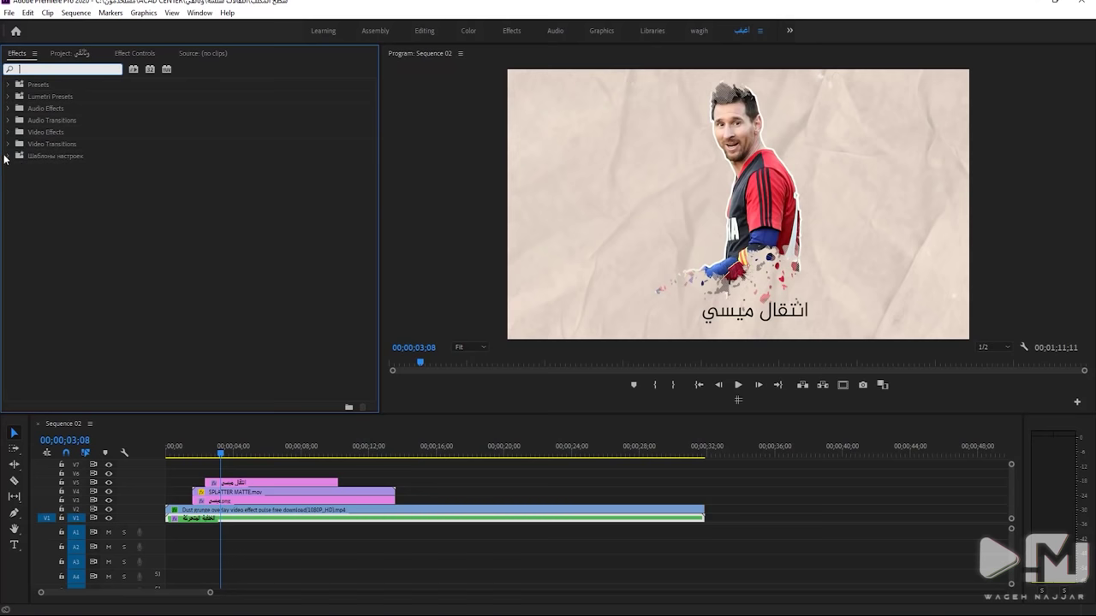
{"action": "left_click", "coordinate": [8, 146]}
{"action": "left_click", "coordinate": [26, 276]}
{"action": "scroll", "coordinate": [75, 369], "scroll_direction": "down", "scroll_amount": 3}
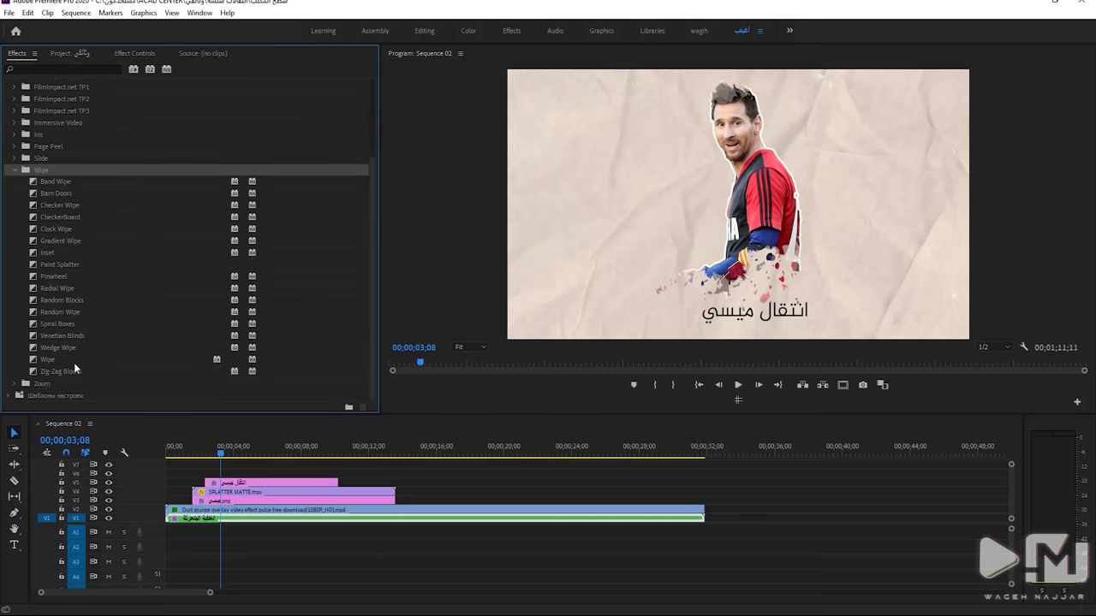
{"action": "left_click_drag", "start_coordinate": [42, 362], "coordinate": [208, 483]}
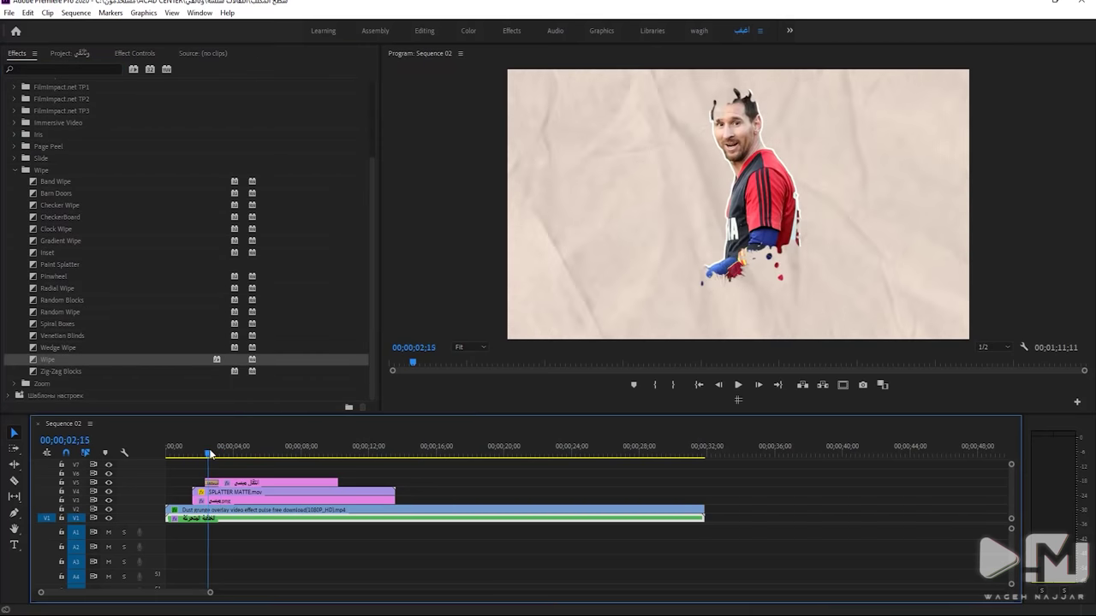
{"action": "left_click", "coordinate": [132, 54]}
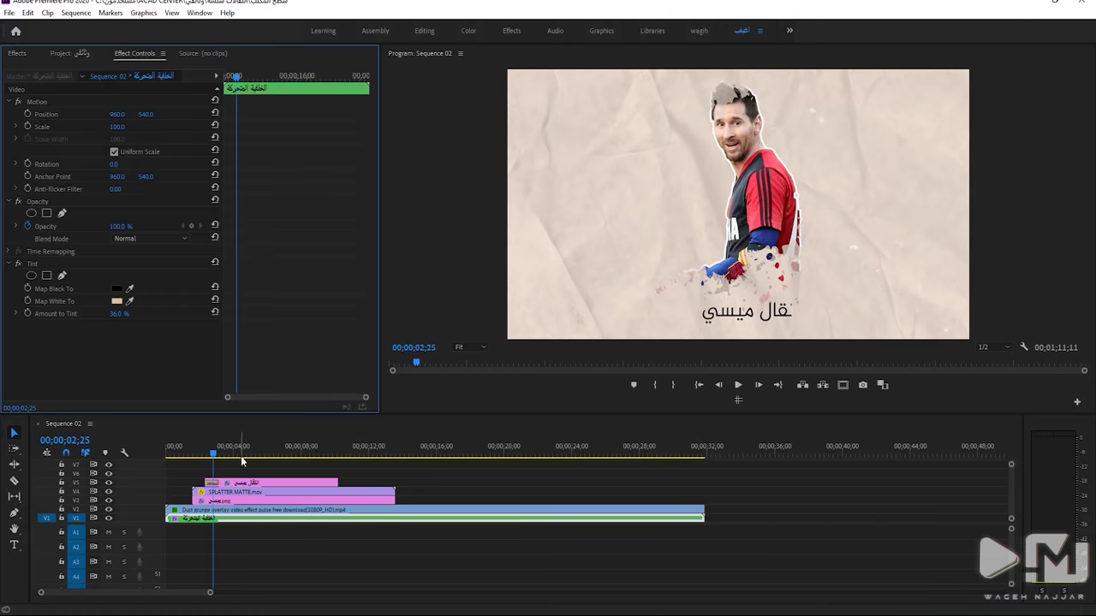
{"action": "left_click", "coordinate": [213, 483]}
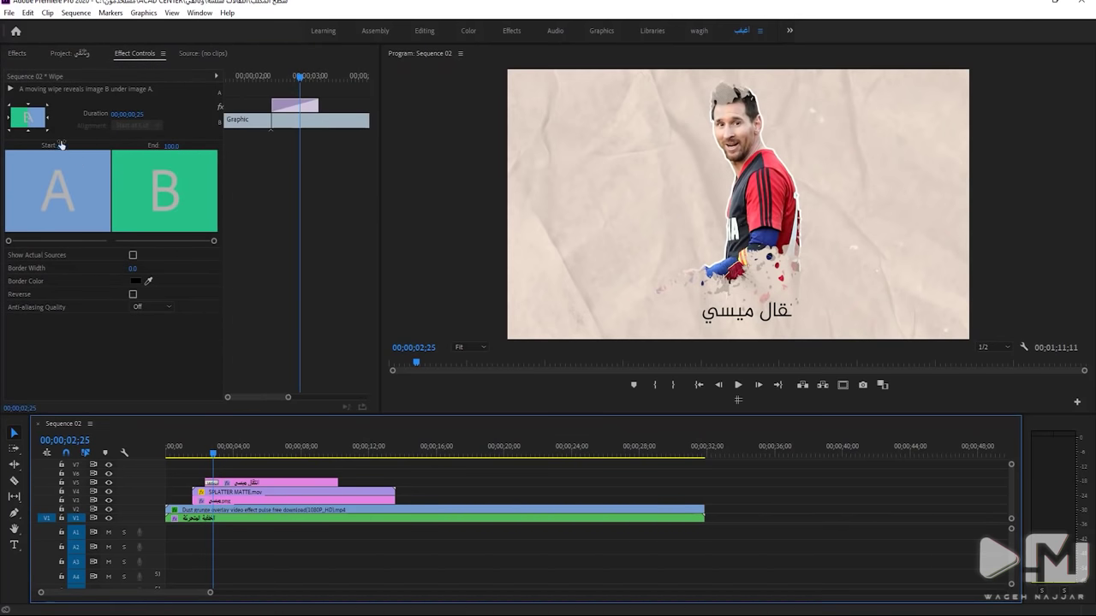
{"action": "left_click", "coordinate": [238, 518]}
{"action": "left_click_drag", "start_coordinate": [195, 453], "coordinate": [202, 453]}
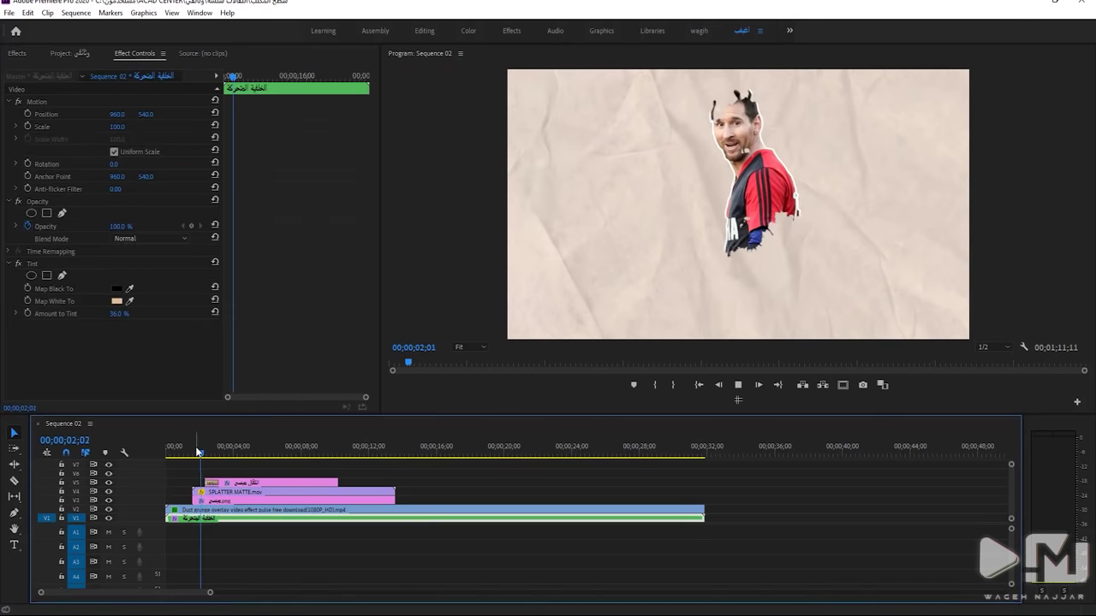
Set the Wipe duration to 00;00;01;12 and end the Messi, splatter and title clips together
{"action": "right_click", "coordinate": [212, 482]}
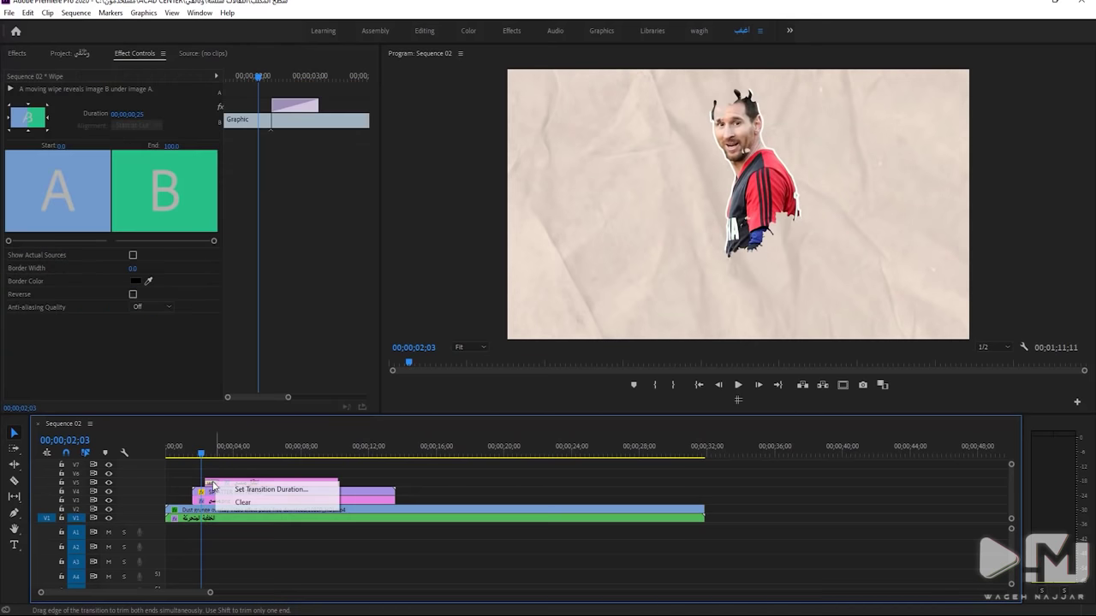
{"action": "left_click", "coordinate": [249, 489]}
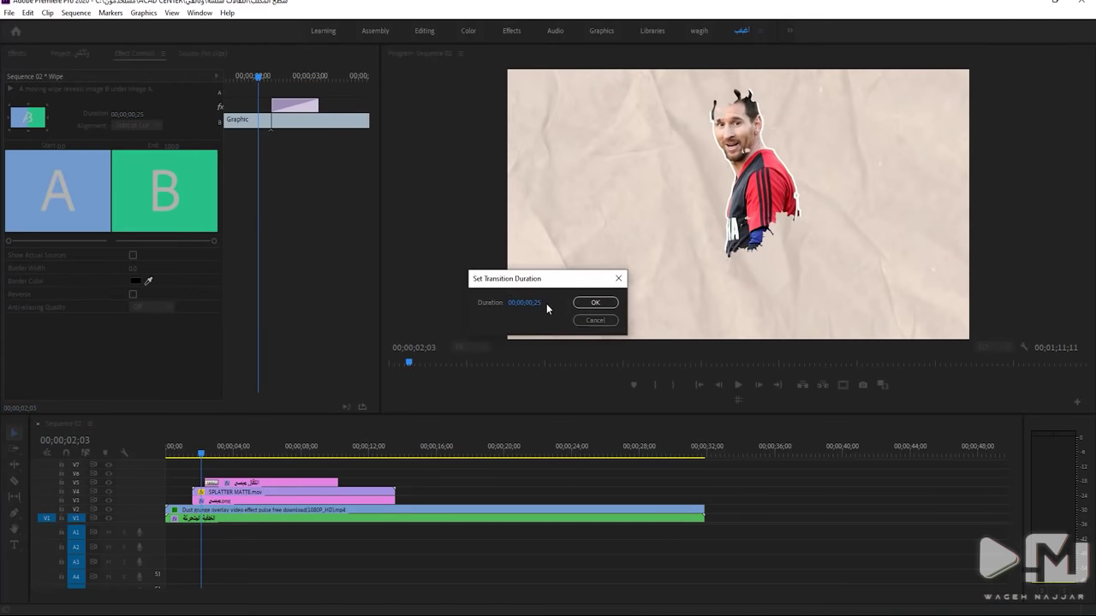
{"action": "type", "text": "112"}
{"action": "left_click", "coordinate": [595, 303]}
{"action": "key", "text": "space"}
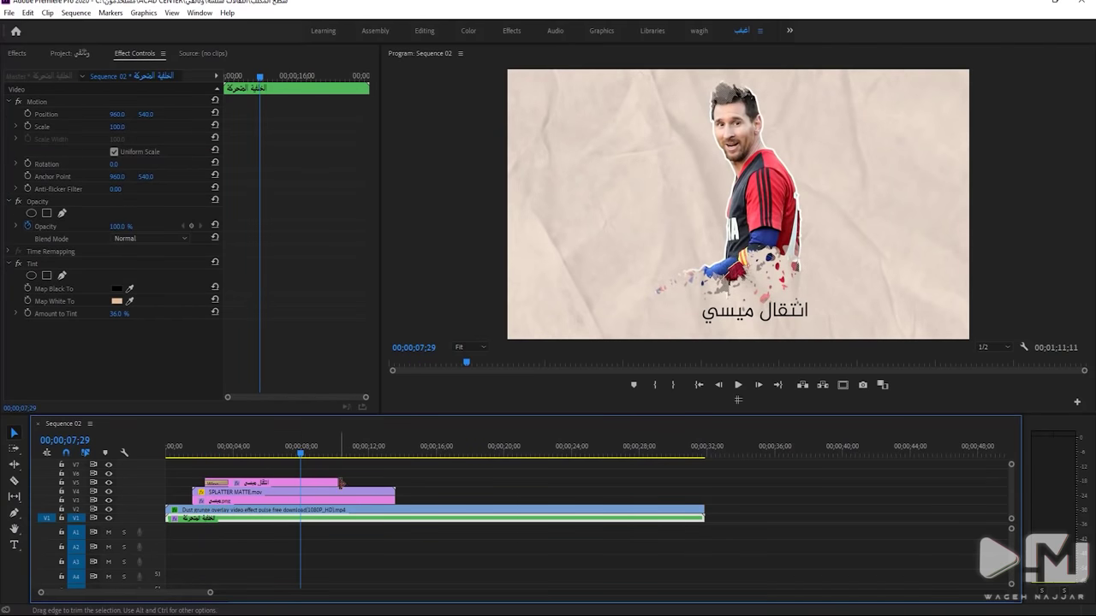
{"action": "mouse_move", "coordinate": [341, 484]}
{"action": "left_mouse_down"}
{"action": "mouse_move", "coordinate": [394, 484]}
{"action": "mouse_move", "coordinate": [354, 493]}
{"action": "left_mouse_up"}
{"action": "left_click", "coordinate": [295, 447]}
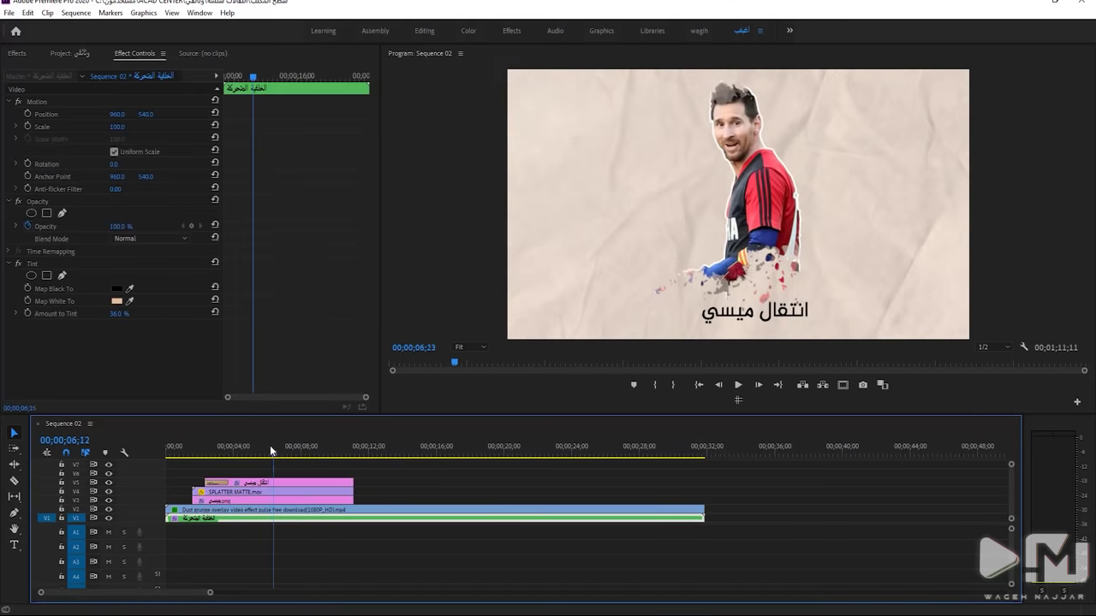
Apply the Tint effect to the Messi cutout clip with Amount to Tint at 73%
{"action": "left_click_drag", "start_coordinate": [272, 451], "coordinate": [277, 449]}
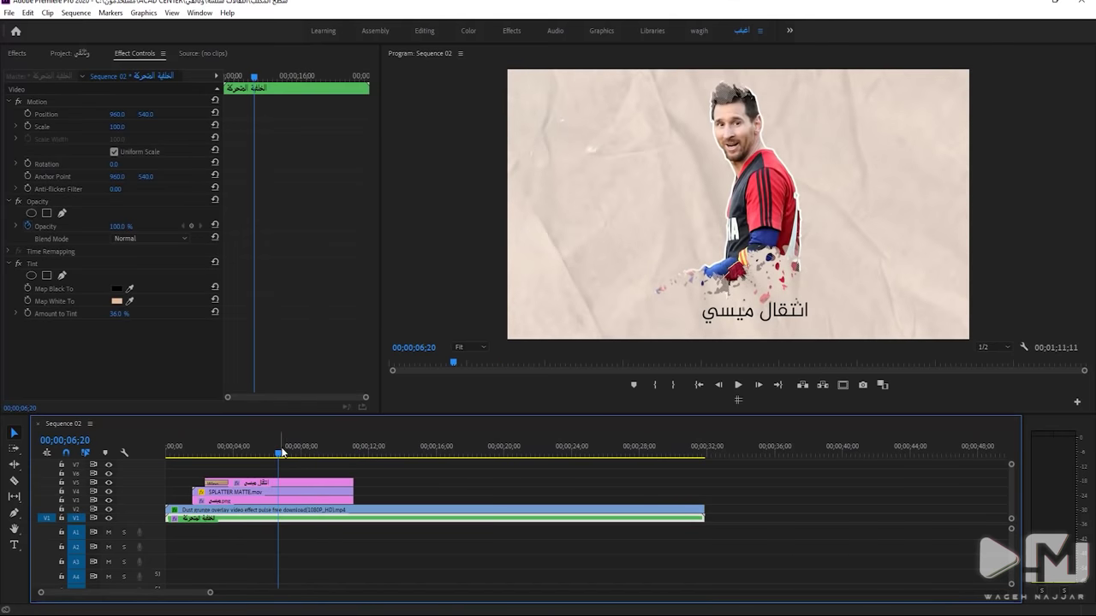
{"action": "left_click", "coordinate": [251, 492]}
{"action": "left_click", "coordinate": [210, 500]}
{"action": "left_click", "coordinate": [14, 54]}
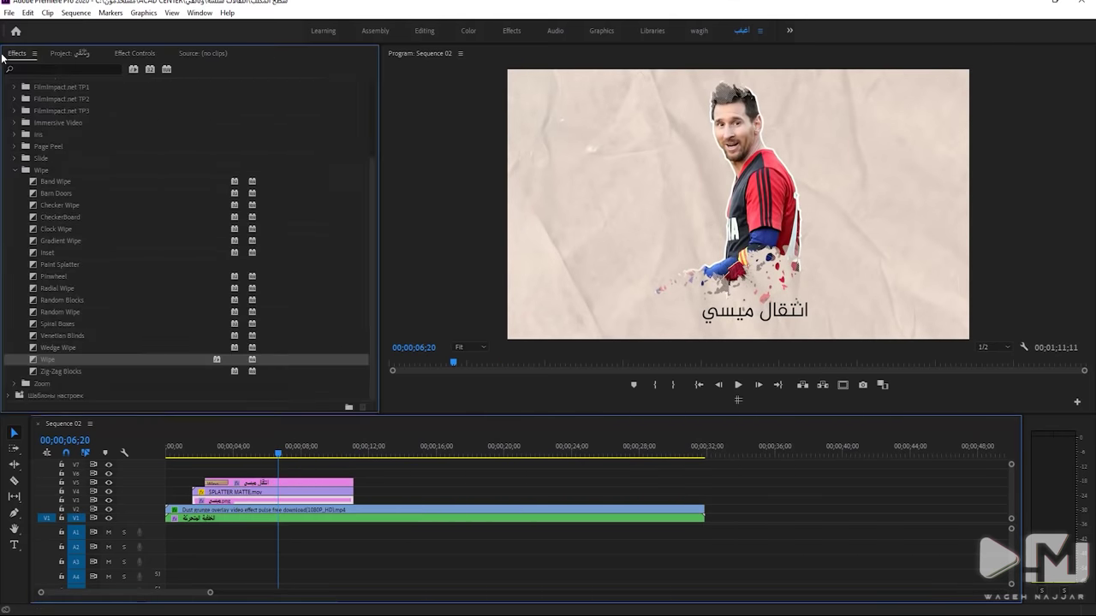
{"action": "left_click", "coordinate": [36, 68]}
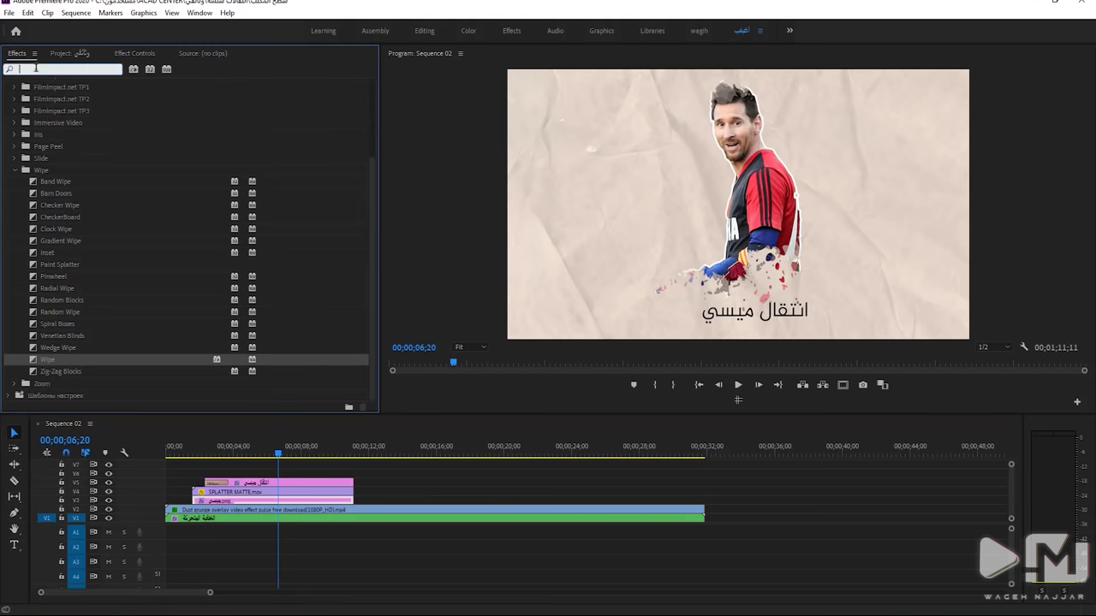
{"action": "type", "text": "tint"}
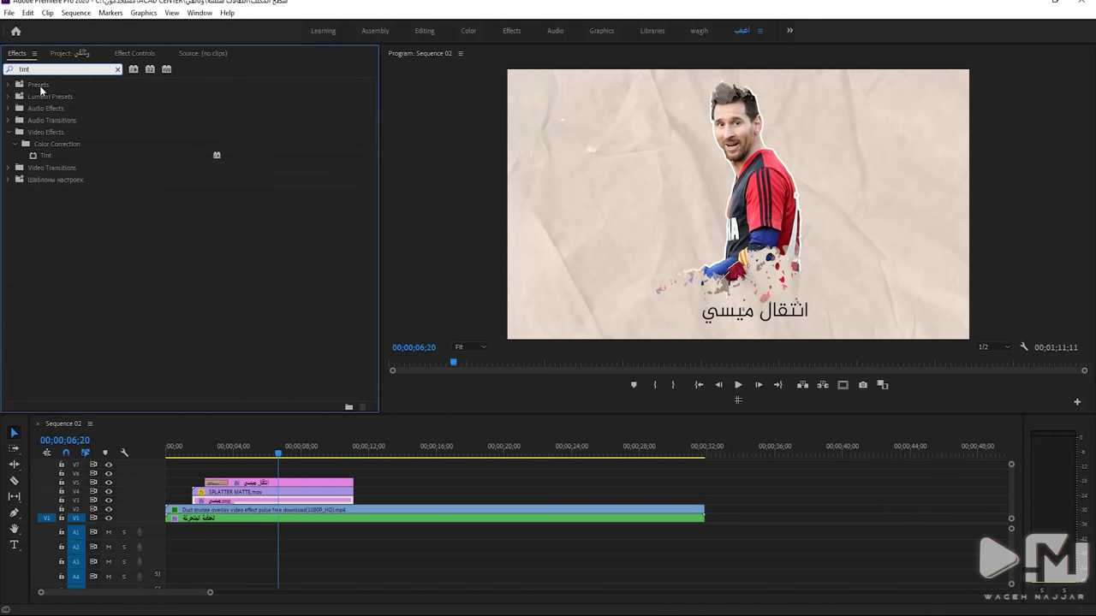
{"action": "left_click_drag", "start_coordinate": [34, 156], "coordinate": [256, 488]}
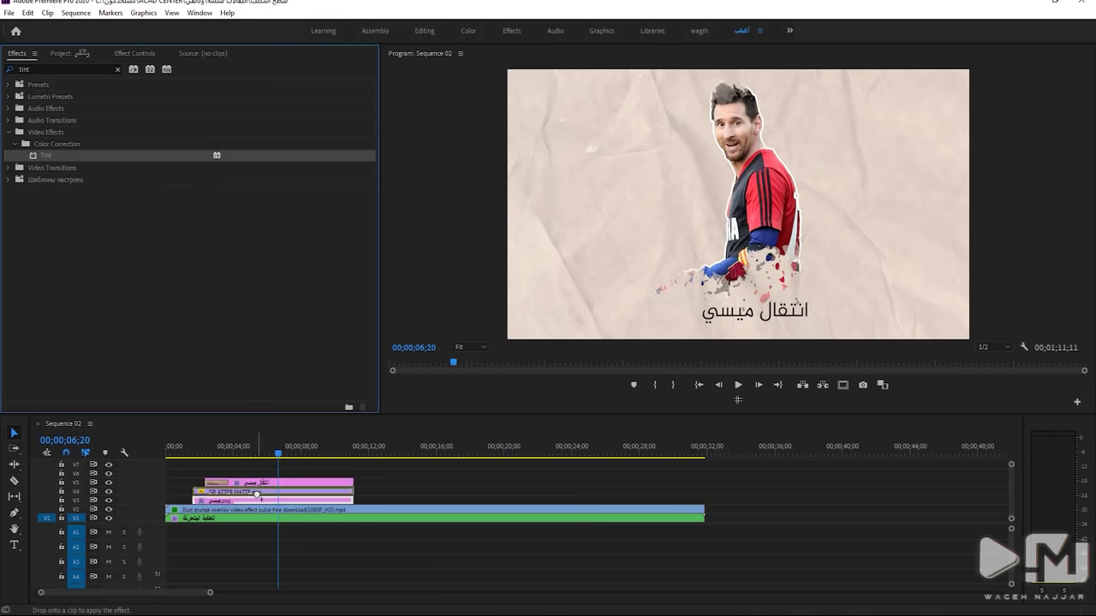
{"action": "left_click", "coordinate": [141, 56]}
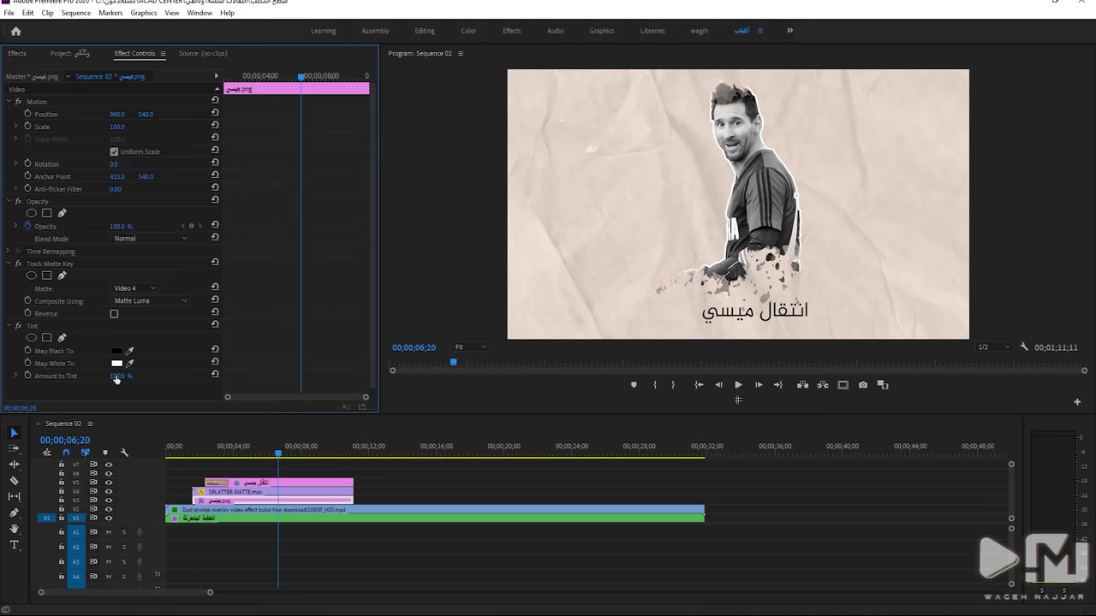
{"action": "left_click_drag", "start_coordinate": [117, 376], "coordinate": [94, 377]}
Play back to review the tint, then select the Messi, splatter and title clips
{"action": "key", "text": "space"}
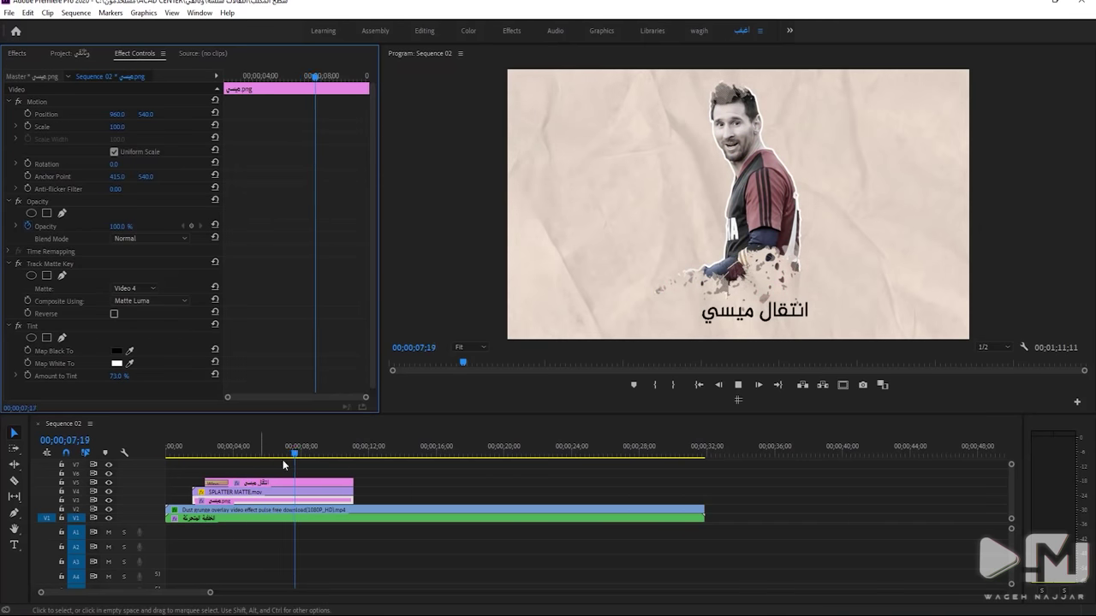
{"action": "left_click", "coordinate": [347, 447]}
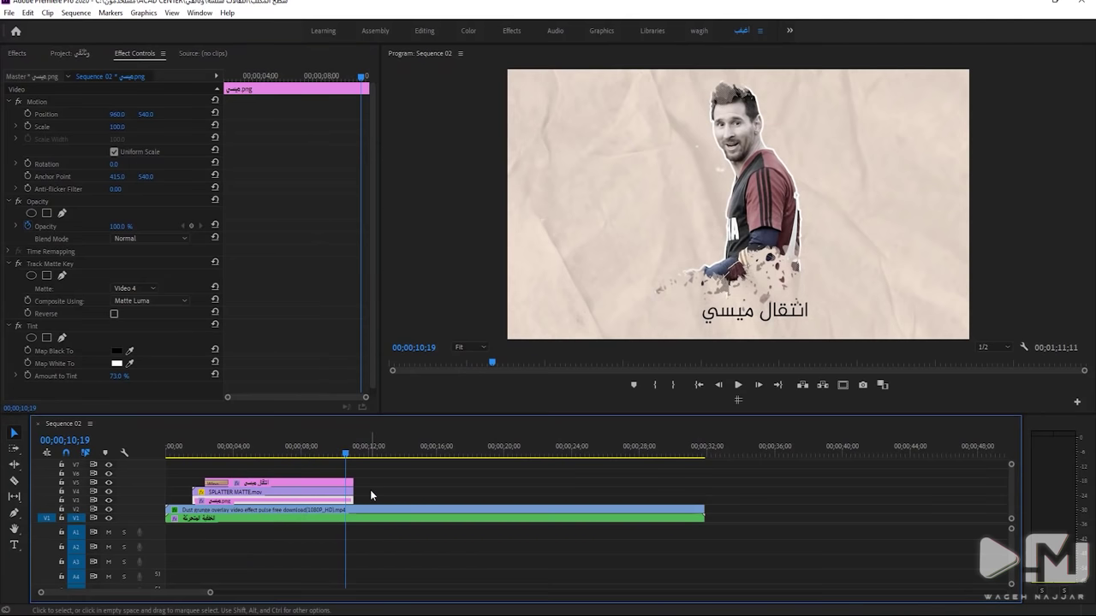
{"action": "left_click_drag", "start_coordinate": [395, 478], "coordinate": [333, 501]}
{"action": "right_click", "coordinate": [334, 501]}
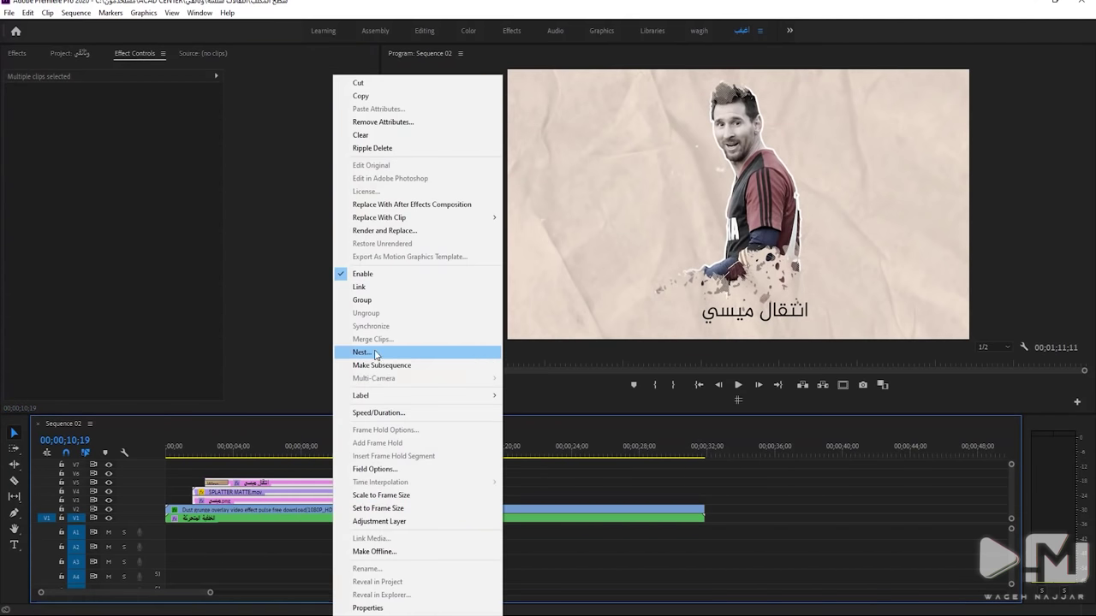
Nest the Messi, splatter and title clips into Nested Sequence 05
{"action": "left_click", "coordinate": [368, 350]}
{"action": "left_click", "coordinate": [516, 321]}
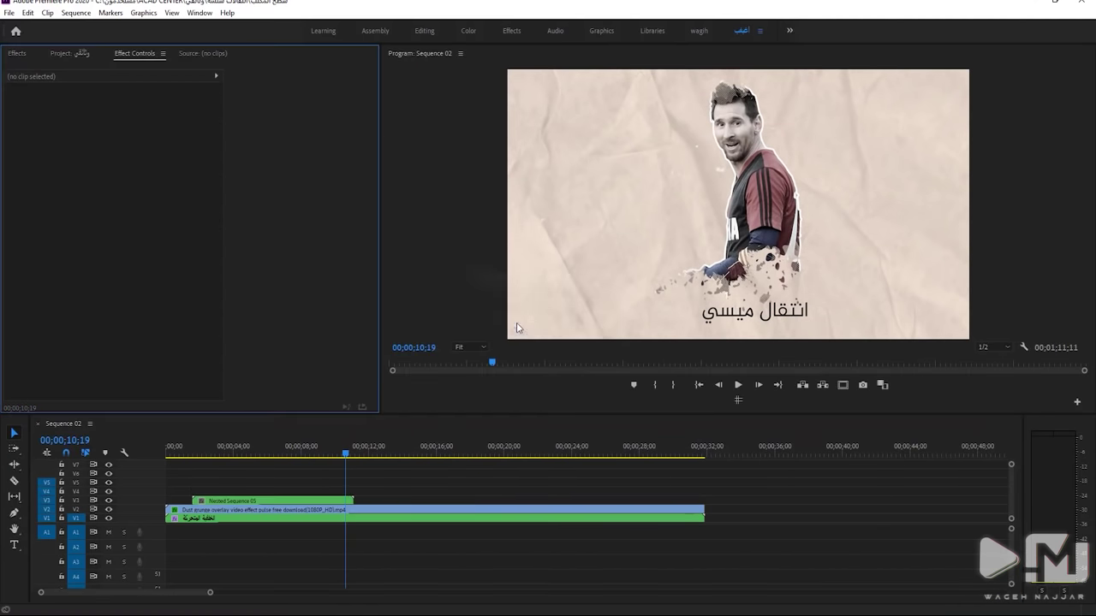
{"action": "left_click", "coordinate": [327, 503]}
{"action": "left_click", "coordinate": [317, 452]}
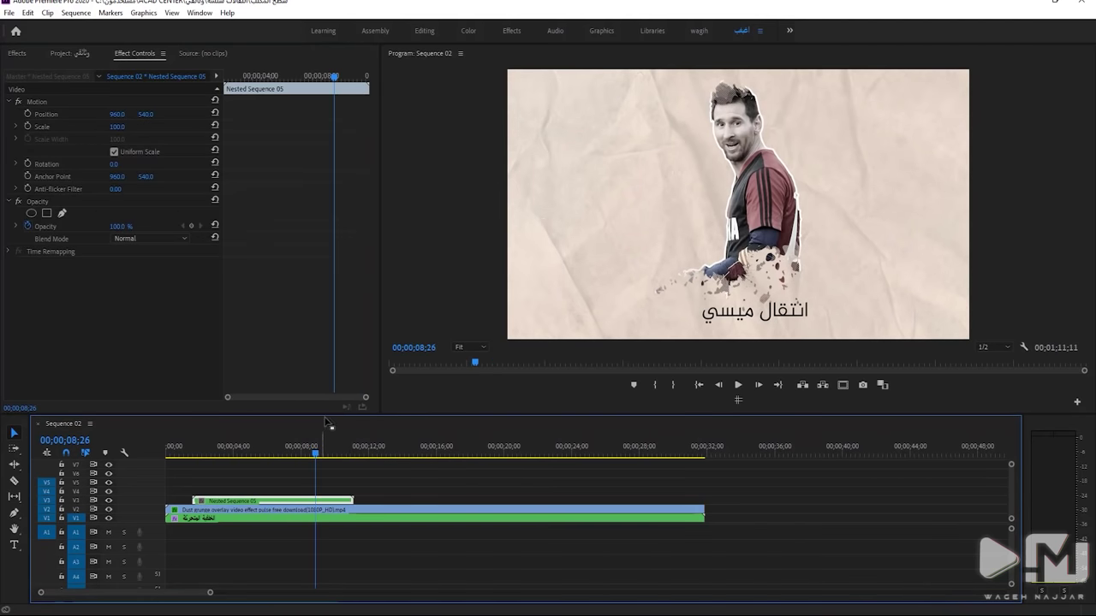
Clear the 'tint' Effects search and drag Cross Dissolve from Video Transitions > Dissolve onto the nested clip
{"action": "left_click", "coordinate": [24, 55]}
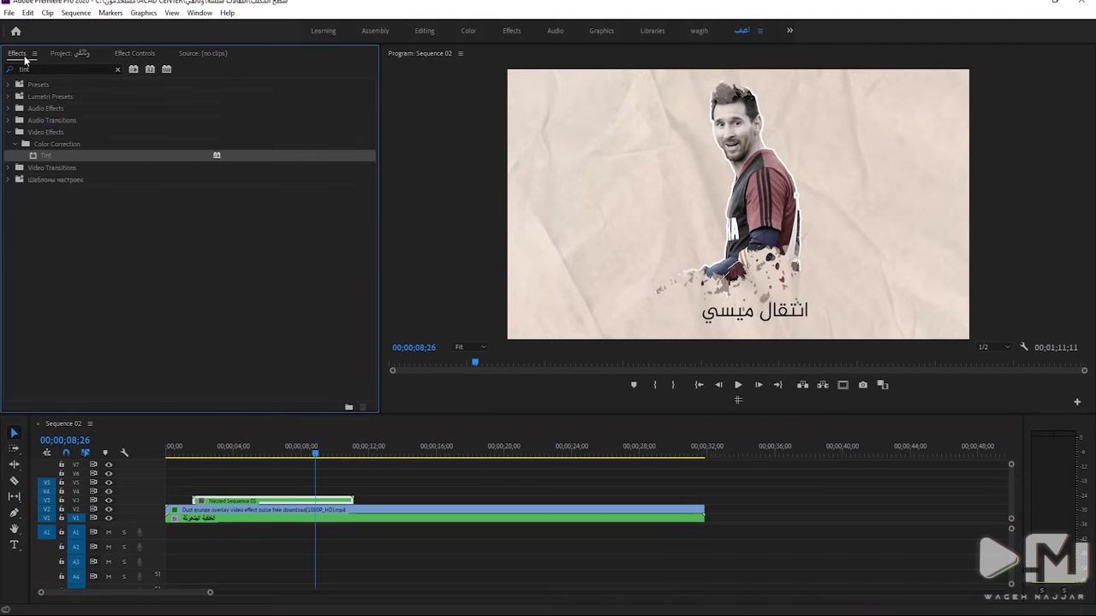
{"action": "left_click", "coordinate": [49, 67]}
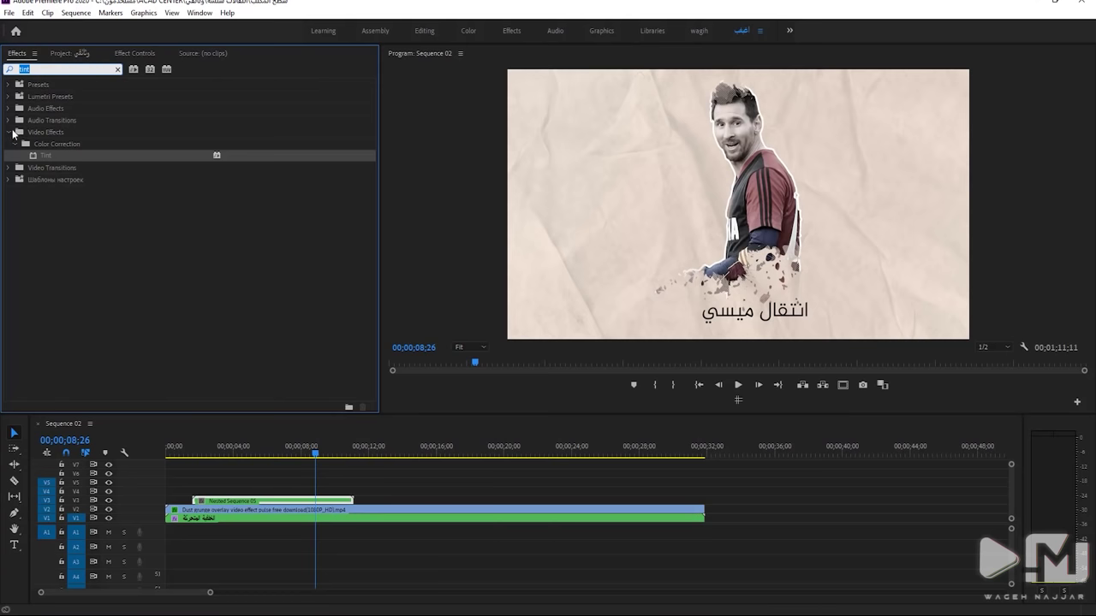
{"action": "left_click", "coordinate": [12, 134]}
{"action": "left_click", "coordinate": [11, 133]}
{"action": "left_click", "coordinate": [10, 134]}
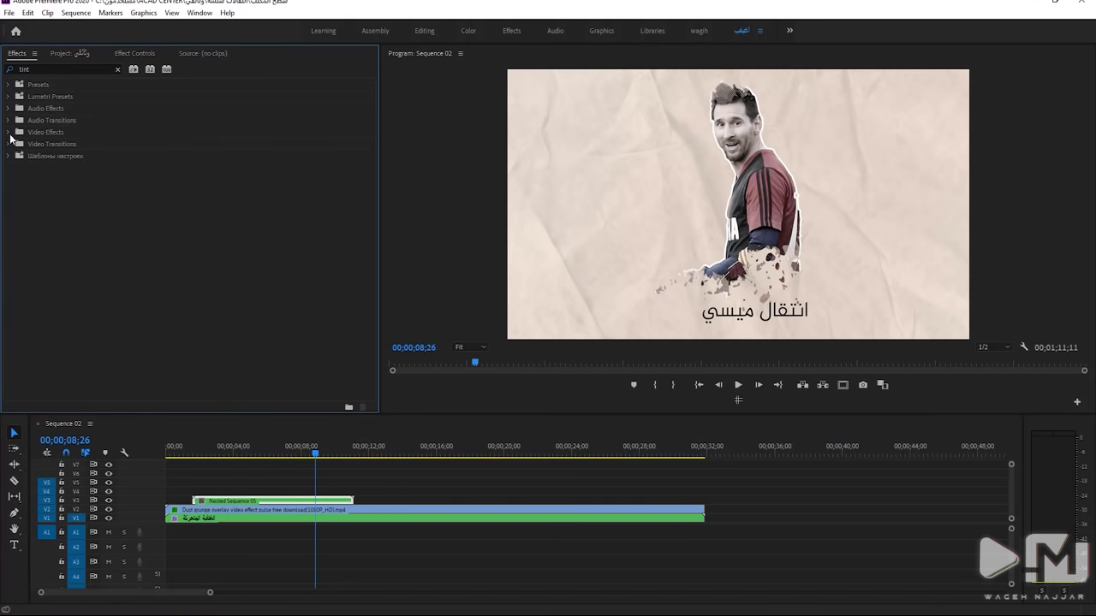
{"action": "left_click", "coordinate": [39, 69]}
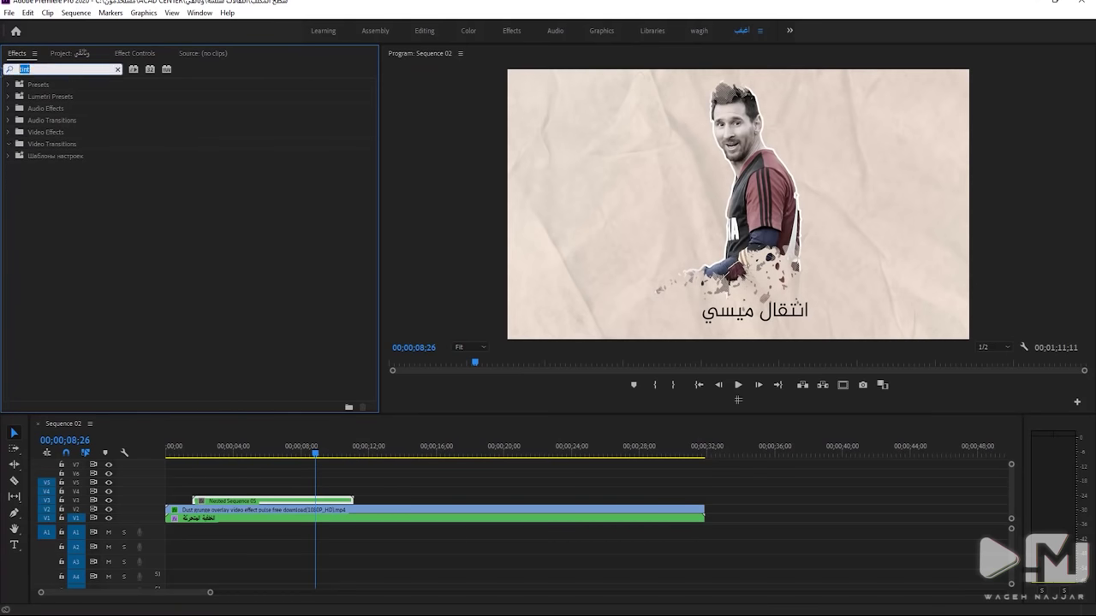
{"action": "key", "text": "BackSpace"}
{"action": "left_click", "coordinate": [17, 170]}
{"action": "left_click_drag", "start_coordinate": [60, 191], "coordinate": [277, 430]}
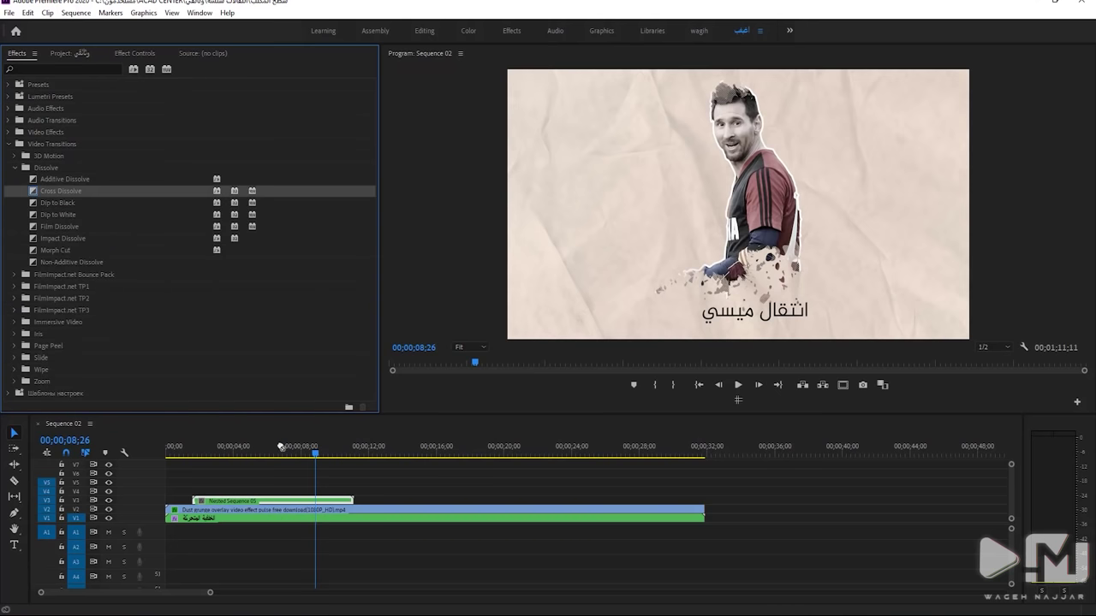
Trim the nested clip's out point shorter and play back to check the trim
{"action": "left_click_drag", "start_coordinate": [358, 497], "coordinate": [292, 498]}
{"action": "left_click", "coordinate": [196, 446]}
{"action": "key", "text": "space"}
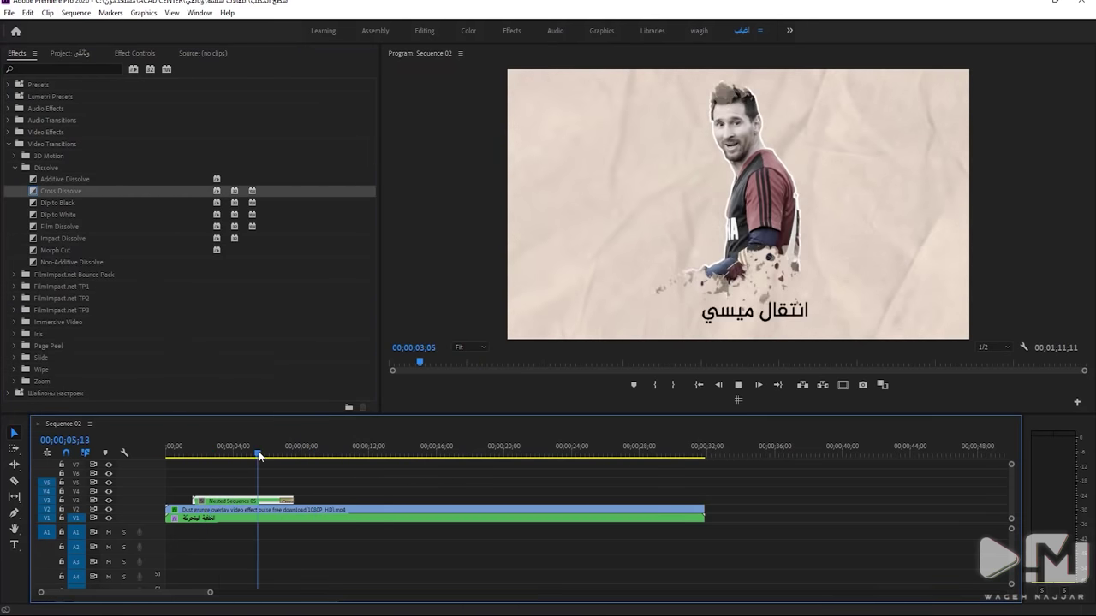
{"action": "left_click_drag", "start_coordinate": [292, 499], "coordinate": [238, 499]}
{"action": "left_click", "coordinate": [207, 453]}
{"action": "key", "text": "space"}
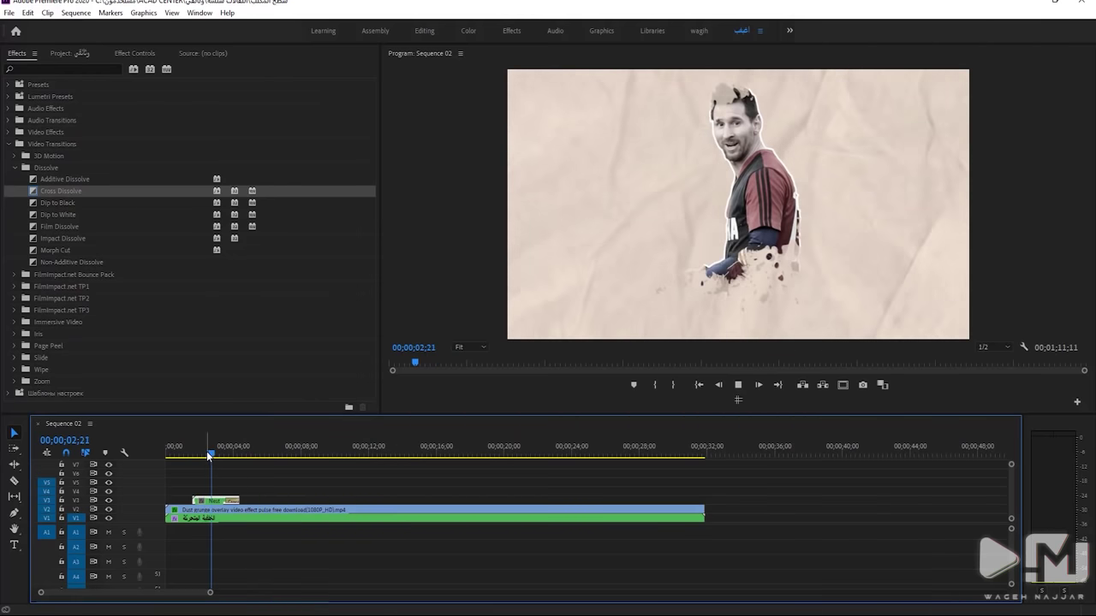
{"action": "key", "text": "space"}
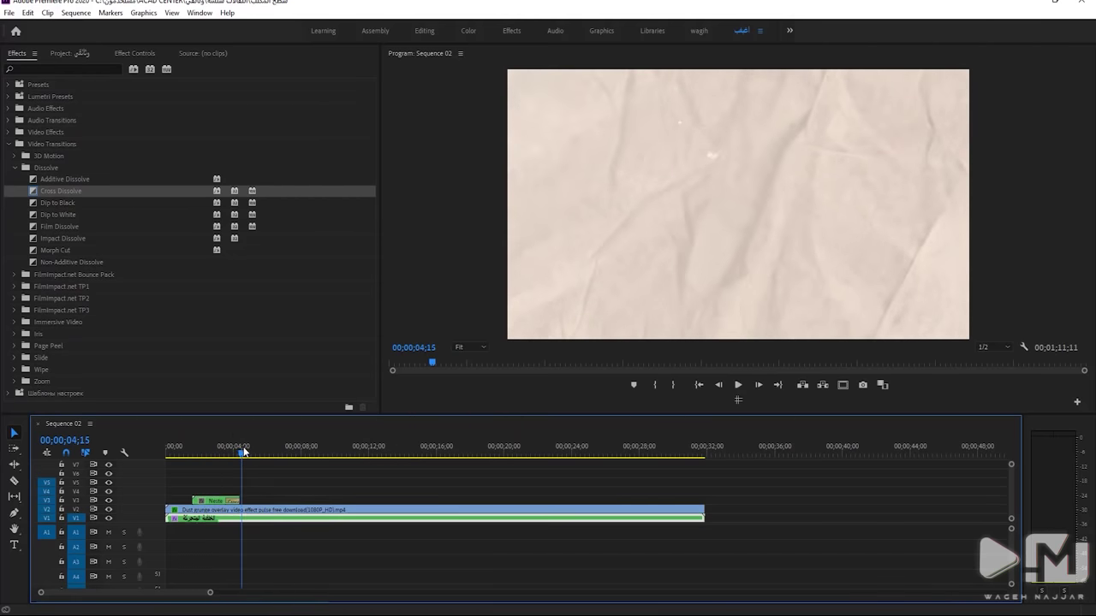
Move the nested clip to 0;00 and lift it from V3 up to V4
{"action": "left_click_drag", "start_coordinate": [220, 500], "coordinate": [193, 503]}
{"action": "left_click", "coordinate": [174, 449]}
{"action": "key", "text": "space"}
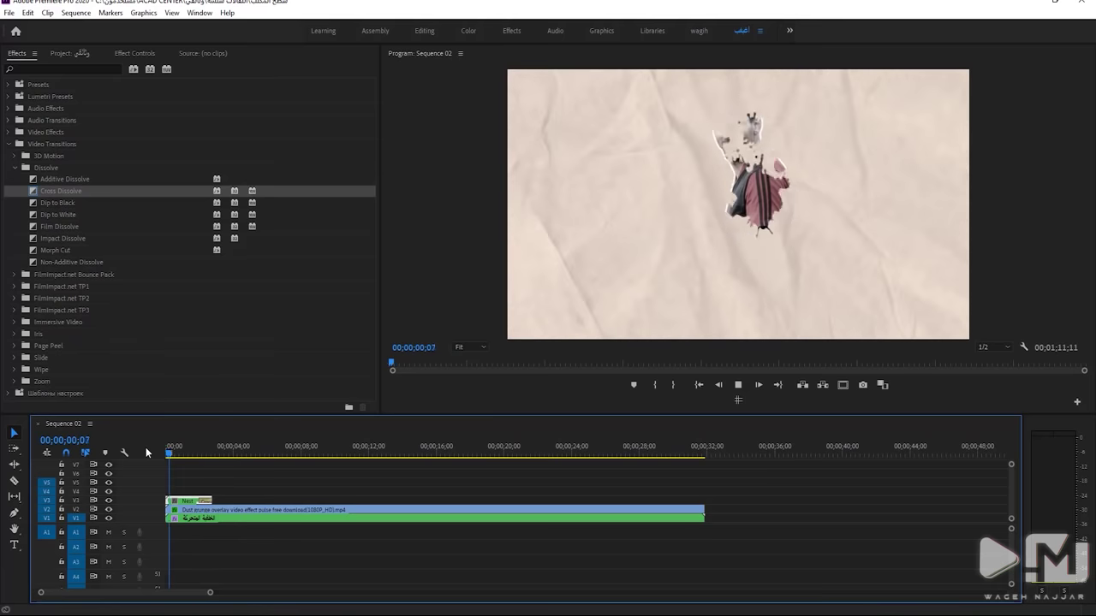
{"action": "left_click", "coordinate": [224, 453]}
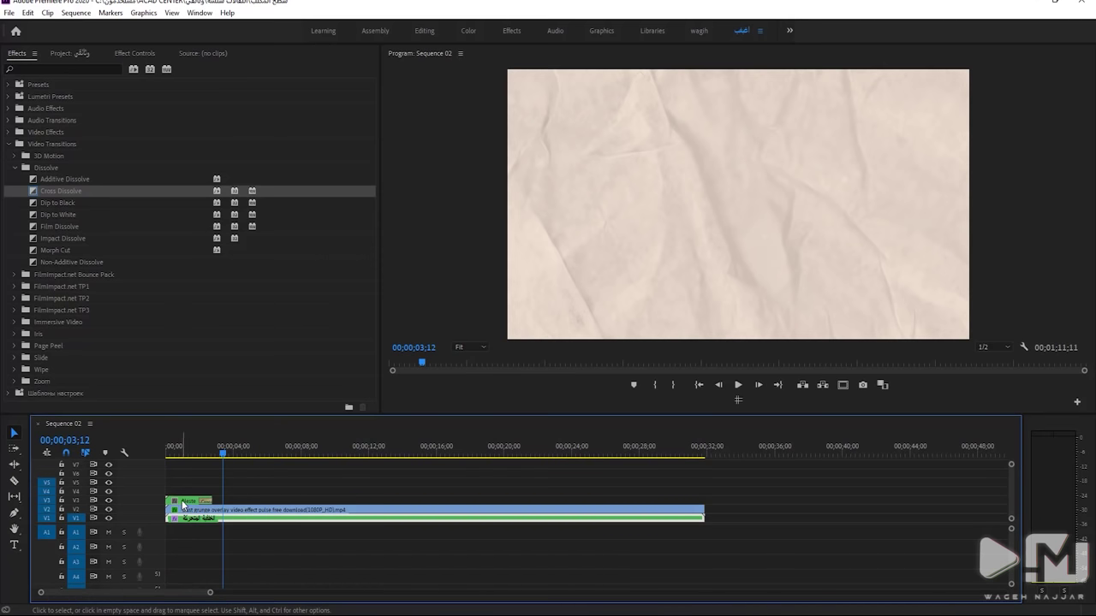
{"action": "left_click_drag", "start_coordinate": [182, 501], "coordinate": [182, 493]}
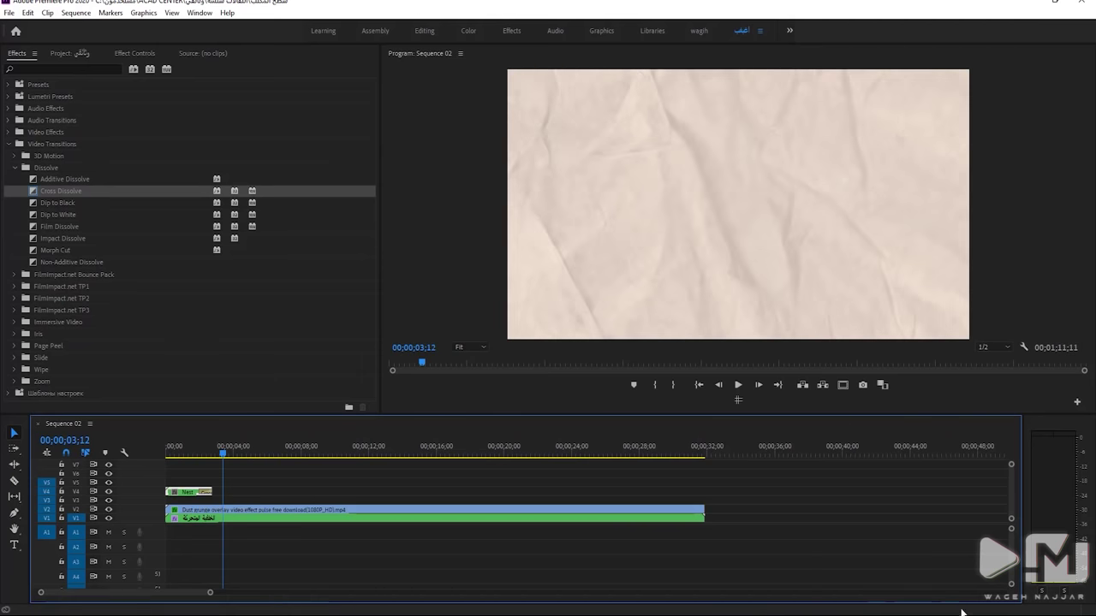
{"action": "scroll", "coordinate": [472, 362], "scroll_direction": "down", "scroll_amount": 2}
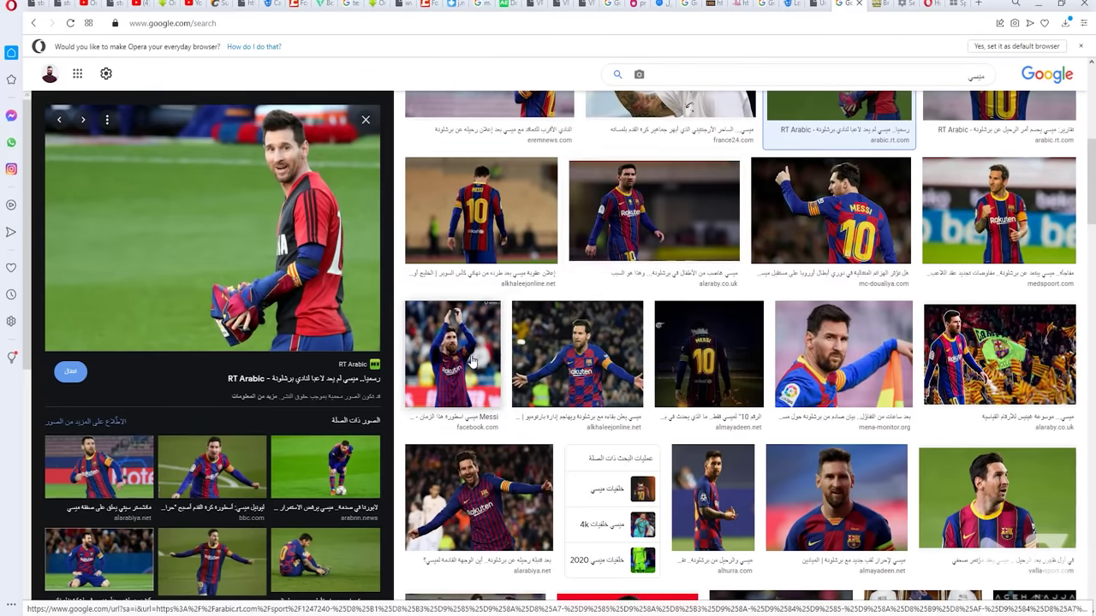
Search Google Images for باريس سان جيرمان and filter to large images
{"action": "scroll", "coordinate": [473, 362], "scroll_direction": "up", "scroll_amount": 3}
{"action": "double_click", "coordinate": [962, 78]}
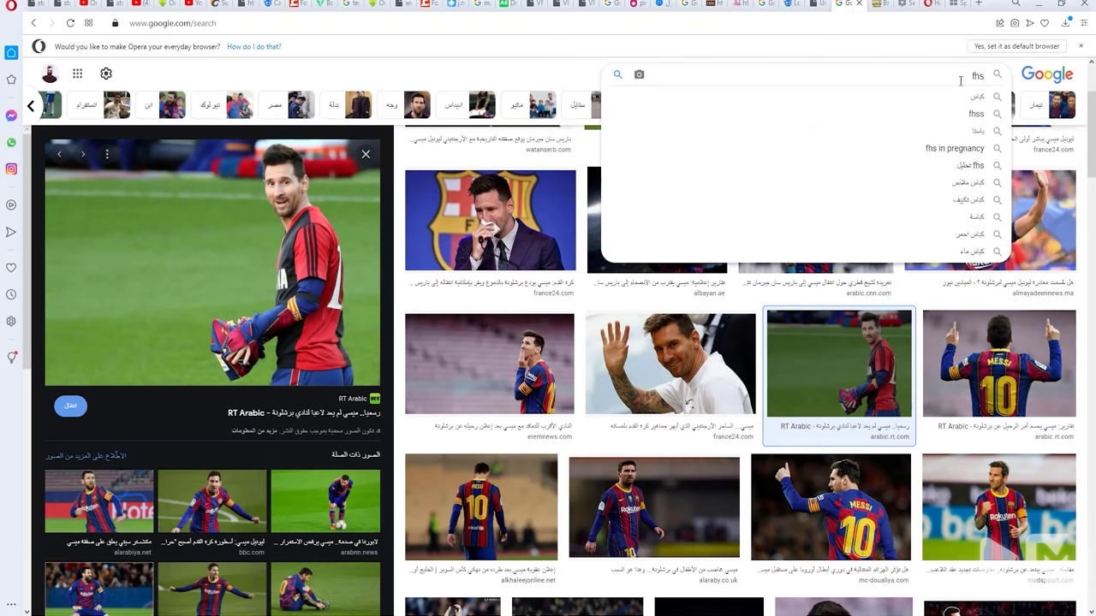
{"action": "type", "text": "باري"}
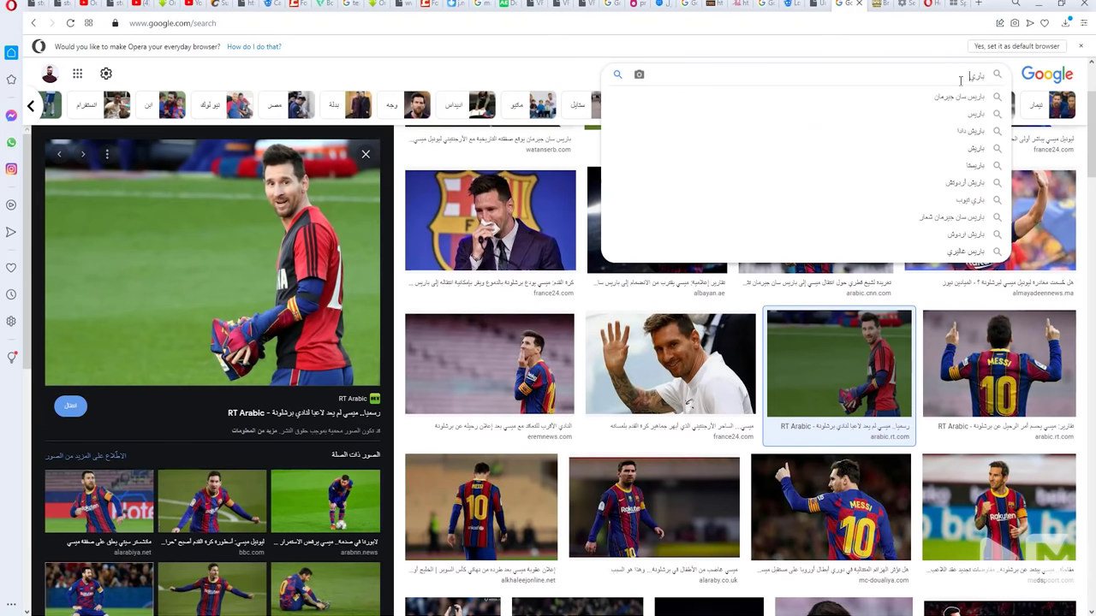
{"action": "type", "text": "س سانجر ان"}
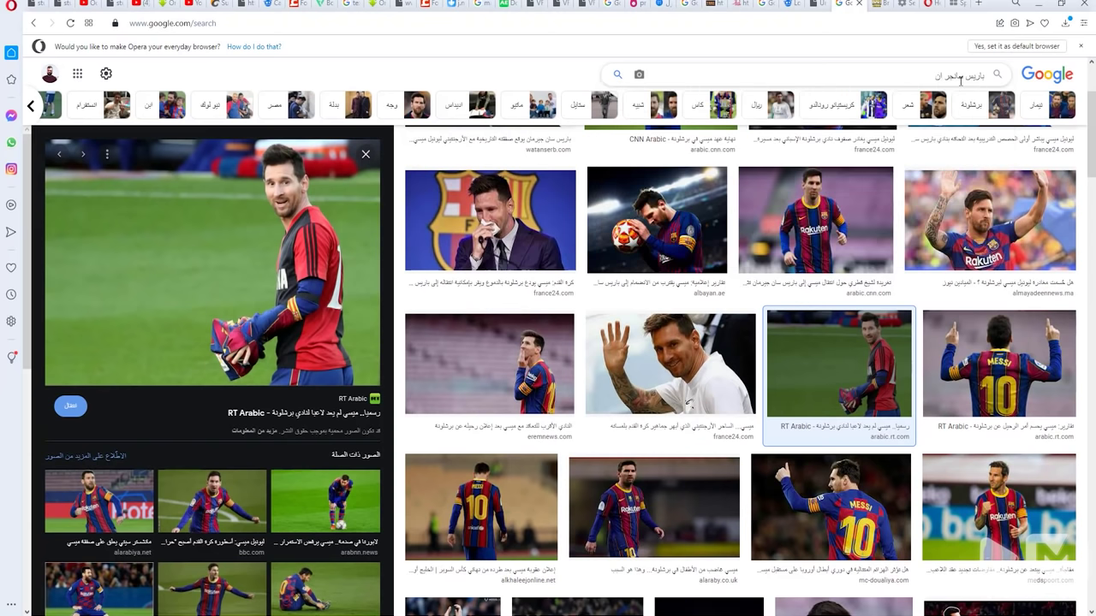
{"action": "key", "text": "Return"}
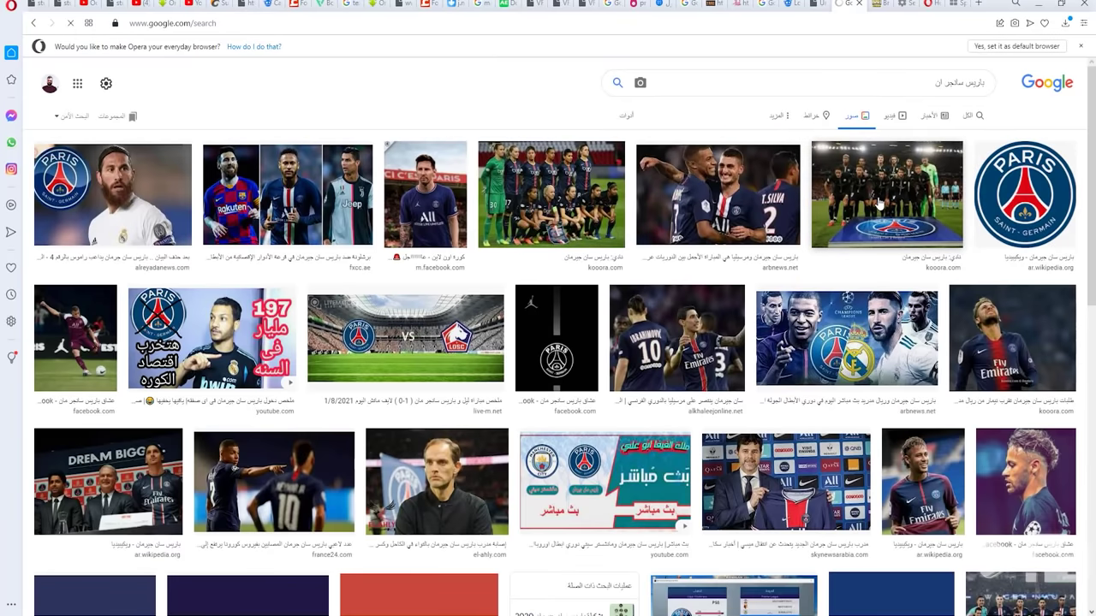
{"action": "left_click", "coordinate": [879, 203]}
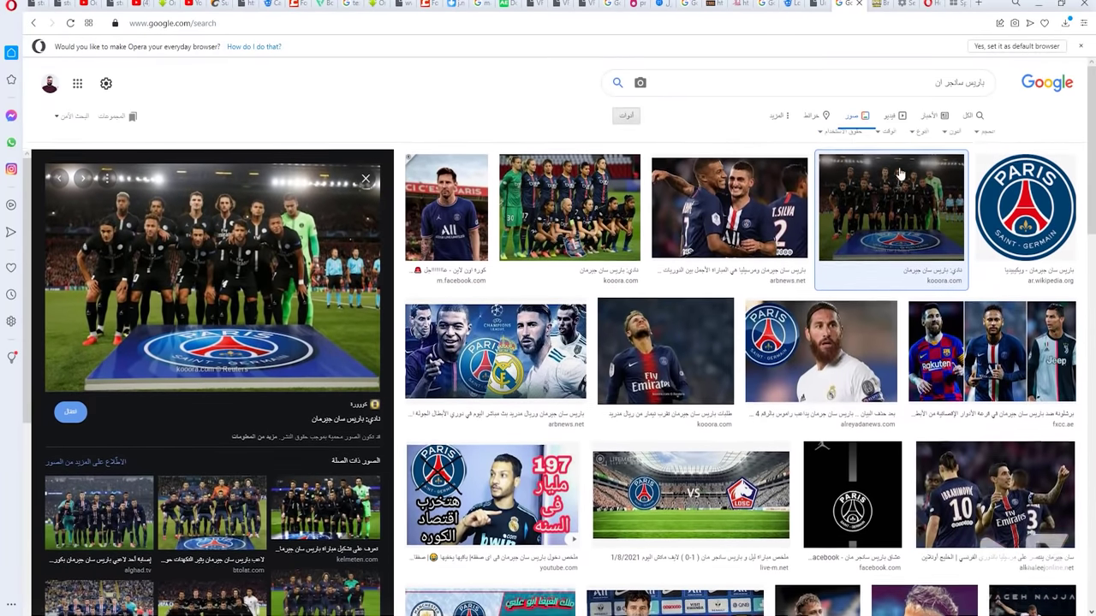
{"action": "left_click", "coordinate": [983, 131]}
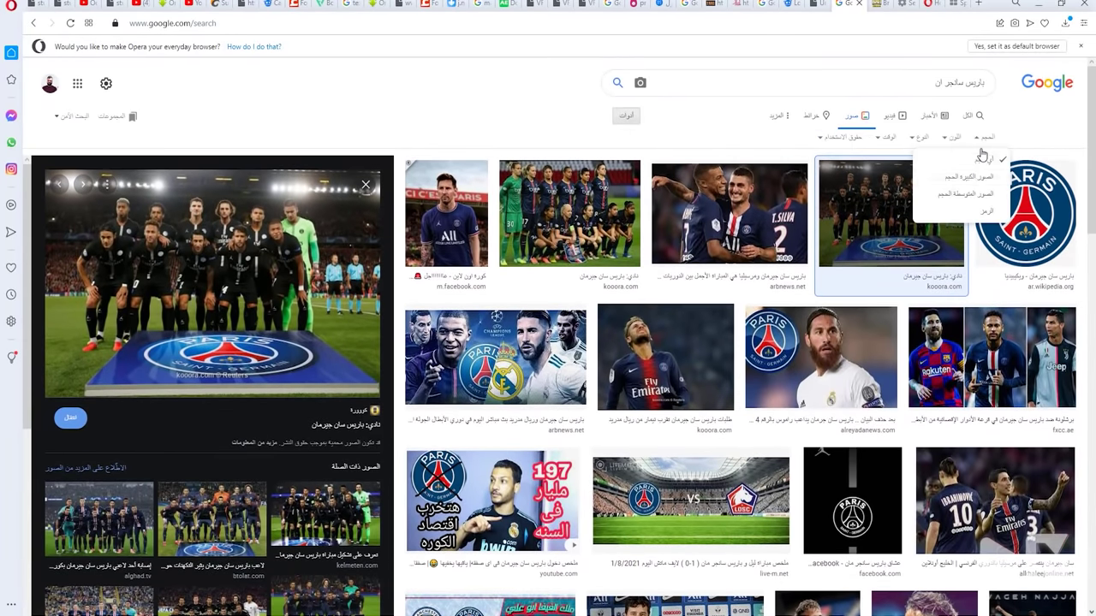
{"action": "left_click", "coordinate": [976, 177]}
Browse the PSG results, previewing team photos and a Messi, Neymar and Ronaldo image
{"action": "scroll", "coordinate": [974, 355], "scroll_direction": "down", "scroll_amount": 2}
{"action": "scroll", "coordinate": [974, 355], "scroll_direction": "up", "scroll_amount": 2}
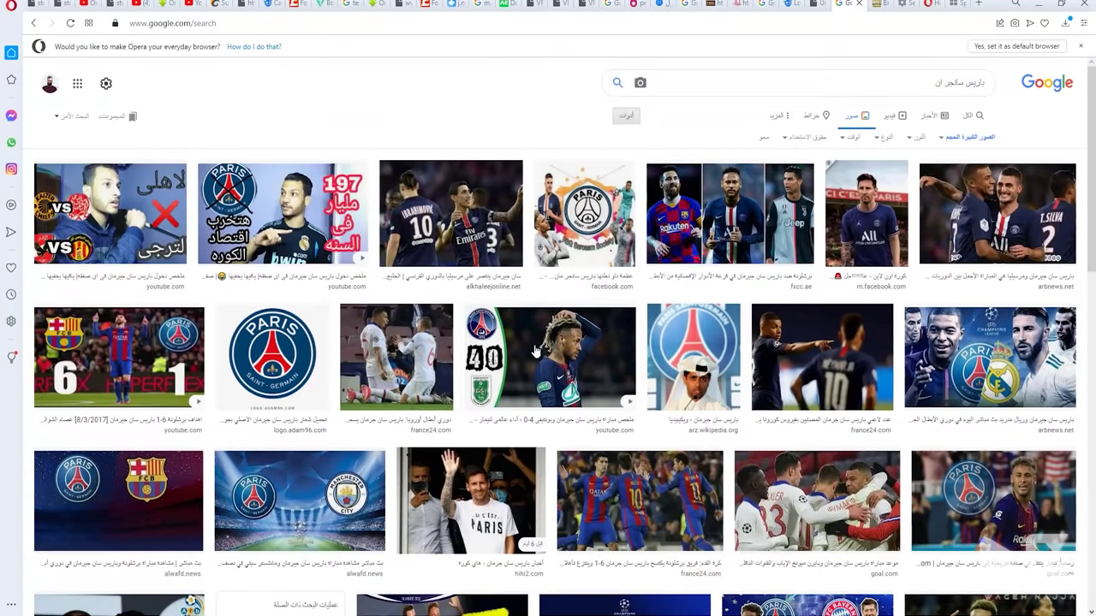
{"action": "scroll", "coordinate": [973, 356], "scroll_direction": "down", "scroll_amount": 5}
{"action": "scroll", "coordinate": [960, 471], "scroll_direction": "down", "scroll_amount": 2}
{"action": "scroll", "coordinate": [960, 470], "scroll_direction": "down", "scroll_amount": 3}
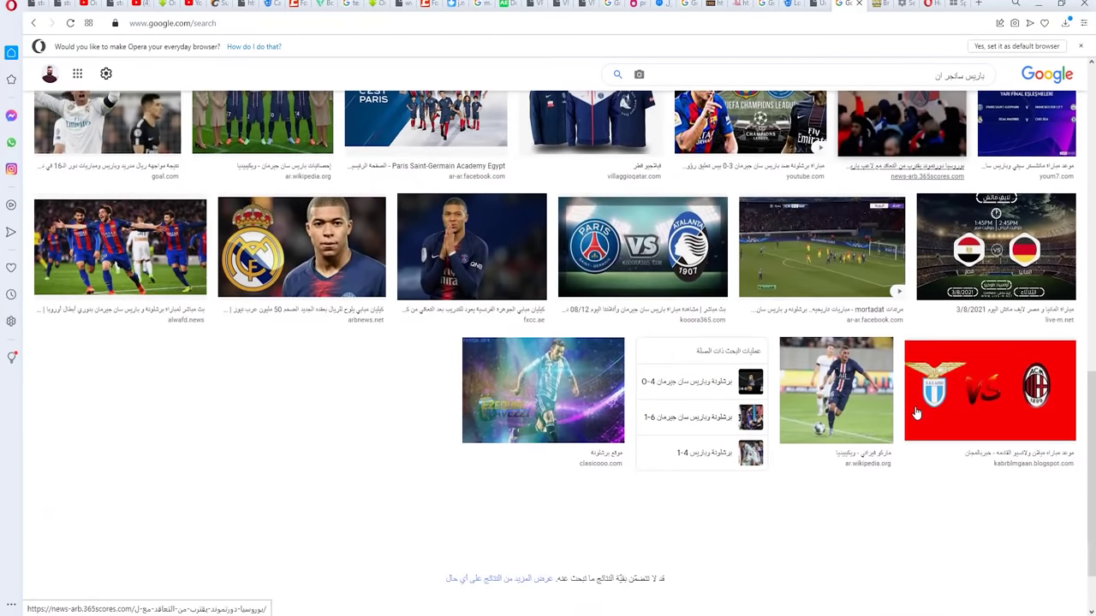
{"action": "scroll", "coordinate": [961, 471], "scroll_direction": "up", "scroll_amount": 2}
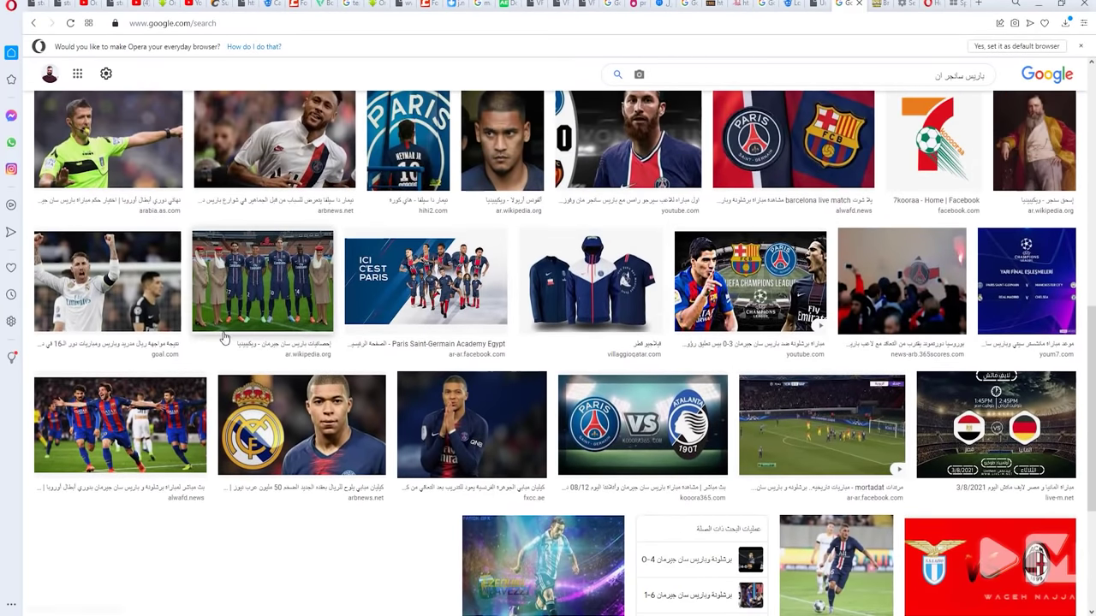
{"action": "left_click", "coordinate": [240, 330]}
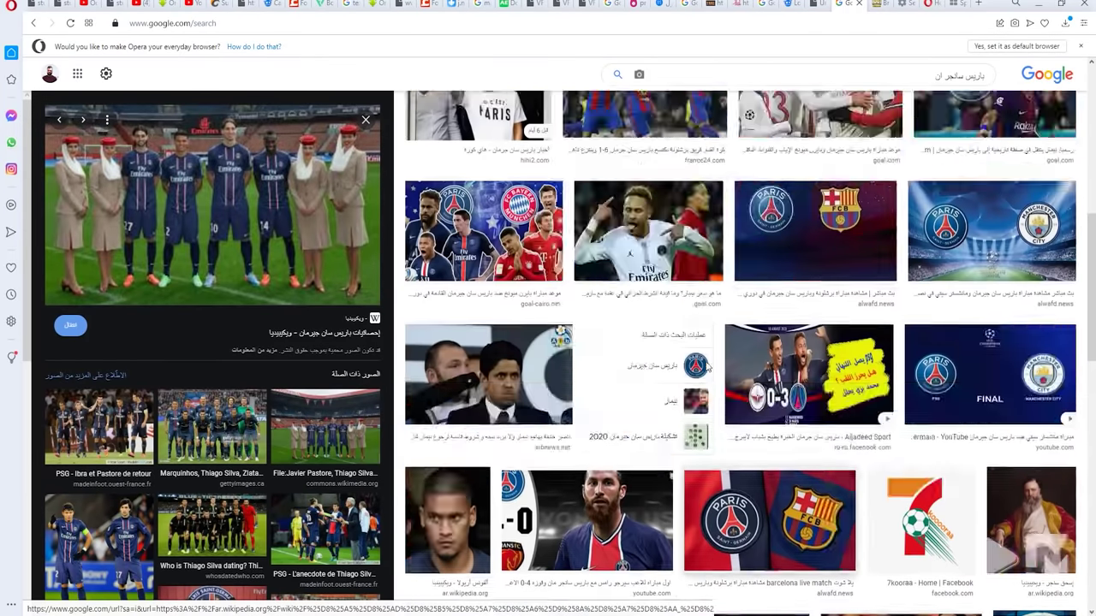
{"action": "left_click", "coordinate": [707, 367]}
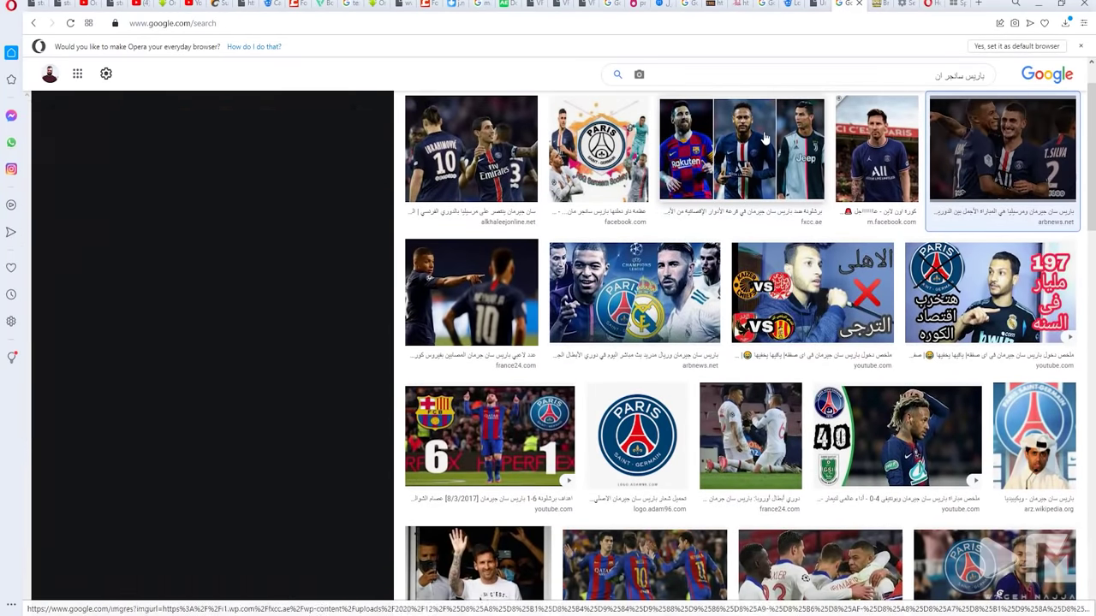
{"action": "left_click", "coordinate": [764, 139]}
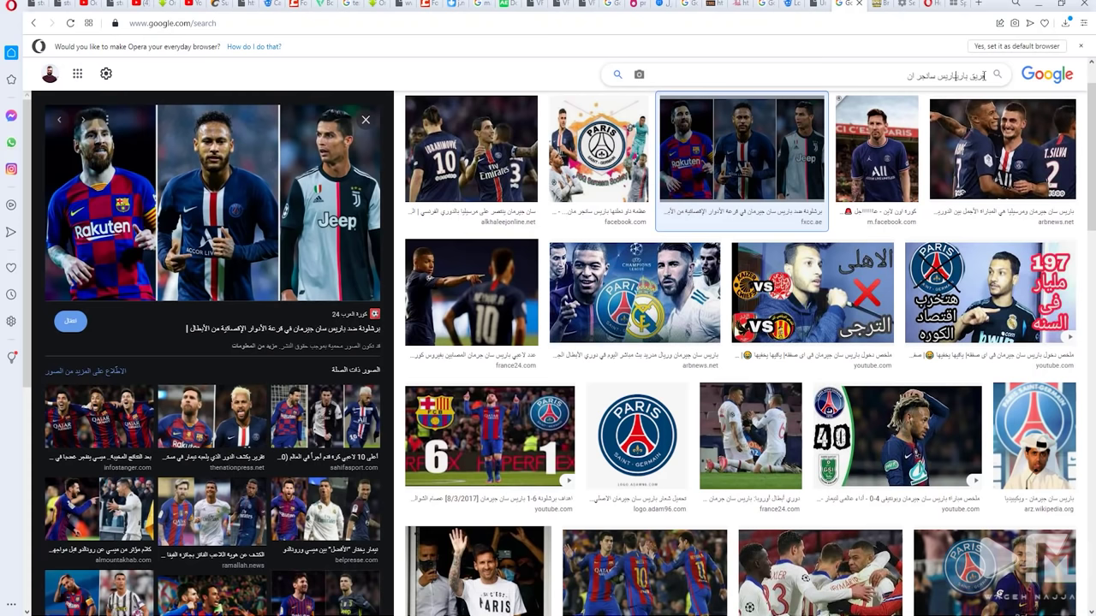
{"action": "type", "text": "يس"}
Rerun the PSG team search and limit results to large images again
{"action": "key", "text": "Return"}
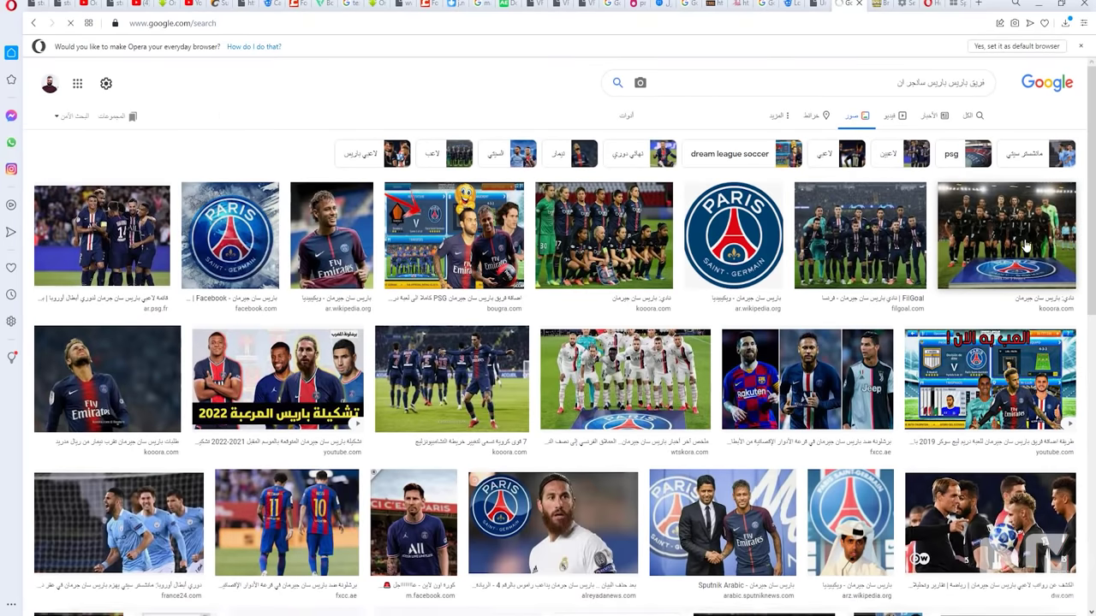
{"action": "left_click", "coordinate": [952, 224]}
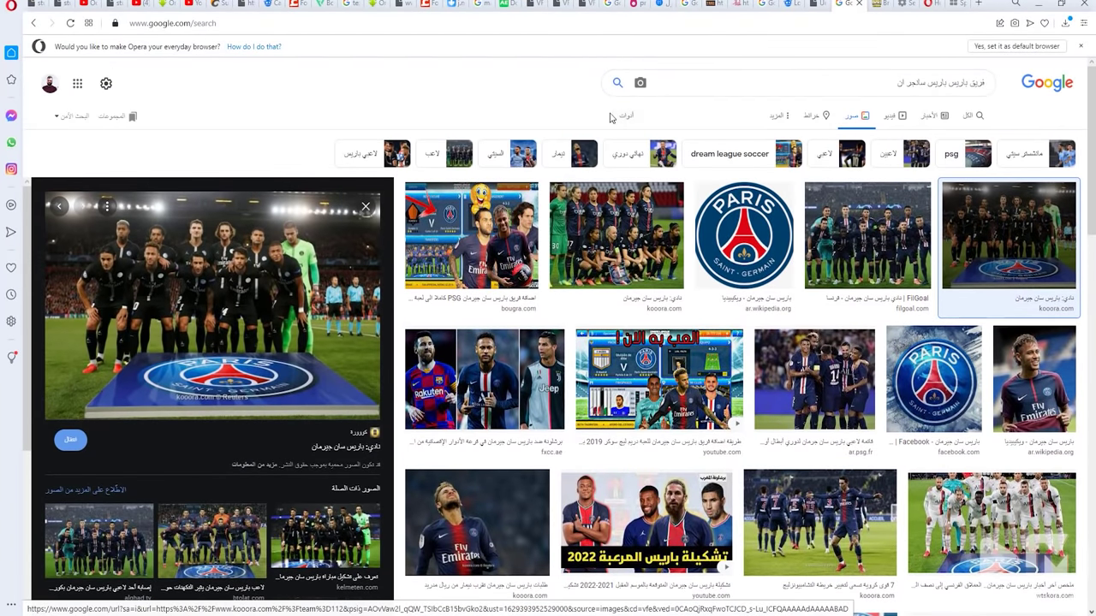
{"action": "left_click", "coordinate": [615, 116]}
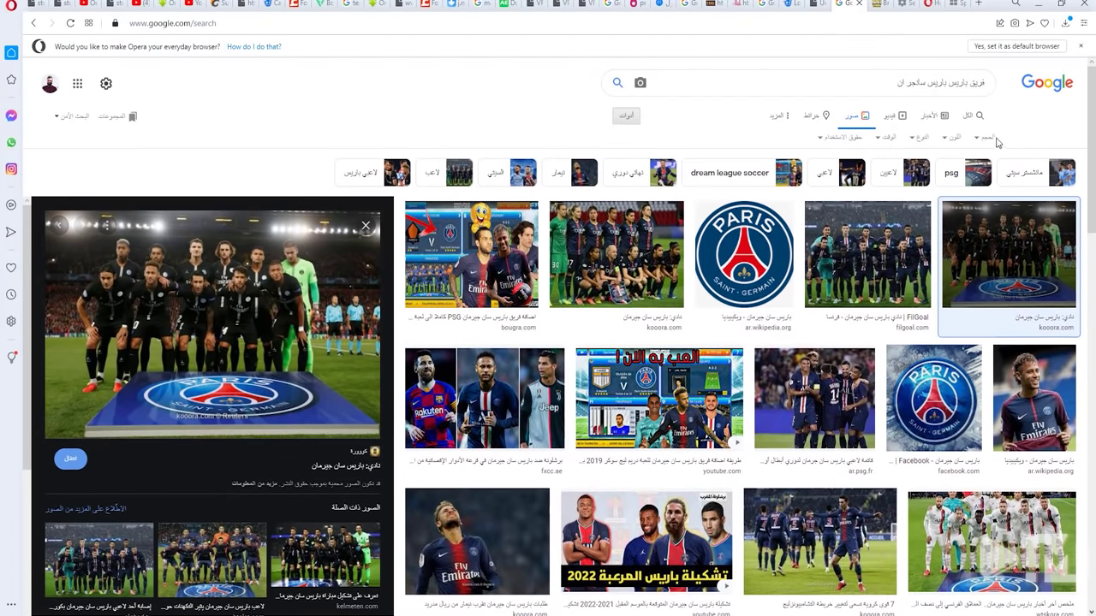
{"action": "left_click", "coordinate": [985, 137]}
{"action": "left_click", "coordinate": [984, 176]}
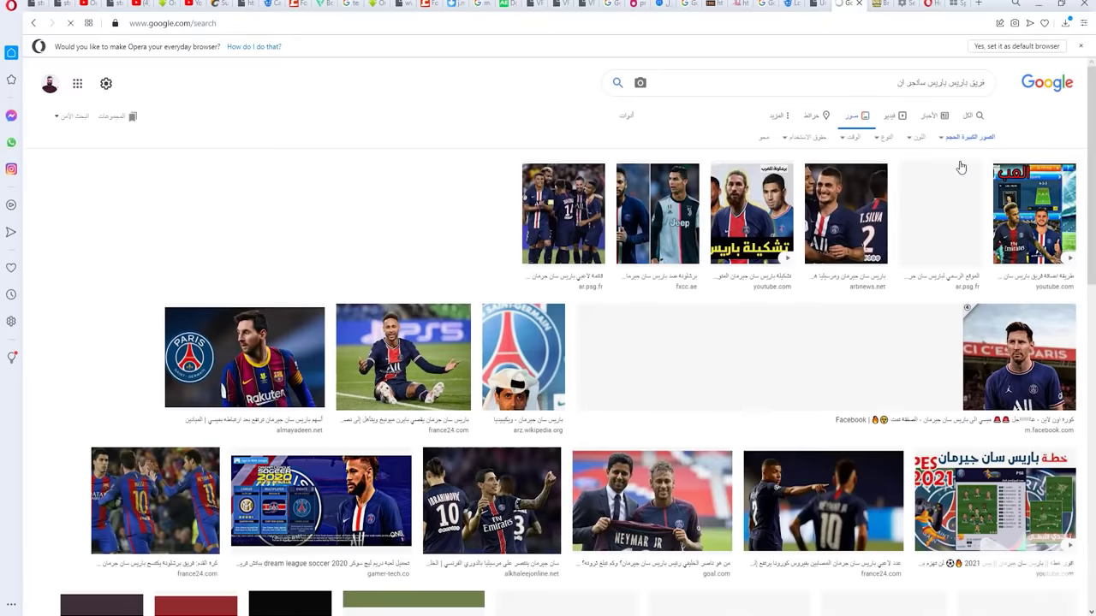
{"action": "scroll", "coordinate": [428, 359], "scroll_direction": "down", "scroll_amount": 2}
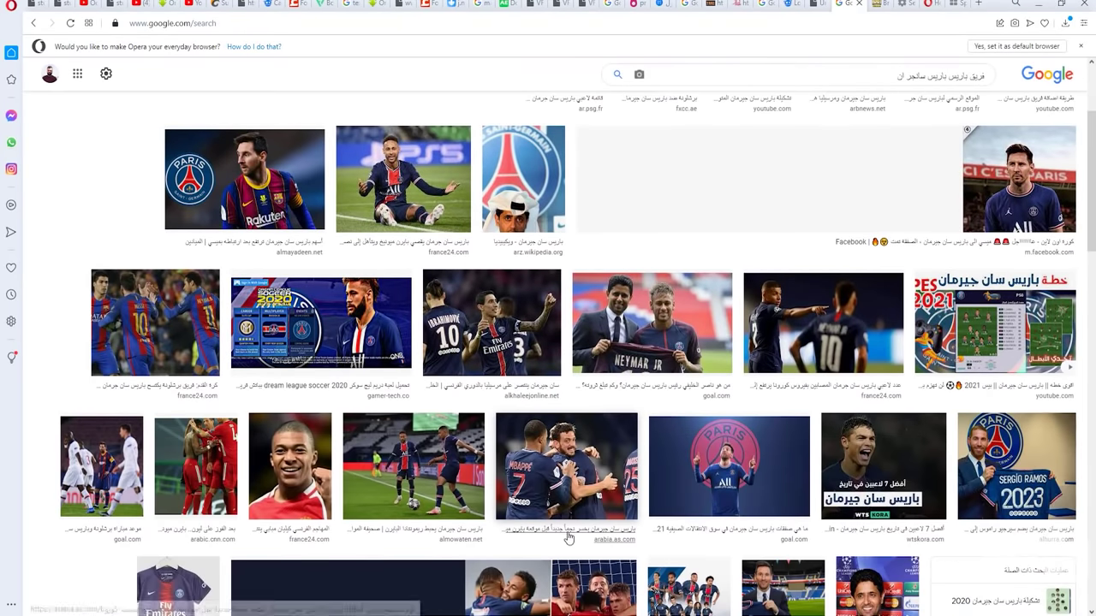
{"action": "scroll", "coordinate": [178, 430], "scroll_direction": "down", "scroll_amount": 3}
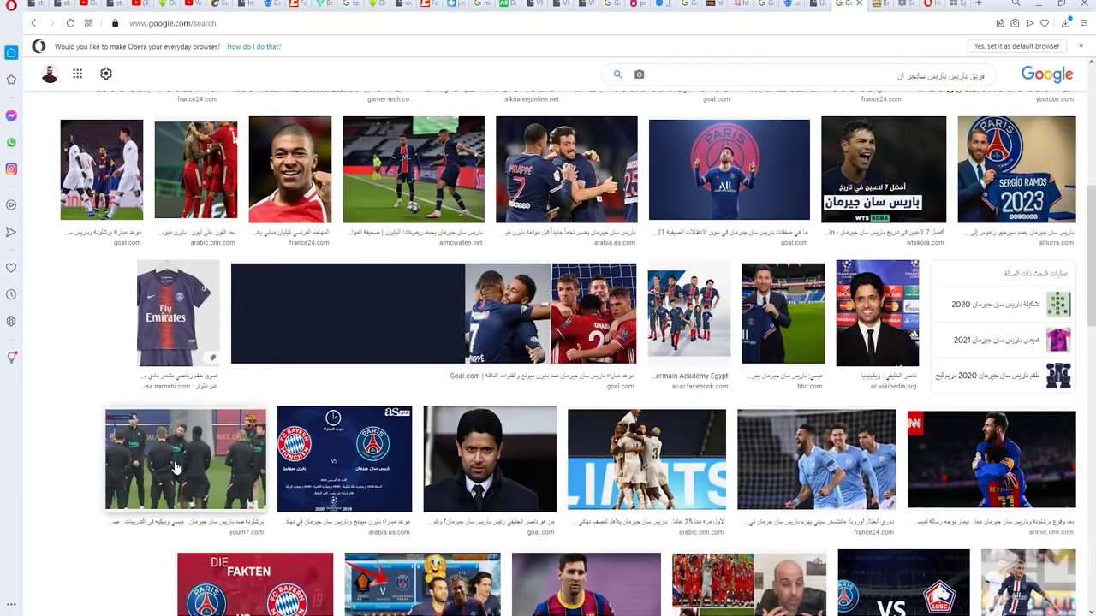
{"action": "scroll", "coordinate": [463, 424], "scroll_direction": "down", "scroll_amount": 2}
Open the photo of Messi in PSG kit before the crest and bring up its image options
{"action": "left_click", "coordinate": [198, 323]}
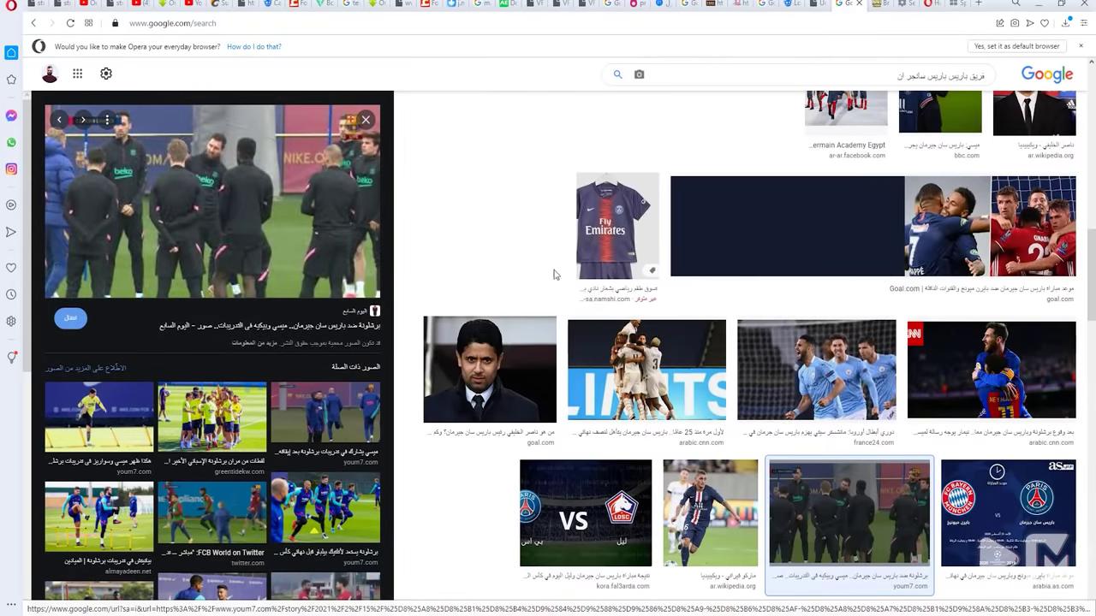
{"action": "scroll", "coordinate": [538, 256], "scroll_direction": "down", "scroll_amount": 3}
{"action": "scroll", "coordinate": [539, 256], "scroll_direction": "down", "scroll_amount": 3}
{"action": "scroll", "coordinate": [538, 256], "scroll_direction": "down", "scroll_amount": 3}
{"action": "left_click", "coordinate": [682, 476]}
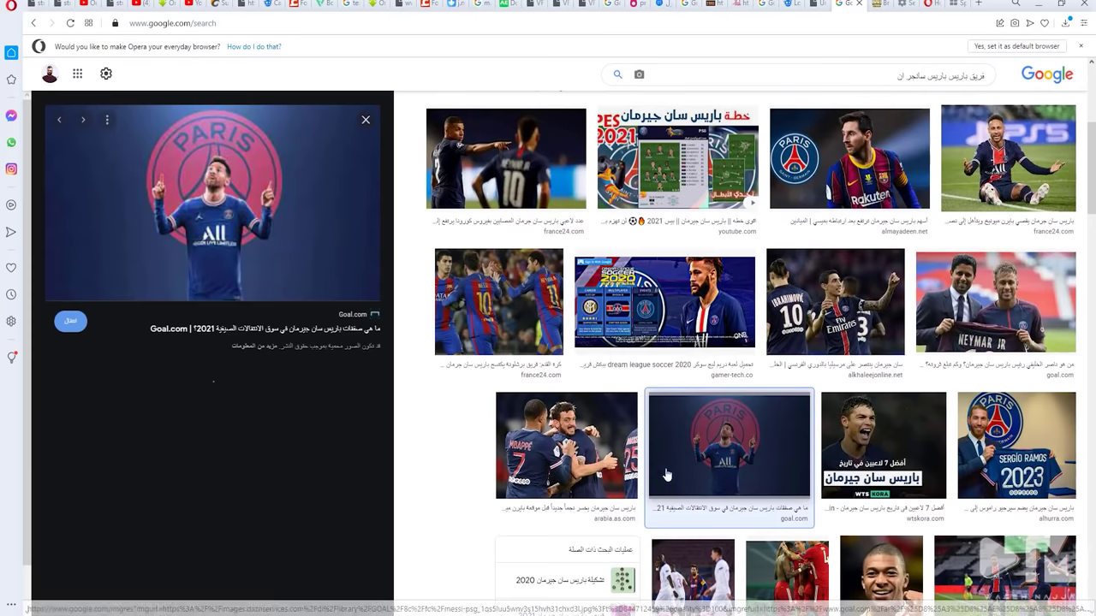
{"action": "right_click", "coordinate": [243, 219]}
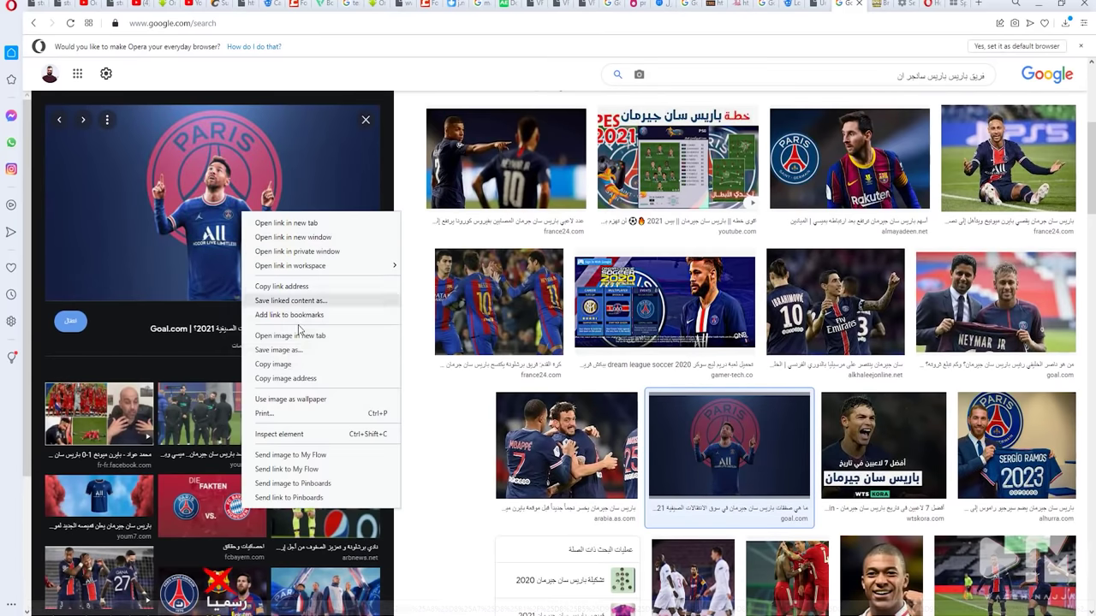
Save the Messi PSG image into the project folder on the Desktop
{"action": "left_click", "coordinate": [289, 354]}
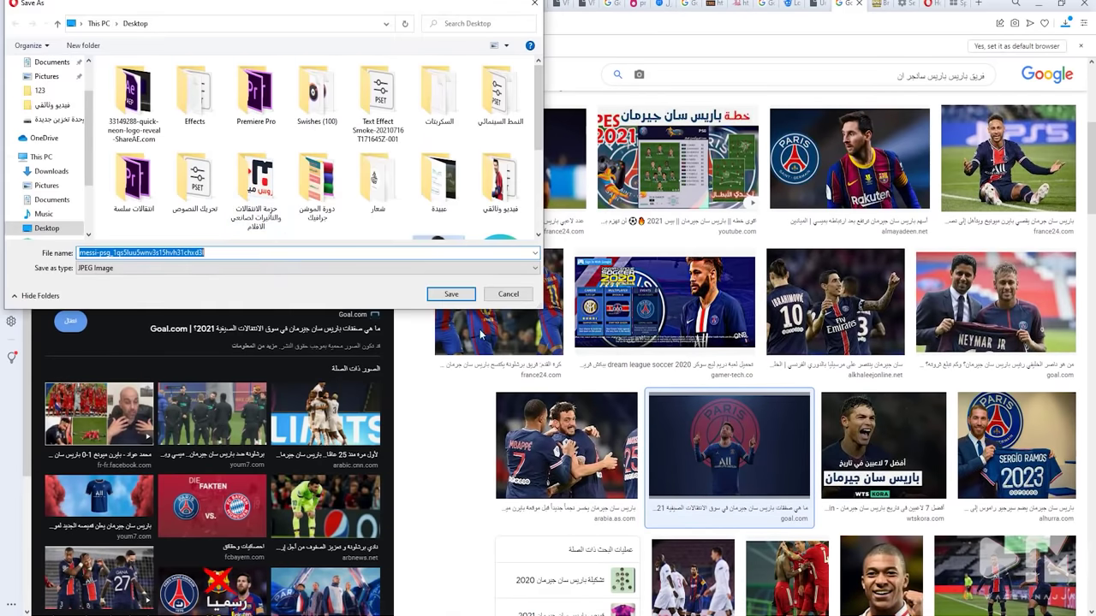
{"action": "scroll", "coordinate": [316, 154], "scroll_direction": "down", "scroll_amount": 1}
{"action": "scroll", "coordinate": [317, 154], "scroll_direction": "up", "scroll_amount": 1}
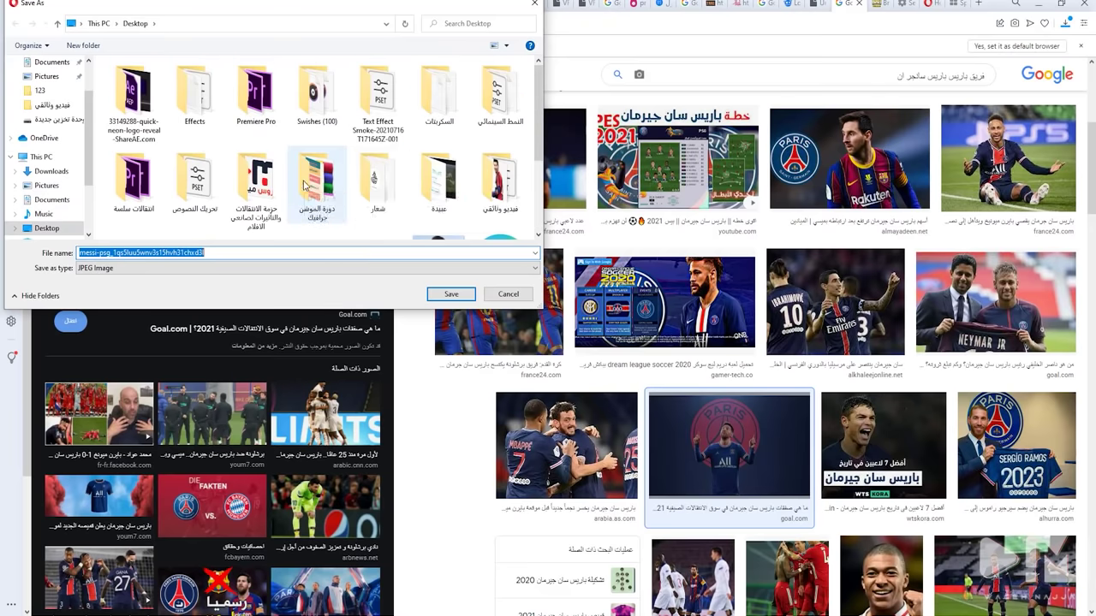
{"action": "double_click", "coordinate": [493, 184]}
{"action": "left_click", "coordinate": [451, 293]}
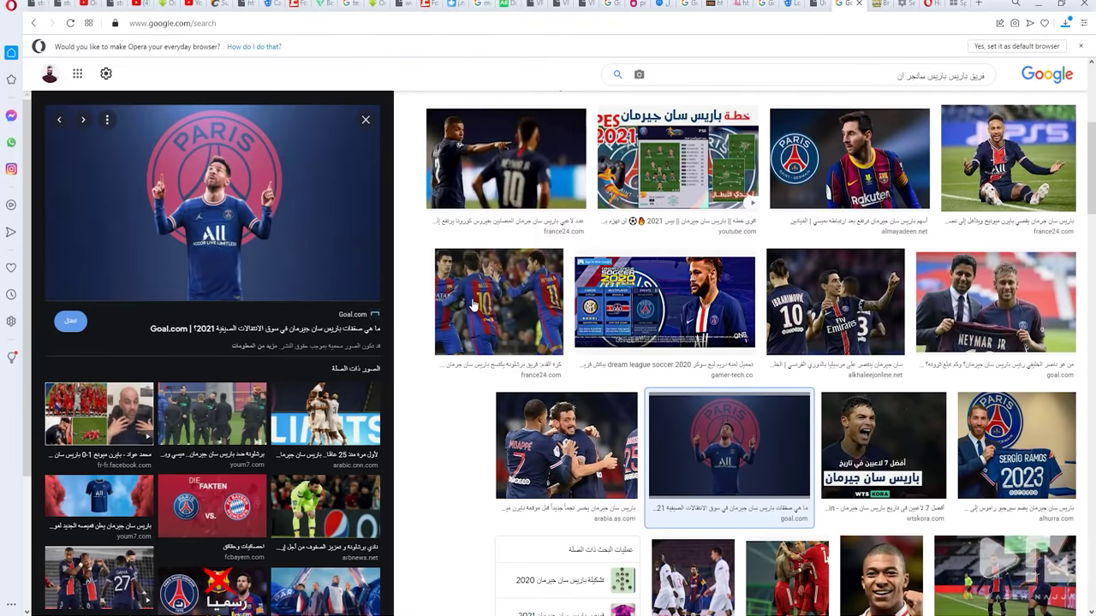
{"action": "scroll", "coordinate": [917, 354], "scroll_direction": "up", "scroll_amount": 1}
Browse more PSG photos, previewing Neymar JR and the Ibrahimovic–Di María celebration
{"action": "left_click", "coordinate": [933, 368]}
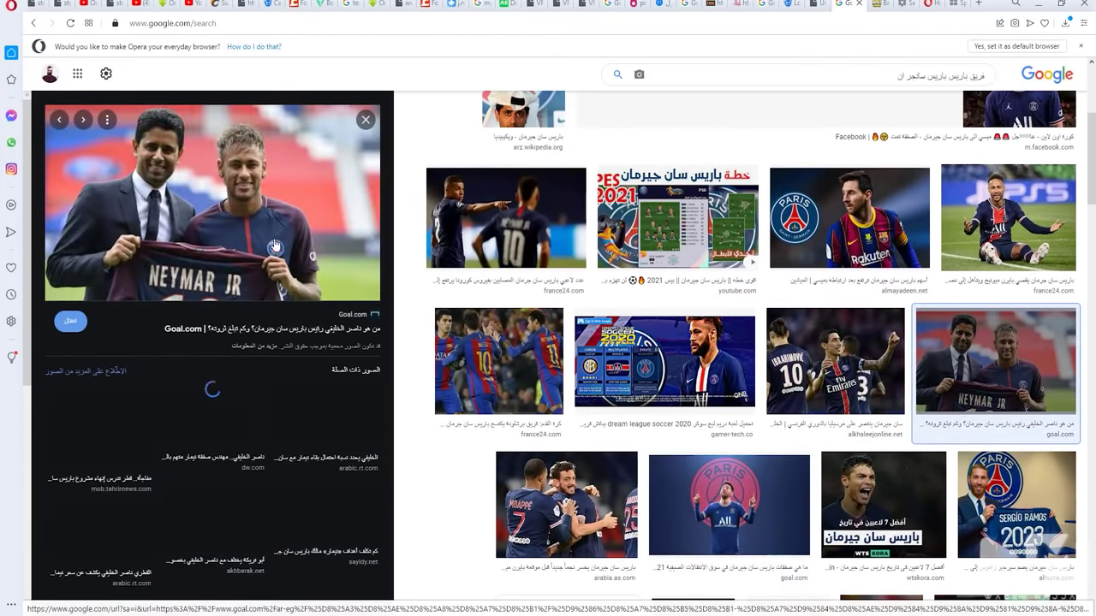
{"action": "left_click", "coordinate": [796, 343]}
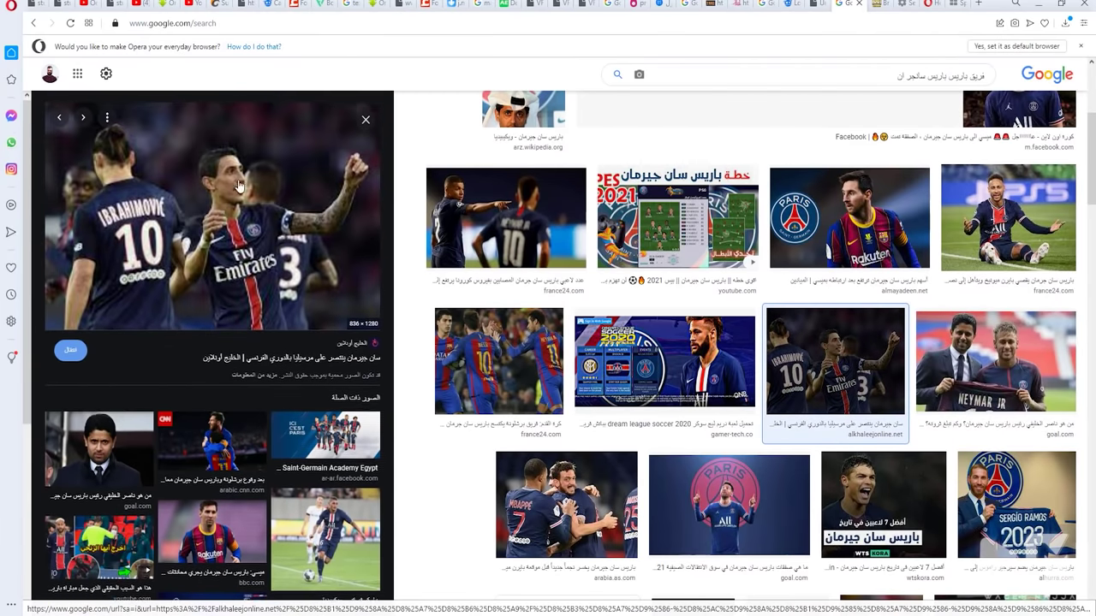
{"action": "scroll", "coordinate": [967, 479], "scroll_direction": "down", "scroll_amount": 3}
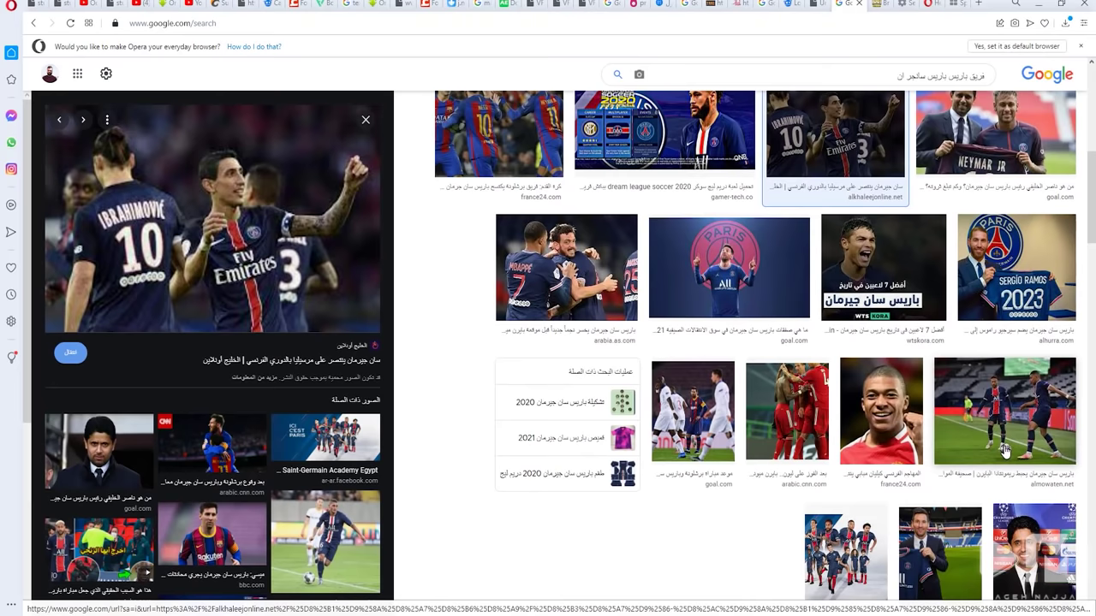
{"action": "scroll", "coordinate": [1004, 450], "scroll_direction": "down", "scroll_amount": 2}
{"action": "scroll", "coordinate": [1003, 449], "scroll_direction": "down", "scroll_amount": 2}
{"action": "scroll", "coordinate": [1003, 447], "scroll_direction": "up", "scroll_amount": 7}
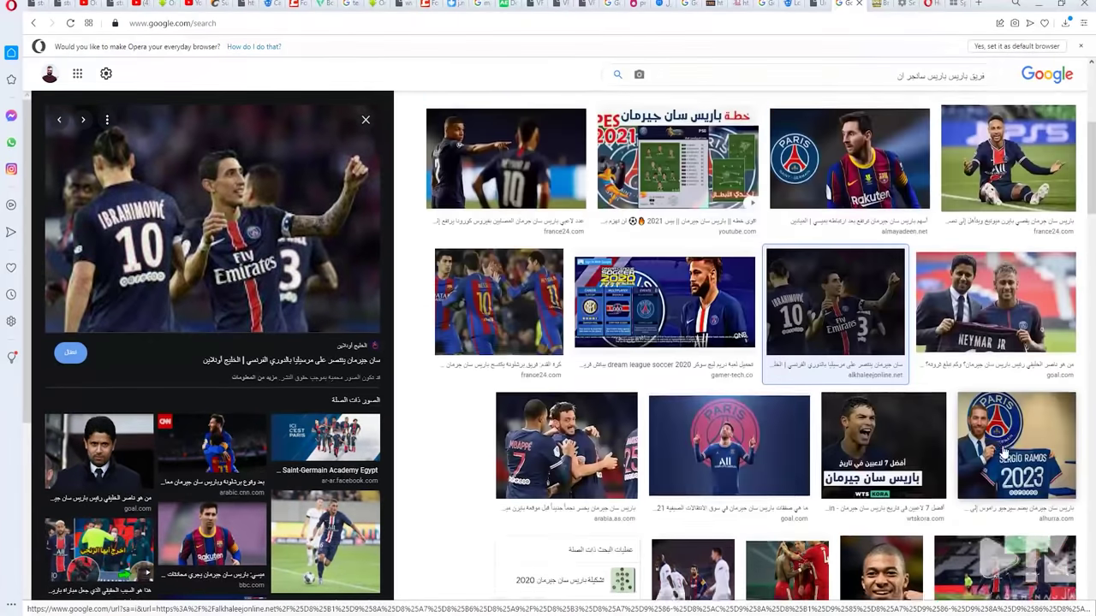
{"action": "scroll", "coordinate": [1003, 445], "scroll_direction": "up", "scroll_amount": 3}
Save the PSG team celebration photo as silva and drag it into the Premiere project
{"action": "left_click", "coordinate": [568, 215]}
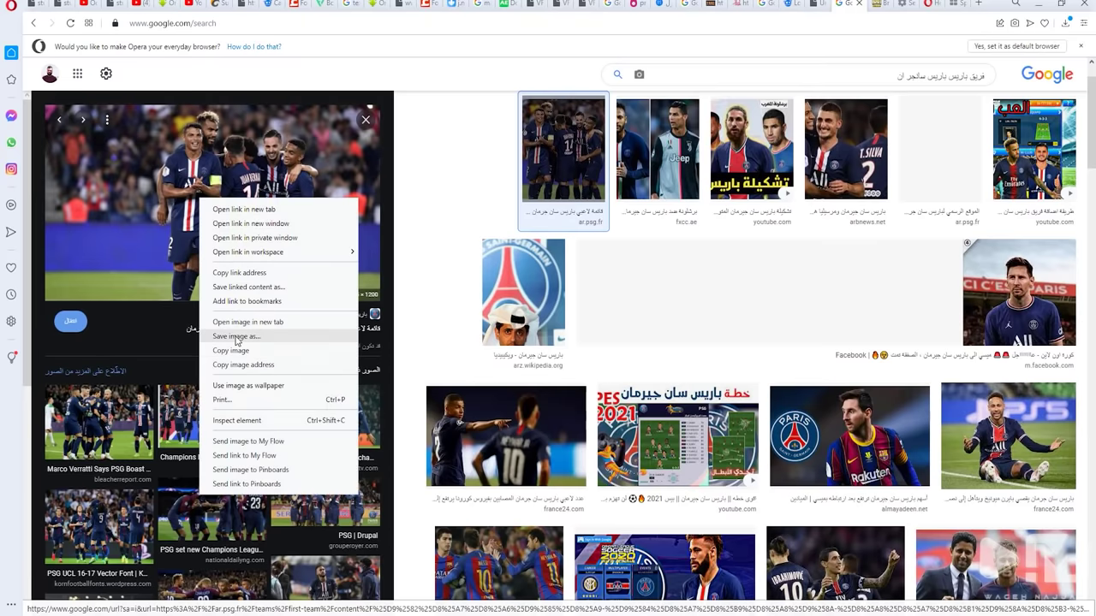
{"action": "left_click", "coordinate": [237, 336]}
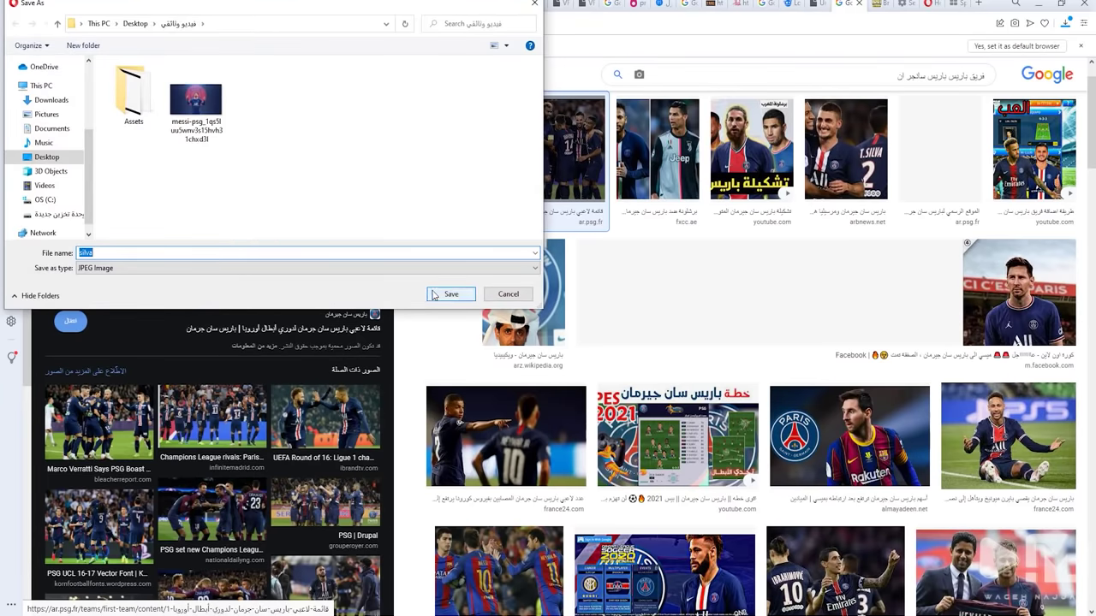
{"action": "left_click", "coordinate": [438, 295]}
{"action": "left_click", "coordinate": [1033, 2]}
{"action": "left_click", "coordinate": [1032, 4]}
{"action": "mouse_move", "coordinate": [779, 323]}
{"action": "left_mouse_down"}
{"action": "mouse_move", "coordinate": [861, 610]}
{"action": "mouse_move", "coordinate": [153, 500]}
{"action": "left_mouse_up"}
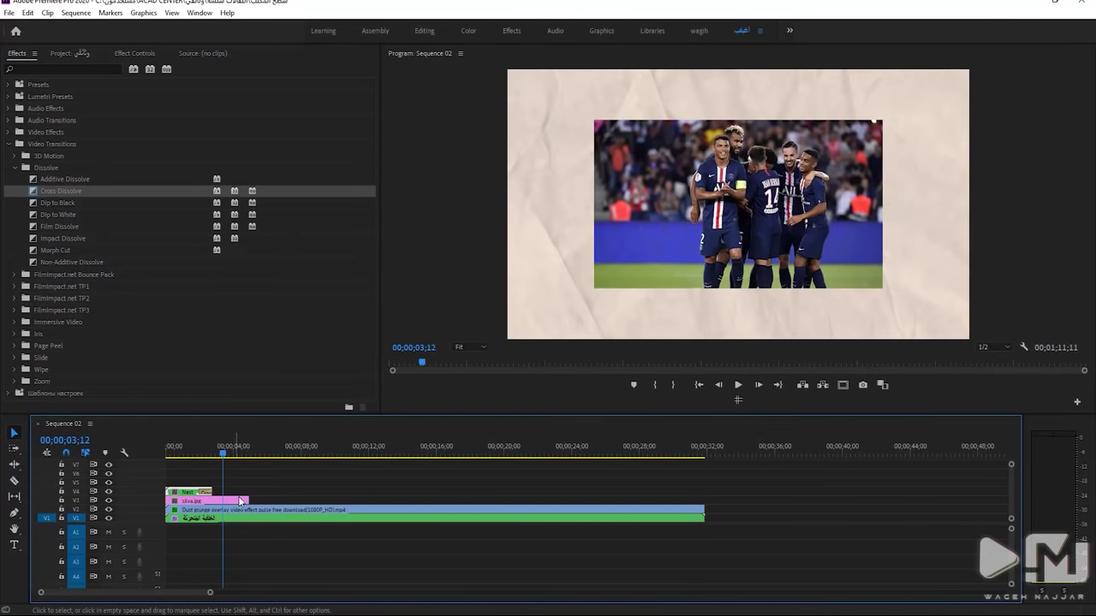
Lengthen the silva clip and scale it to 178 so it fills the frame
{"action": "left_click_drag", "start_coordinate": [248, 499], "coordinate": [492, 500]}
{"action": "left_click", "coordinate": [156, 56]}
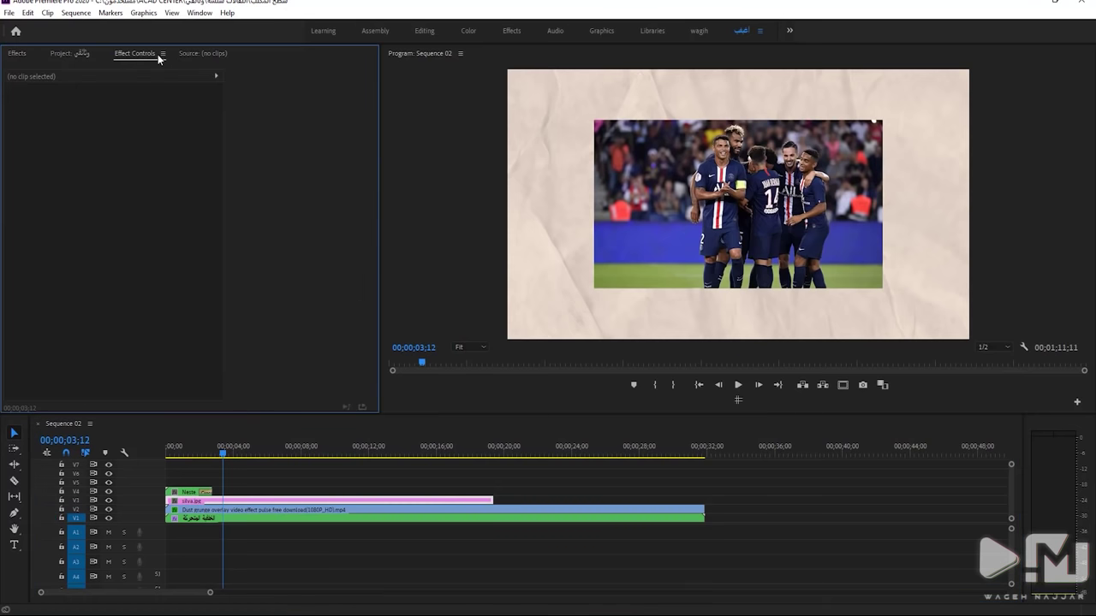
{"action": "left_click", "coordinate": [321, 497]}
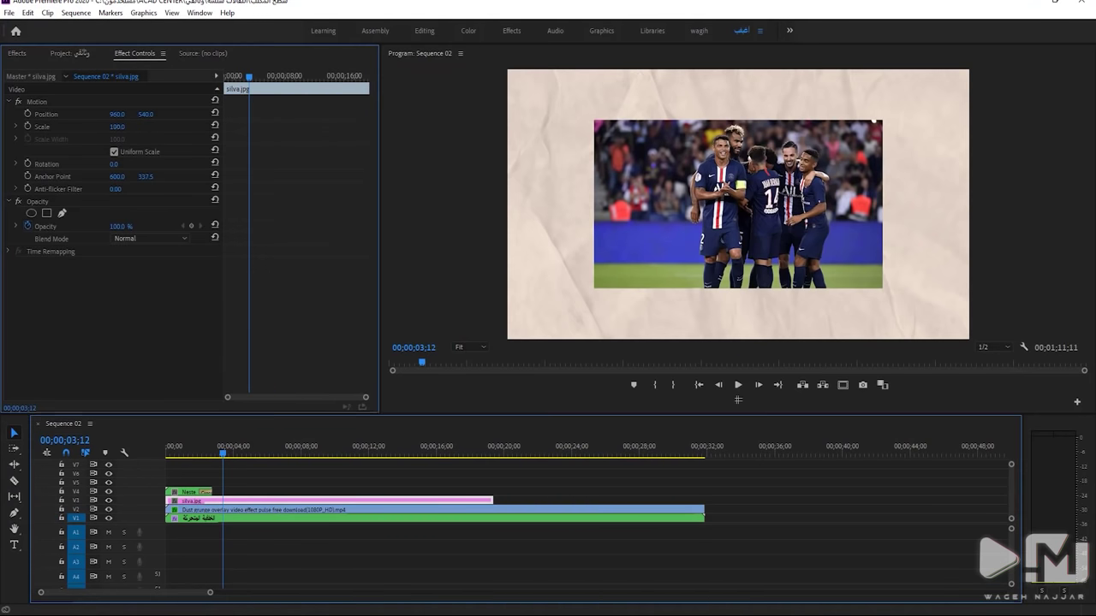
{"action": "left_click_drag", "start_coordinate": [116, 126], "coordinate": [234, 275]}
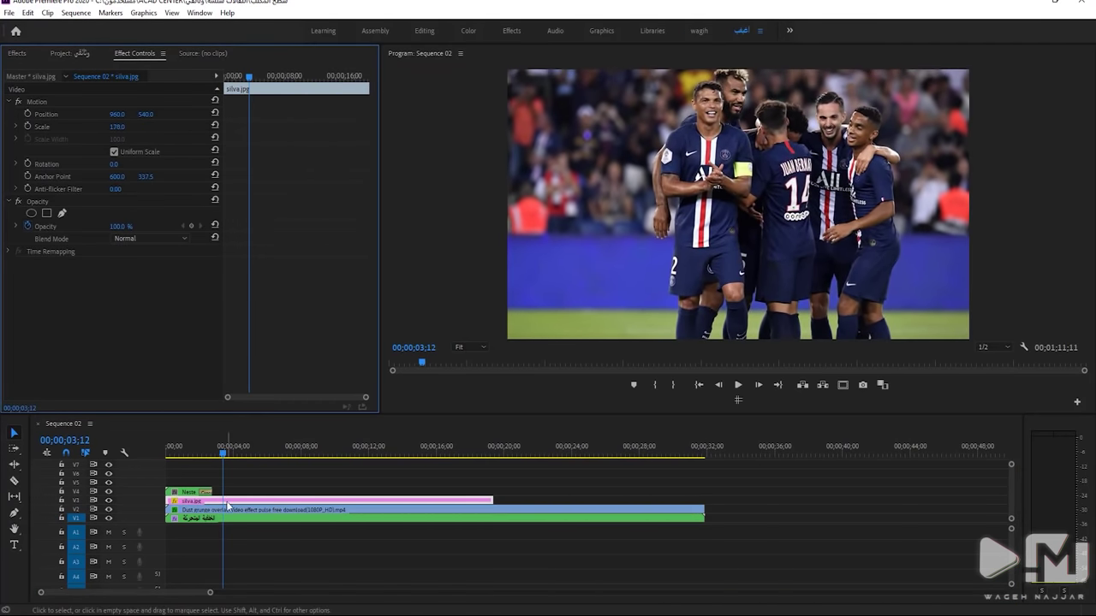
Move silva.jpg below the dust overlay track and extend it to match the other clips
{"action": "left_click_drag", "start_coordinate": [227, 502], "coordinate": [356, 492]}
{"action": "mouse_move", "coordinate": [258, 510]}
{"action": "left_mouse_down"}
{"action": "mouse_move", "coordinate": [308, 502]}
{"action": "mouse_move", "coordinate": [182, 510]}
{"action": "left_mouse_up"}
{"action": "left_click_drag", "start_coordinate": [491, 506], "coordinate": [703, 509]}
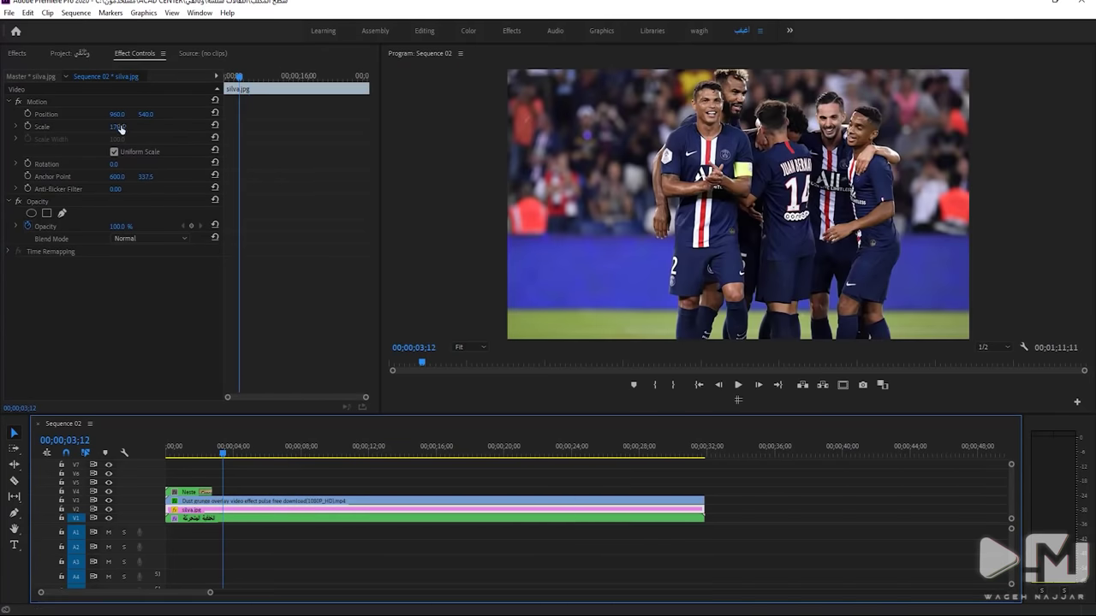
Lower the photo's opacity to 32% and play the sequence from the start to review the fade
{"action": "left_click", "coordinate": [89, 229]}
{"action": "mouse_move", "coordinate": [118, 226]}
{"action": "left_mouse_down"}
{"action": "mouse_move", "coordinate": [102, 226]}
{"action": "mouse_move", "coordinate": [125, 226]}
{"action": "left_mouse_up"}
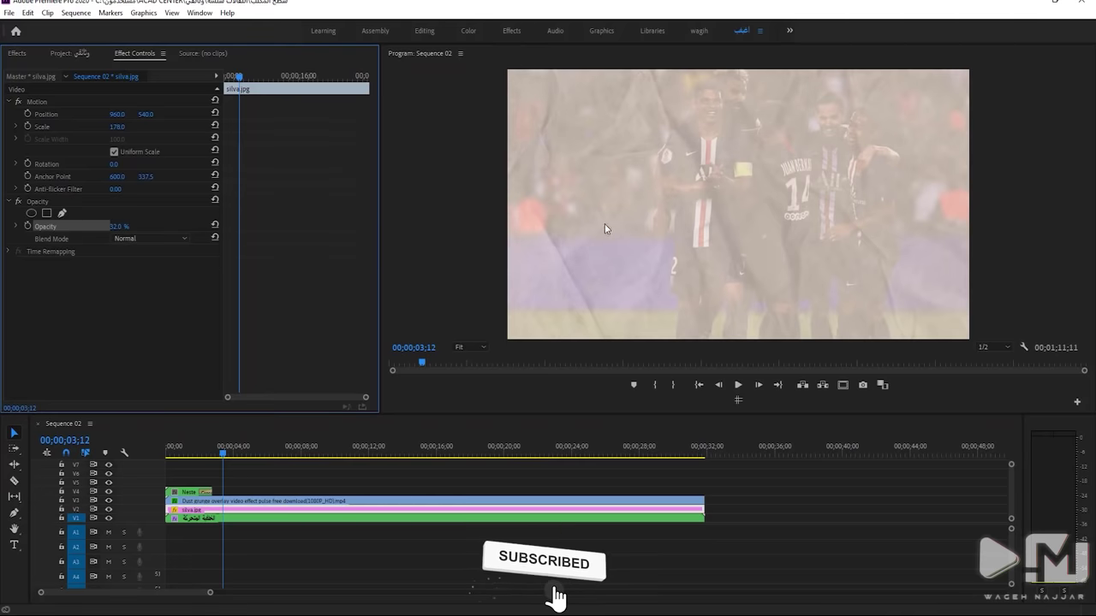
{"action": "left_click", "coordinate": [168, 453]}
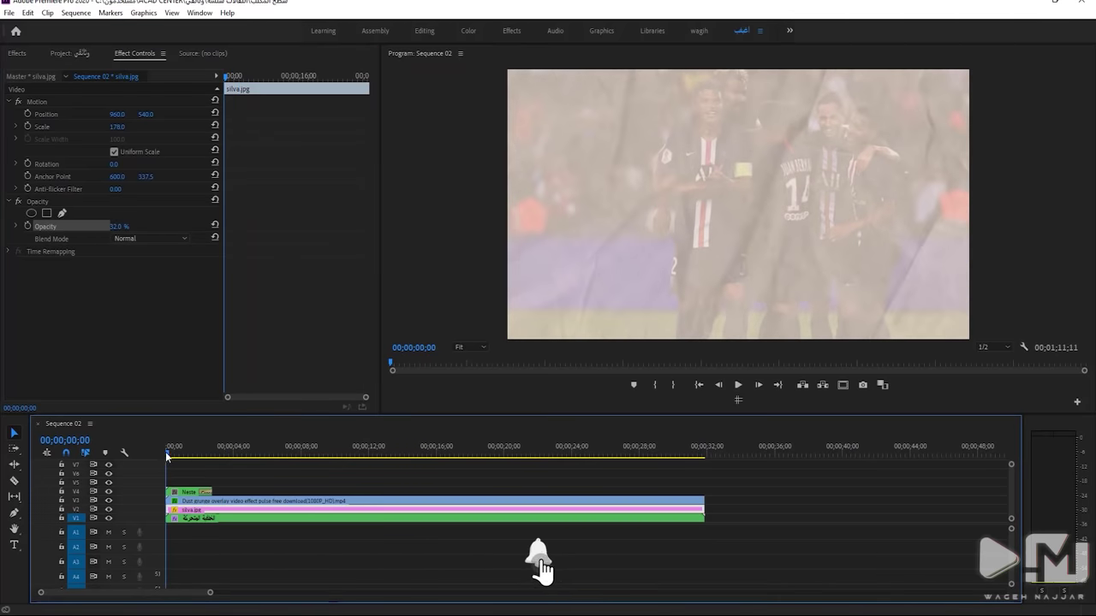
{"action": "key", "text": "space"}
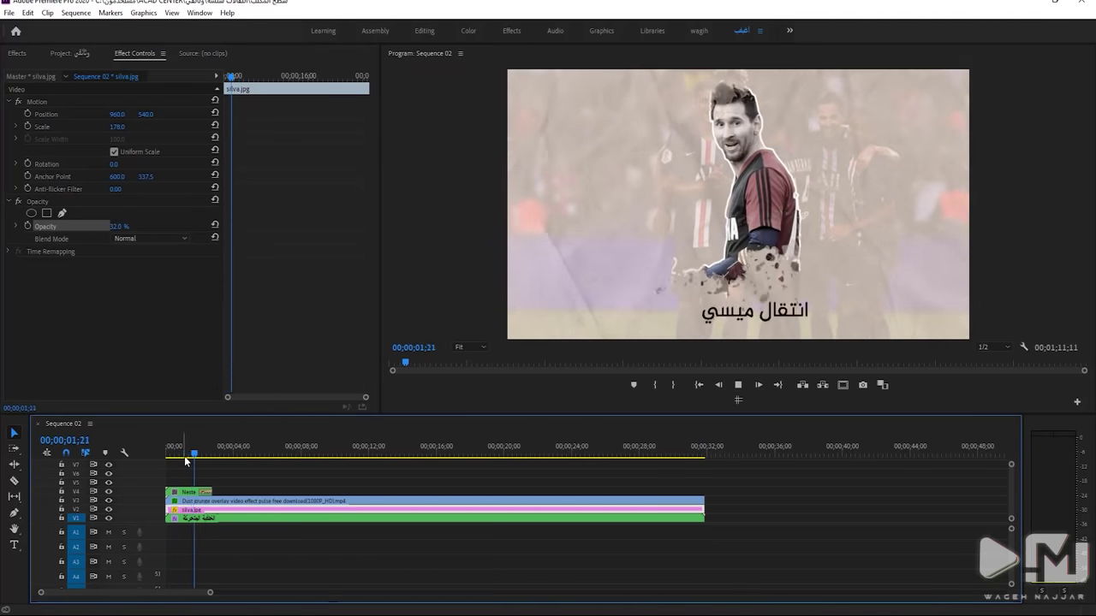
{"action": "key", "text": "space"}
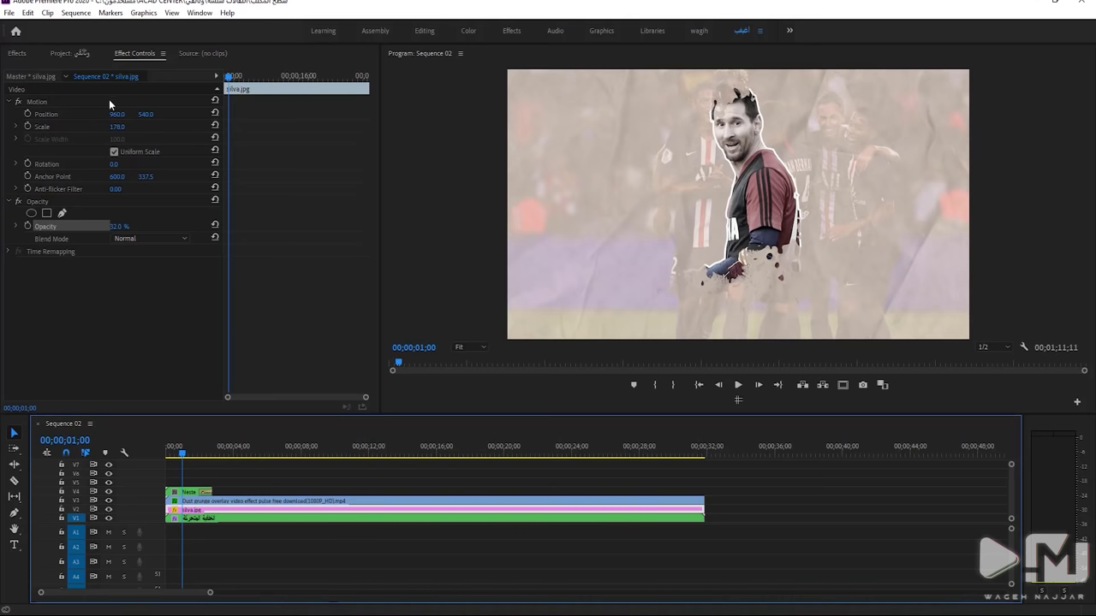
{"action": "left_click", "coordinate": [17, 54]}
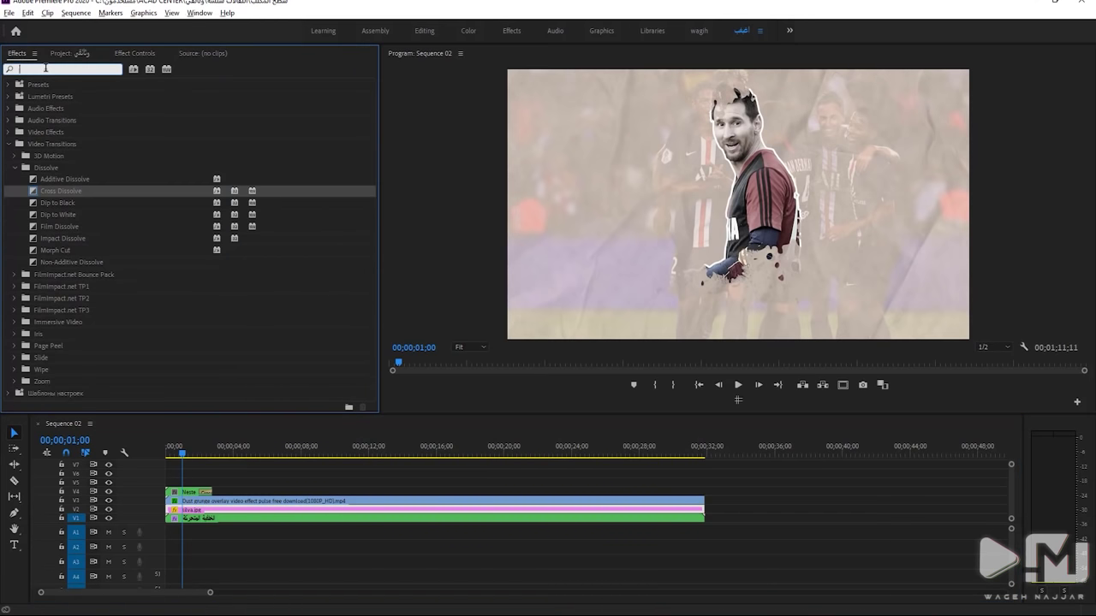
Apply the Tint effect to silva.jpg and set Amount to Tint to 56%
{"action": "type", "text": "tint"}
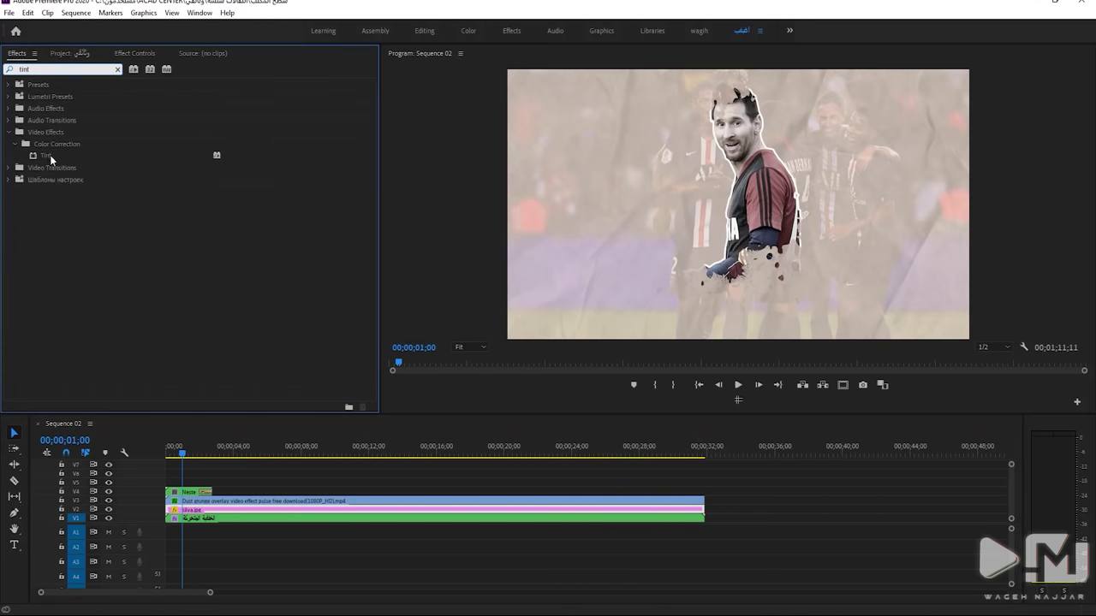
{"action": "left_click_drag", "start_coordinate": [49, 155], "coordinate": [192, 517]}
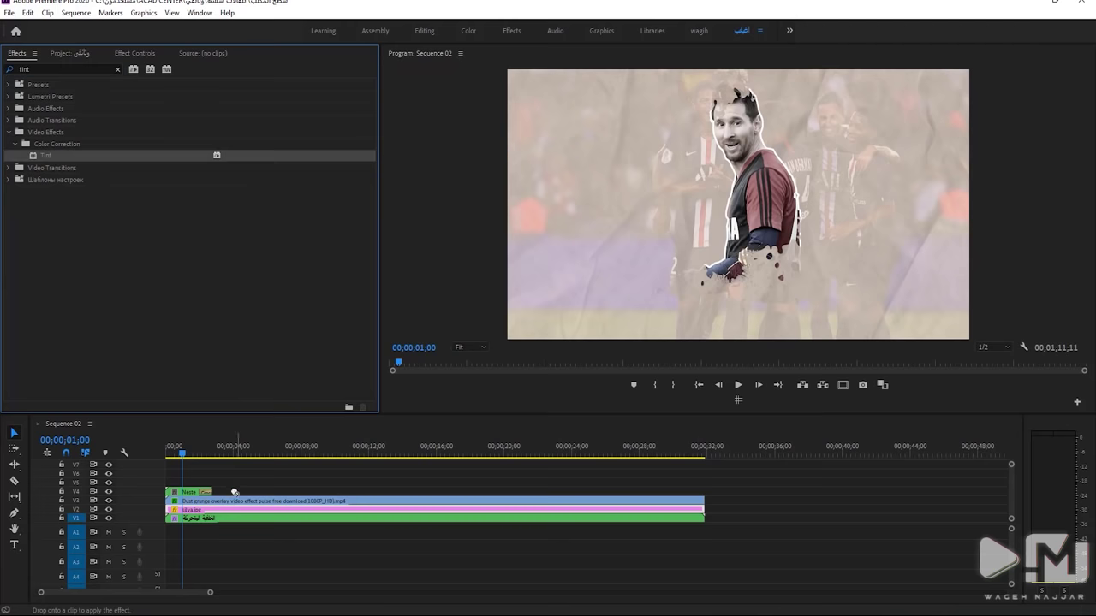
{"action": "left_click", "coordinate": [135, 53]}
{"action": "left_click_drag", "start_coordinate": [119, 314], "coordinate": [114, 313]}
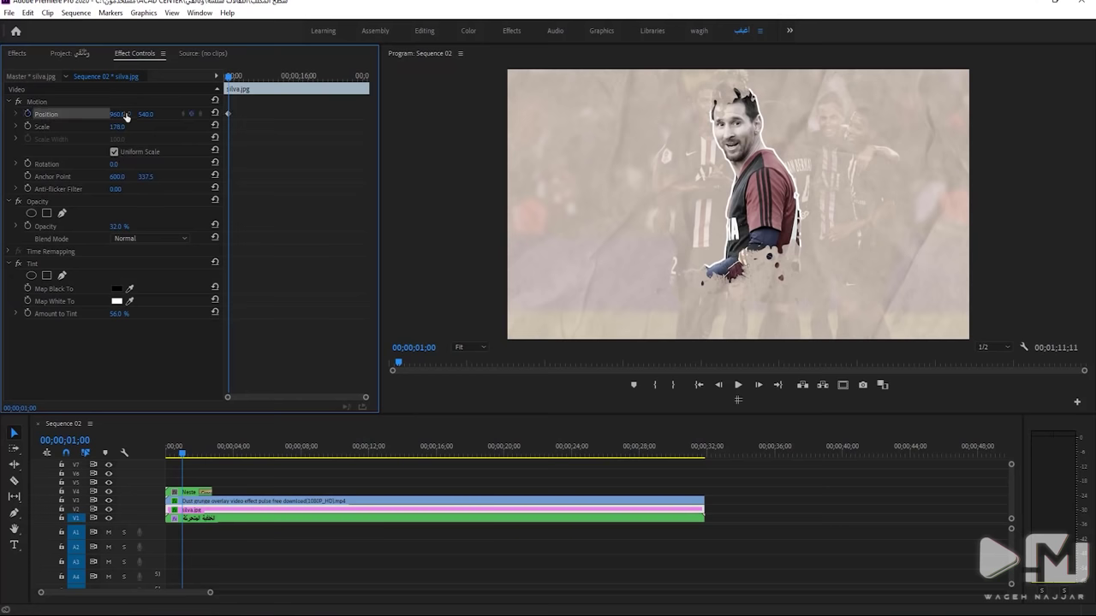
Scale the photo to 364 and shift it sideways to Position X 1435
{"action": "mouse_move", "coordinate": [118, 114]}
{"action": "left_mouse_down"}
{"action": "mouse_move", "coordinate": [86, 114]}
{"action": "mouse_move", "coordinate": [245, 147]}
{"action": "left_mouse_up"}
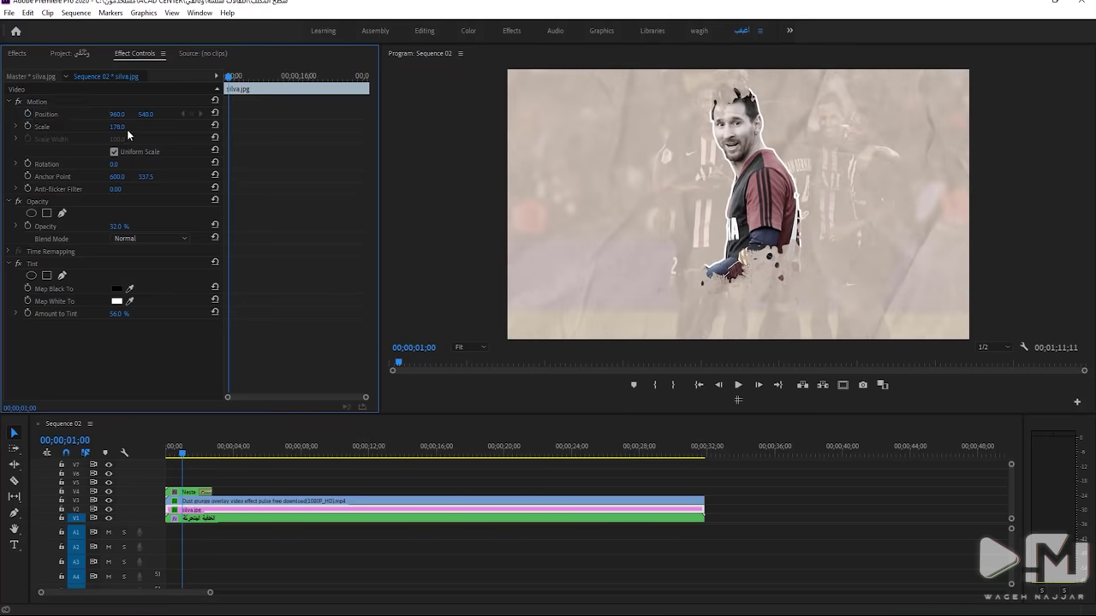
{"action": "mouse_move", "coordinate": [118, 127]}
{"action": "left_mouse_down"}
{"action": "mouse_move", "coordinate": [168, 115]}
{"action": "mouse_move", "coordinate": [108, 132]}
{"action": "left_mouse_up"}
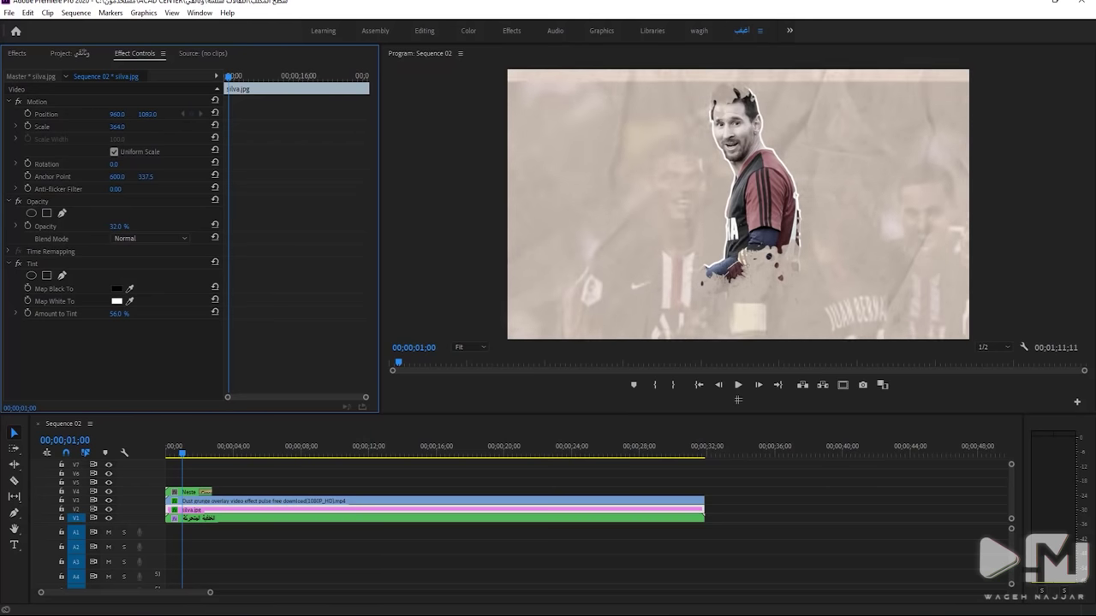
{"action": "left_click_drag", "start_coordinate": [119, 114], "coordinate": [52, 139]}
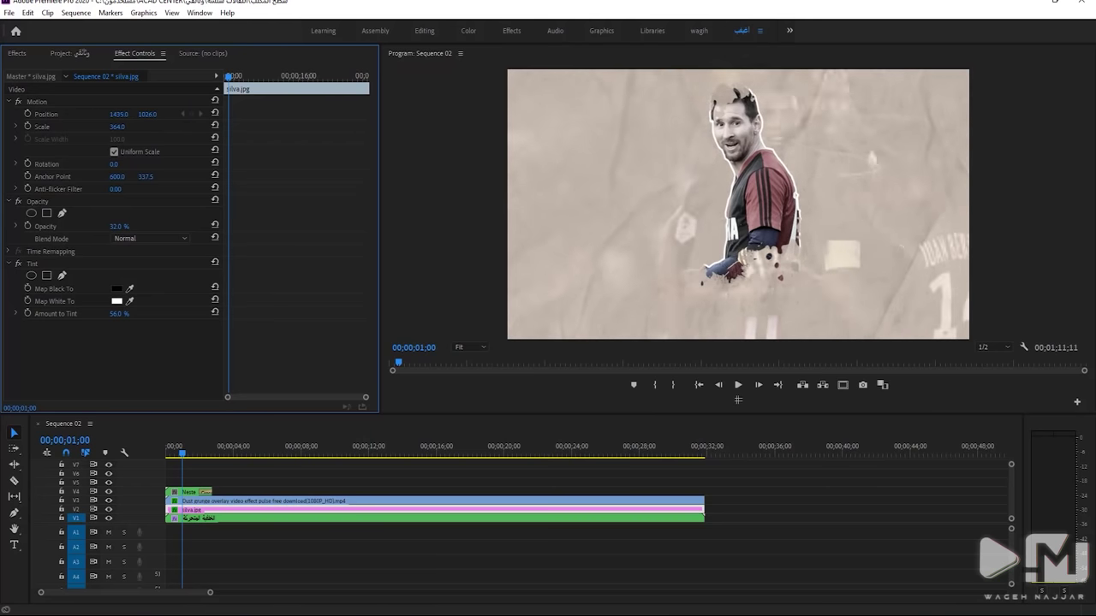
Keyframe Position at 1s, then slide the photo left at about 6;15 for a horizontal pan
{"action": "left_click", "coordinate": [227, 113]}
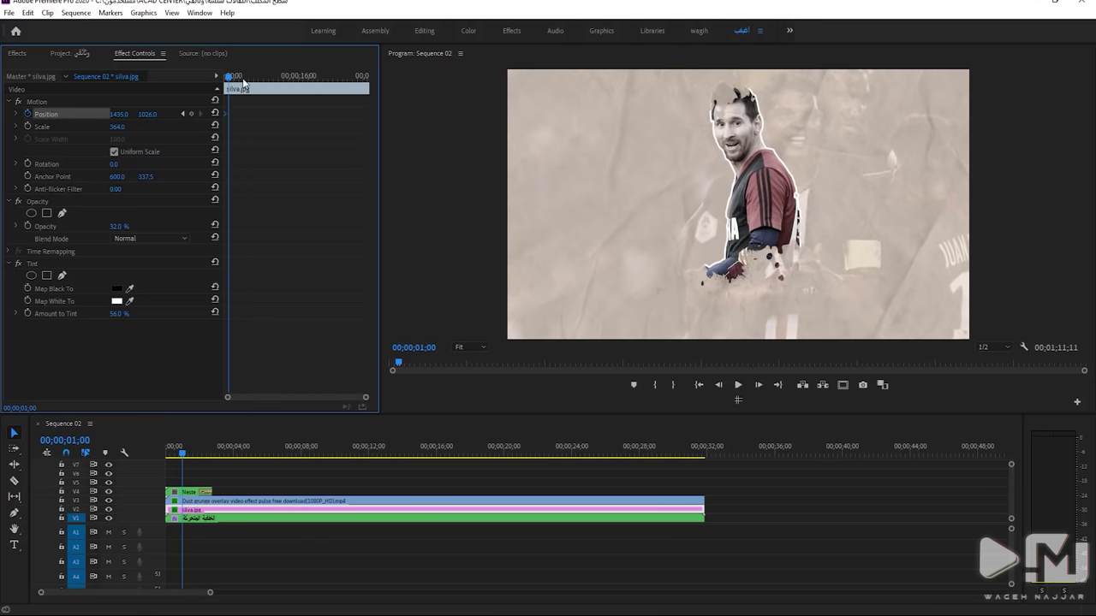
{"action": "left_click_drag", "start_coordinate": [227, 76], "coordinate": [254, 76]}
{"action": "left_click_drag", "start_coordinate": [119, 114], "coordinate": [51, 114]}
{"action": "key", "text": "space"}
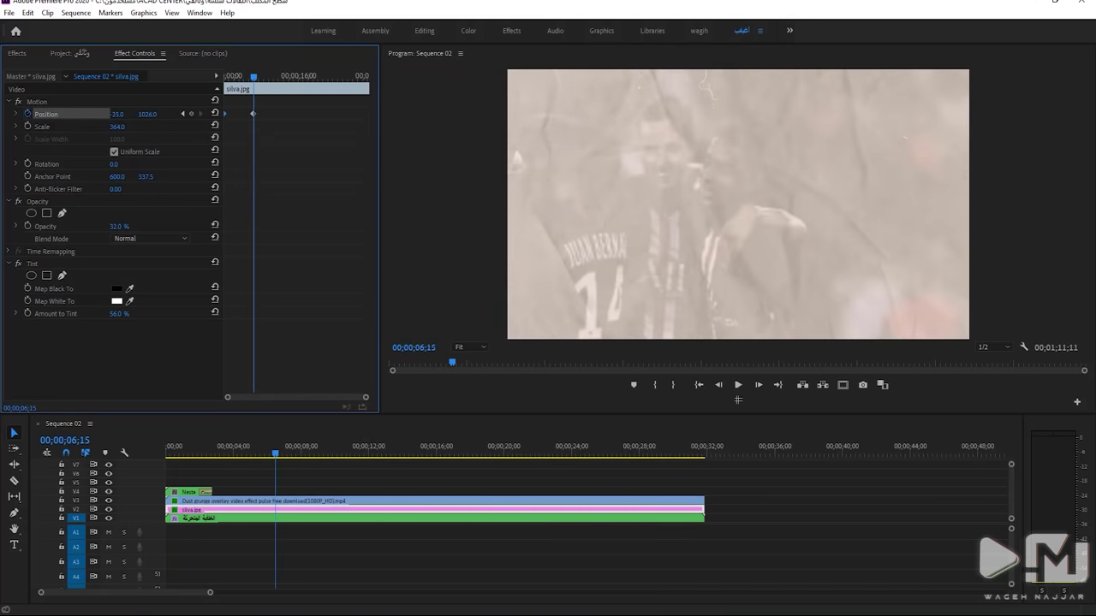
{"action": "left_click_drag", "start_coordinate": [268, 77], "coordinate": [208, 79]}
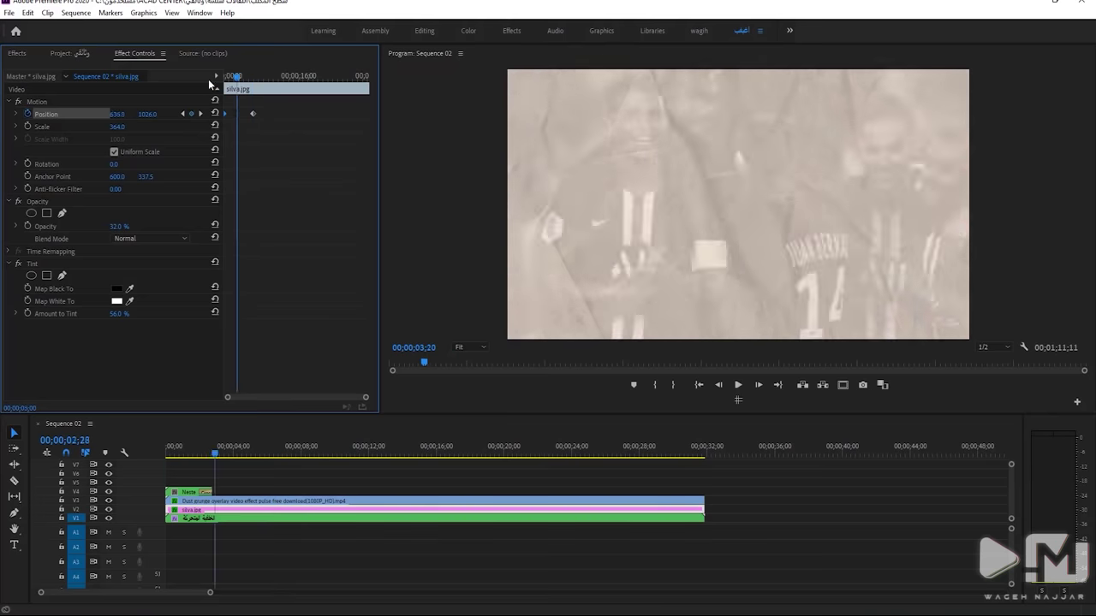
{"action": "left_click", "coordinate": [252, 77]}
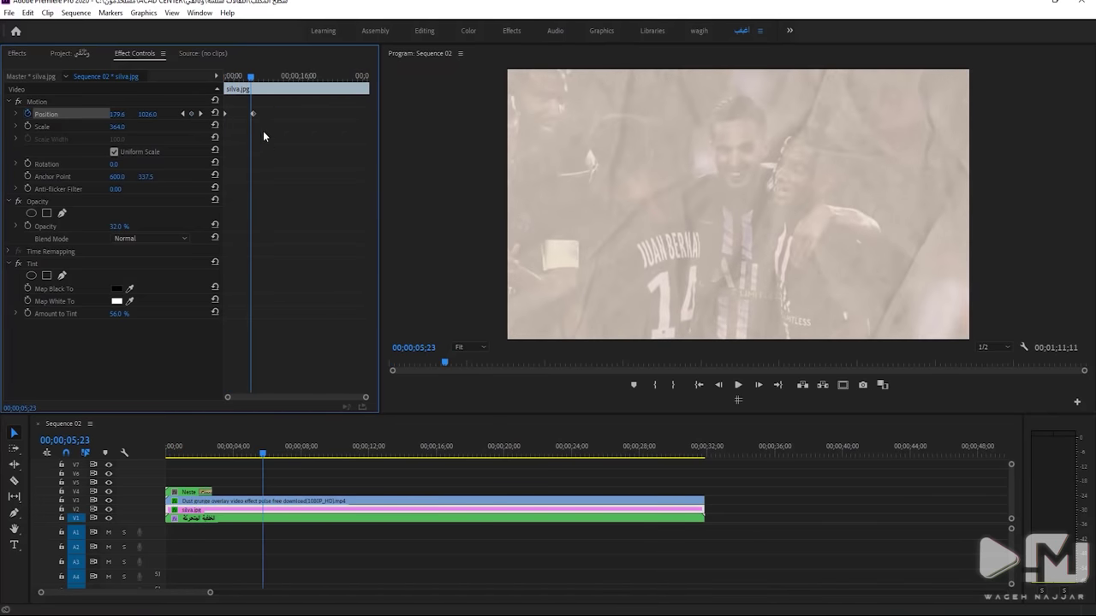
Apply Ease Out and Ease In to the Position keyframes
{"action": "right_click", "coordinate": [275, 116]}
{"action": "mouse_move", "coordinate": [339, 220]}
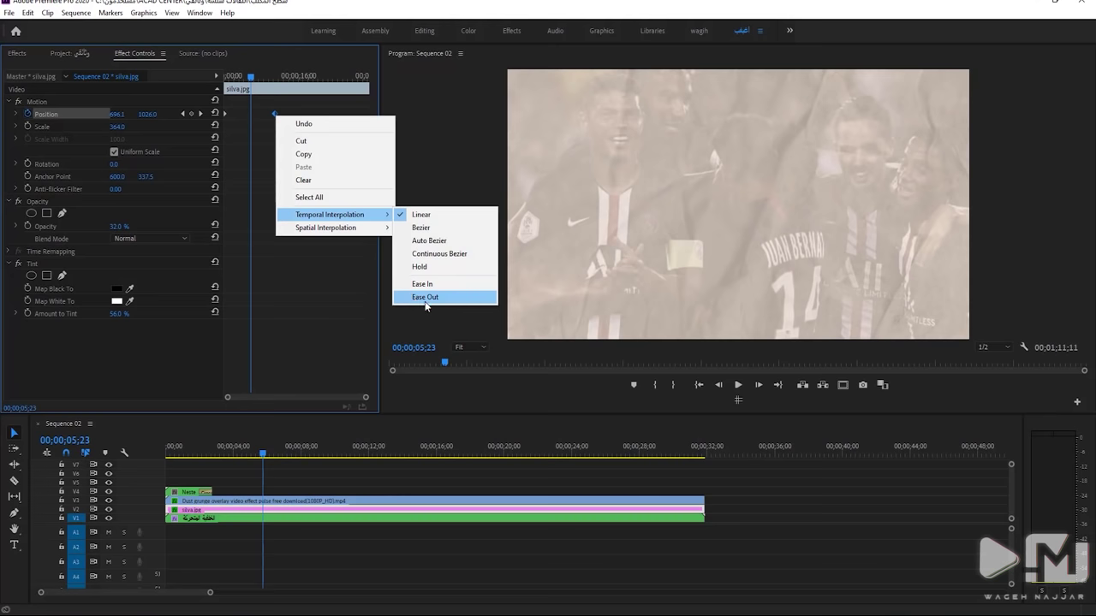
{"action": "left_click", "coordinate": [425, 298]}
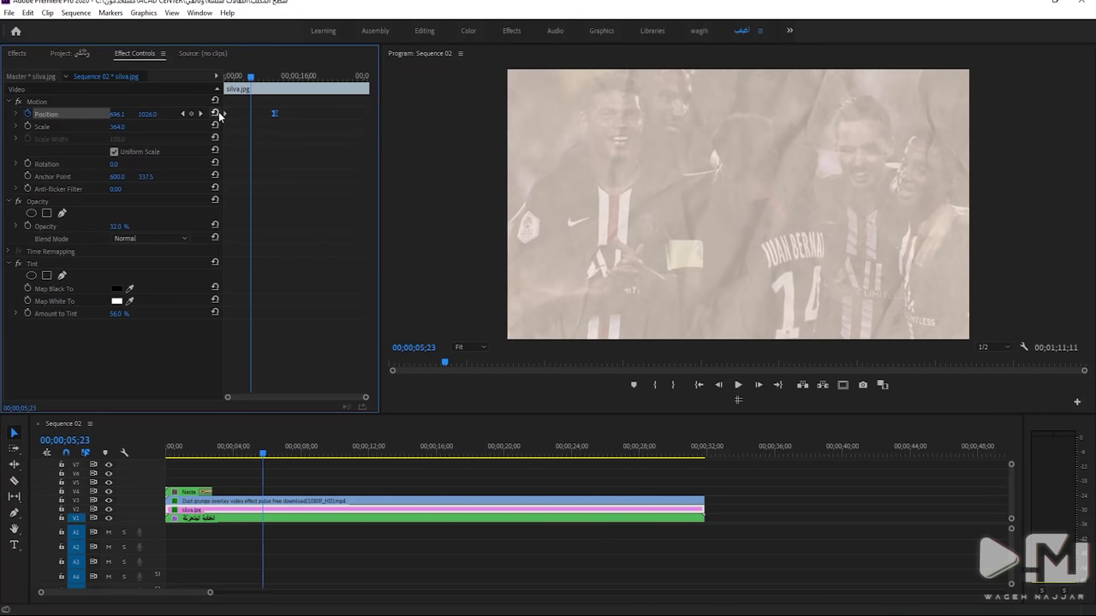
{"action": "right_click", "coordinate": [274, 115]}
{"action": "mouse_move", "coordinate": [334, 214]}
{"action": "left_click", "coordinate": [428, 283]}
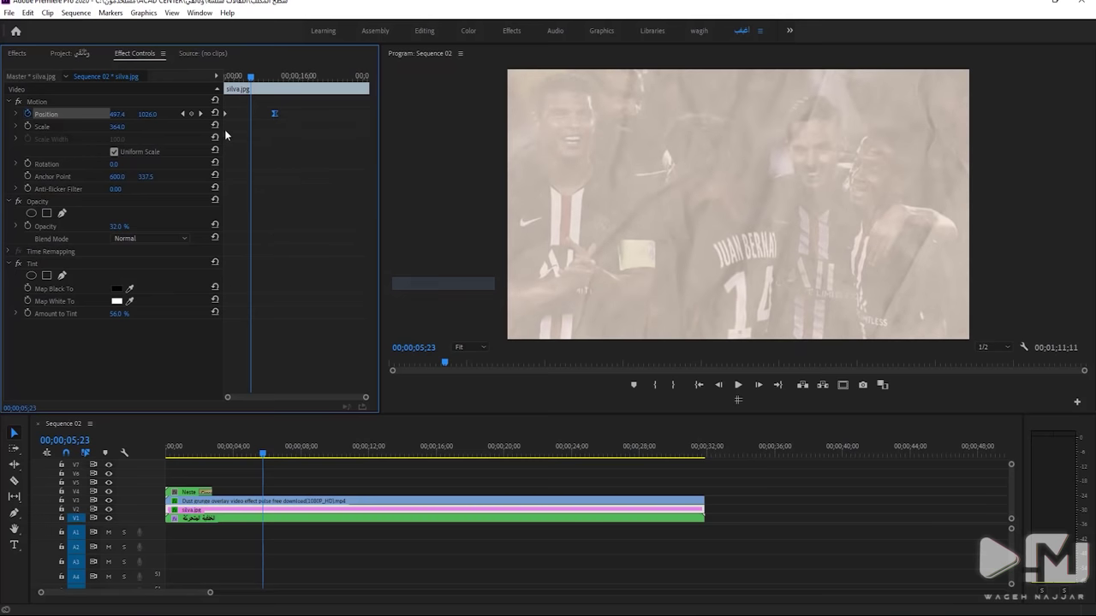
{"action": "right_click", "coordinate": [224, 118]}
{"action": "mouse_move", "coordinate": [274, 228]}
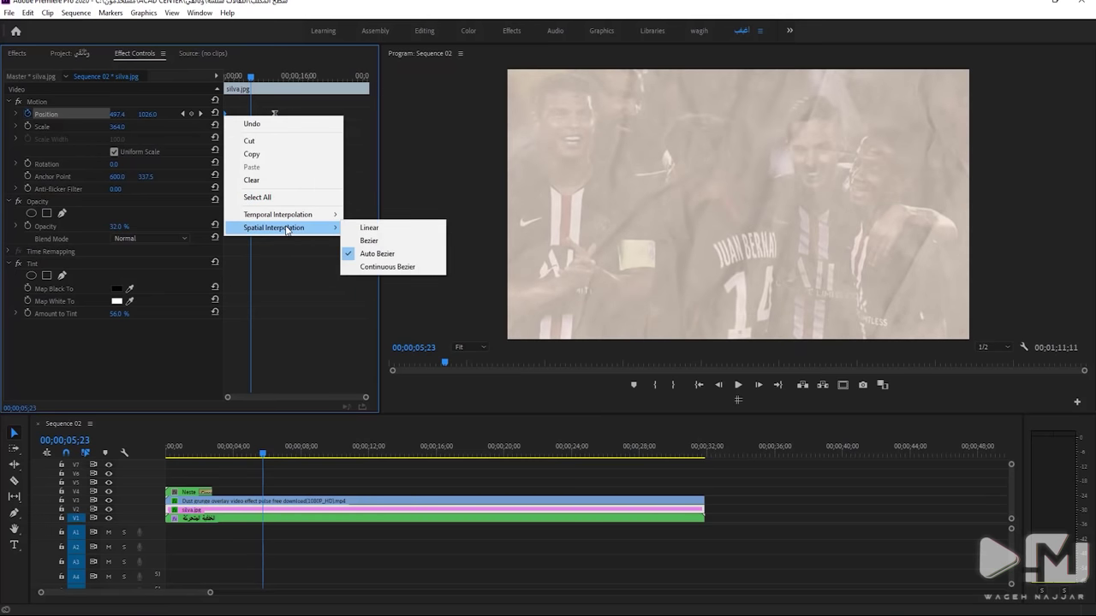
{"action": "left_click", "coordinate": [376, 297]}
Preview the eased pan from the start of the sequence
{"action": "left_click", "coordinate": [170, 452]}
{"action": "key", "text": "space"}
{"action": "left_click", "coordinate": [738, 384]}
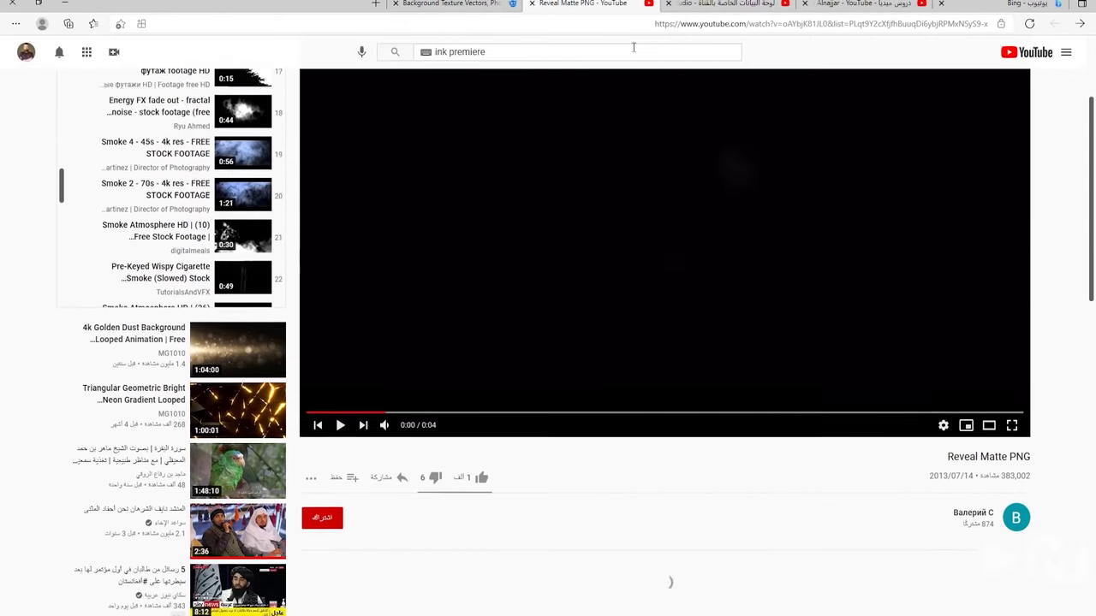
Switch browser tabs to the creator's YouTube channel Videos page
{"action": "left_click", "coordinate": [796, 6]}
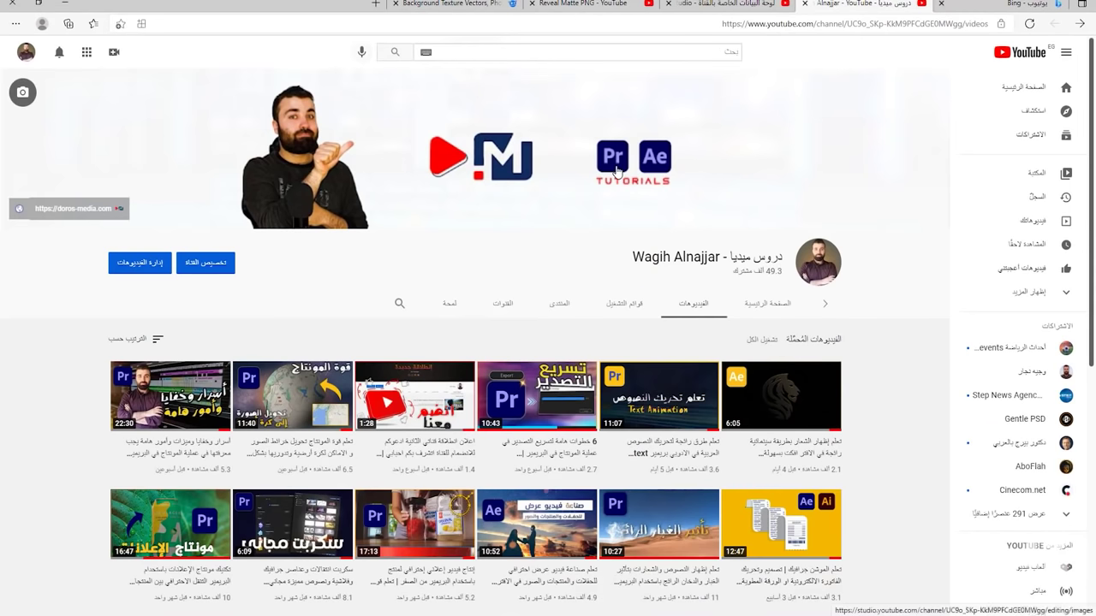
{"action": "left_click", "coordinate": [596, 6]}
{"action": "left_click", "coordinate": [685, 5]}
{"action": "left_click", "coordinate": [864, 4]}
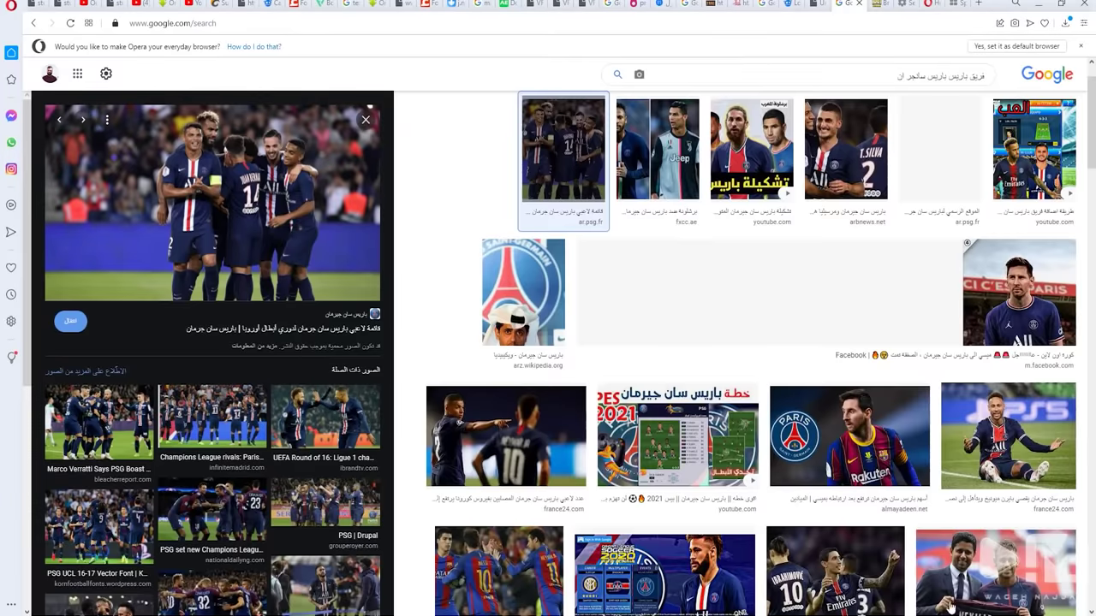
Replace the Google Images query with an Arabic search for the PSG club building ('مبنى فريق باريس سان جيرمان')
{"action": "scroll", "coordinate": [822, 389], "scroll_direction": "down", "scroll_amount": 3}
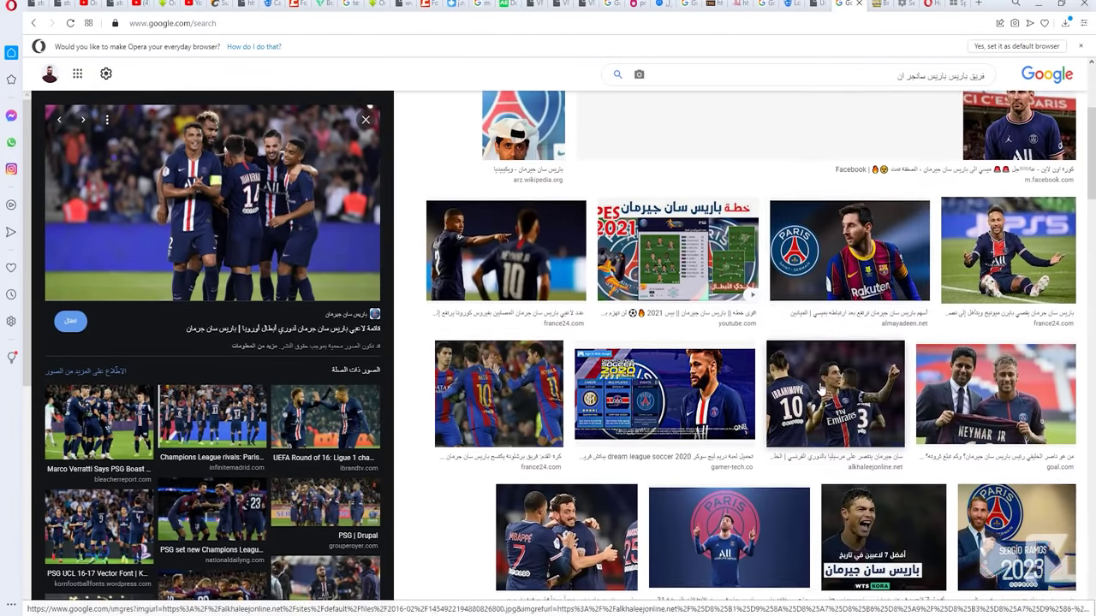
{"action": "scroll", "coordinate": [822, 390], "scroll_direction": "down", "scroll_amount": 3}
{"action": "scroll", "coordinate": [743, 366], "scroll_direction": "up", "scroll_amount": 1}
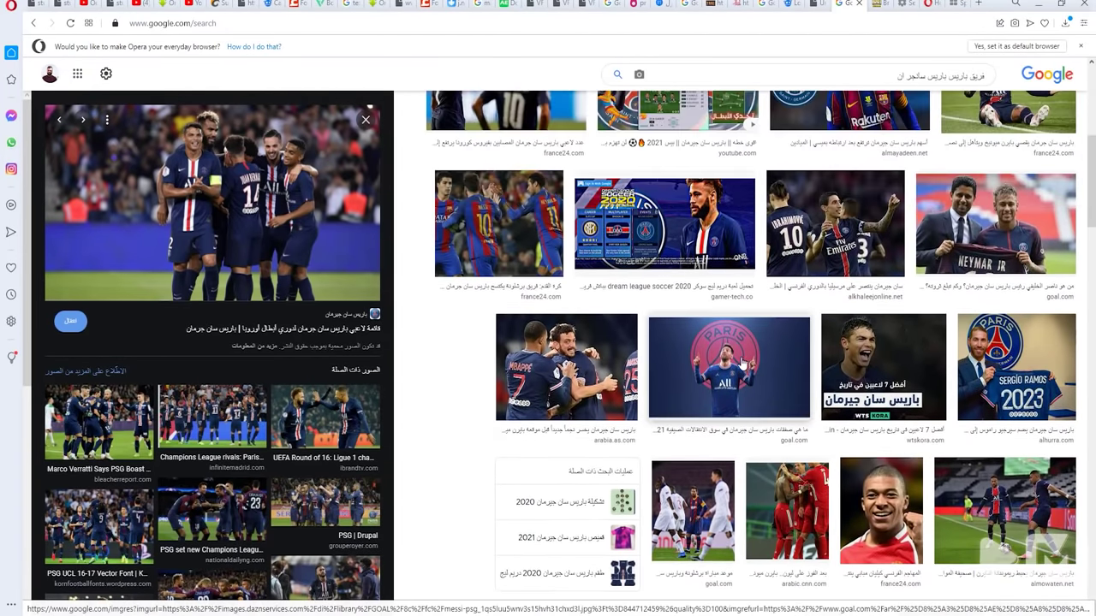
{"action": "scroll", "coordinate": [743, 366], "scroll_direction": "up", "scroll_amount": 5}
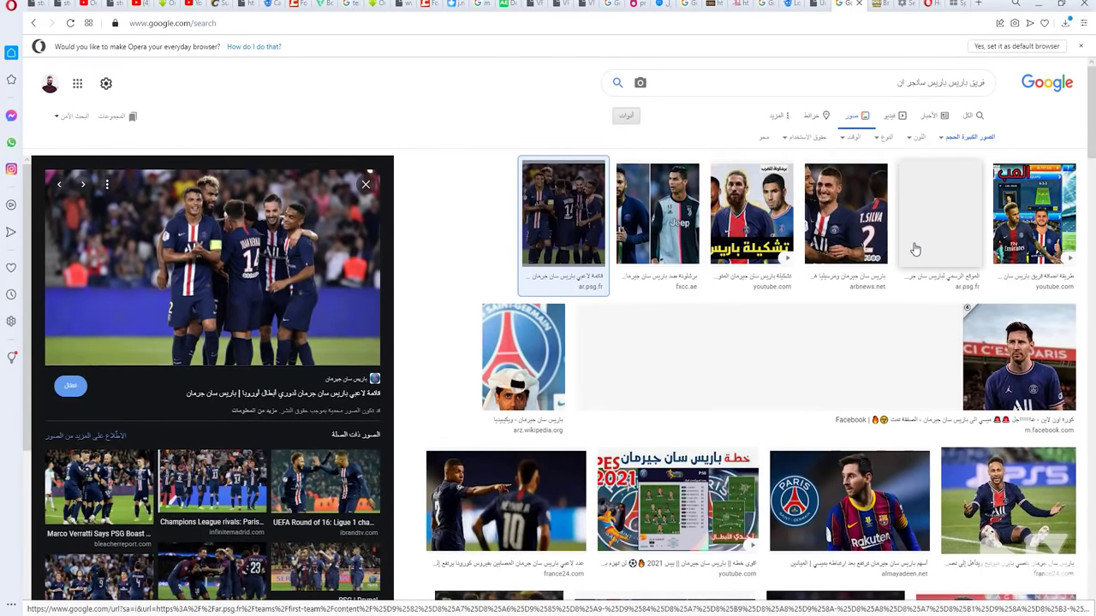
{"action": "scroll", "coordinate": [519, 401], "scroll_direction": "down", "scroll_amount": 3}
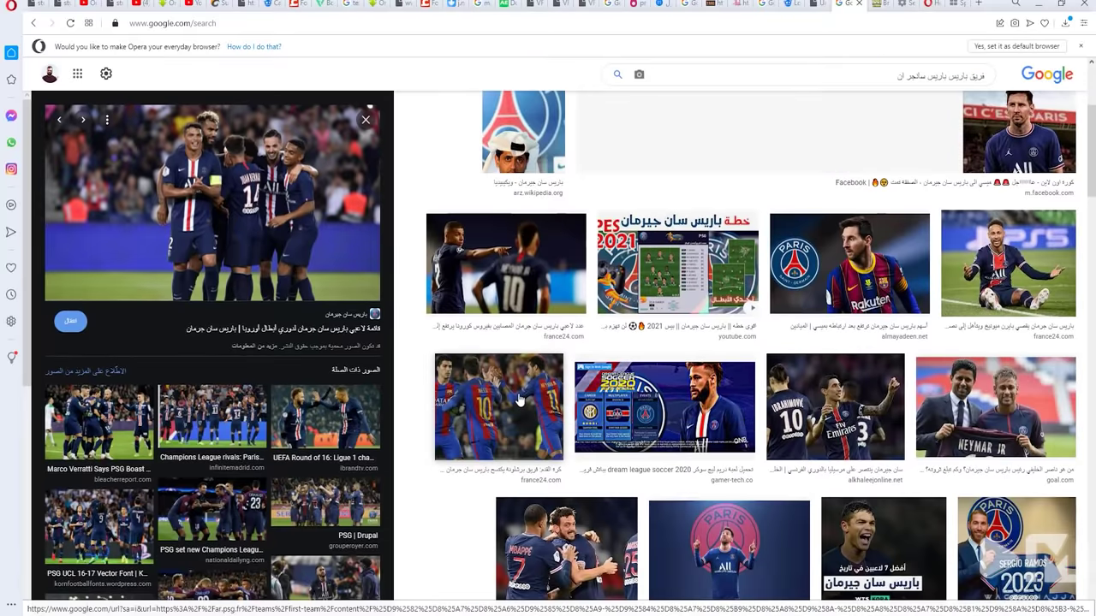
{"action": "scroll", "coordinate": [519, 400], "scroll_direction": "up", "scroll_amount": 3}
{"action": "triple_click", "coordinate": [910, 83]}
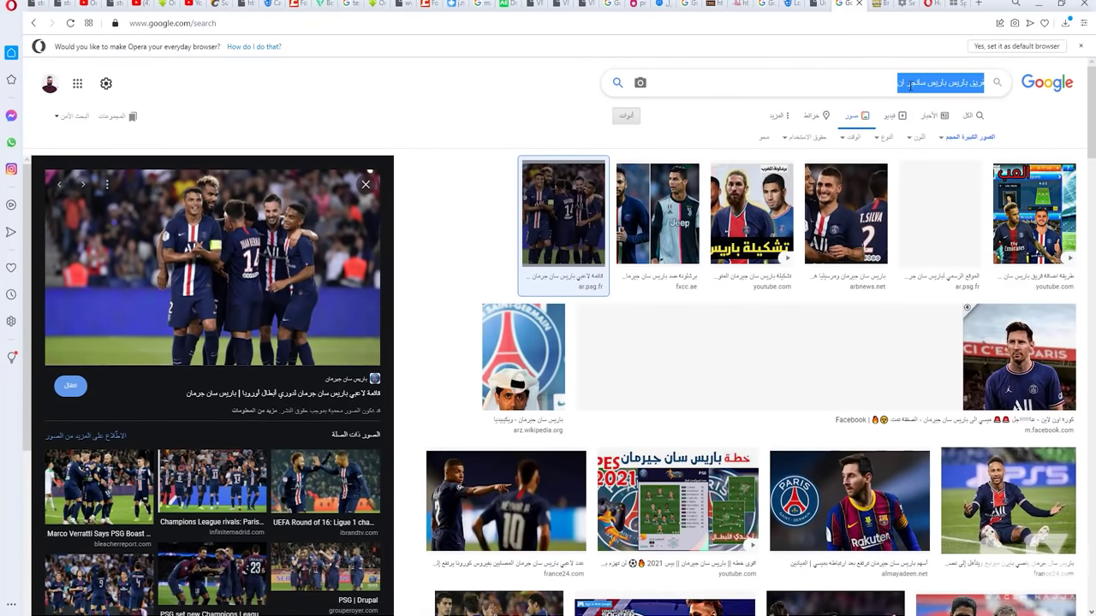
{"action": "key", "text": "BackSpace"}
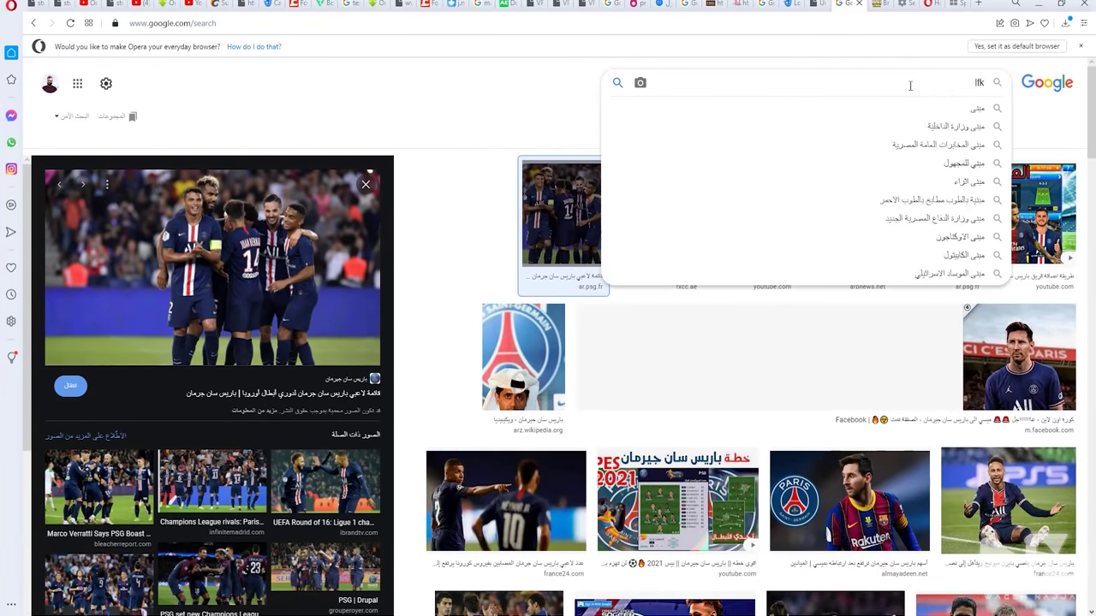
{"action": "type", "text": "فريق مبتى"}
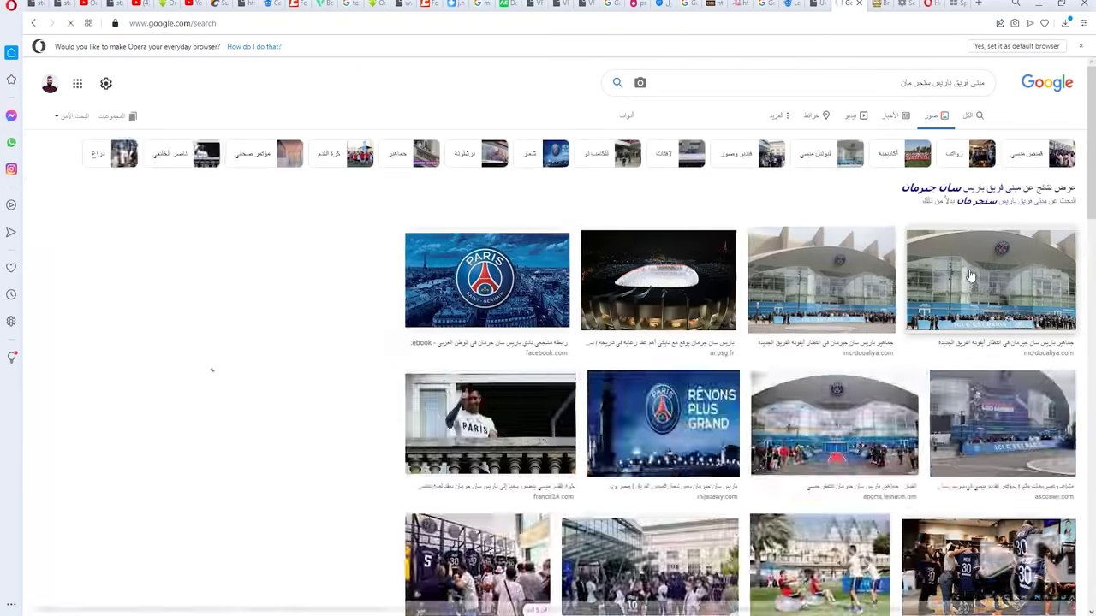
Preview the photo of crowds outside the PSG building and save it to the Desktop as 66.webp
{"action": "left_click", "coordinate": [971, 276]}
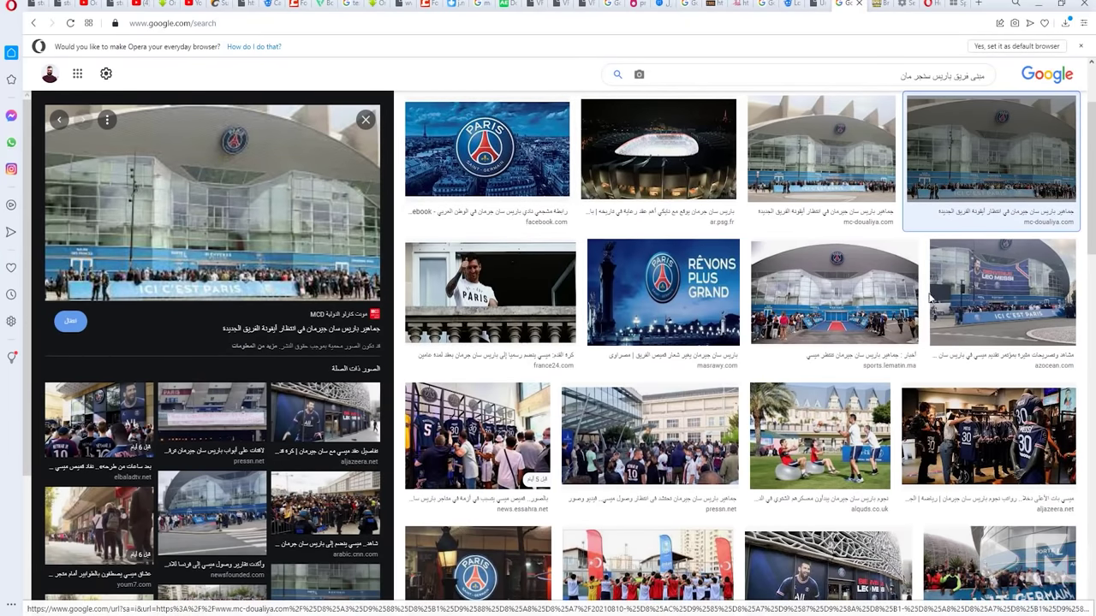
{"action": "scroll", "coordinate": [819, 291], "scroll_direction": "down", "scroll_amount": 1}
{"action": "scroll", "coordinate": [843, 378], "scroll_direction": "down", "scroll_amount": 1}
{"action": "scroll", "coordinate": [865, 389], "scroll_direction": "down", "scroll_amount": 2}
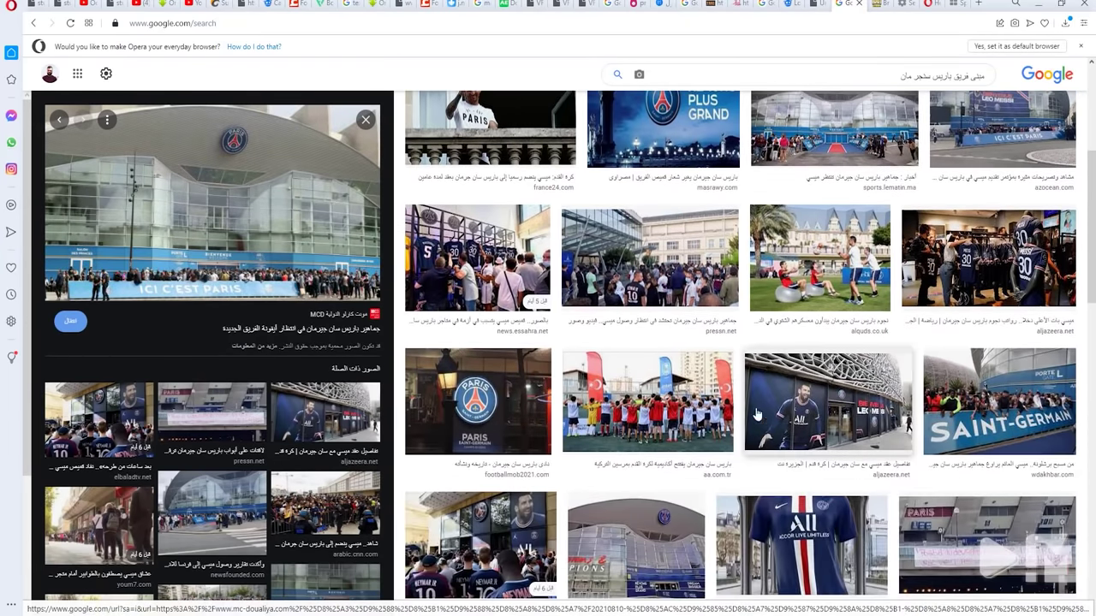
{"action": "scroll", "coordinate": [890, 402], "scroll_direction": "down", "scroll_amount": 2}
{"action": "scroll", "coordinate": [890, 411], "scroll_direction": "down", "scroll_amount": 2}
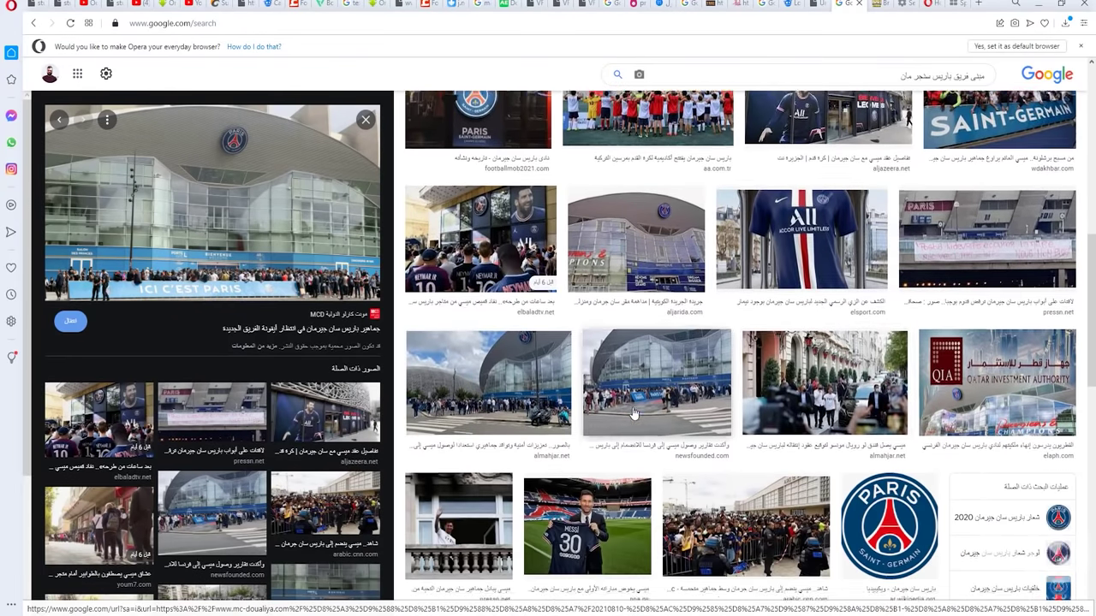
{"action": "scroll", "coordinate": [713, 415], "scroll_direction": "down", "scroll_amount": 4}
{"action": "scroll", "coordinate": [667, 411], "scroll_direction": "up", "scroll_amount": 3}
{"action": "scroll", "coordinate": [214, 237], "scroll_direction": "up", "scroll_amount": 2}
{"action": "scroll", "coordinate": [214, 237], "scroll_direction": "up", "scroll_amount": 4}
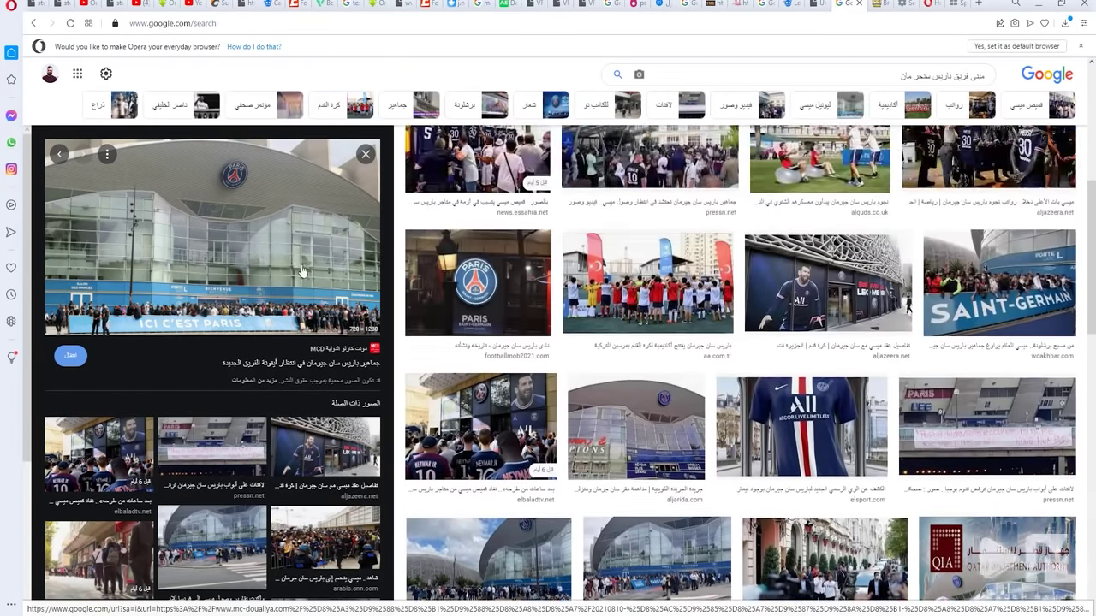
{"action": "scroll", "coordinate": [214, 237], "scroll_direction": "up", "scroll_amount": 5}
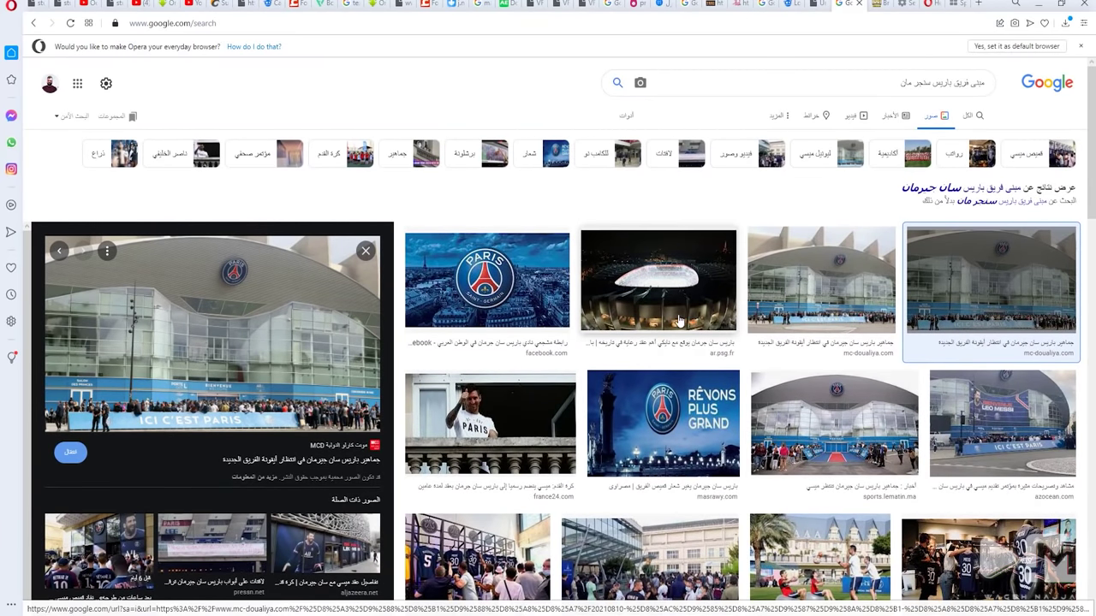
{"action": "right_click", "coordinate": [250, 338]}
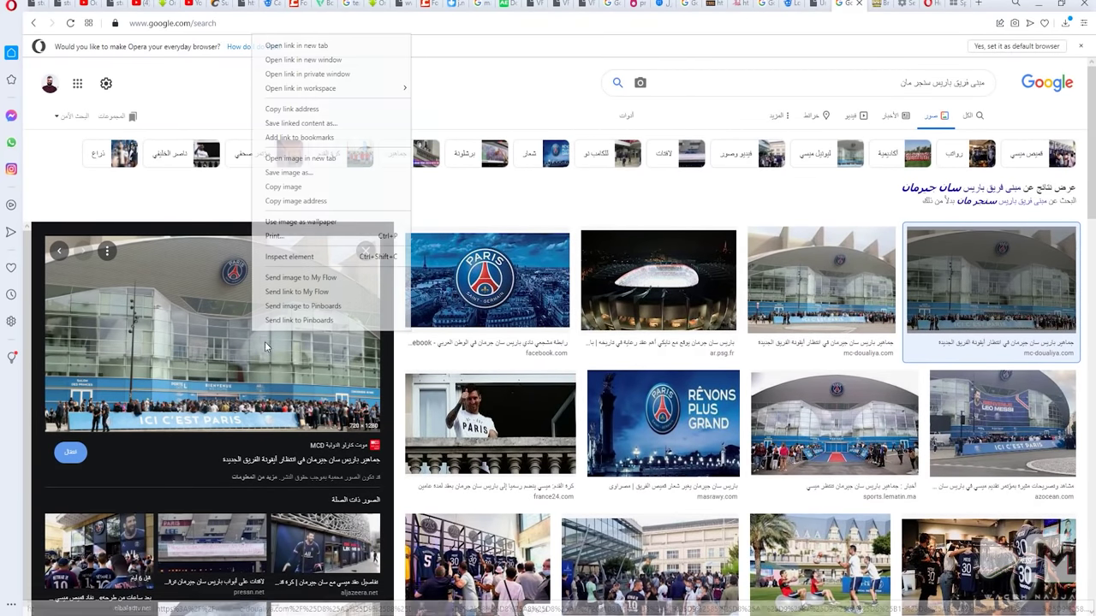
{"action": "left_click", "coordinate": [292, 178]}
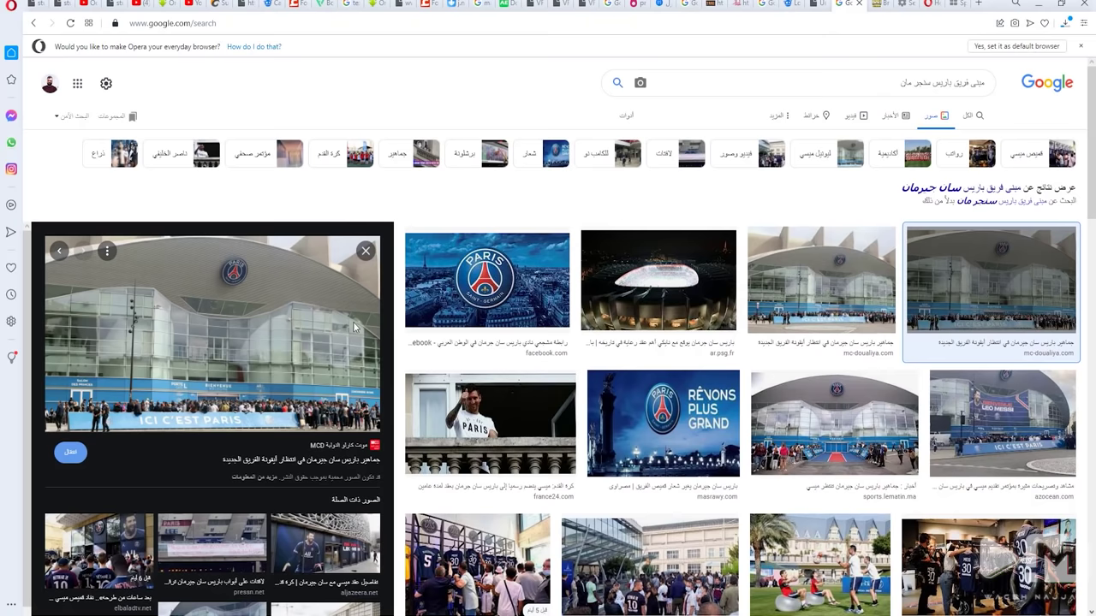
{"action": "left_click", "coordinate": [451, 294]}
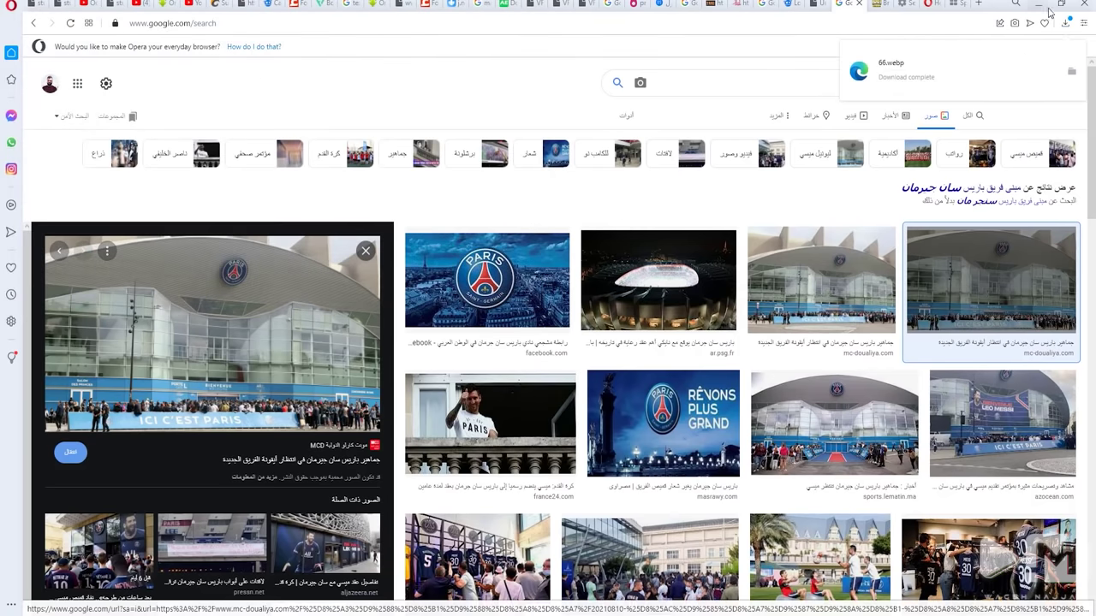
Start a second save of the same stadium photo, then cancel it
{"action": "right_click", "coordinate": [215, 338]}
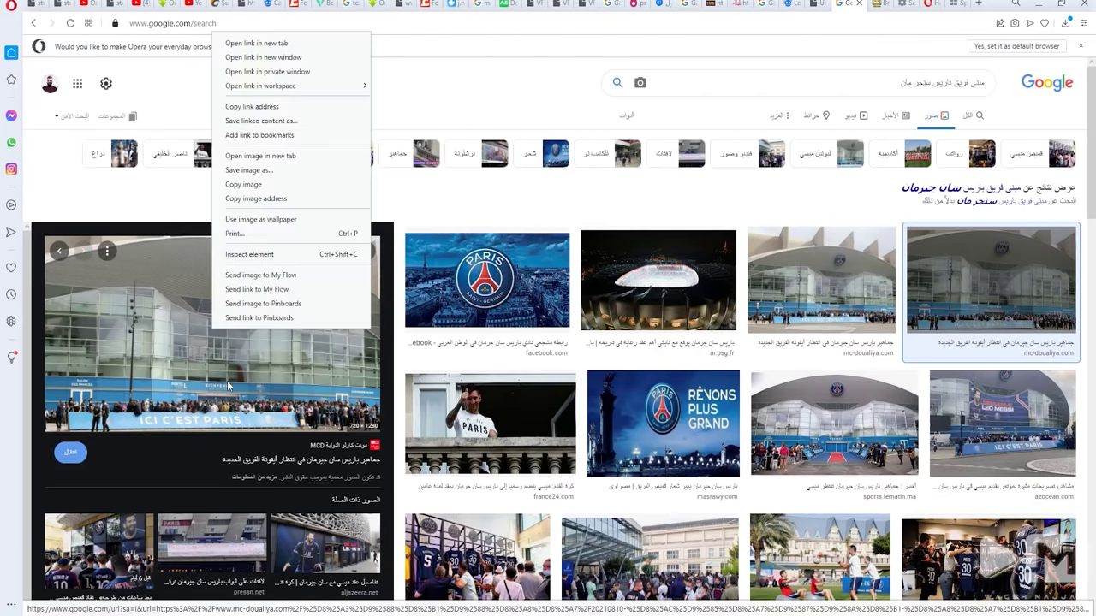
{"action": "left_click", "coordinate": [246, 182]}
{"action": "key", "text": "Tab"}
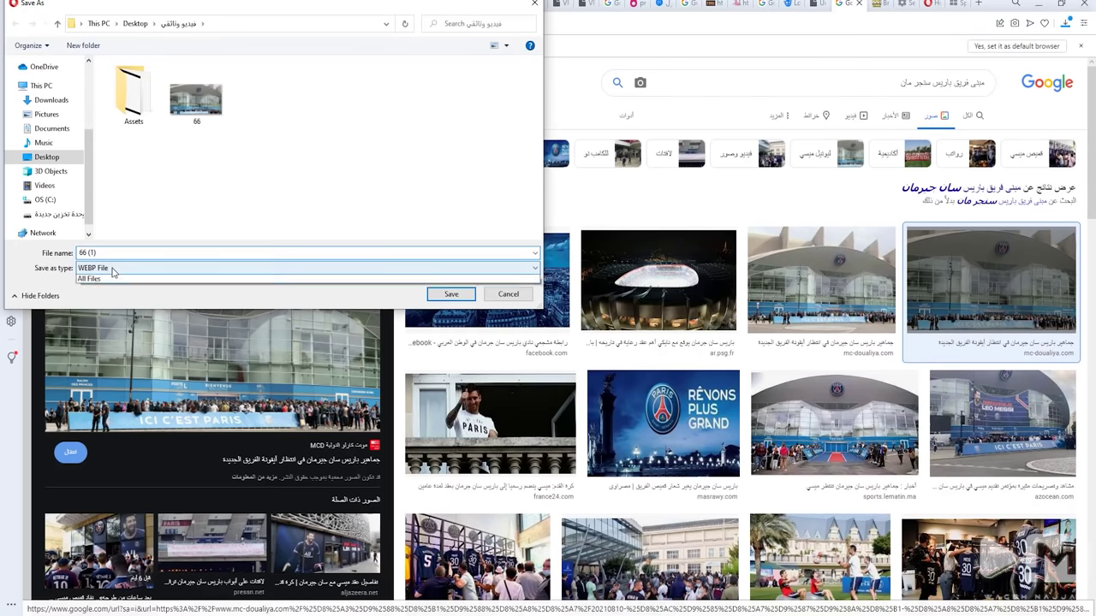
{"action": "left_click", "coordinate": [509, 294]}
Open the photo's source article and save the article's stadium photo as well
{"action": "left_click", "coordinate": [254, 356]}
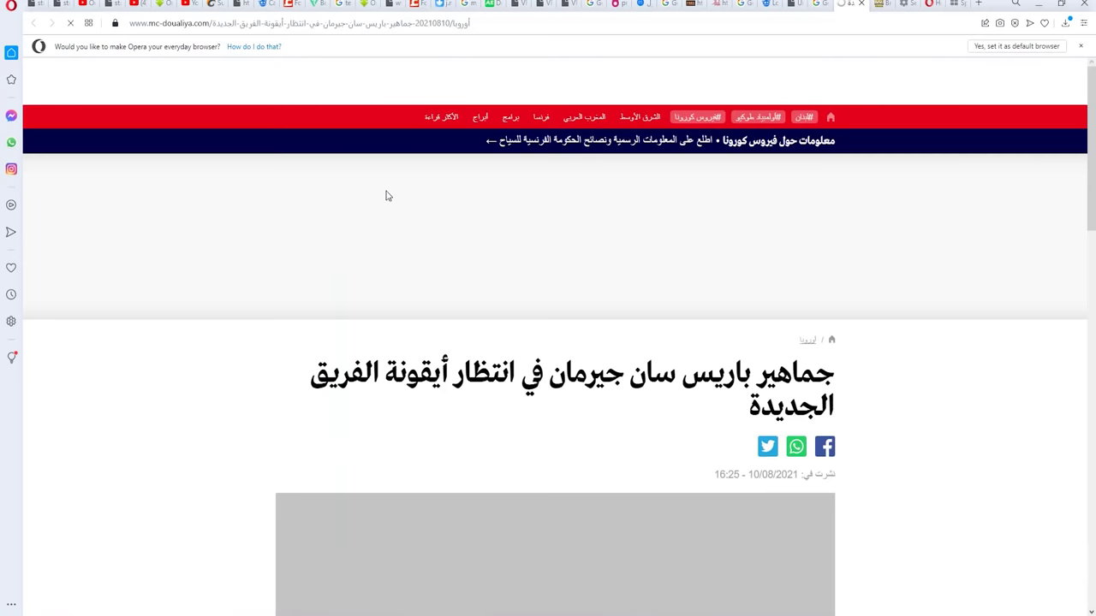
{"action": "scroll", "coordinate": [508, 280], "scroll_direction": "down", "scroll_amount": 3}
{"action": "right_click", "coordinate": [546, 280]}
{"action": "left_click", "coordinate": [570, 303]}
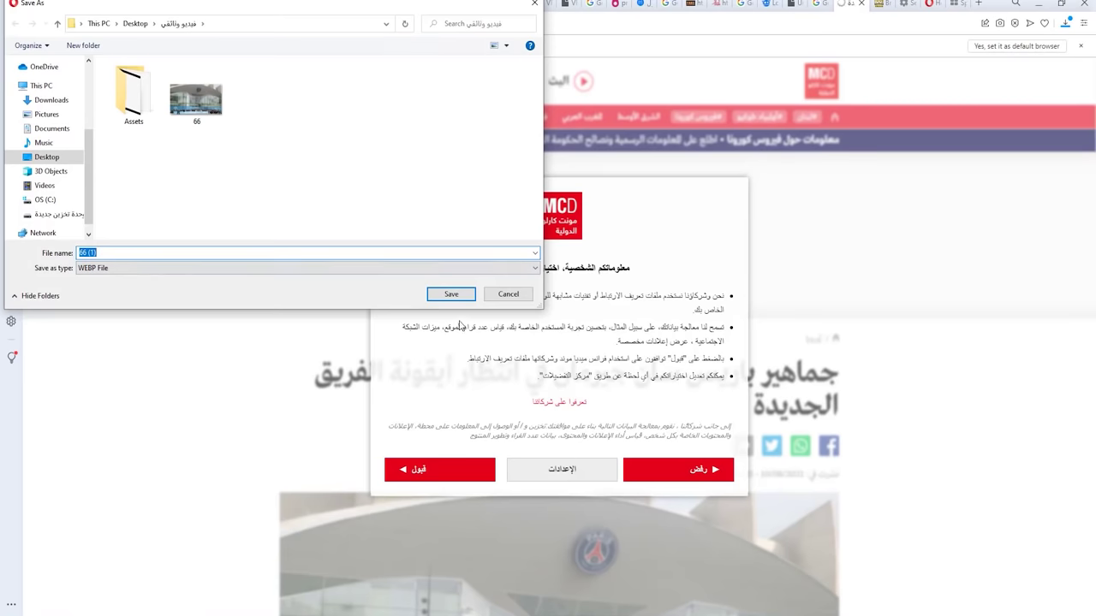
{"action": "left_click", "coordinate": [451, 294]}
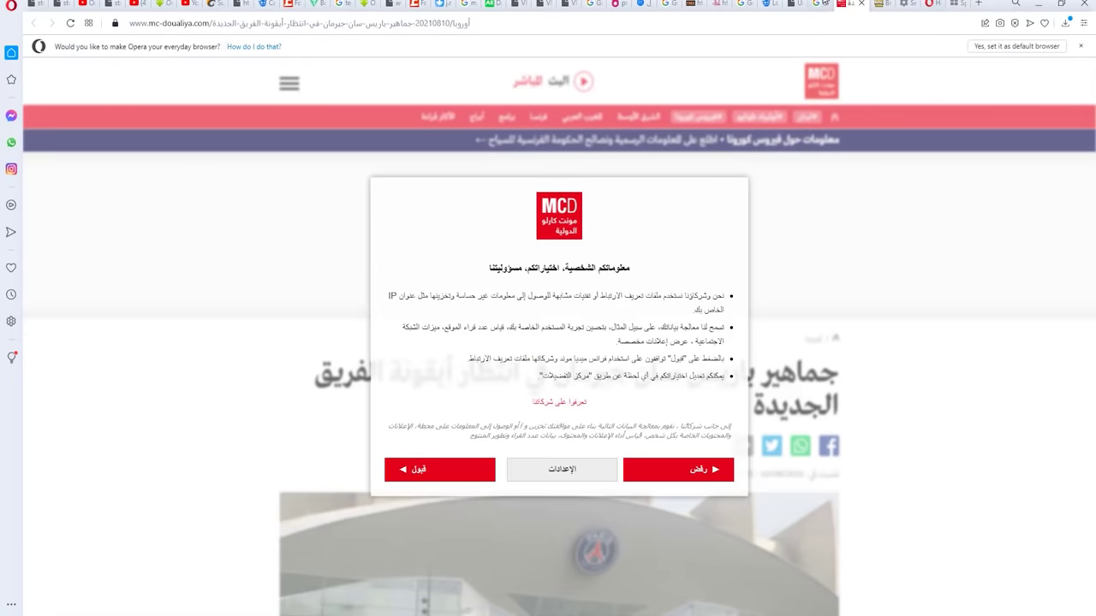
{"action": "left_click", "coordinate": [819, 3]}
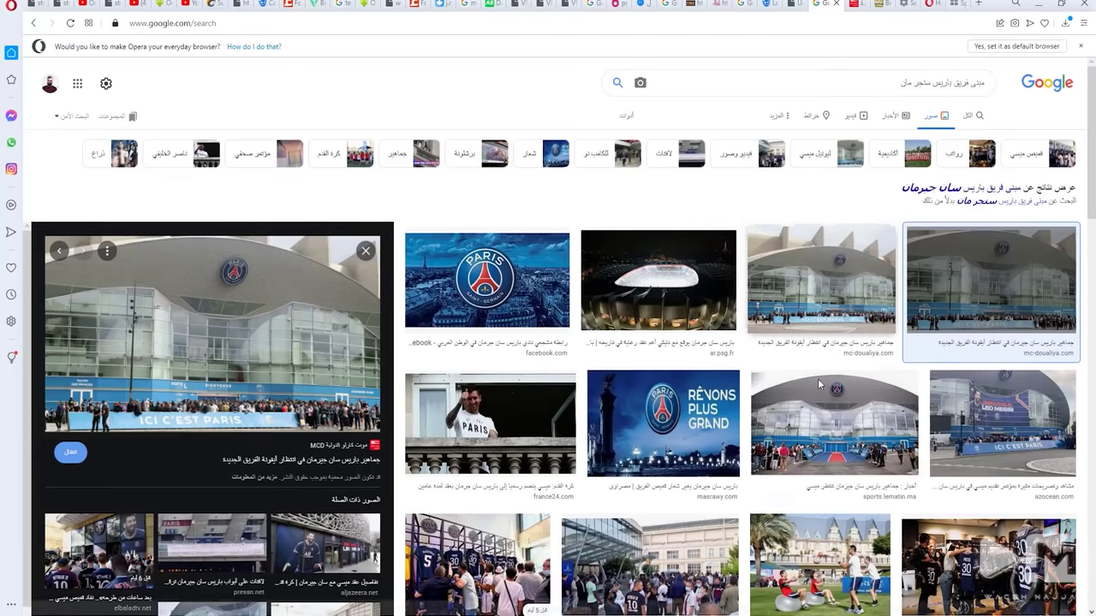
Browse related stadium and crest thumbnails, ending on a plain PSG crest on dark blue
{"action": "scroll", "coordinate": [736, 343], "scroll_direction": "down", "scroll_amount": 4}
{"action": "left_click", "coordinate": [841, 154]}
{"action": "left_click", "coordinate": [1002, 188]}
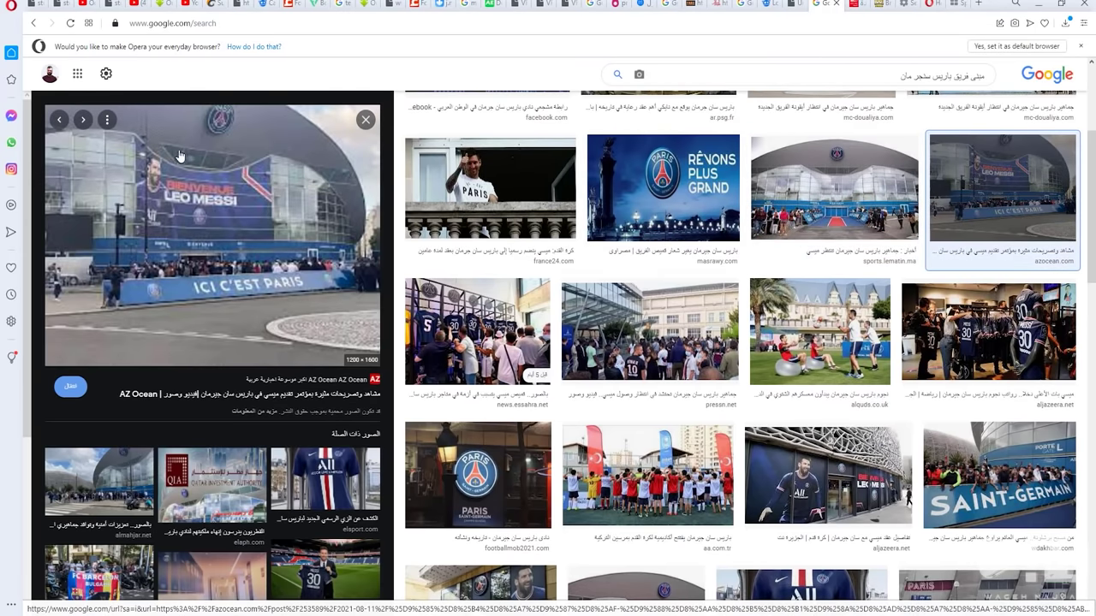
{"action": "key", "text": "Left"}
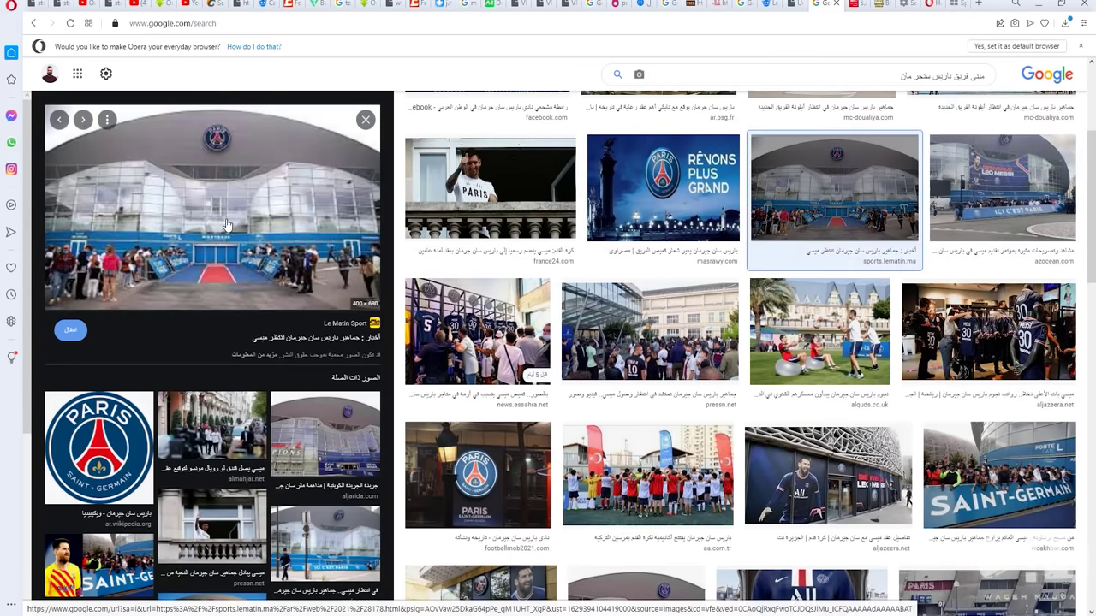
{"action": "scroll", "coordinate": [227, 225], "scroll_direction": "up", "scroll_amount": 1}
{"action": "scroll", "coordinate": [292, 297], "scroll_direction": "down", "scroll_amount": 2}
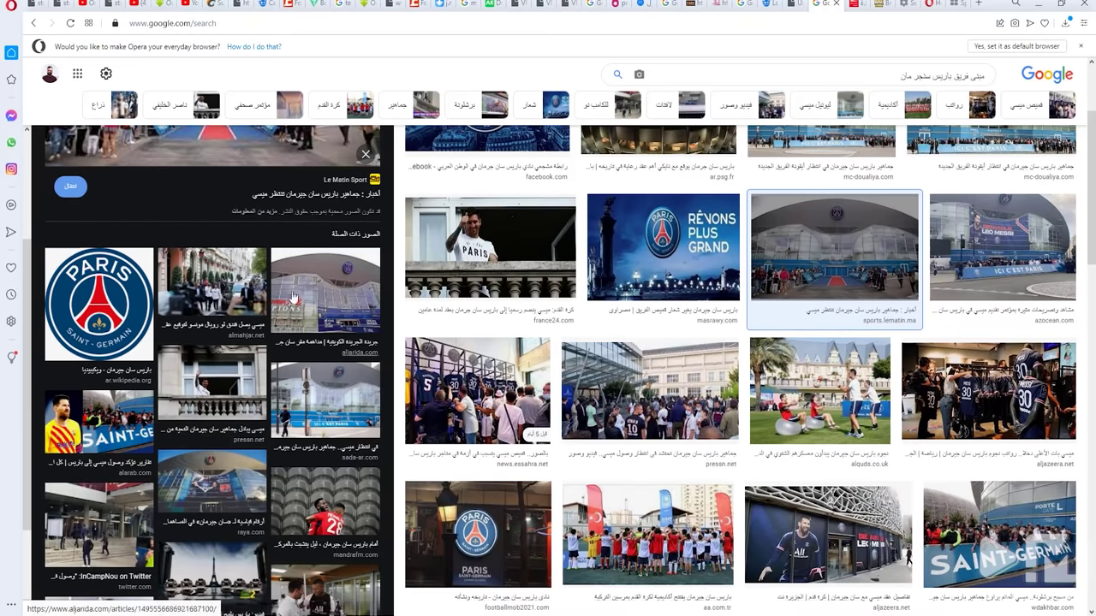
{"action": "scroll", "coordinate": [293, 297], "scroll_direction": "up", "scroll_amount": 2}
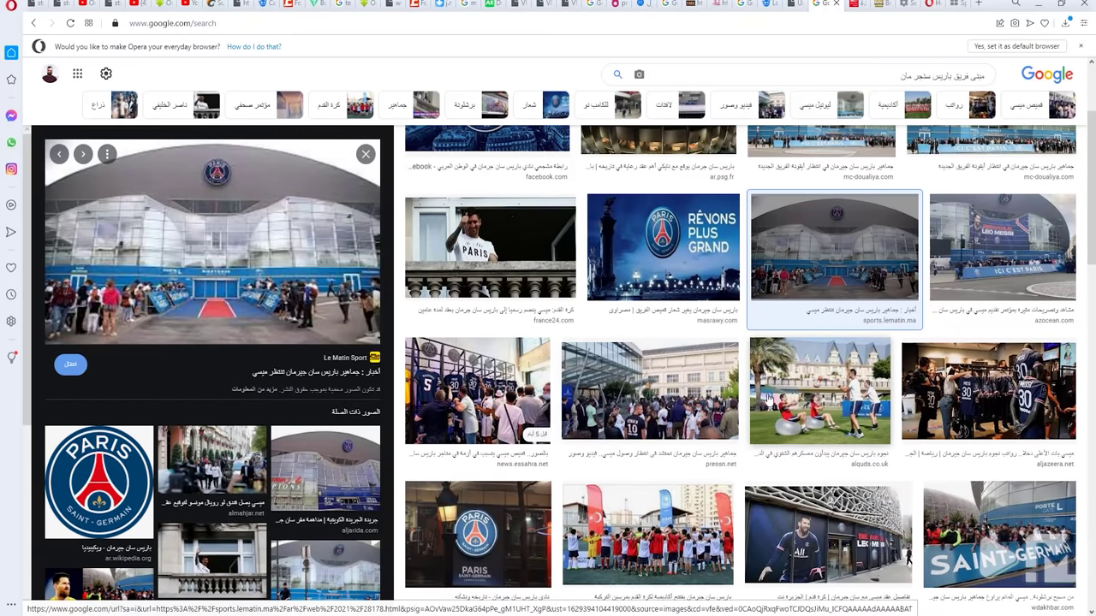
{"action": "scroll", "coordinate": [866, 384], "scroll_direction": "down", "scroll_amount": 4}
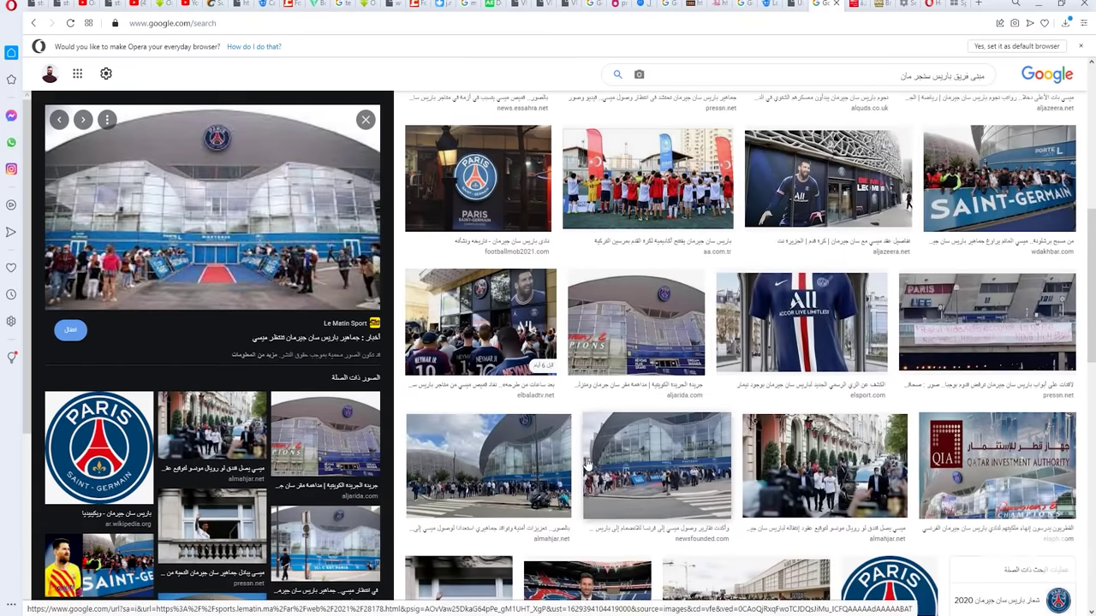
{"action": "left_click", "coordinate": [480, 326]}
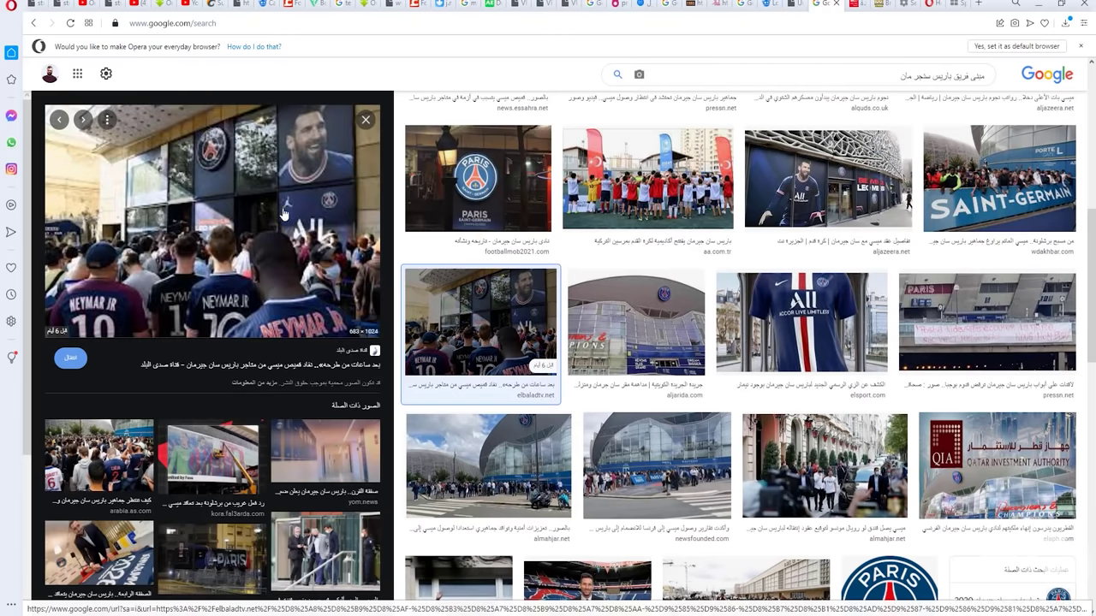
{"action": "scroll", "coordinate": [470, 282], "scroll_direction": "up", "scroll_amount": 5}
{"action": "left_click", "coordinate": [470, 283]}
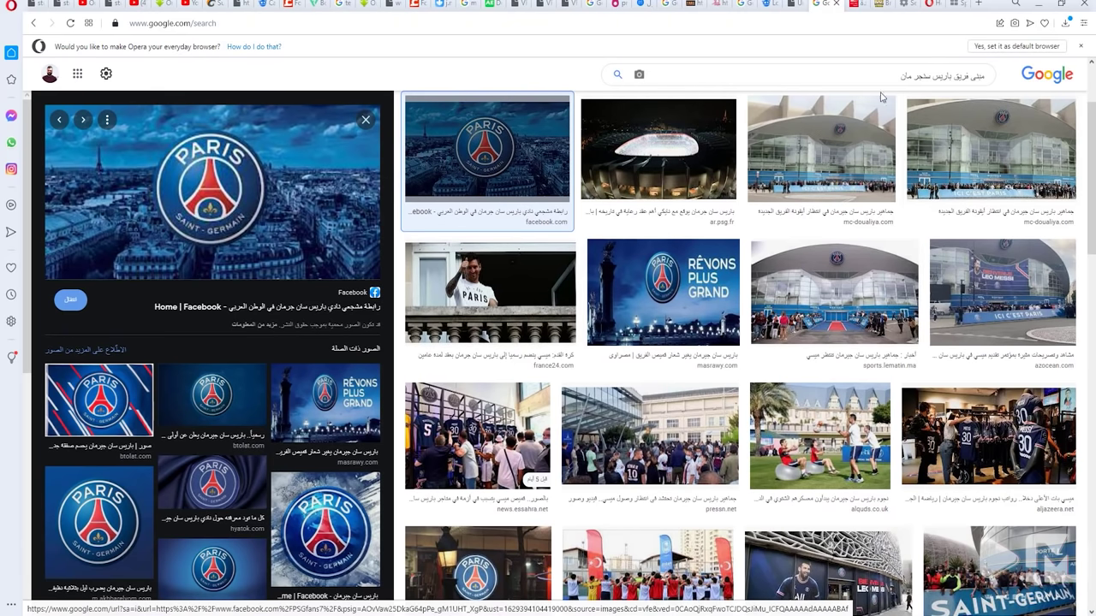
{"action": "left_click", "coordinate": [236, 399]}
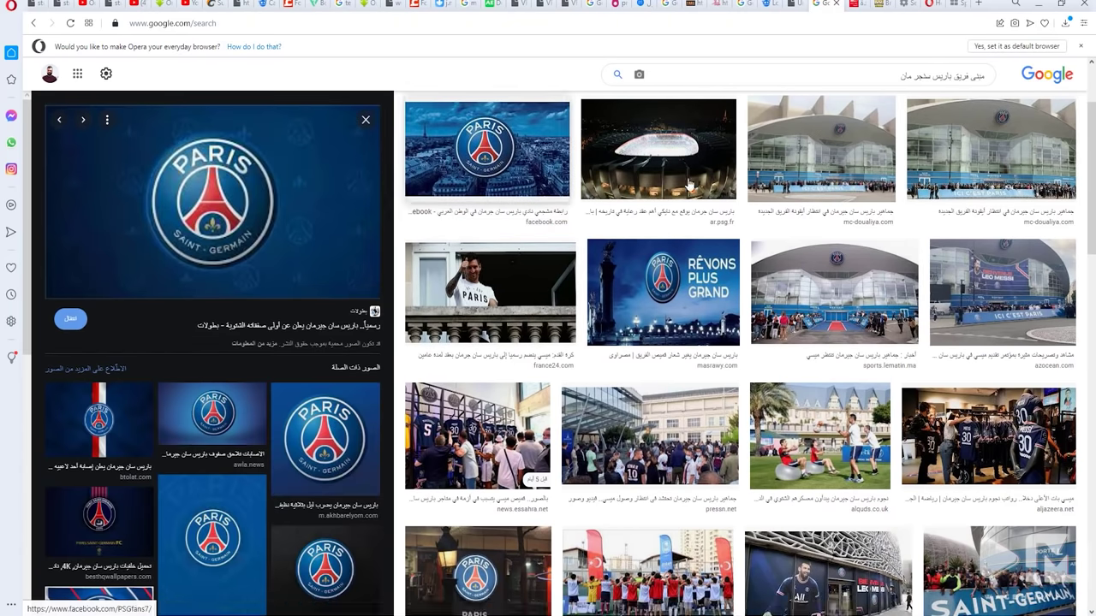
Search Google Images for the PSG logo ('لوغو باريس سان جيرمان')
{"action": "triple_click", "coordinate": [955, 75]}
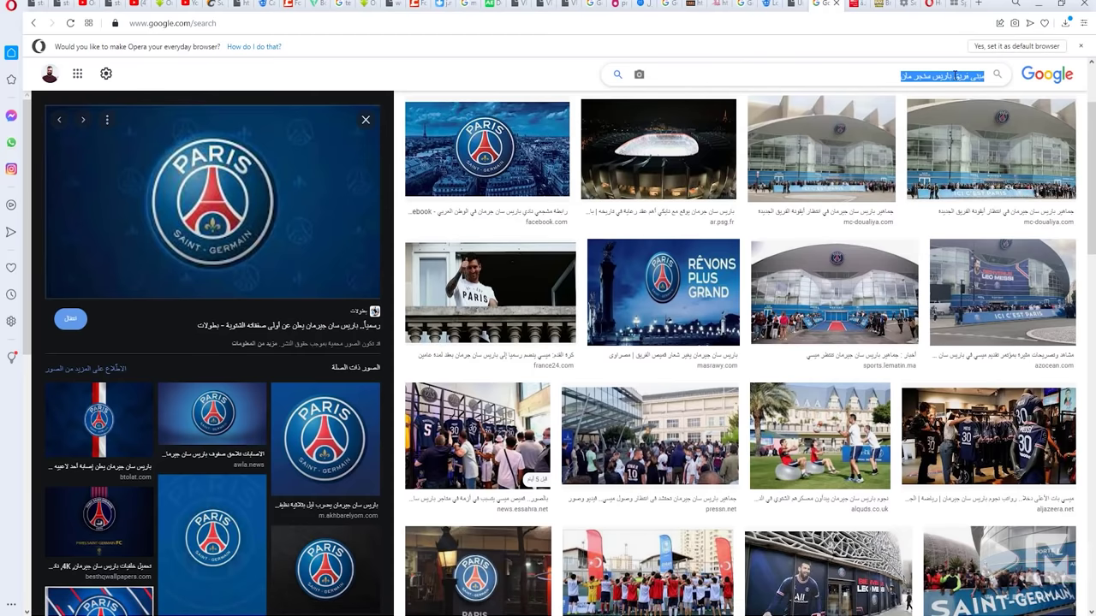
{"action": "type", "text": "لوف"}
{"action": "key", "text": "BackSpace"}
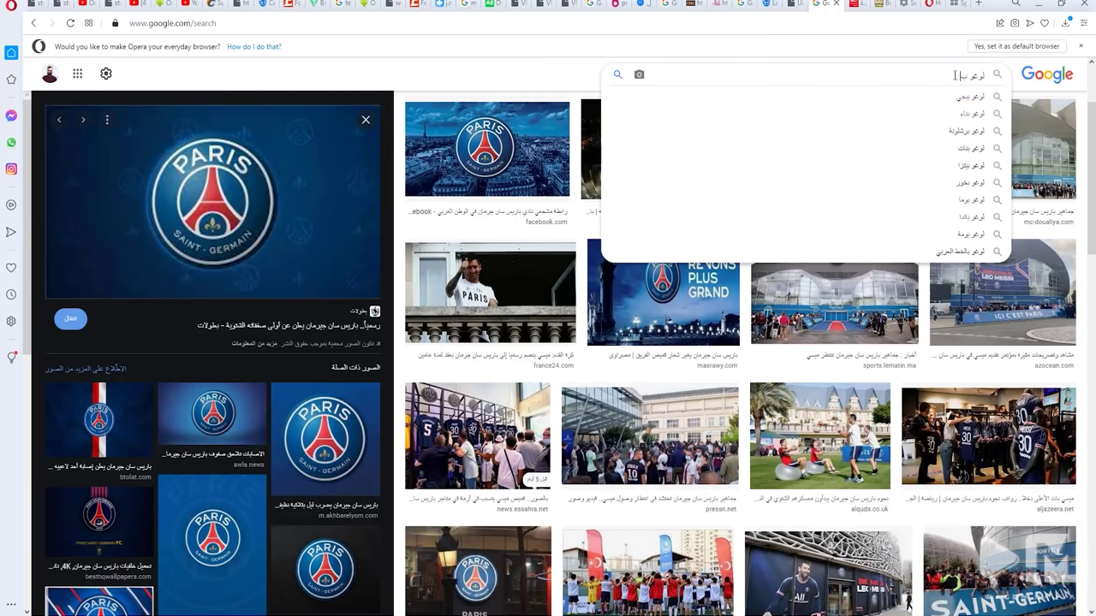
{"action": "type", "text": "اريس سنجر مان"}
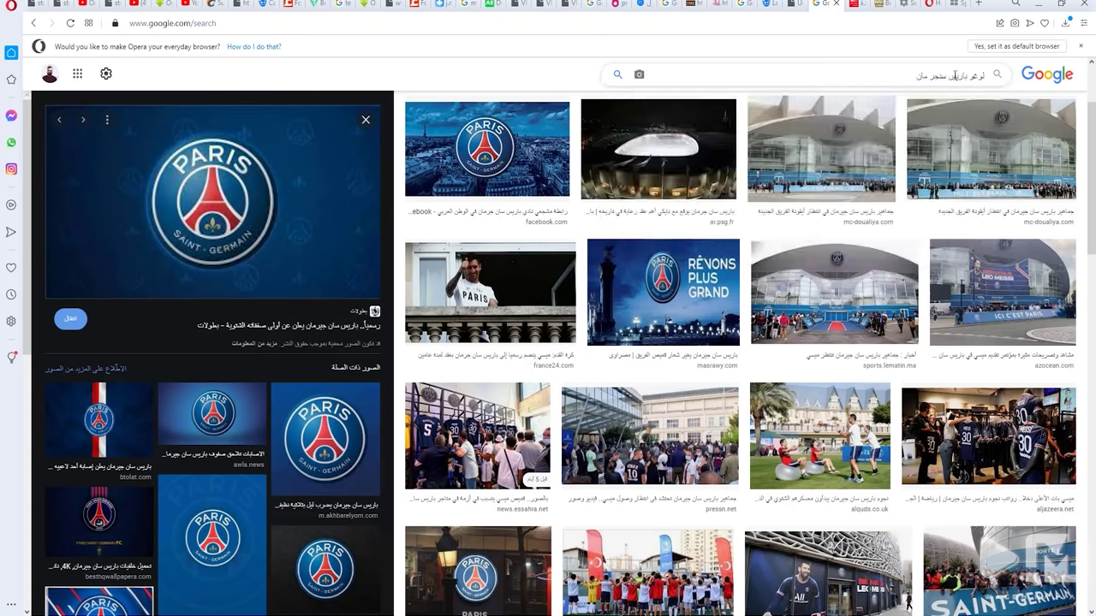
{"action": "key", "text": "Return"}
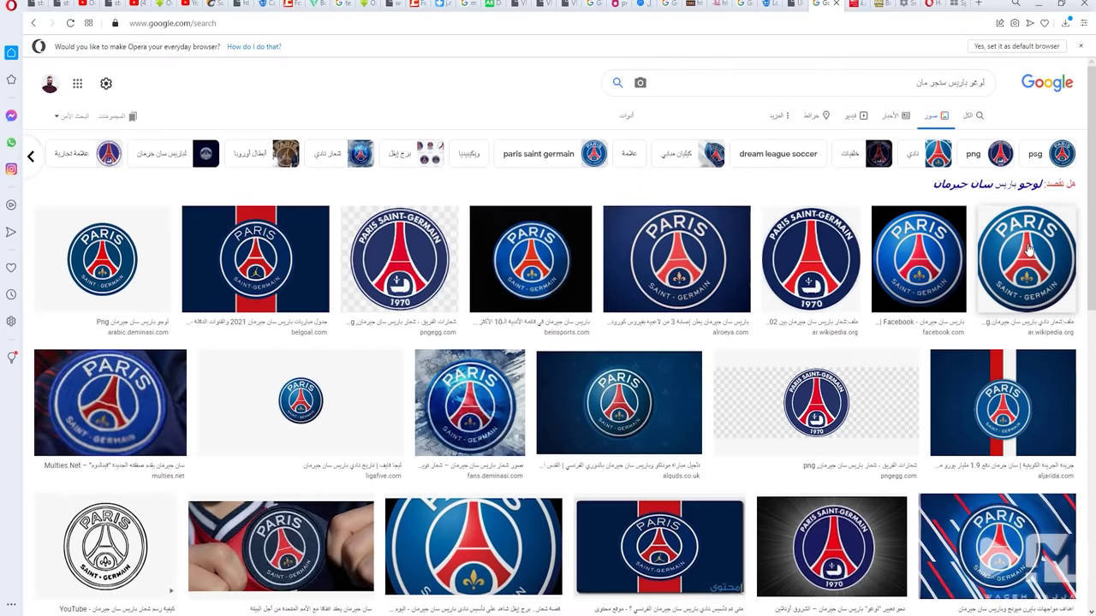
Open the top-right round PSG crest result and save the image
{"action": "left_click", "coordinate": [1028, 248]}
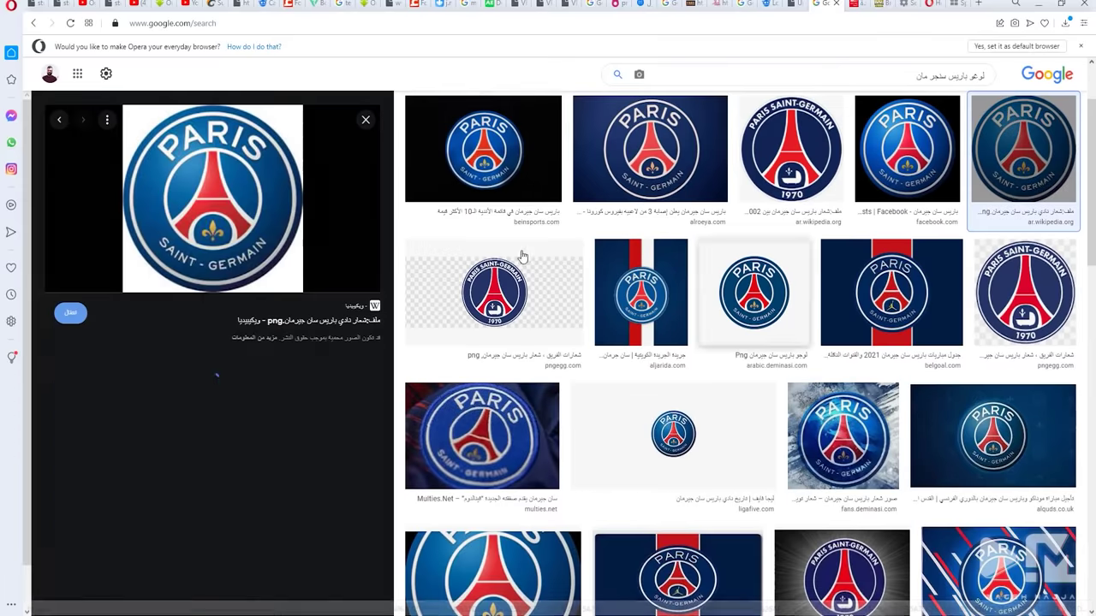
{"action": "right_click", "coordinate": [248, 189]}
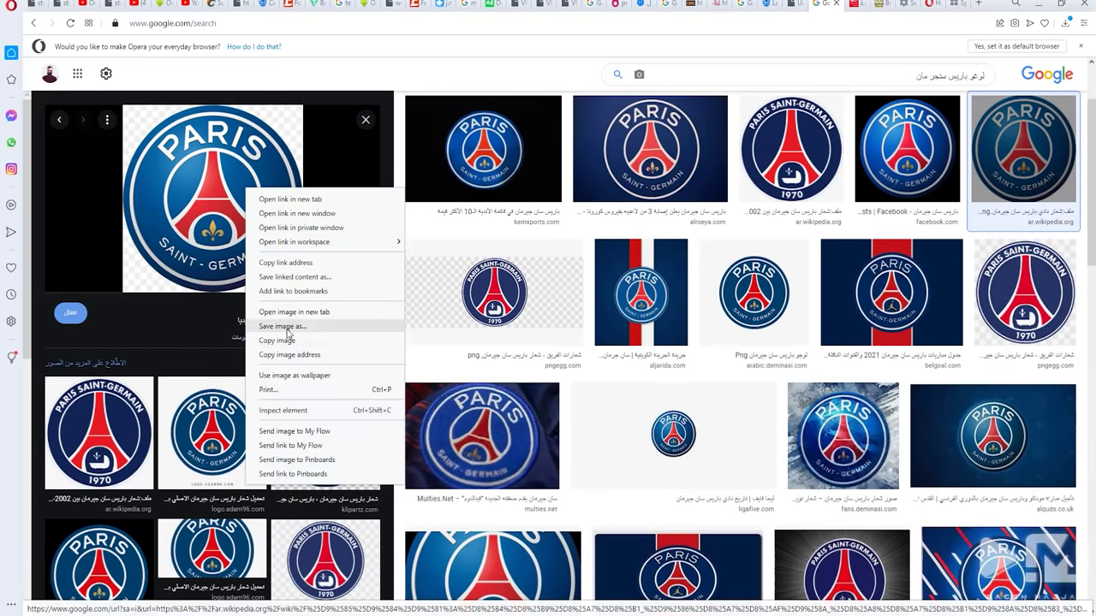
{"action": "left_click", "coordinate": [280, 326]}
{"action": "left_click", "coordinate": [452, 294]}
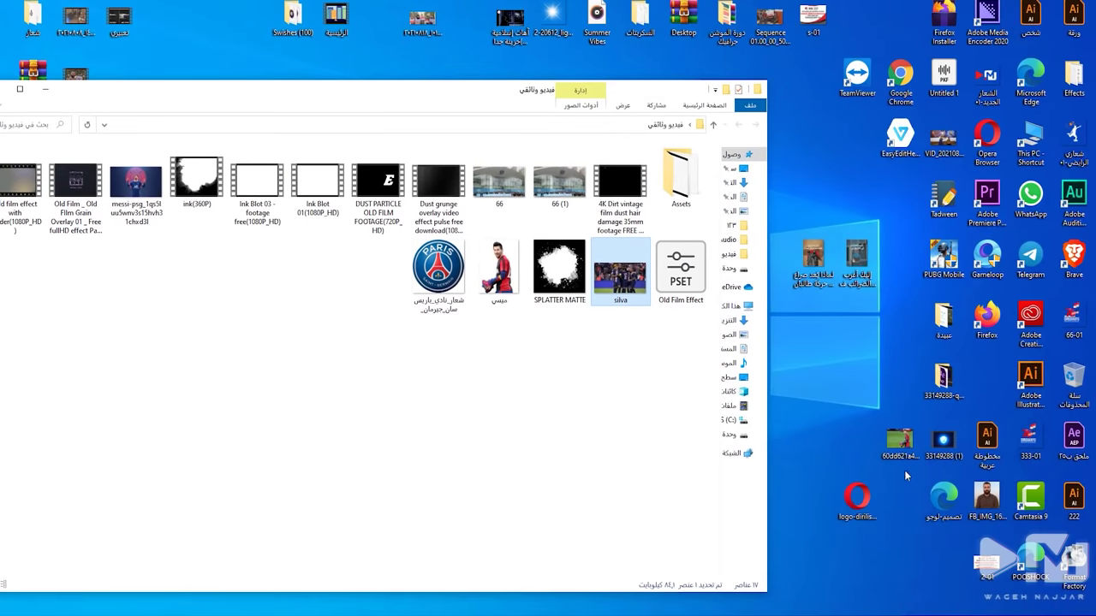
Save the PSG crest image into the video project folder
{"action": "left_click", "coordinate": [943, 376]}
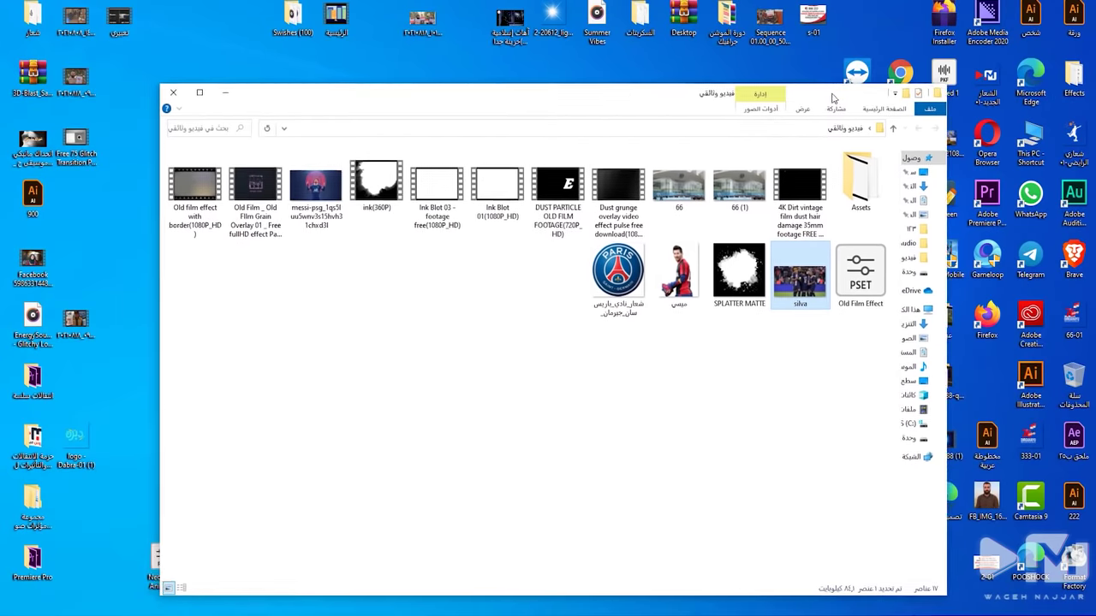
{"action": "left_click_drag", "start_coordinate": [655, 94], "coordinate": [760, 86]}
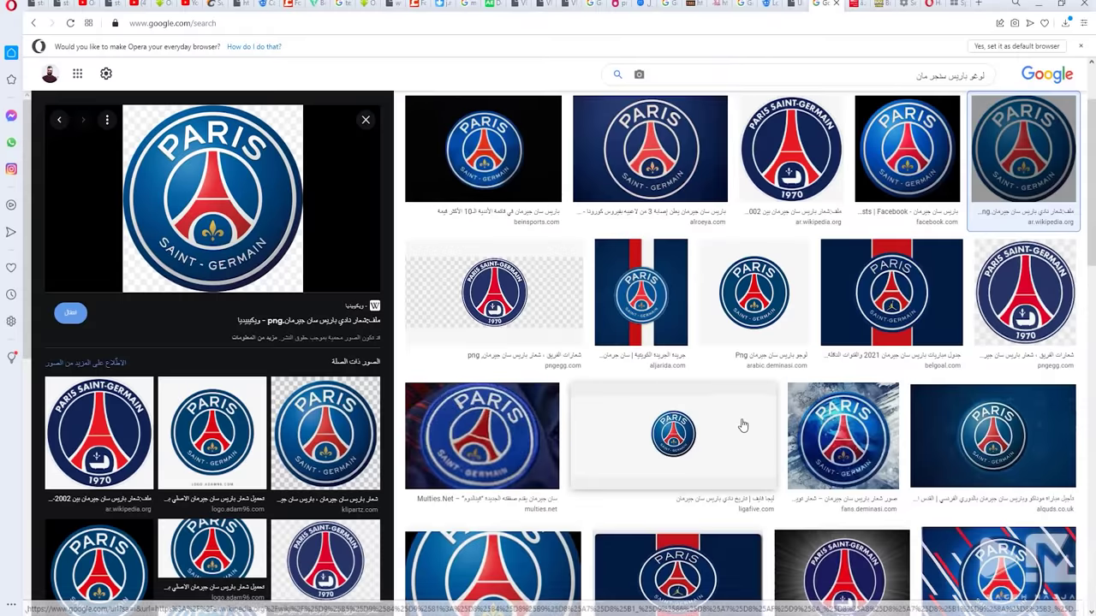
{"action": "right_click", "coordinate": [223, 220]}
{"action": "left_click", "coordinate": [267, 358]}
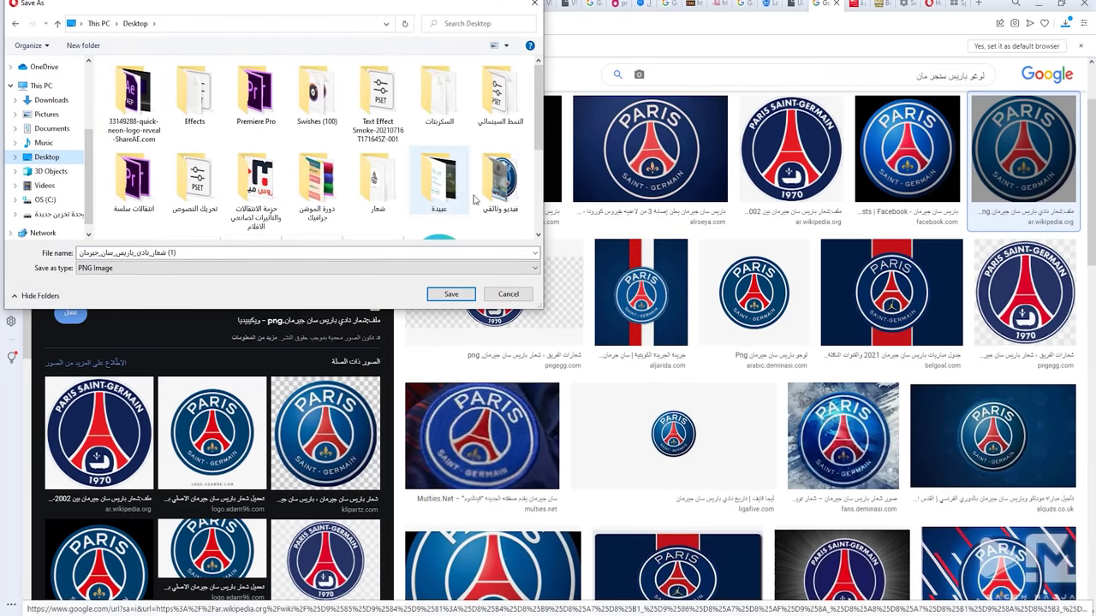
{"action": "double_click", "coordinate": [499, 179]}
{"action": "left_click", "coordinate": [449, 295]}
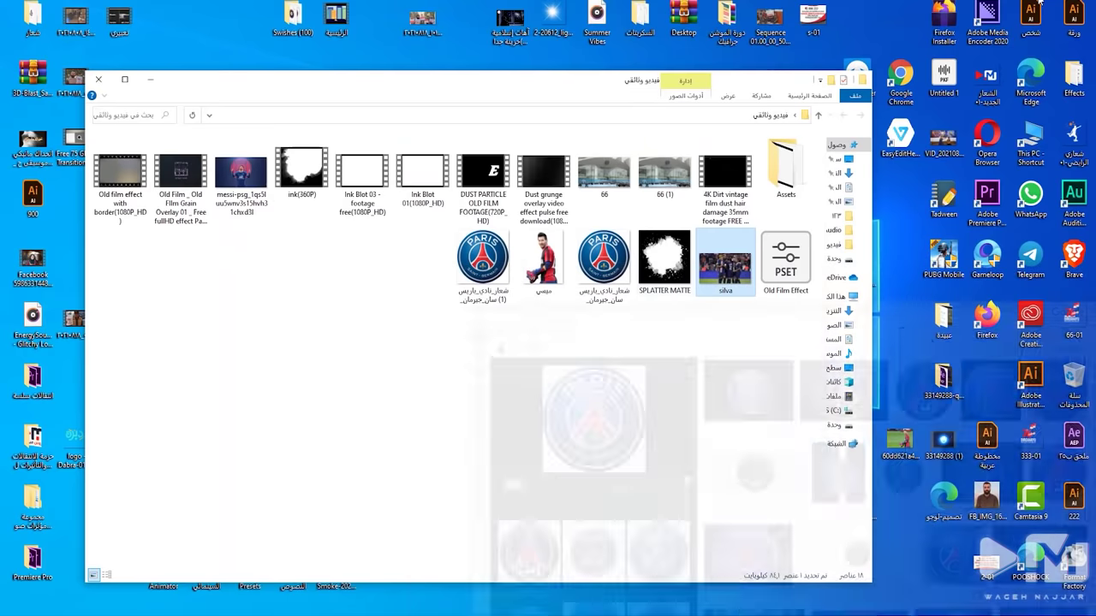
Add the crest to the sequence above Messi, scale it to 154 and set Position X to 572
{"action": "left_click_drag", "start_coordinate": [494, 275], "coordinate": [230, 479]}
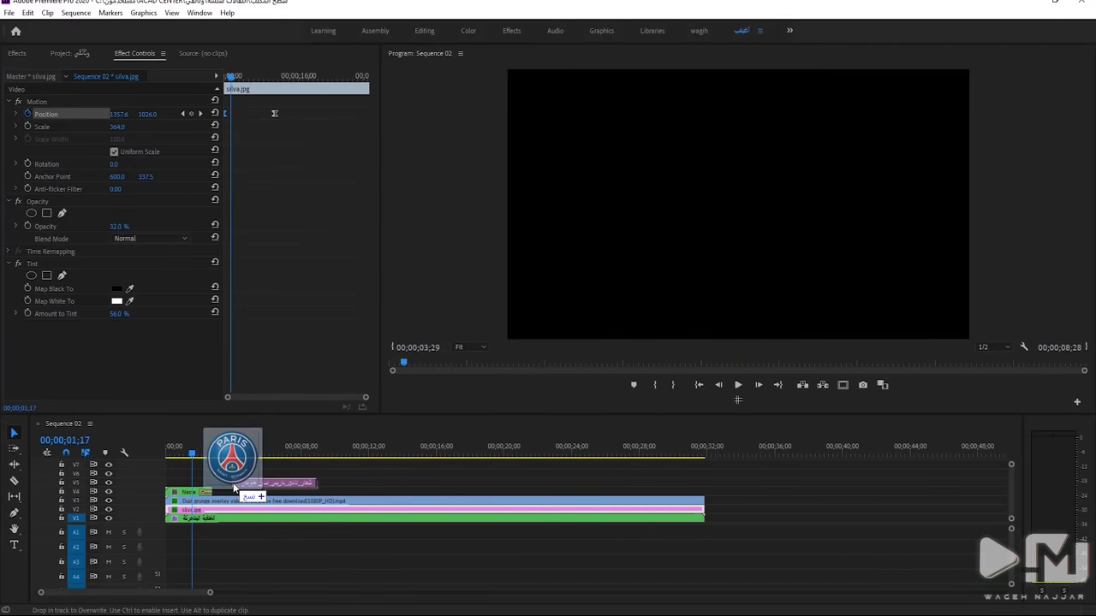
{"action": "left_click_drag", "start_coordinate": [229, 479], "coordinate": [192, 481]}
{"action": "mouse_move", "coordinate": [117, 127]}
{"action": "left_mouse_down"}
{"action": "mouse_move", "coordinate": [126, 123]}
{"action": "mouse_move", "coordinate": [86, 114]}
{"action": "mouse_move", "coordinate": [131, 126]}
{"action": "mouse_move", "coordinate": [115, 124]}
{"action": "left_mouse_up"}
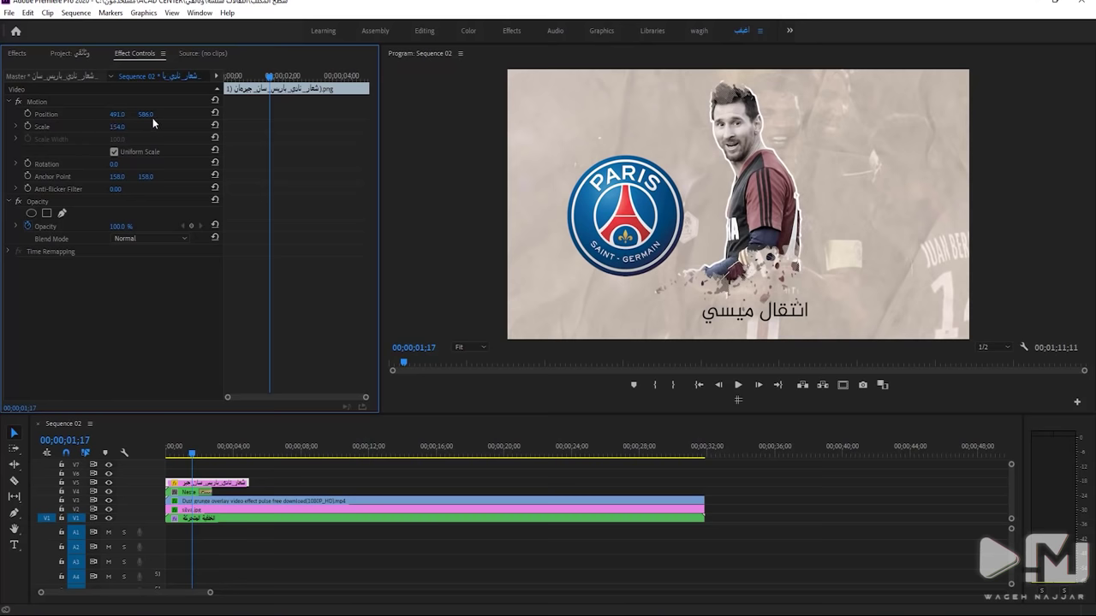
{"action": "left_click_drag", "start_coordinate": [117, 114], "coordinate": [134, 118]}
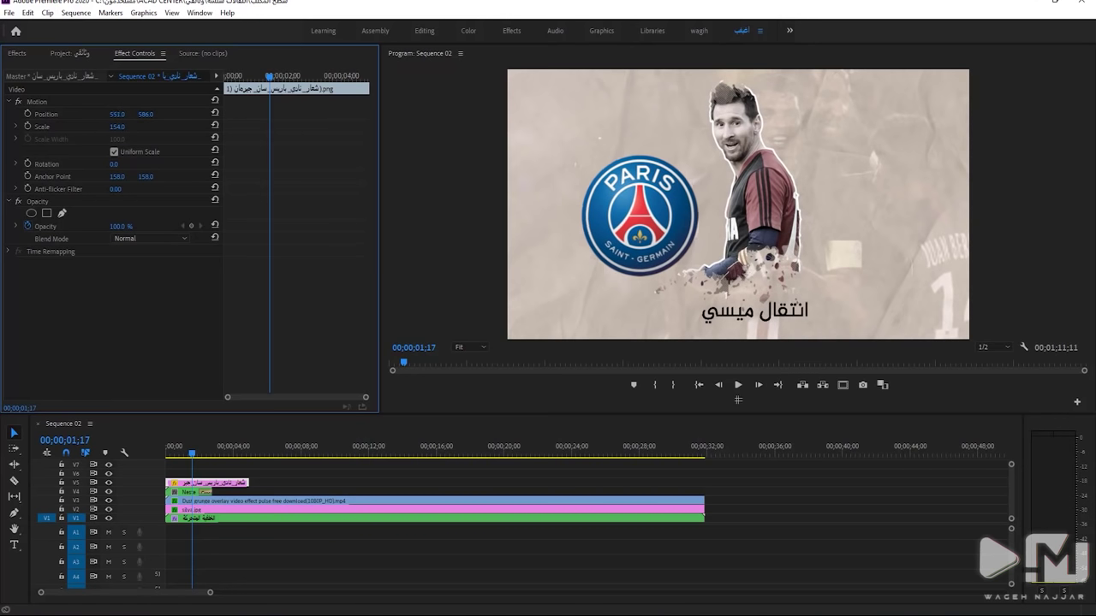
Place SPLATTER MATTE.mov above the logo and apply Track Matte Key to the PSG crest clip
{"action": "left_click", "coordinate": [10, 54]}
{"action": "left_click", "coordinate": [66, 55]}
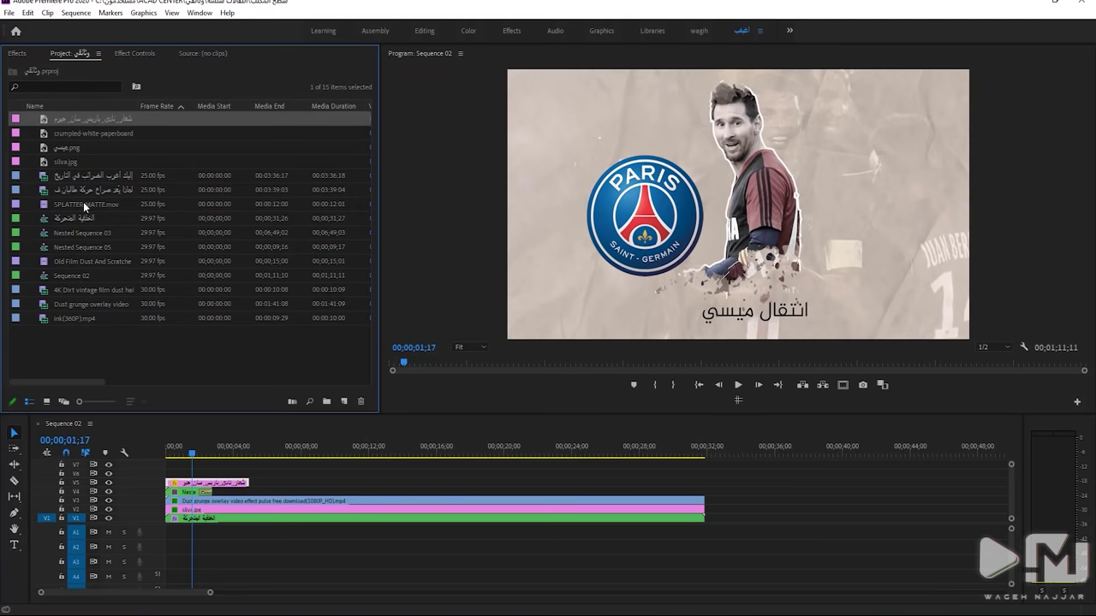
{"action": "left_click_drag", "start_coordinate": [83, 204], "coordinate": [176, 474]}
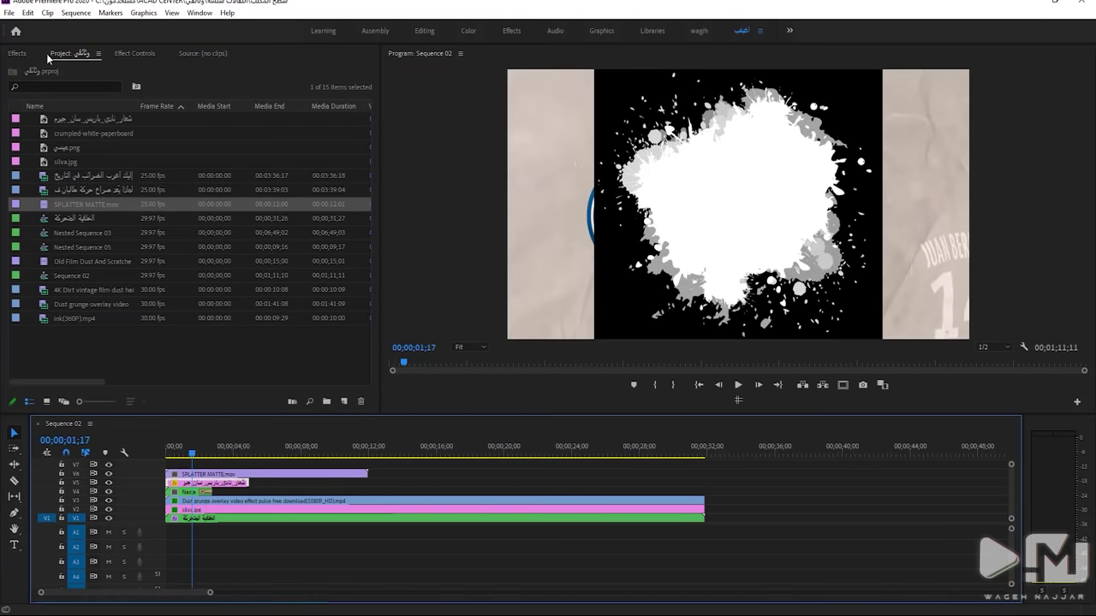
{"action": "left_click", "coordinate": [17, 53]}
{"action": "left_click", "coordinate": [54, 70]}
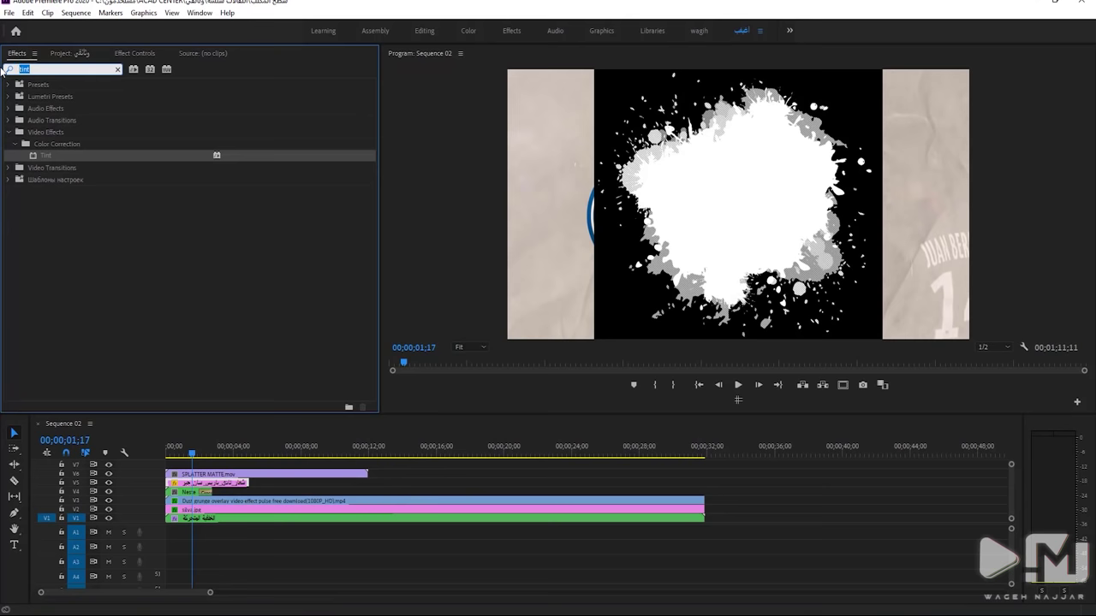
{"action": "type", "text": "ل"}
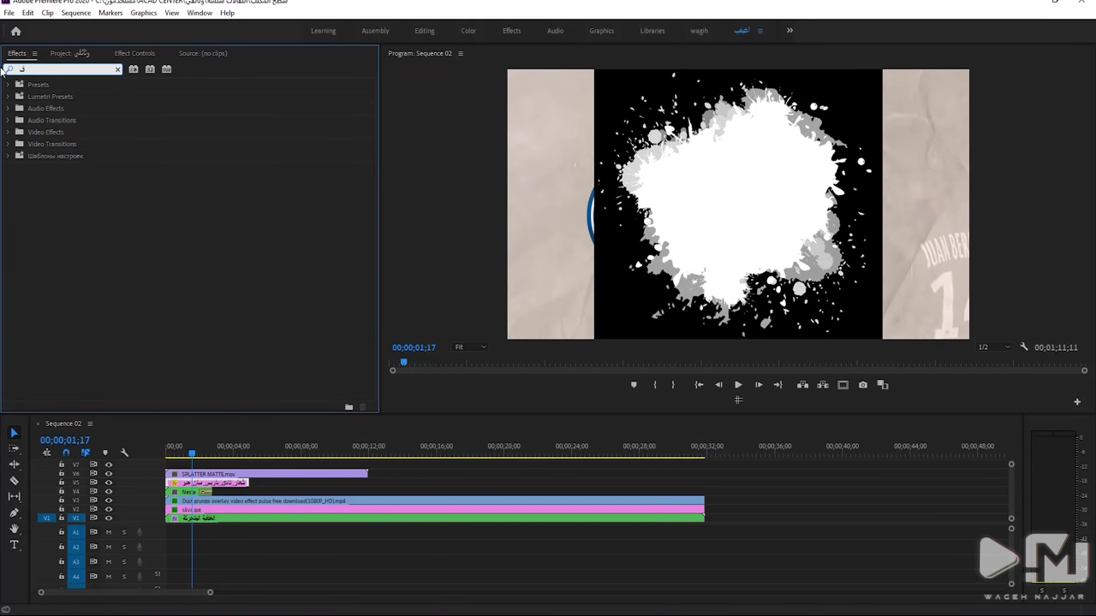
{"action": "type", "text": "trac"}
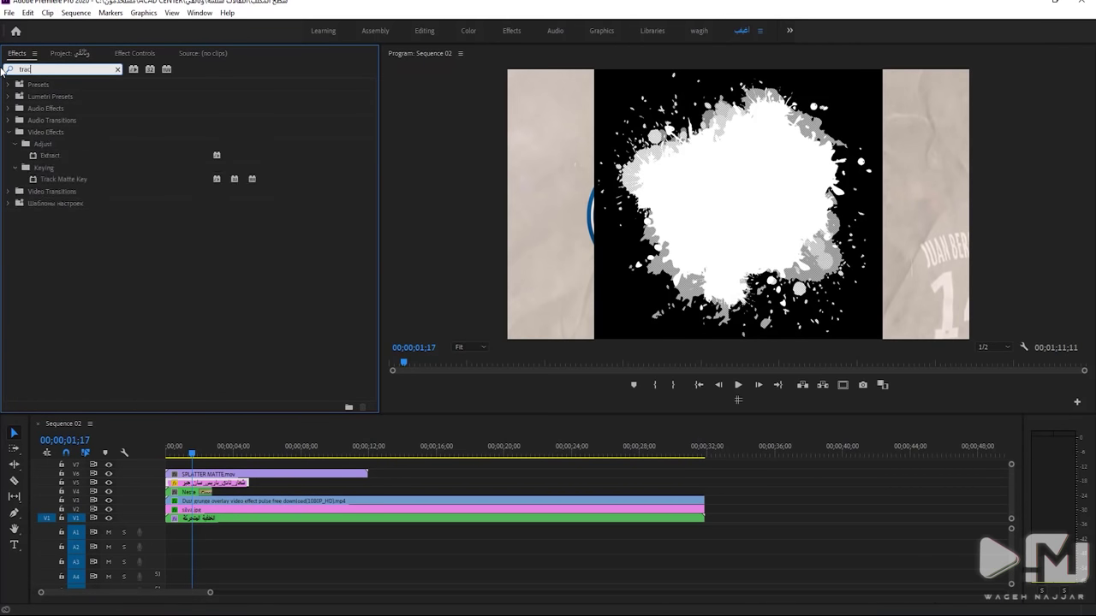
{"action": "type", "text": "k"}
{"action": "left_click_drag", "start_coordinate": [60, 155], "coordinate": [200, 484]}
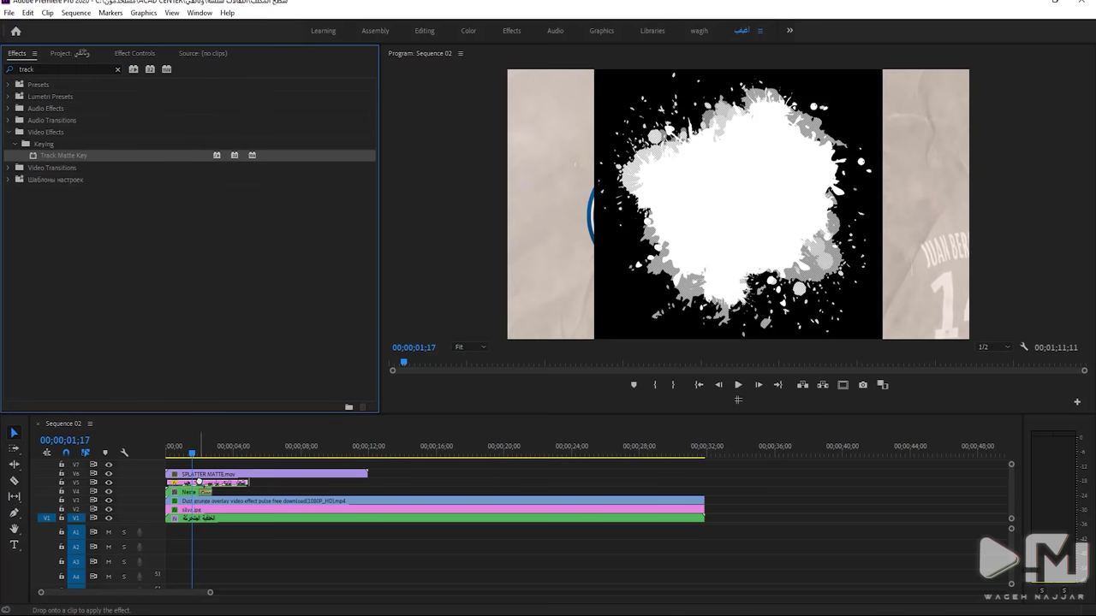
Set the Track Matte Key to Matte Luma with Video 6 as the matte track
{"action": "left_click", "coordinate": [150, 54]}
{"action": "left_click", "coordinate": [133, 303]}
{"action": "left_click", "coordinate": [148, 329]}
{"action": "left_click", "coordinate": [139, 288]}
{"action": "left_click", "coordinate": [138, 587]}
{"action": "left_click", "coordinate": [135, 289]}
{"action": "left_click", "coordinate": [133, 595]}
{"action": "left_click", "coordinate": [134, 289]}
{"action": "left_click", "coordinate": [154, 601]}
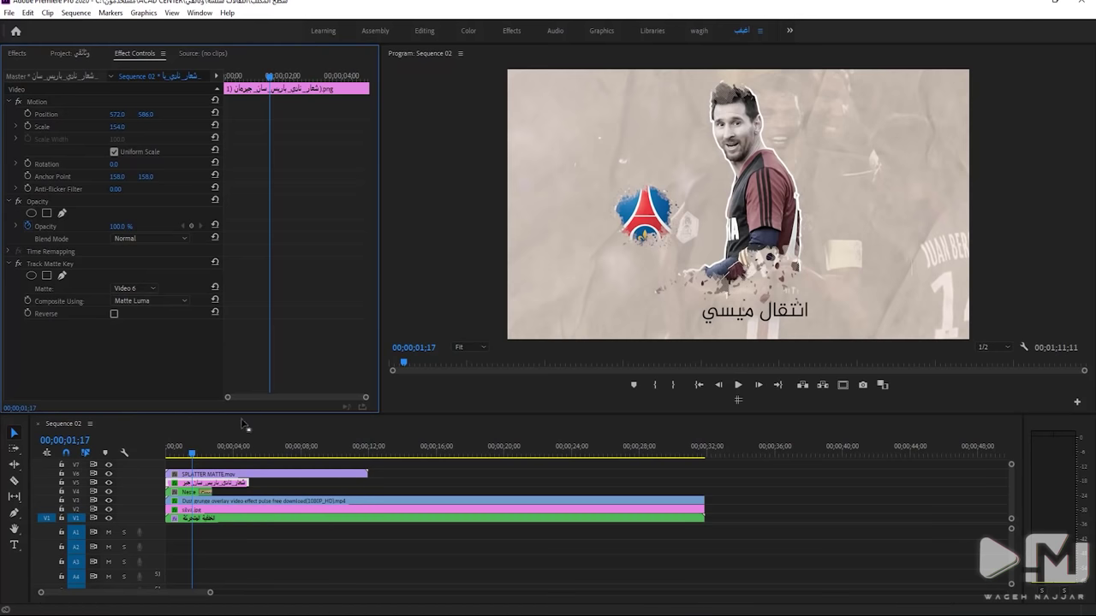
Shorten the SPLATTER MATTE clip and enlarge the splatter so the whole PSG crest shows
{"action": "left_click_drag", "start_coordinate": [190, 452], "coordinate": [185, 452]}
{"action": "mouse_move", "coordinate": [369, 474]}
{"action": "left_mouse_down"}
{"action": "mouse_move", "coordinate": [248, 473]}
{"action": "mouse_move", "coordinate": [177, 452]}
{"action": "left_mouse_up"}
{"action": "left_click", "coordinate": [204, 452]}
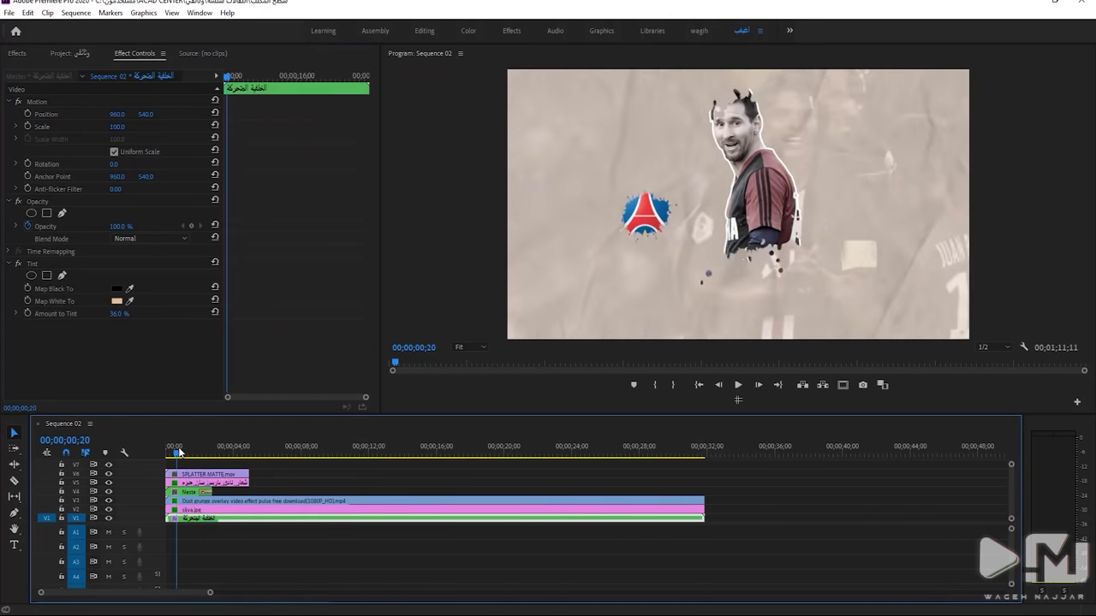
{"action": "left_click", "coordinate": [188, 474]}
{"action": "mouse_move", "coordinate": [117, 126]}
{"action": "left_mouse_down"}
{"action": "mouse_move", "coordinate": [171, 127]}
{"action": "mouse_move", "coordinate": [136, 357]}
{"action": "left_mouse_up"}
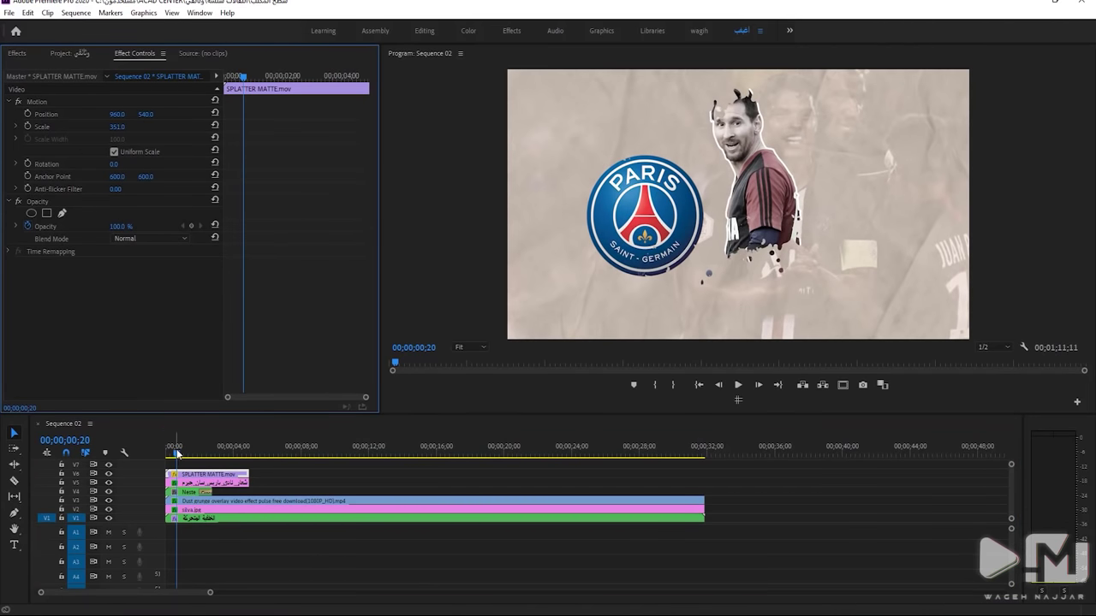
Nest the PSG logo and splatter matte clips together into one nested sequence
{"action": "left_click_drag", "start_coordinate": [177, 453], "coordinate": [165, 454]}
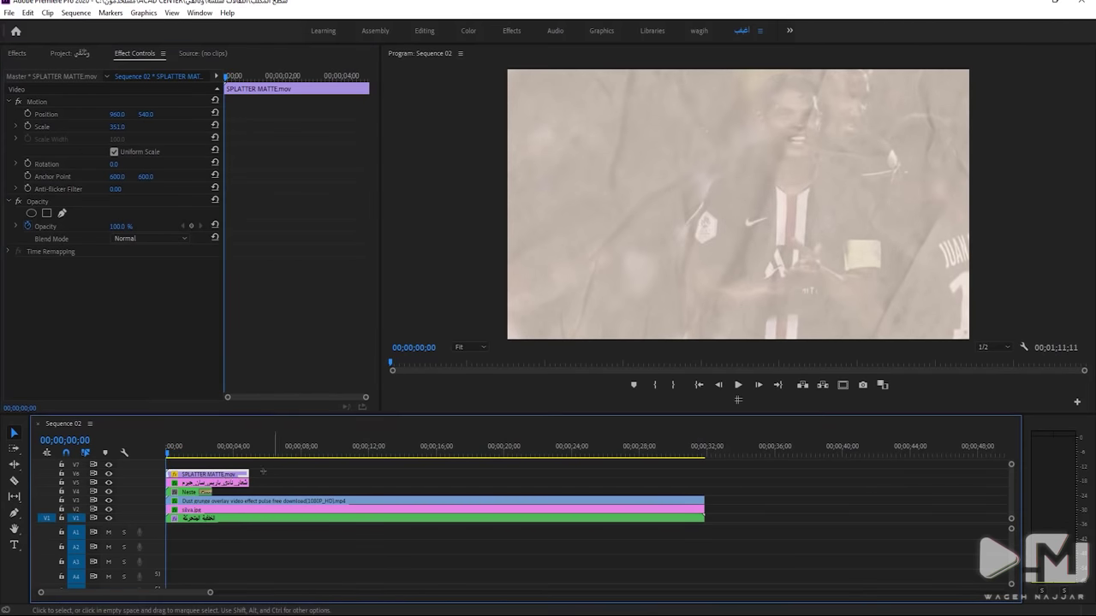
{"action": "left_click_drag", "start_coordinate": [263, 471], "coordinate": [230, 484]}
{"action": "right_click", "coordinate": [229, 484]}
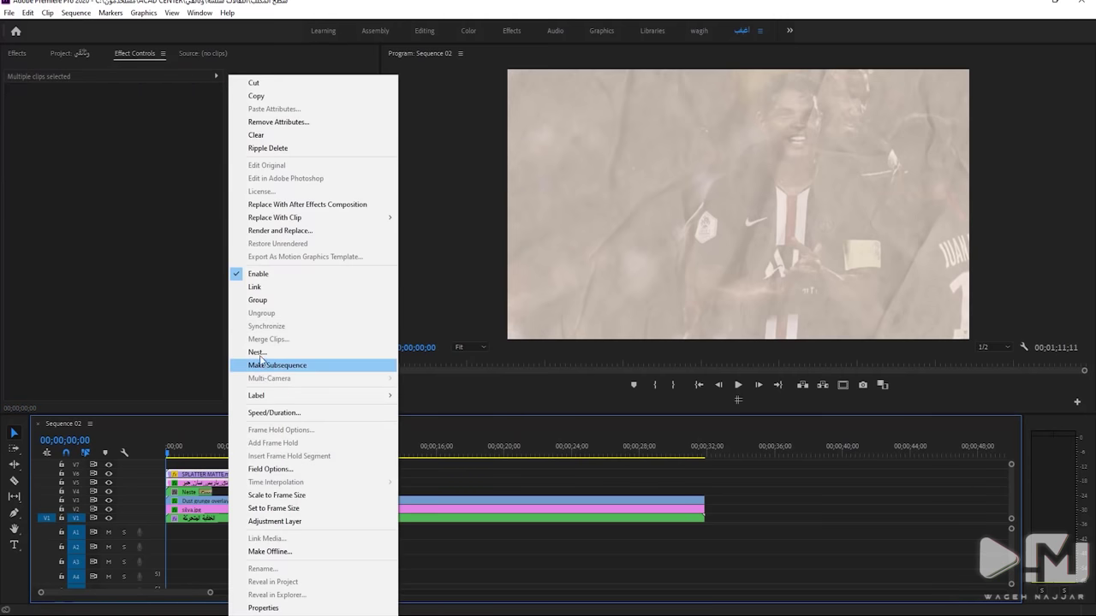
{"action": "left_click", "coordinate": [257, 352]}
{"action": "left_click", "coordinate": [519, 324]}
{"action": "left_click", "coordinate": [193, 485]}
Delay the nested logo reveal slightly and trim the V5 nested clip to end sooner
{"action": "key", "text": "space"}
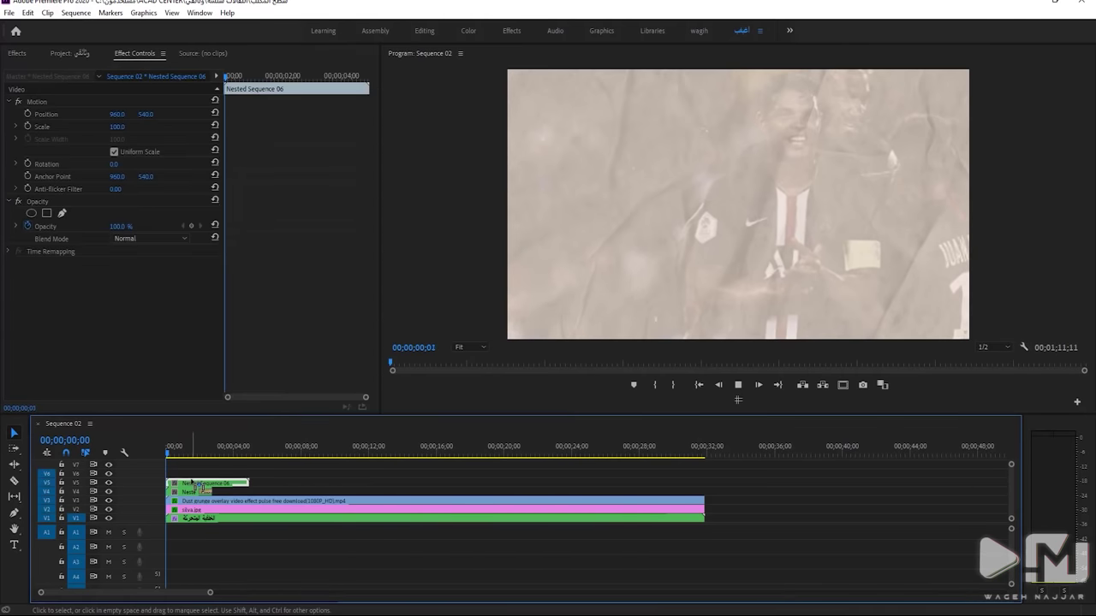
{"action": "left_click_drag", "start_coordinate": [193, 485], "coordinate": [202, 484]}
{"action": "left_click", "coordinate": [184, 518]}
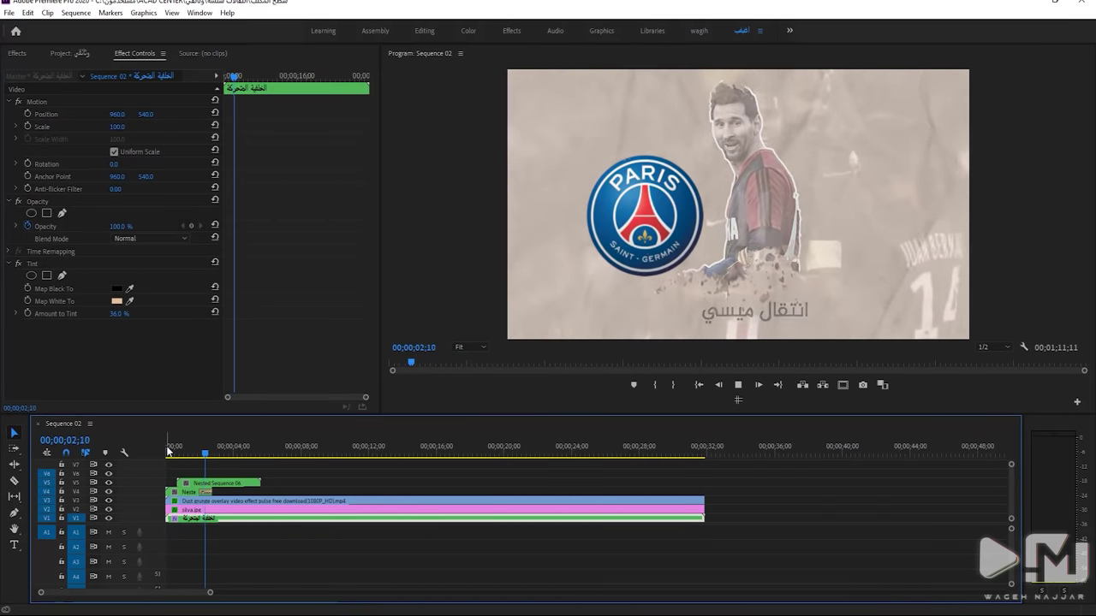
{"action": "left_click_drag", "start_coordinate": [211, 493], "coordinate": [231, 493]}
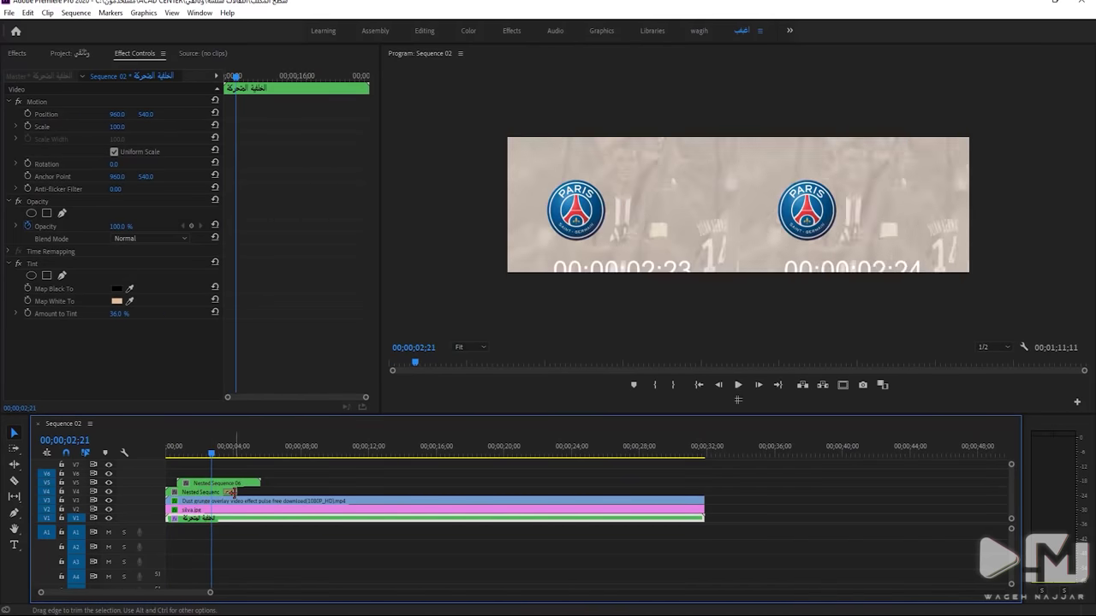
{"action": "key", "text": "space"}
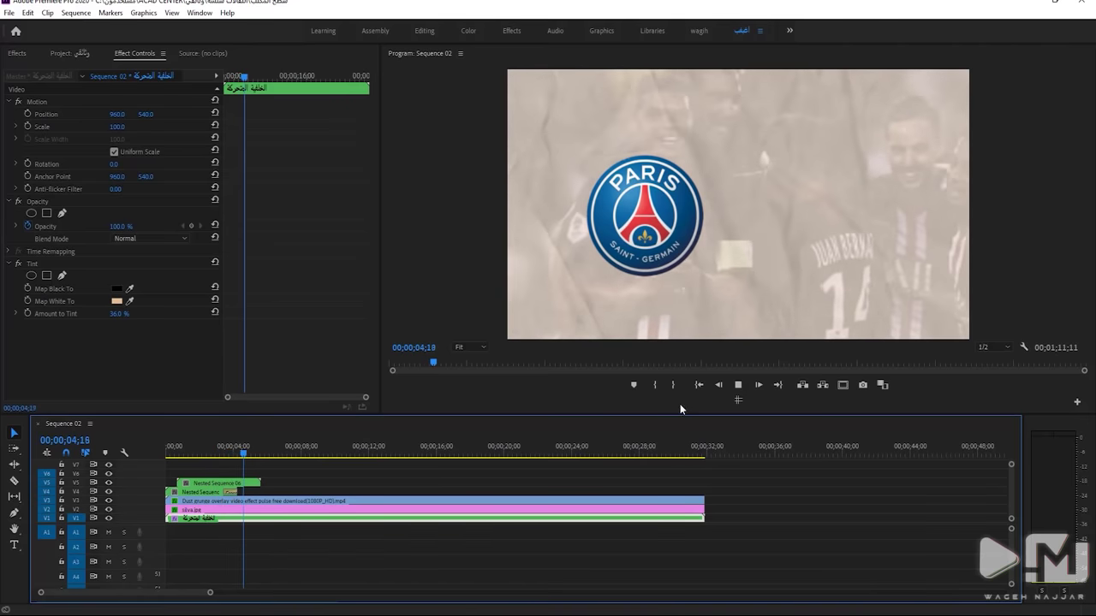
{"action": "left_click", "coordinate": [229, 446]}
{"action": "left_click_drag", "start_coordinate": [260, 483], "coordinate": [236, 483]}
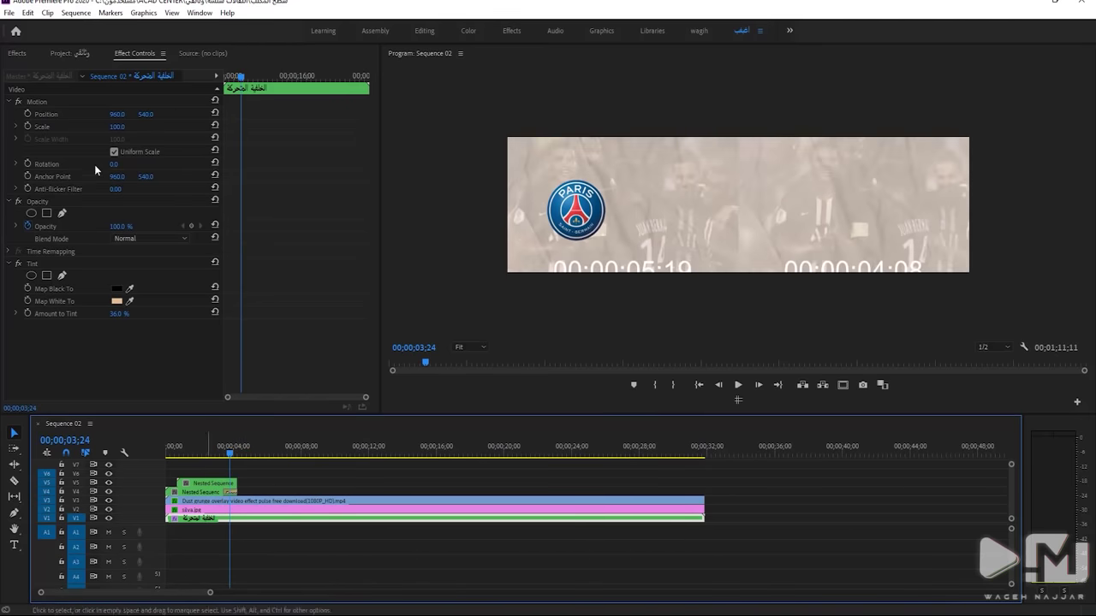
{"action": "left_click", "coordinate": [17, 53]}
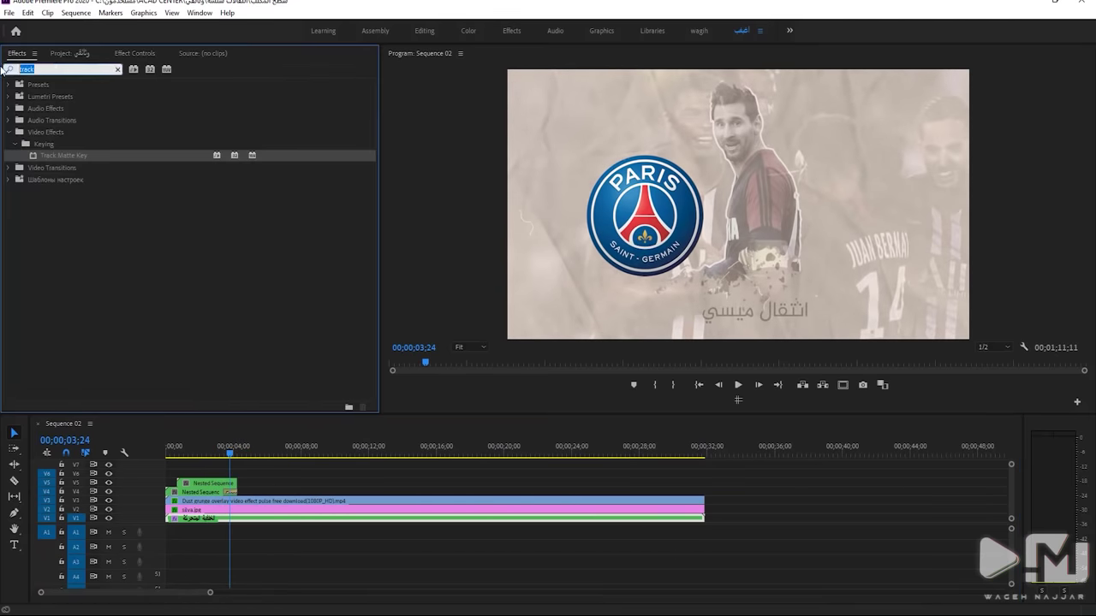
Add a Cross Dissolve to the ends of the V4/V5 nested clips and preview the fades
{"action": "left_click", "coordinate": [117, 68]}
{"action": "left_click", "coordinate": [9, 144]}
{"action": "left_click", "coordinate": [15, 167]}
{"action": "left_click_drag", "start_coordinate": [60, 191], "coordinate": [197, 415]}
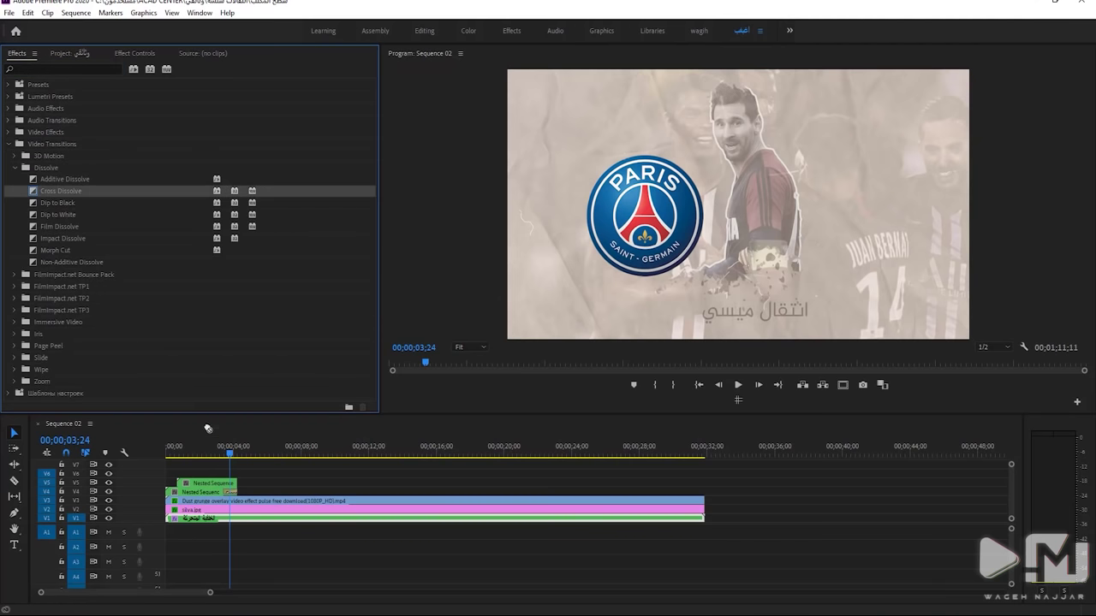
{"action": "left_click_drag", "start_coordinate": [243, 496], "coordinate": [237, 492]}
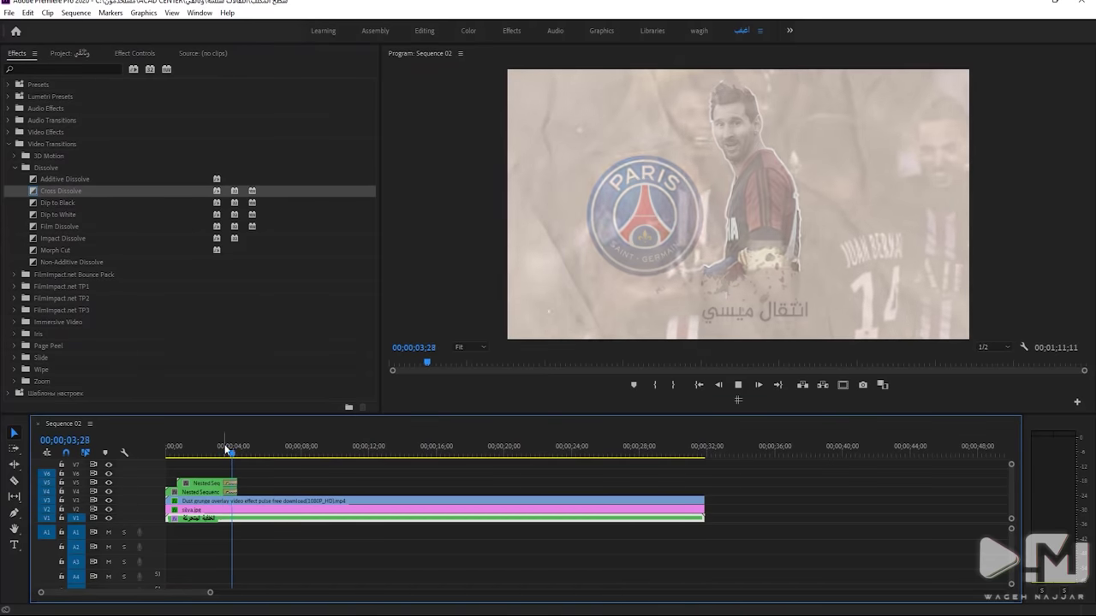
{"action": "left_click_drag", "start_coordinate": [242, 440], "coordinate": [165, 442]}
{"action": "key", "text": "space"}
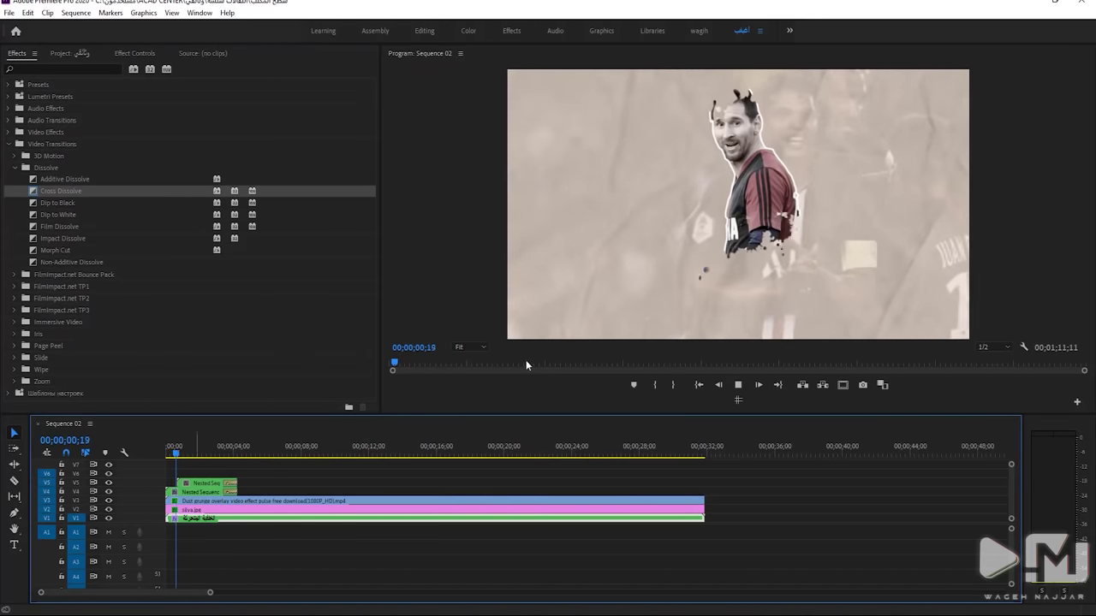
{"action": "left_click", "coordinate": [253, 453]}
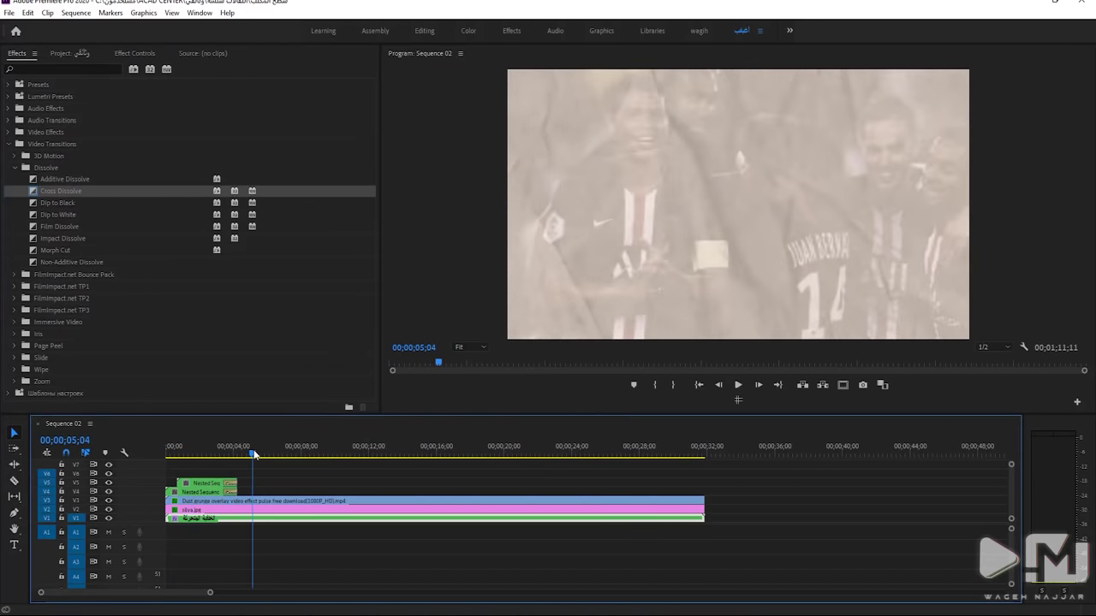
Try the Glitch 03 preset on a Messi cutout placed on V4, then delete that clip
{"action": "left_click", "coordinate": [60, 60]}
{"action": "left_click", "coordinate": [25, 55]}
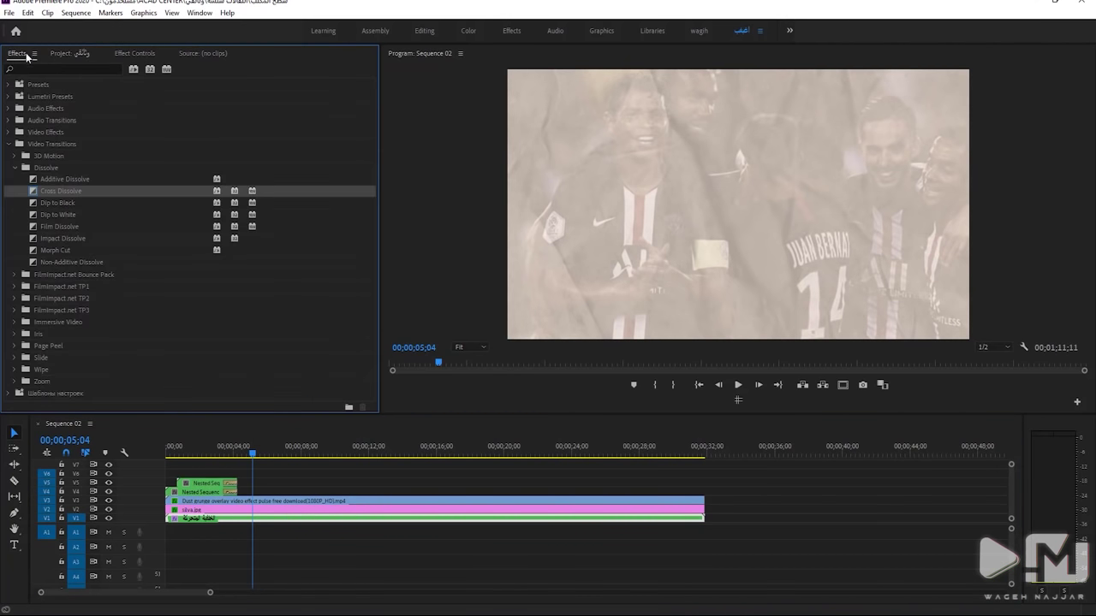
{"action": "left_click", "coordinate": [12, 84]}
{"action": "key", "text": "shift+1"}
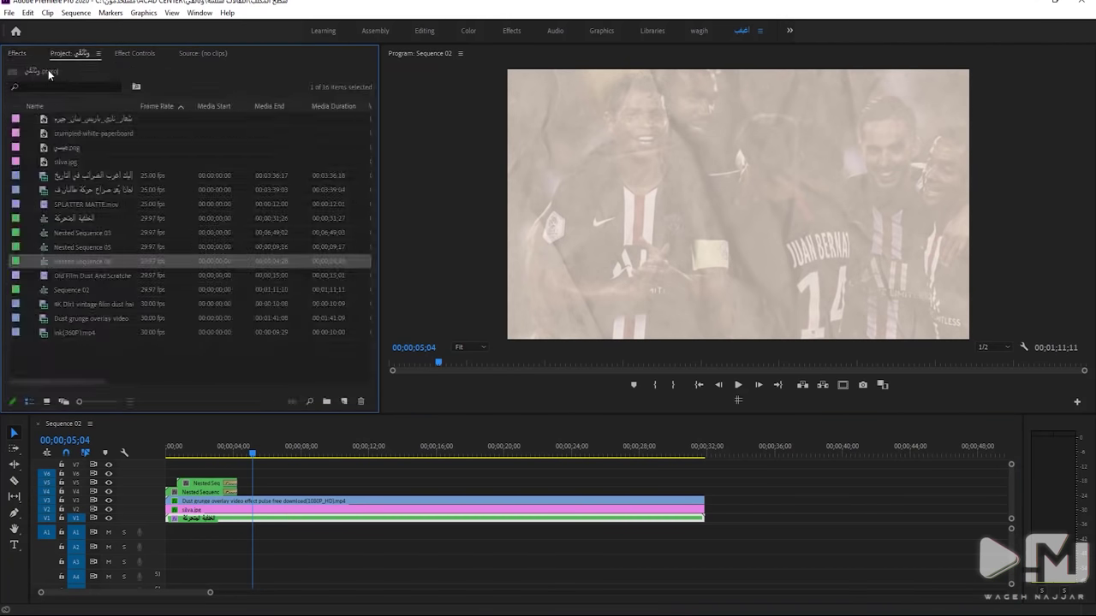
{"action": "left_click_drag", "start_coordinate": [74, 149], "coordinate": [257, 492]}
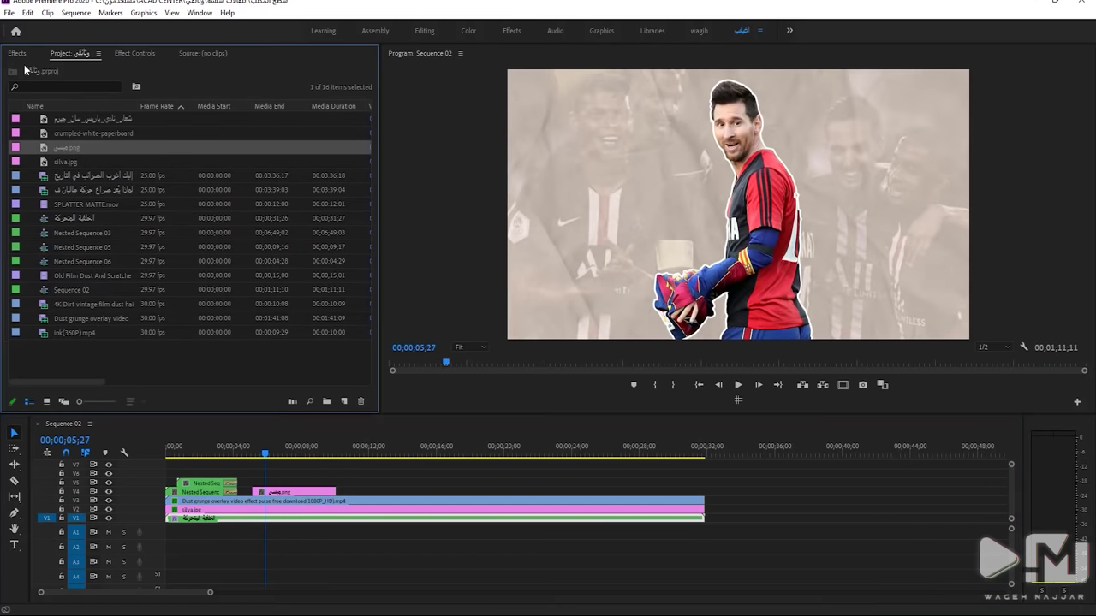
{"action": "left_click", "coordinate": [21, 55]}
{"action": "left_click_drag", "start_coordinate": [44, 97], "coordinate": [285, 489]}
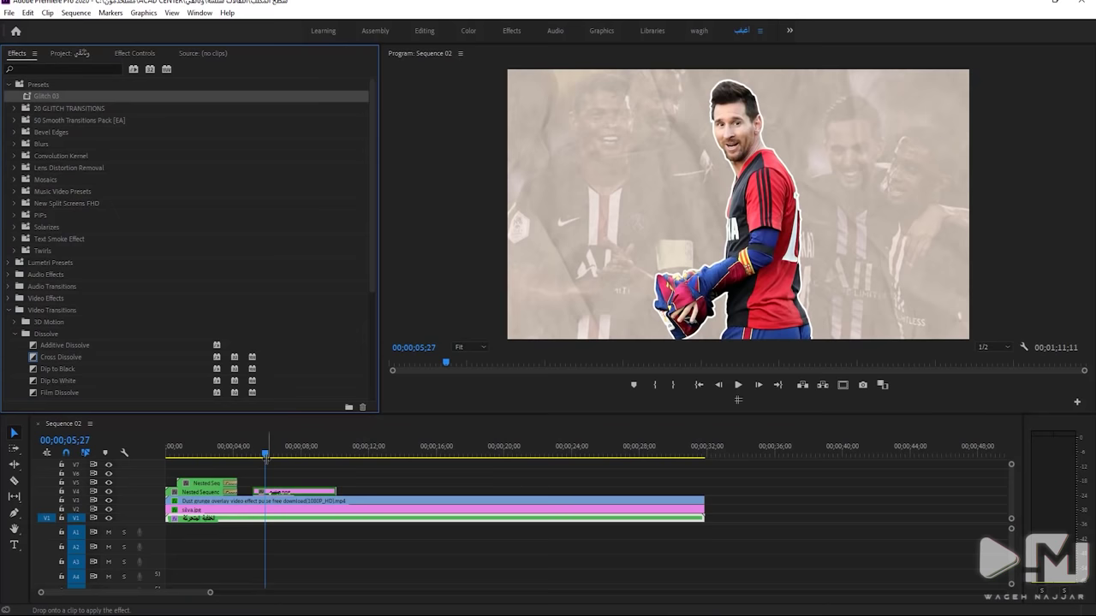
{"action": "left_click_drag", "start_coordinate": [265, 452], "coordinate": [261, 459]}
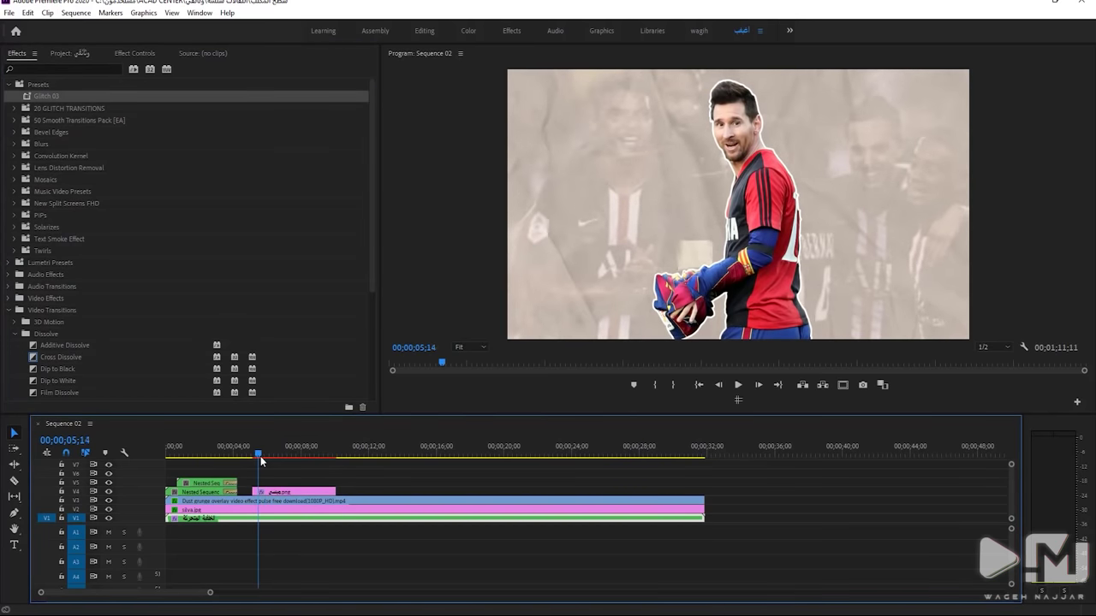
{"action": "key", "text": "Delete"}
{"action": "mouse_move", "coordinate": [250, 441]}
{"action": "left_mouse_down"}
{"action": "mouse_move", "coordinate": [229, 447]}
{"action": "mouse_move", "coordinate": [252, 446]}
{"action": "left_mouse_up"}
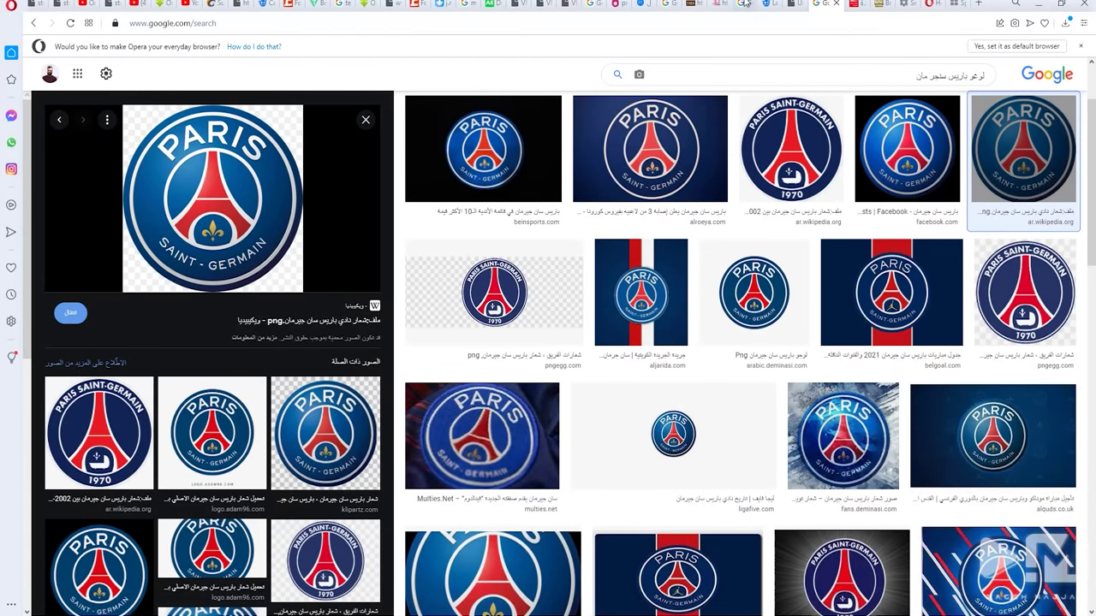
Search Google Images for an old photo frame, filter to large size, and open a torn-paper frame's source
{"action": "left_click", "coordinate": [885, 80]}
{"action": "key", "text": "BackSpace"}
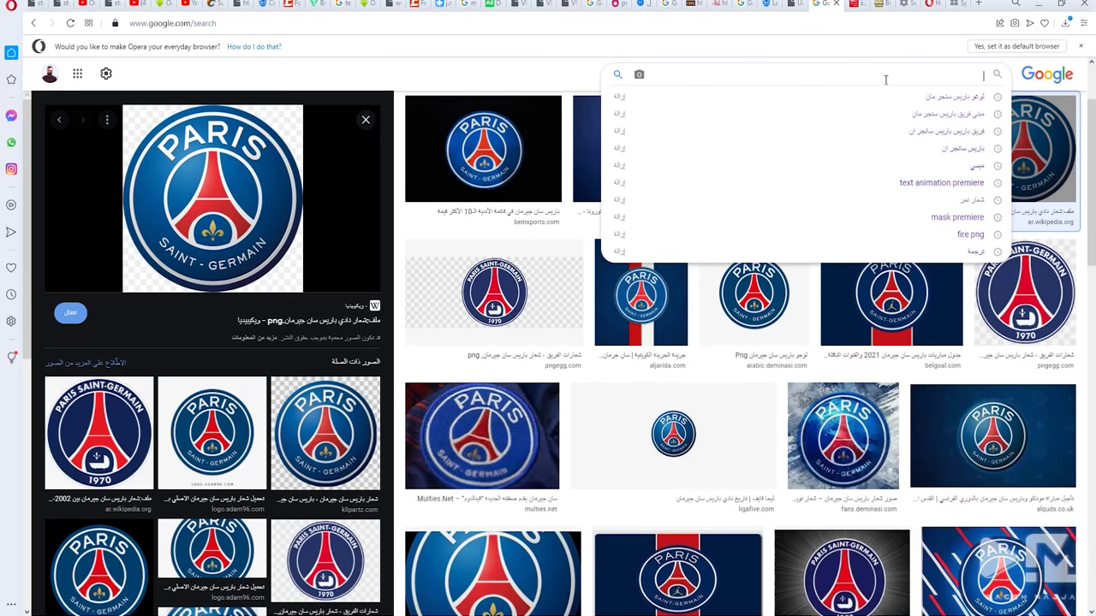
{"action": "type", "text": "اطار صورة ذهبية"}
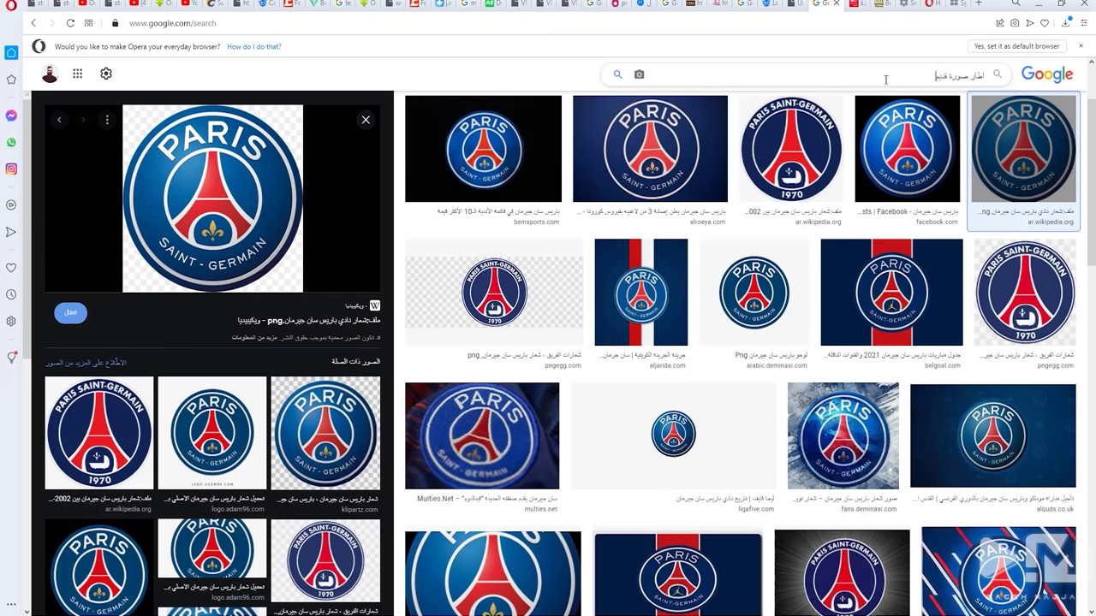
{"action": "key", "text": "Return"}
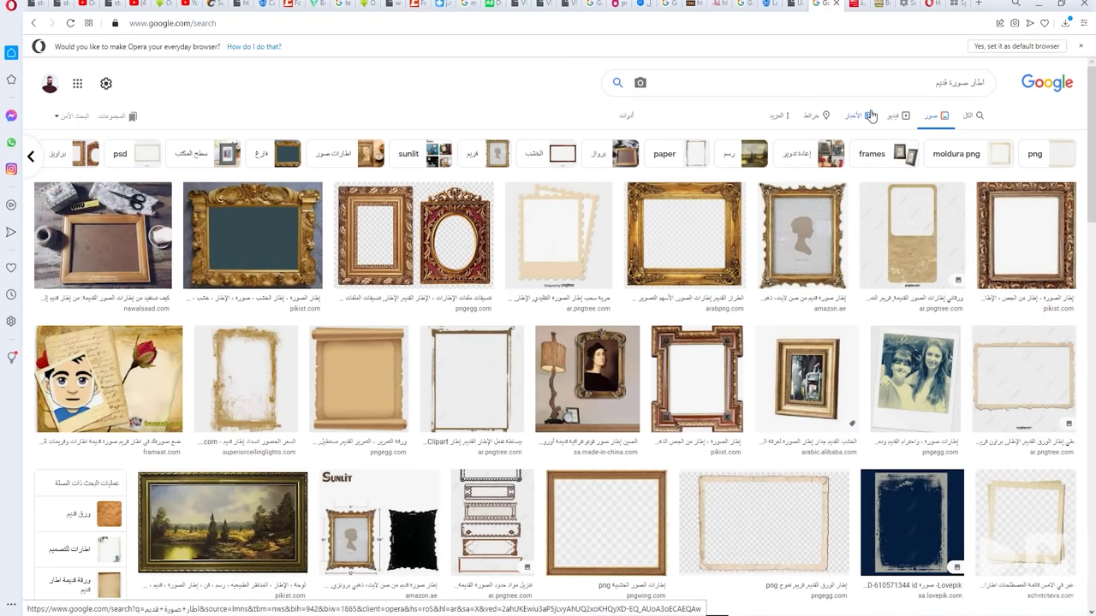
{"action": "left_click", "coordinate": [626, 114]}
{"action": "left_click", "coordinate": [983, 139]}
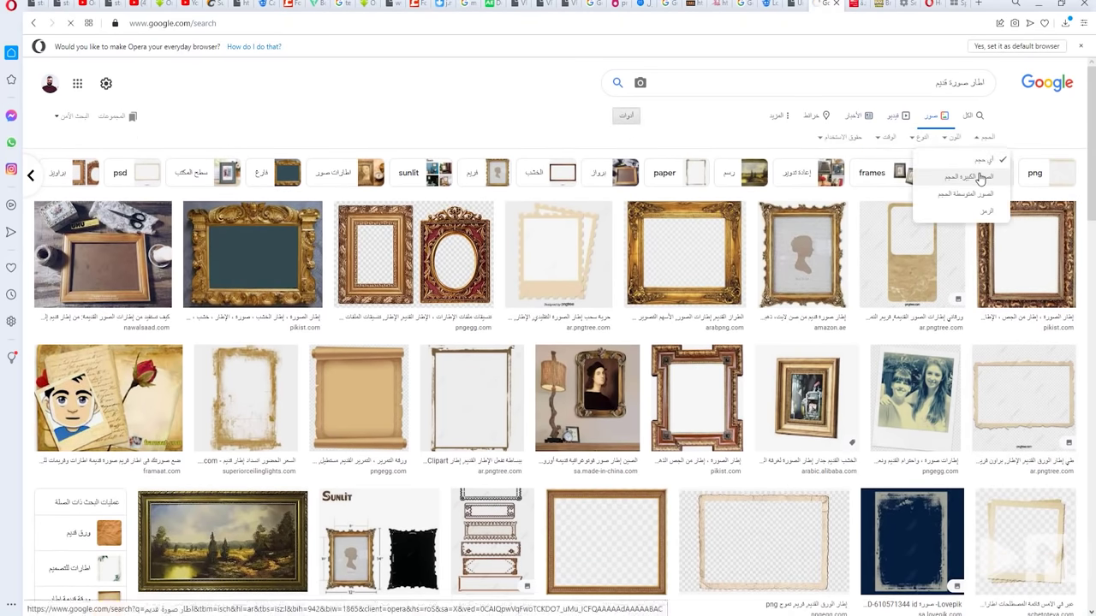
{"action": "left_click", "coordinate": [978, 178]}
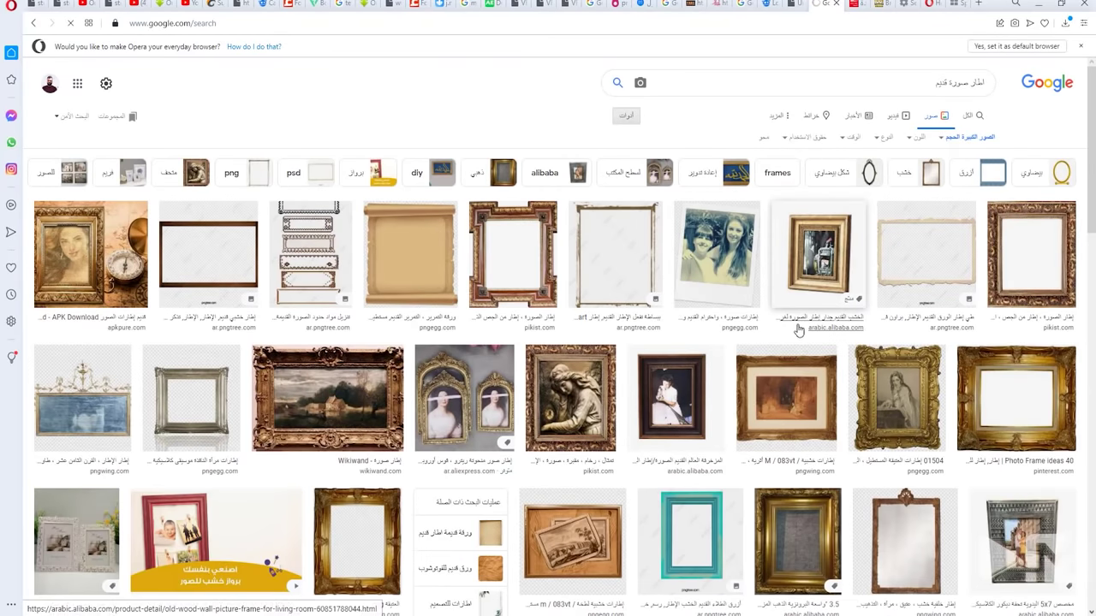
{"action": "left_click", "coordinate": [876, 262]}
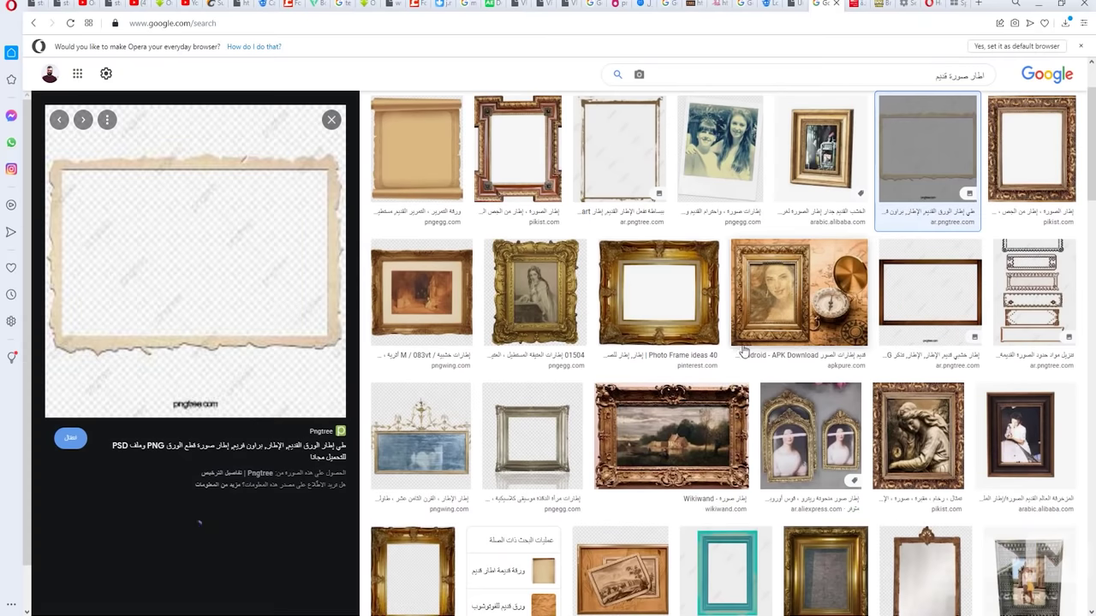
{"action": "left_click", "coordinate": [229, 240]}
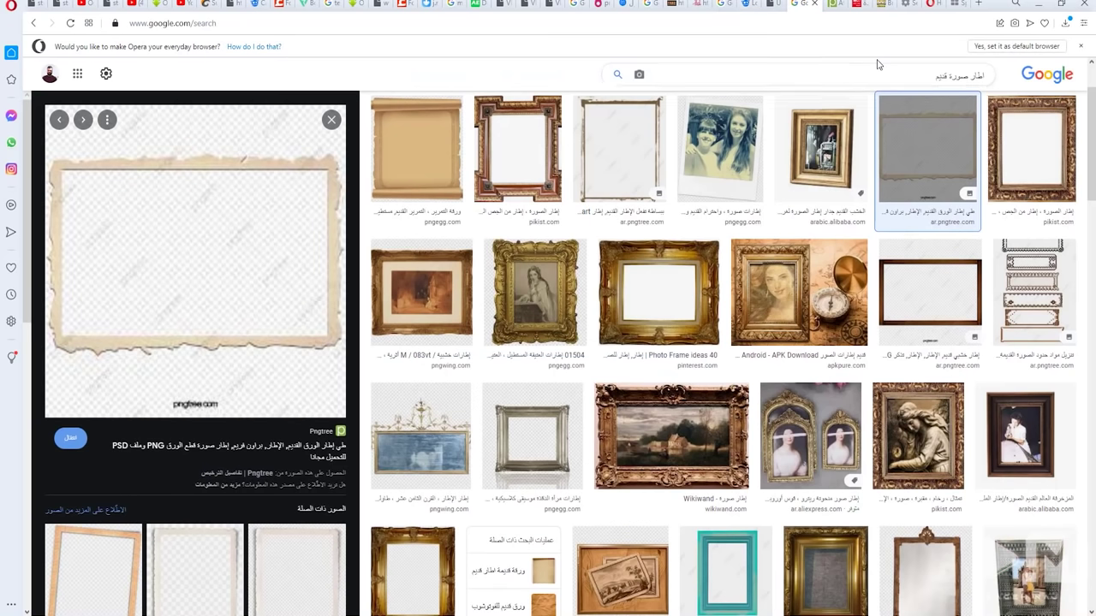
Translate 'اطار صورة قديم' into English as 'old photo frame' with Google's translator
{"action": "type", "text": "تر"}
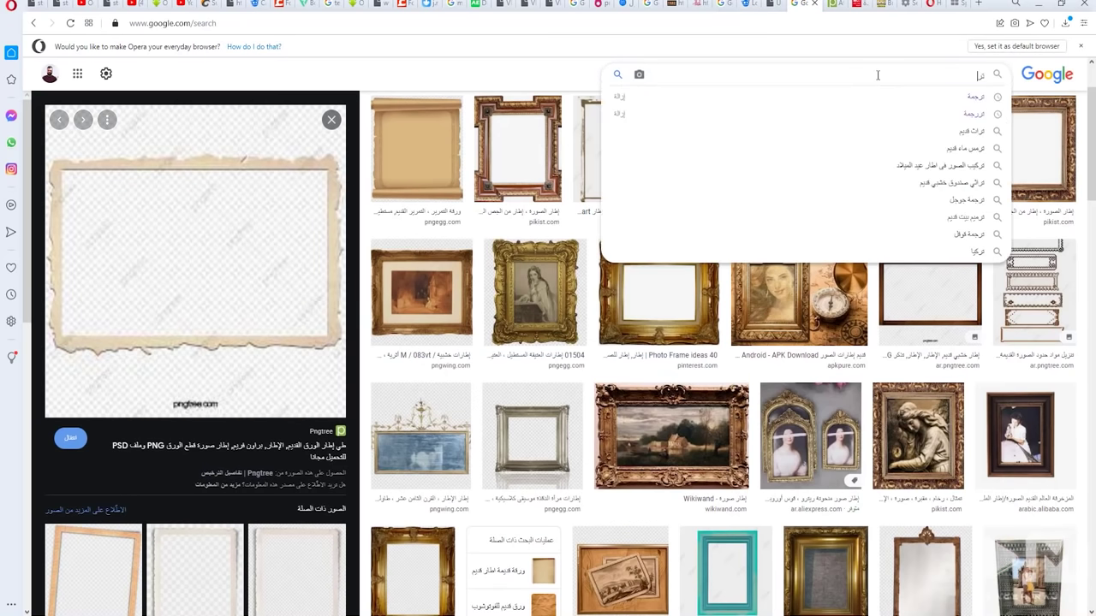
{"action": "type", "text": "جمة"}
{"action": "key", "text": "Return"}
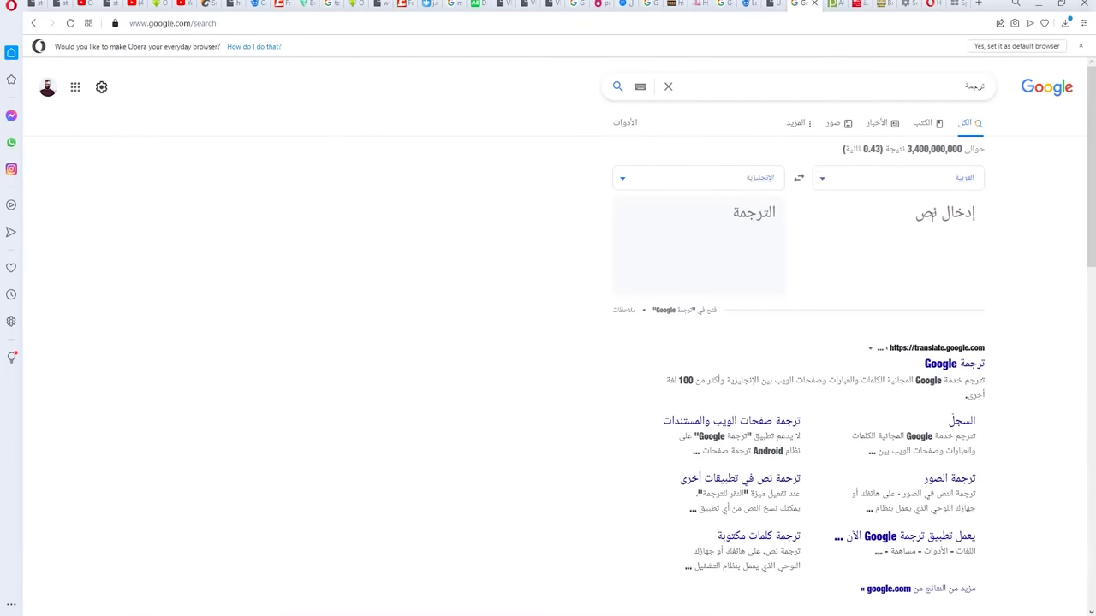
{"action": "type", "text": "اطار صورة قديم"}
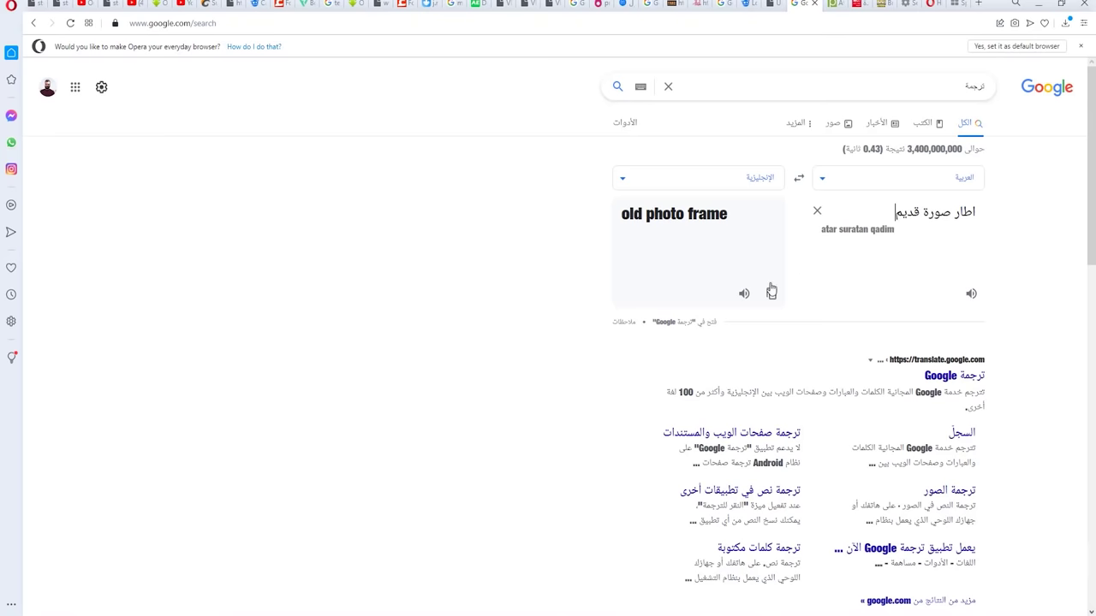
{"action": "left_click", "coordinate": [746, 4]}
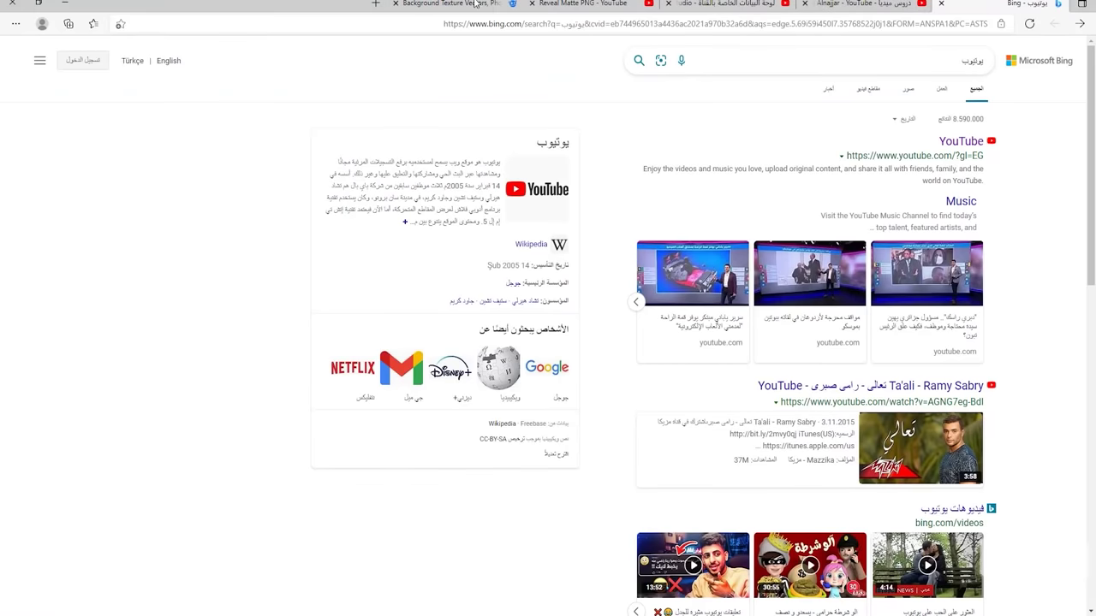
Search Freepik for 'old photo frame' and free-download the Decorative vintage photo frames pack
{"action": "left_click", "coordinate": [462, 4]}
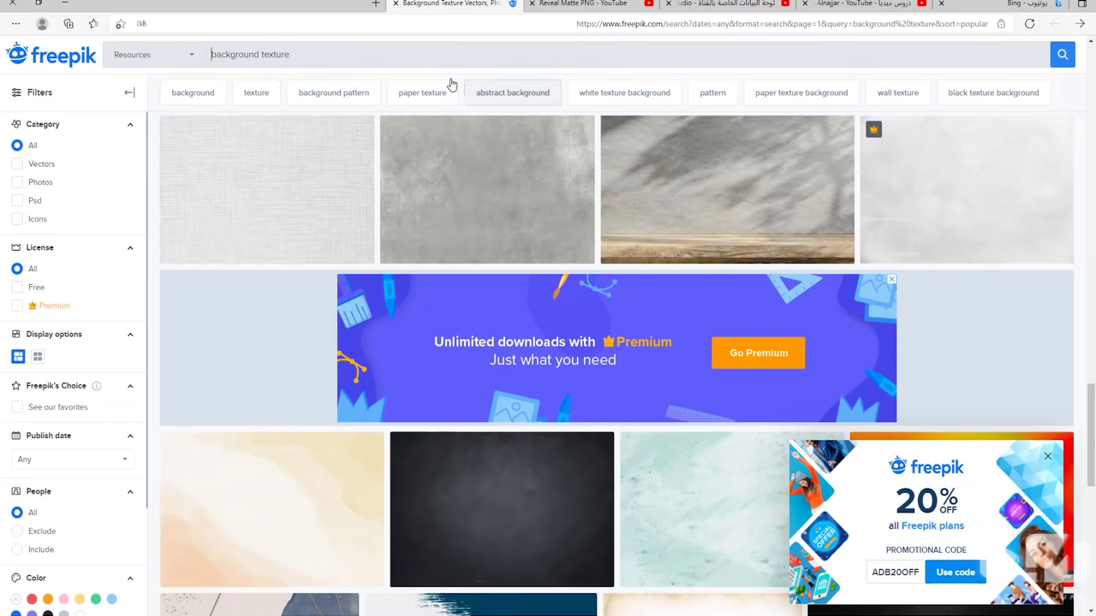
{"action": "type", "text": "old photo frame"}
{"action": "key", "text": "Return"}
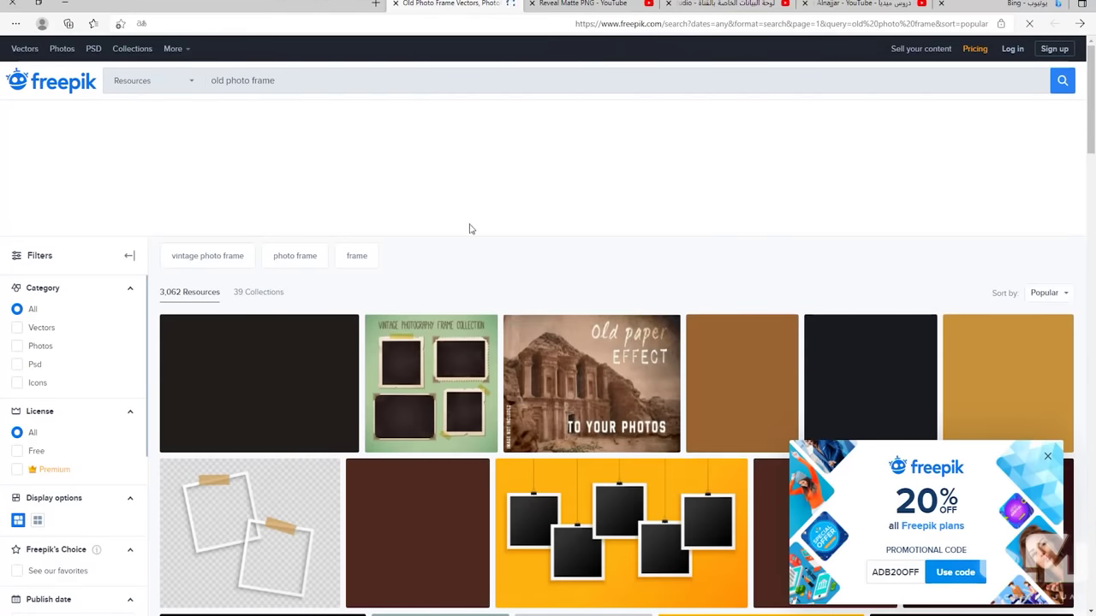
{"action": "scroll", "coordinate": [569, 264], "scroll_direction": "down", "scroll_amount": 1}
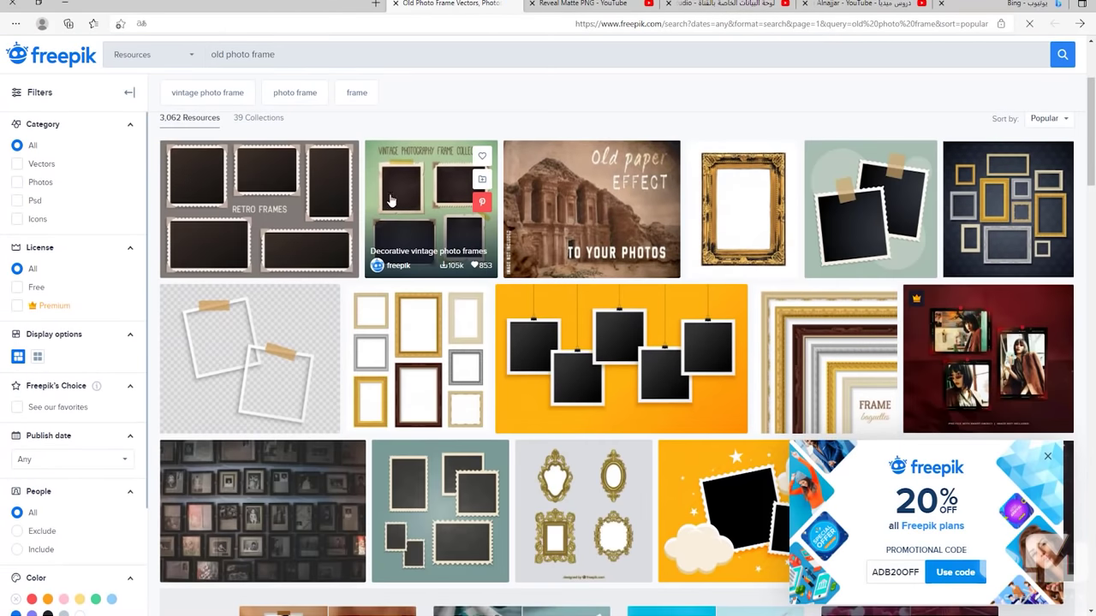
{"action": "left_click", "coordinate": [411, 215]}
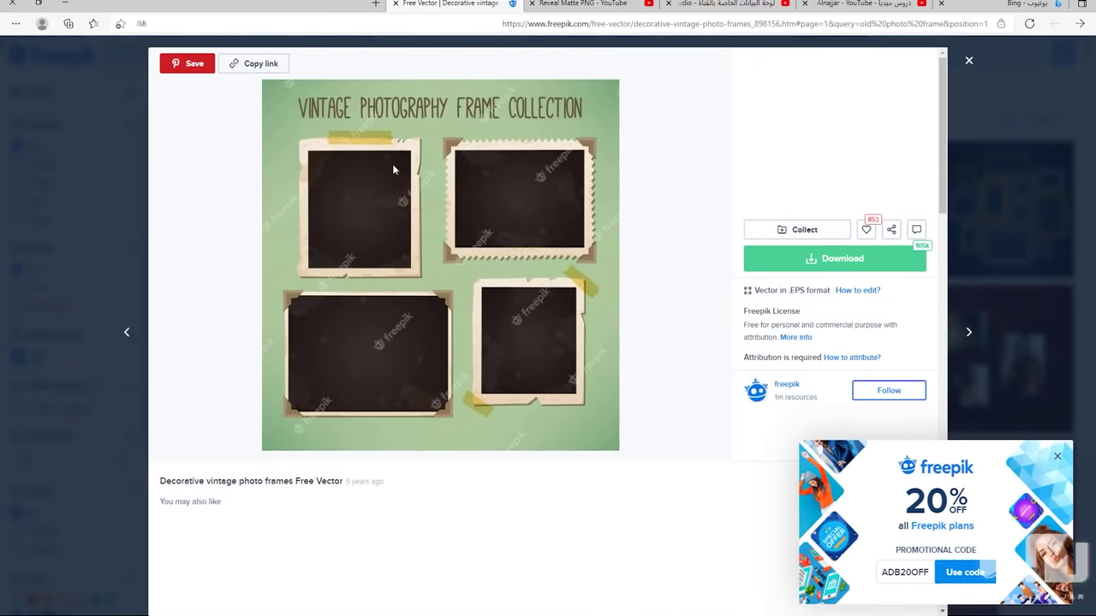
{"action": "left_click", "coordinate": [792, 265]}
{"action": "left_click", "coordinate": [824, 383]}
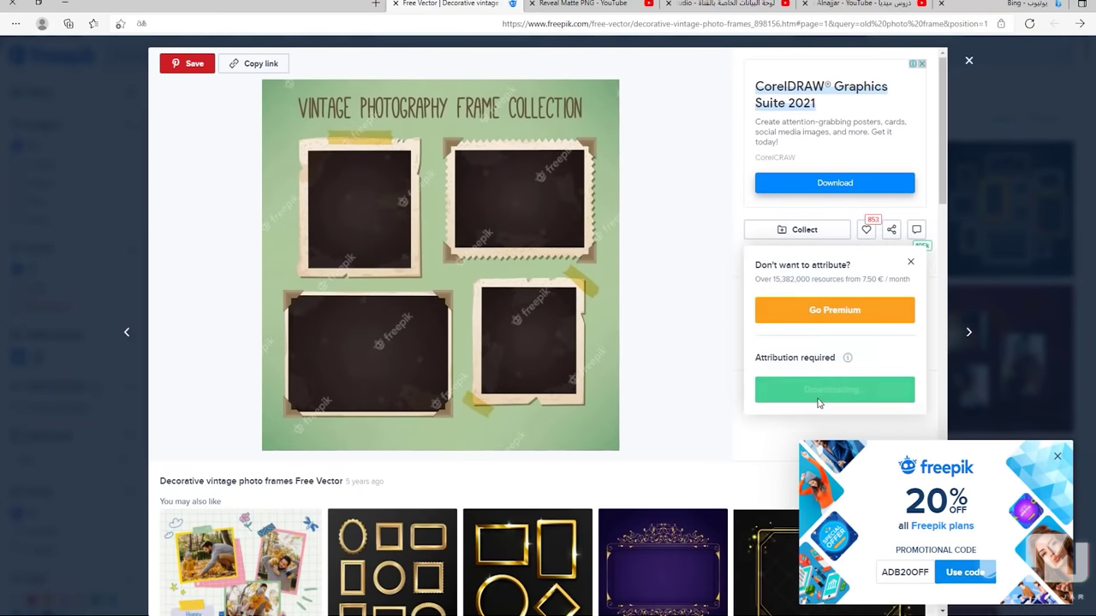
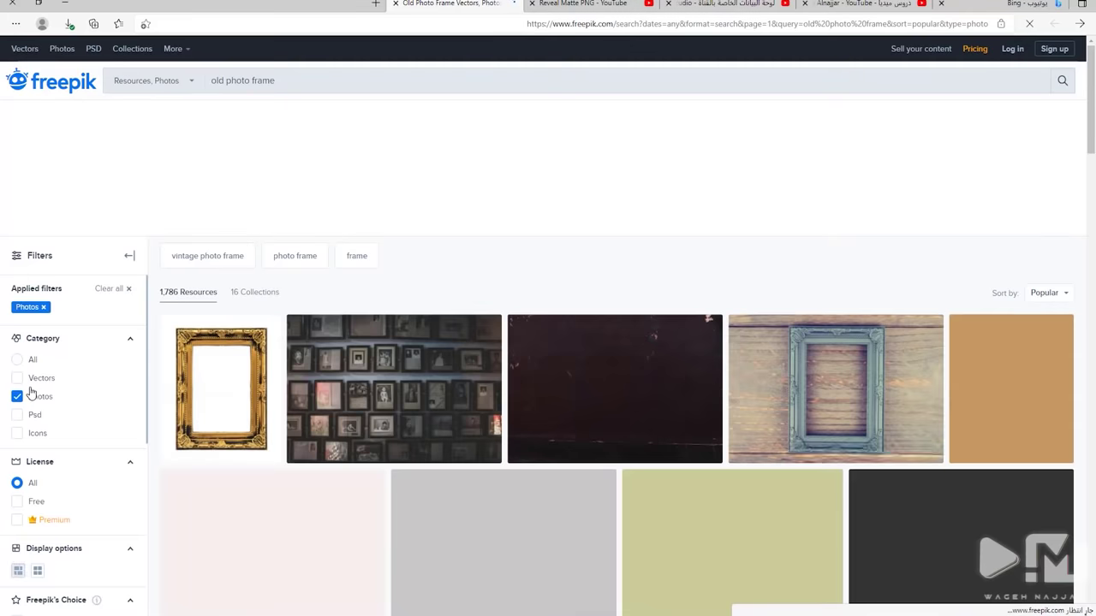
Scroll through the PSD-only 'old photo frame' results on Freepik
{"action": "scroll", "coordinate": [578, 407], "scroll_direction": "down", "scroll_amount": 4}
{"action": "scroll", "coordinate": [513, 325], "scroll_direction": "down", "scroll_amount": 4}
{"action": "scroll", "coordinate": [824, 369], "scroll_direction": "down", "scroll_amount": 1}
{"action": "scroll", "coordinate": [826, 370], "scroll_direction": "down", "scroll_amount": 1}
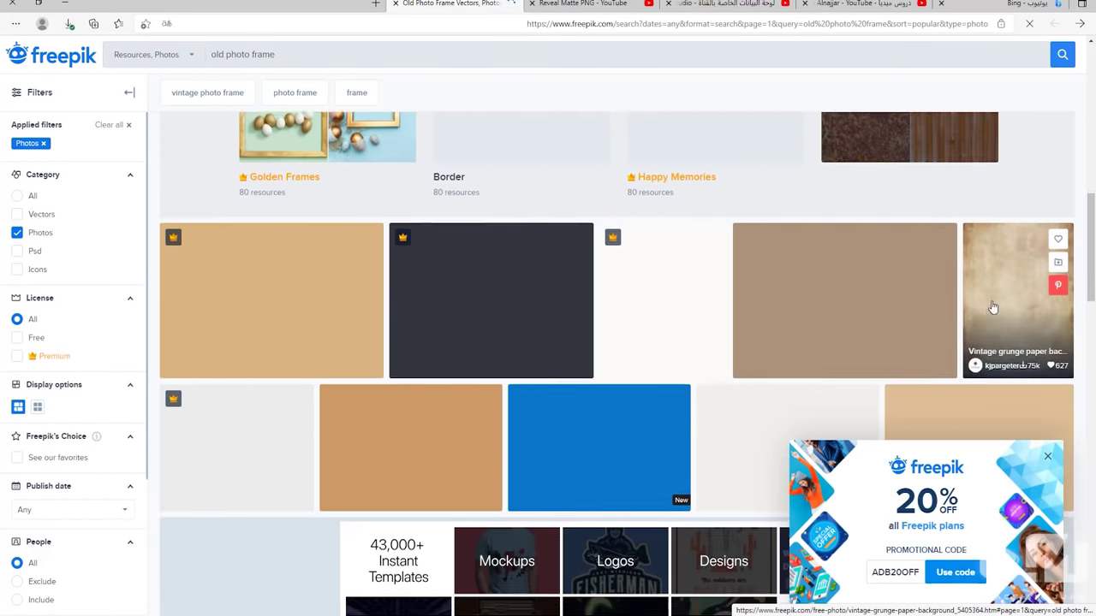
{"action": "scroll", "coordinate": [567, 377], "scroll_direction": "down", "scroll_amount": 4}
{"action": "scroll", "coordinate": [472, 410], "scroll_direction": "up", "scroll_amount": 4}
{"action": "scroll", "coordinate": [411, 326], "scroll_direction": "down", "scroll_amount": 2}
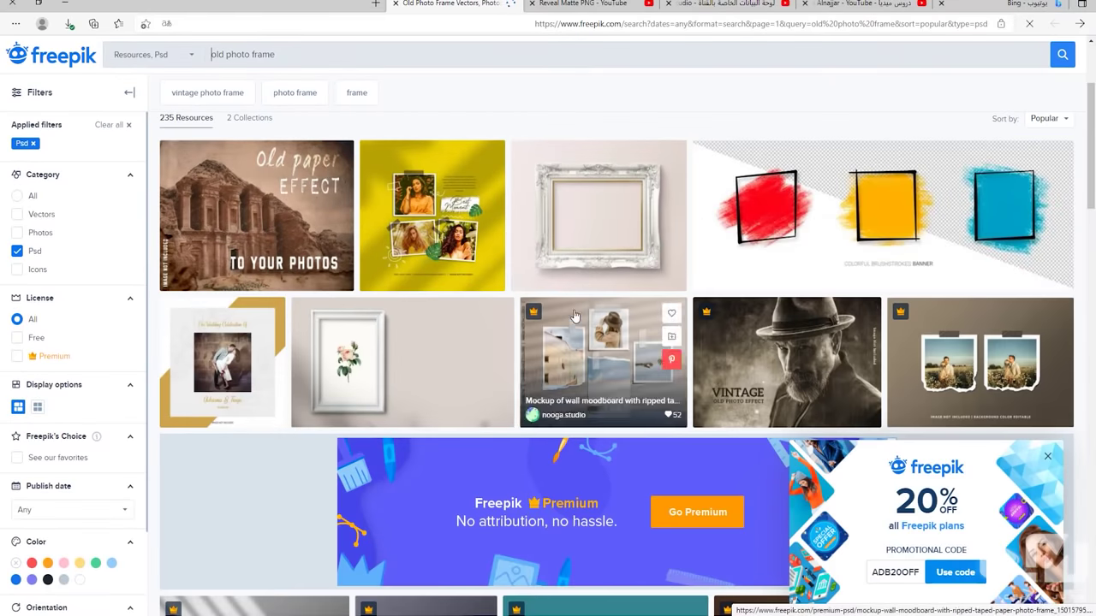
{"action": "scroll", "coordinate": [574, 316], "scroll_direction": "down", "scroll_amount": 2}
{"action": "scroll", "coordinate": [349, 371], "scroll_direction": "down", "scroll_amount": 5}
{"action": "scroll", "coordinate": [254, 305], "scroll_direction": "up", "scroll_amount": 3}
{"action": "scroll", "coordinate": [254, 305], "scroll_direction": "down", "scroll_amount": 3}
{"action": "scroll", "coordinate": [255, 305], "scroll_direction": "up", "scroll_amount": 2}
{"action": "scroll", "coordinate": [507, 333], "scroll_direction": "down", "scroll_amount": 2}
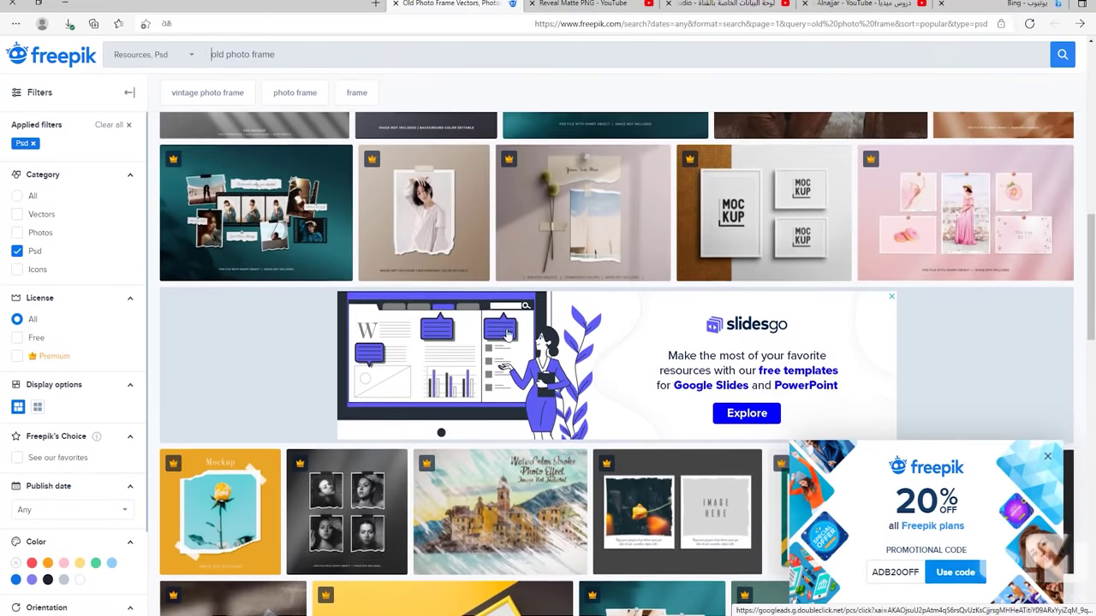
{"action": "scroll", "coordinate": [411, 343], "scroll_direction": "up", "scroll_amount": 2}
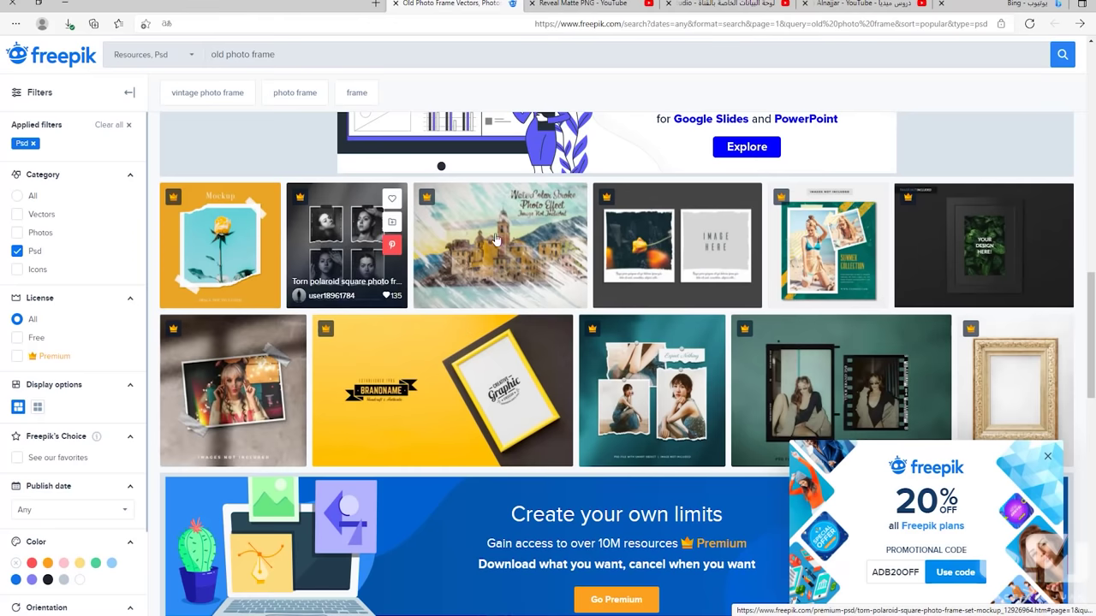
{"action": "scroll", "coordinate": [410, 239], "scroll_direction": "down", "scroll_amount": 5}
{"action": "scroll", "coordinate": [776, 291], "scroll_direction": "down", "scroll_amount": 2}
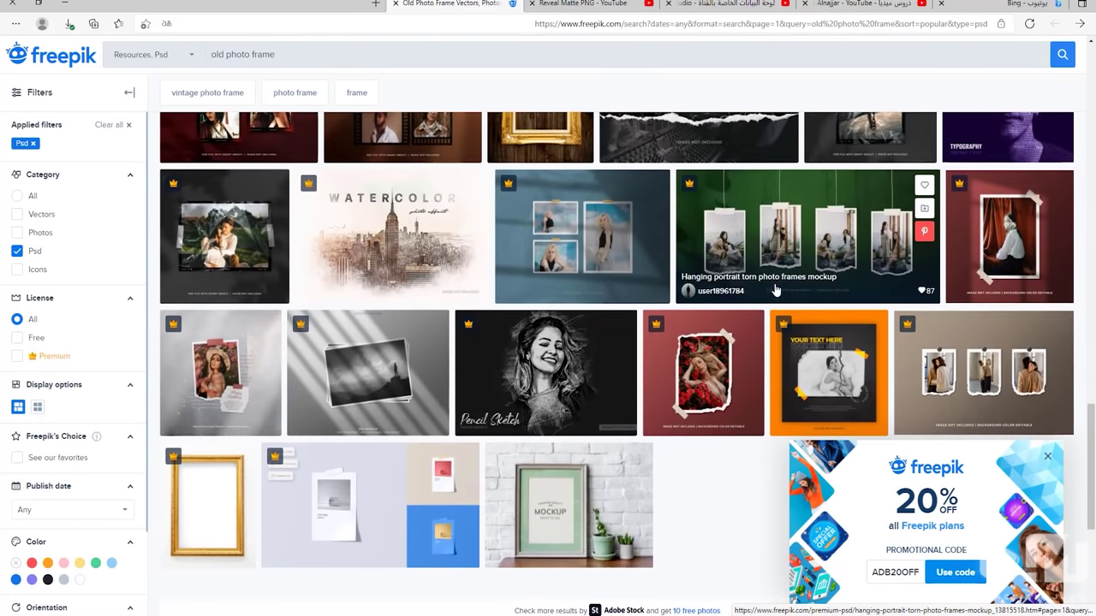
{"action": "scroll", "coordinate": [776, 291], "scroll_direction": "down", "scroll_amount": 2}
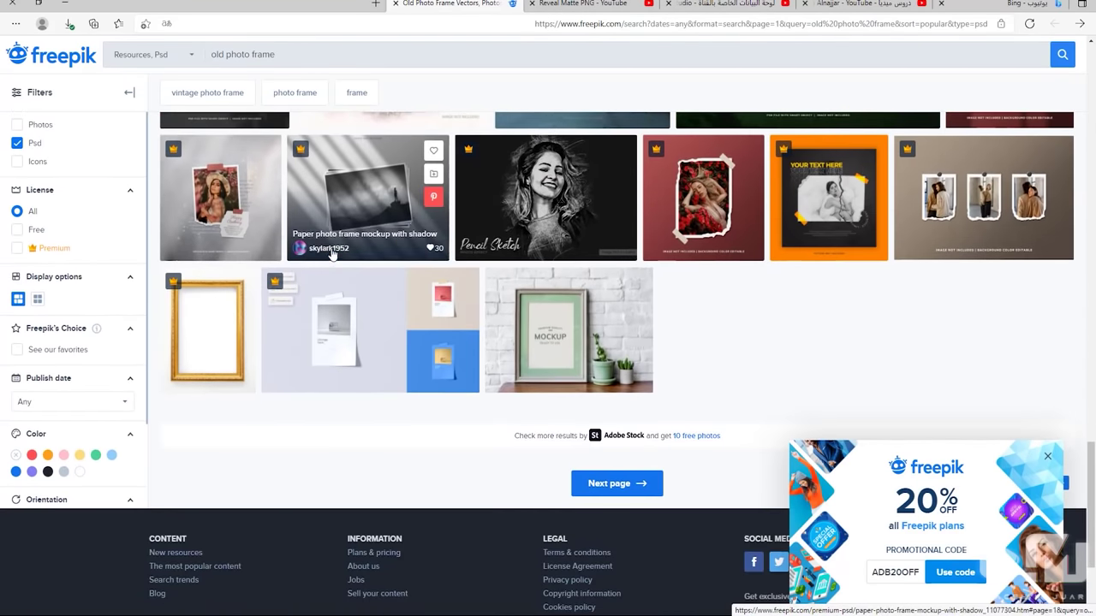
Preview a birthday photo-frame resource, then clear the Psd filter so Category shows All
{"action": "left_click", "coordinate": [219, 204]}
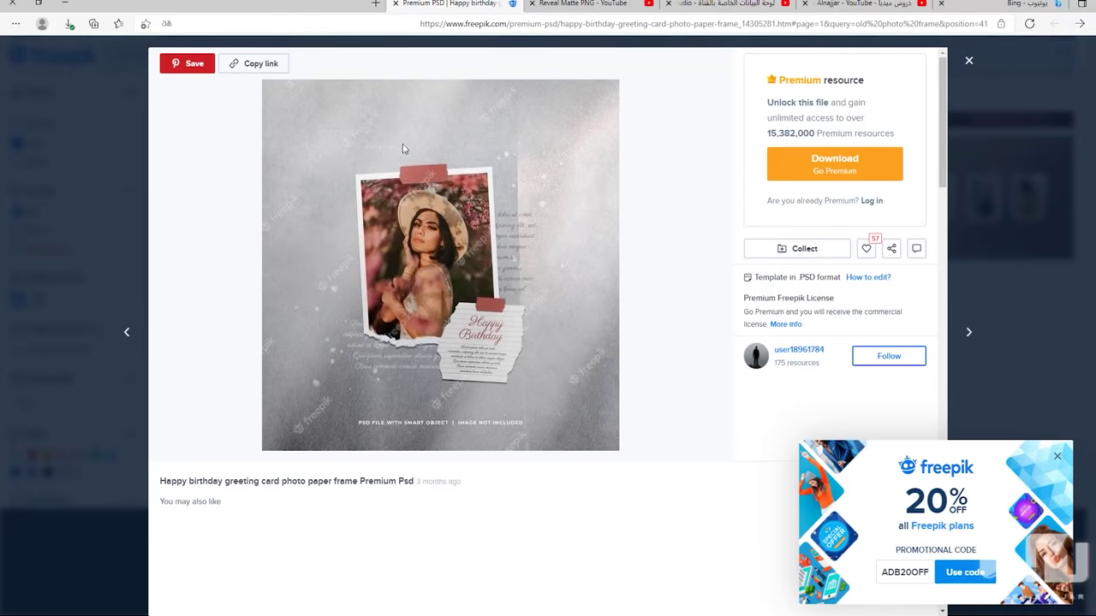
{"action": "left_click", "coordinate": [968, 60]}
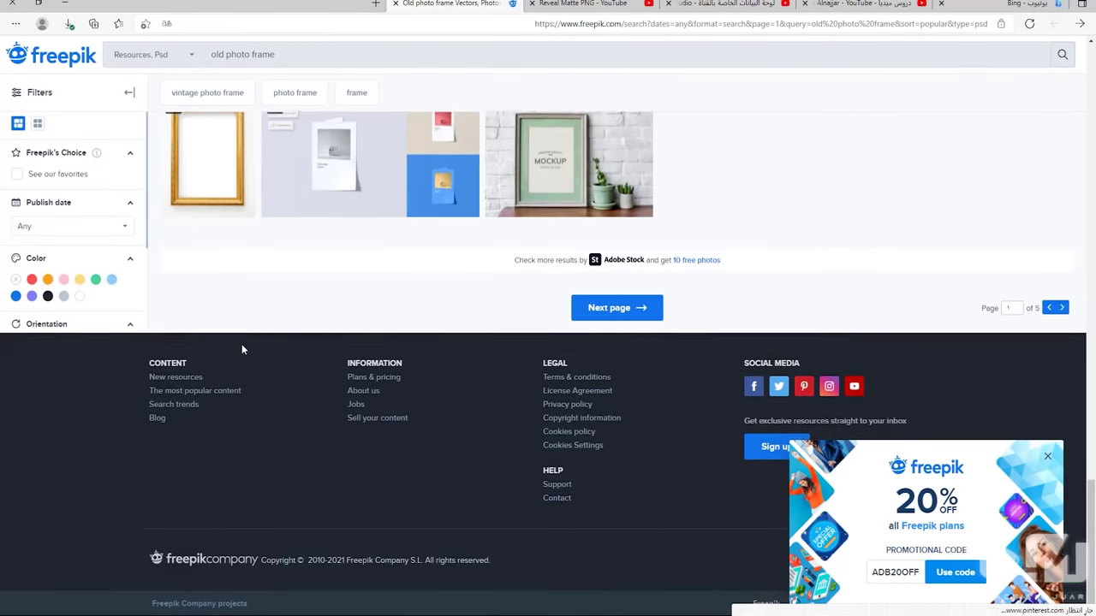
{"action": "scroll", "coordinate": [245, 342], "scroll_direction": "up", "scroll_amount": 5}
{"action": "left_click", "coordinate": [18, 251]}
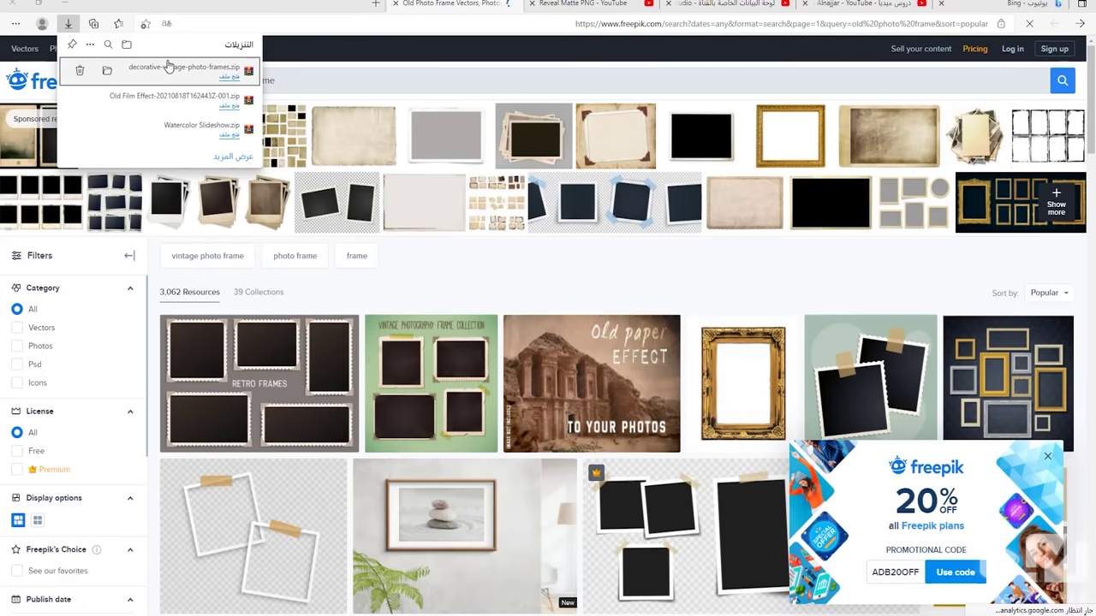
Open decorative-vintage-photo-frames.zip in WinRAR, preview its JPG, and open the EPS in Illustrator
{"action": "left_click", "coordinate": [169, 73]}
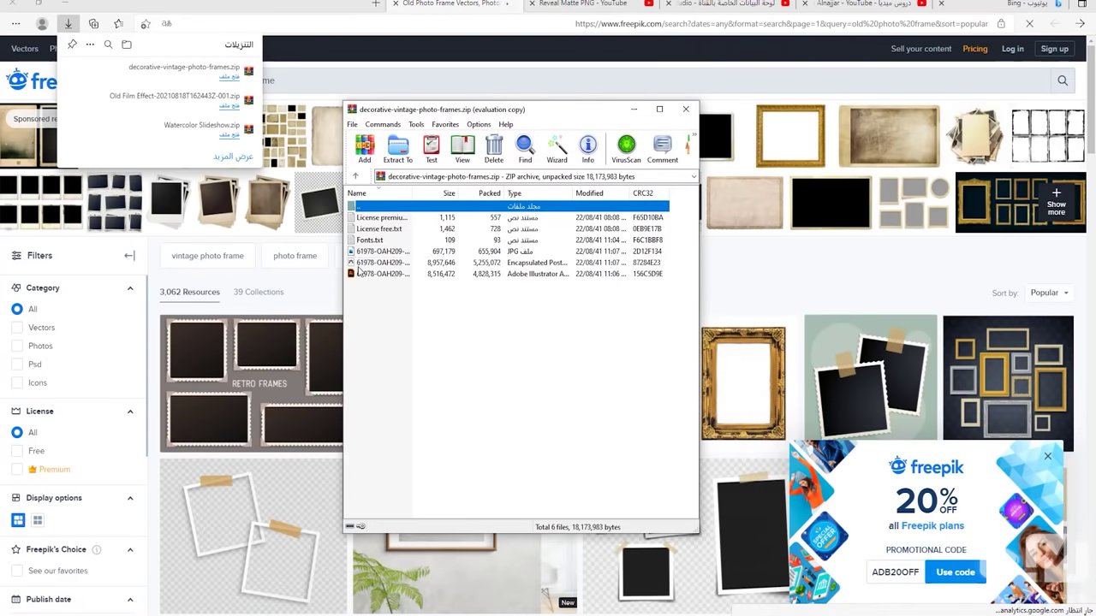
{"action": "double_click", "coordinate": [377, 250]}
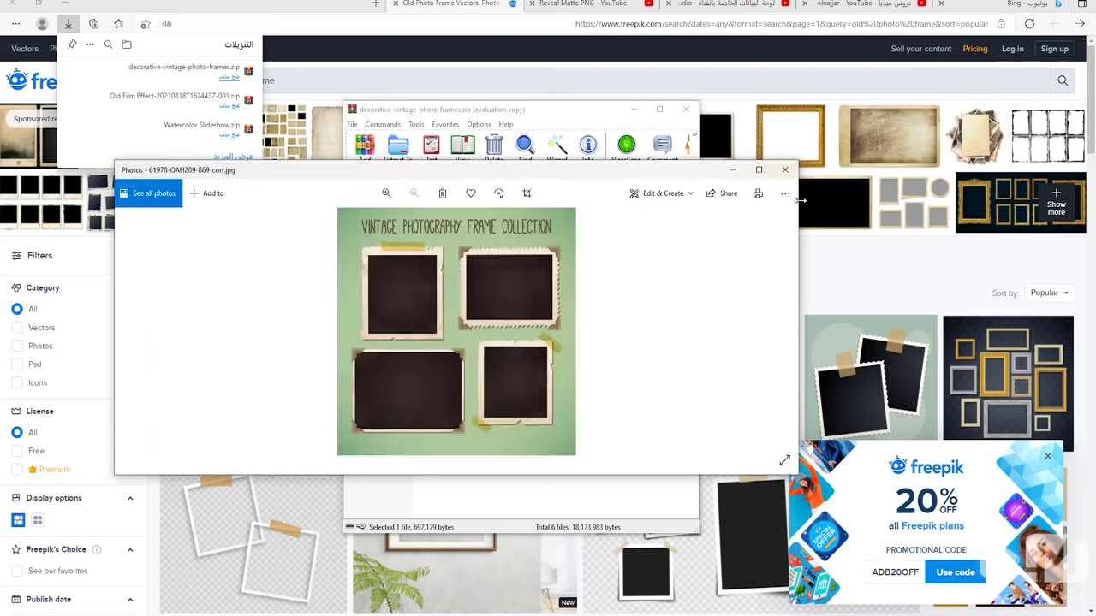
{"action": "left_click", "coordinate": [785, 175]}
{"action": "double_click", "coordinate": [372, 260]}
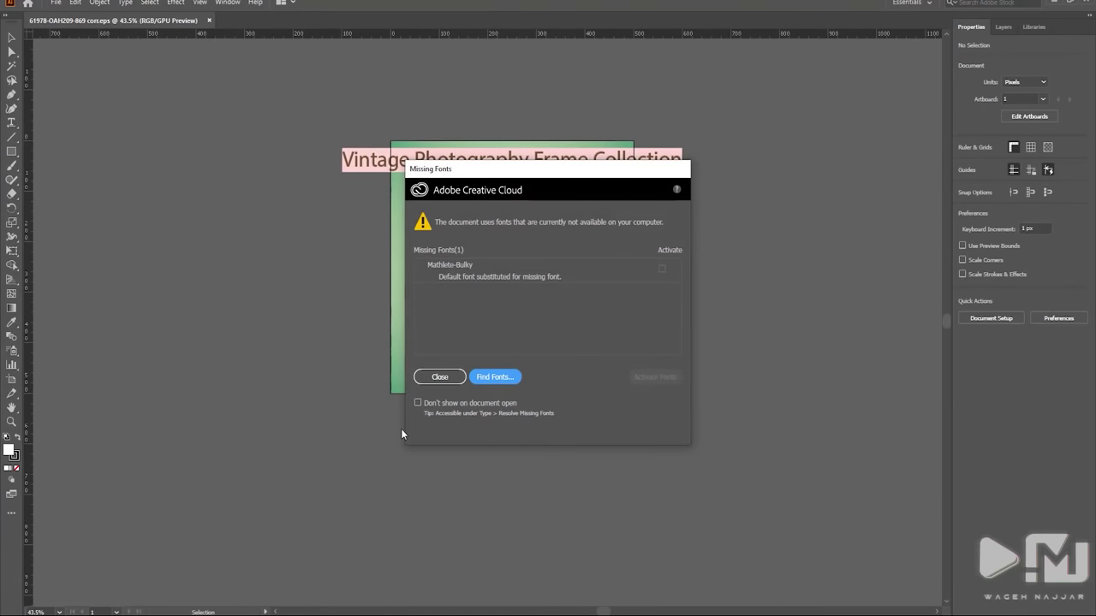
Dismiss the missing-fonts warning and delete the Vintage Photography Frame Collection title
{"action": "left_click", "coordinate": [440, 376]}
{"action": "scroll", "coordinate": [472, 193], "scroll_direction": "up", "scroll_amount": 1}
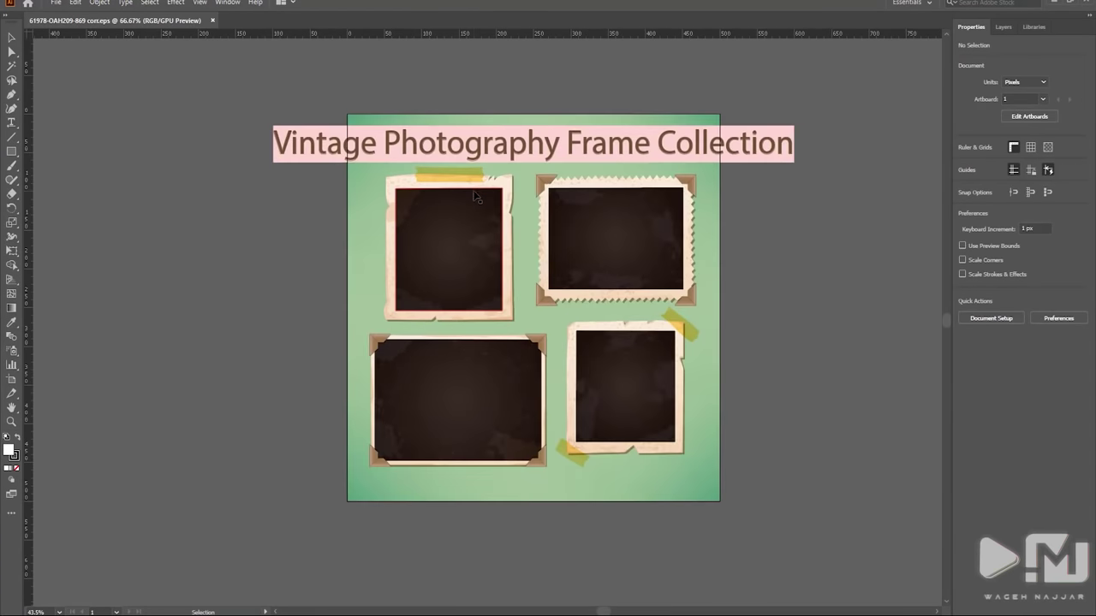
{"action": "left_click", "coordinate": [480, 150]}
{"action": "key", "text": "Delete"}
Ungroup the group holding the four photo frames
{"action": "left_click", "coordinate": [478, 196]}
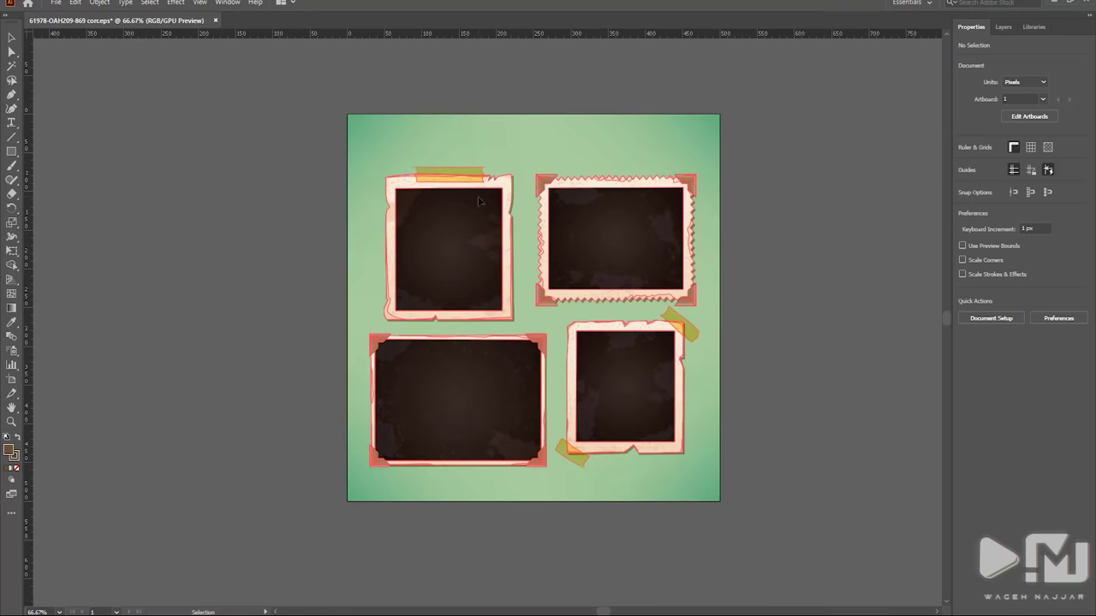
{"action": "right_click", "coordinate": [457, 211]}
{"action": "left_click", "coordinate": [416, 495]}
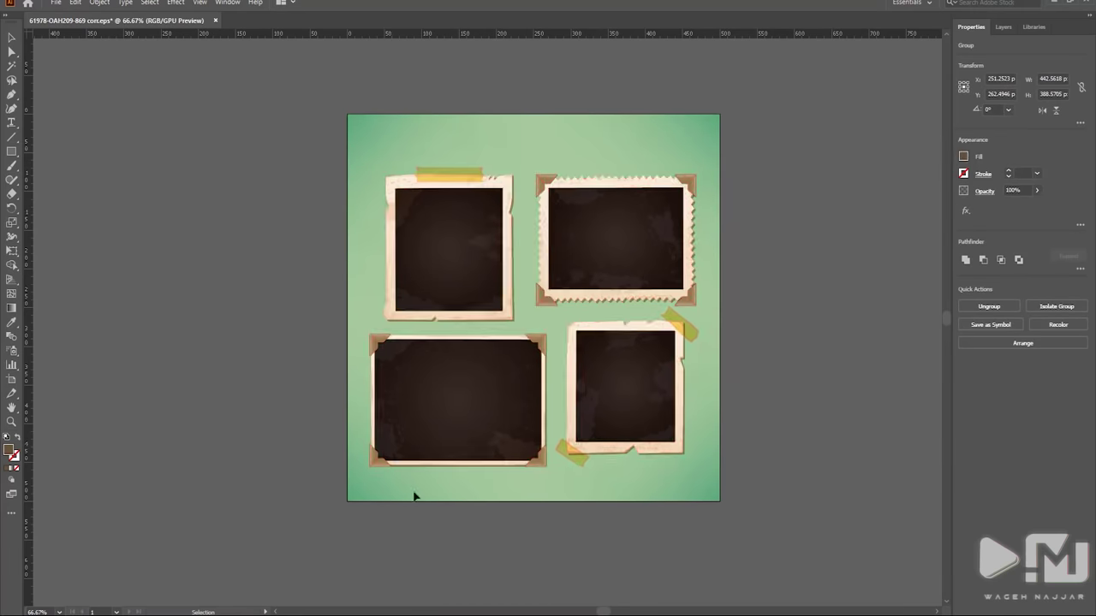
{"action": "left_click", "coordinate": [417, 418]}
{"action": "right_click", "coordinate": [417, 418]}
{"action": "left_click", "coordinate": [480, 308]}
Clear the selection and start a new Illustrator document
{"action": "left_click", "coordinate": [380, 320]}
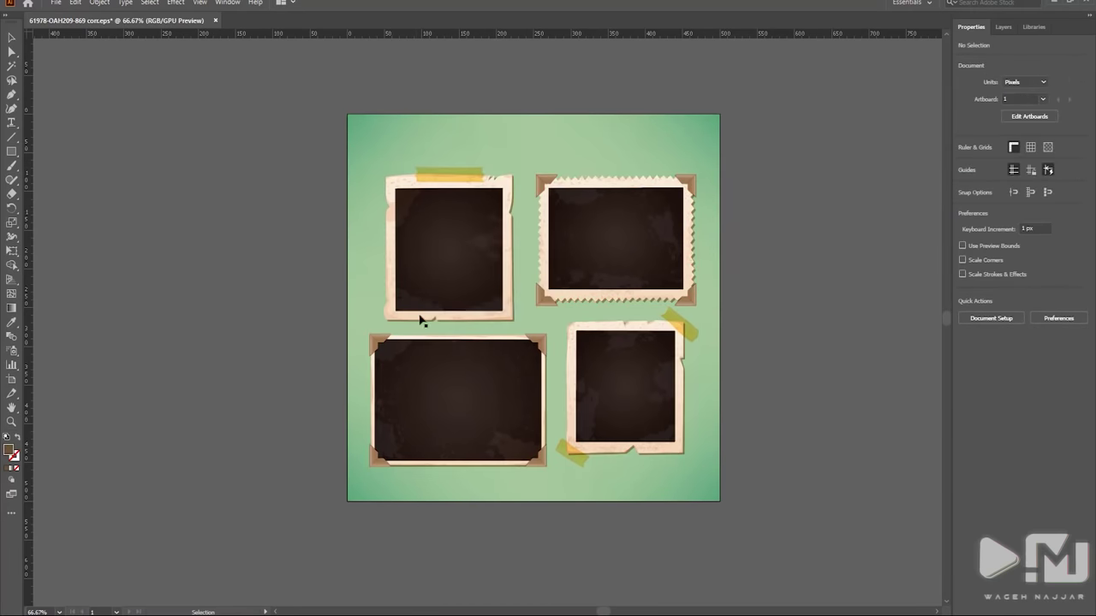
{"action": "left_click", "coordinate": [399, 305]}
{"action": "left_click", "coordinate": [176, 166]}
{"action": "left_click", "coordinate": [55, 2]}
{"action": "left_click", "coordinate": [55, 16]}
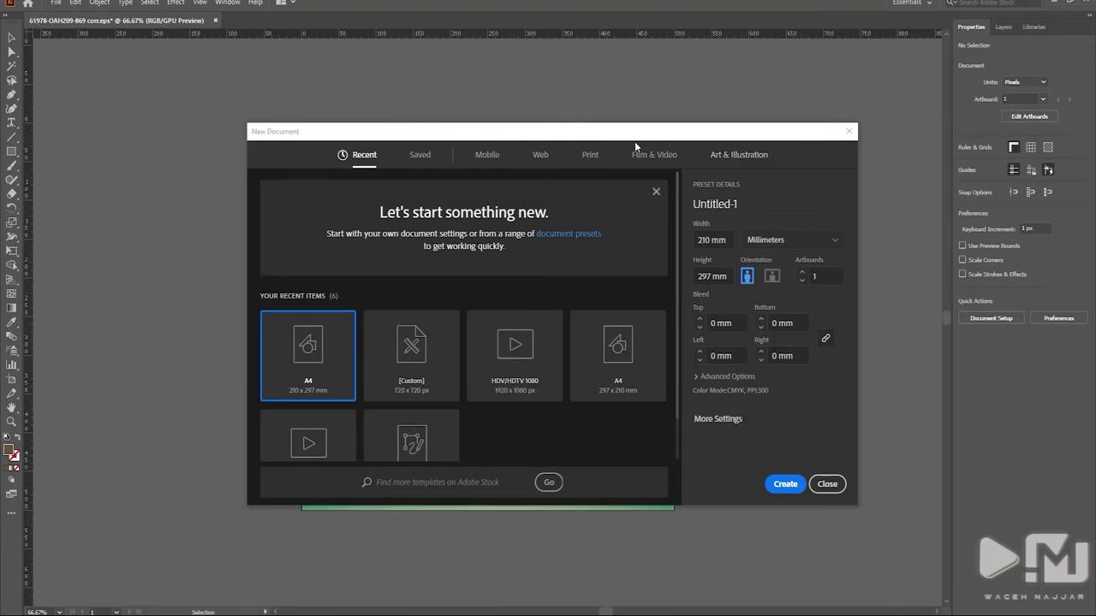
Create an HDV 1080 Film & Video document and shrink its artboard
{"action": "left_click", "coordinate": [651, 154]}
{"action": "double_click", "coordinate": [389, 256]}
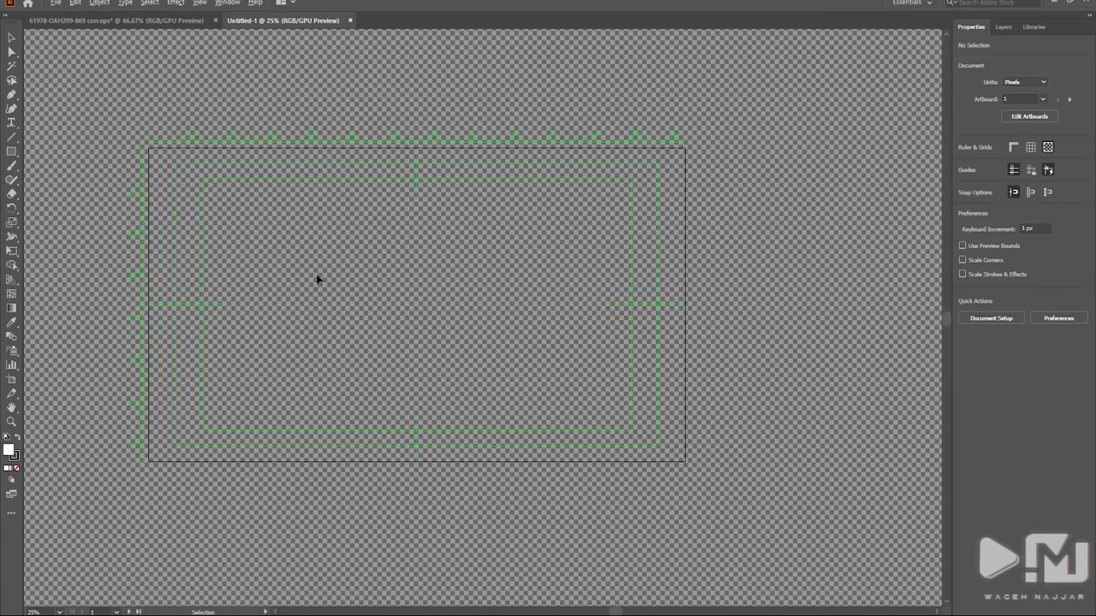
{"action": "left_click", "coordinate": [11, 379]}
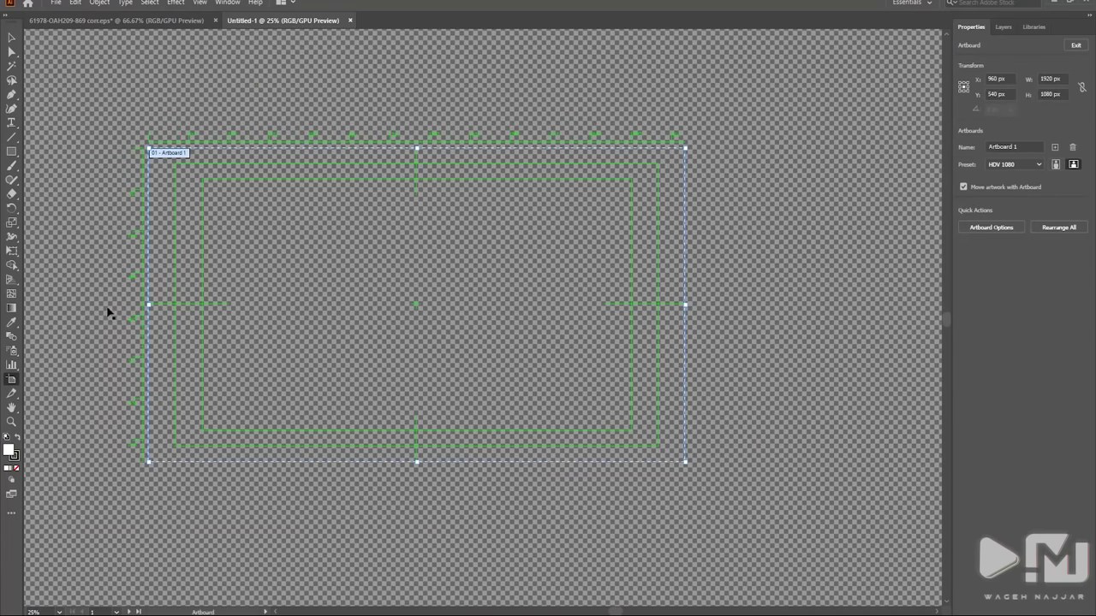
{"action": "left_click_drag", "start_coordinate": [148, 304], "coordinate": [347, 304]}
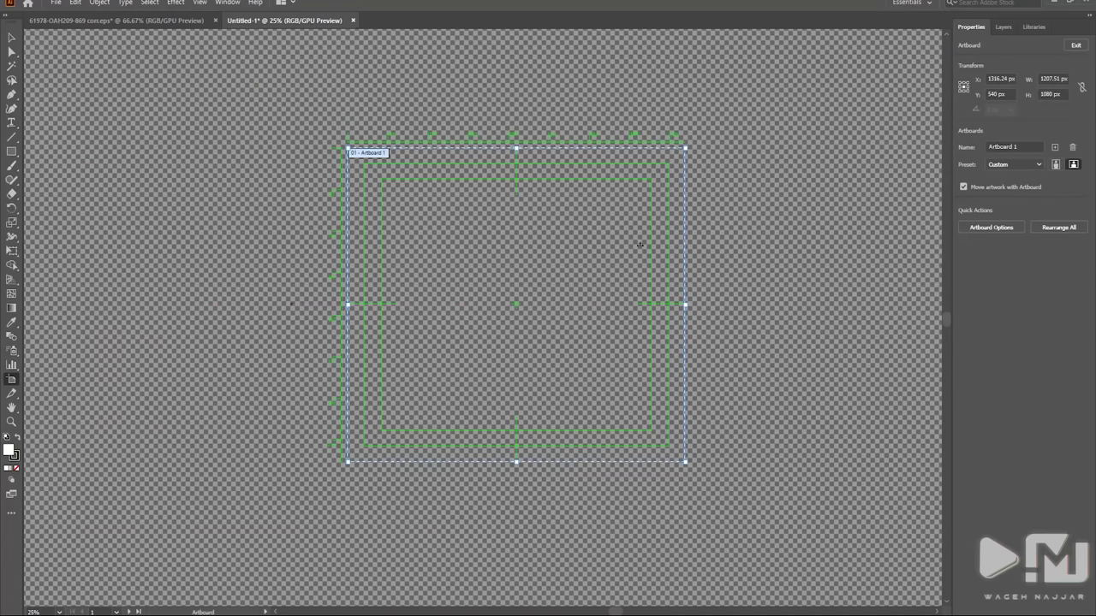
{"action": "left_click_drag", "start_coordinate": [686, 150], "coordinate": [637, 223]}
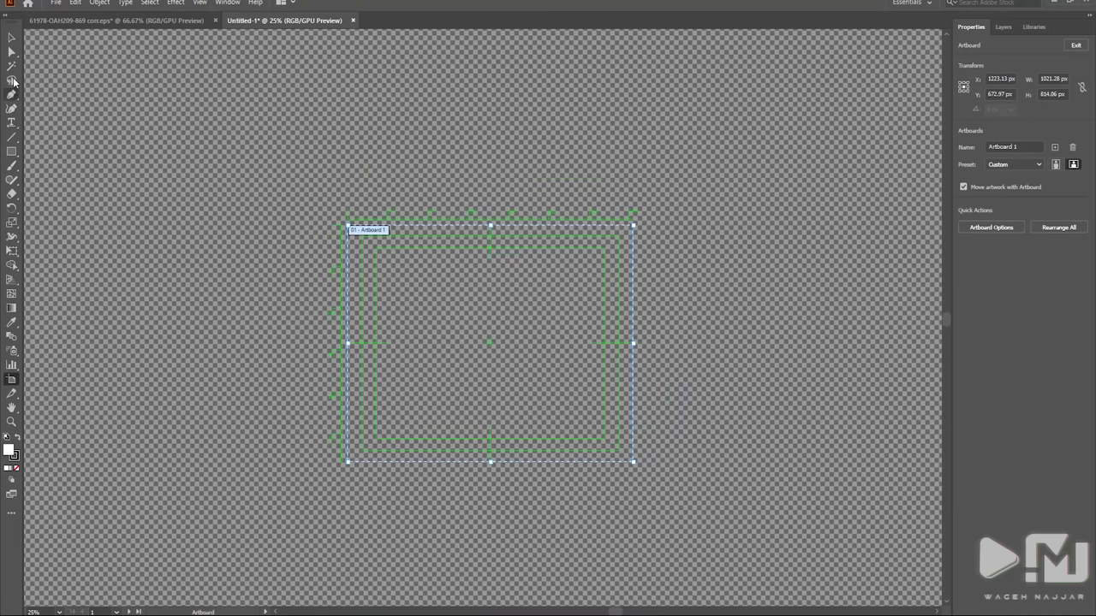
{"action": "key", "text": "v"}
Copy the bottom-left photo frame to the centre of Untitled-1, then minimise Illustrator
{"action": "key", "text": "ctrl+Tab"}
{"action": "left_click_drag", "start_coordinate": [392, 386], "coordinate": [460, 273]}
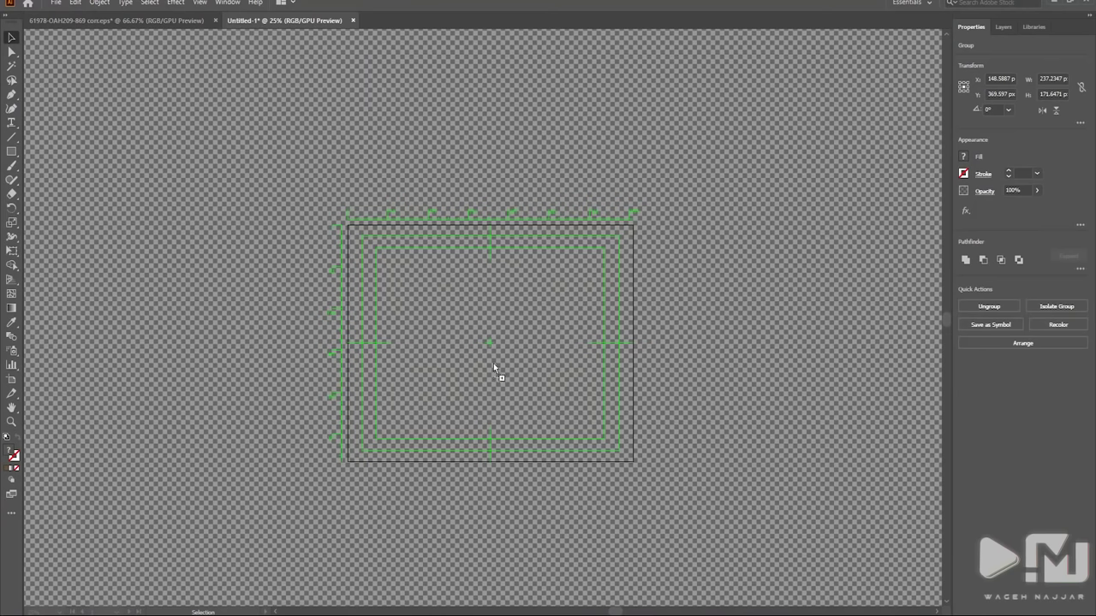
{"action": "mouse_move", "coordinate": [493, 366]}
{"action": "left_mouse_down"}
{"action": "mouse_move", "coordinate": [481, 355]}
{"action": "mouse_move", "coordinate": [590, 418]}
{"action": "left_mouse_up"}
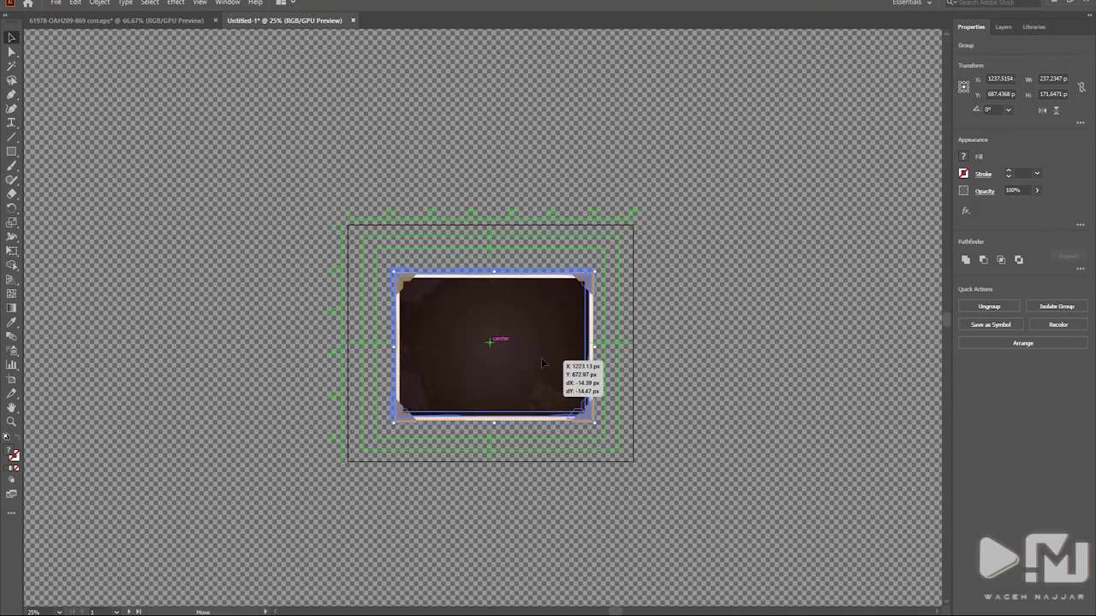
{"action": "left_click", "coordinate": [1054, 3]}
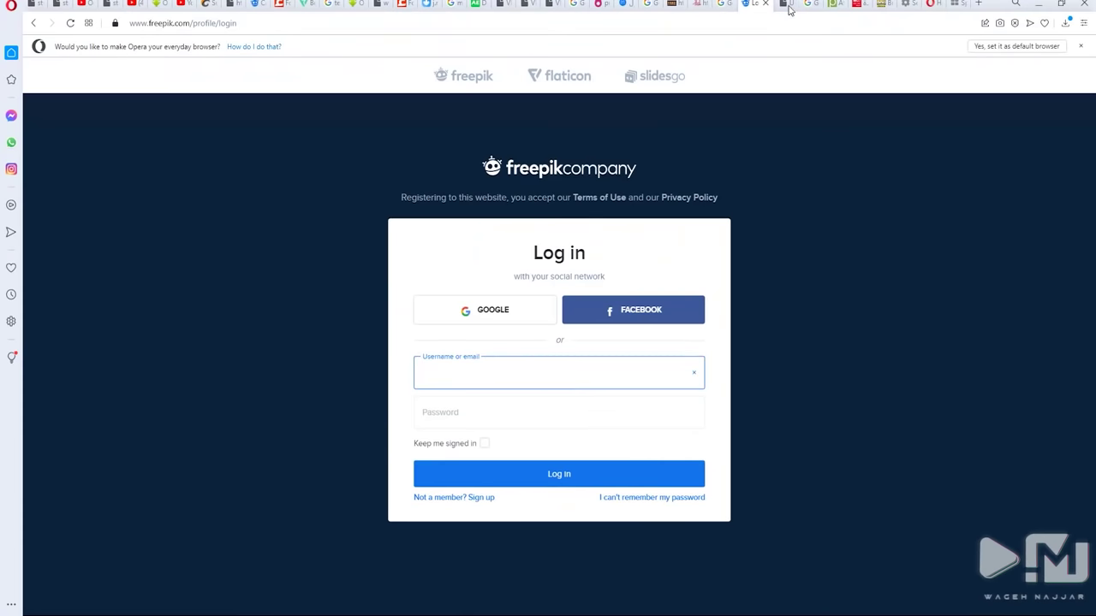
Run a Google Images search for the Arabic background-photo query
{"action": "left_click", "coordinate": [810, 4]}
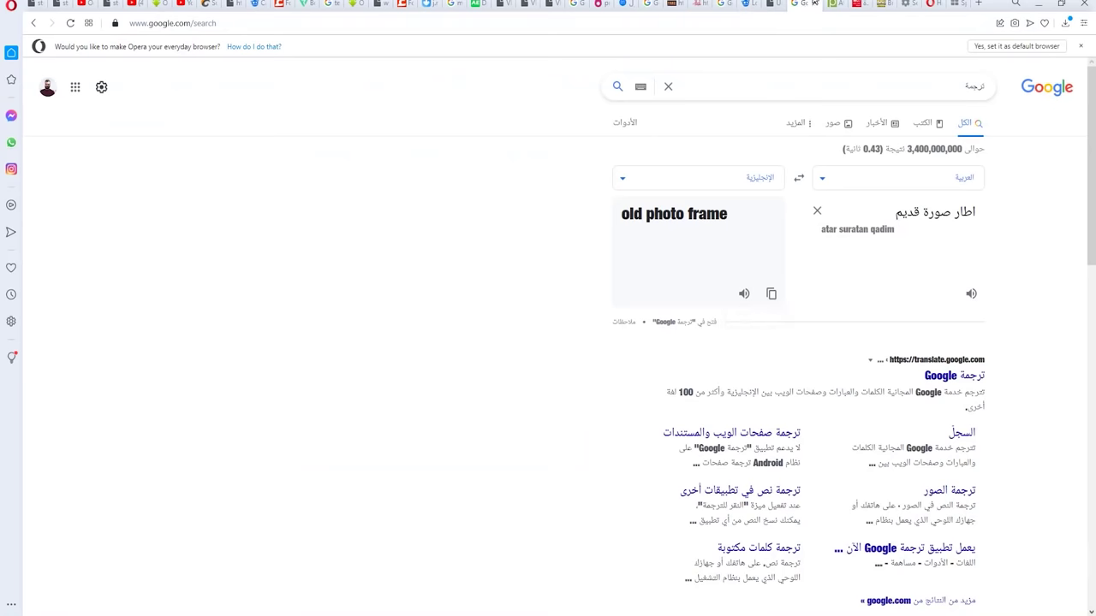
{"action": "left_click", "coordinate": [807, 30]}
{"action": "type", "text": "ص"}
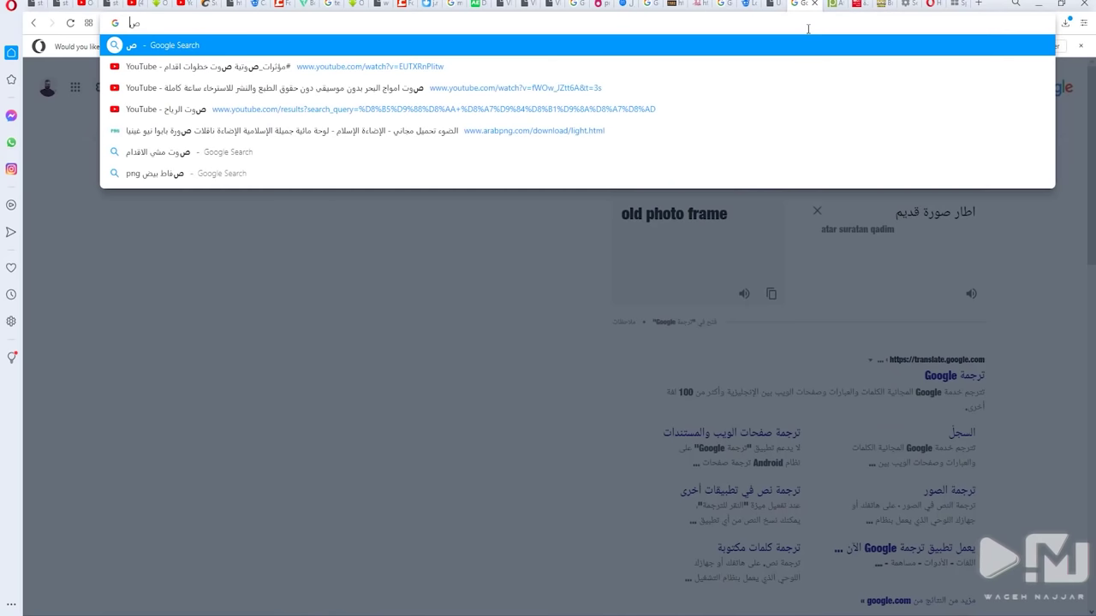
{"action": "type", "text": "ورة ناص"}
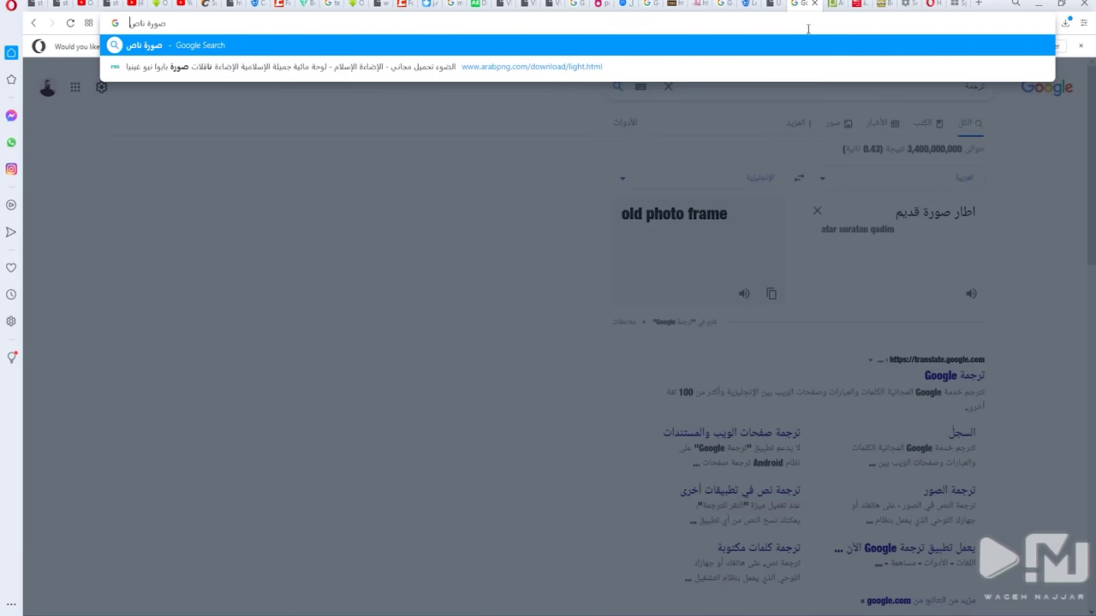
{"action": "type", "text": "ر خلفي"}
{"action": "type", "text": "ة"}
{"action": "key", "text": "Return"}
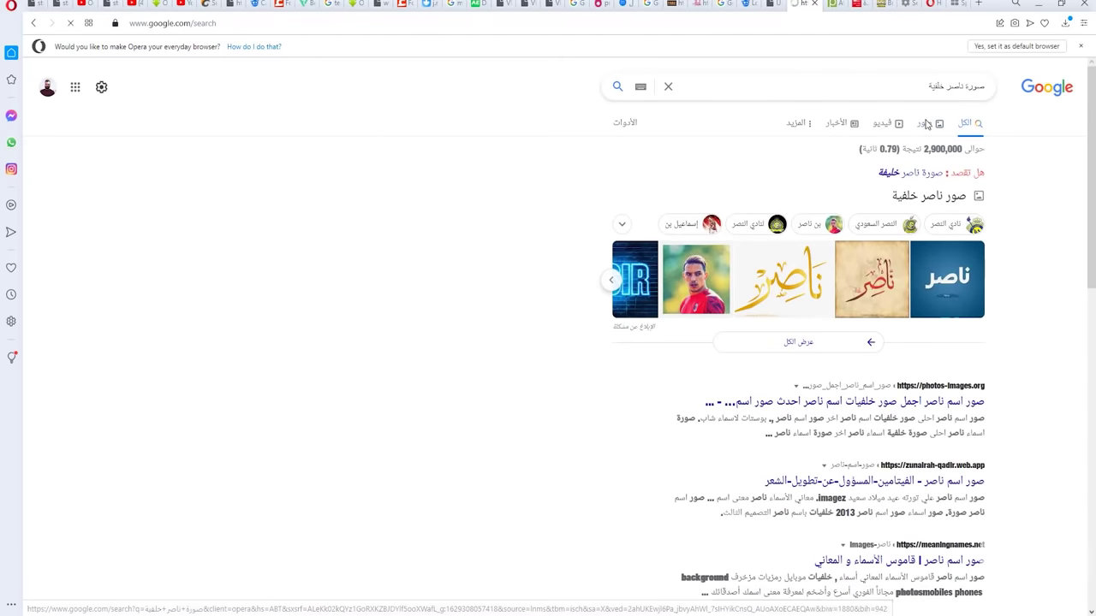
{"action": "left_click", "coordinate": [924, 125]}
{"action": "left_click", "coordinate": [900, 84]}
{"action": "type", "text": "باريس"}
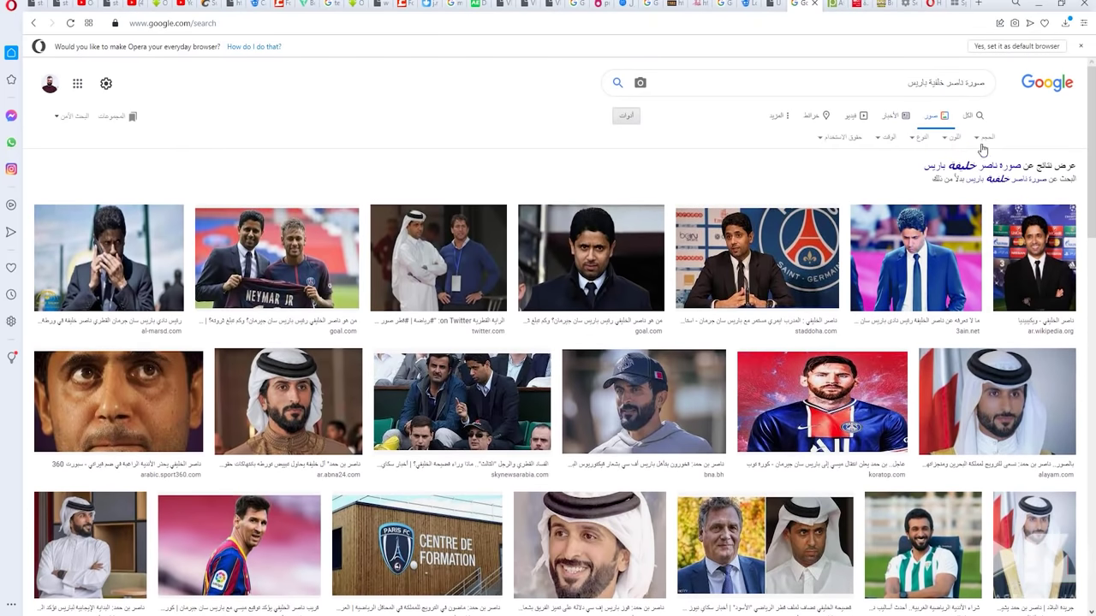
Filter to Large images and save the twitter.com photo of two men to the project folder
{"action": "left_click", "coordinate": [983, 131]}
{"action": "left_click", "coordinate": [976, 179]}
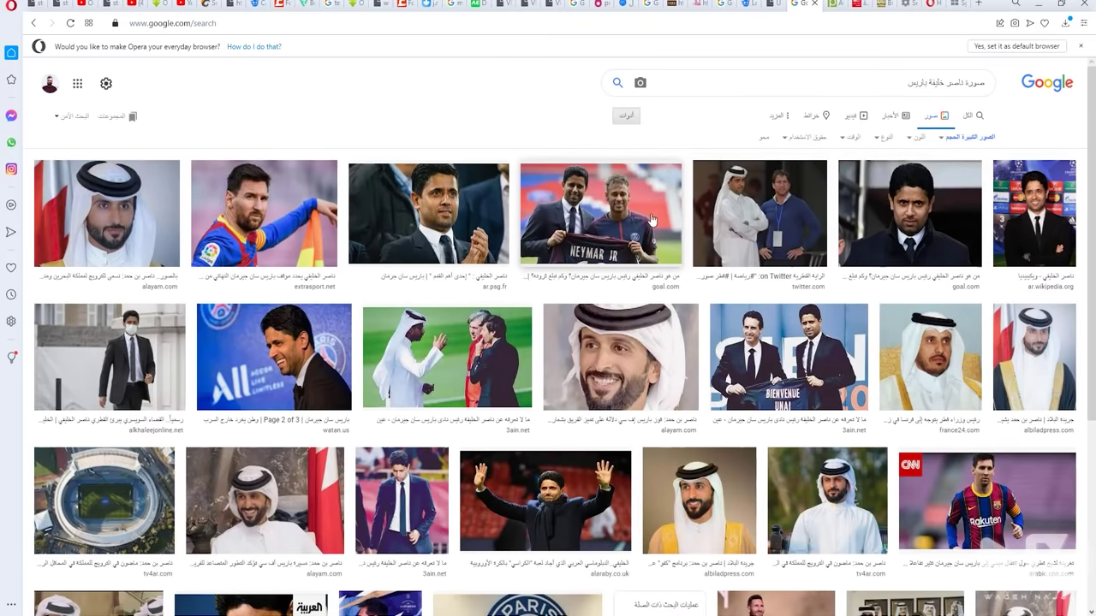
{"action": "left_click", "coordinate": [759, 214]}
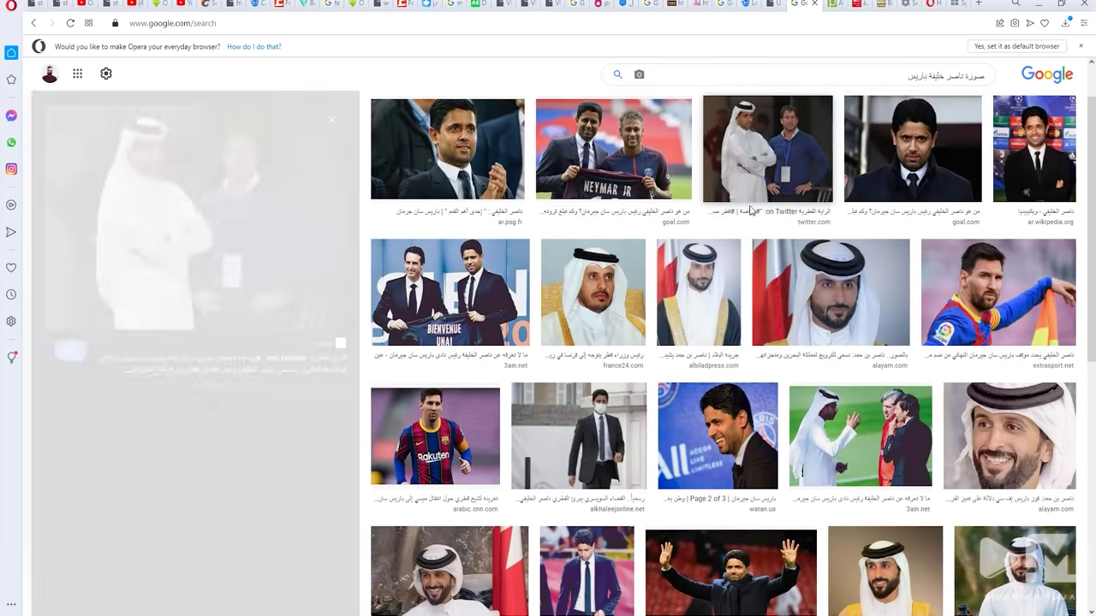
{"action": "right_click", "coordinate": [199, 223]}
{"action": "left_click", "coordinate": [248, 354]}
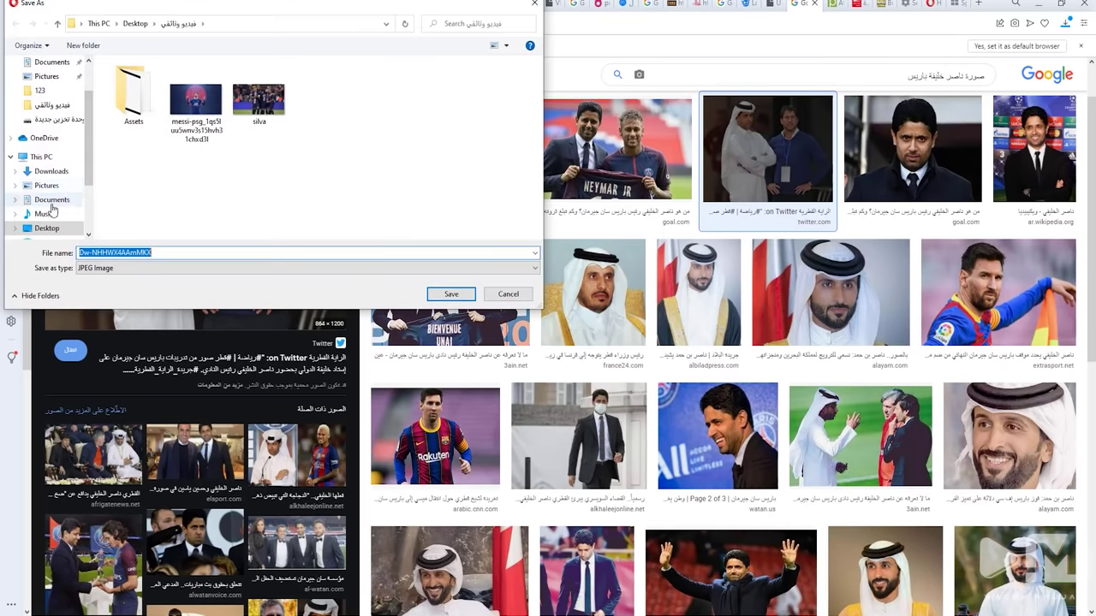
{"action": "left_click", "coordinate": [451, 293]}
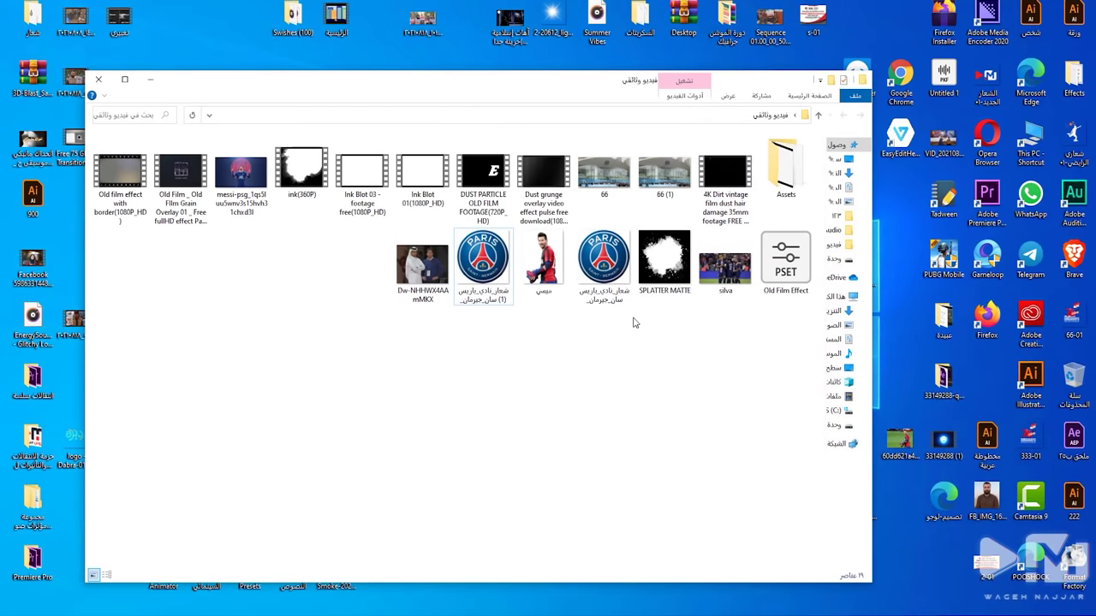
Place the saved JPEG from Explorer onto the Illustrator frame artboard
{"action": "mouse_move", "coordinate": [421, 265]}
{"action": "left_mouse_down"}
{"action": "mouse_move", "coordinate": [837, 609]}
{"action": "mouse_move", "coordinate": [819, 613]}
{"action": "left_mouse_up"}
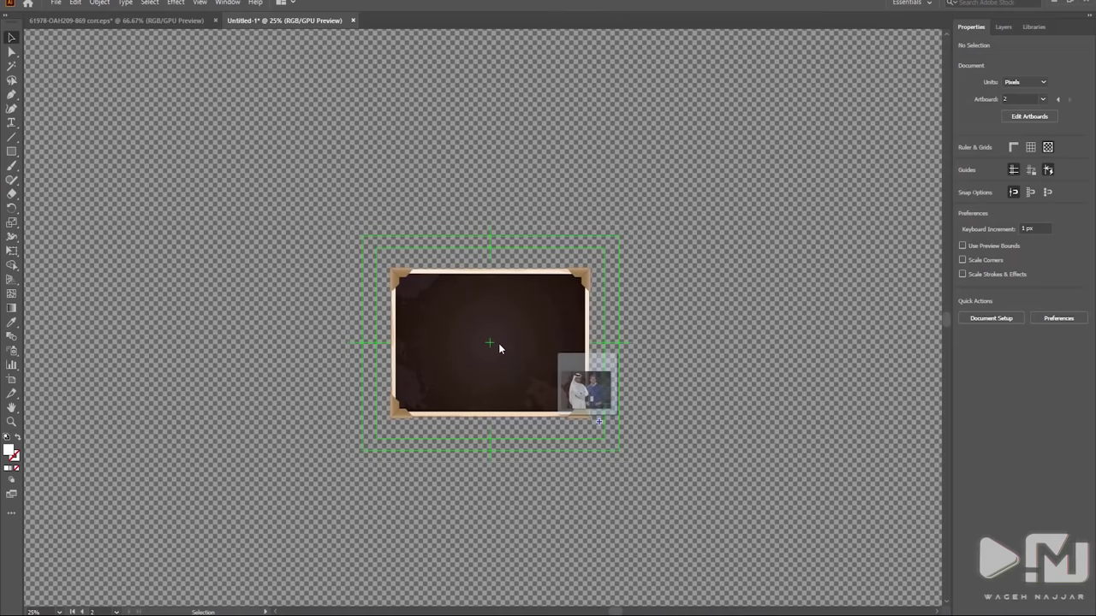
{"action": "left_click_drag", "start_coordinate": [819, 613], "coordinate": [498, 343]}
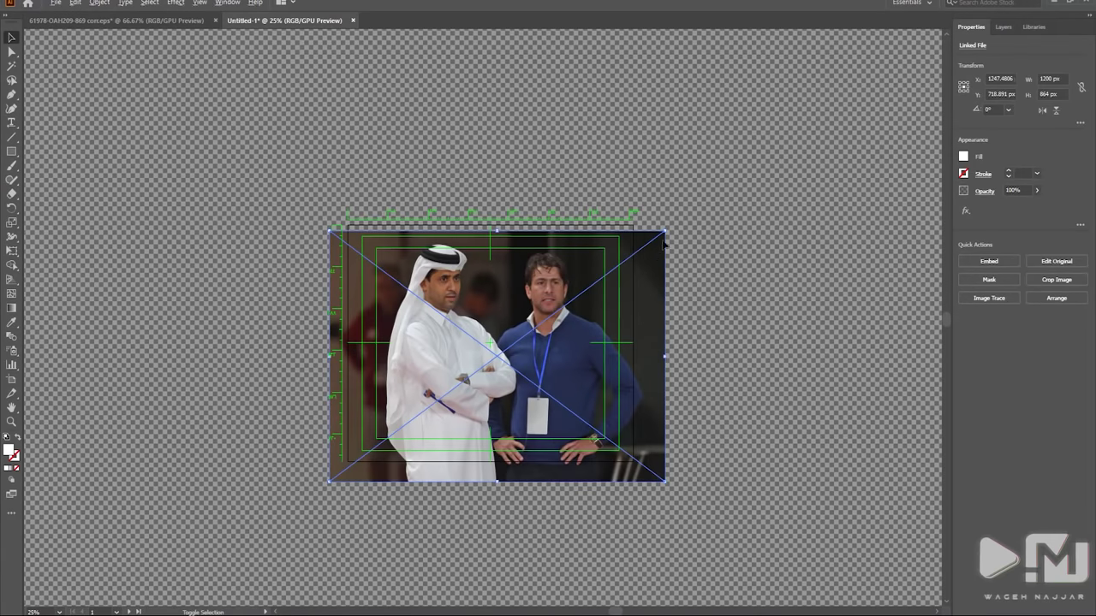
{"action": "left_click", "coordinate": [666, 244]}
Scale the photo down to fit inside the frame and widen the Layers panel
{"action": "mouse_move", "coordinate": [665, 231]}
{"action": "left_mouse_down"}
{"action": "mouse_move", "coordinate": [598, 280]}
{"action": "mouse_move", "coordinate": [585, 273]}
{"action": "left_mouse_up"}
{"action": "left_click_drag", "start_coordinate": [586, 414], "coordinate": [580, 425]}
{"action": "left_click", "coordinate": [1003, 27]}
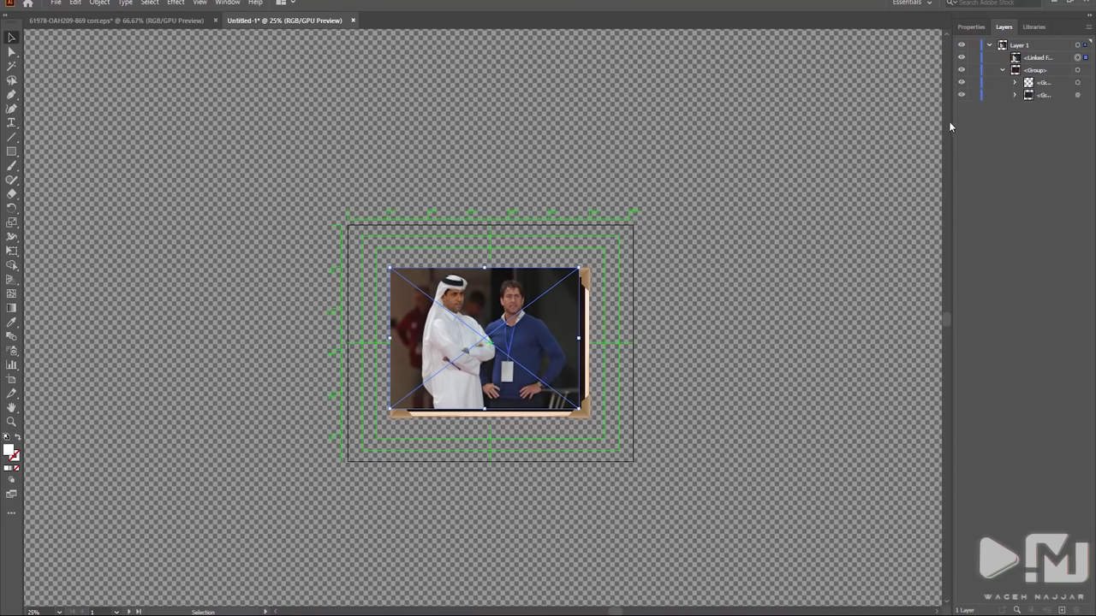
{"action": "left_click_drag", "start_coordinate": [949, 126], "coordinate": [669, 126]}
Move the Linked File above the frame backing and make a clipping mask
{"action": "left_click", "coordinate": [731, 95]}
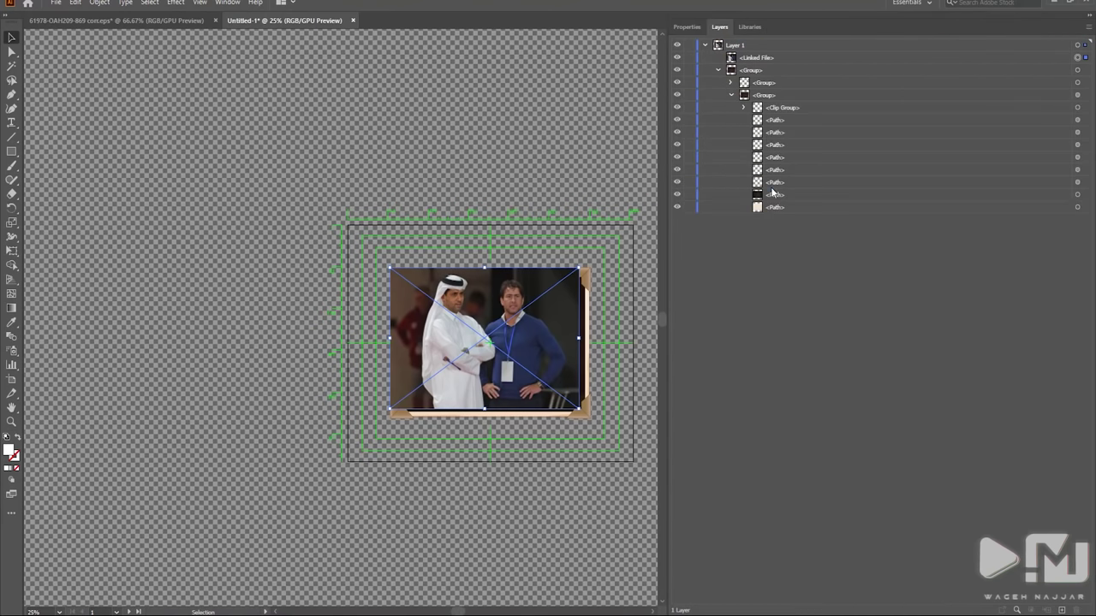
{"action": "left_click", "coordinate": [743, 57]}
{"action": "left_click_drag", "start_coordinate": [779, 206], "coordinate": [779, 201]}
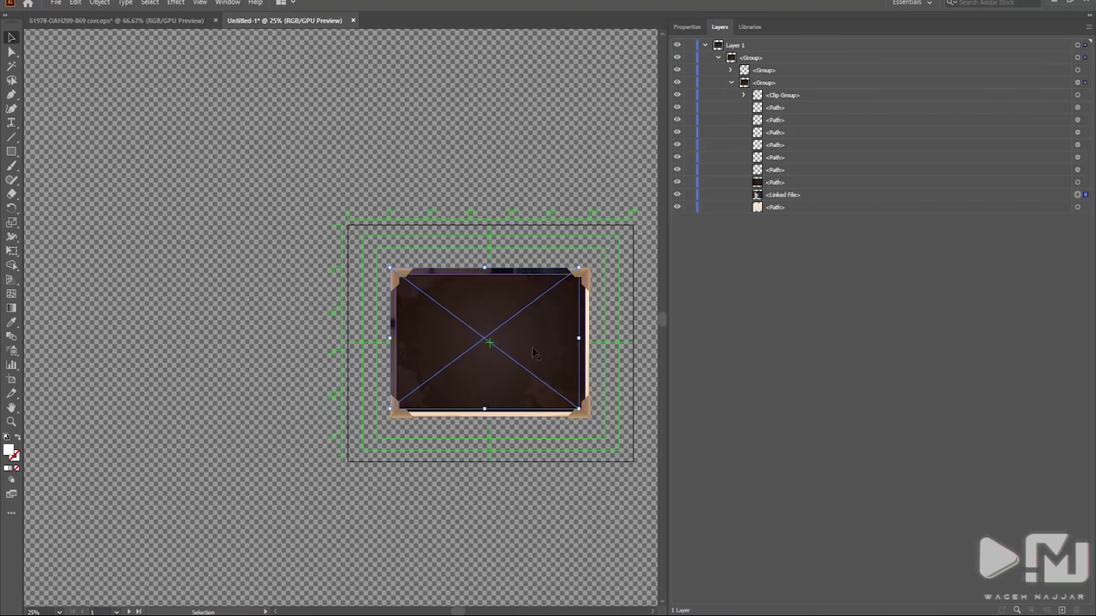
{"action": "right_click", "coordinate": [453, 335]}
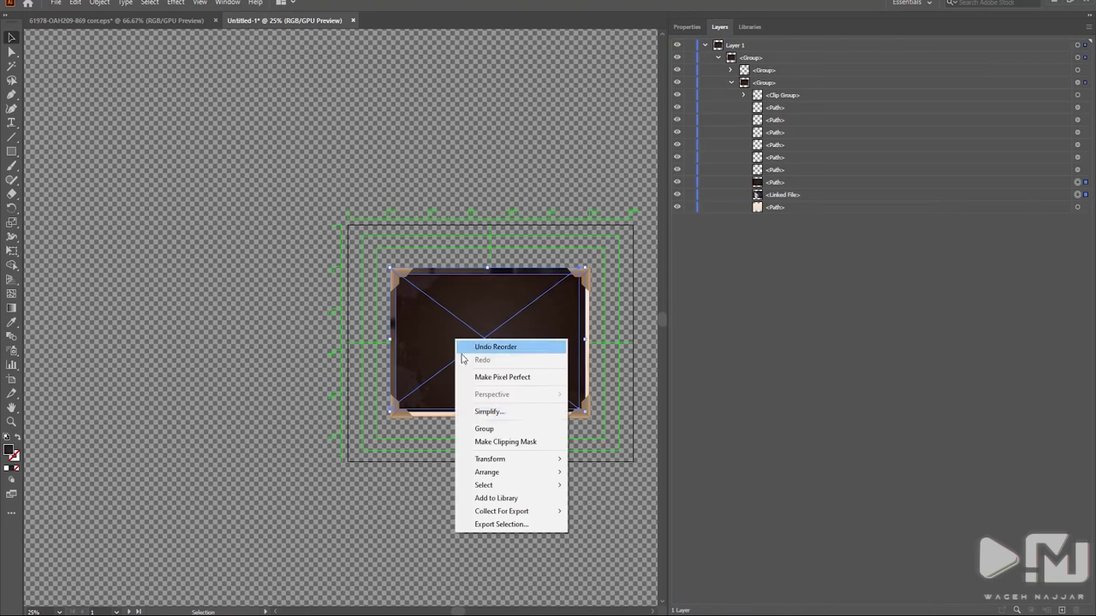
{"action": "left_click", "coordinate": [489, 431]}
Inspect the clipped photo inside the nested frame groups, then select the second artboard
{"action": "scroll", "coordinate": [521, 340], "scroll_direction": "up", "scroll_amount": 1}
{"action": "scroll", "coordinate": [521, 340], "scroll_direction": "up", "scroll_amount": 1}
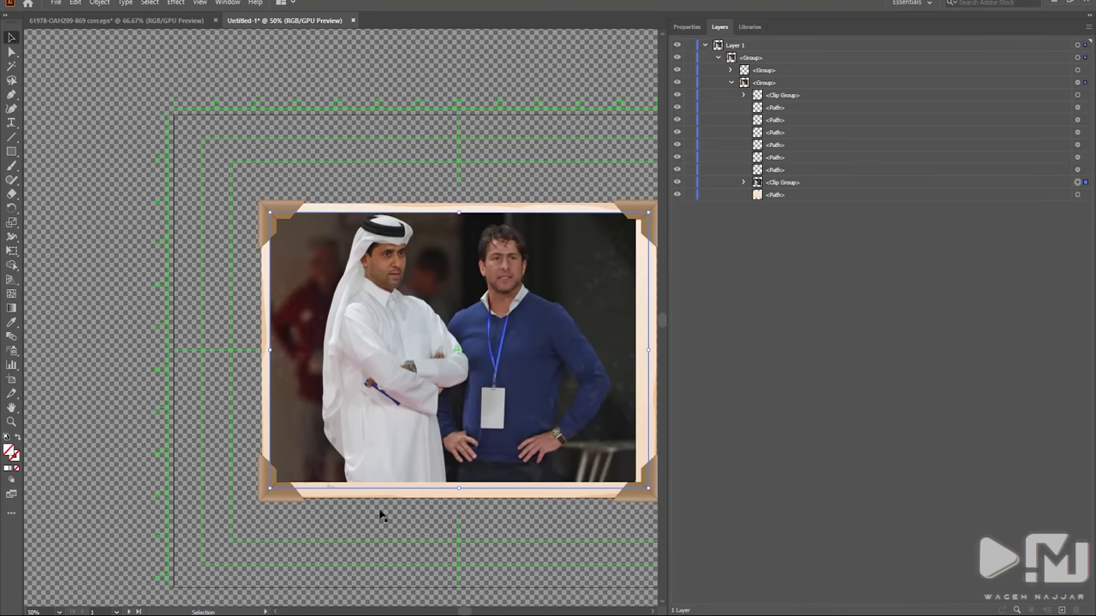
{"action": "scroll", "coordinate": [185, 371], "scroll_direction": "down", "scroll_amount": 1}
{"action": "double_click", "coordinate": [379, 319]}
{"action": "double_click", "coordinate": [381, 323]}
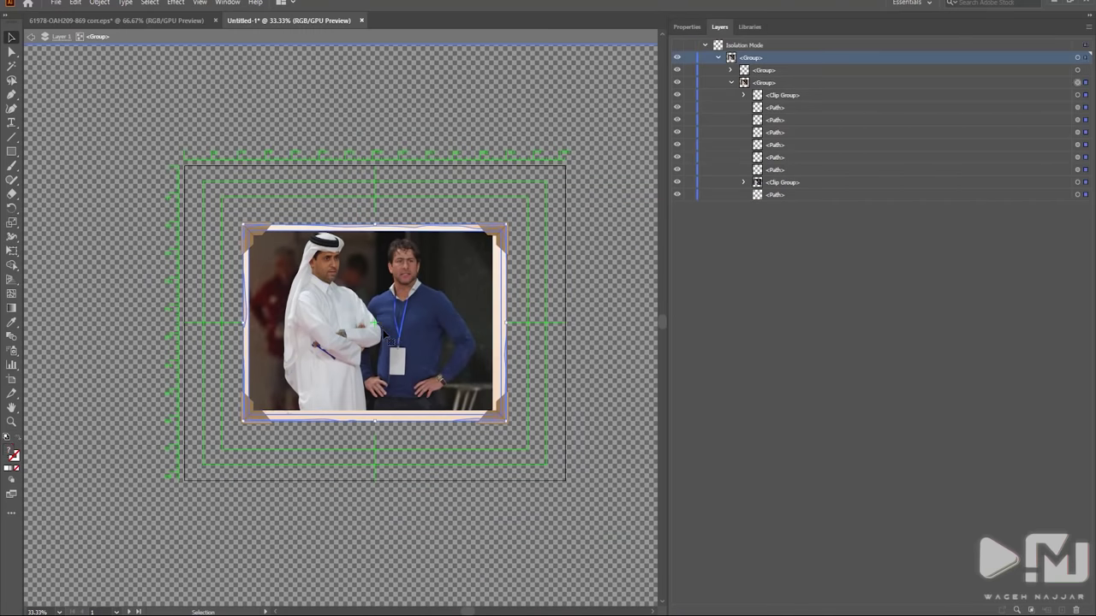
{"action": "double_click", "coordinate": [387, 340]}
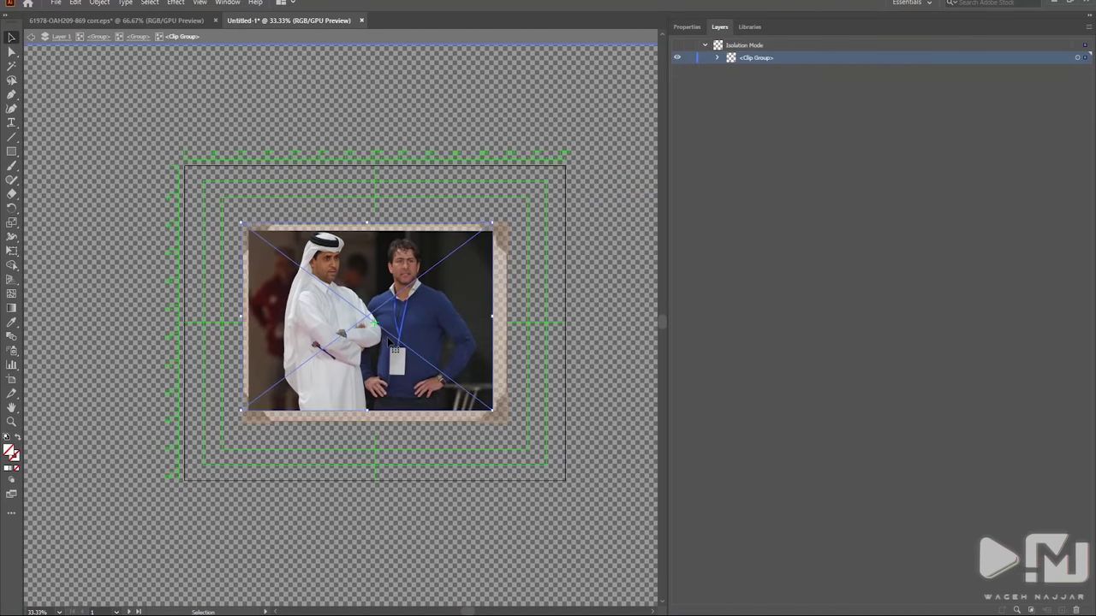
{"action": "double_click", "coordinate": [376, 428]}
{"action": "left_click", "coordinate": [562, 122]}
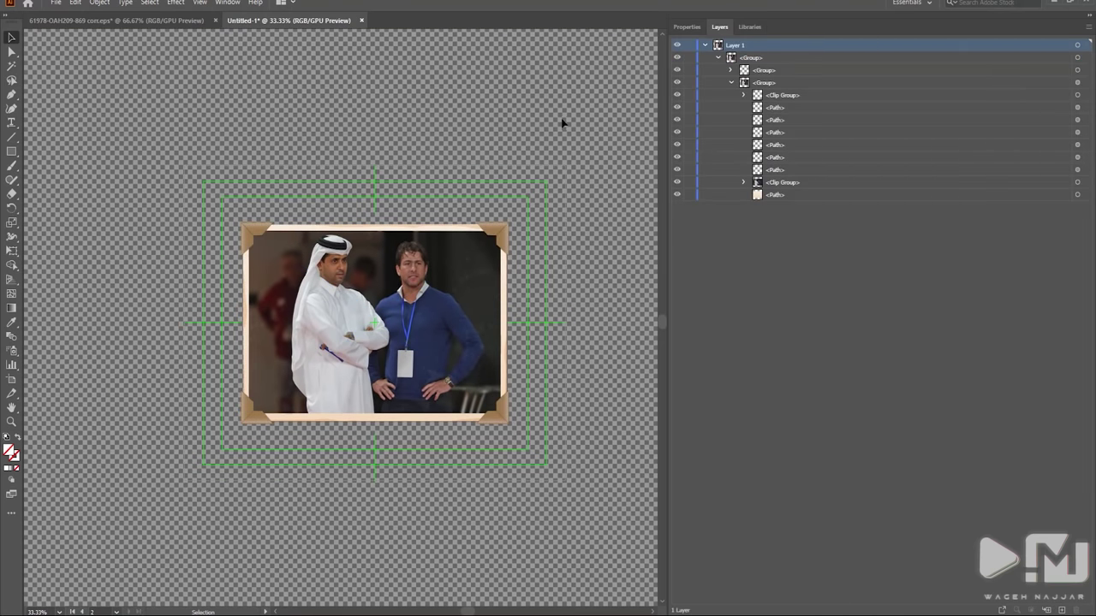
{"action": "left_click", "coordinate": [56, 3]}
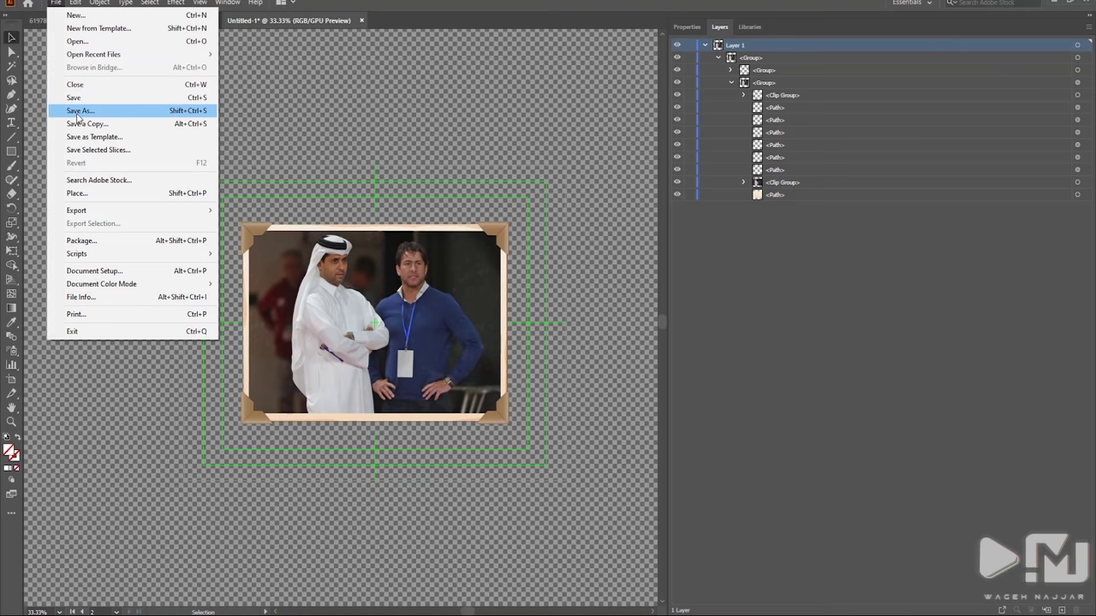
Export the artwork as a PNG named 22 into the documentary folder, accepting the PNG options
{"action": "mouse_move", "coordinate": [129, 210]}
{"action": "left_click", "coordinate": [257, 221]}
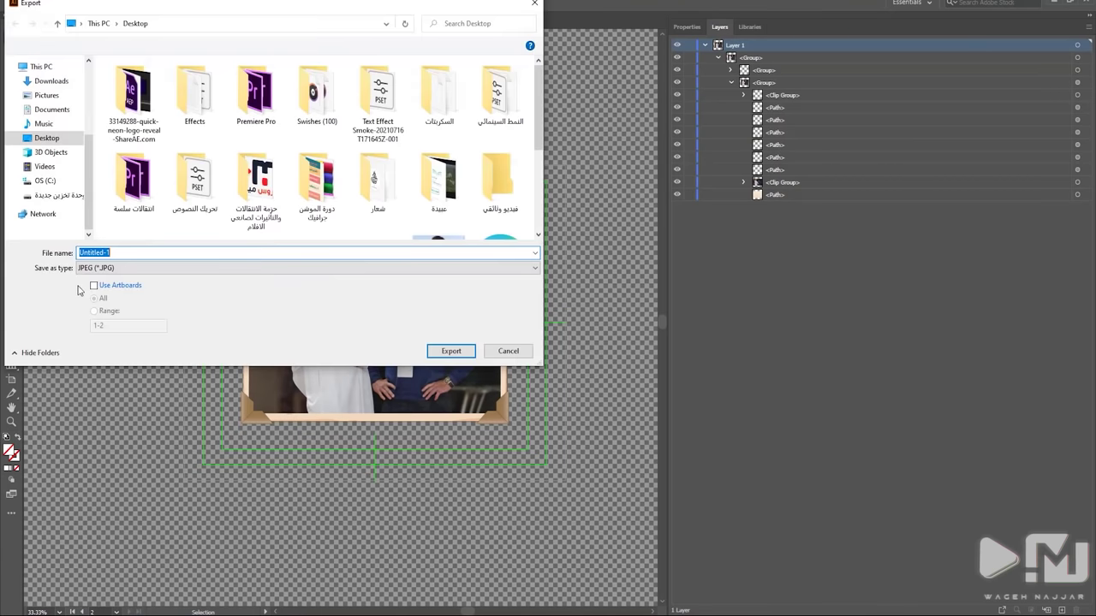
{"action": "left_click", "coordinate": [117, 270]}
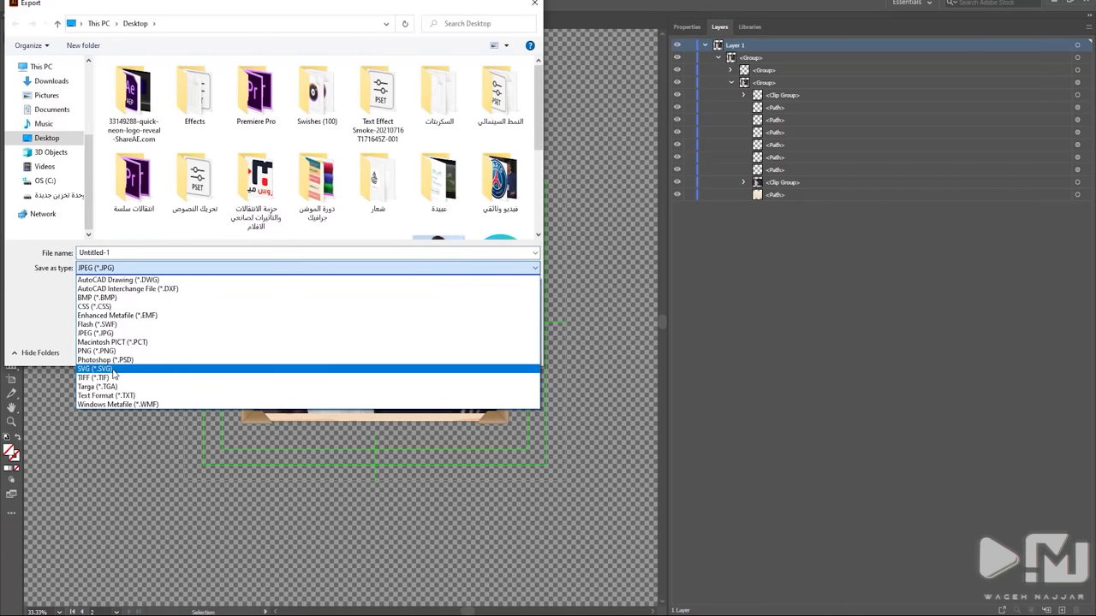
{"action": "left_click", "coordinate": [109, 369]}
{"action": "left_click", "coordinate": [308, 268]}
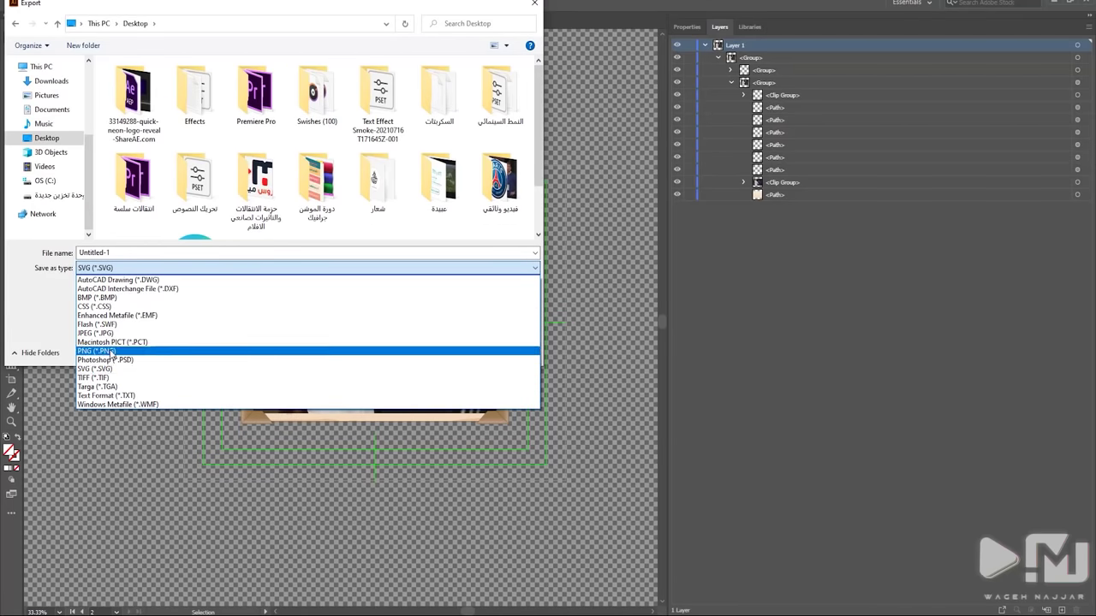
{"action": "left_click", "coordinate": [107, 351]}
{"action": "type", "text": "2"}
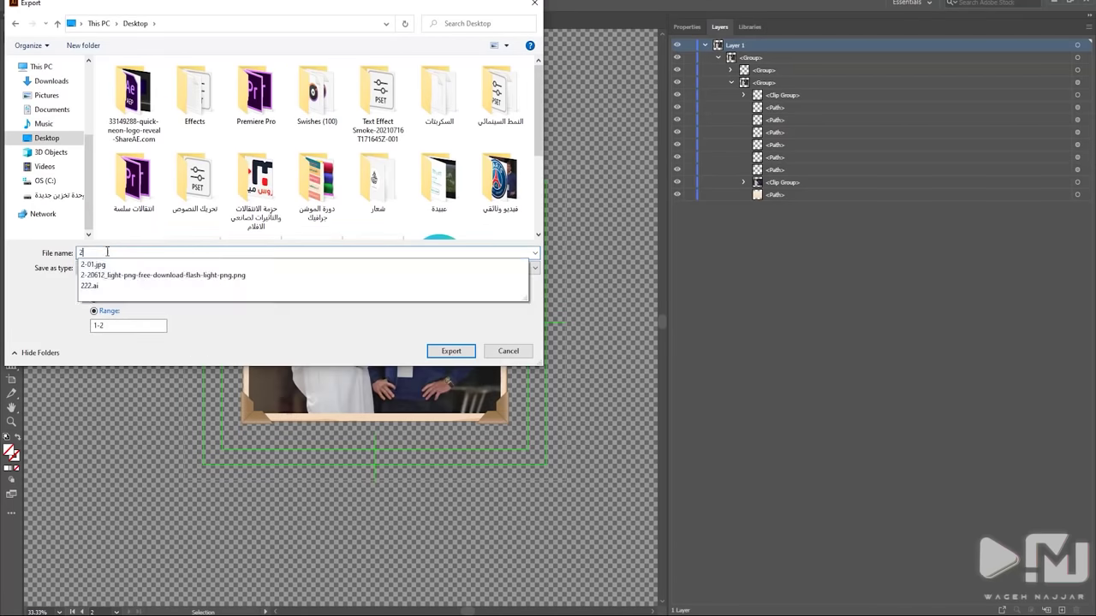
{"action": "type", "text": "2"}
{"action": "double_click", "coordinate": [500, 180]}
{"action": "left_click", "coordinate": [451, 351]}
{"action": "left_click", "coordinate": [548, 490]}
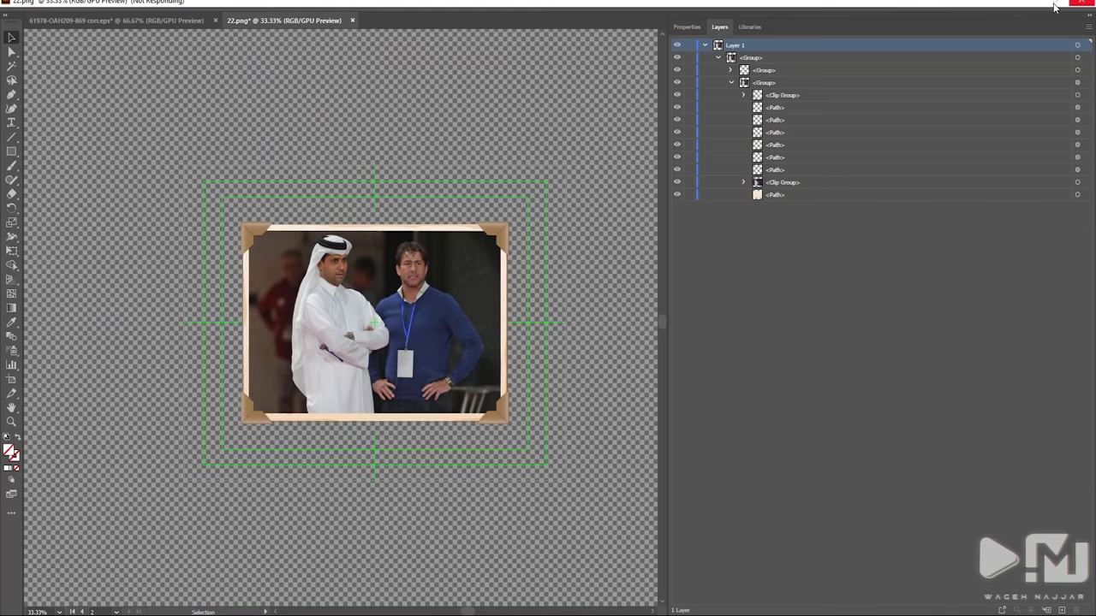
Put 22-01.png on track V4 and scale it to frame size
{"action": "left_click", "coordinate": [1032, 6]}
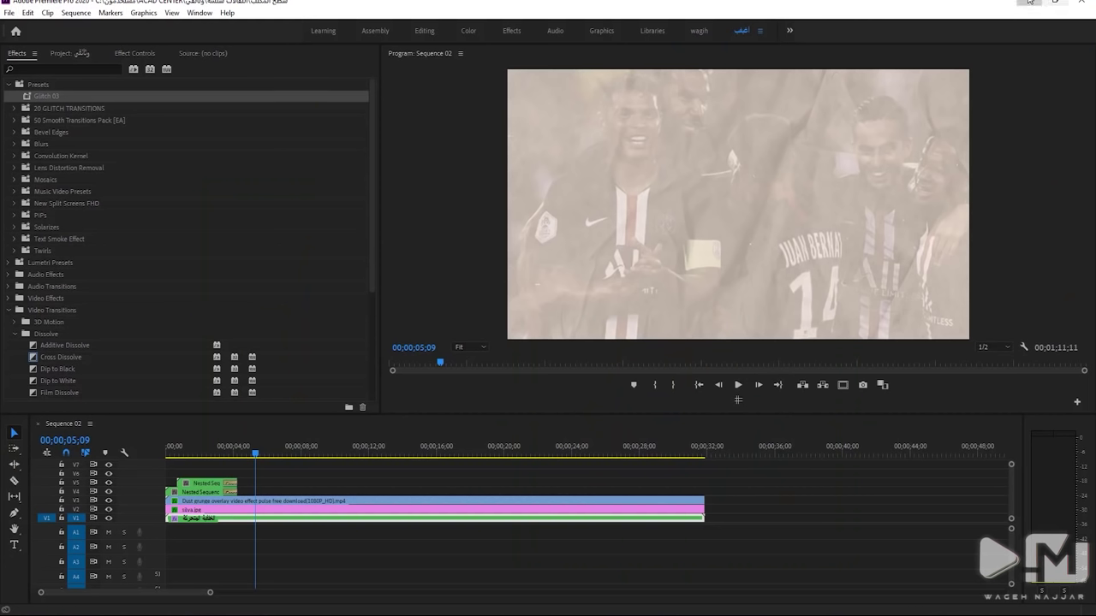
{"action": "left_click", "coordinate": [1028, 1]}
{"action": "mouse_move", "coordinate": [664, 167]}
{"action": "left_mouse_down"}
{"action": "mouse_move", "coordinate": [792, 612]}
{"action": "mouse_move", "coordinate": [247, 495]}
{"action": "left_mouse_up"}
{"action": "right_click", "coordinate": [275, 493]}
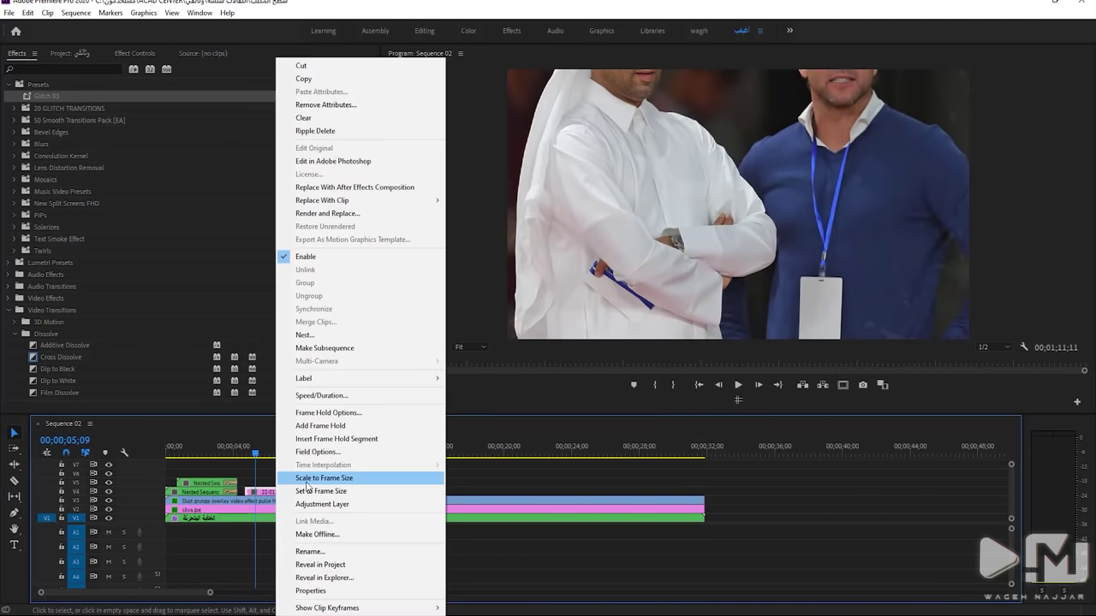
{"action": "left_click", "coordinate": [306, 479]}
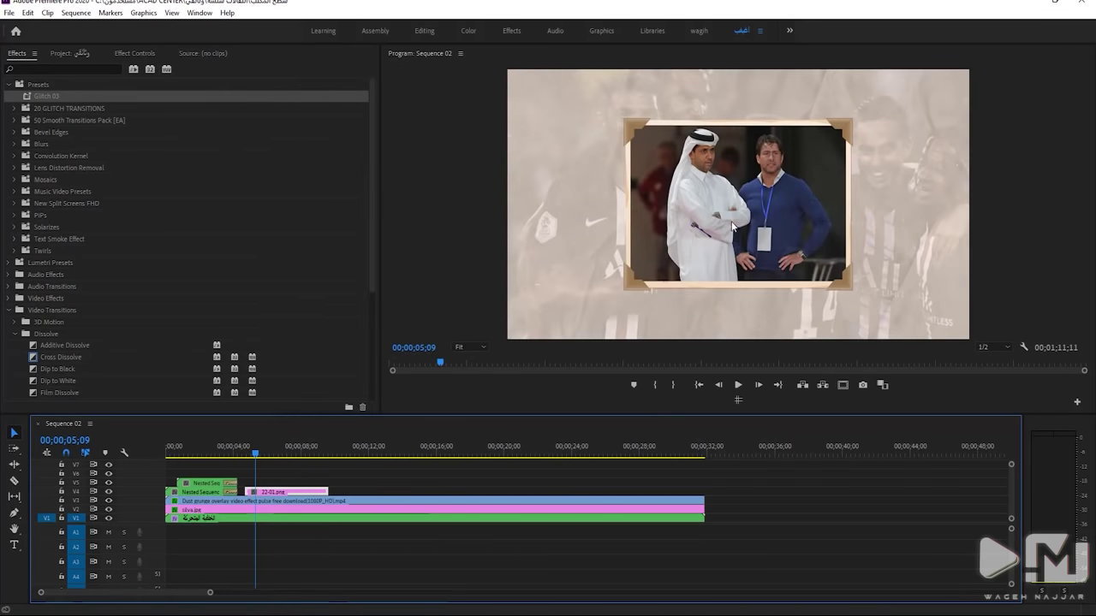
Keyframe Position so the framed photo slides in from the right to 980, 540
{"action": "left_click_drag", "start_coordinate": [246, 452], "coordinate": [253, 452]}
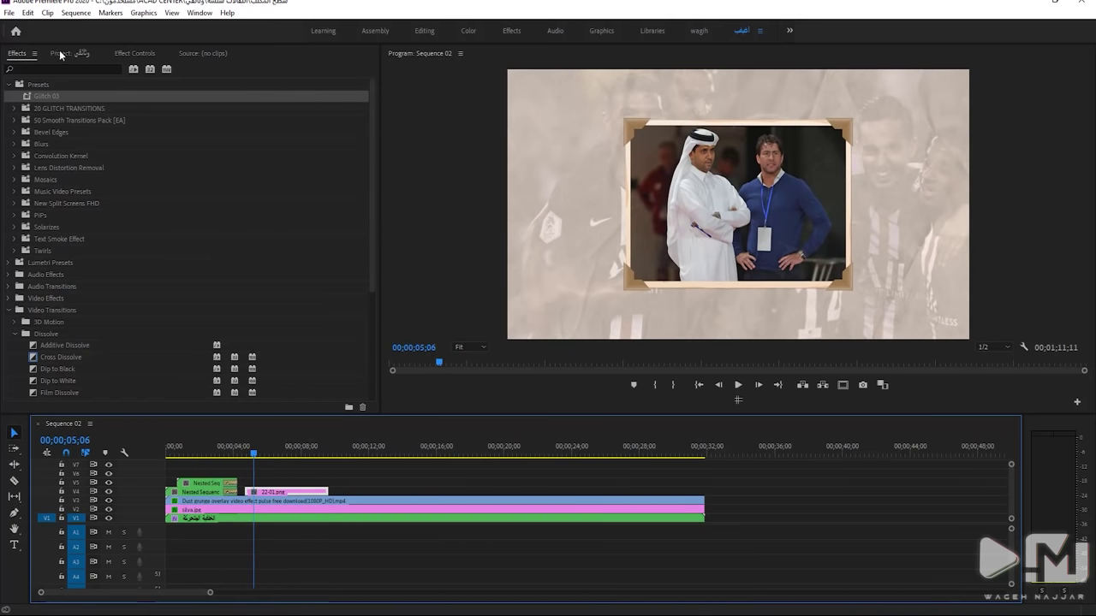
{"action": "left_click", "coordinate": [143, 55]}
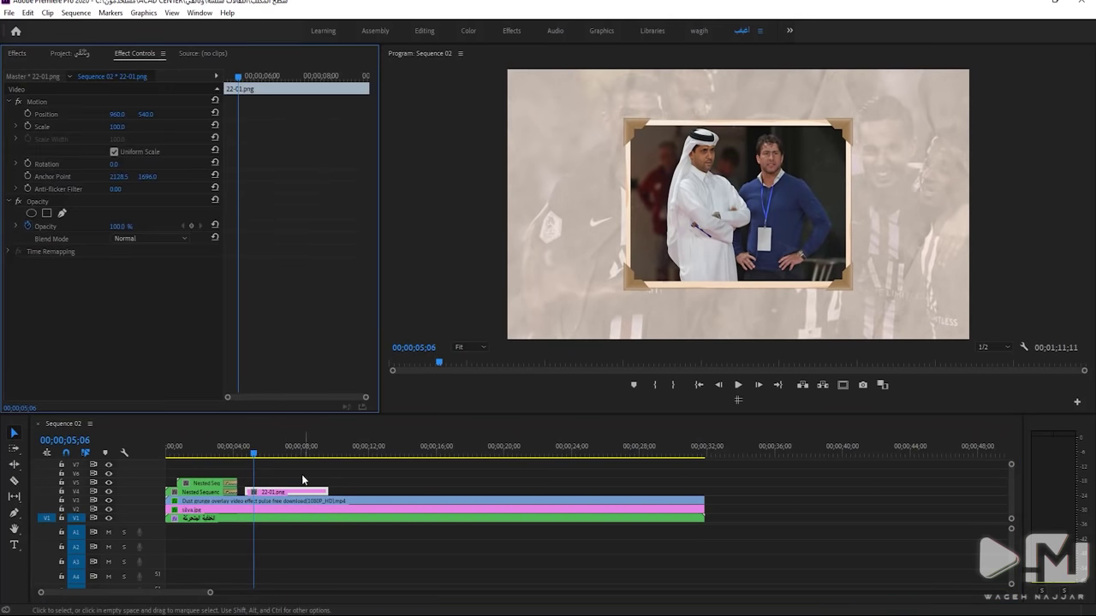
{"action": "left_click_drag", "start_coordinate": [117, 126], "coordinate": [117, 127]}
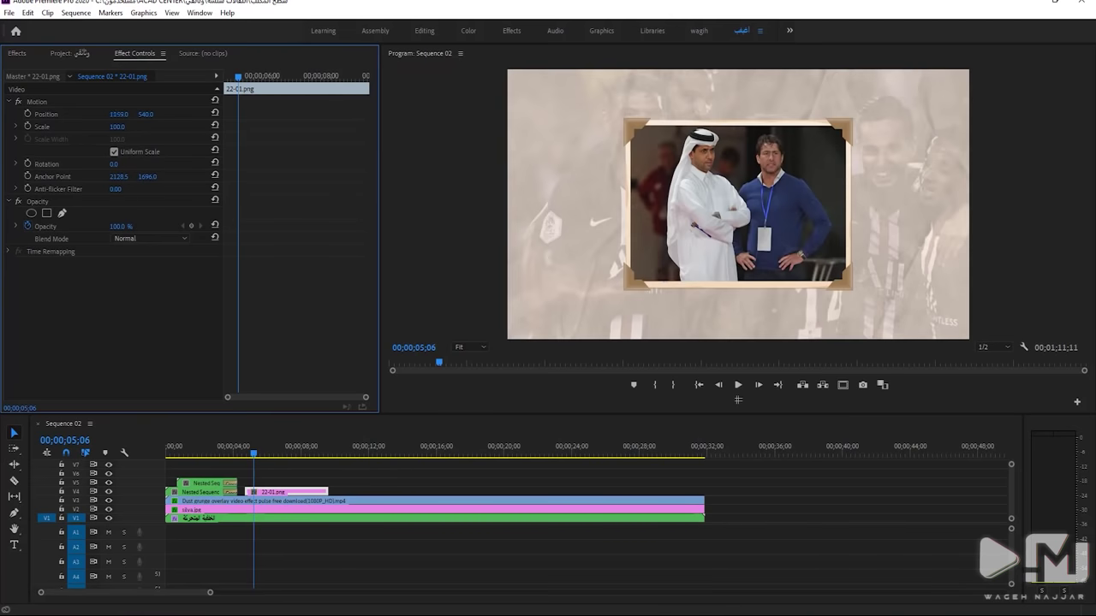
{"action": "left_click_drag", "start_coordinate": [118, 114], "coordinate": [118, 114]}
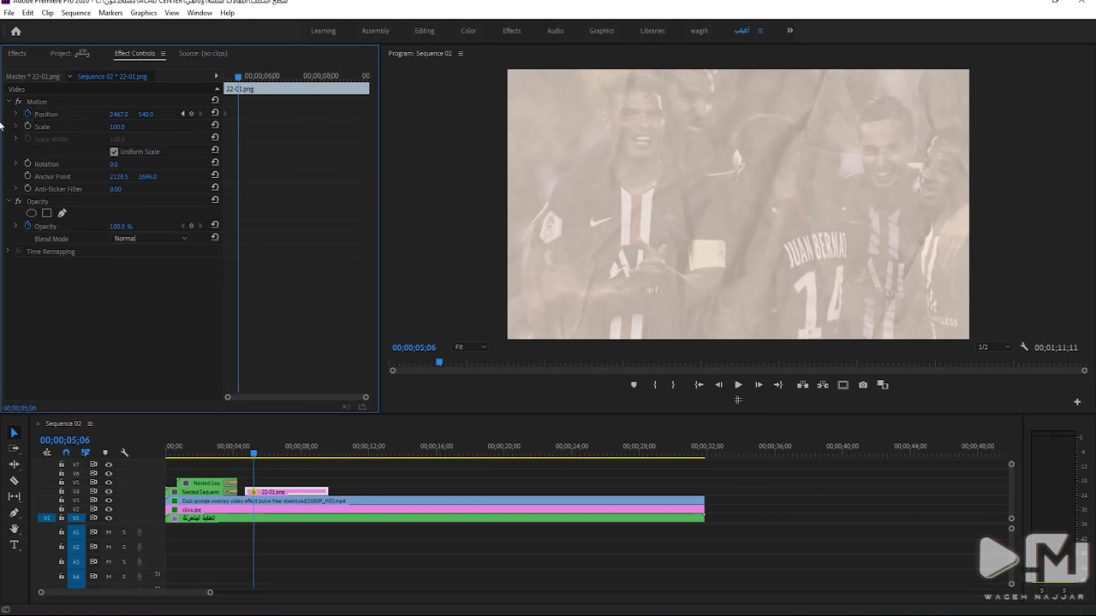
{"action": "left_click_drag", "start_coordinate": [117, 115], "coordinate": [90, 114]}
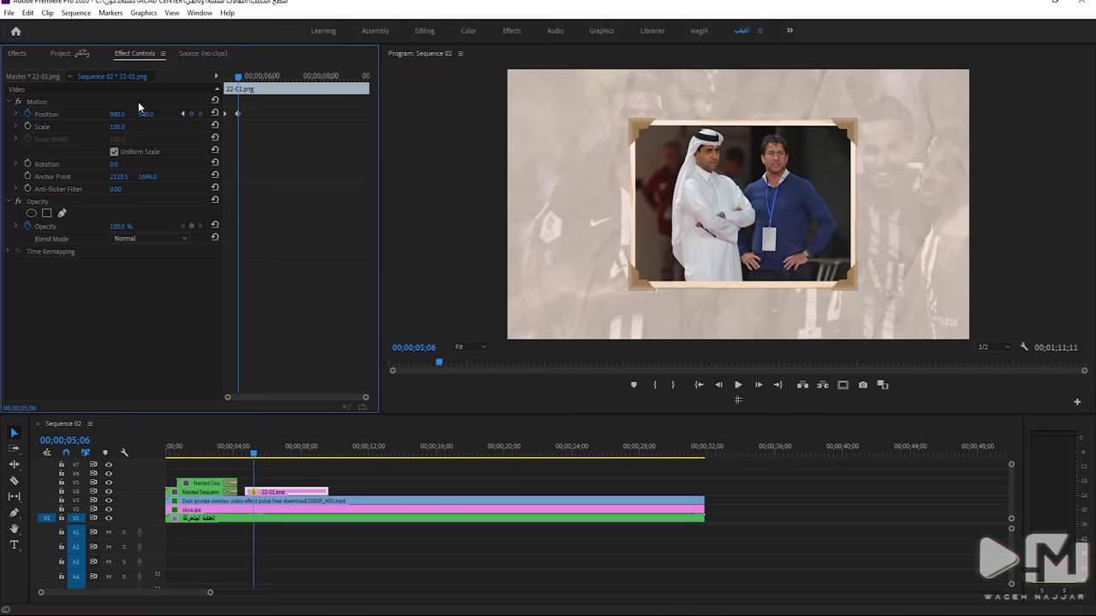
Apply the Tint effect to the 22-01.png clip
{"action": "left_click", "coordinate": [40, 55]}
{"action": "left_click", "coordinate": [57, 68]}
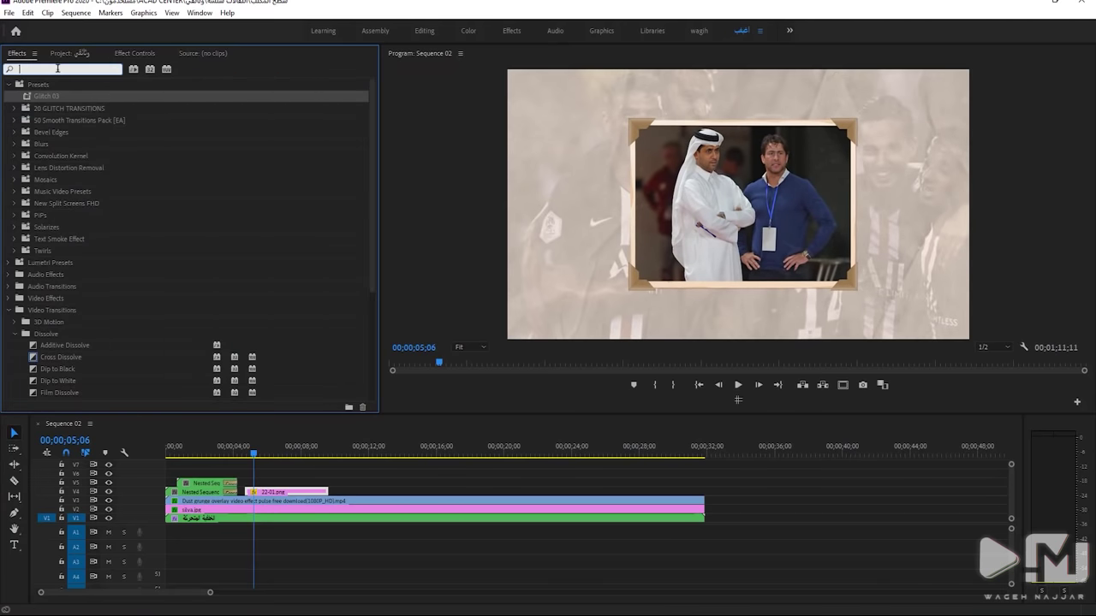
{"action": "type", "text": "tint"}
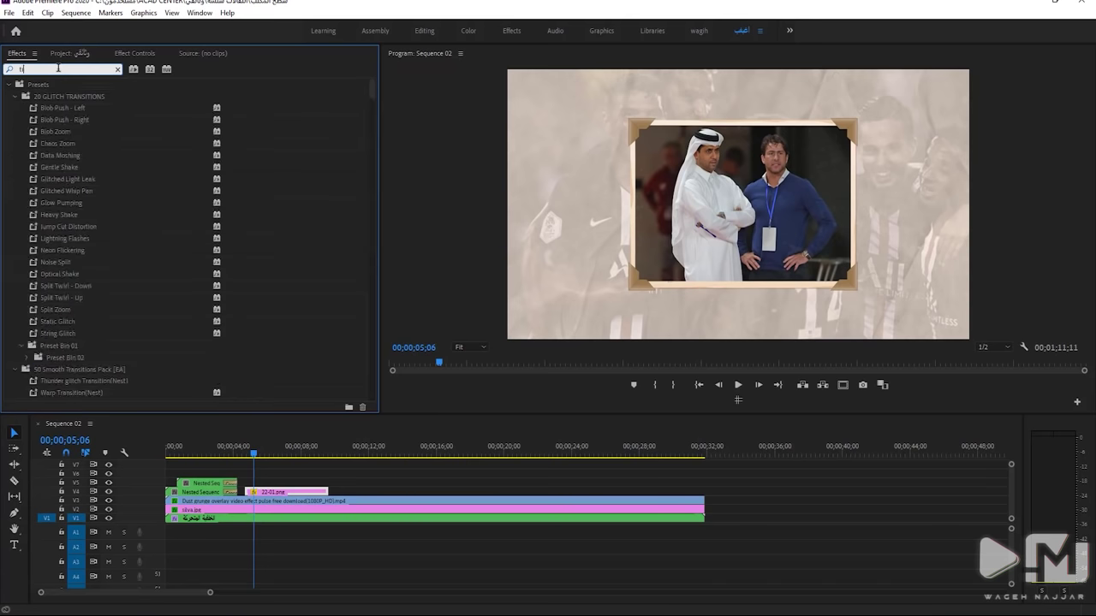
{"action": "left_click_drag", "start_coordinate": [38, 156], "coordinate": [75, 164]}
{"action": "left_click_drag", "start_coordinate": [280, 492], "coordinate": [281, 492]}
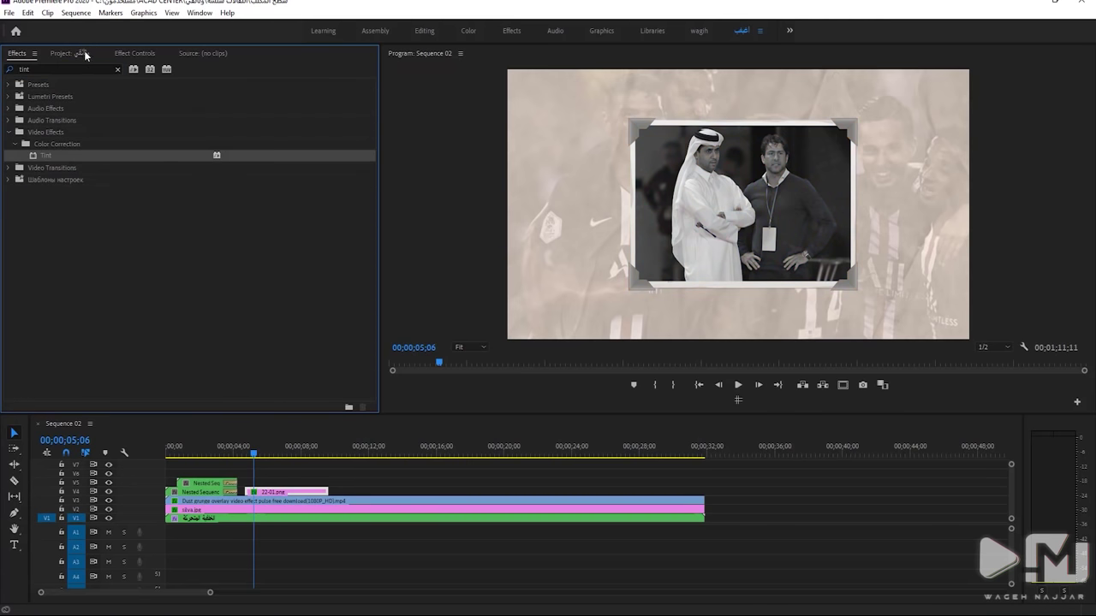
Set the framed photo's Scale to 95 and play back the slide-in to preview
{"action": "left_click", "coordinate": [136, 53]}
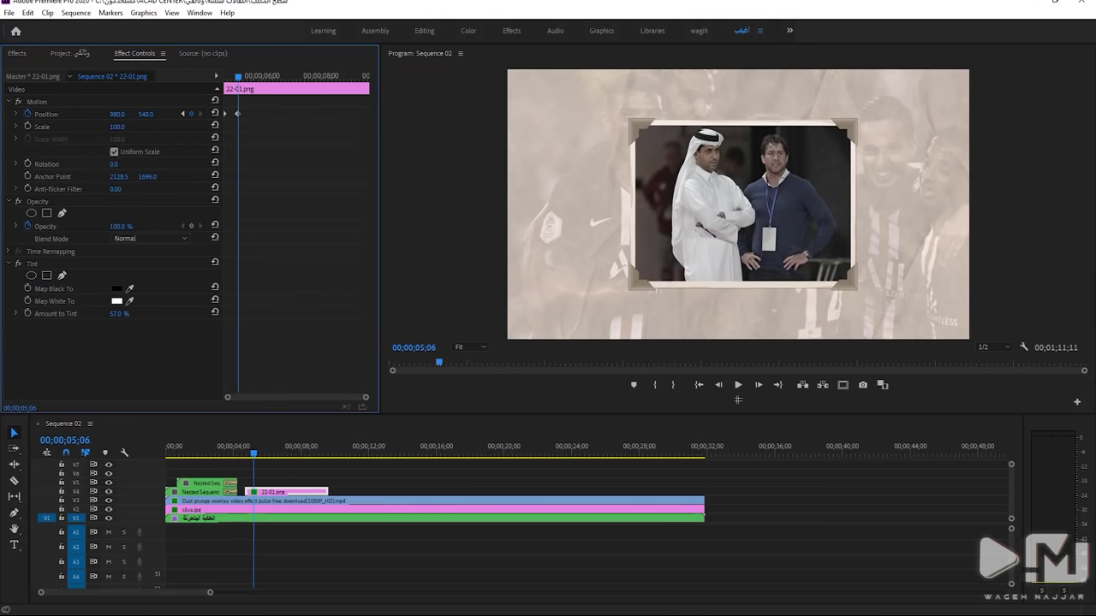
{"action": "left_click_drag", "start_coordinate": [116, 126], "coordinate": [116, 127]}
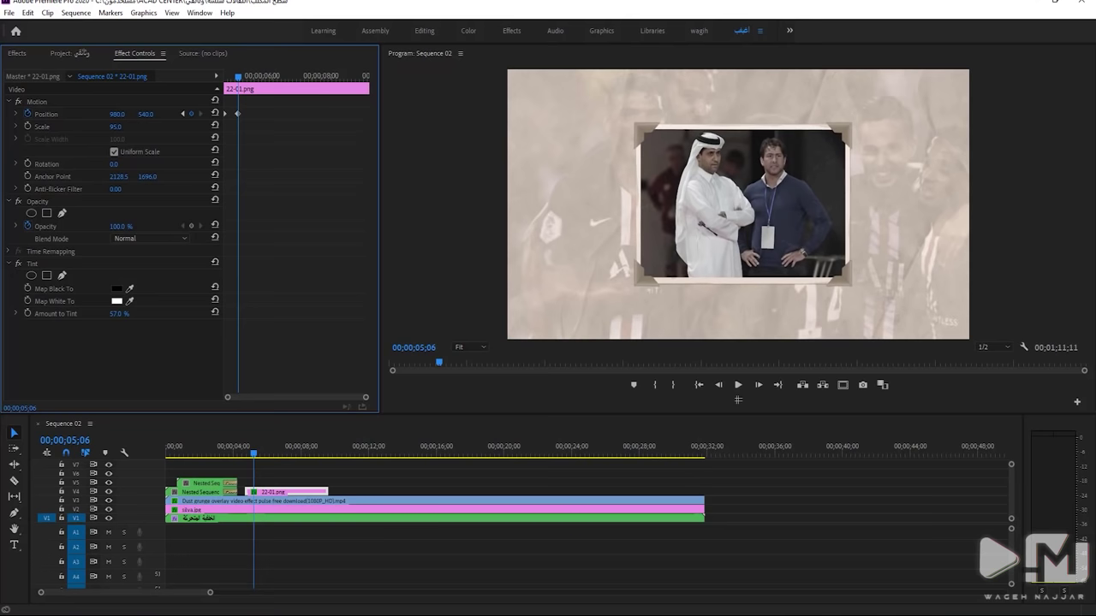
{"action": "left_click", "coordinate": [246, 452]}
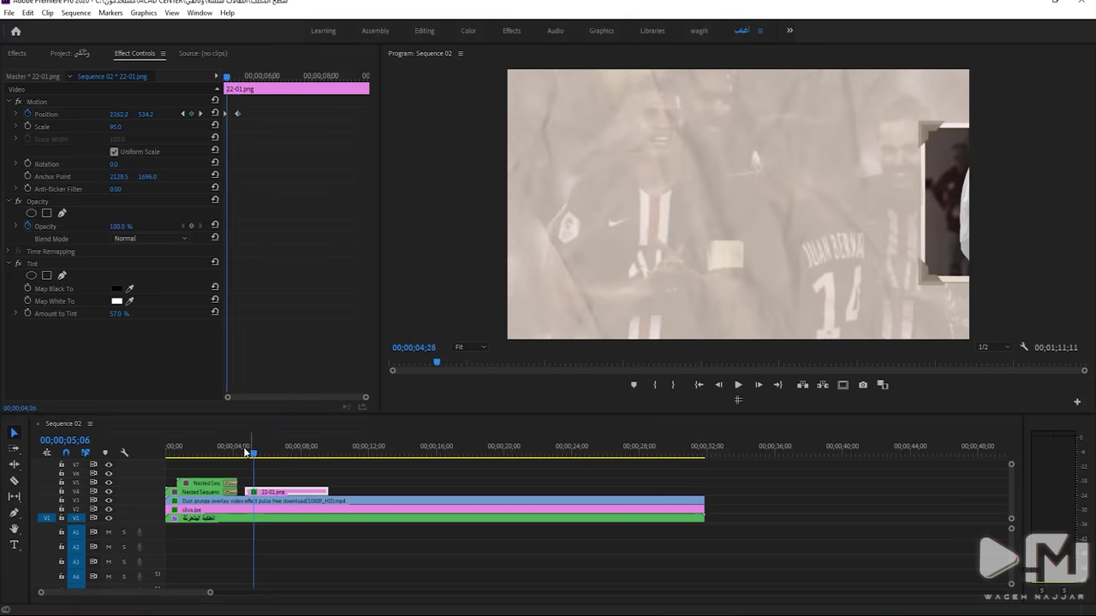
{"action": "left_click_drag", "start_coordinate": [246, 452], "coordinate": [245, 450]}
{"action": "key", "text": "space"}
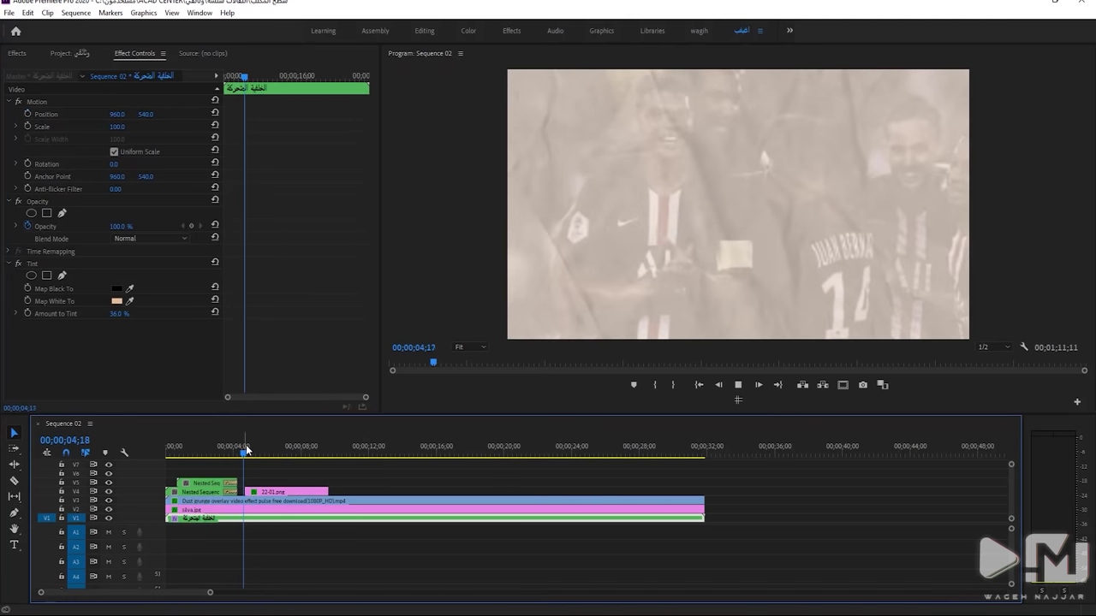
{"action": "key", "text": "space"}
{"action": "left_click", "coordinate": [267, 501]}
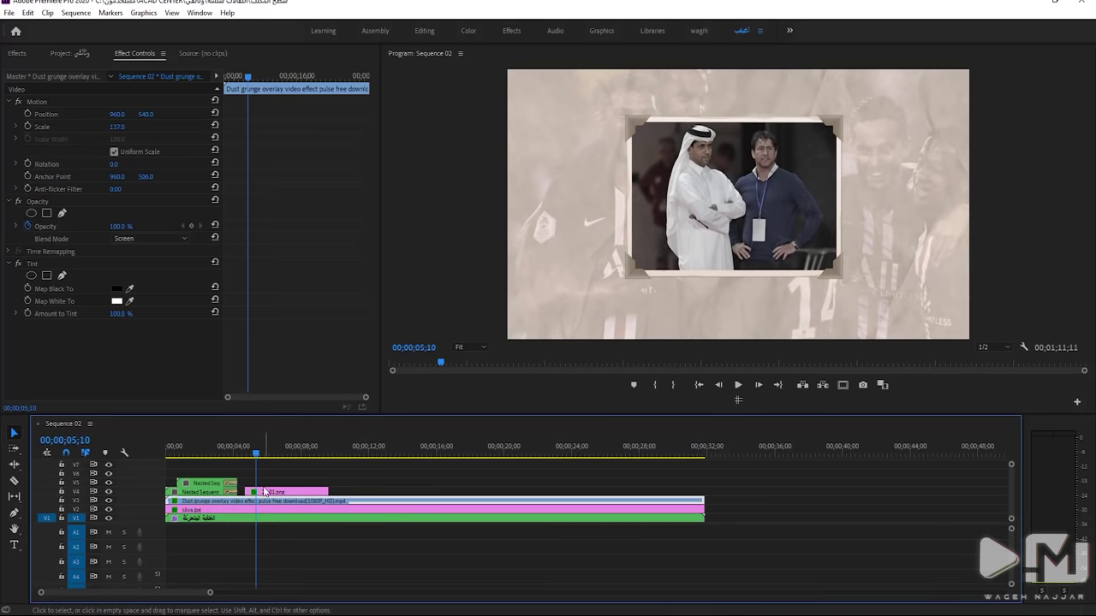
Apply Ease In and Ease Out to the 22-01.png clip's Position keyframe
{"action": "left_click", "coordinate": [265, 491]}
{"action": "right_click", "coordinate": [240, 115]}
{"action": "mouse_move", "coordinate": [300, 214]}
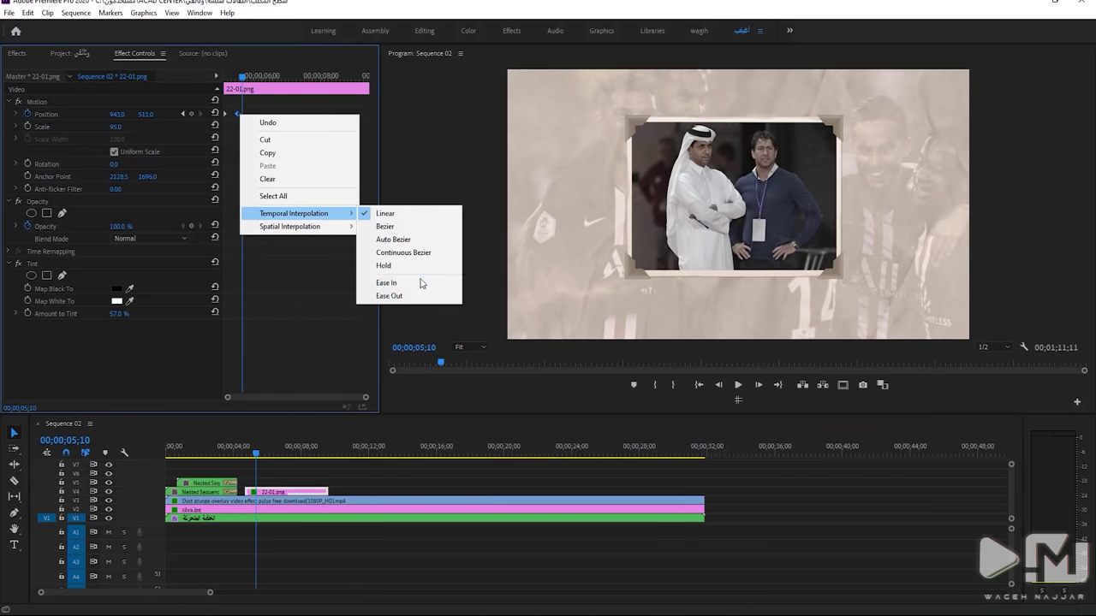
{"action": "left_click", "coordinate": [421, 283]}
{"action": "right_click", "coordinate": [226, 115]}
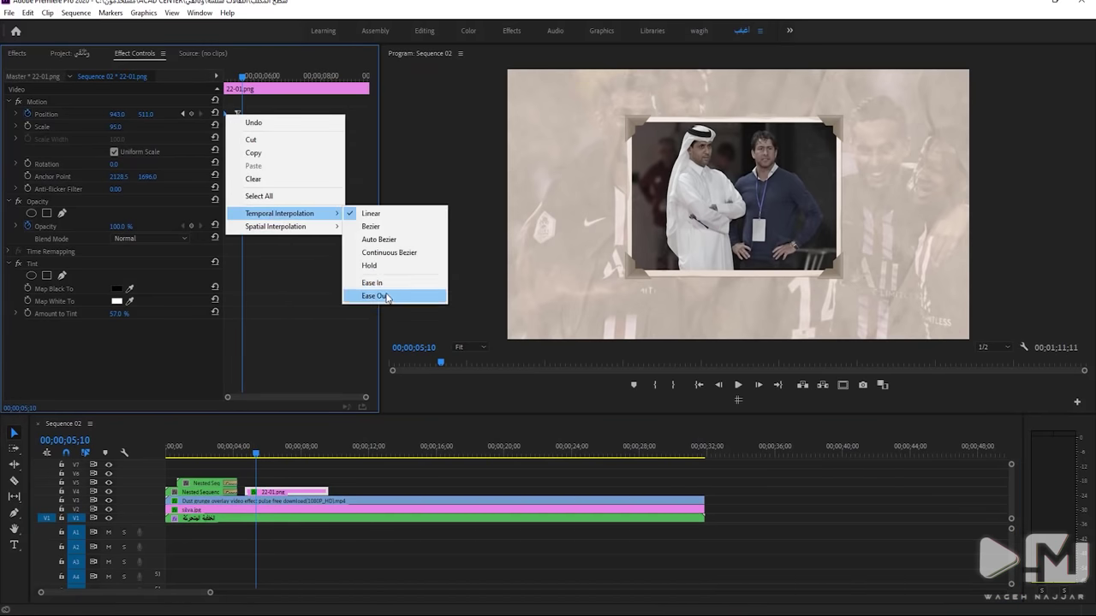
{"action": "left_click", "coordinate": [386, 297]}
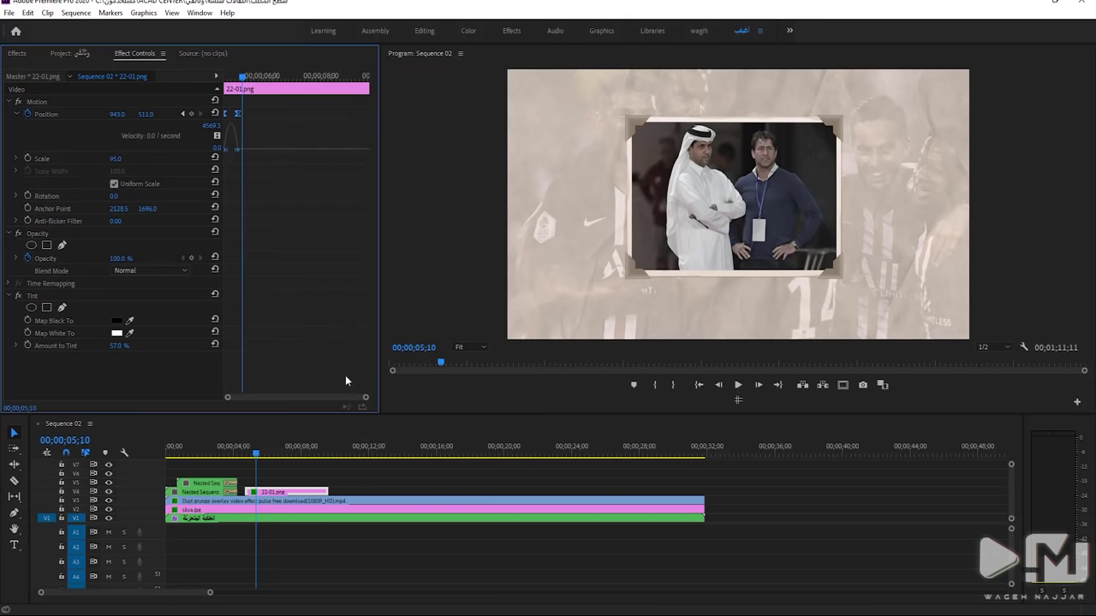
Drag the second Position keyframe later and preview the eased slide-in, stopping at 00;00;06;21
{"action": "left_click_drag", "start_coordinate": [367, 399], "coordinate": [277, 397]}
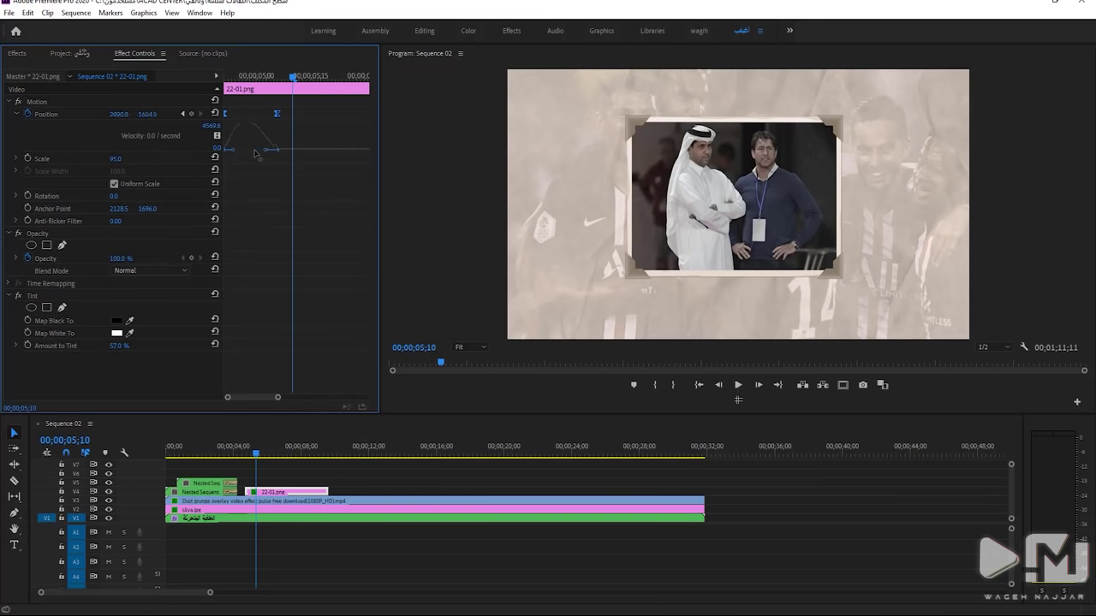
{"action": "left_click", "coordinate": [252, 433]}
{"action": "key", "text": "space"}
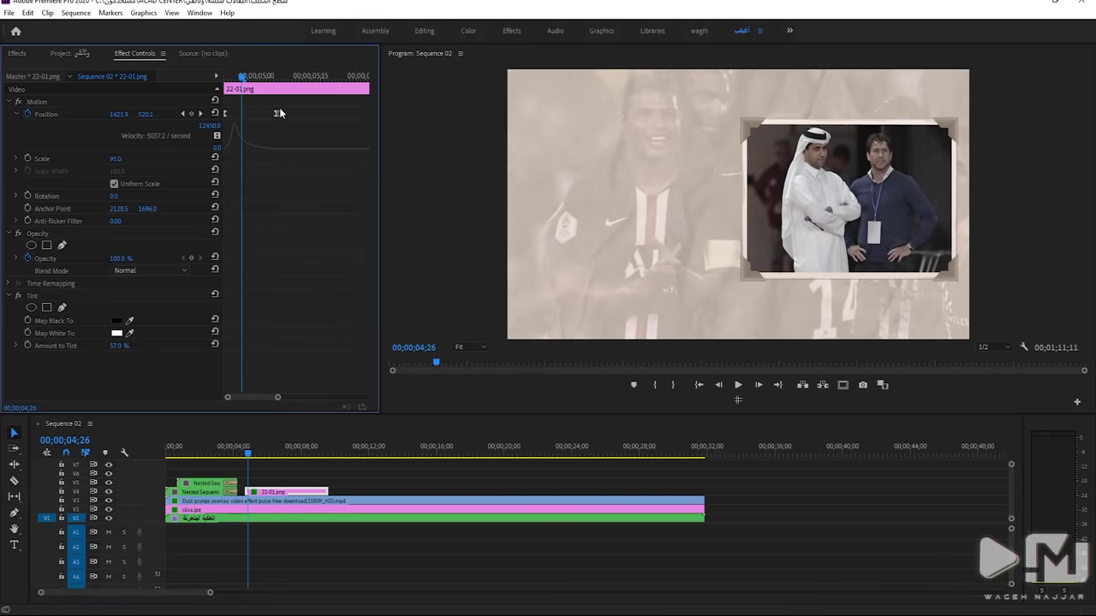
{"action": "left_click_drag", "start_coordinate": [276, 112], "coordinate": [304, 113]}
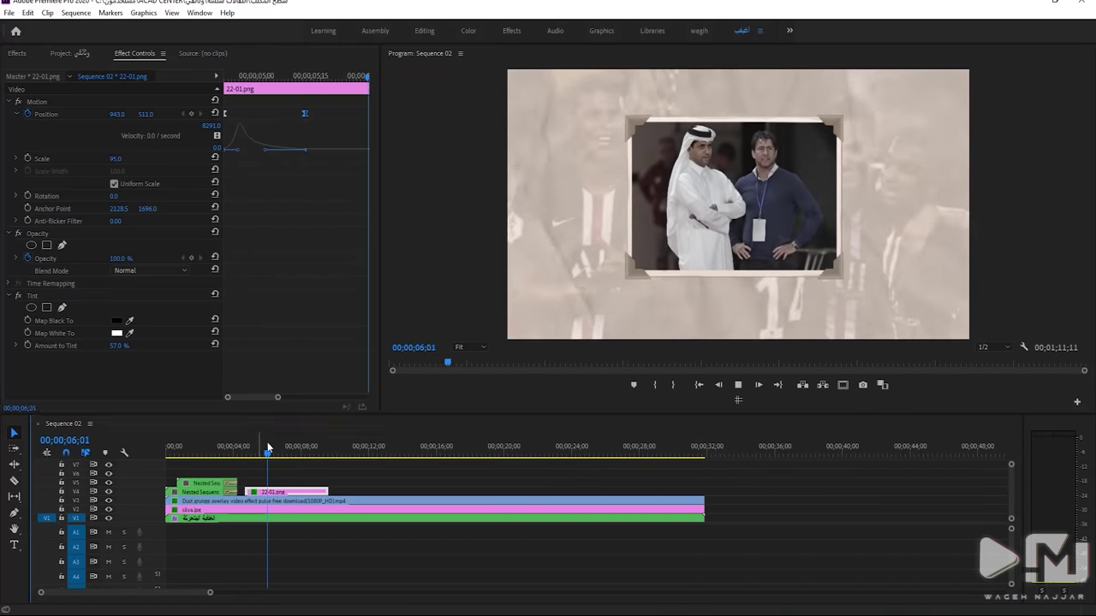
{"action": "left_click", "coordinate": [279, 450]}
{"action": "left_click", "coordinate": [13, 544]}
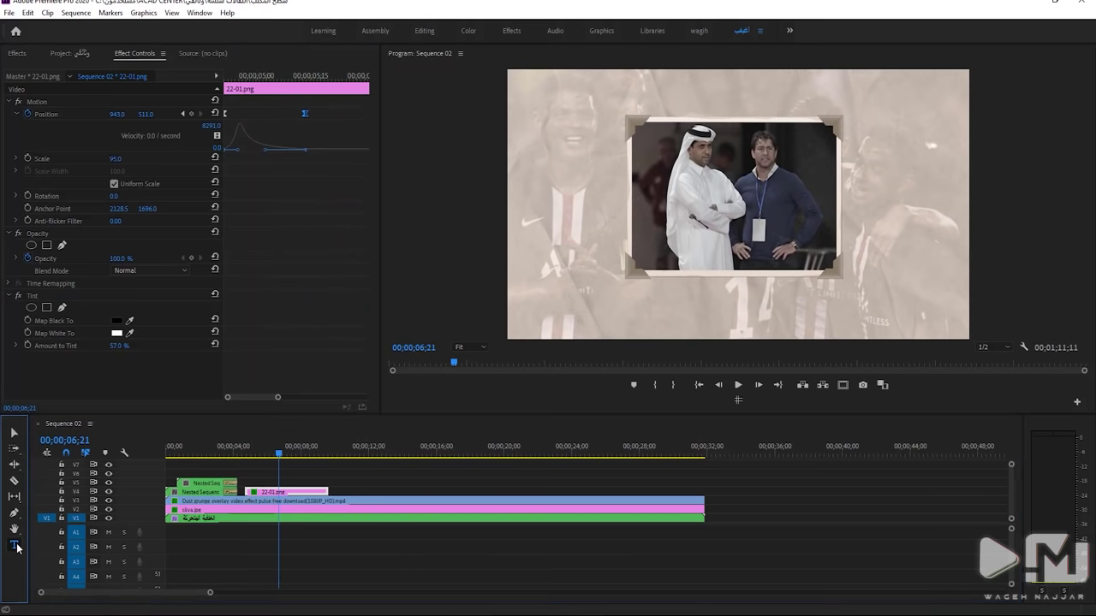
Create a text box below the photo, type the Arabic name, and shift it left
{"action": "left_click", "coordinate": [745, 315]}
{"action": "type", "text": "سسسس"}
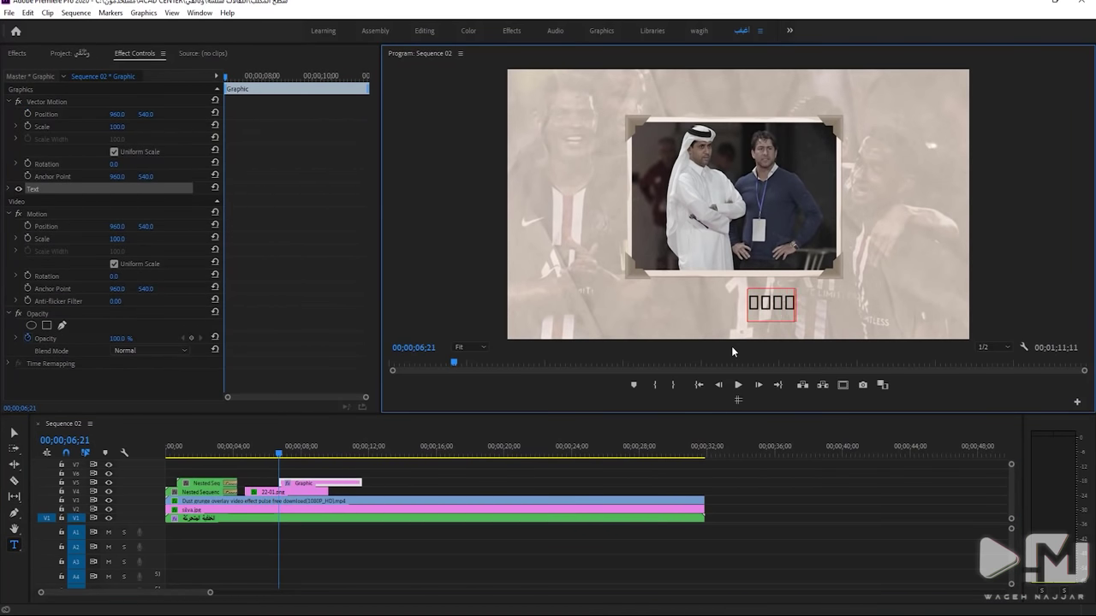
{"action": "key", "text": "BackSpace"}
{"action": "key", "text": "BackSpace"}
{"action": "key", "text": "BackSpace"}
{"action": "type", "text": "ناصر خلفي"}
{"action": "key", "text": "BackSpace"}
{"action": "type", "text": "يفي"}
{"action": "key", "text": "BackSpace"}
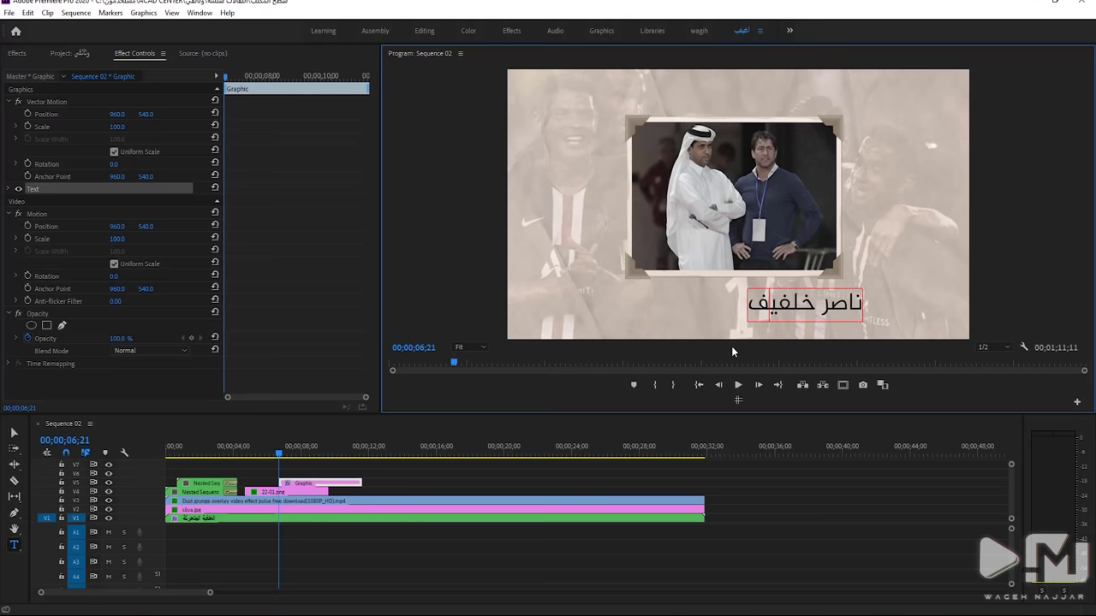
{"action": "key", "text": "BackSpace"}
{"action": "left_click", "coordinate": [13, 435]}
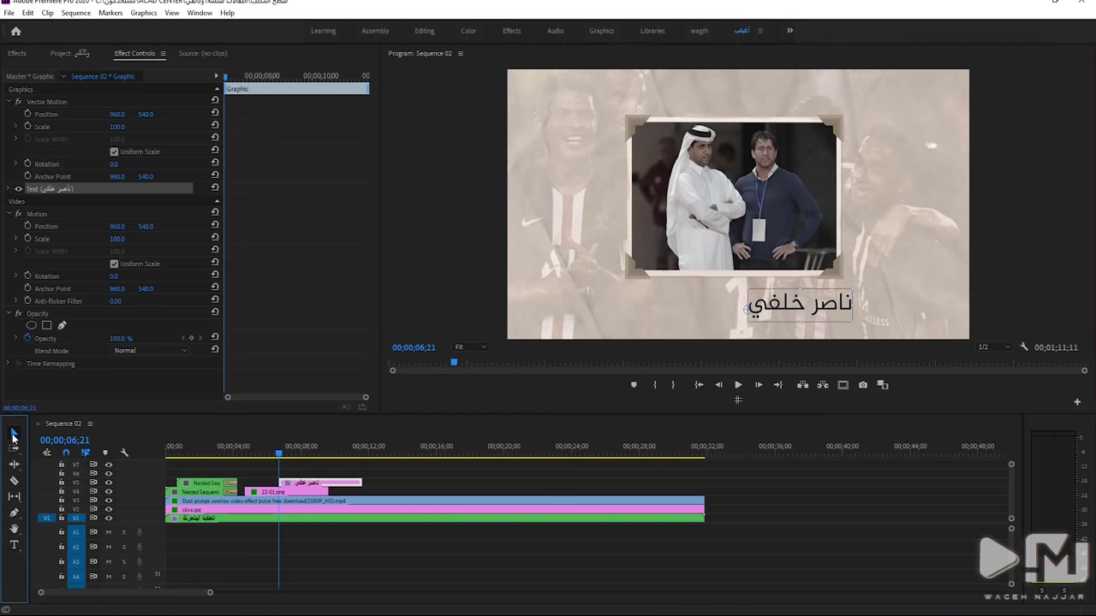
{"action": "left_click_drag", "start_coordinate": [775, 316], "coordinate": [704, 313]}
Make the title bold and replace its text with صفقة مع ناصر الخليفي
{"action": "left_click", "coordinate": [11, 188]}
{"action": "left_click", "coordinate": [74, 229]}
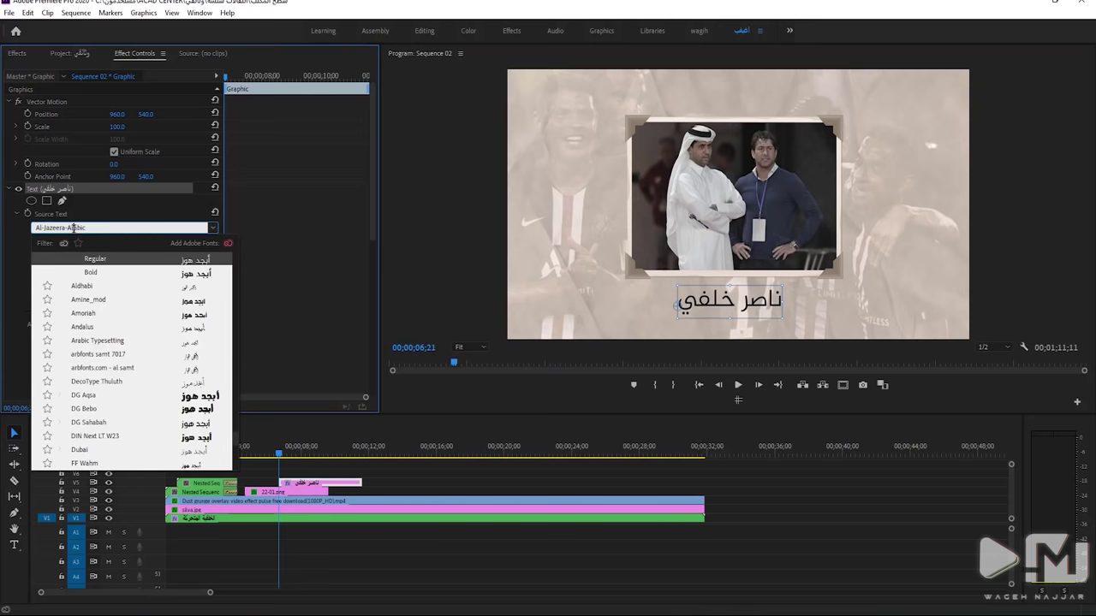
{"action": "left_click", "coordinate": [89, 273]}
{"action": "double_click", "coordinate": [729, 300]}
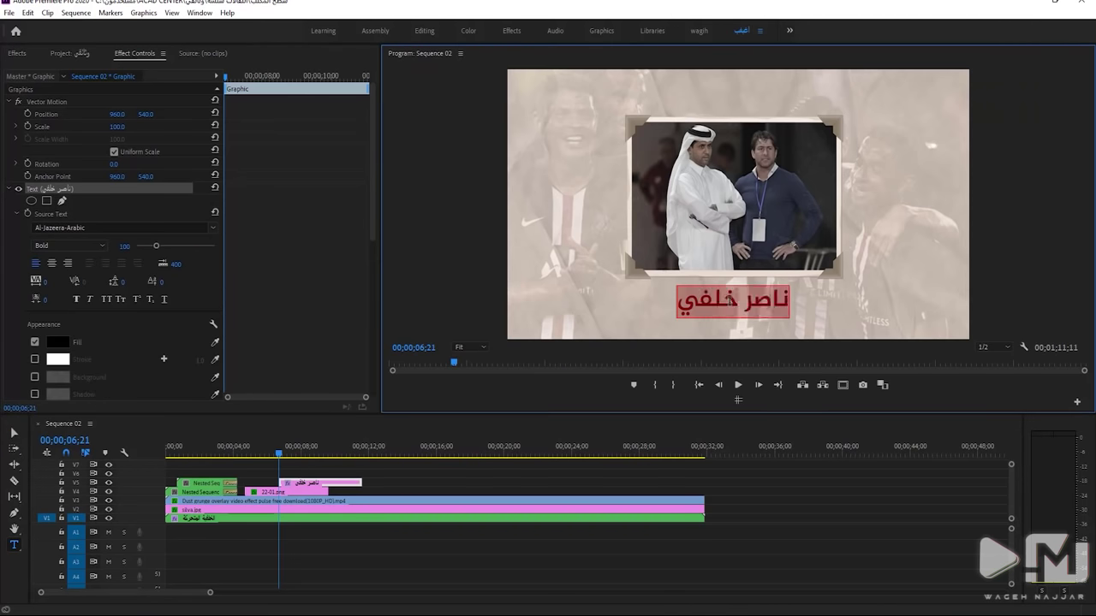
{"action": "type", "text": "صفقة"}
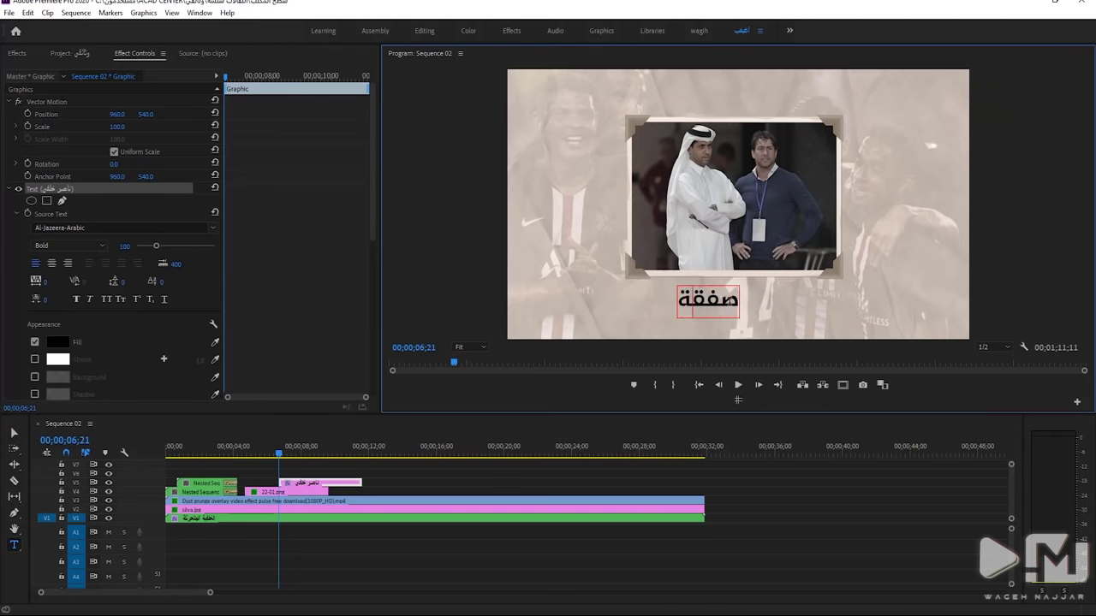
{"action": "type", "text": " مع ناصر الخليفي"}
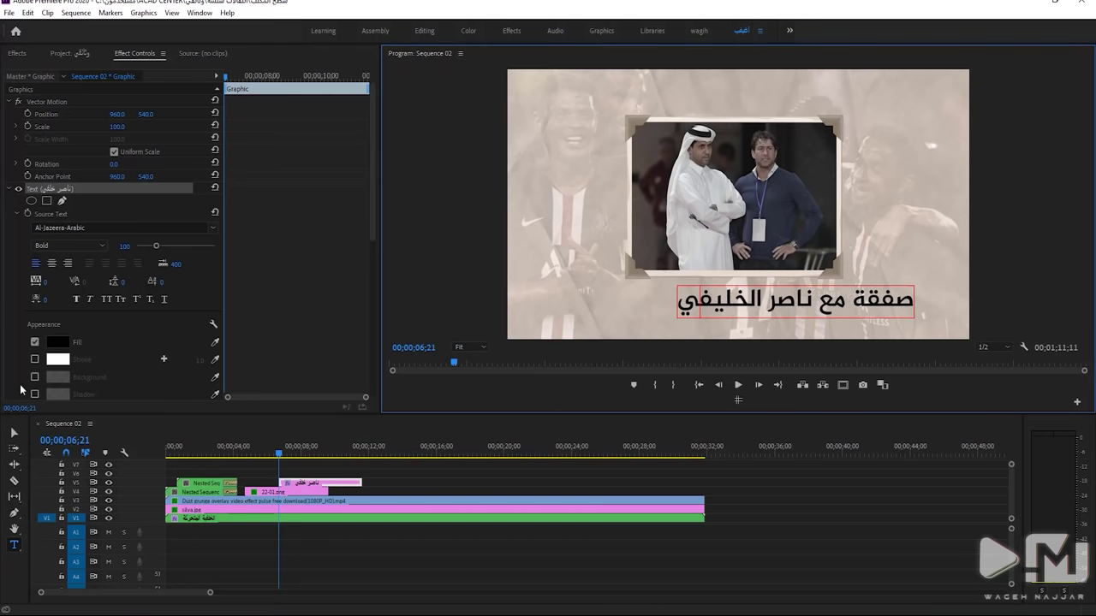
{"action": "left_click", "coordinate": [24, 427]}
Set the title's fill colour to the light pink-red FF6E6E
{"action": "left_click", "coordinate": [57, 342]}
{"action": "left_click", "coordinate": [484, 383]}
{"action": "left_click", "coordinate": [662, 228]}
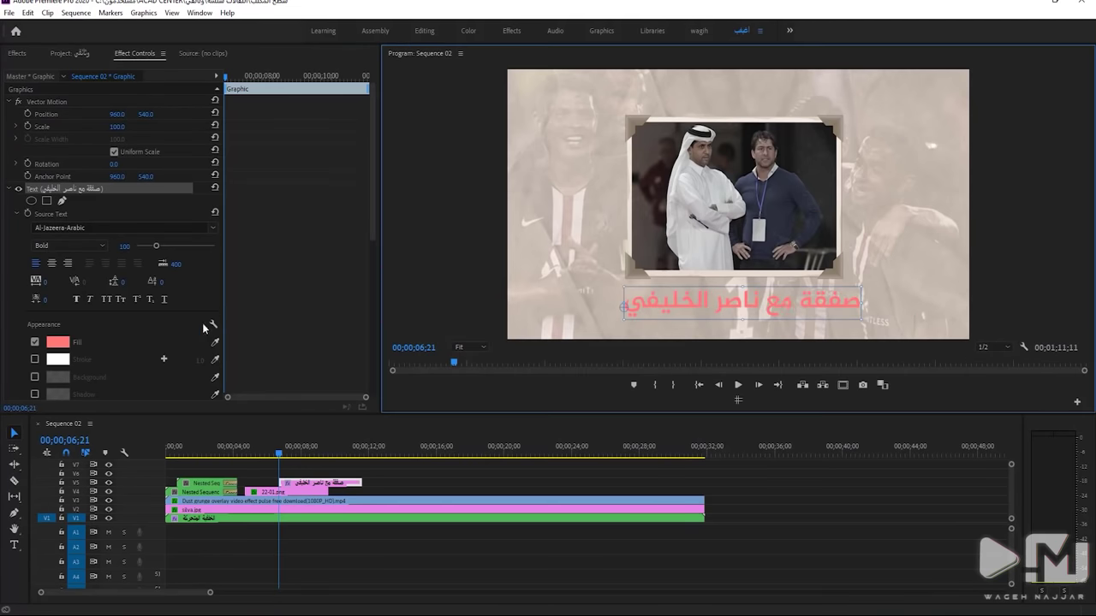
{"action": "left_click", "coordinate": [57, 342]}
{"action": "left_click", "coordinate": [528, 380]}
{"action": "left_click", "coordinate": [664, 229]}
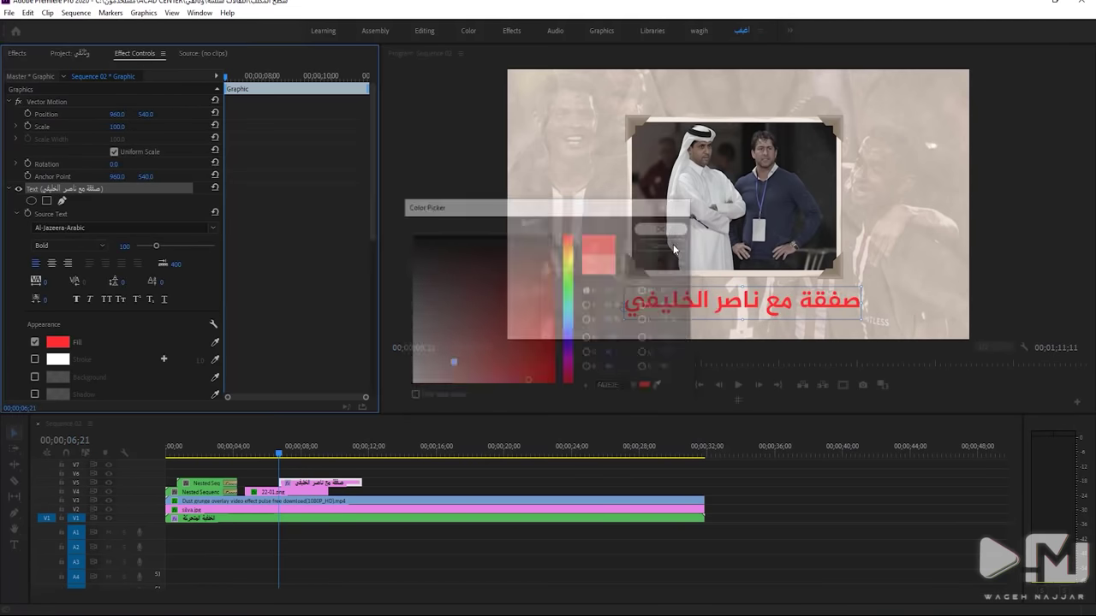
{"action": "left_click", "coordinate": [57, 343]}
{"action": "left_click", "coordinate": [492, 385]}
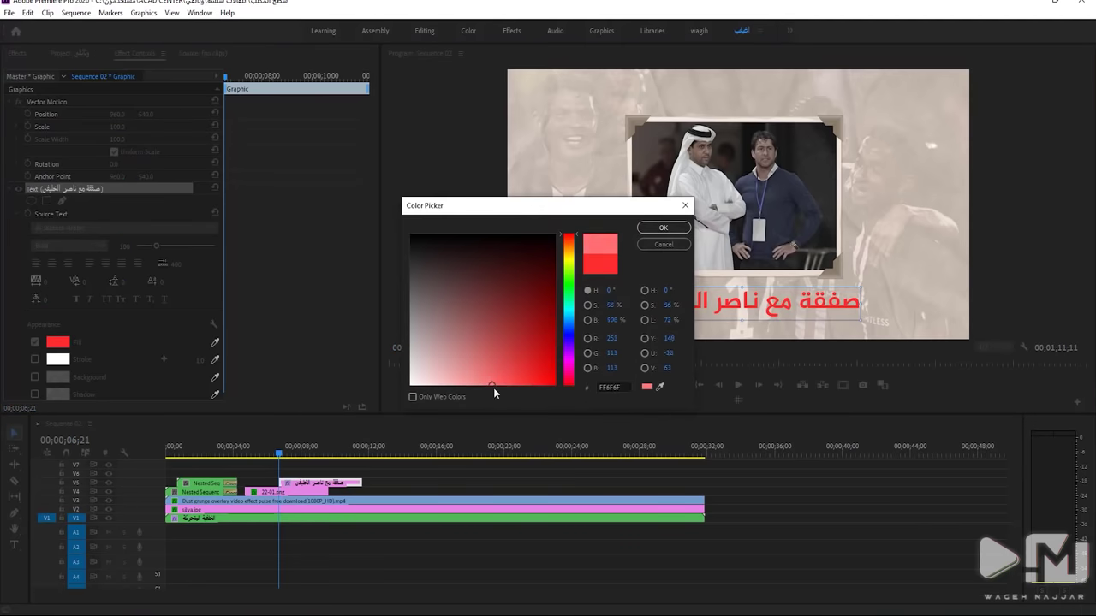
{"action": "left_click", "coordinate": [663, 228]}
Nudge the title left and align its clip's start with the photo clip
{"action": "left_click_drag", "start_coordinate": [761, 304], "coordinate": [757, 305]}
{"action": "left_click_drag", "start_coordinate": [319, 483], "coordinate": [284, 483]}
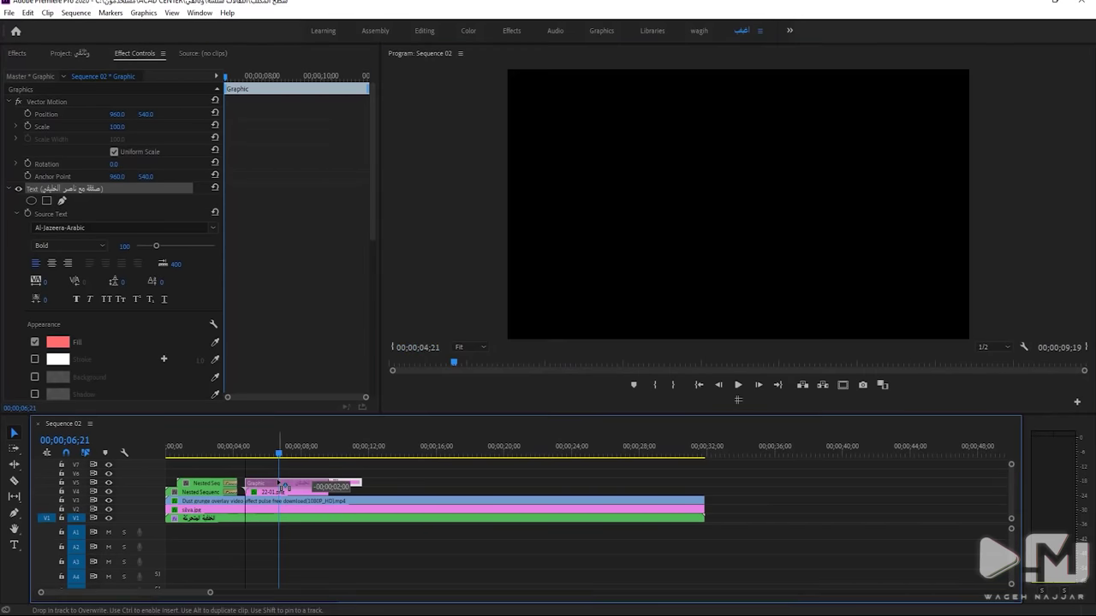
{"action": "left_click", "coordinate": [245, 449]}
Scrub the sequence to check the title, then bring up the 65-Recovered.psd document
{"action": "left_click_drag", "start_coordinate": [245, 449], "coordinate": [292, 449]}
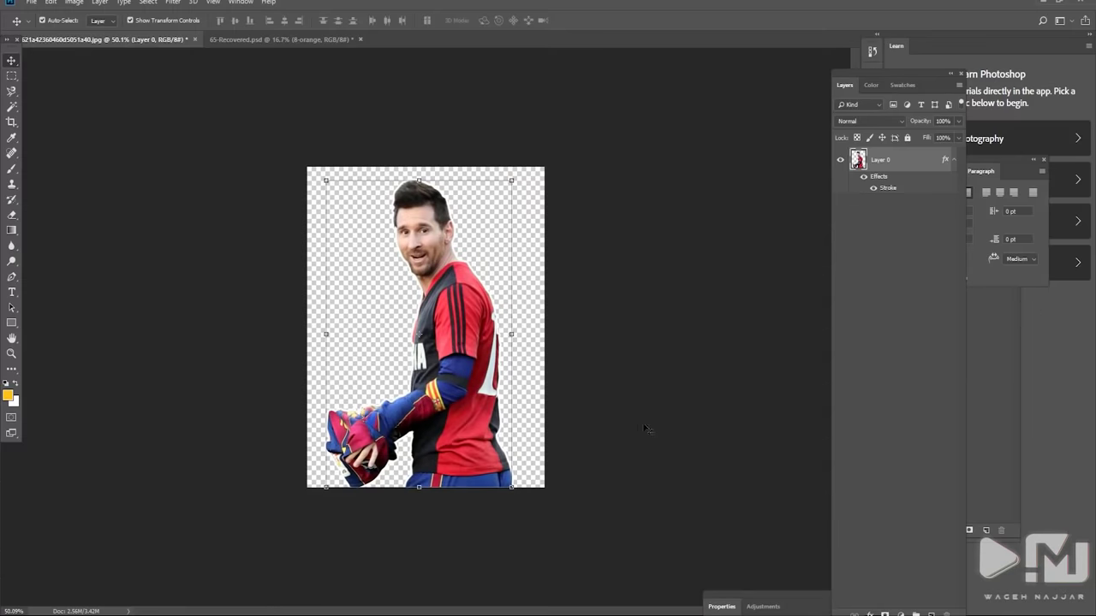
{"action": "left_click", "coordinate": [267, 41]}
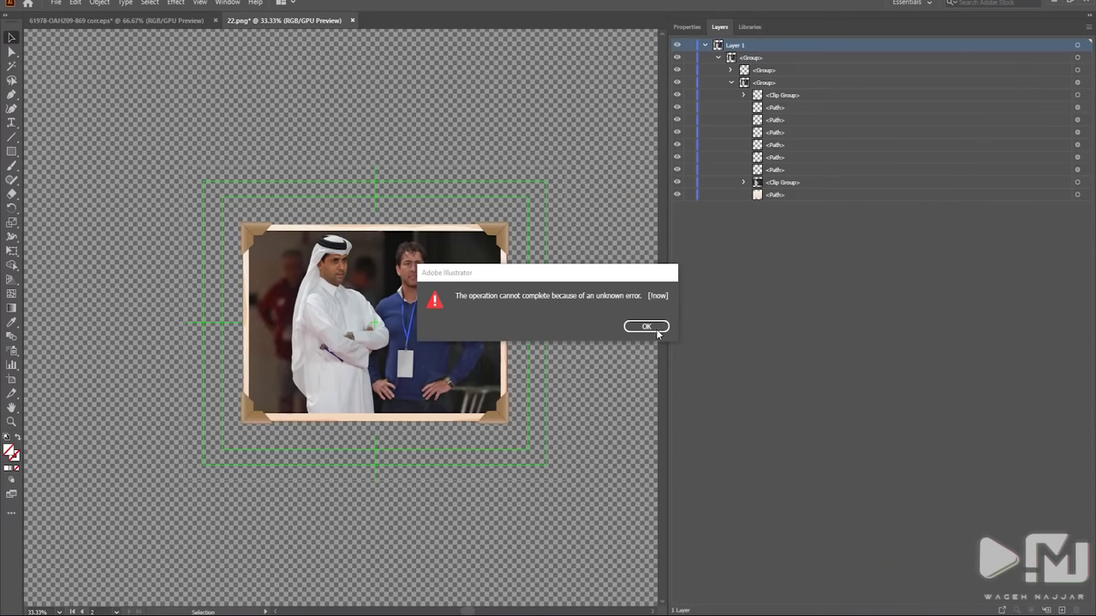
Dismiss the error, then move the taped photo frame to the artboard centre and scale it up
{"action": "left_click", "coordinate": [656, 330]}
{"action": "left_click", "coordinate": [86, 21]}
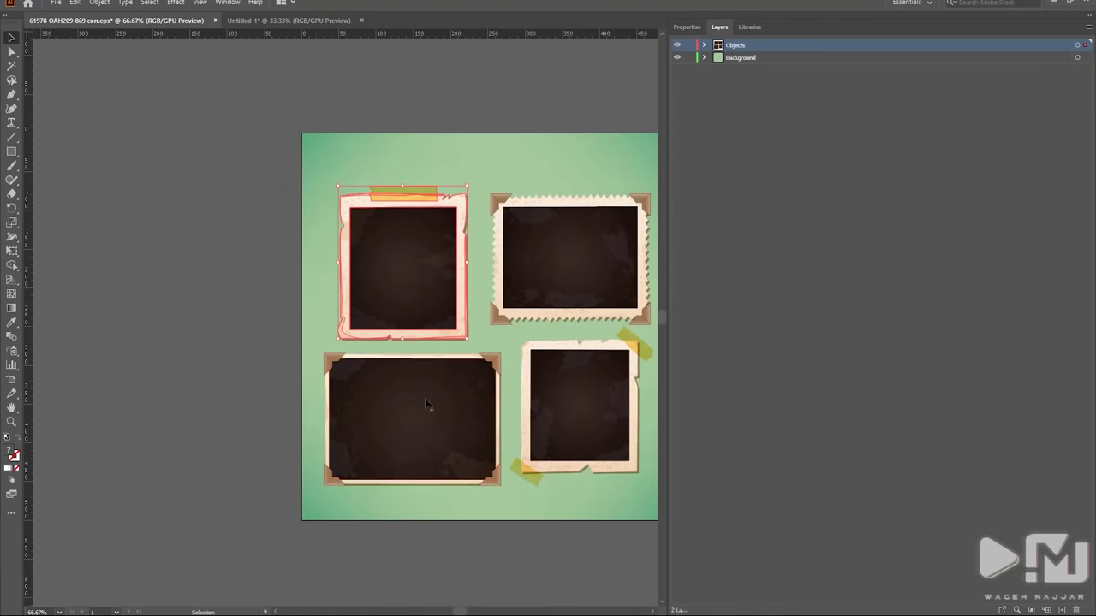
{"action": "left_click_drag", "start_coordinate": [565, 364], "coordinate": [188, 154]}
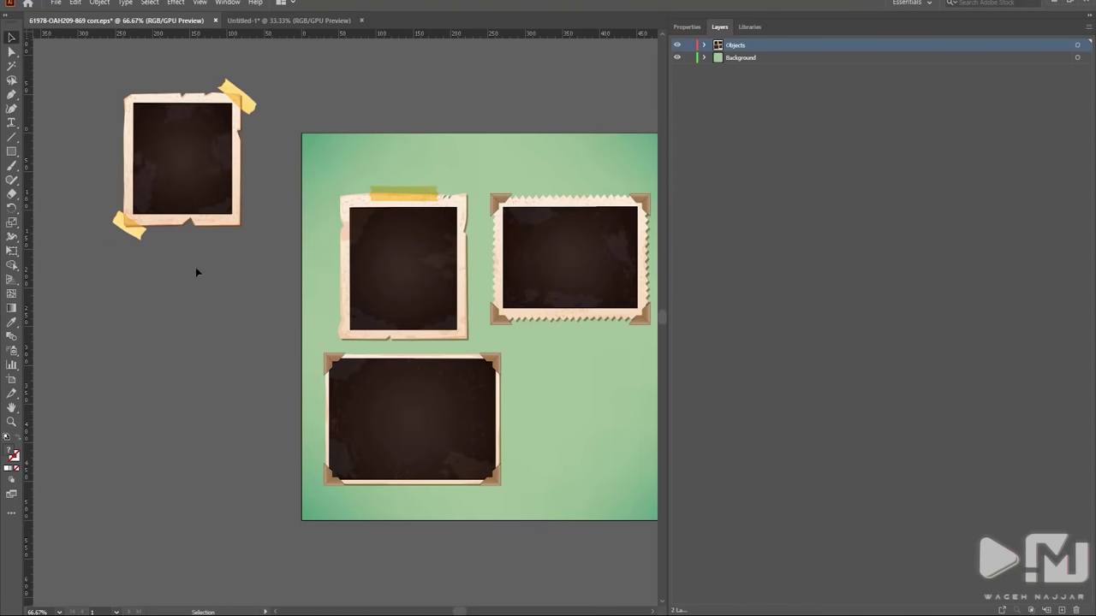
{"action": "left_click", "coordinate": [233, 105]}
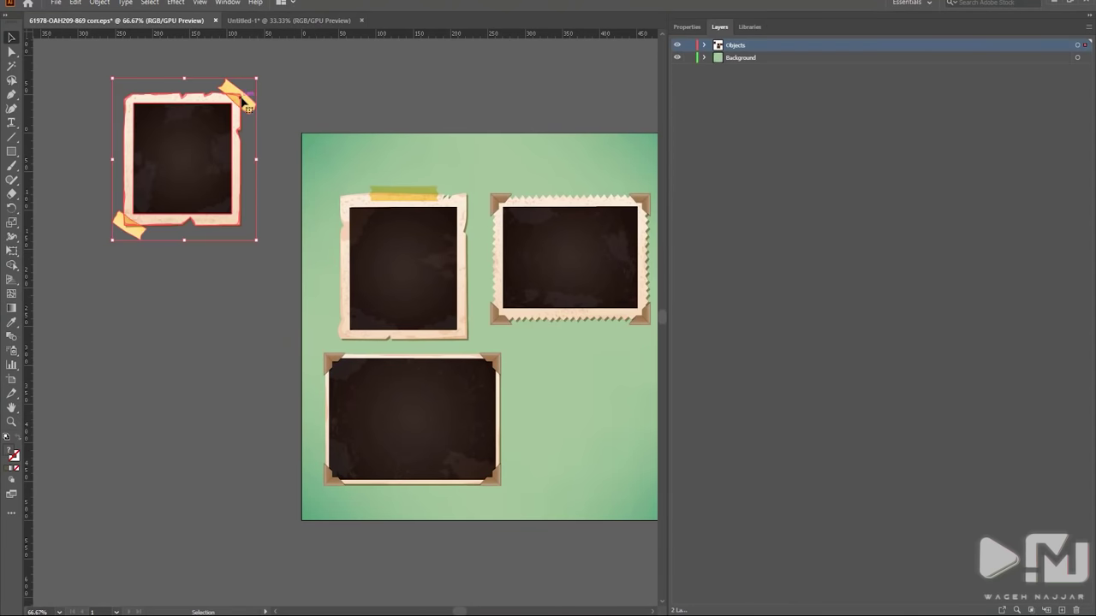
{"action": "double_click", "coordinate": [246, 102]}
{"action": "double_click", "coordinate": [264, 238]}
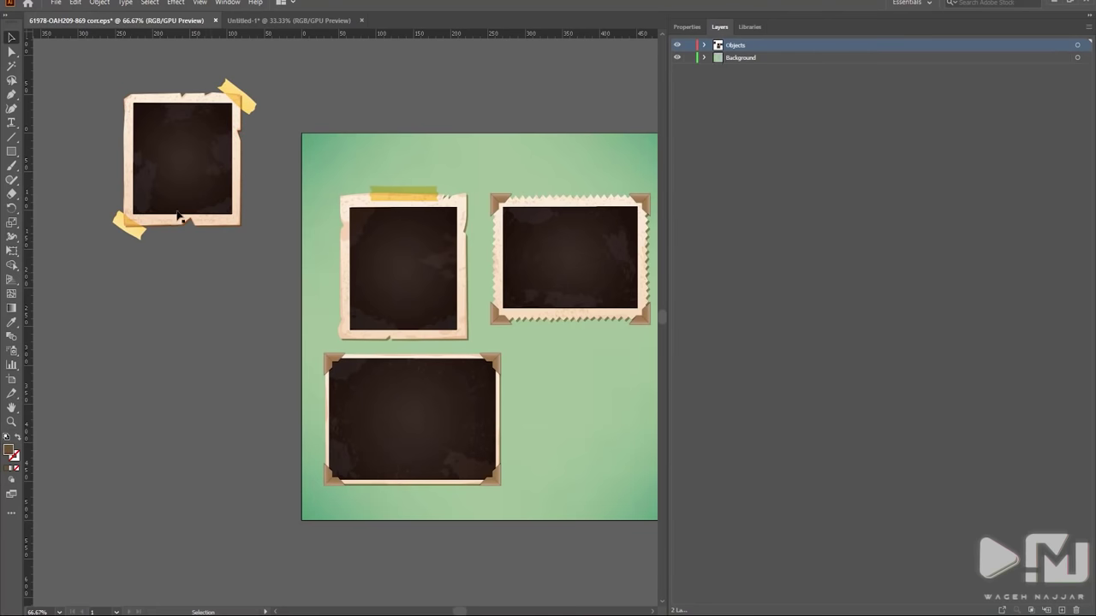
{"action": "mouse_move", "coordinate": [235, 128]}
{"action": "left_mouse_down"}
{"action": "mouse_move", "coordinate": [269, 21]}
{"action": "mouse_move", "coordinate": [411, 167]}
{"action": "mouse_move", "coordinate": [369, 316]}
{"action": "left_mouse_up"}
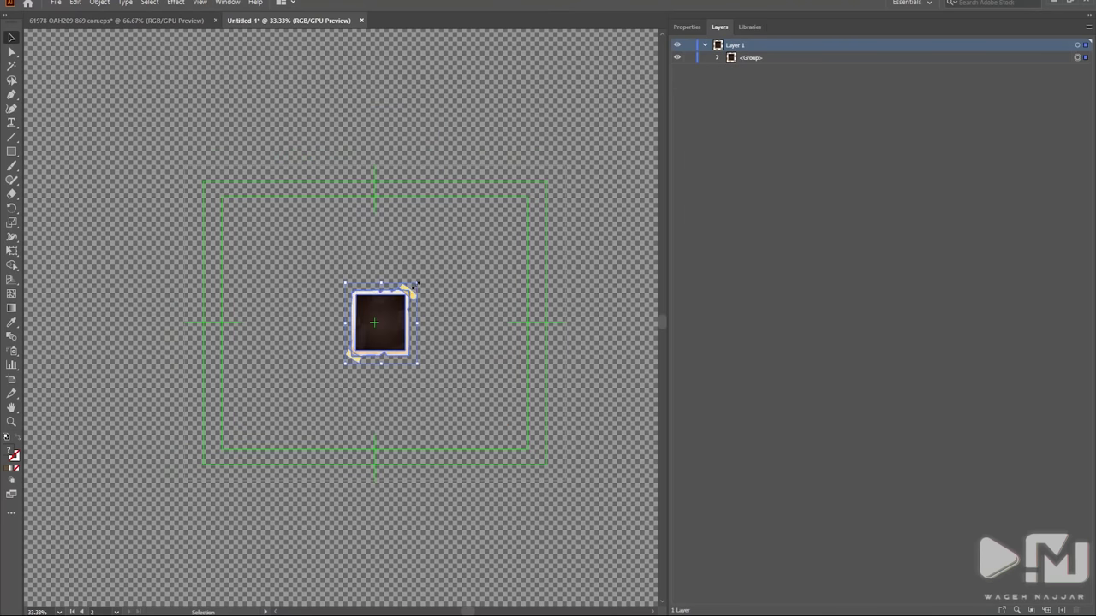
{"action": "left_click_drag", "start_coordinate": [412, 287], "coordinate": [487, 204]}
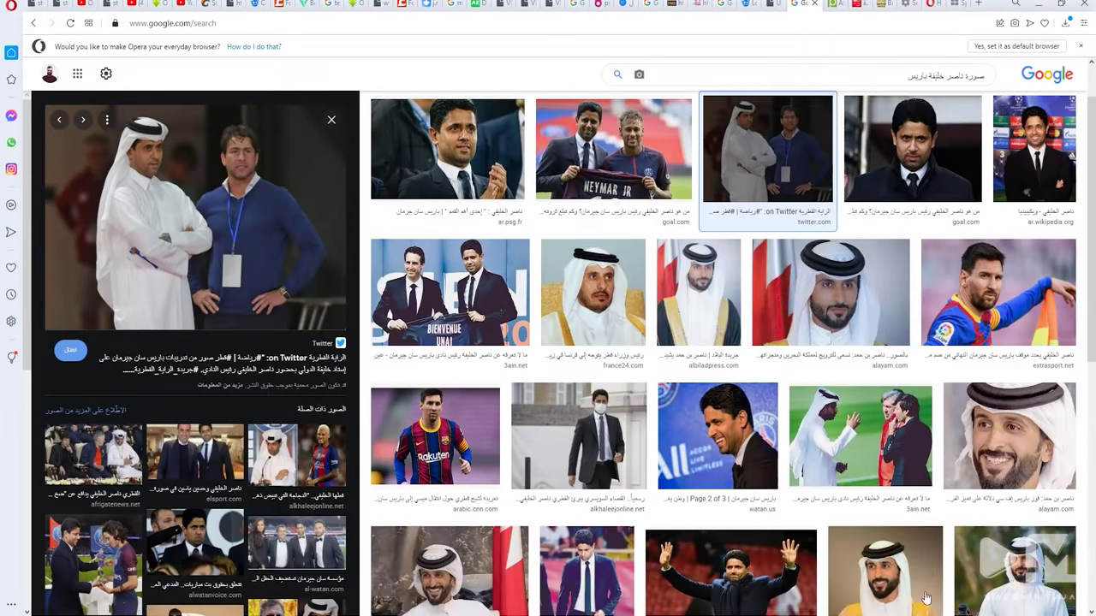
Open the goal.com portrait result full size and save it as a JPEG in the project folder
{"action": "left_click", "coordinate": [948, 180]}
{"action": "right_click", "coordinate": [278, 215]}
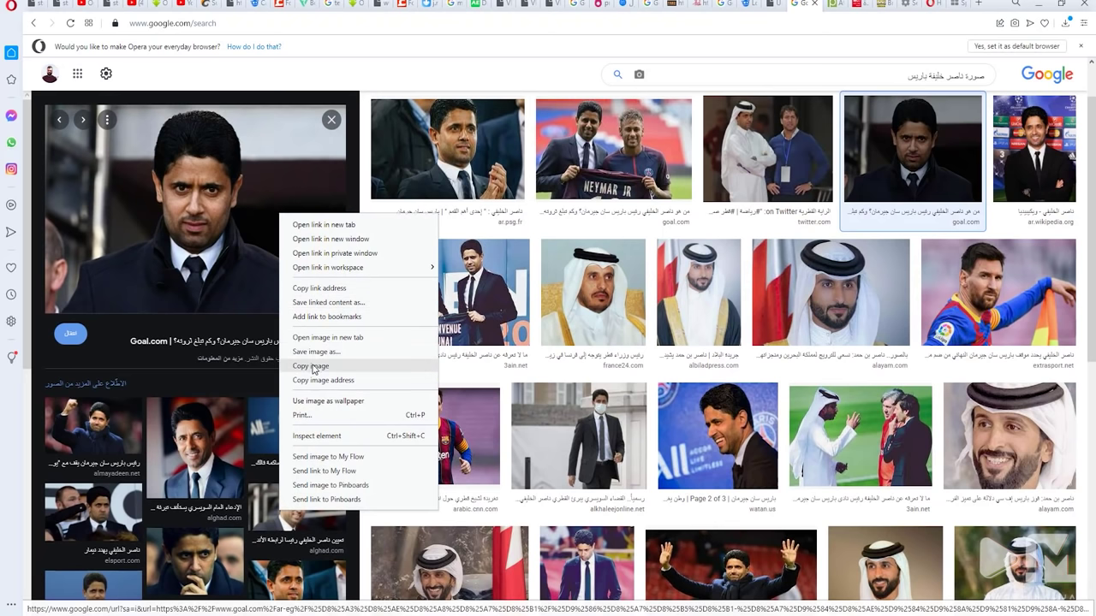
{"action": "left_click", "coordinate": [316, 352]}
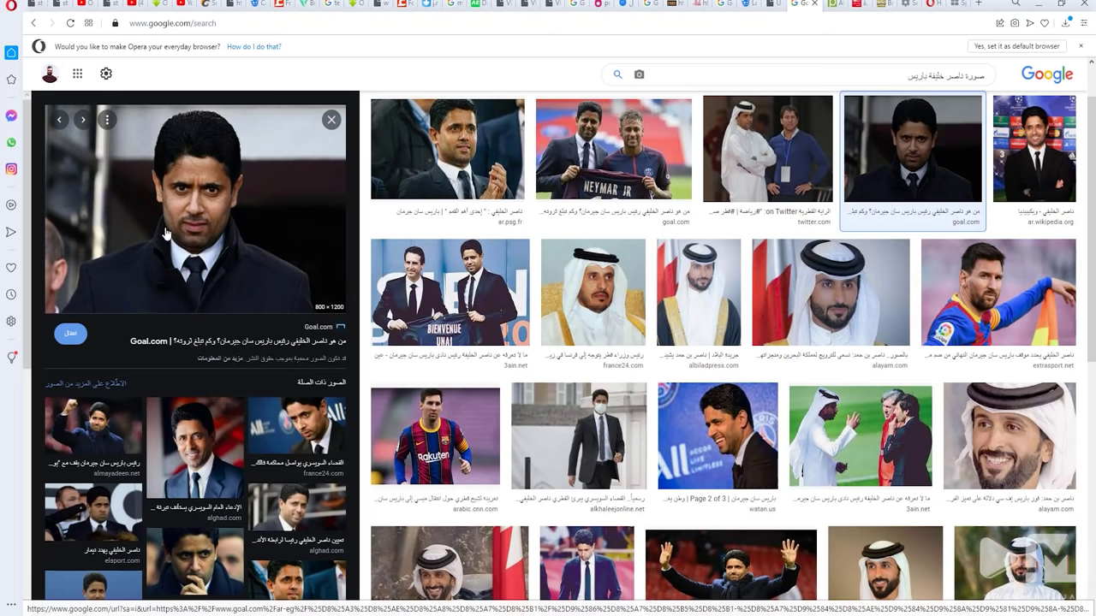
{"action": "right_click", "coordinate": [179, 200]}
{"action": "left_click", "coordinate": [219, 334]}
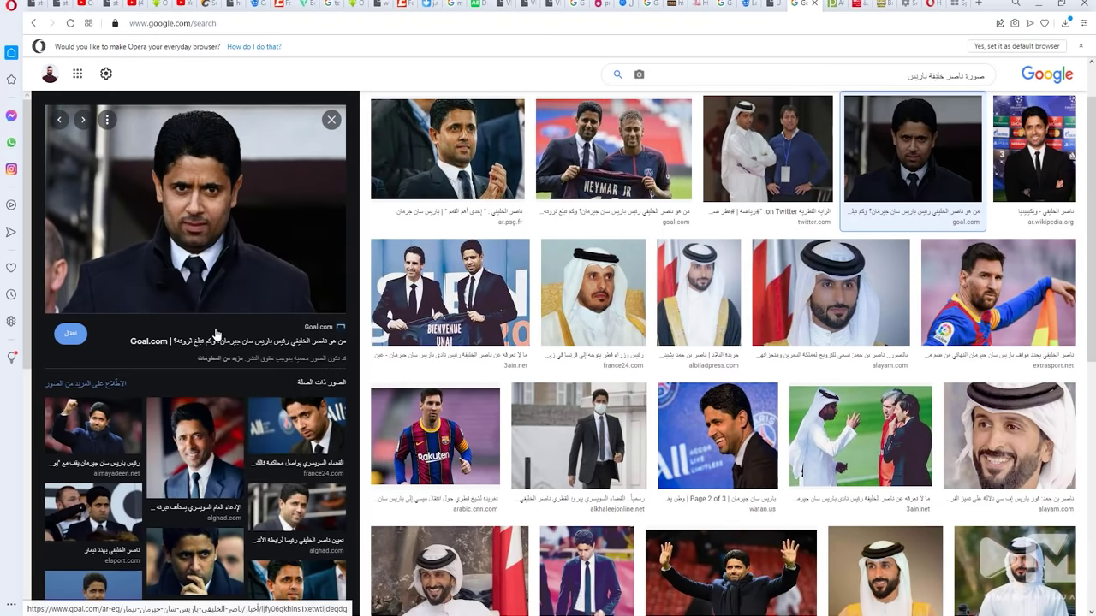
{"action": "right_click", "coordinate": [196, 227]}
{"action": "left_click", "coordinate": [411, 283]}
{"action": "left_click", "coordinate": [445, 294]}
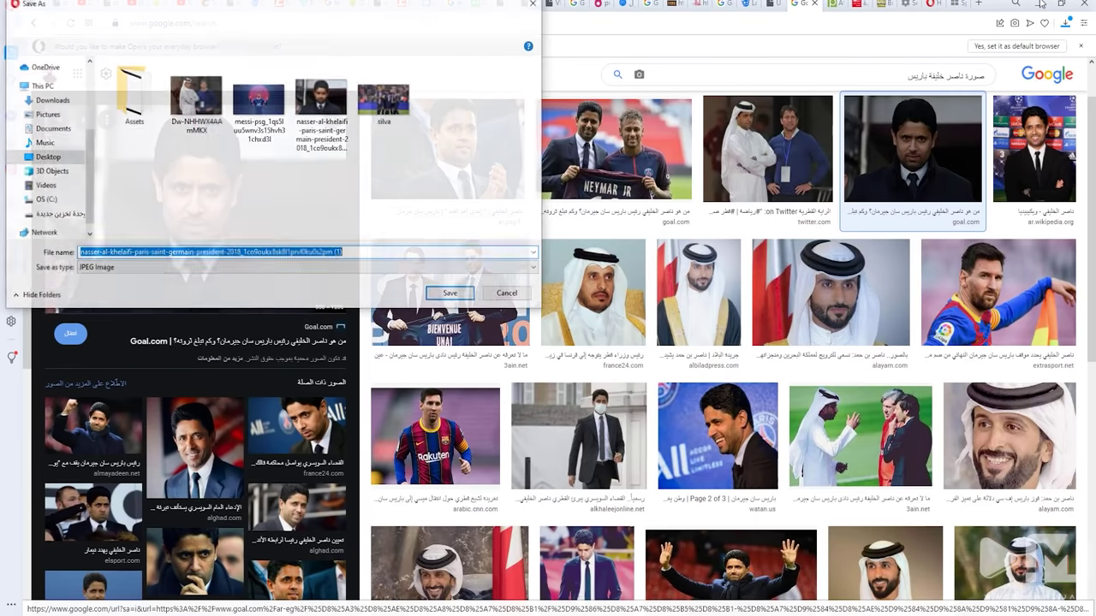
{"action": "key", "text": "Return"}
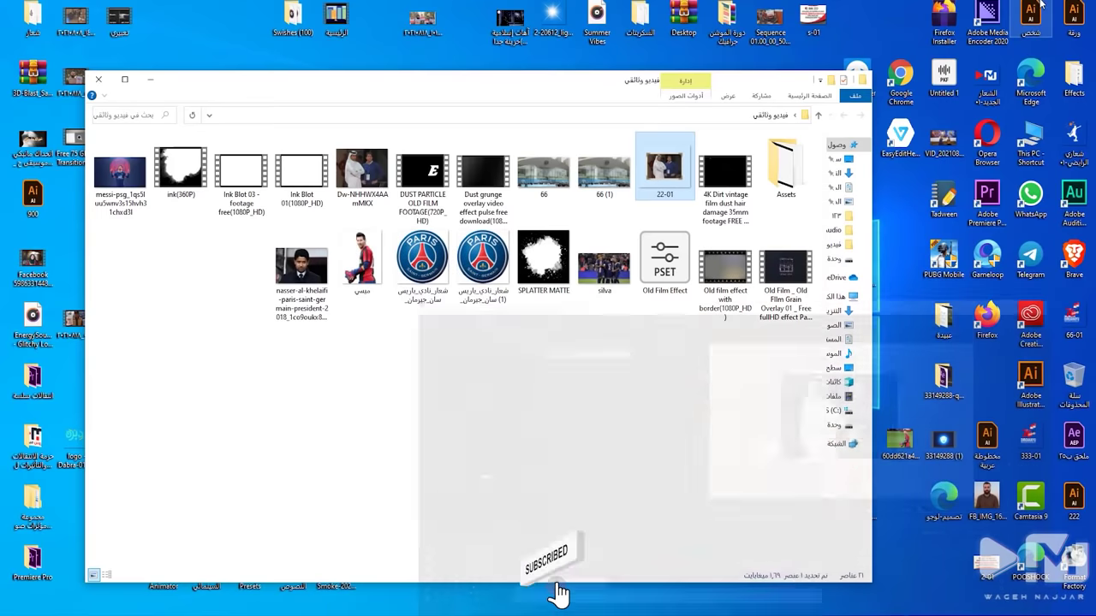
Drag the downloaded portrait JPEG from Explorer into the Illustrator frame document
{"action": "mouse_move", "coordinate": [301, 266]}
{"action": "left_mouse_down"}
{"action": "mouse_move", "coordinate": [741, 602]}
{"action": "mouse_move", "coordinate": [293, 485]}
{"action": "mouse_move", "coordinate": [437, 343]}
{"action": "left_mouse_up"}
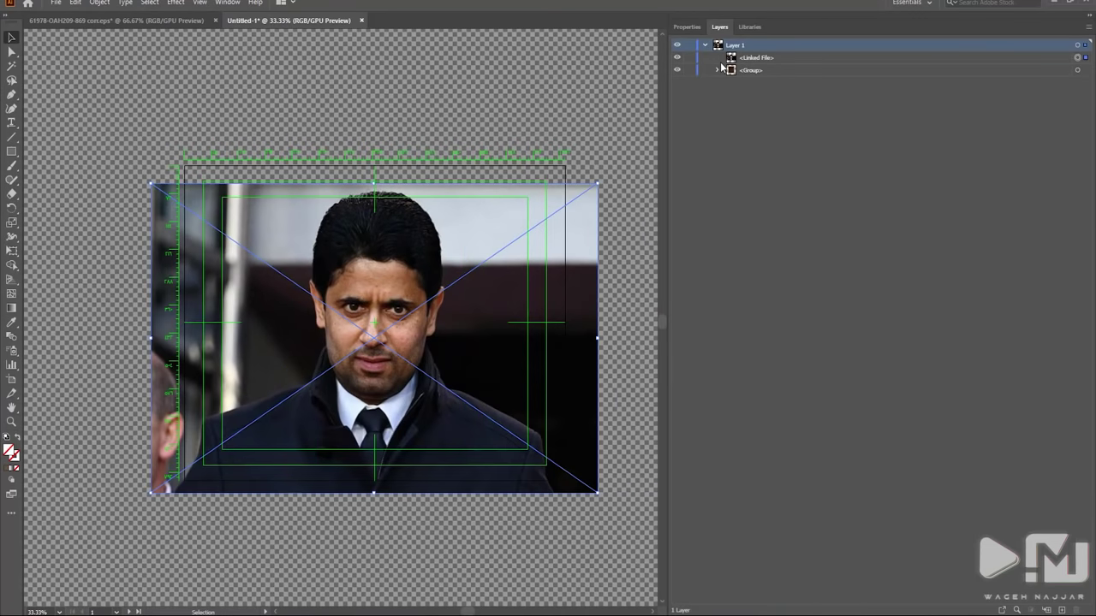
Move the photo under the frame's dark window rectangle in Layers and make a clipping mask
{"action": "left_click", "coordinate": [729, 107]}
{"action": "left_click_drag", "start_coordinate": [753, 57], "coordinate": [796, 135]}
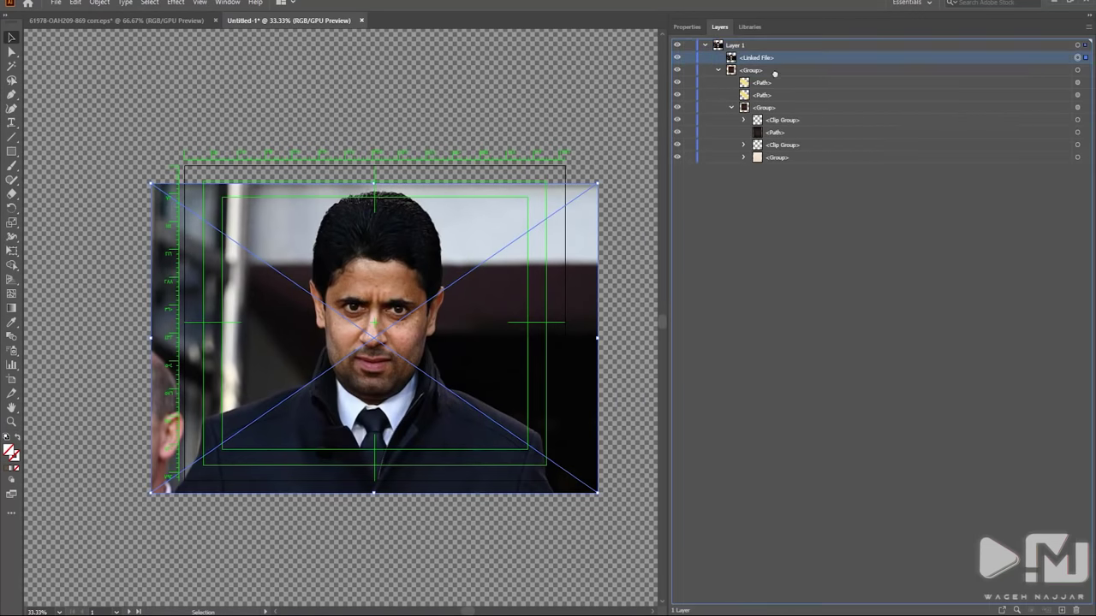
{"action": "left_click", "coordinate": [844, 122]}
{"action": "left_click", "coordinate": [1078, 119]}
{"action": "right_click", "coordinate": [383, 284]}
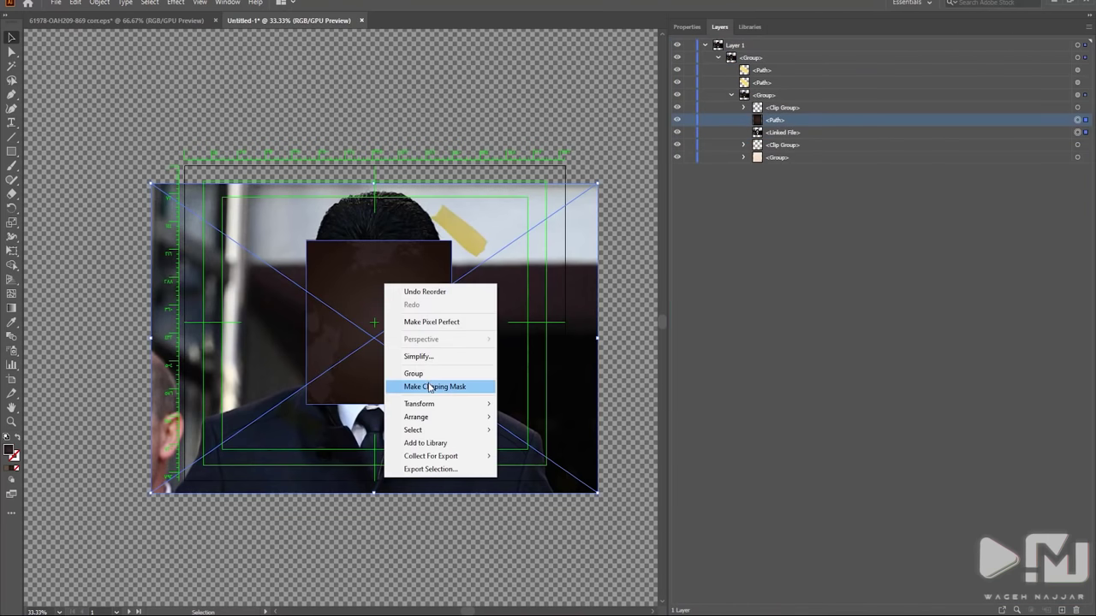
{"action": "left_click", "coordinate": [413, 384]}
Shrink the photo inside the mask to show the upper body, then slightly enlarge the framed group
{"action": "double_click", "coordinate": [402, 338]}
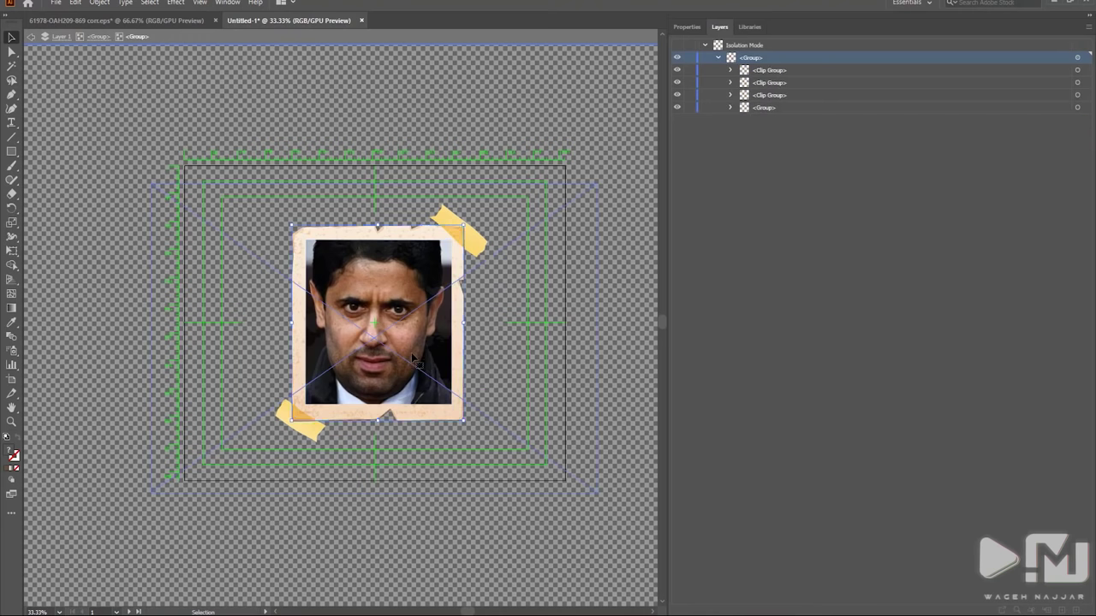
{"action": "key", "text": "ctrl+z"}
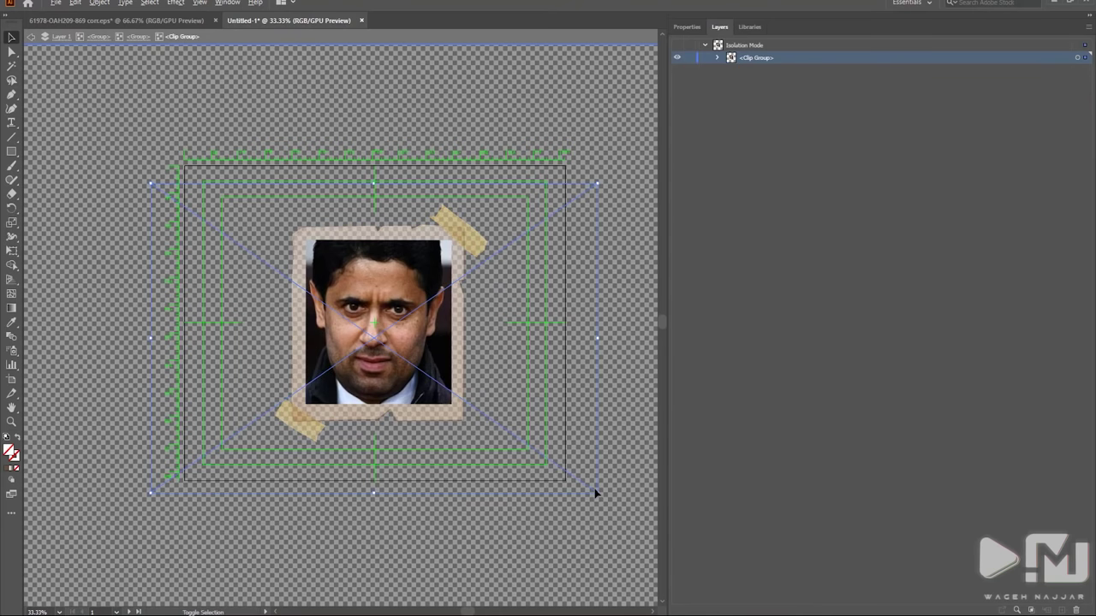
{"action": "left_click_drag", "start_coordinate": [596, 493], "coordinate": [472, 381]}
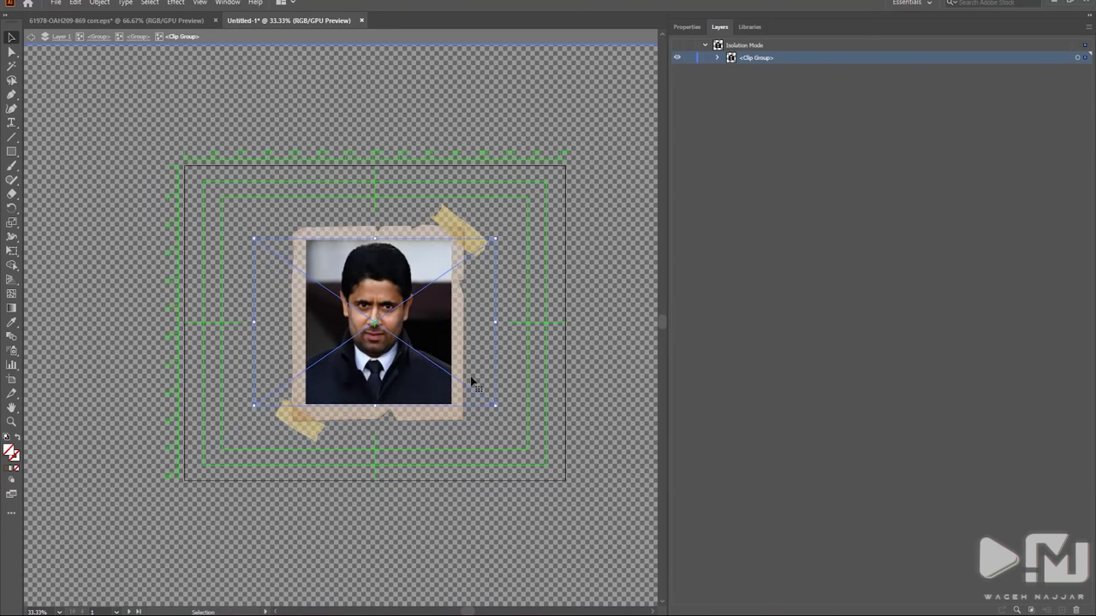
{"action": "double_click", "coordinate": [448, 470]}
{"action": "left_click", "coordinate": [55, 4]}
{"action": "left_click", "coordinate": [223, 152]}
{"action": "left_click_drag", "start_coordinate": [223, 152], "coordinate": [503, 454]}
{"action": "left_click", "coordinate": [257, 298]}
Export the framed artwork as PNG Untit3 using artboards at Screen (72 ppi) resolution
{"action": "left_click", "coordinate": [55, 3]}
{"action": "mouse_move", "coordinate": [68, 209]}
{"action": "left_click", "coordinate": [255, 224]}
{"action": "left_click", "coordinate": [114, 251]}
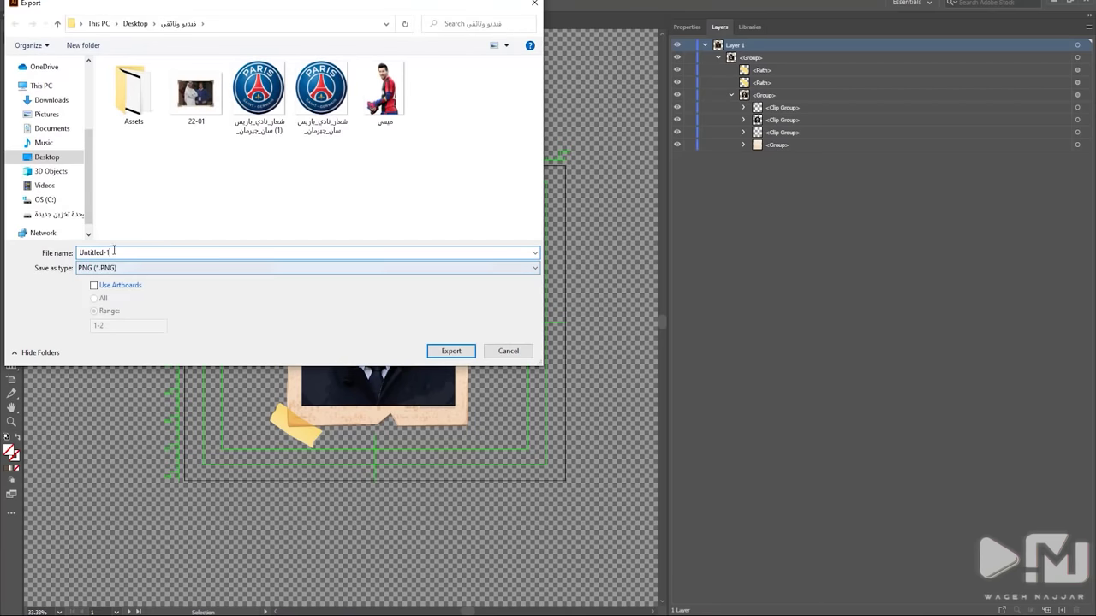
{"action": "type", "text": "3"}
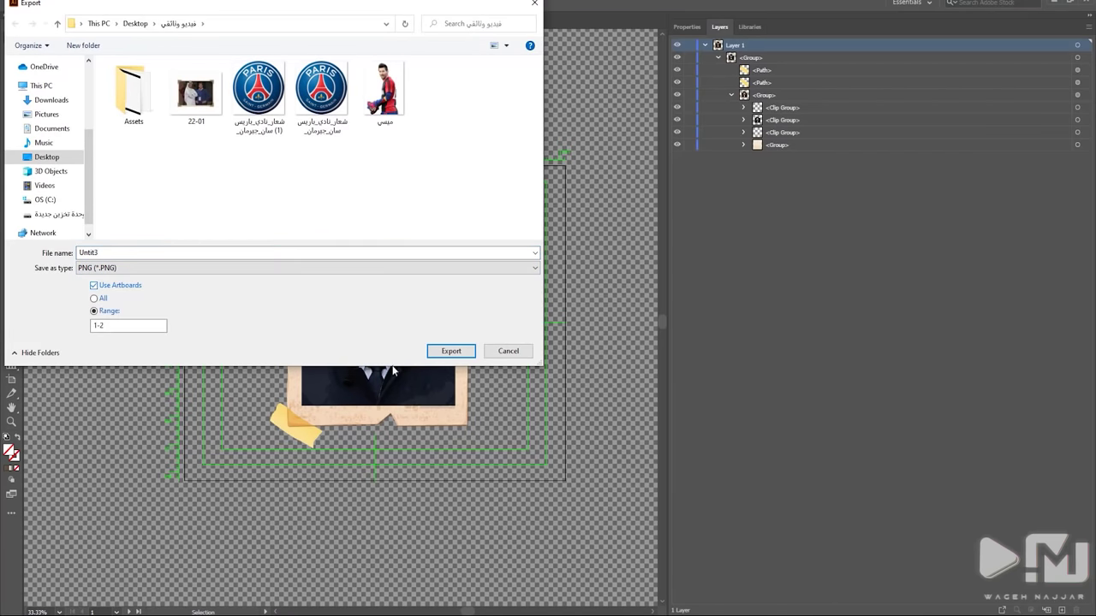
{"action": "left_click", "coordinate": [445, 353]}
{"action": "left_click", "coordinate": [539, 306]}
{"action": "left_click", "coordinate": [526, 317]}
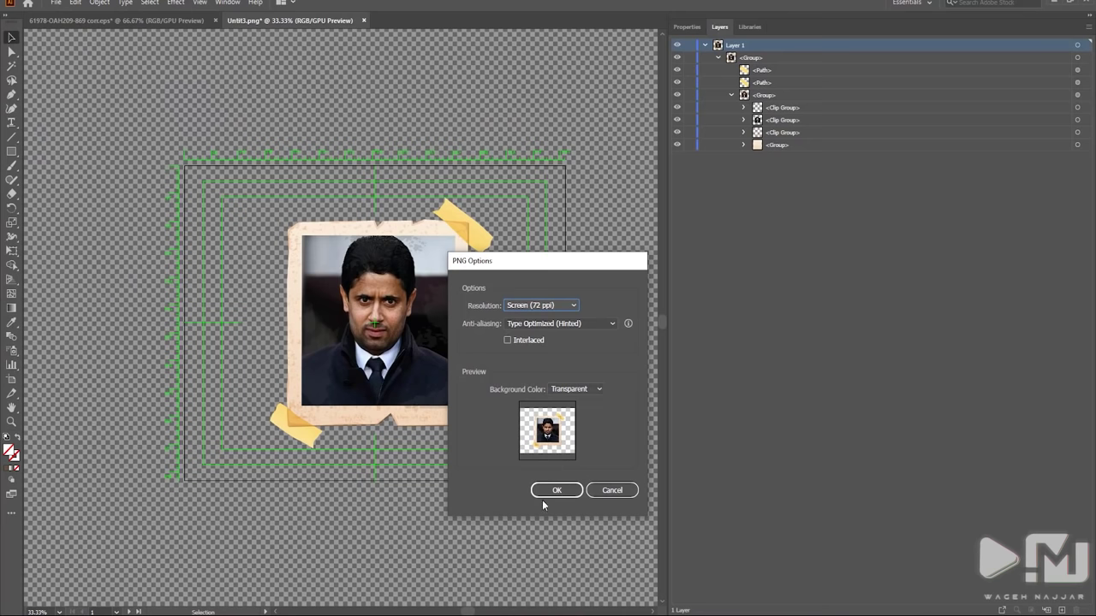
{"action": "left_click", "coordinate": [548, 491]}
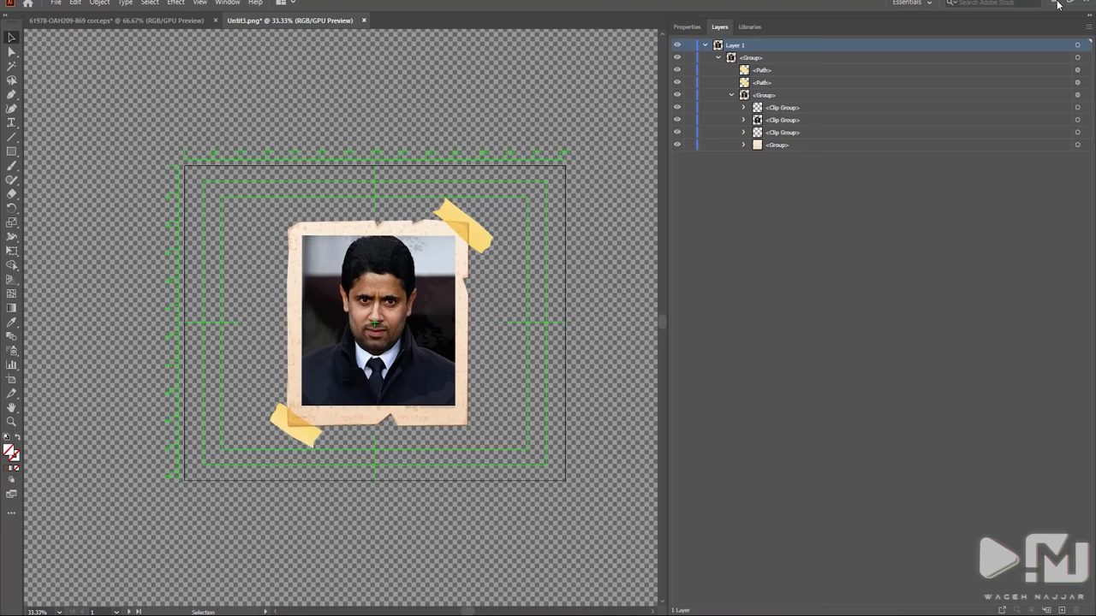
{"action": "left_click", "coordinate": [1058, 5]}
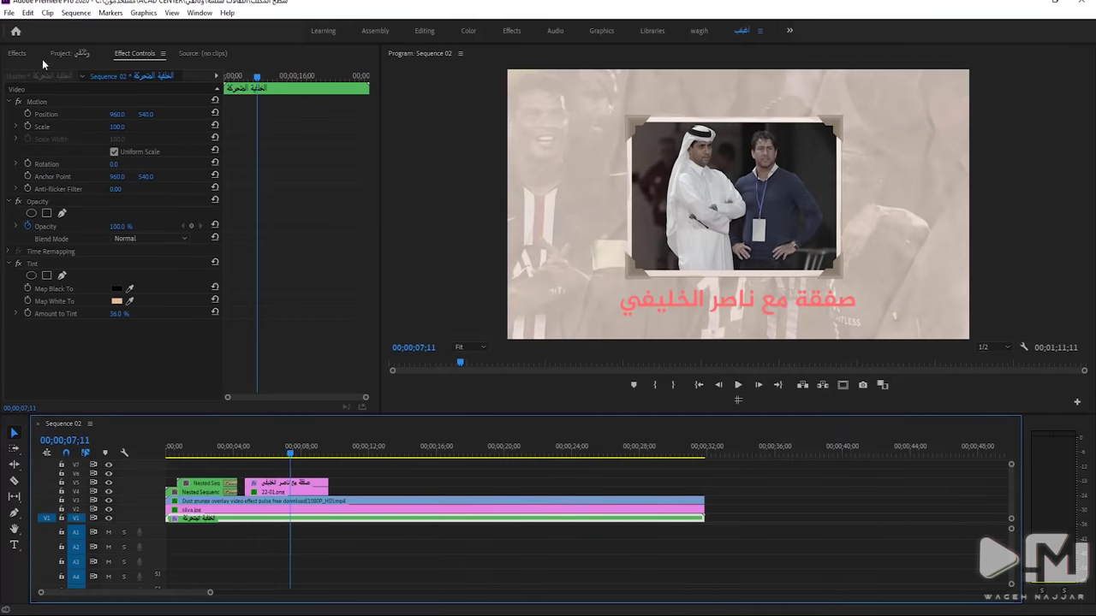
Import Untit3-01.png and place it on V4 at around 11 seconds
{"action": "left_click", "coordinate": [64, 54]}
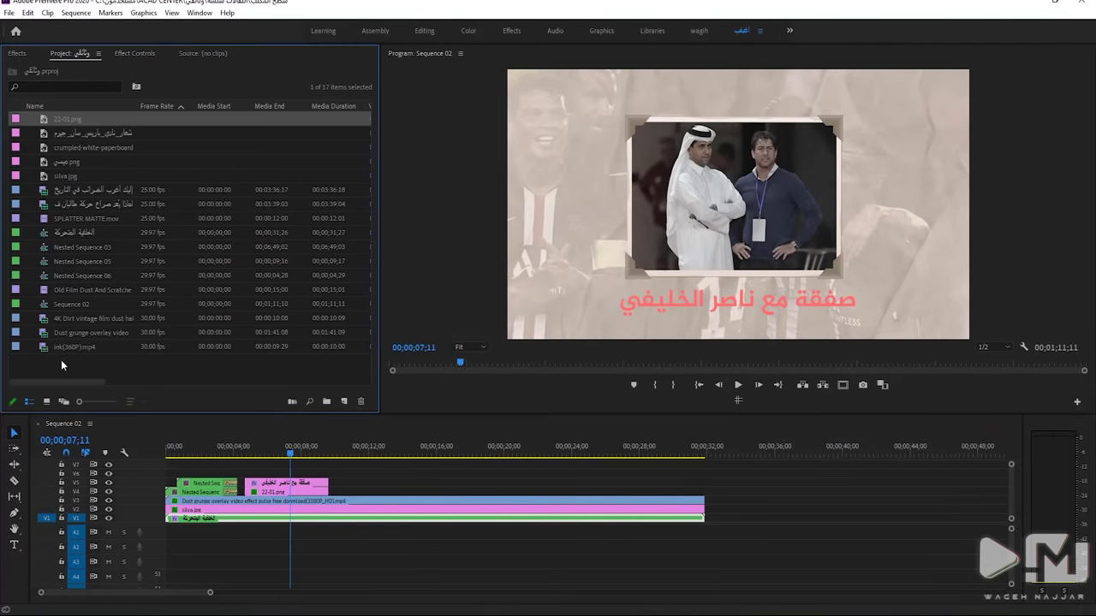
{"action": "double_click", "coordinate": [60, 366]}
{"action": "scroll", "coordinate": [222, 239], "scroll_direction": "down", "scroll_amount": 1}
{"action": "left_click", "coordinate": [213, 264]}
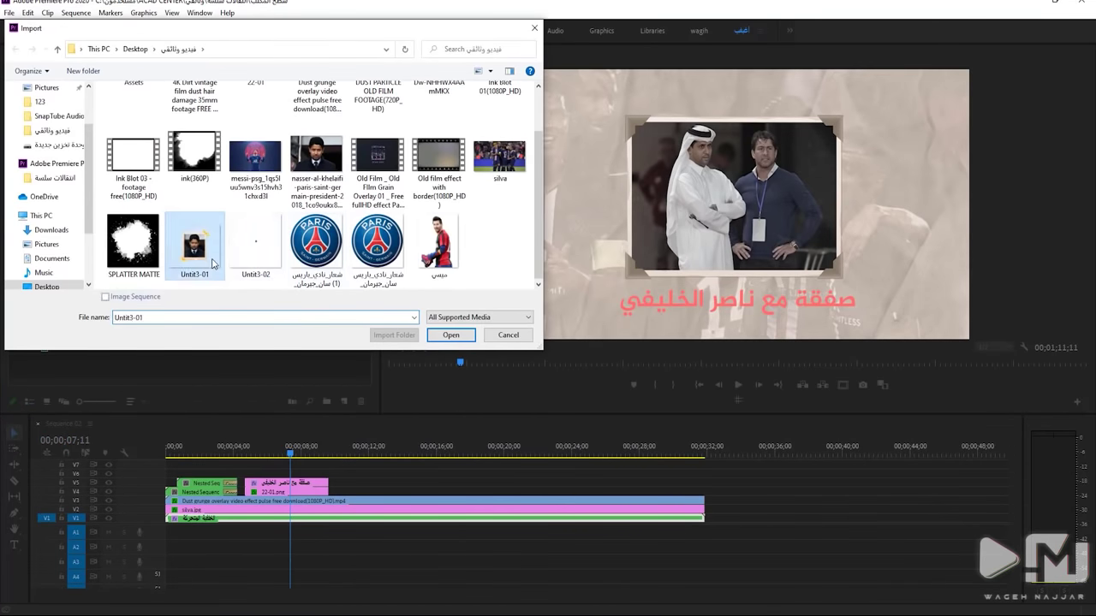
{"action": "double_click", "coordinate": [213, 263]}
{"action": "mouse_move", "coordinate": [85, 190]}
{"action": "left_mouse_down"}
{"action": "mouse_move", "coordinate": [351, 497]}
{"action": "mouse_move", "coordinate": [342, 492]}
{"action": "left_mouse_up"}
{"action": "left_click_drag", "start_coordinate": [342, 451], "coordinate": [362, 454]}
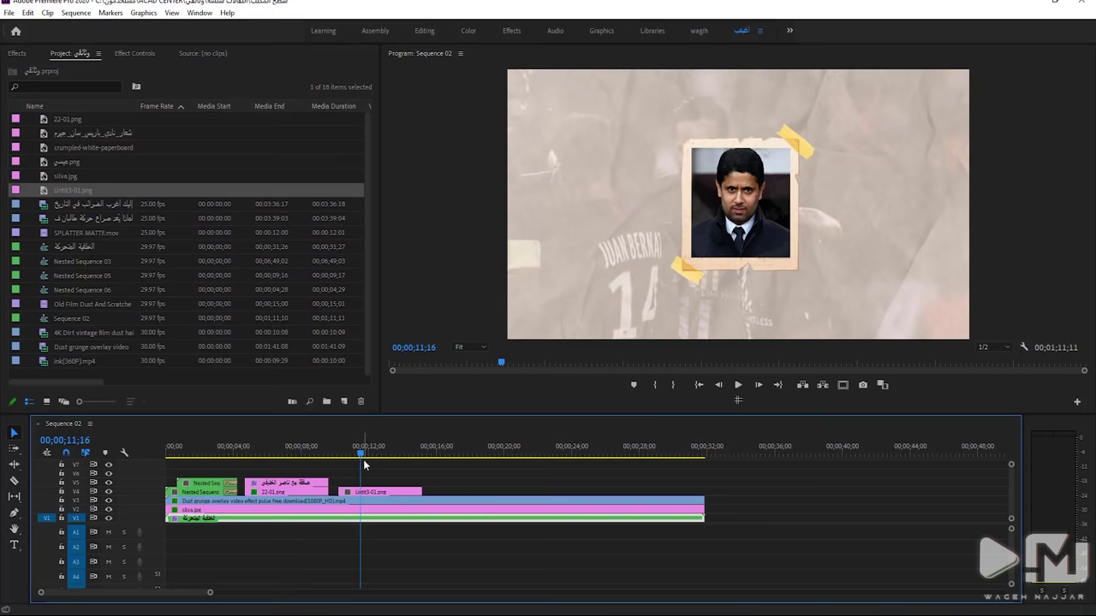
Apply the Tint effect to the framed photo clip and reduce its amount to 64%
{"action": "left_click", "coordinate": [377, 492]}
{"action": "left_click", "coordinate": [18, 53]}
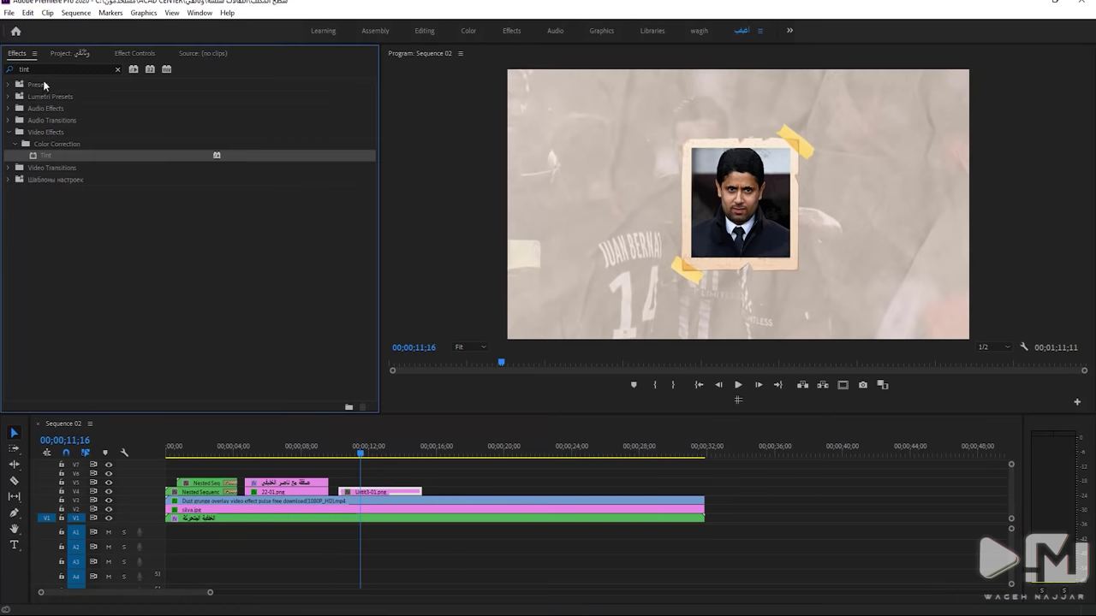
{"action": "left_click_drag", "start_coordinate": [239, 240], "coordinate": [390, 491]}
{"action": "left_click", "coordinate": [142, 54]}
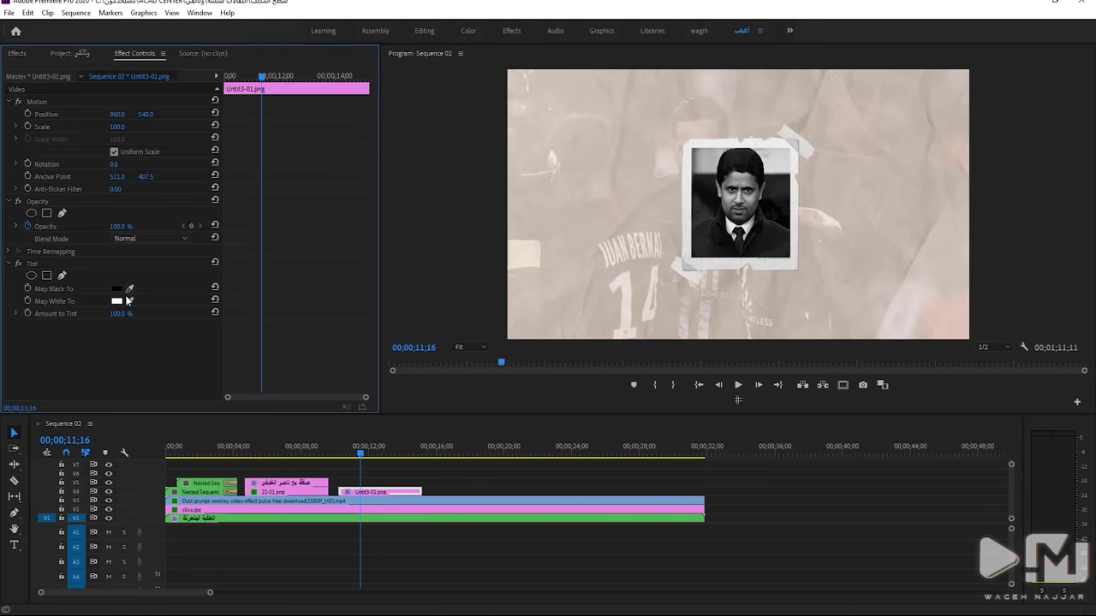
{"action": "left_click_drag", "start_coordinate": [119, 313], "coordinate": [97, 313]}
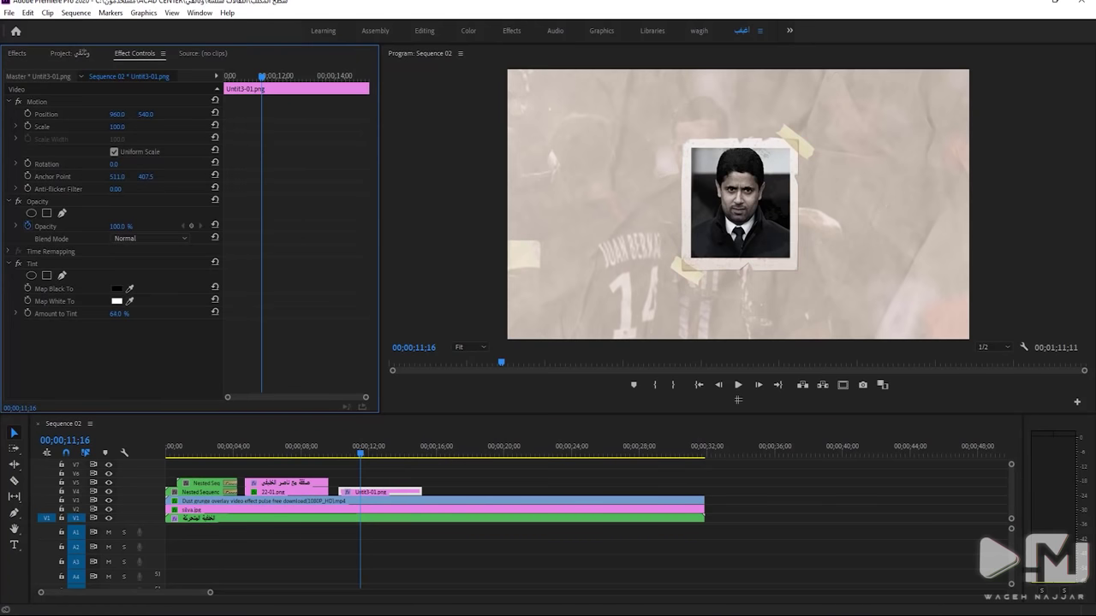
Place SPLATTER MATTE.mov on V5 directly above the framed photo
{"action": "left_click", "coordinate": [67, 53]}
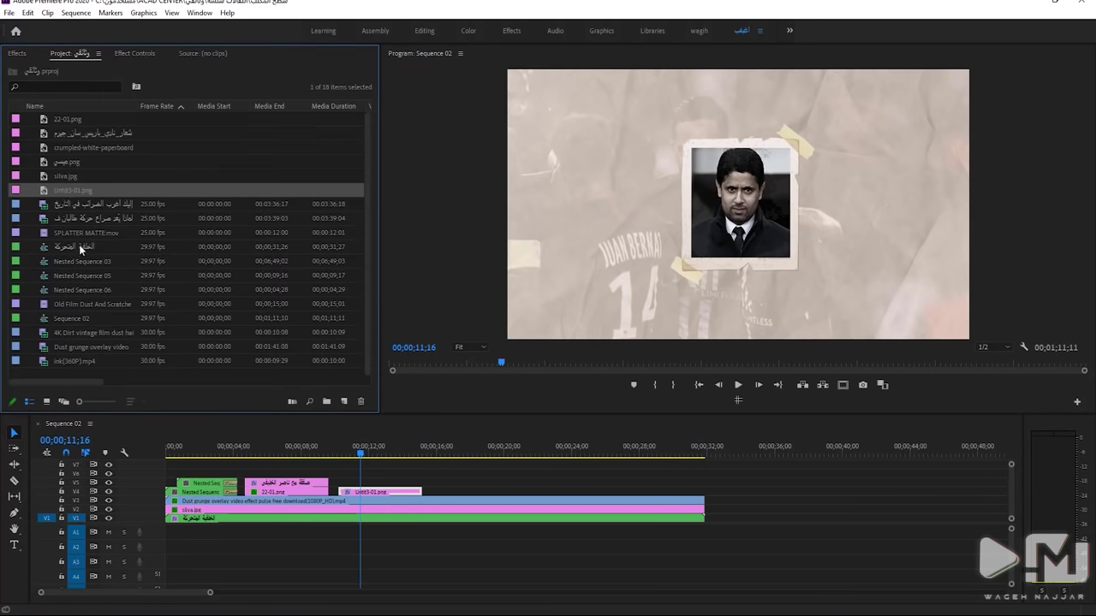
{"action": "left_click_drag", "start_coordinate": [376, 492], "coordinate": [377, 483]}
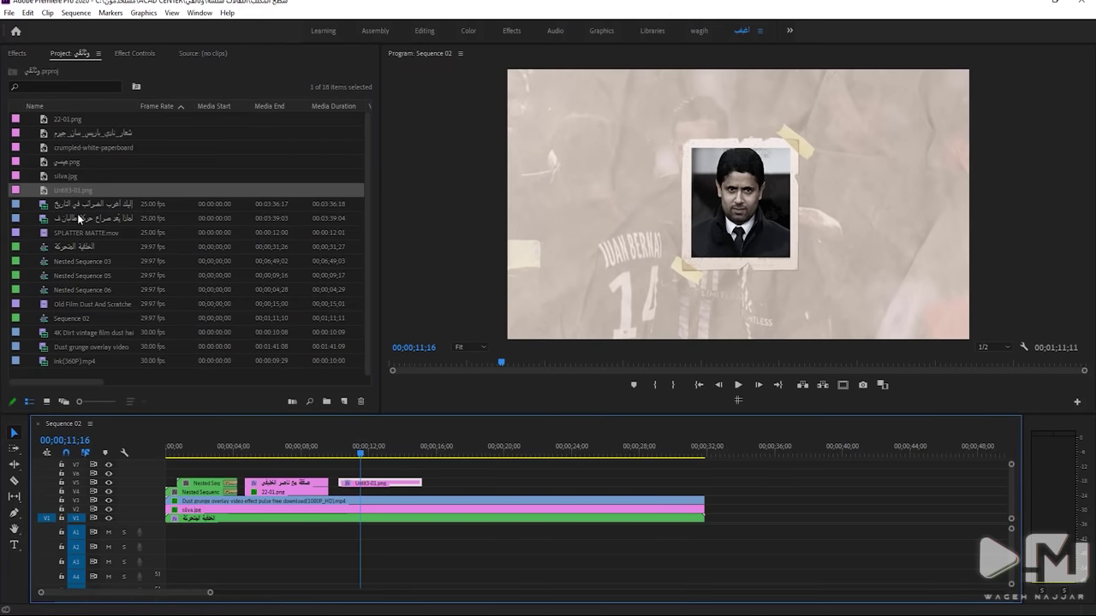
{"action": "left_click", "coordinate": [368, 492]}
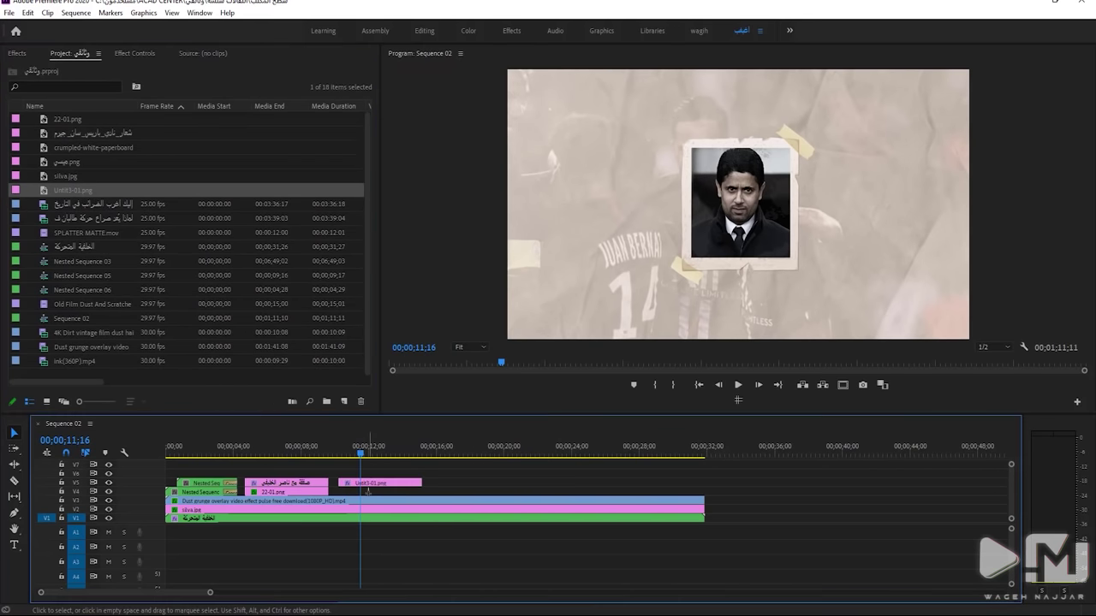
{"action": "key", "text": "ctrl+z"}
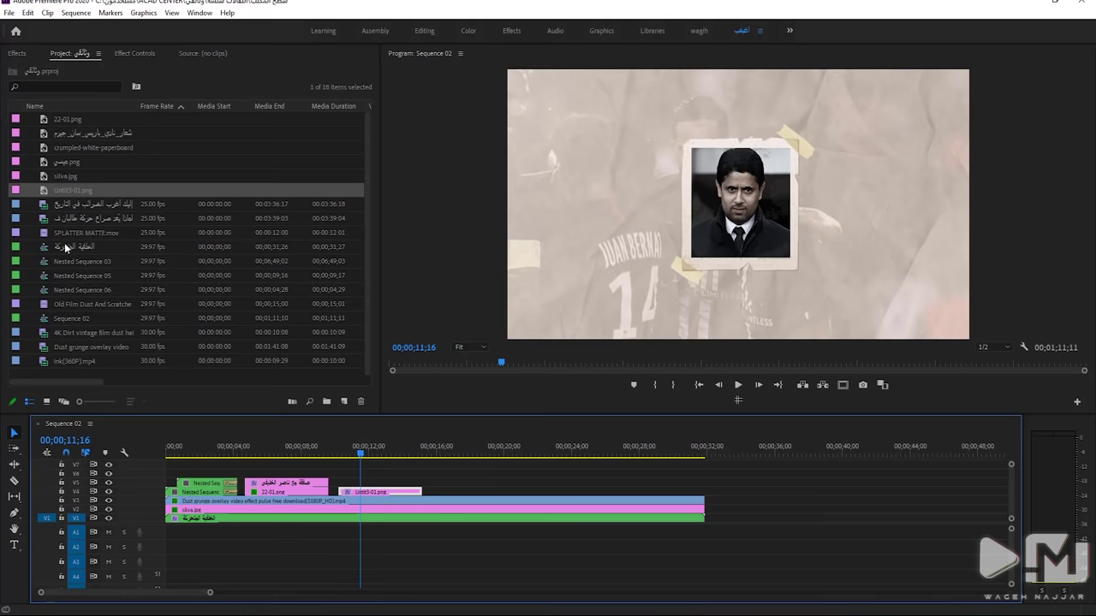
{"action": "left_click_drag", "start_coordinate": [66, 232], "coordinate": [342, 484]}
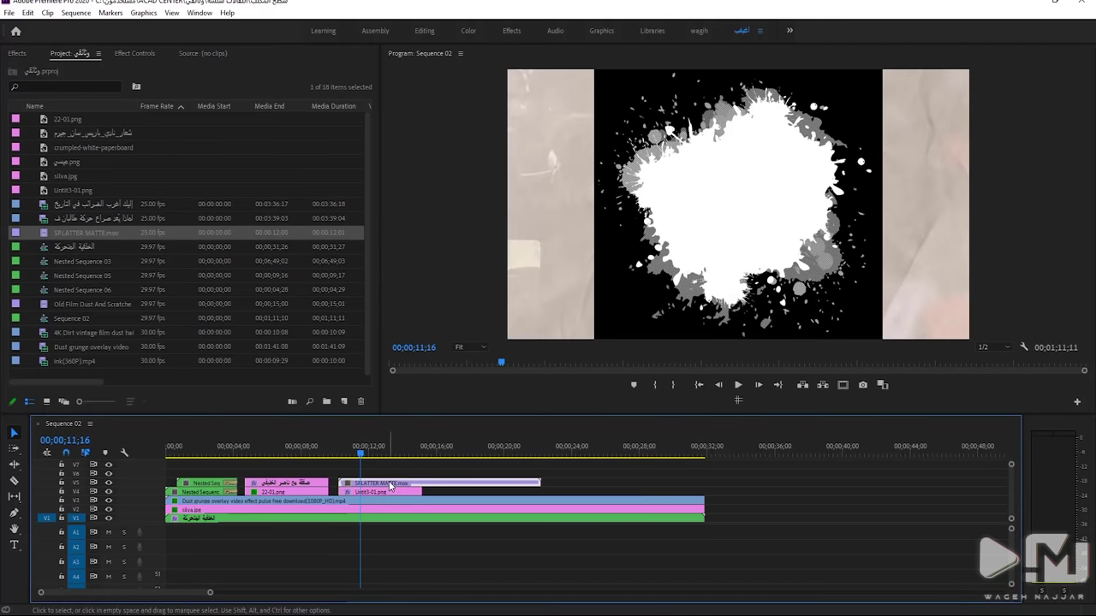
Apply the Track Matte Key effect to the Untit3-01.png photo clip
{"action": "left_click", "coordinate": [135, 53]}
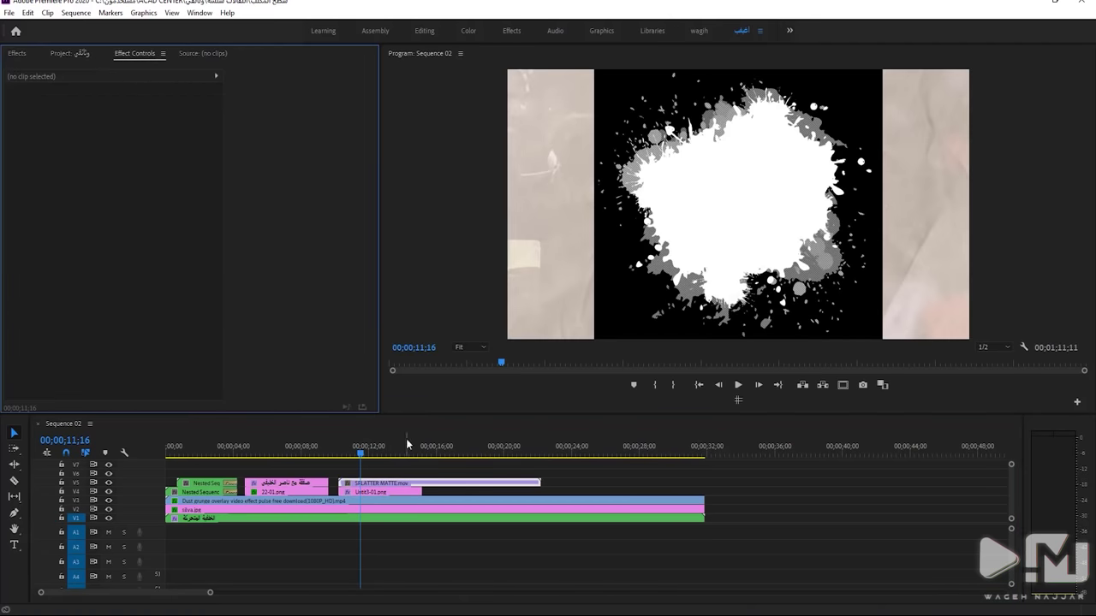
{"action": "left_click", "coordinate": [377, 492]}
{"action": "left_click", "coordinate": [17, 53]}
{"action": "left_click", "coordinate": [64, 69]}
{"action": "type", "text": "قشؤن"}
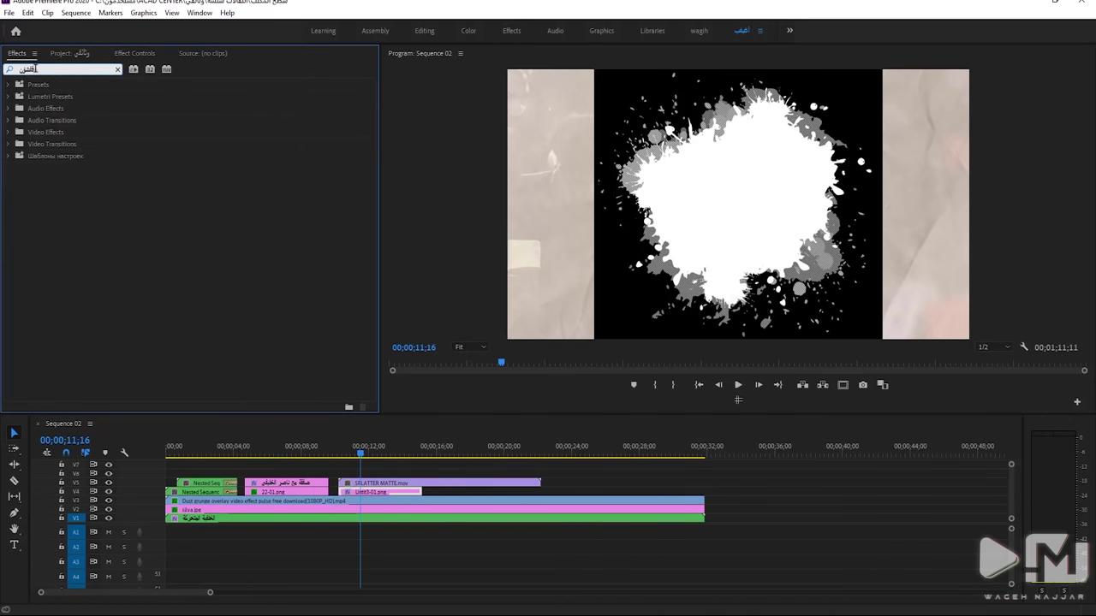
{"action": "type", "text": "track"}
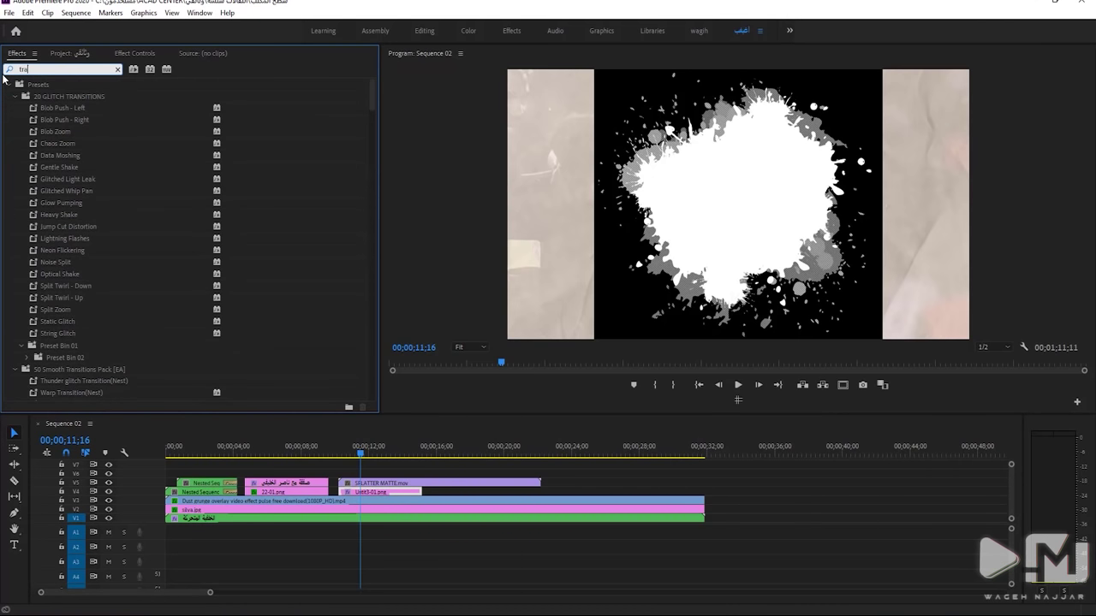
{"action": "left_click", "coordinate": [58, 155]}
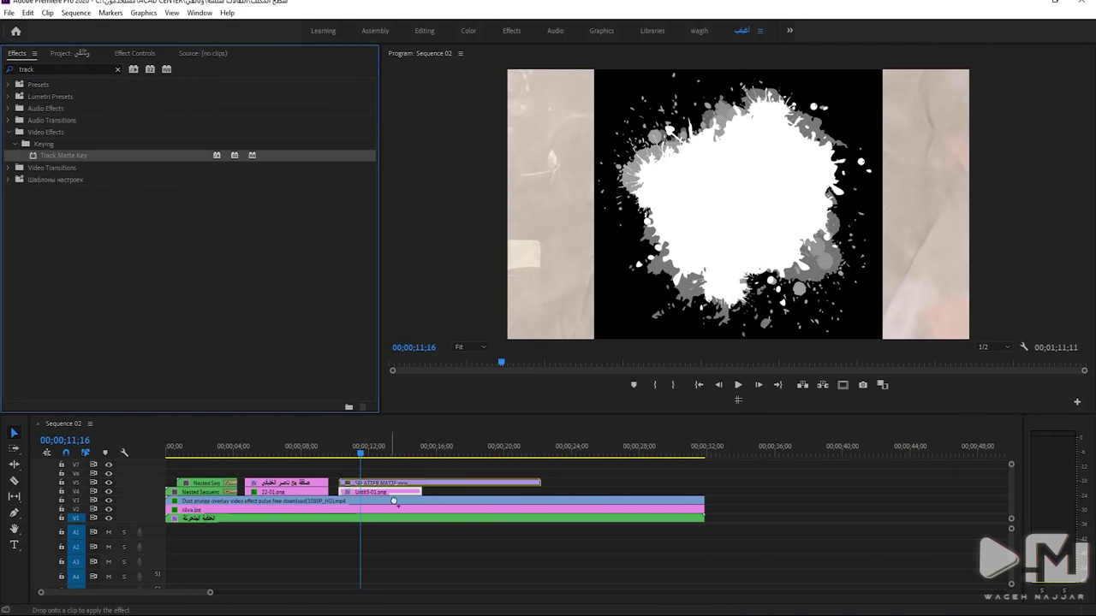
Set the Track Matte Key to Matte Video 5 with Composite Using Matte Luma
{"action": "left_click", "coordinate": [137, 54]}
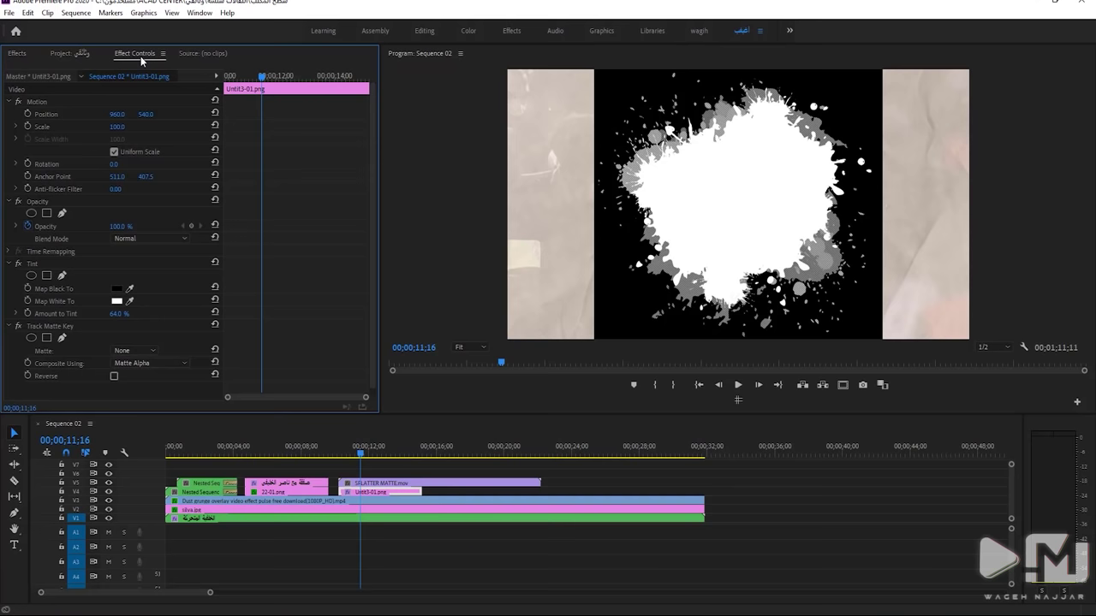
{"action": "left_click", "coordinate": [143, 353]}
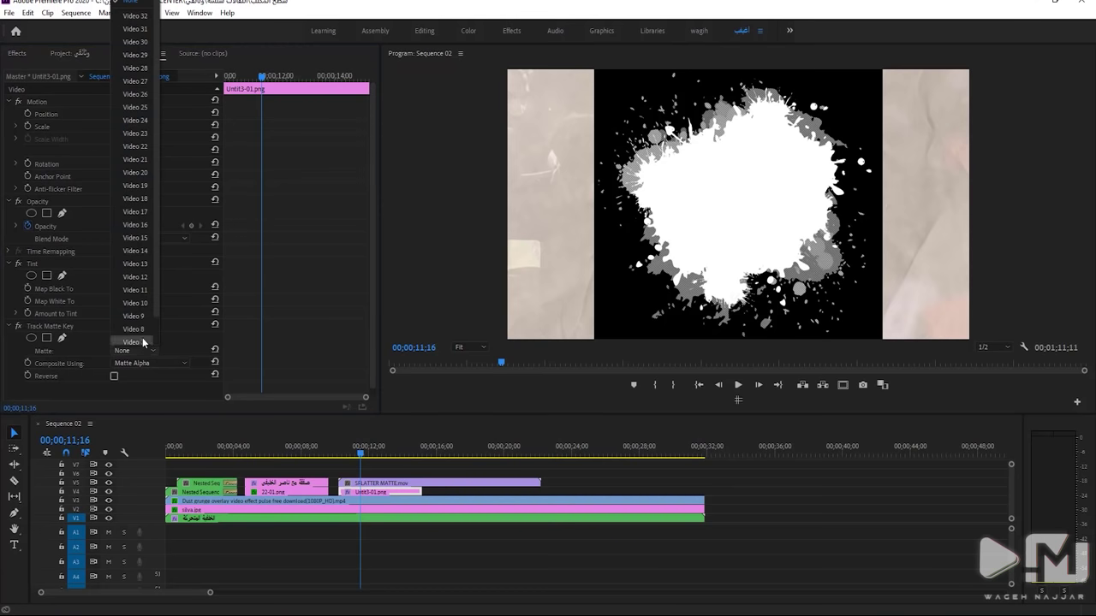
{"action": "left_click", "coordinate": [134, 335]}
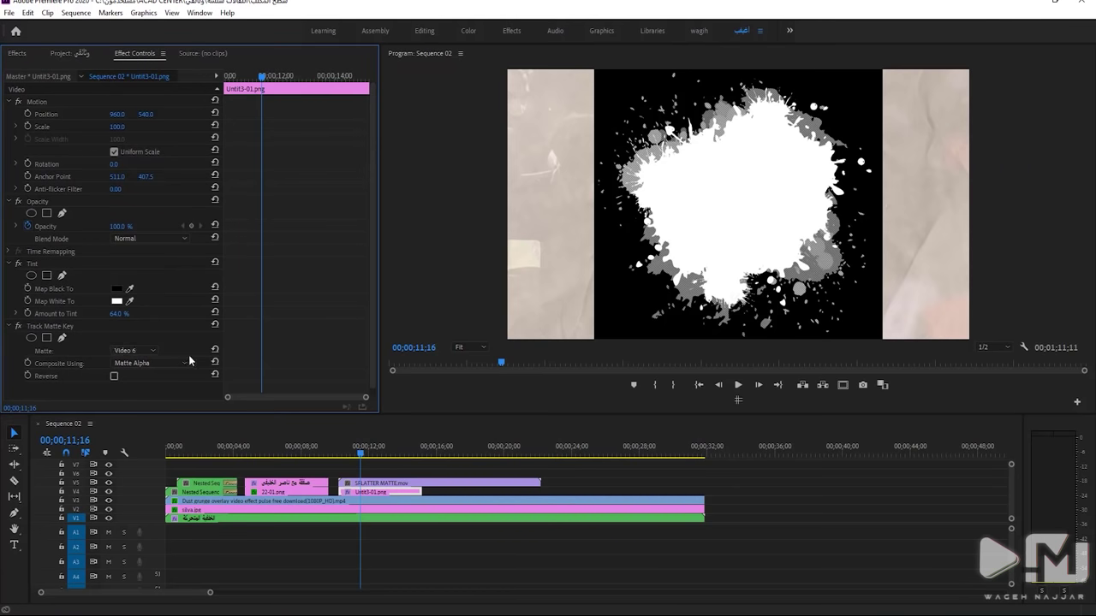
{"action": "left_click", "coordinate": [150, 363]}
{"action": "left_click", "coordinate": [143, 377]}
{"action": "left_click", "coordinate": [384, 484]}
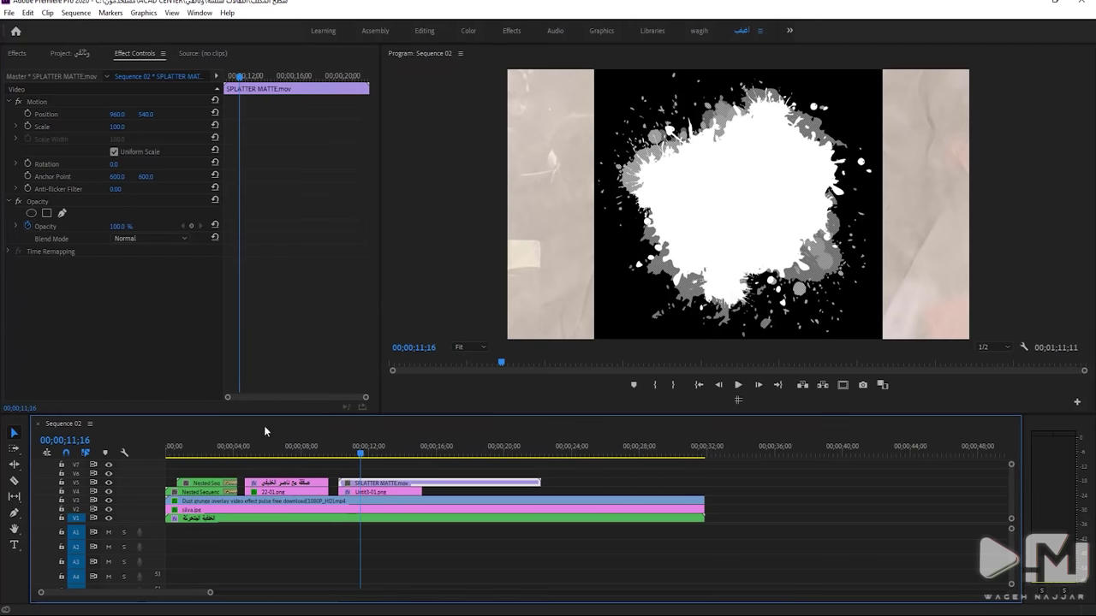
{"action": "left_click", "coordinate": [395, 493]}
{"action": "left_click", "coordinate": [136, 350]}
{"action": "left_click", "coordinate": [139, 339]}
{"action": "left_click", "coordinate": [136, 350]}
{"action": "left_click", "coordinate": [137, 339]}
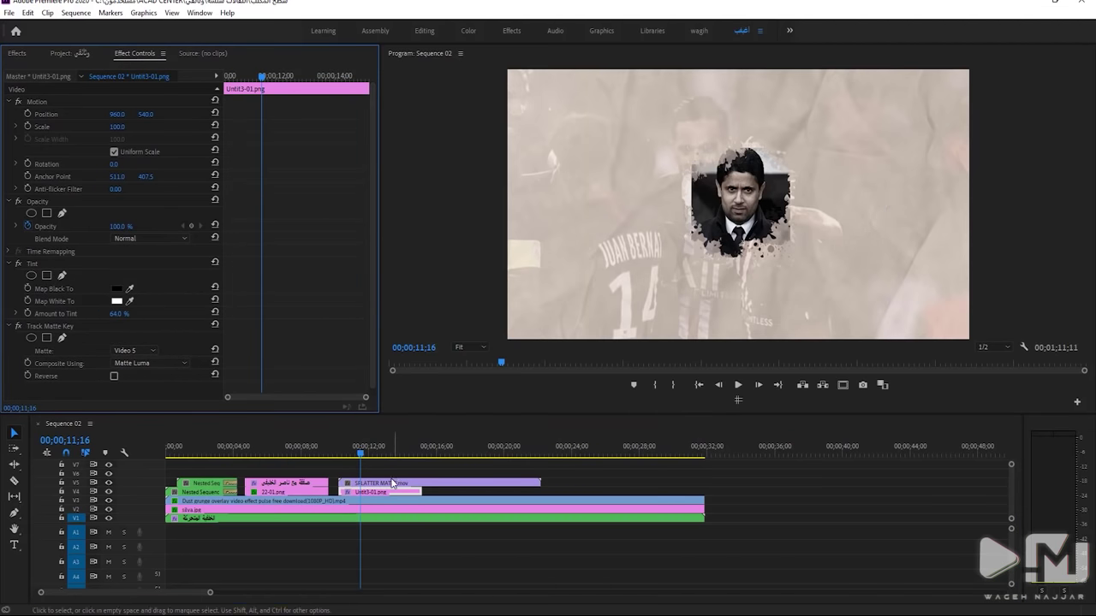
Scale SPLATTER MATTE to 192 and trim its end to near 13;20
{"action": "left_click", "coordinate": [445, 483]}
{"action": "left_click_drag", "start_coordinate": [119, 127], "coordinate": [197, 128]}
{"action": "left_click", "coordinate": [343, 446]}
{"action": "key", "text": "space"}
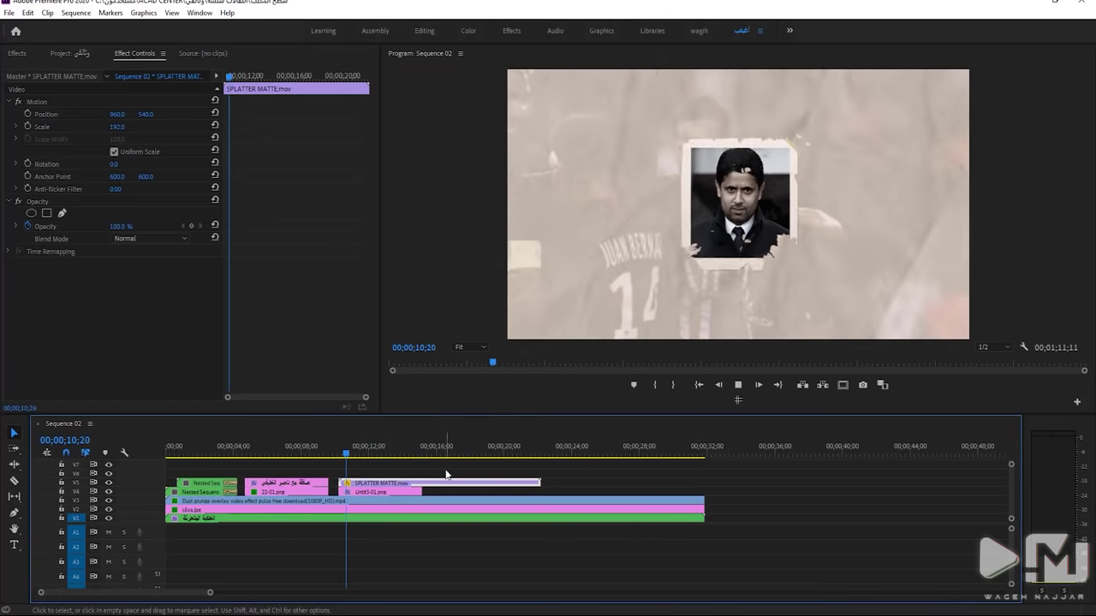
{"action": "left_click_drag", "start_coordinate": [539, 483], "coordinate": [422, 476]}
{"action": "left_click", "coordinate": [396, 437]}
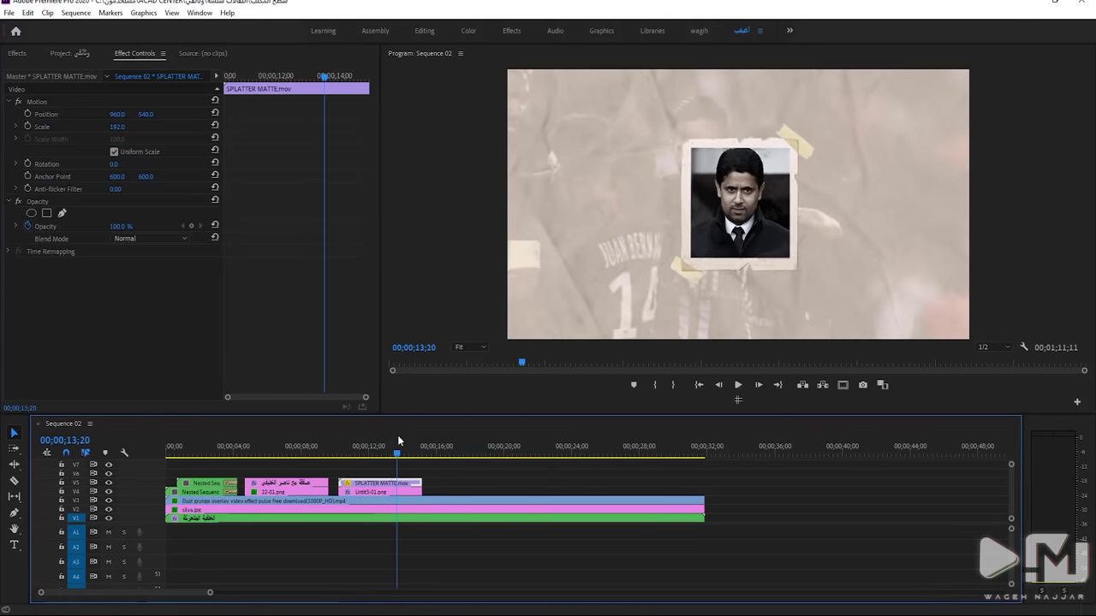
Find Old Film Dust And Scratches (5).mov in the Assets folder and drag it toward the sequence
{"action": "left_click", "coordinate": [1025, 1]}
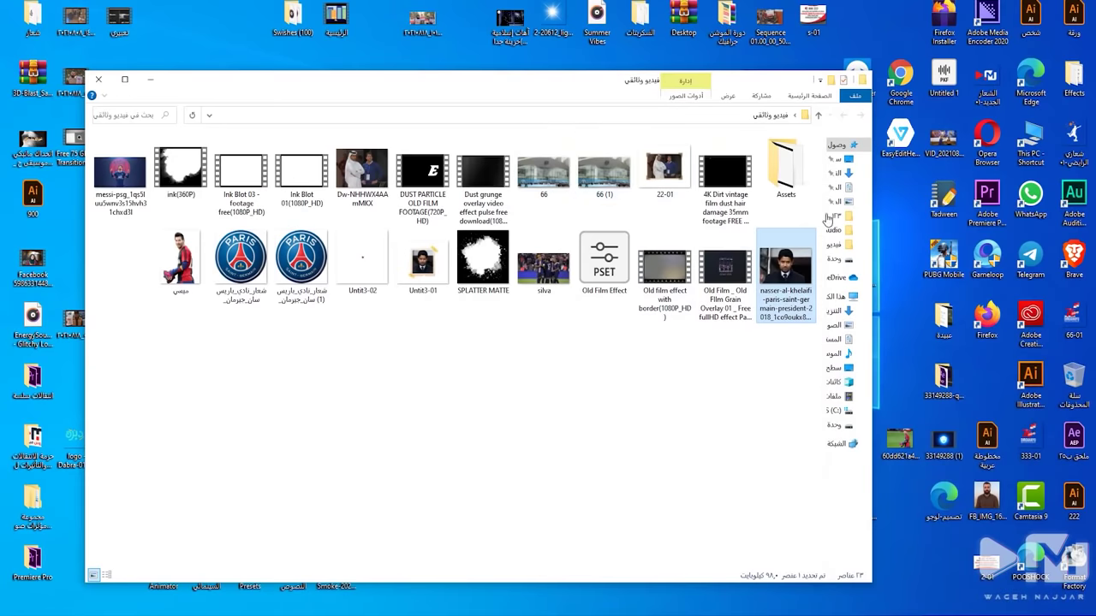
{"action": "left_click", "coordinate": [181, 171]}
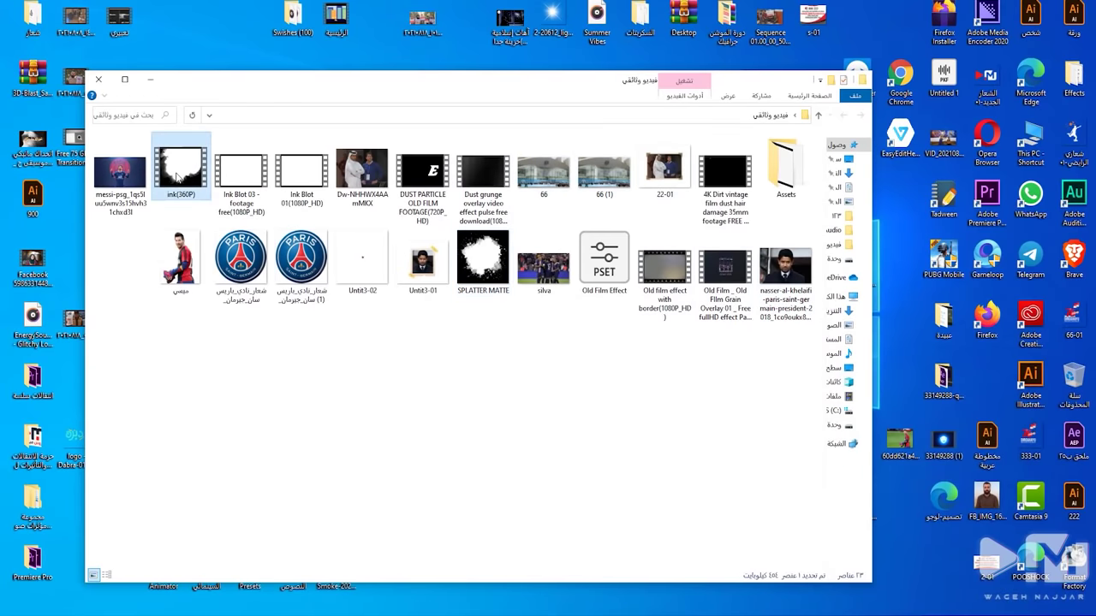
{"action": "left_click", "coordinate": [709, 193]}
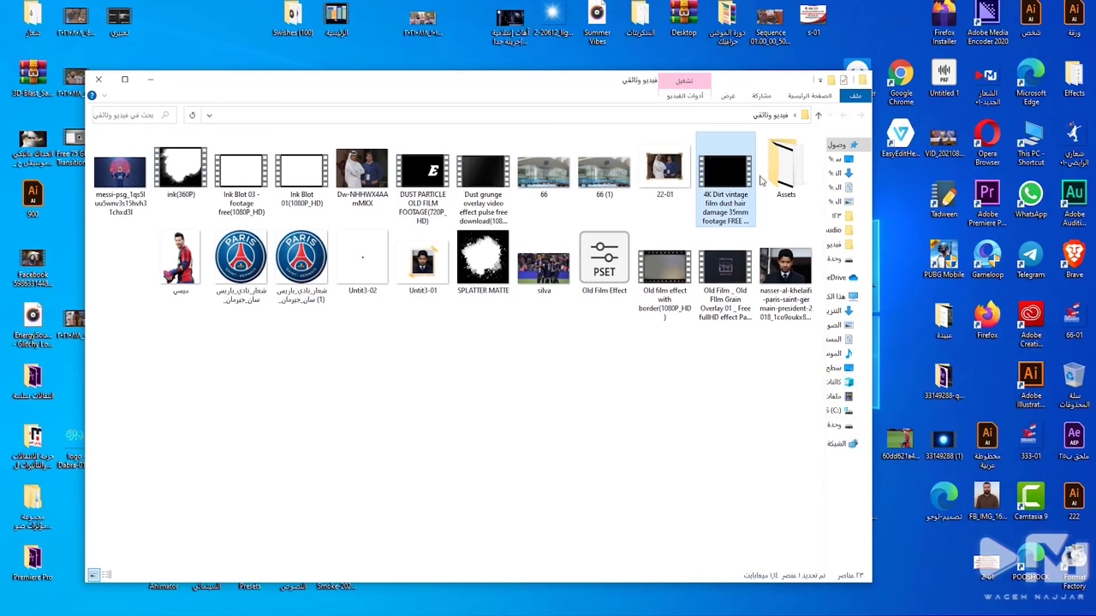
{"action": "double_click", "coordinate": [785, 175]}
{"action": "mouse_move", "coordinate": [422, 176]}
{"action": "left_mouse_down"}
{"action": "mouse_move", "coordinate": [775, 568]}
{"action": "mouse_move", "coordinate": [336, 465]}
{"action": "left_mouse_up"}
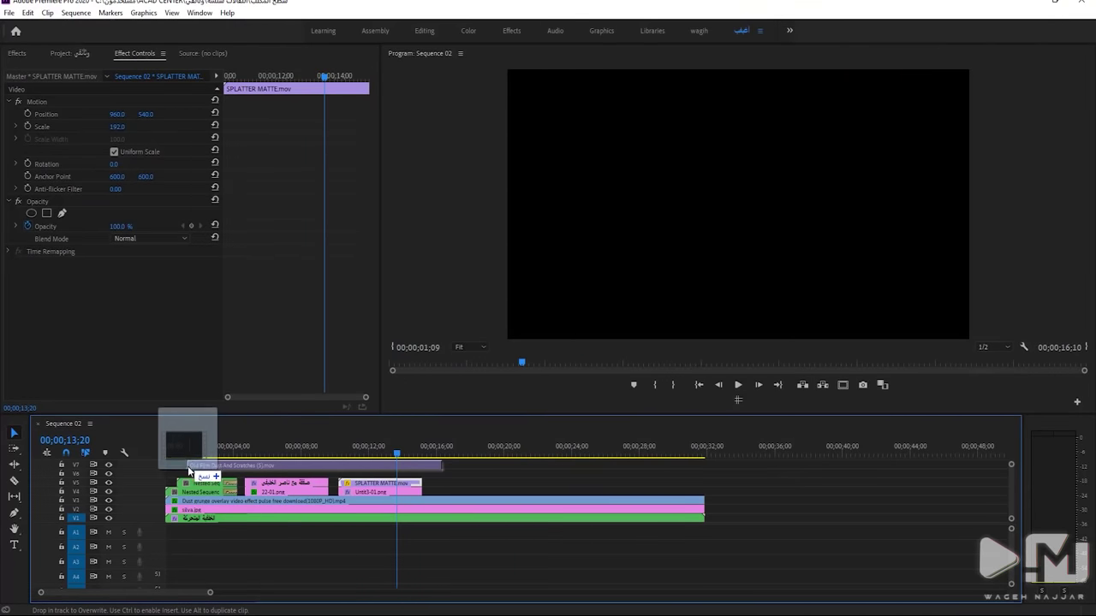
Drop the Old Film Dust clip on the top track, set its blend mode to Screen, and preview
{"action": "left_click_drag", "start_coordinate": [336, 465], "coordinate": [180, 474]}
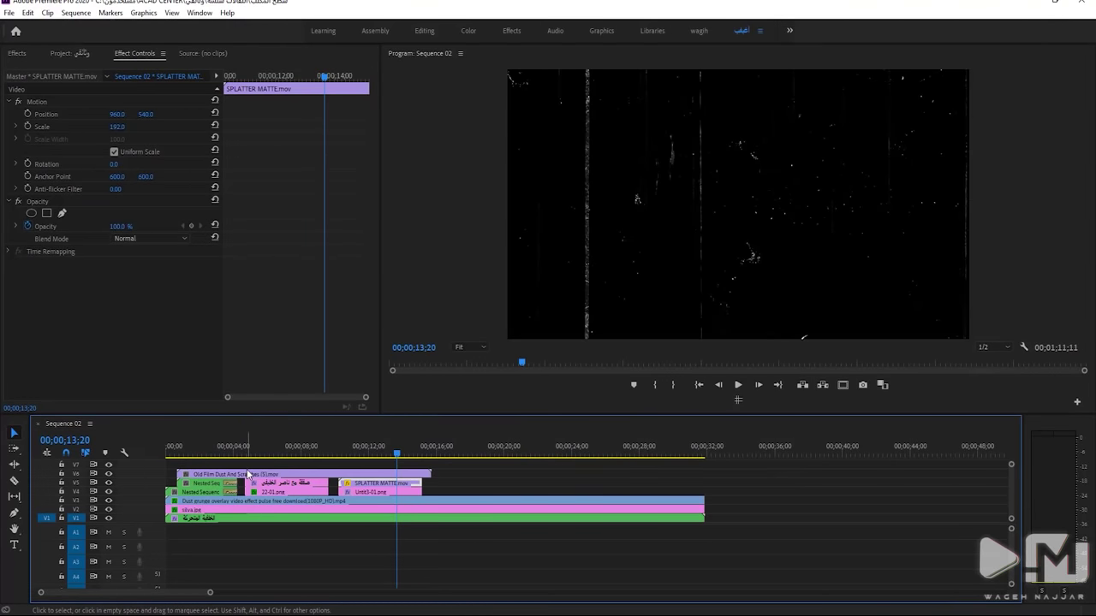
{"action": "left_click", "coordinate": [151, 239]}
{"action": "left_click", "coordinate": [137, 360]}
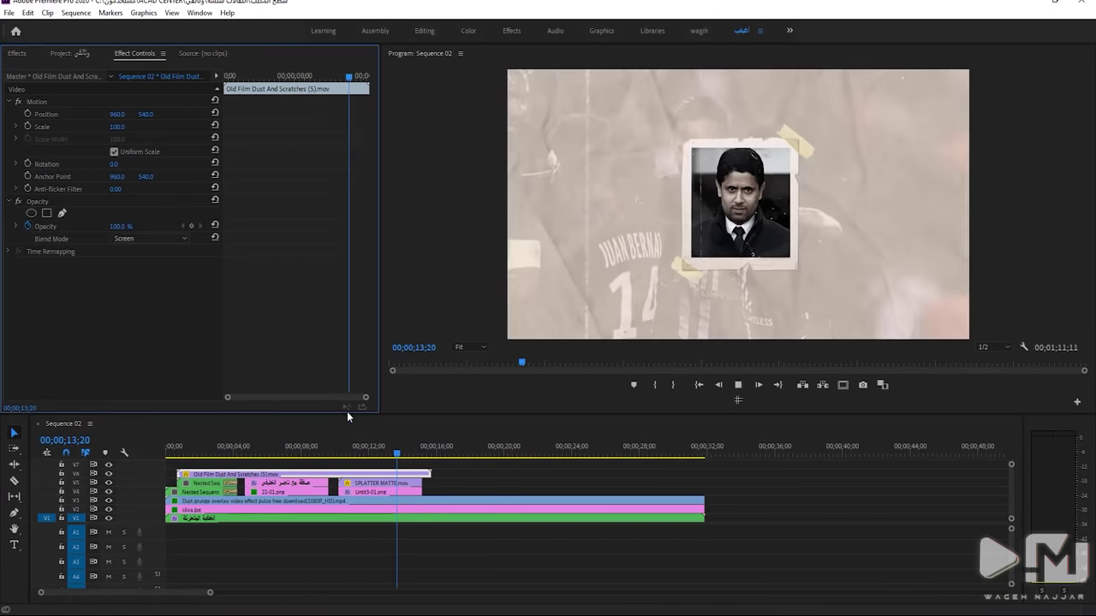
{"action": "left_click", "coordinate": [285, 473]}
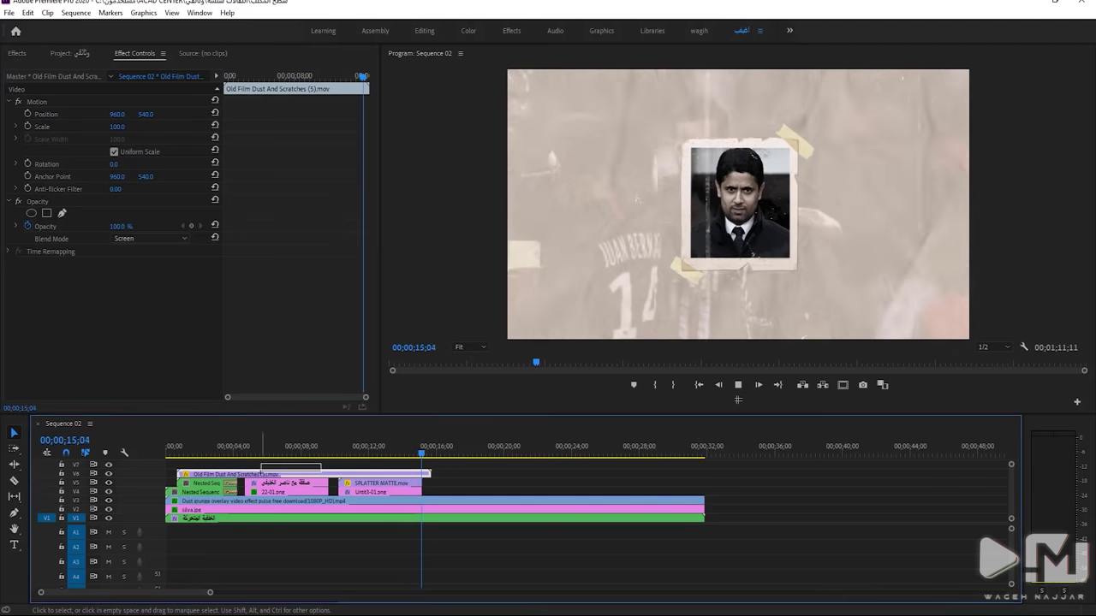
{"action": "left_click", "coordinate": [281, 451]}
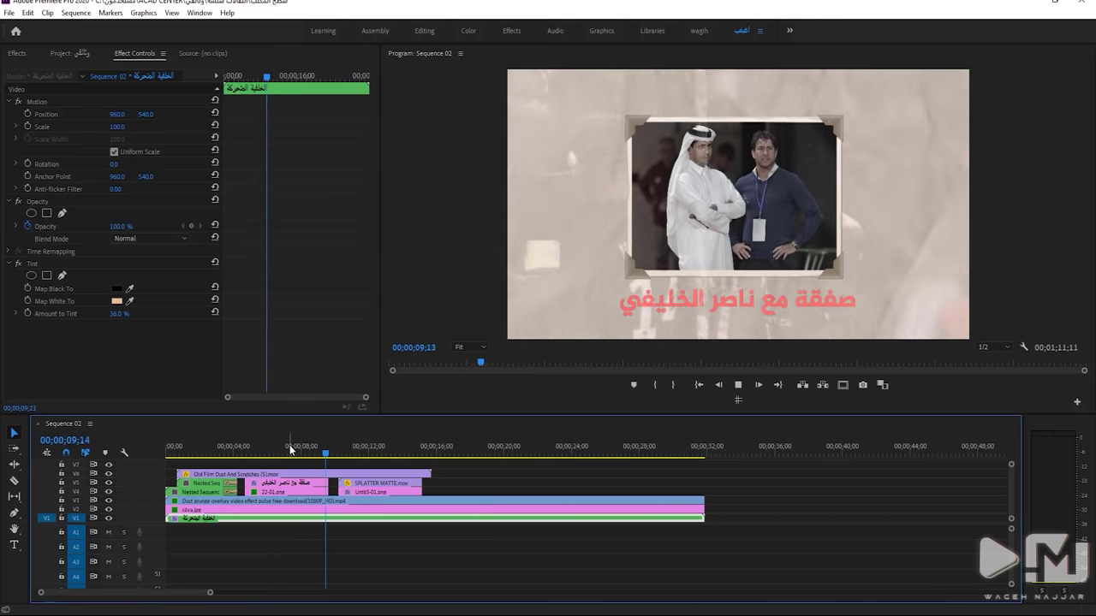
{"action": "left_click", "coordinate": [403, 452]}
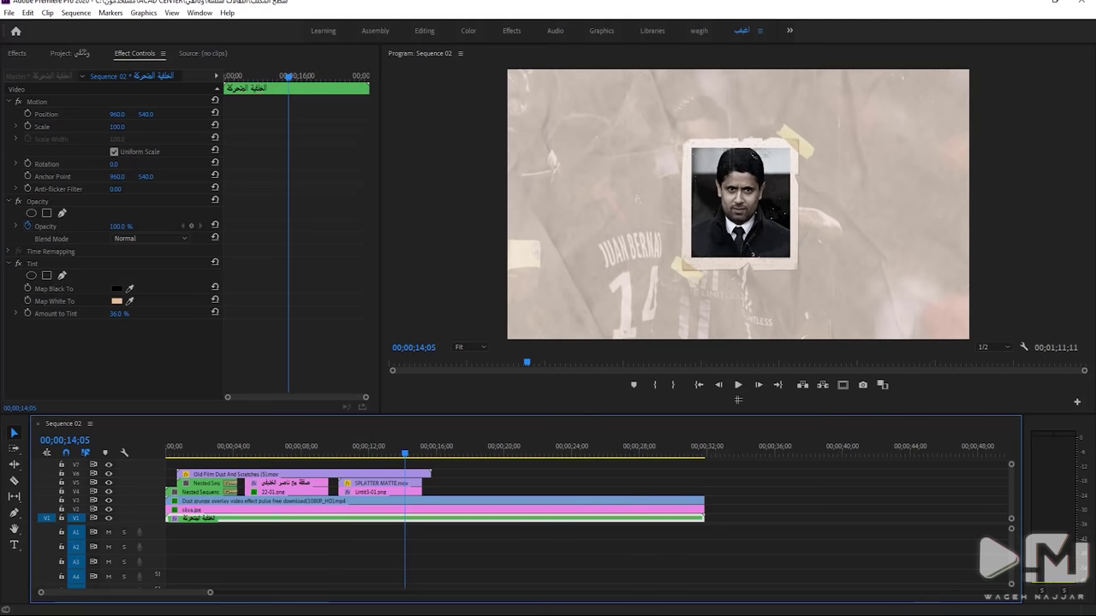
{"action": "key", "text": "alt+Tab"}
{"action": "left_click", "coordinate": [919, 4]}
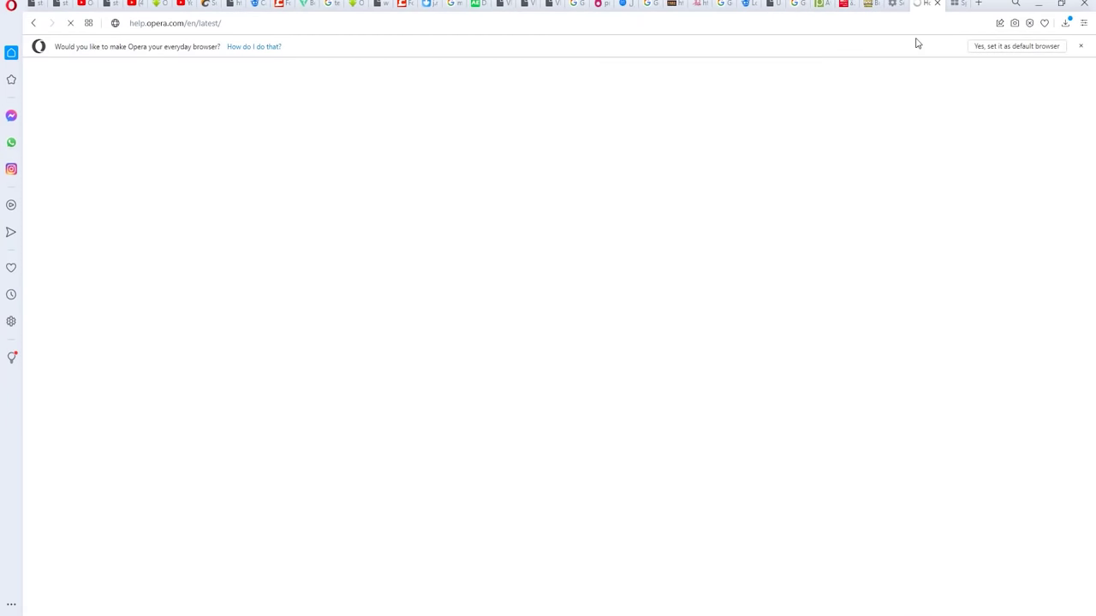
Search Google for 'مباني png' building images
{"action": "type", "text": "n"}
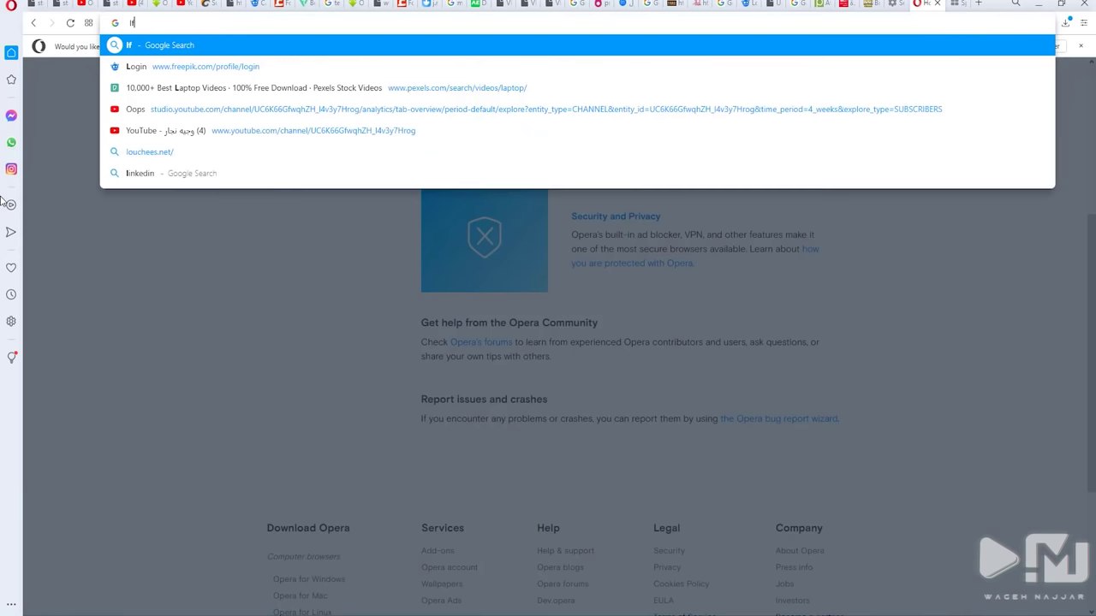
{"action": "key", "text": "BackSpace"}
{"action": "type", "text": "ld"}
{"action": "key", "text": "BackSpace"}
{"action": "key", "text": "BackSpace"}
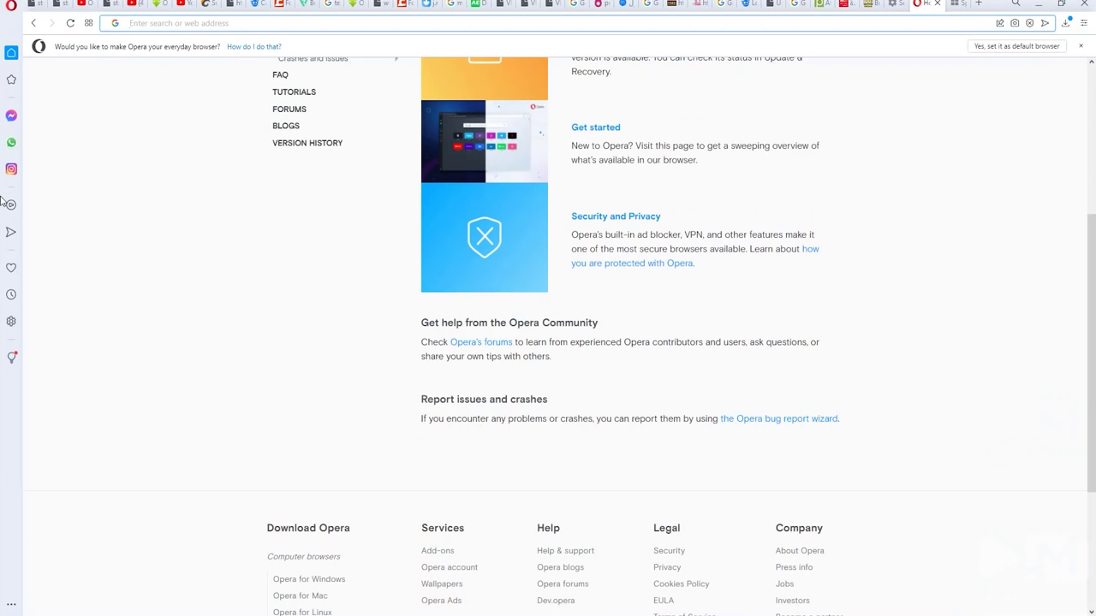
{"action": "type", "text": "مب"}
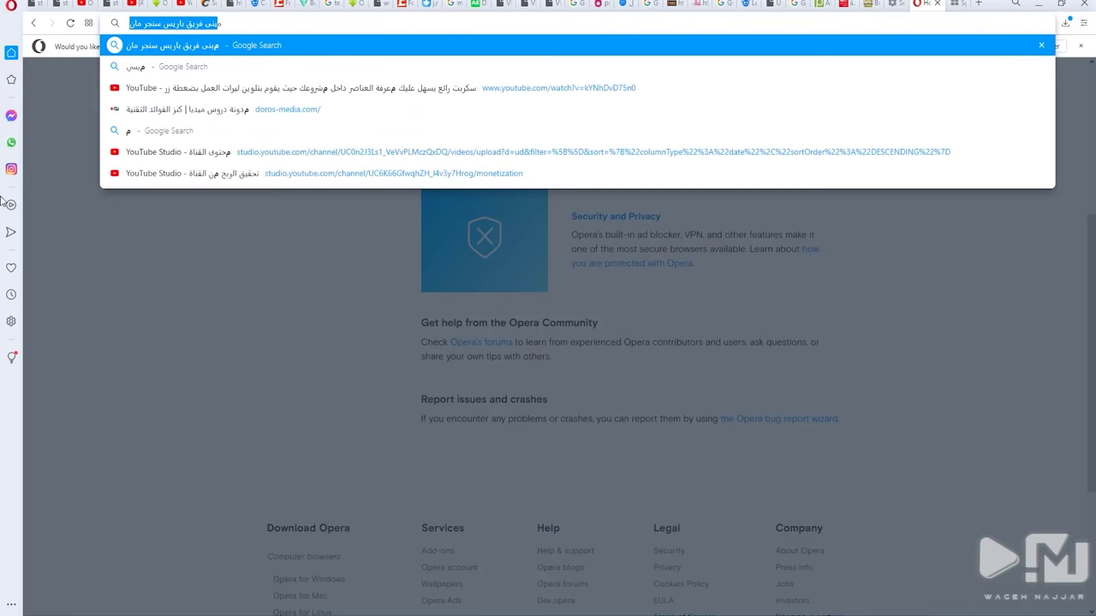
{"action": "type", "text": "اني"}
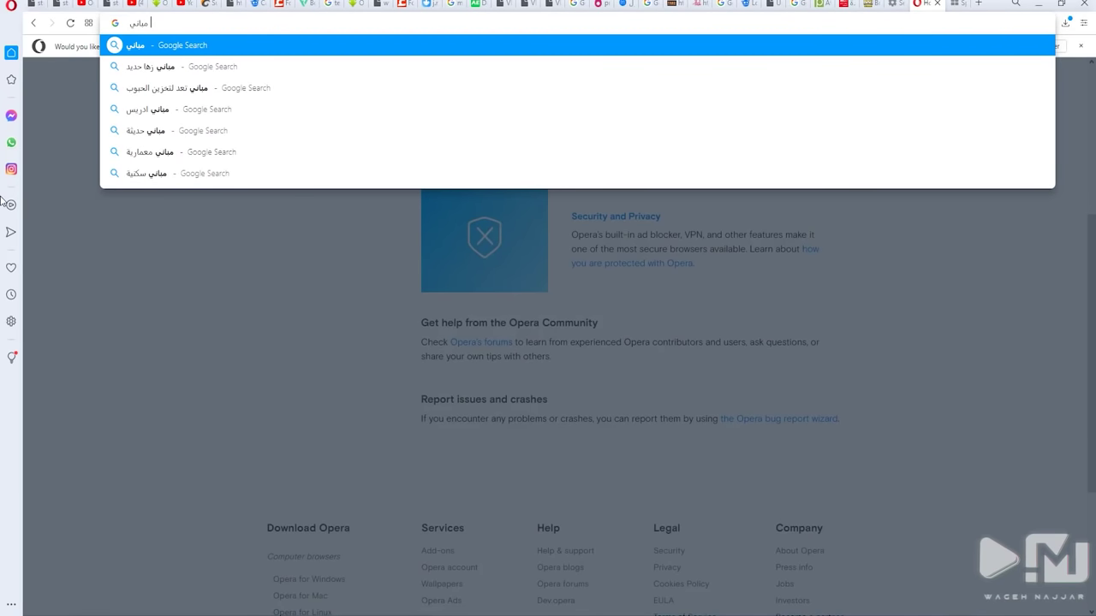
{"action": "type", "text": " png"}
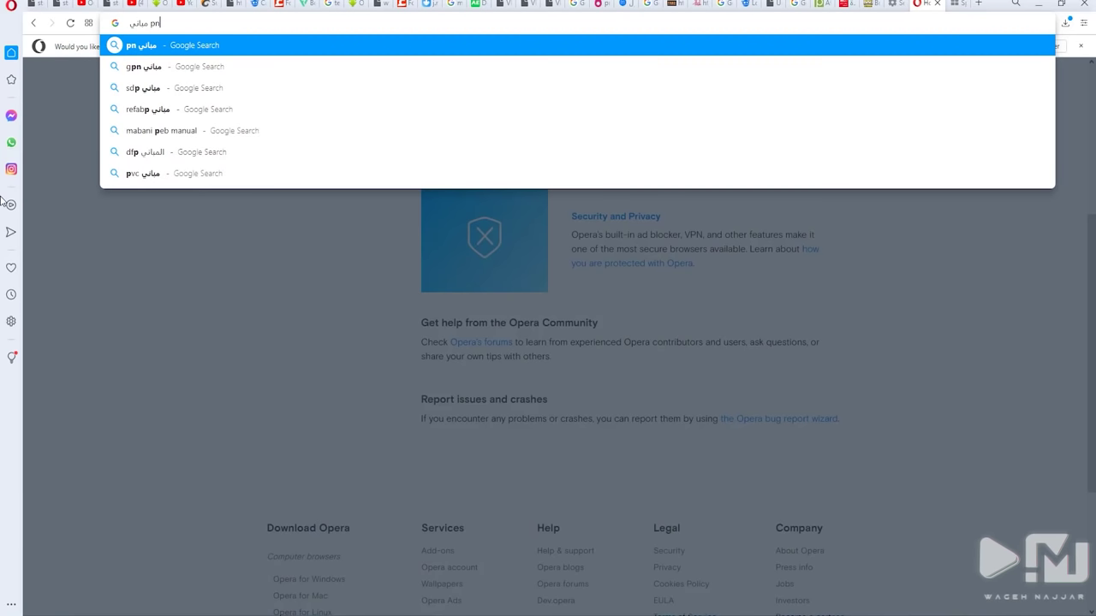
{"action": "key", "text": "Return"}
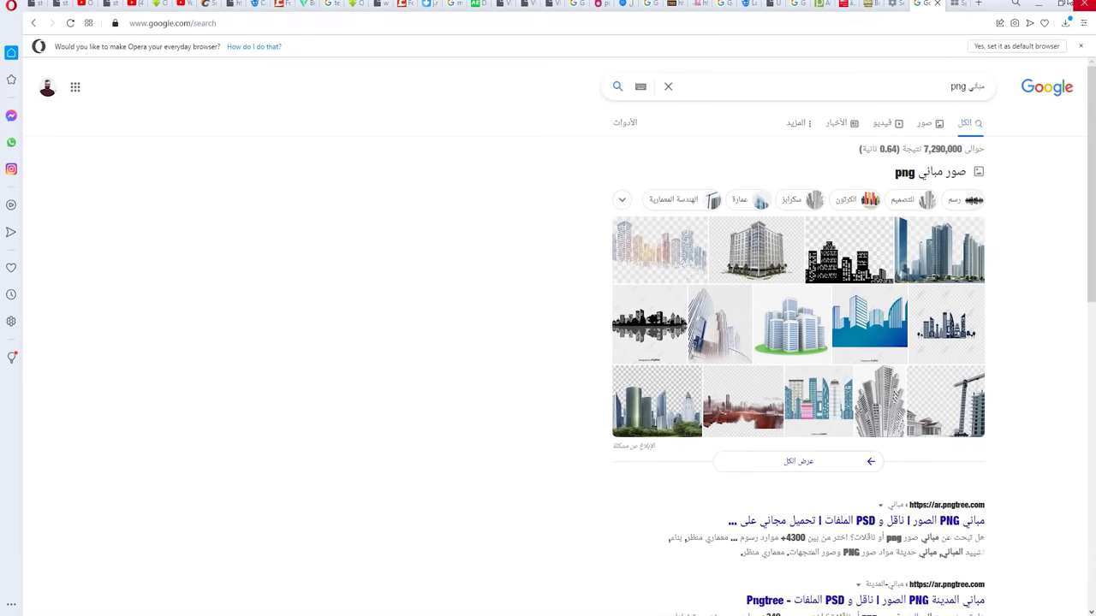
Filter the image results to large images and save the Sydney skyline PNG to disk
{"action": "left_click", "coordinate": [945, 125]}
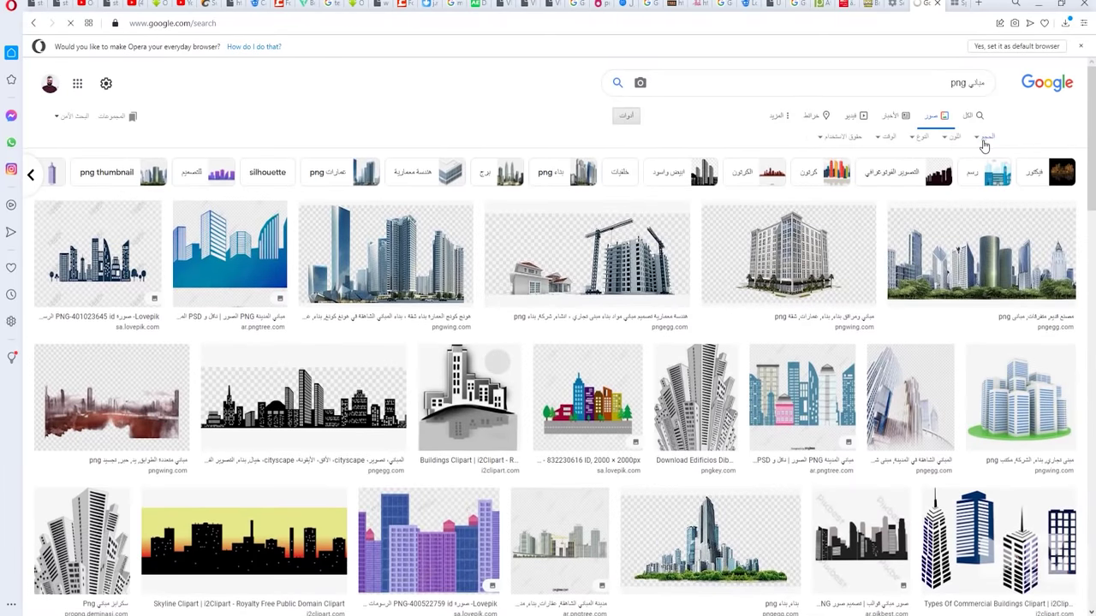
{"action": "left_click", "coordinate": [984, 138]}
{"action": "left_click", "coordinate": [976, 183]}
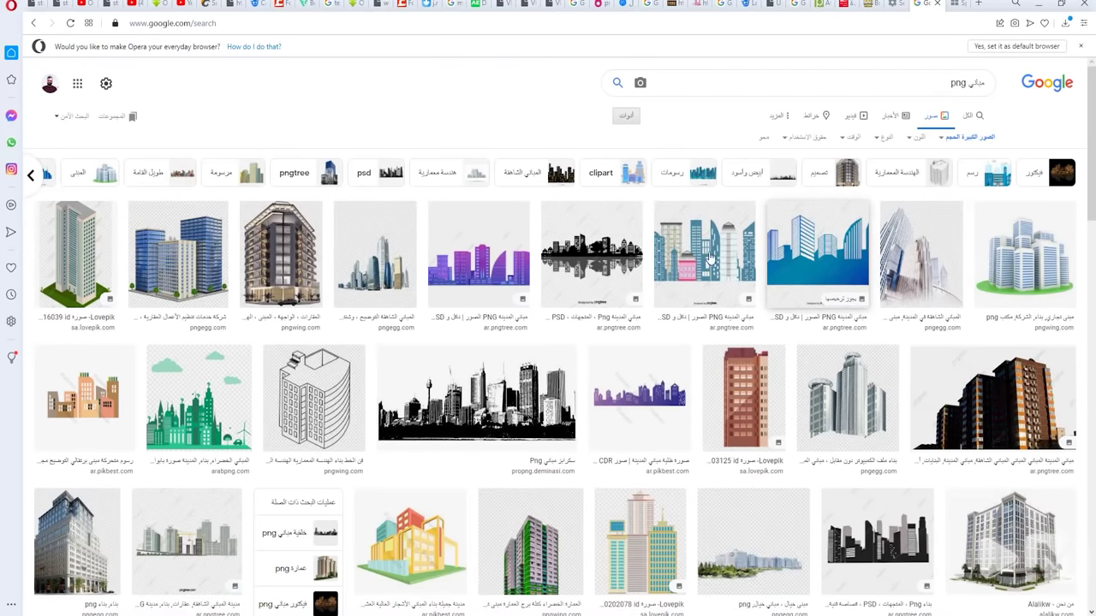
{"action": "left_click", "coordinate": [458, 432]}
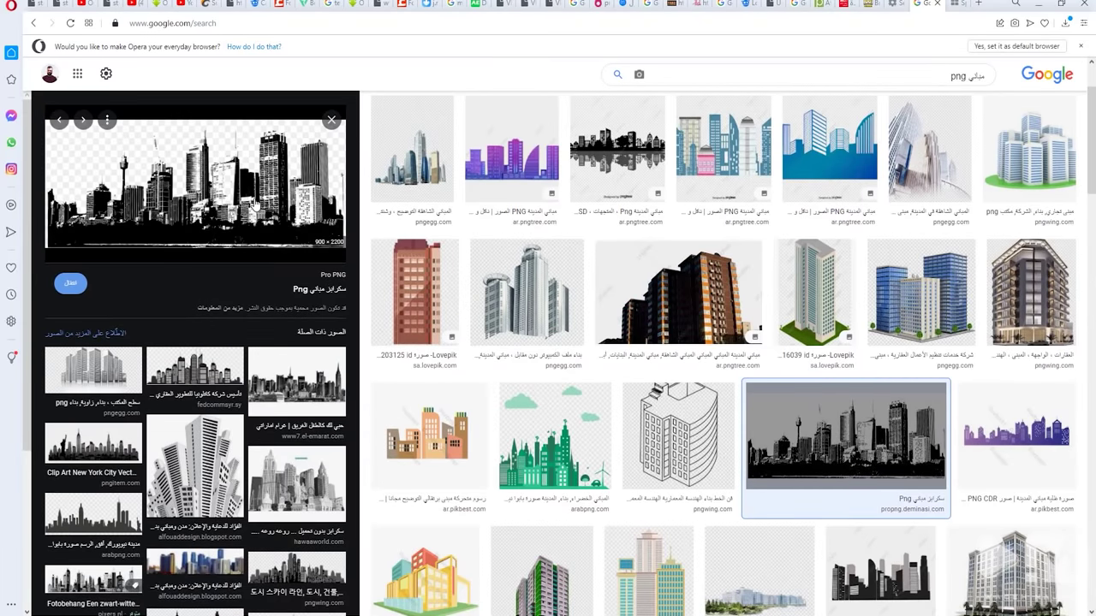
{"action": "right_click", "coordinate": [255, 202]}
{"action": "left_click", "coordinate": [304, 336]}
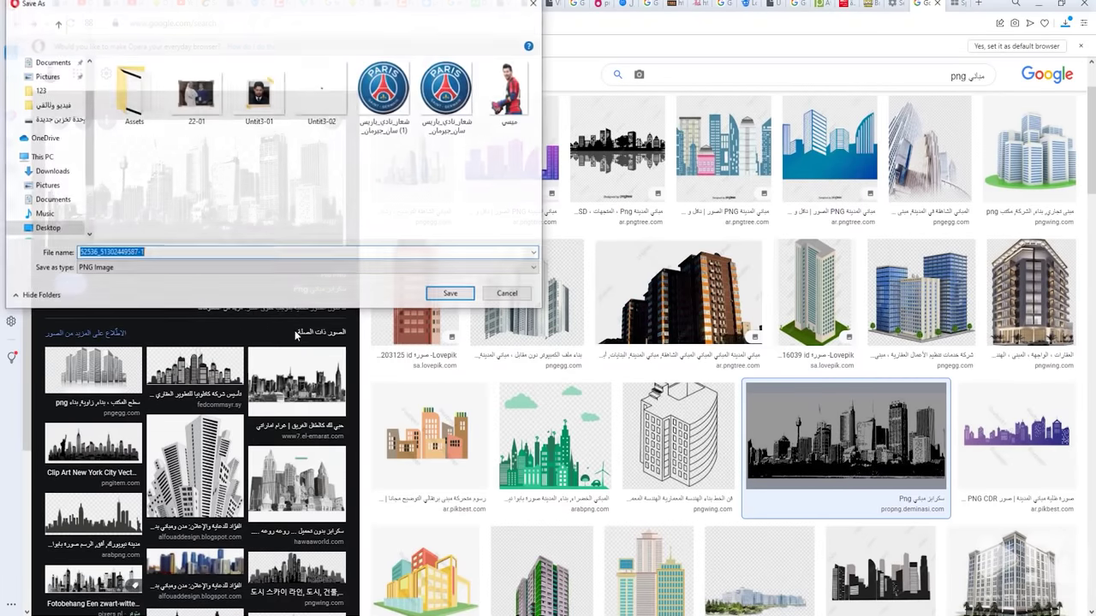
{"action": "left_click", "coordinate": [451, 293]}
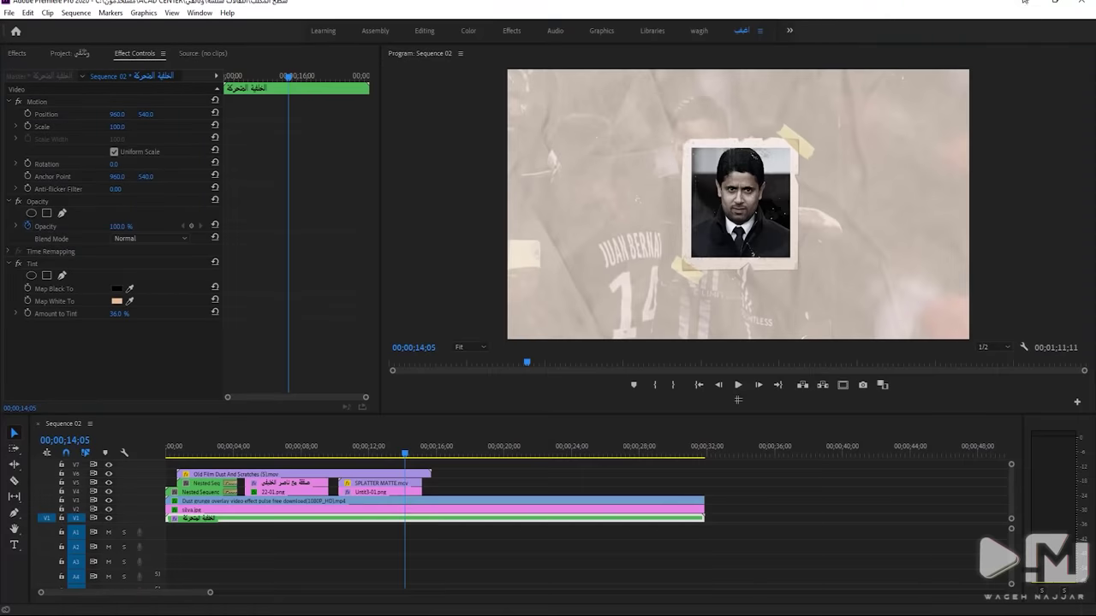
Drag the skyline PNG from the documentary project folder onto track V4
{"action": "left_click", "coordinate": [1023, 2]}
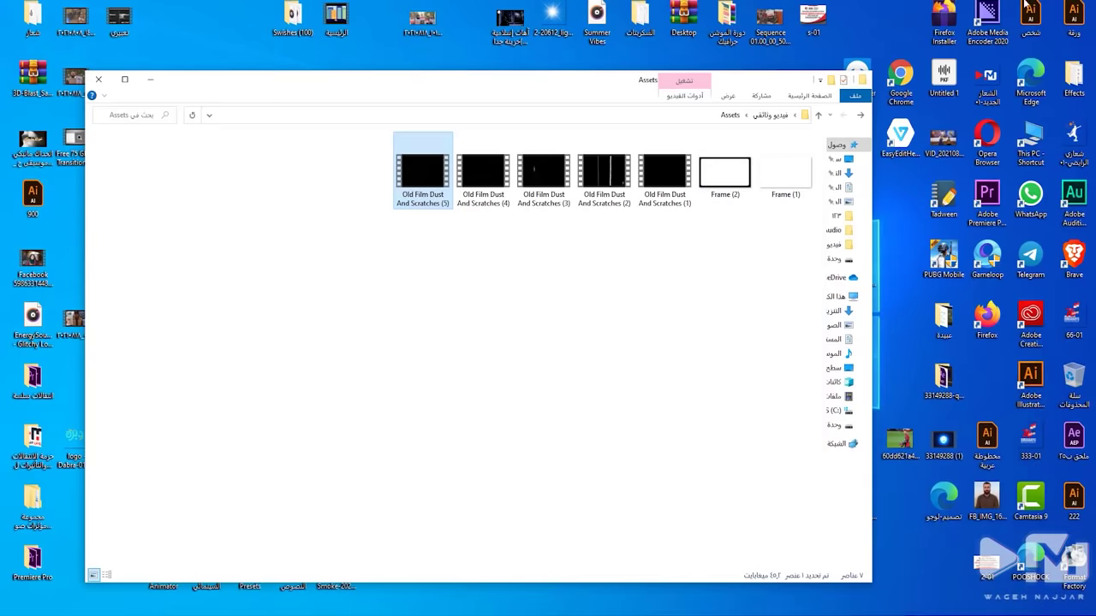
{"action": "left_click", "coordinate": [865, 118]}
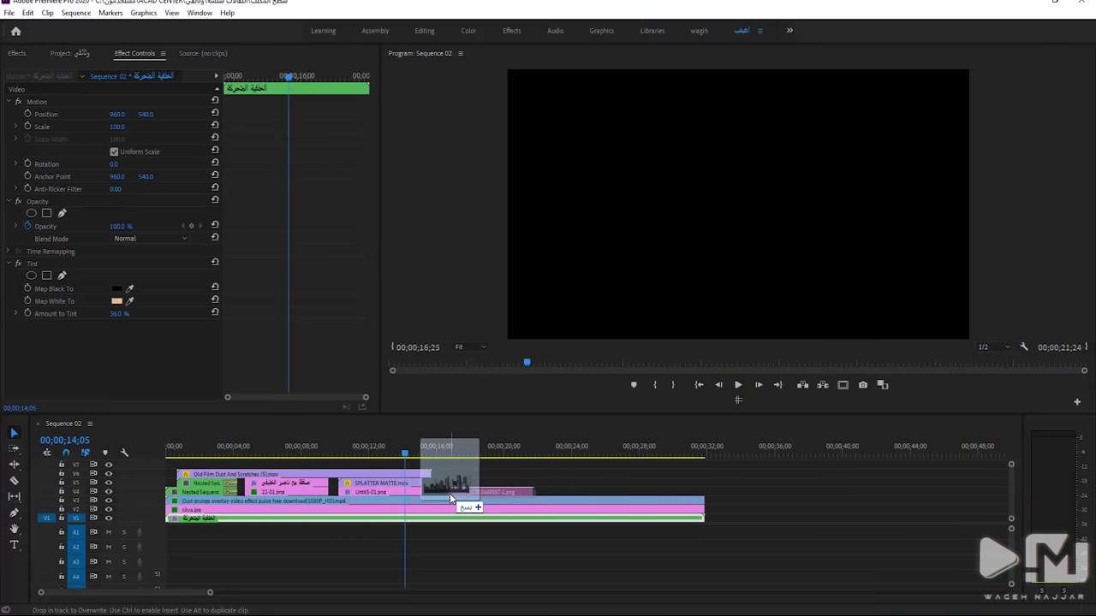
{"action": "left_click_drag", "start_coordinate": [520, 479], "coordinate": [449, 493]}
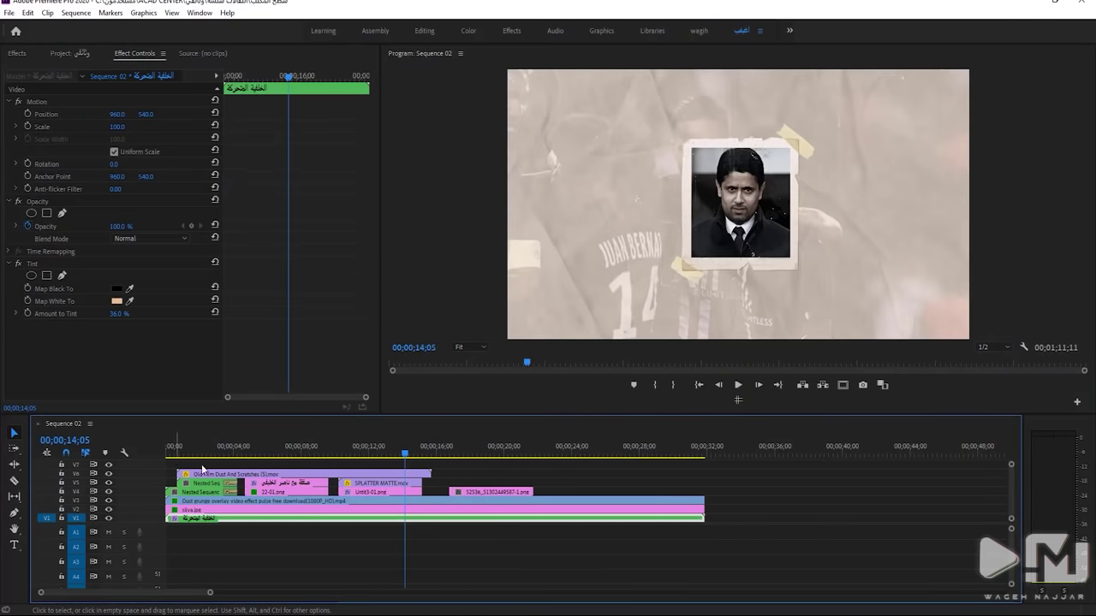
Nest the selected framed-photo clips as Nested Sequence 07
{"action": "left_click_drag", "start_coordinate": [434, 490], "coordinate": [257, 479]}
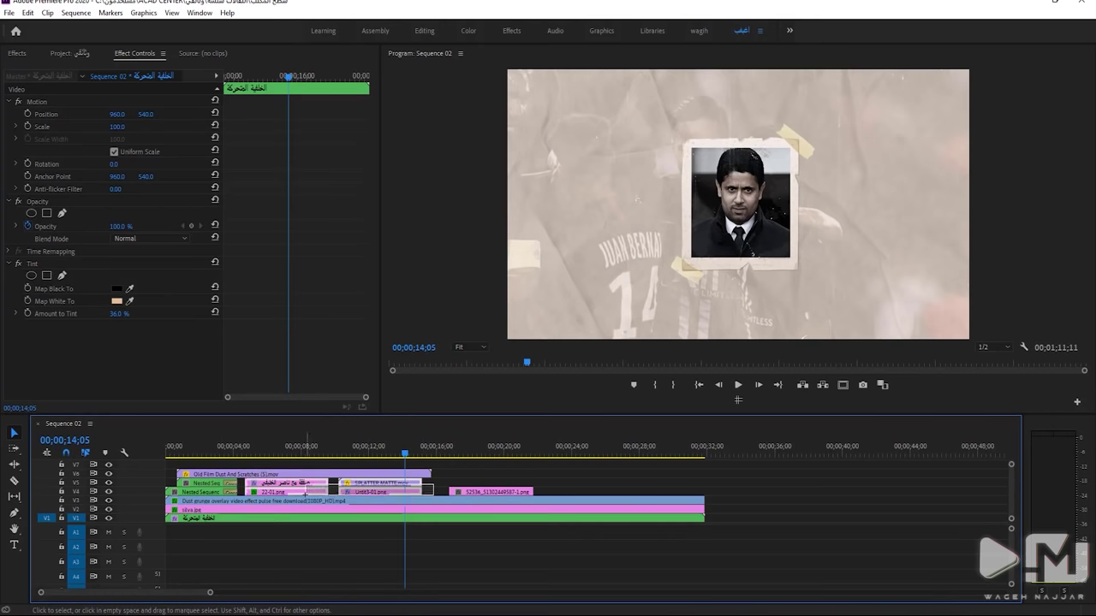
{"action": "right_click", "coordinate": [301, 484]}
{"action": "left_click", "coordinate": [342, 349]}
{"action": "left_click", "coordinate": [521, 322]}
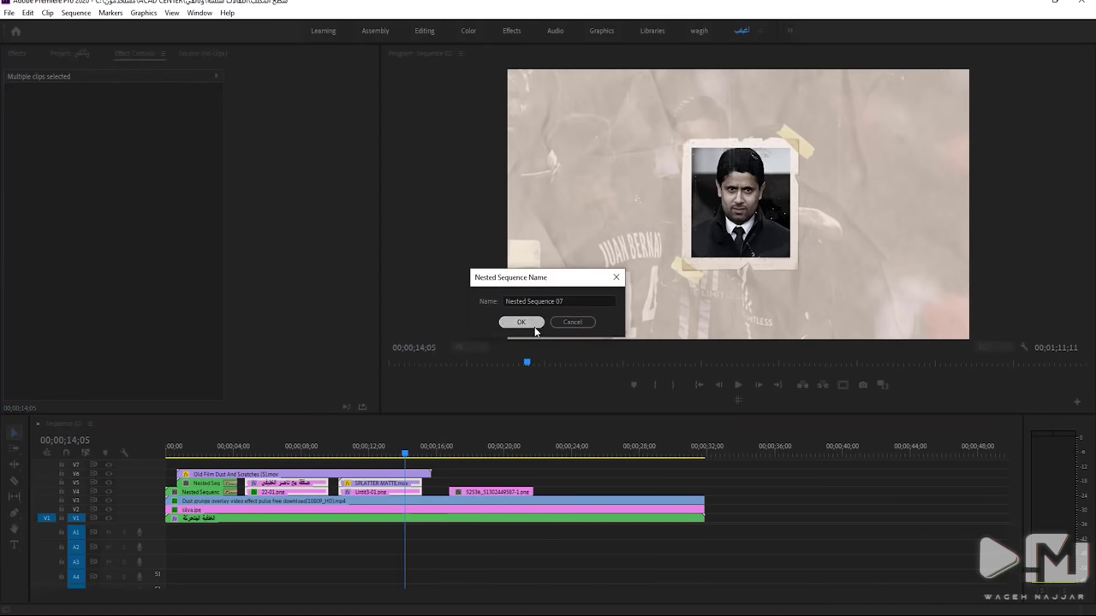
{"action": "left_click", "coordinate": [285, 452]}
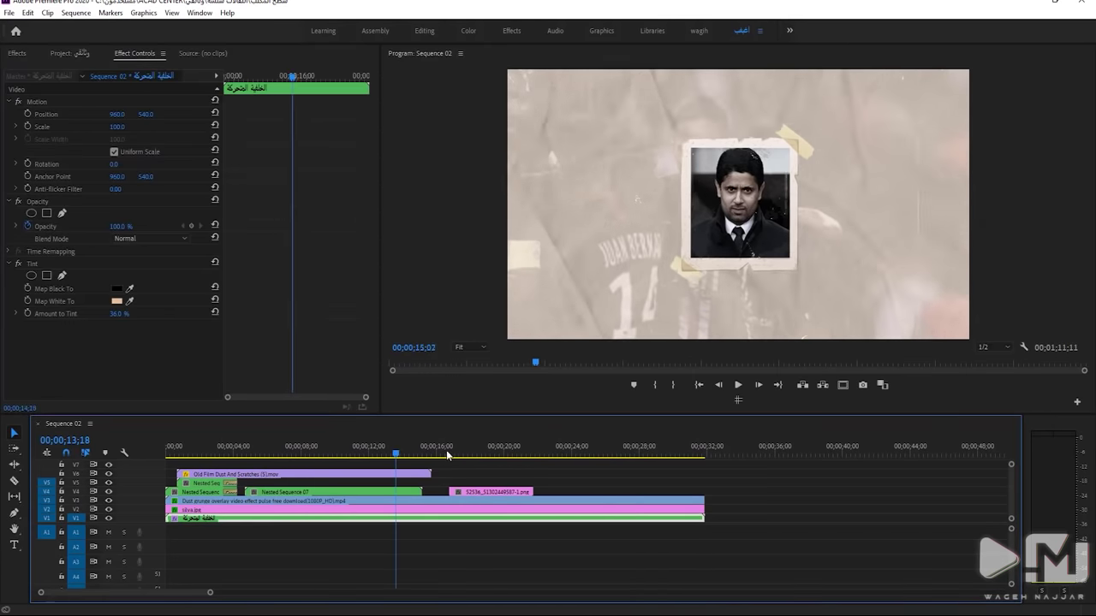
Shift the skyline clip slightly earlier and shorten the silva.jpg clip
{"action": "left_click_drag", "start_coordinate": [334, 455], "coordinate": [468, 452]}
{"action": "left_click", "coordinate": [497, 494]}
{"action": "left_click_drag", "start_coordinate": [497, 494], "coordinate": [485, 494]}
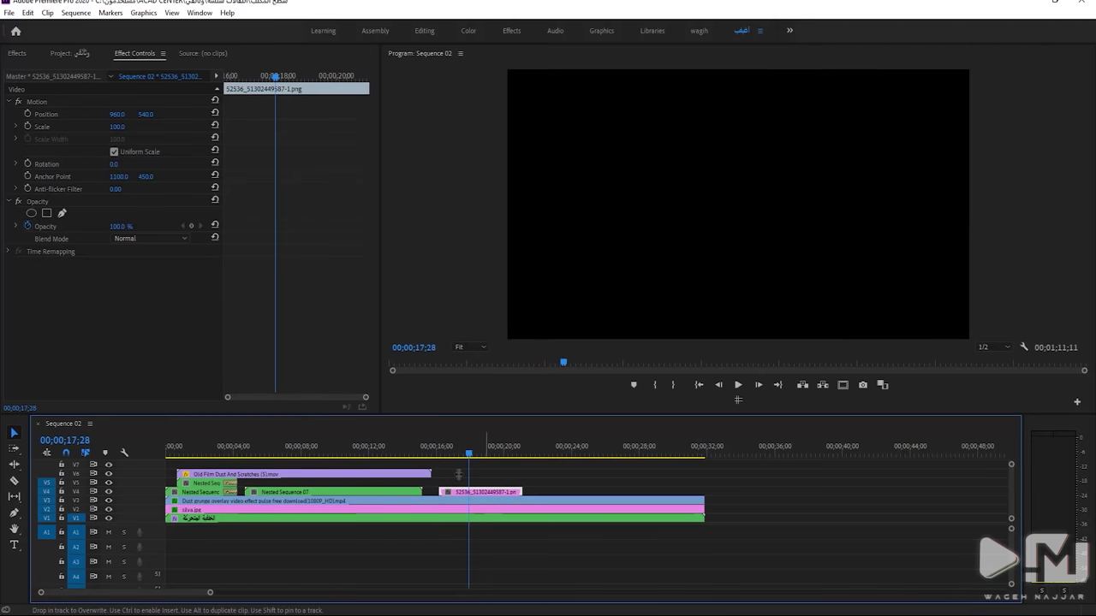
{"action": "left_click_drag", "start_coordinate": [117, 127], "coordinate": [214, 114]}
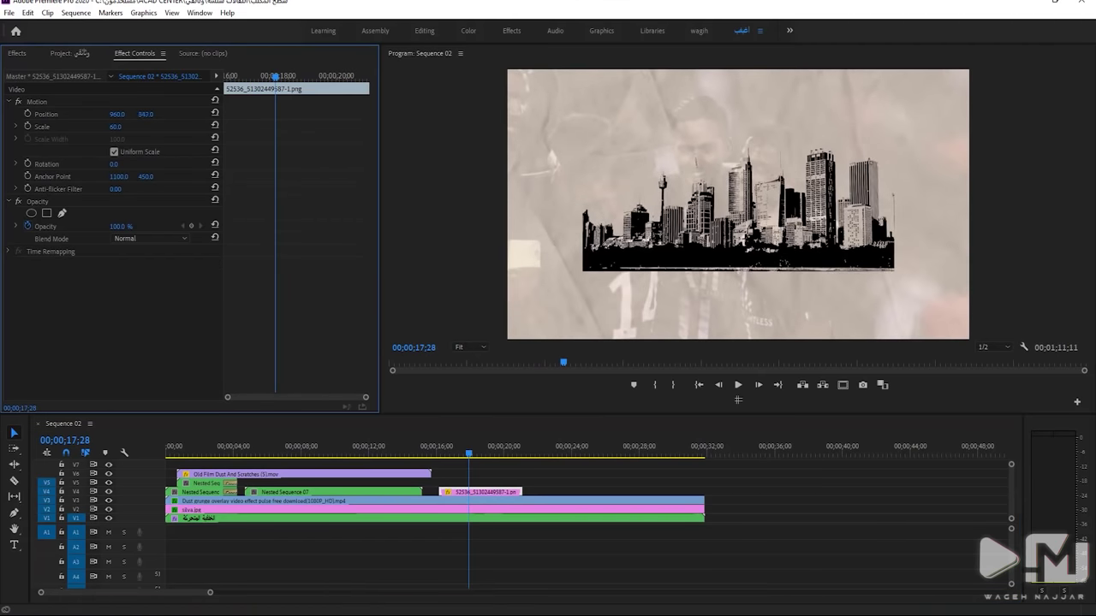
{"action": "left_click_drag", "start_coordinate": [456, 509], "coordinate": [417, 509]}
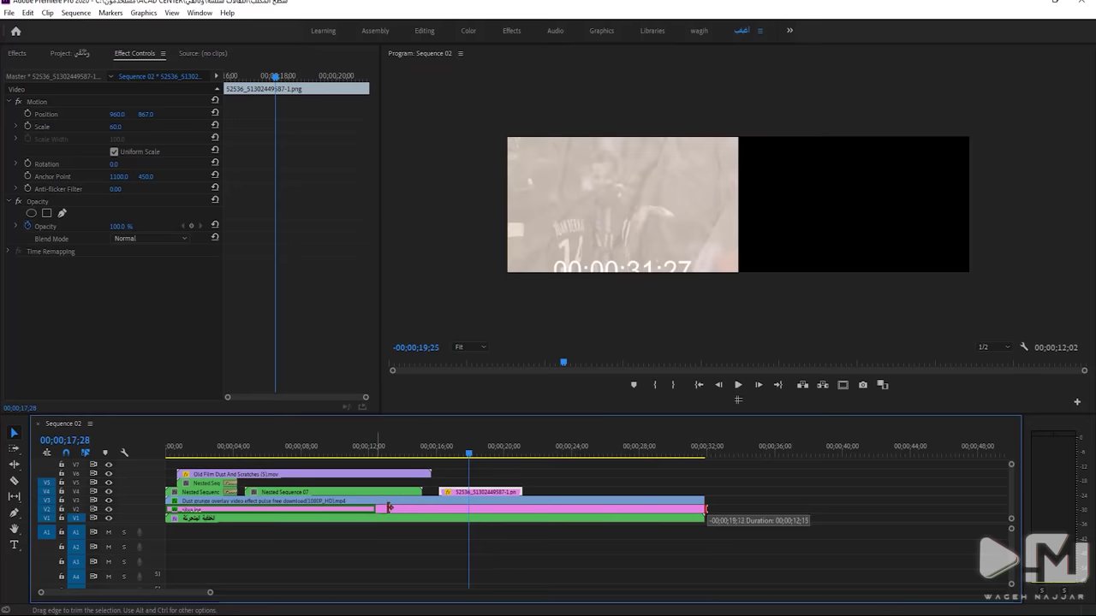
Scale the skyline to 95, fade it to 42% opacity, and move it to V2
{"action": "left_click", "coordinate": [460, 495]}
{"action": "mouse_move", "coordinate": [116, 126]}
{"action": "left_mouse_down"}
{"action": "mouse_move", "coordinate": [156, 118]}
{"action": "mouse_move", "coordinate": [137, 119]}
{"action": "left_mouse_up"}
{"action": "left_click", "coordinate": [132, 240]}
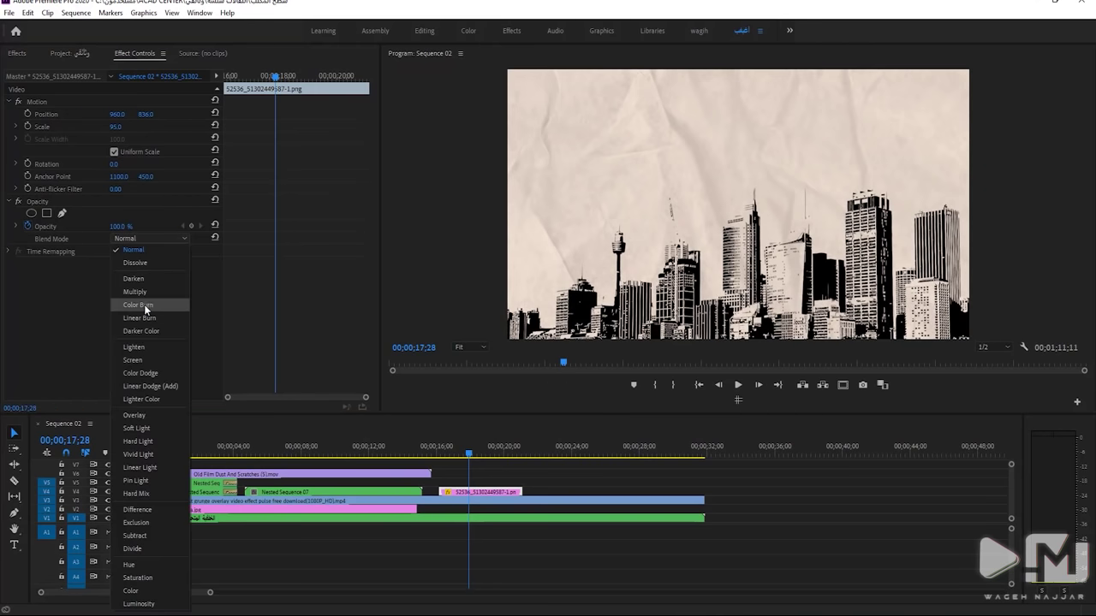
{"action": "left_click", "coordinate": [140, 362]}
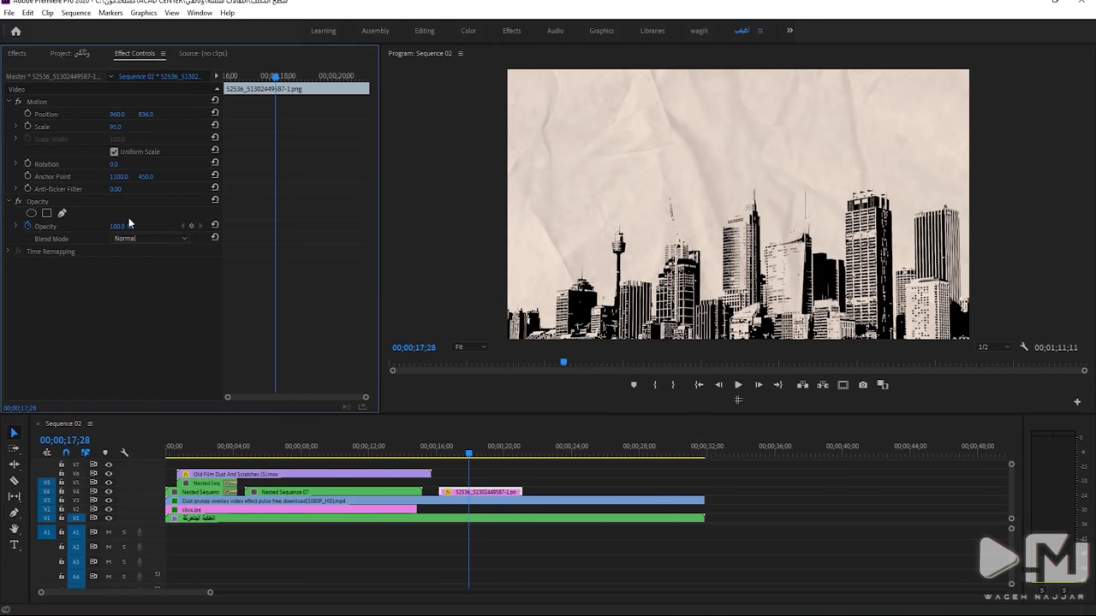
{"action": "left_click_drag", "start_coordinate": [454, 492], "coordinate": [458, 509]}
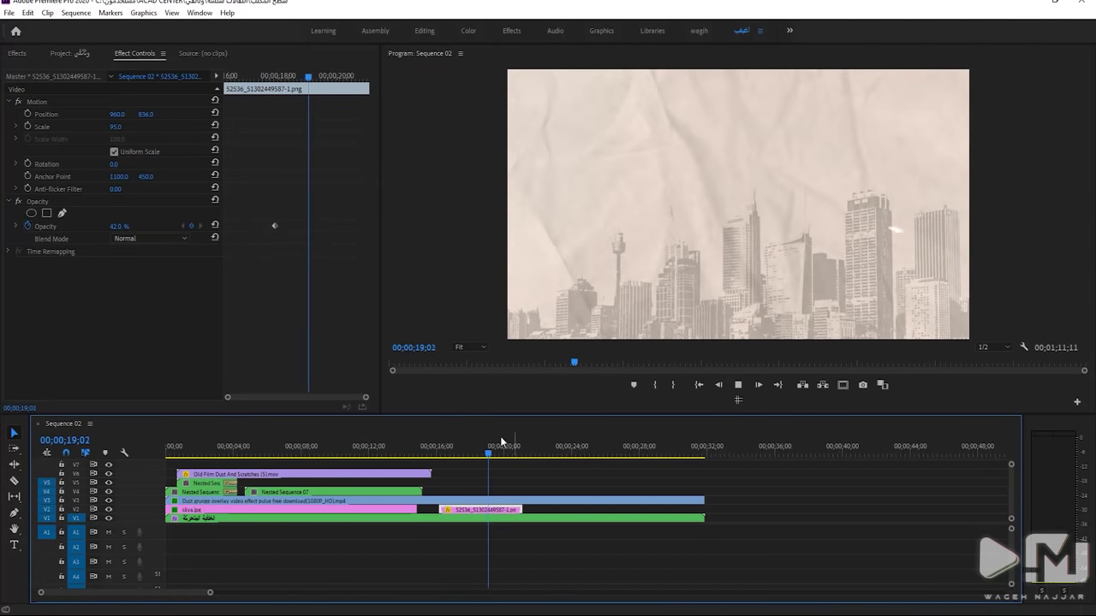
Extend the skyline clip's start and keyframe its Position from 2842.3 to 960
{"action": "key", "text": "space"}
{"action": "left_click_drag", "start_coordinate": [443, 510], "coordinate": [417, 509]}
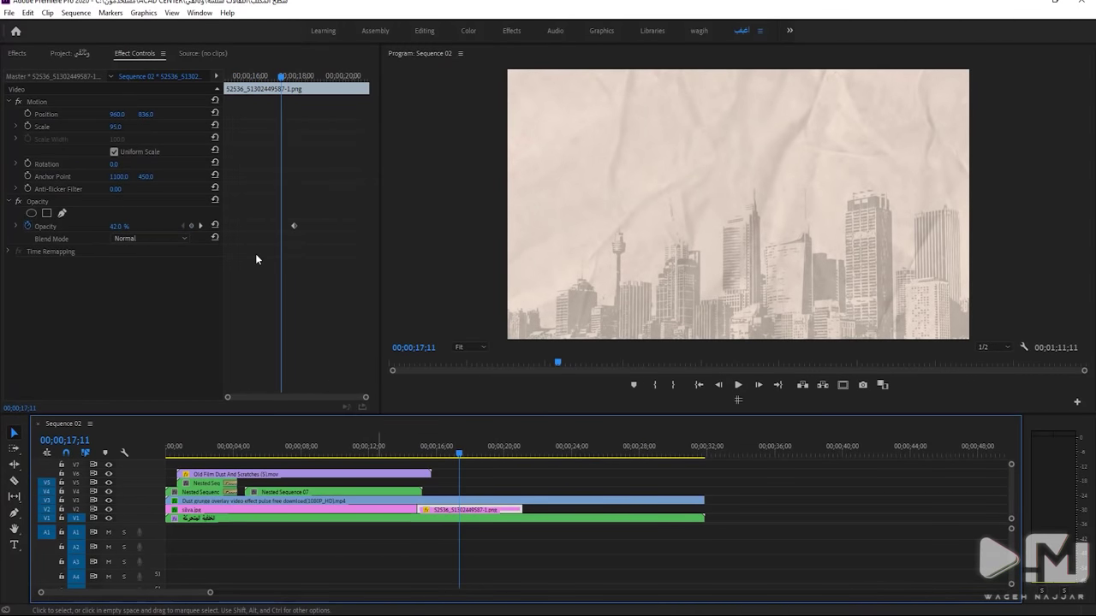
{"action": "left_click", "coordinate": [28, 114]}
{"action": "left_click_drag", "start_coordinate": [247, 77], "coordinate": [232, 77]}
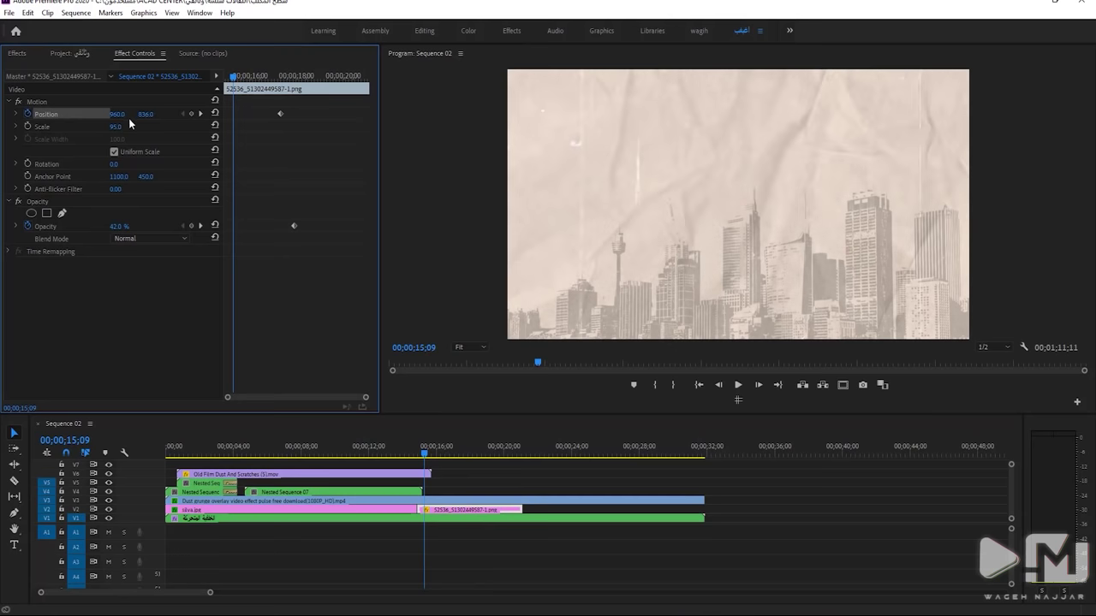
{"action": "key", "text": "space"}
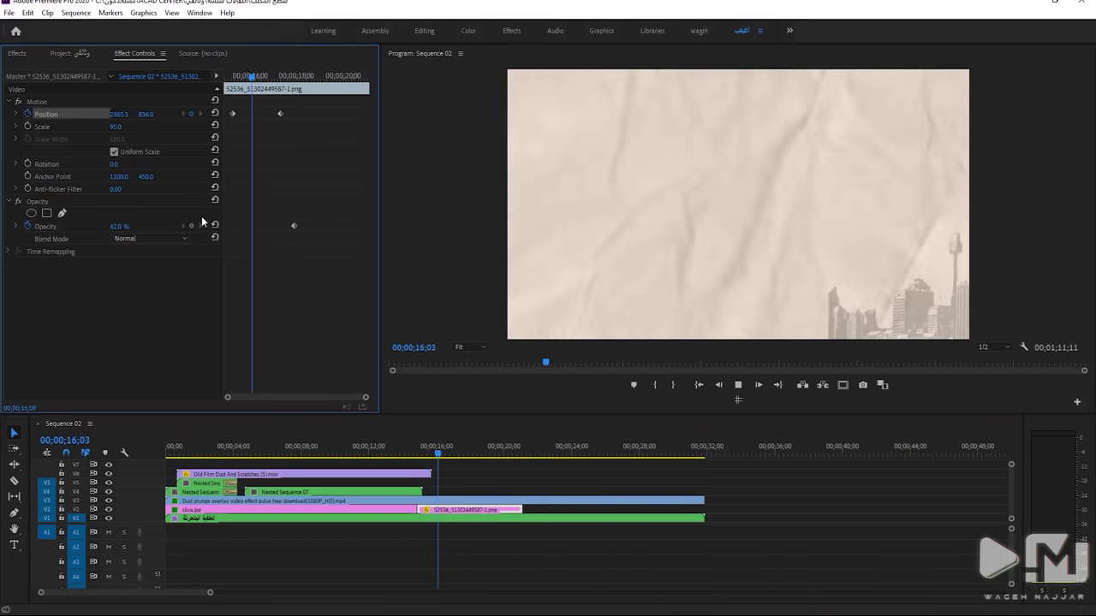
{"action": "key", "text": "space"}
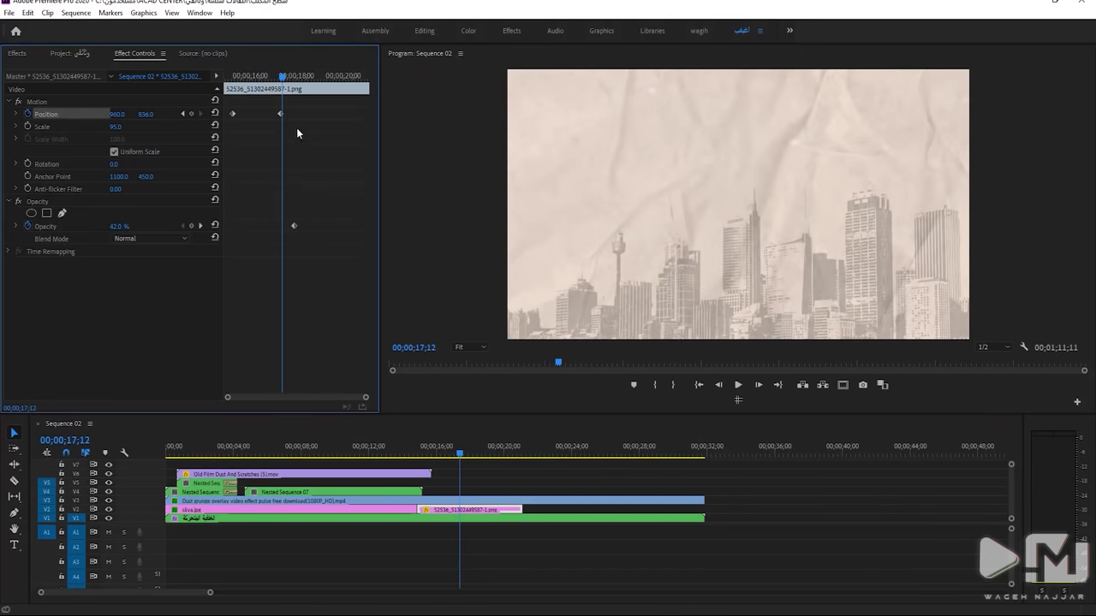
Apply Ease Out interpolation to both skyline Position keyframes
{"action": "right_click", "coordinate": [270, 116]}
{"action": "mouse_move", "coordinate": [325, 215]}
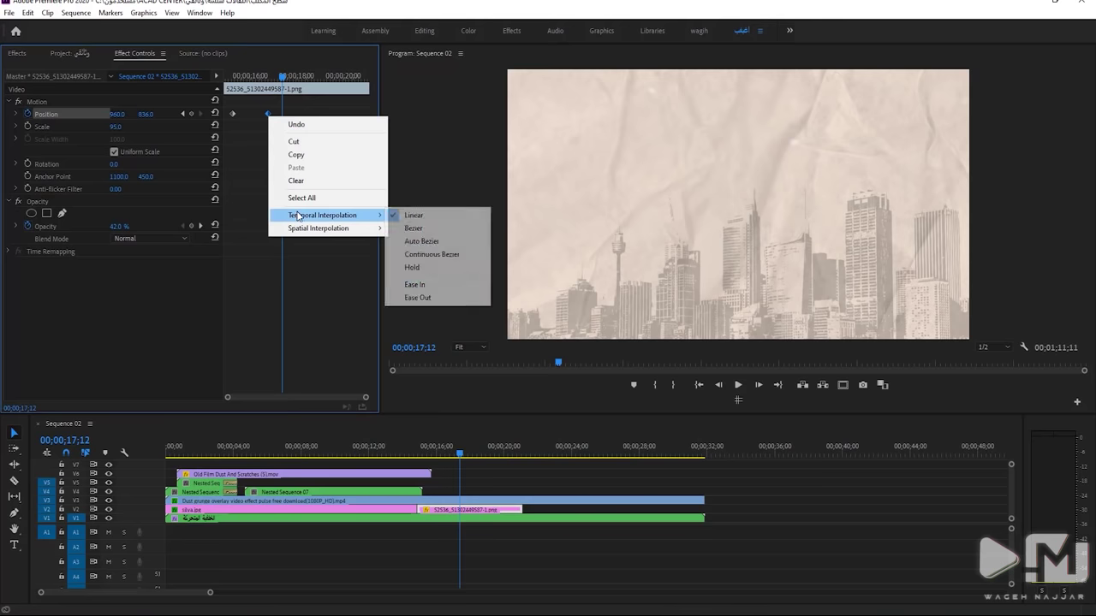
{"action": "left_click", "coordinate": [455, 297]}
{"action": "right_click", "coordinate": [224, 112]}
{"action": "right_click", "coordinate": [232, 114]}
{"action": "mouse_move", "coordinate": [285, 214]}
{"action": "left_click", "coordinate": [380, 296]}
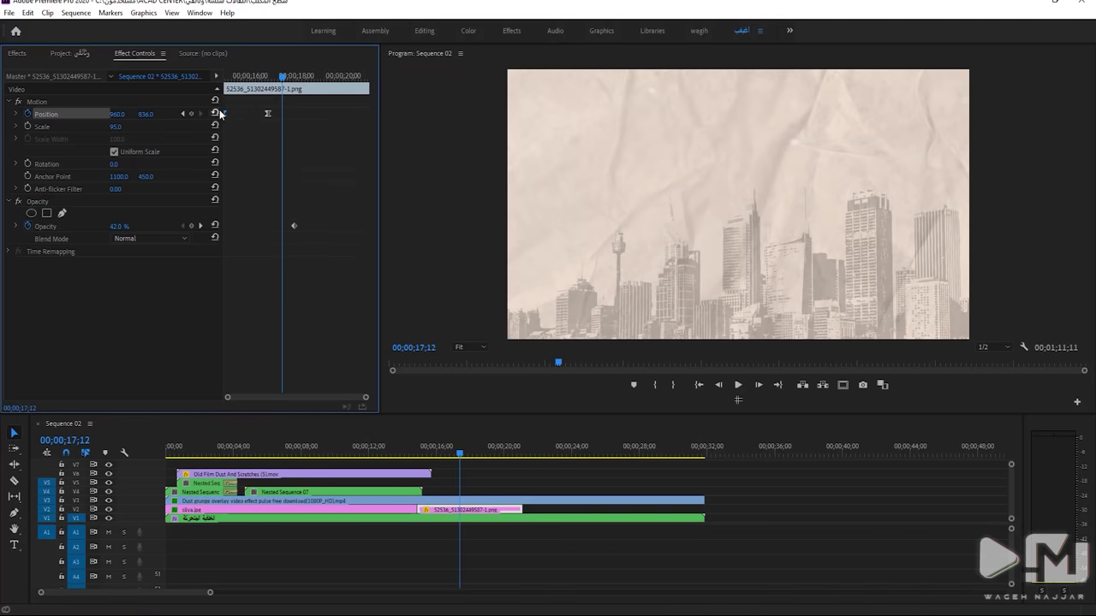
Play back the eased skyline slide-in from before it starts
{"action": "left_click", "coordinate": [425, 451]}
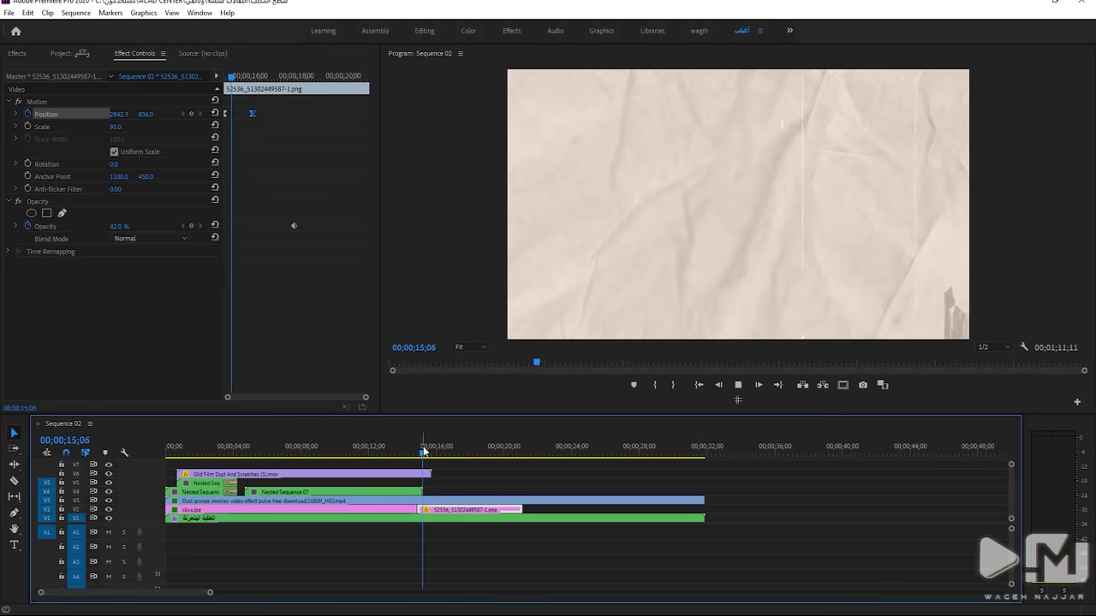
{"action": "key", "text": "space"}
{"action": "left_click", "coordinate": [257, 144]}
{"action": "key", "text": "space"}
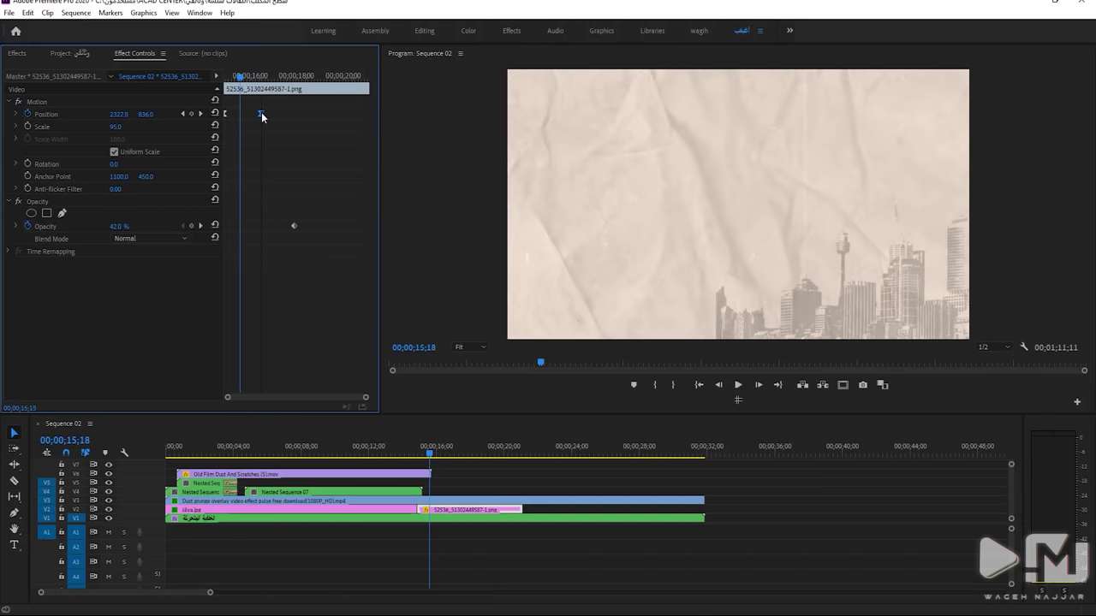
{"action": "key", "text": "space"}
{"action": "key", "text": "space"}
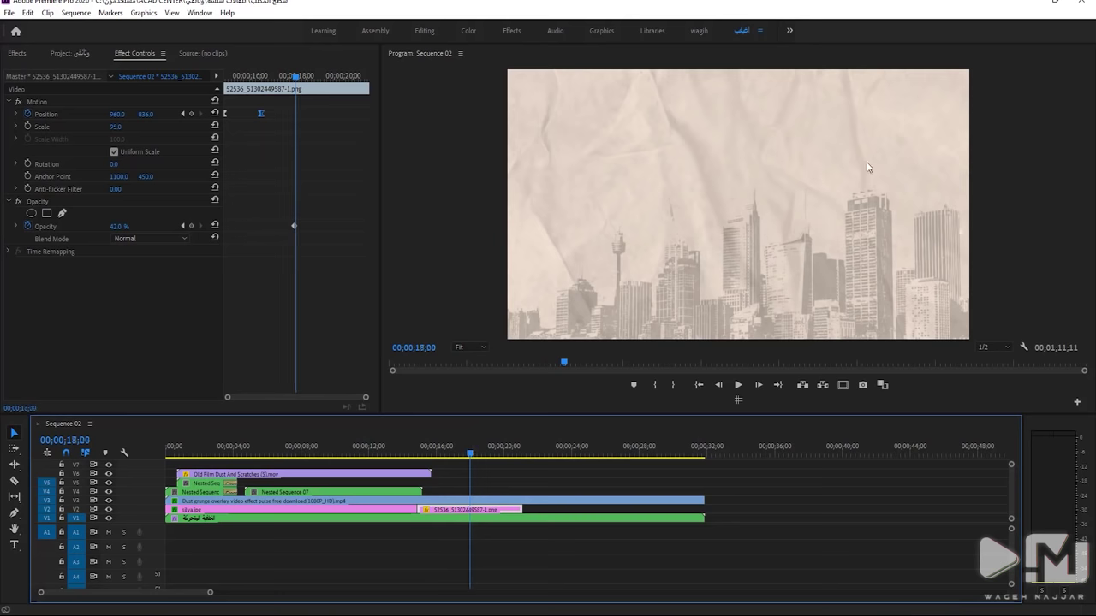
{"action": "left_click", "coordinate": [14, 544]}
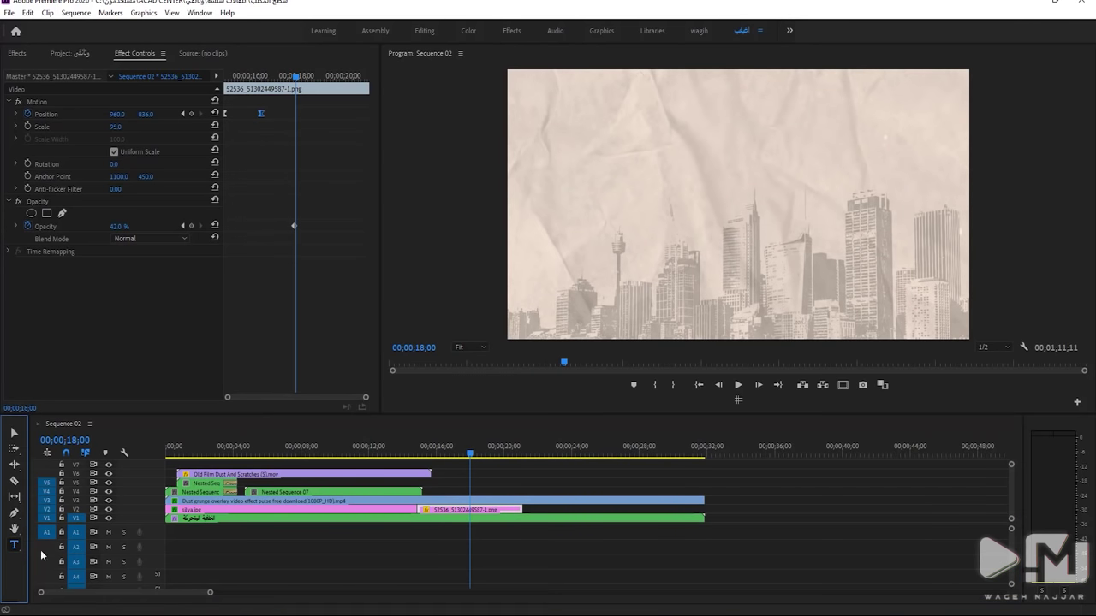
Type the red Arabic title حديث الاعلام above the skyline, enlarge it and shift it left
{"action": "left_click", "coordinate": [755, 142]}
{"action": "type", "text": "حديث الا"}
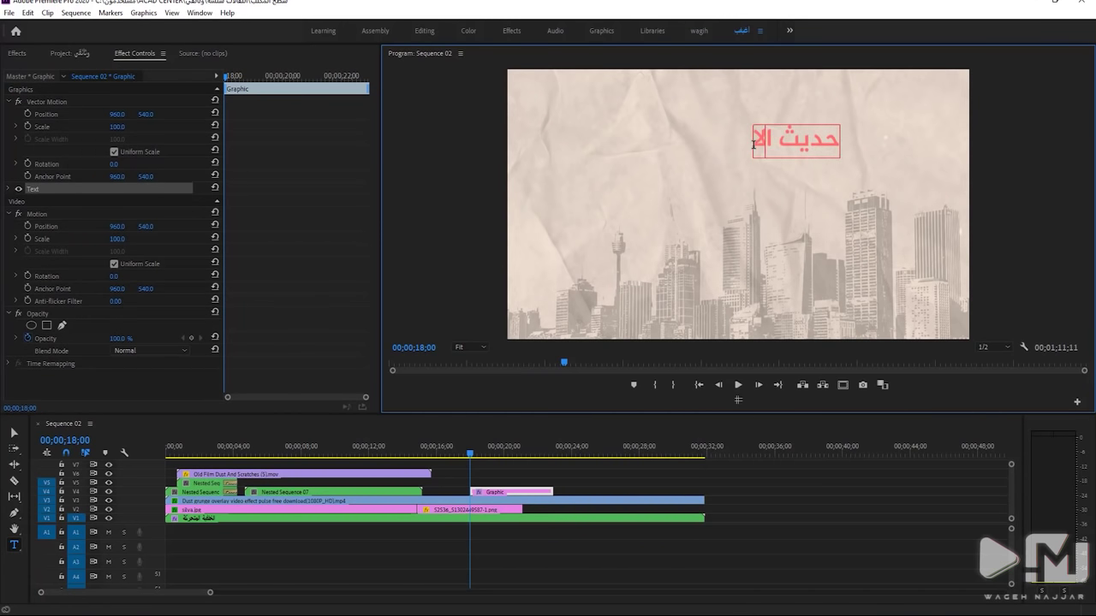
{"action": "type", "text": "علام"}
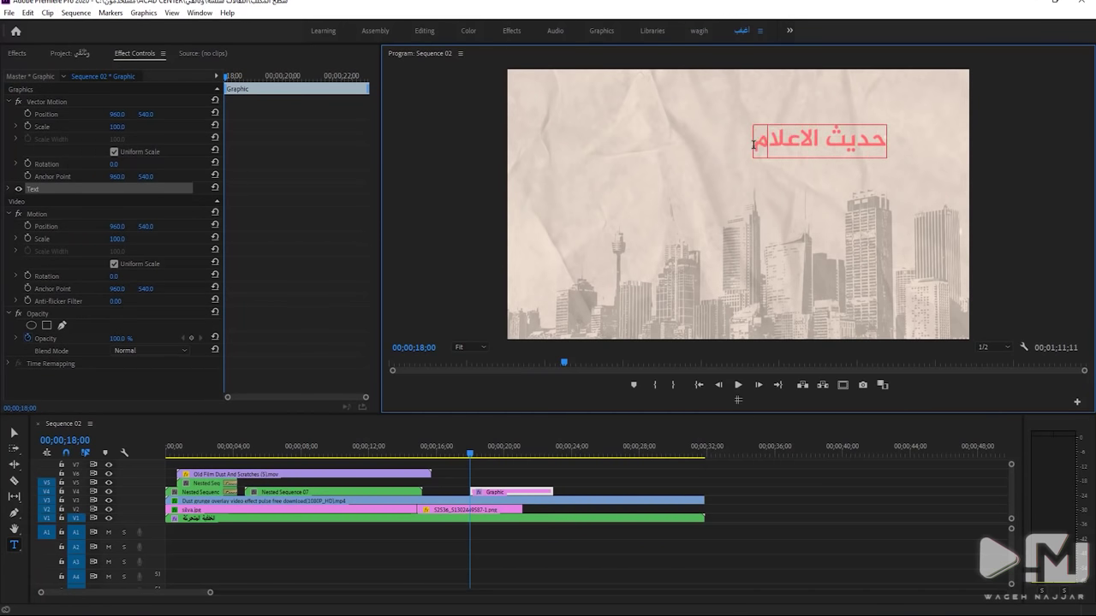
{"action": "left_click", "coordinate": [14, 433]}
{"action": "left_click_drag", "start_coordinate": [883, 160], "coordinate": [919, 171]}
{"action": "left_click_drag", "start_coordinate": [855, 150], "coordinate": [762, 155]}
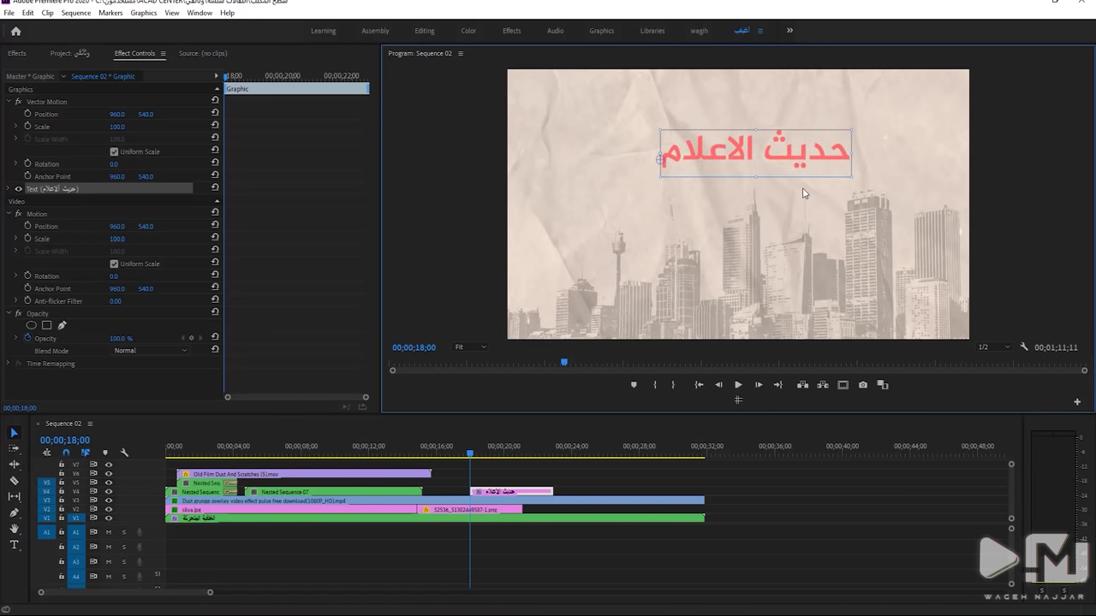
Clear the old Effects search and expand the Video Transitions category
{"action": "left_click", "coordinate": [17, 54]}
{"action": "left_click", "coordinate": [69, 54]}
{"action": "left_click", "coordinate": [18, 54]}
{"action": "left_click", "coordinate": [26, 68]}
{"action": "key", "text": "BackSpace"}
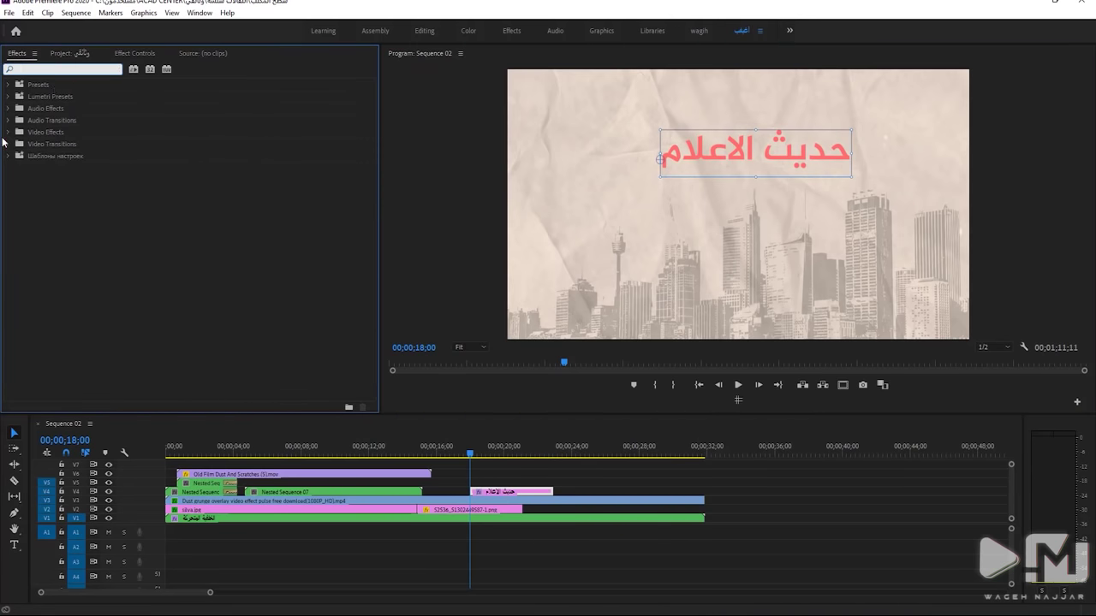
{"action": "left_click", "coordinate": [8, 144]}
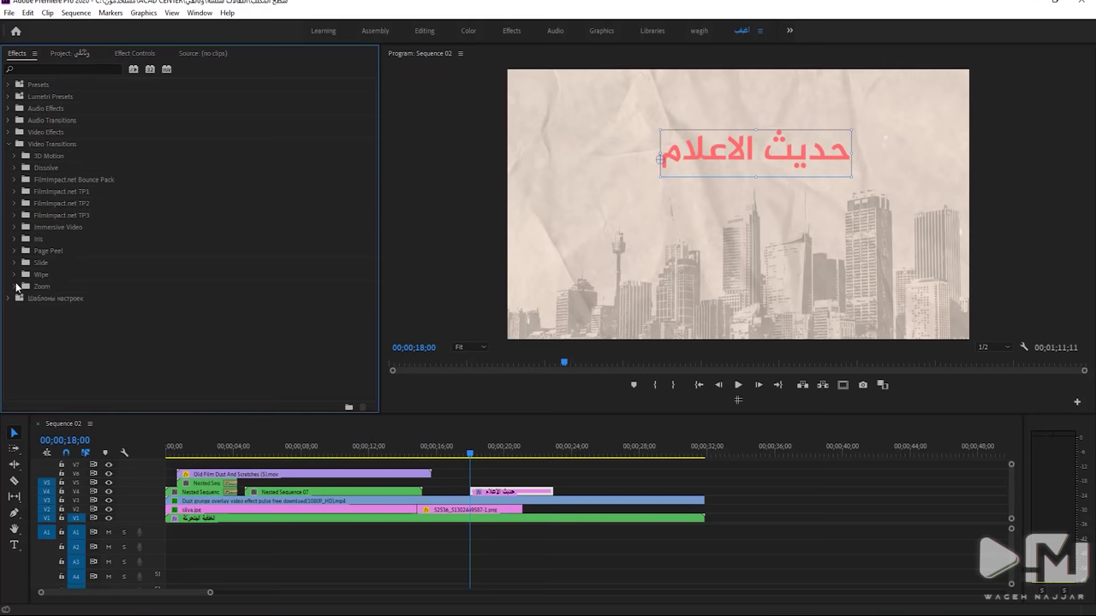
Apply the Wipe transition to the start of the Arabic title clip
{"action": "left_click", "coordinate": [15, 286]}
{"action": "left_click", "coordinate": [14, 275]}
{"action": "scroll", "coordinate": [60, 317], "scroll_direction": "down", "scroll_amount": 3}
{"action": "left_click_drag", "start_coordinate": [47, 357], "coordinate": [366, 461]}
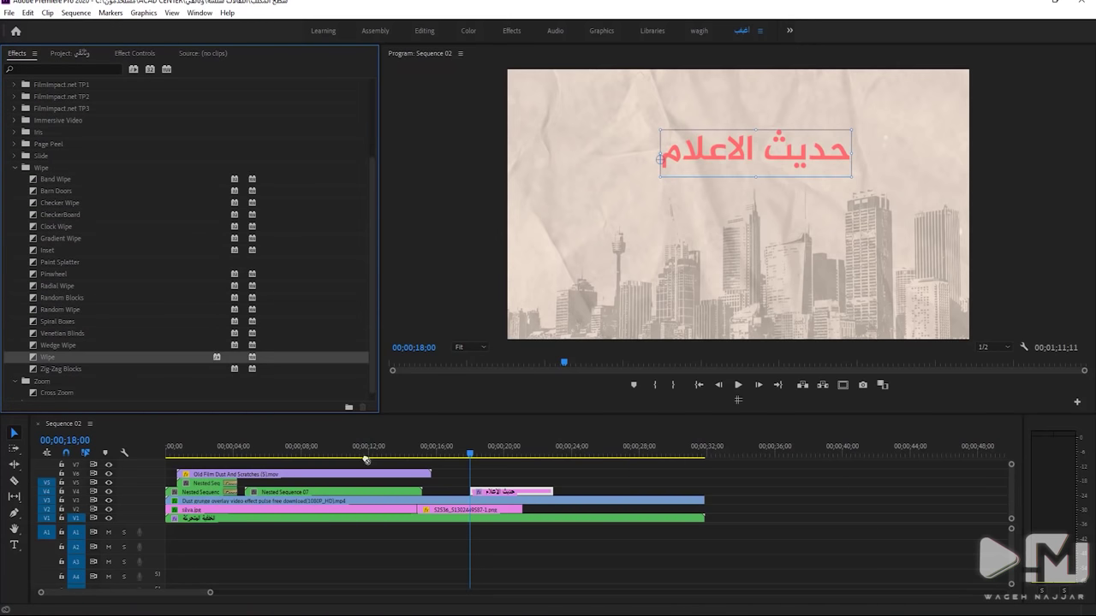
{"action": "left_click_drag", "start_coordinate": [476, 502], "coordinate": [476, 492]}
{"action": "key", "text": "space"}
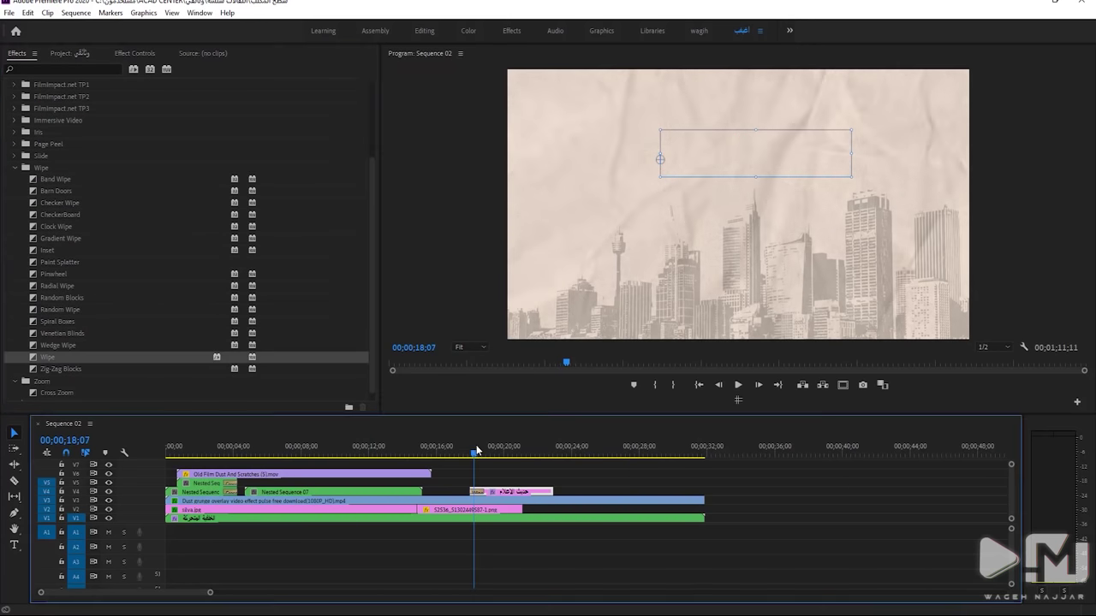
Reverse the Wipe direction, move the title clip earlier, and set the playhead to 00;00;16;12
{"action": "left_click", "coordinate": [484, 491]}
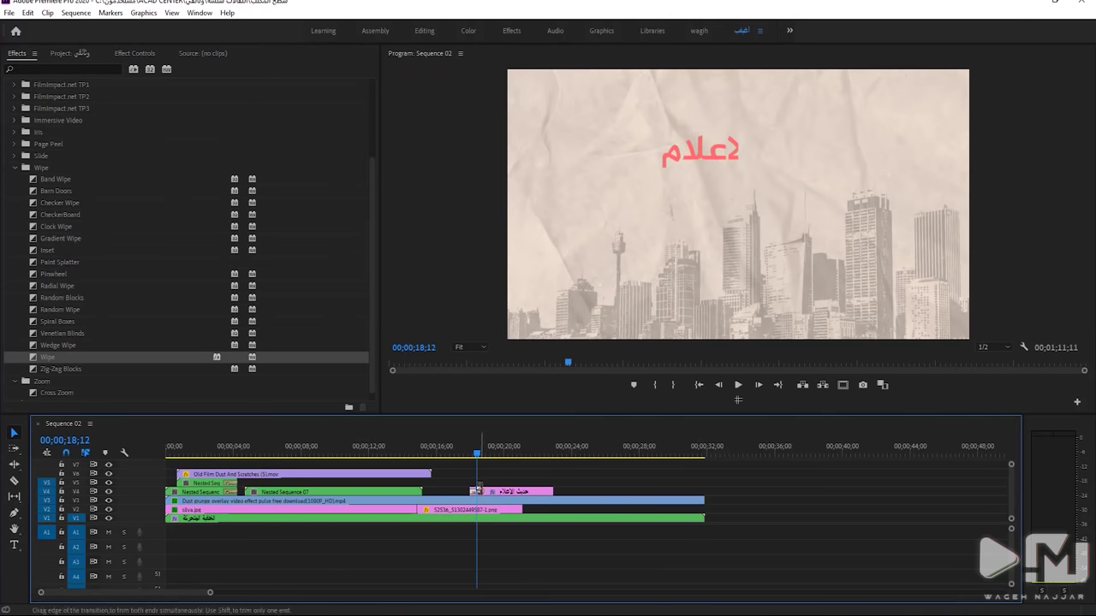
{"action": "left_click", "coordinate": [144, 53]}
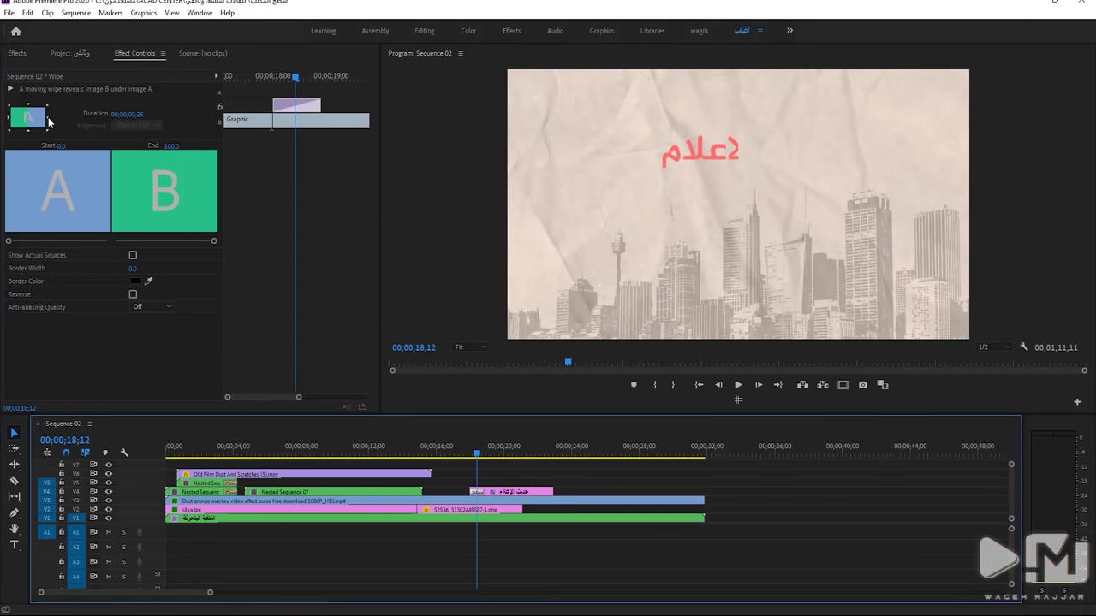
{"action": "left_click", "coordinate": [48, 122]}
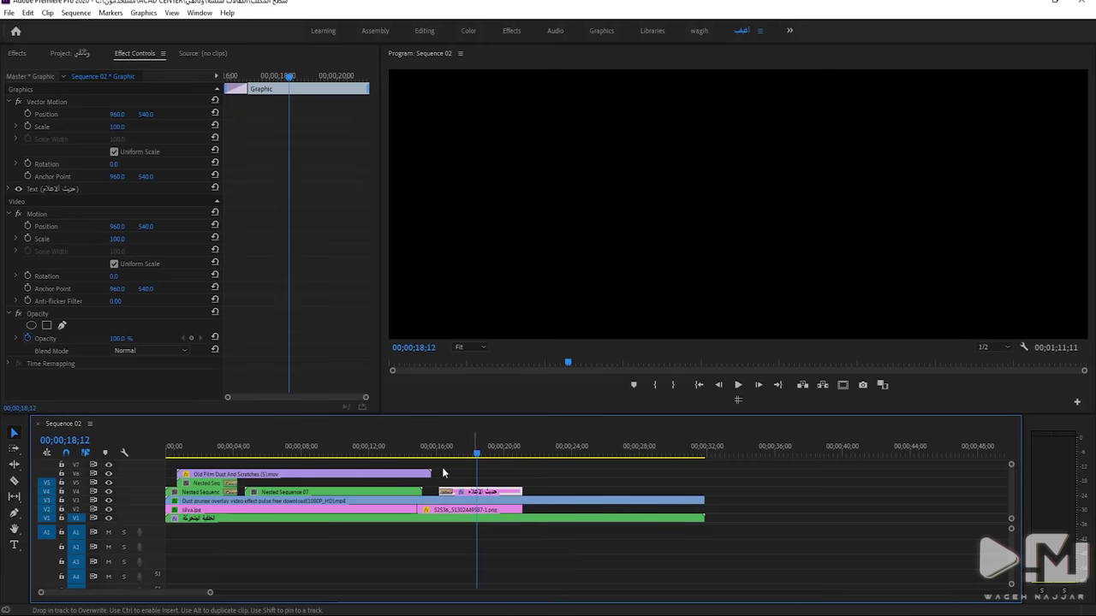
{"action": "left_click_drag", "start_coordinate": [507, 494], "coordinate": [476, 494]}
{"action": "left_click", "coordinate": [450, 453]}
{"action": "left_click", "coordinate": [442, 448]}
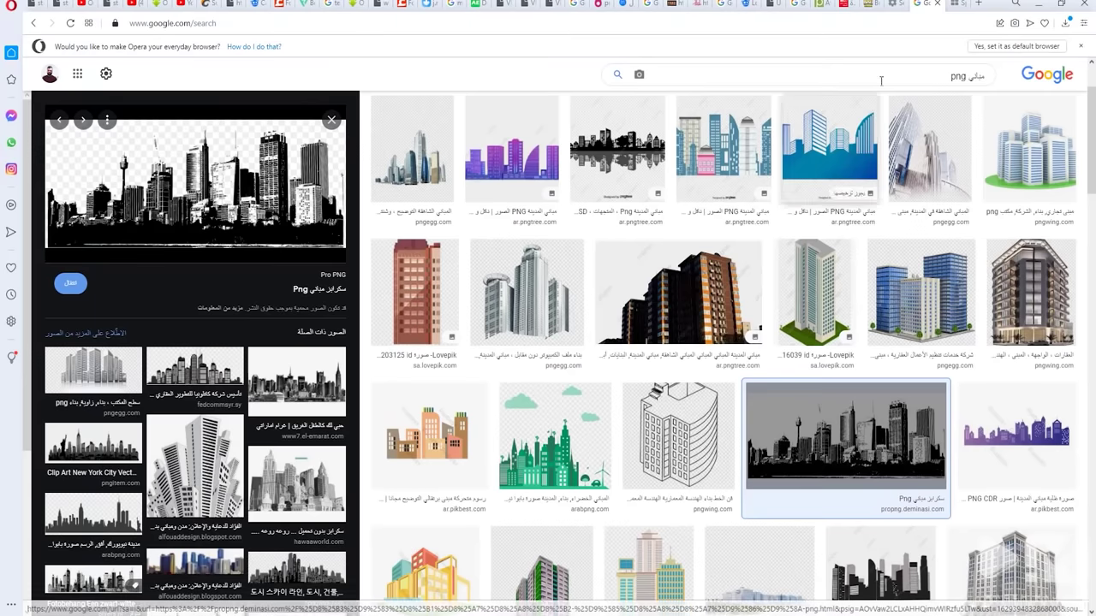
Search Google Images for brush stroke and scroll through the results
{"action": "left_click", "coordinate": [874, 31]}
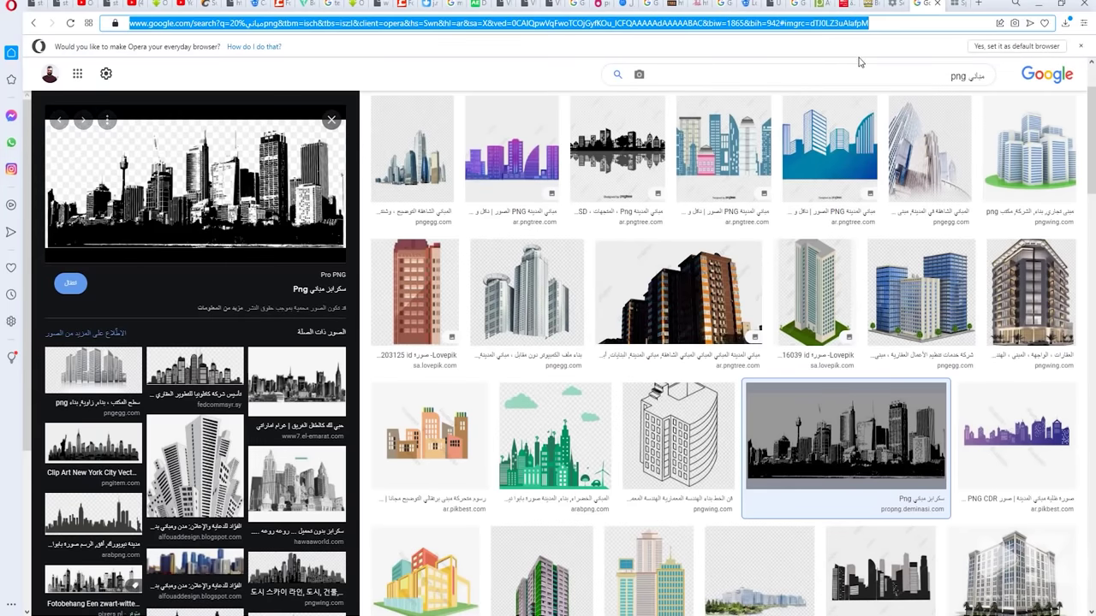
{"action": "type", "text": "س"}
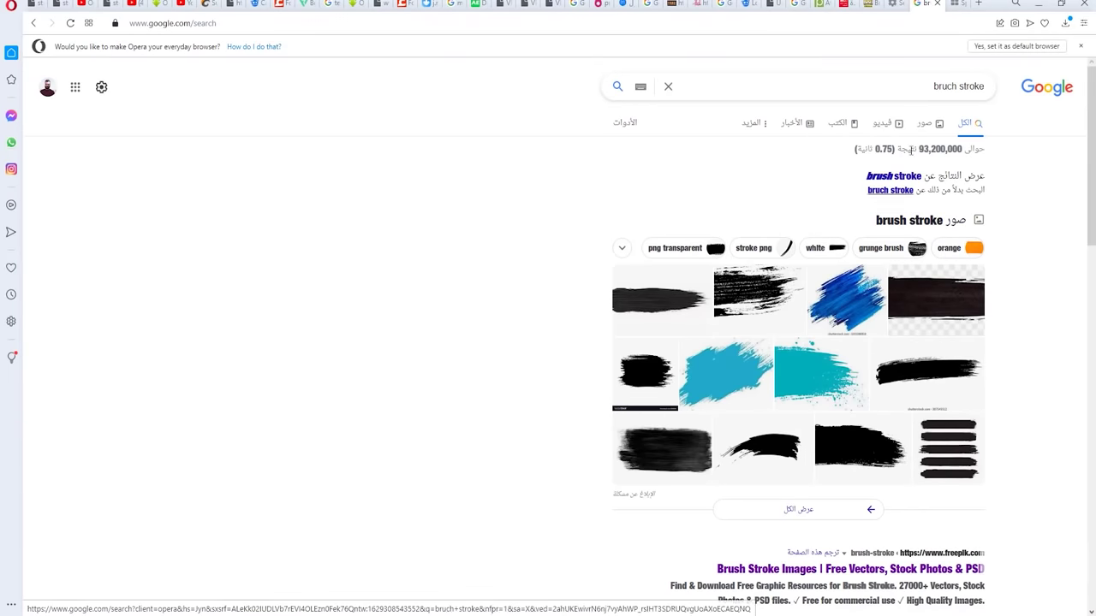
{"action": "left_click", "coordinate": [922, 125]}
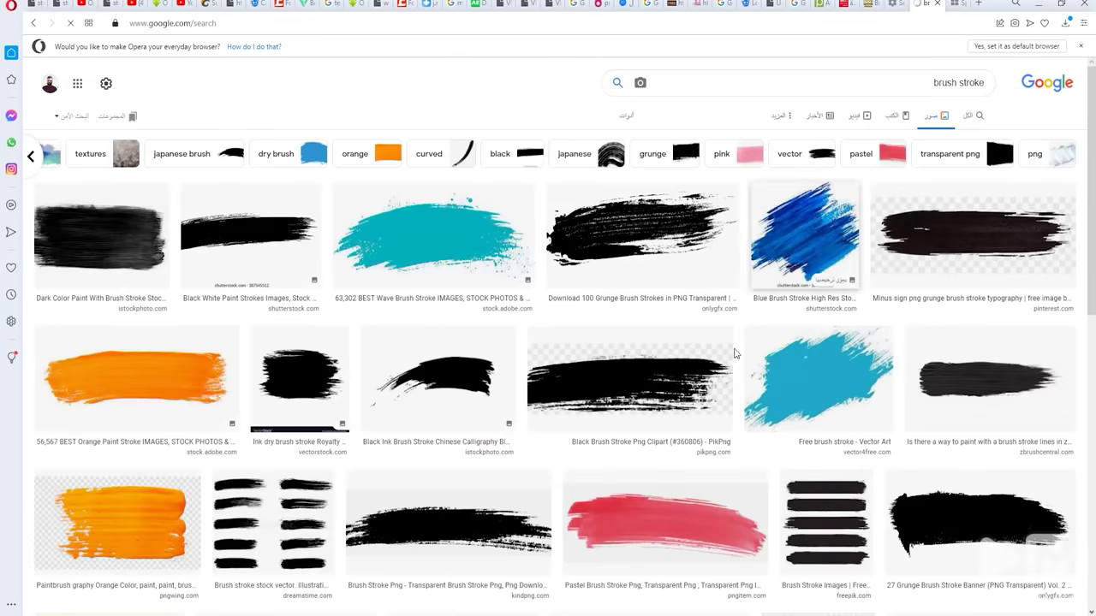
{"action": "scroll", "coordinate": [756, 326], "scroll_direction": "down", "scroll_amount": 2}
{"action": "scroll", "coordinate": [724, 477], "scroll_direction": "down", "scroll_amount": 2}
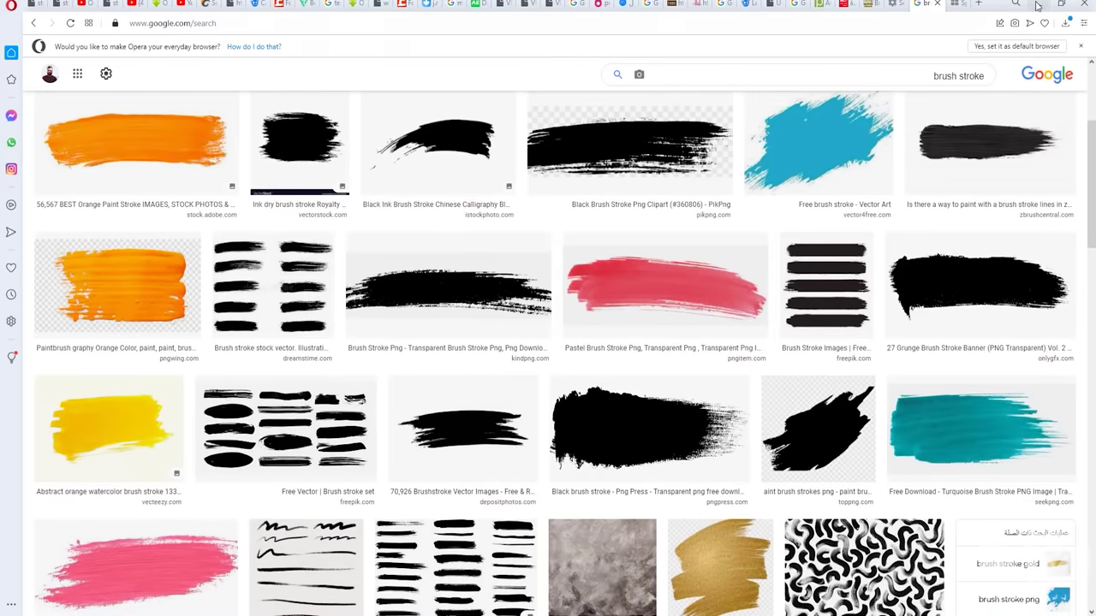
Play back the title animation in Sequence 02, then return to the brush stroke results
{"action": "left_click", "coordinate": [1036, 6]}
{"action": "mouse_move", "coordinate": [475, 456]}
{"action": "left_mouse_down"}
{"action": "mouse_move", "coordinate": [515, 458]}
{"action": "mouse_move", "coordinate": [440, 455]}
{"action": "left_mouse_up"}
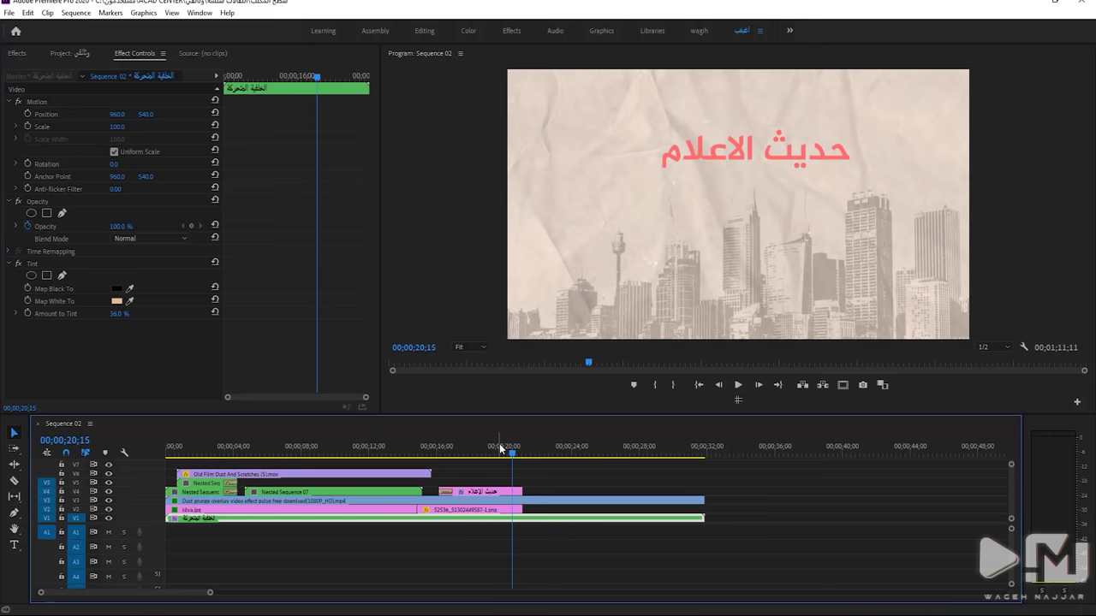
{"action": "key", "text": "space"}
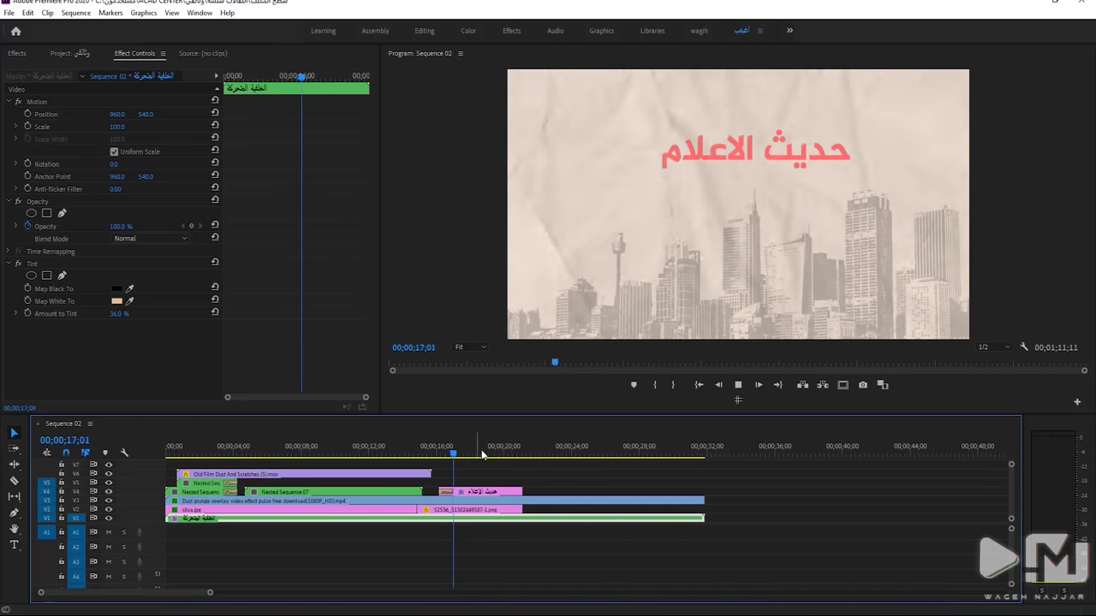
{"action": "key", "text": "space"}
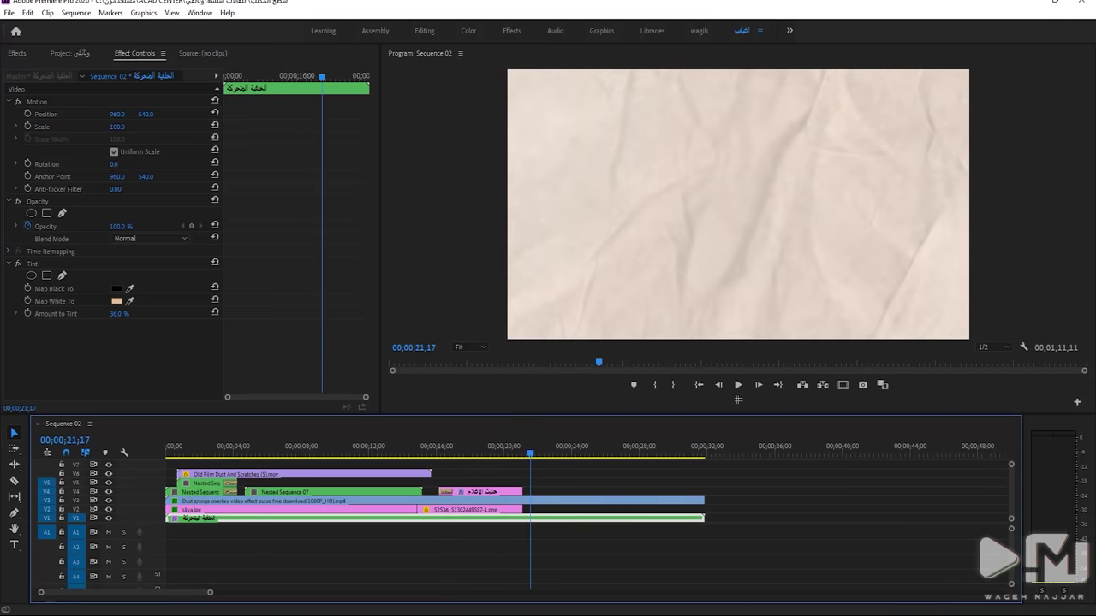
{"action": "key", "text": "alt+Tab"}
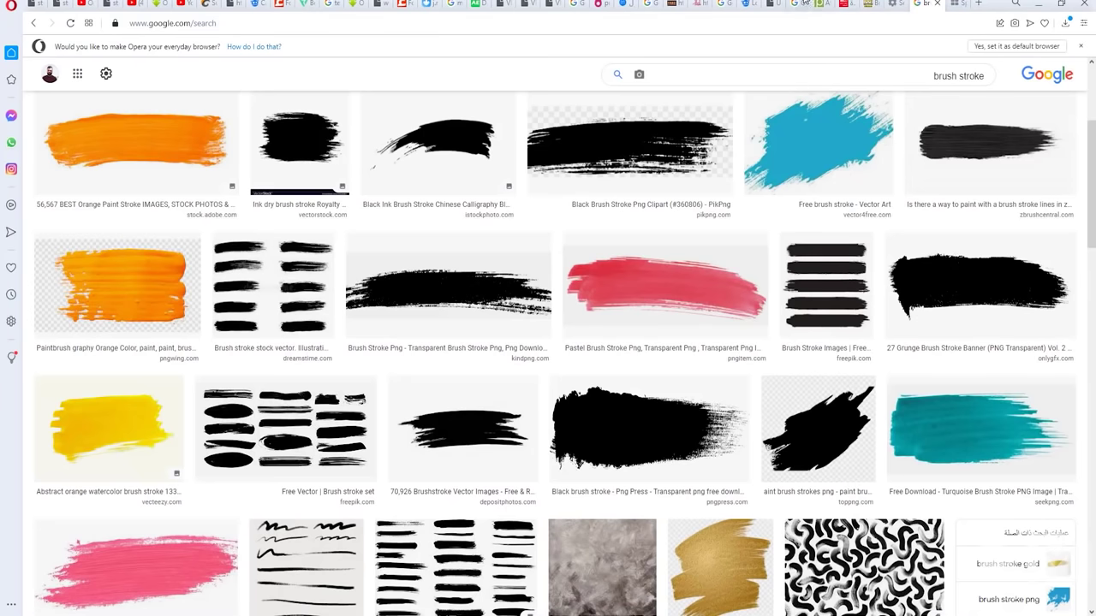
In the other Google tab, search for a map of Germany
{"action": "left_click", "coordinate": [803, 4]}
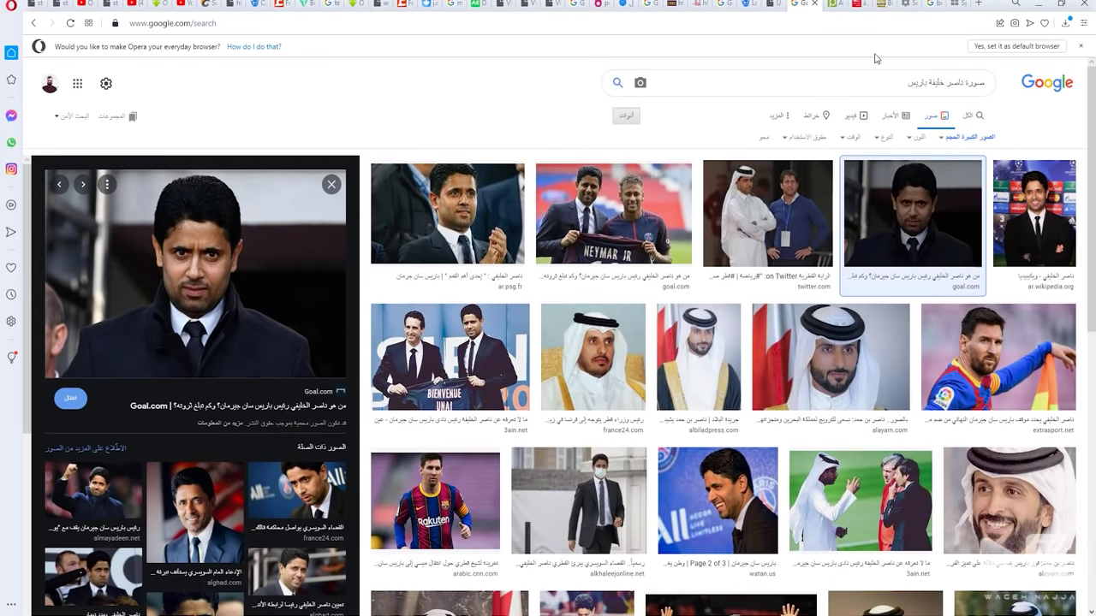
{"action": "left_click", "coordinate": [898, 26]}
{"action": "type", "text": "ovd'm hglgkdh"}
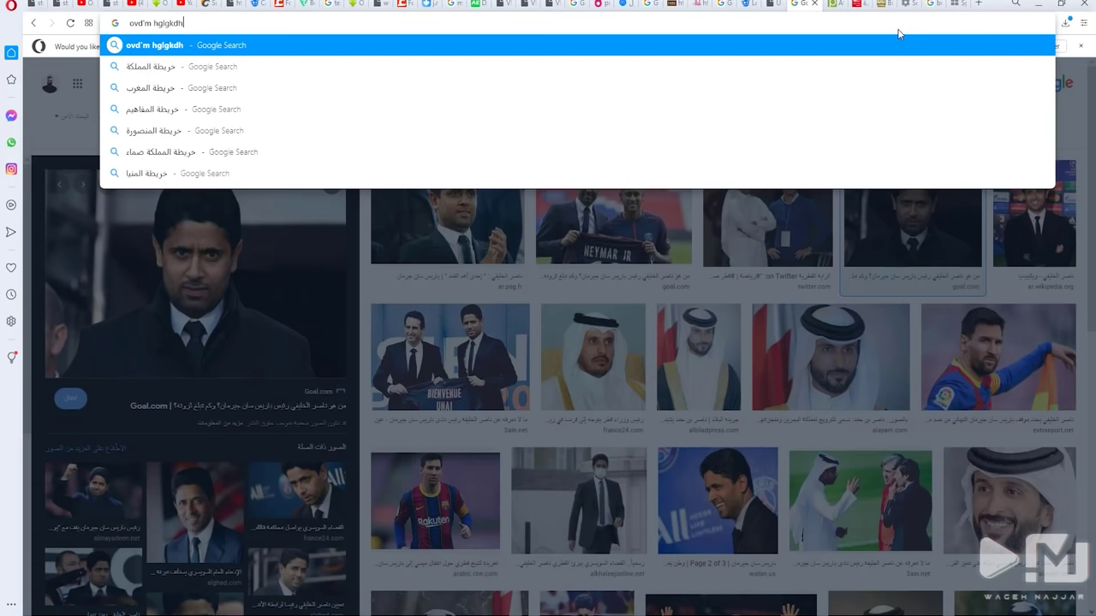
{"action": "key", "text": "Return"}
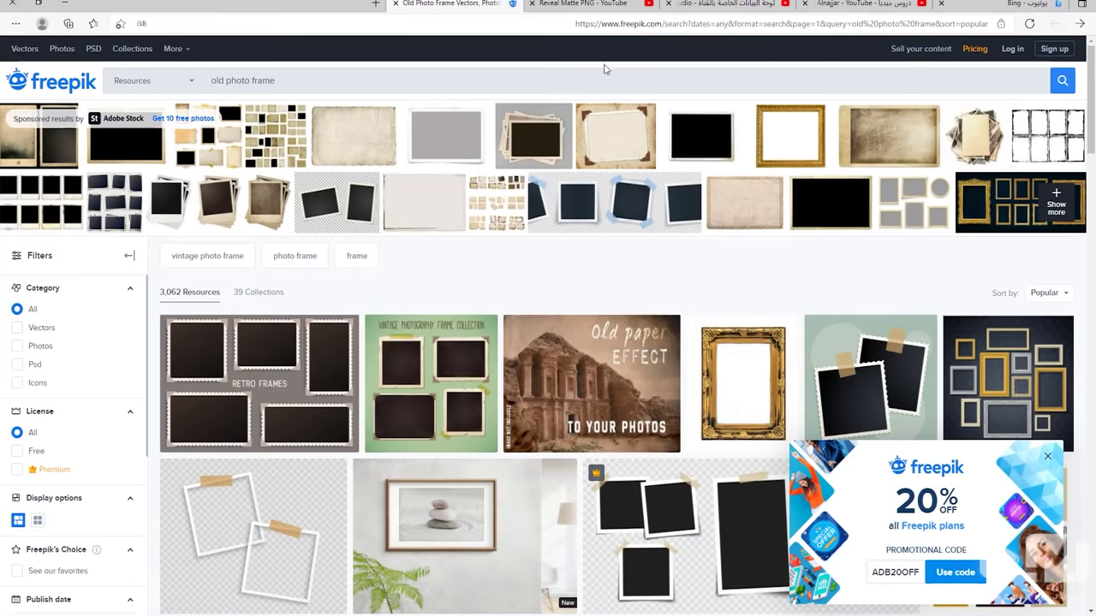
Search Freepik for 'map germany'
{"action": "type", "text": "map"}
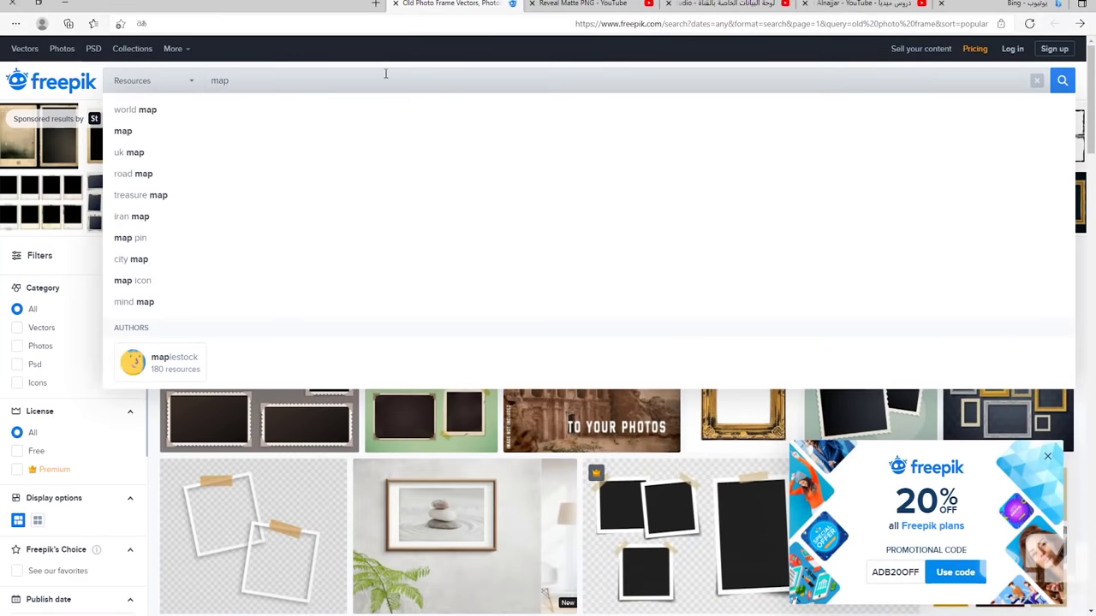
{"action": "type", "text": " gee"}
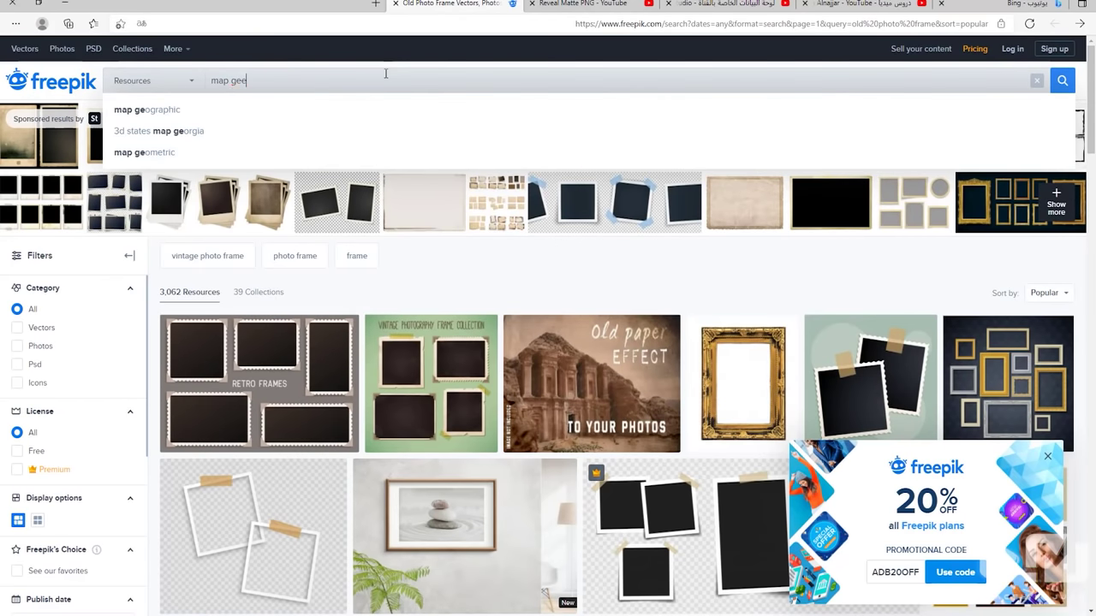
{"action": "key", "text": "BackSpace"}
{"action": "type", "text": "r"}
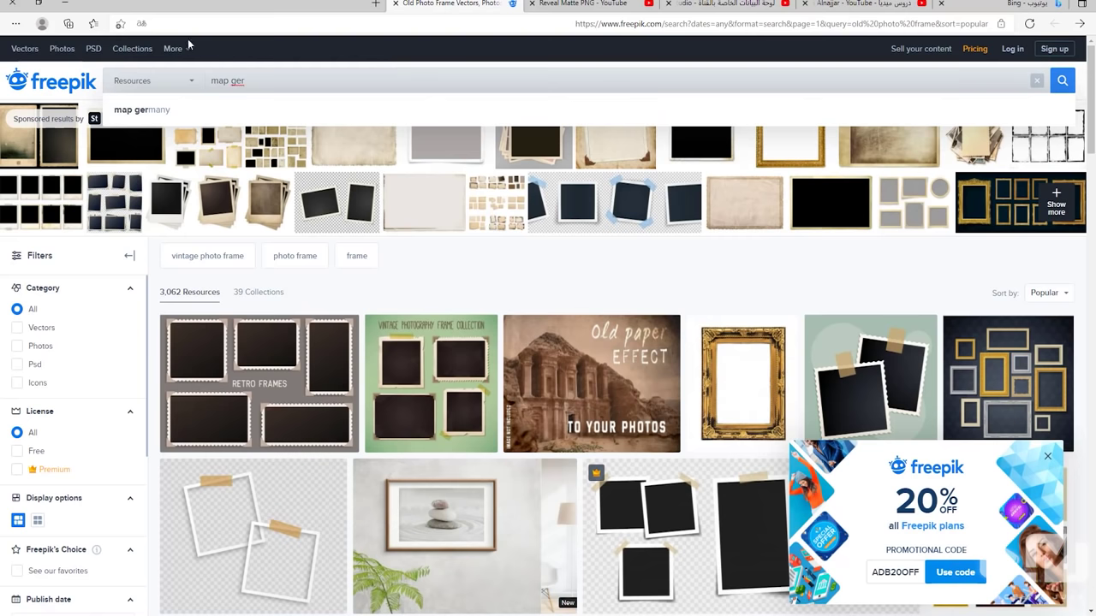
{"action": "type", "text": "many"}
{"action": "key", "text": "Return"}
{"action": "scroll", "coordinate": [556, 334], "scroll_direction": "down", "scroll_amount": 2}
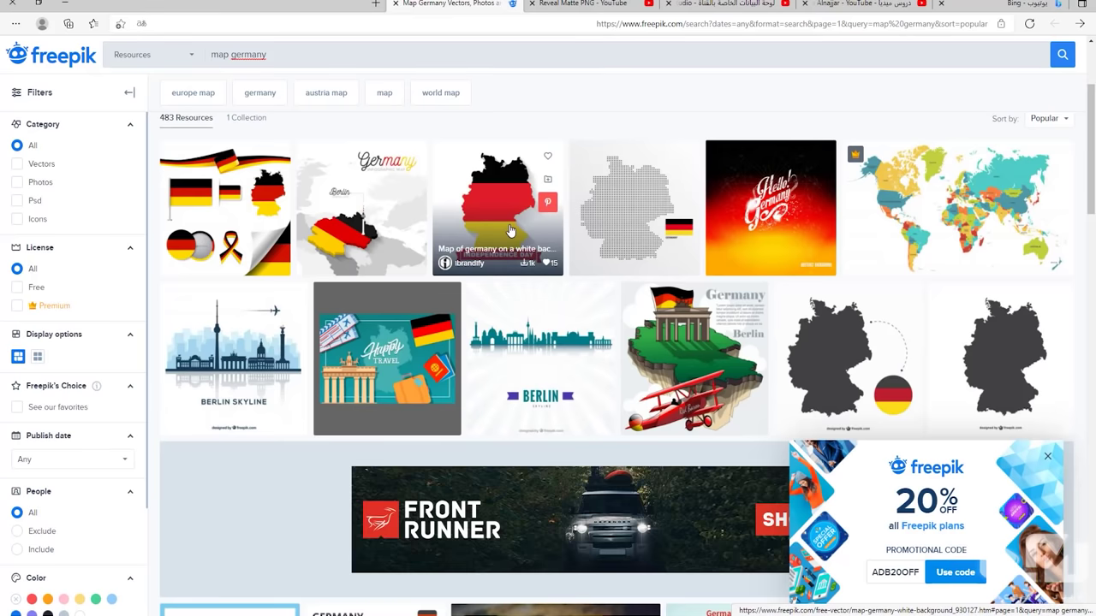
Free-download the 'Map of germany on a white background' vector and open map-germany-white-background.zip
{"action": "left_click", "coordinate": [541, 229]}
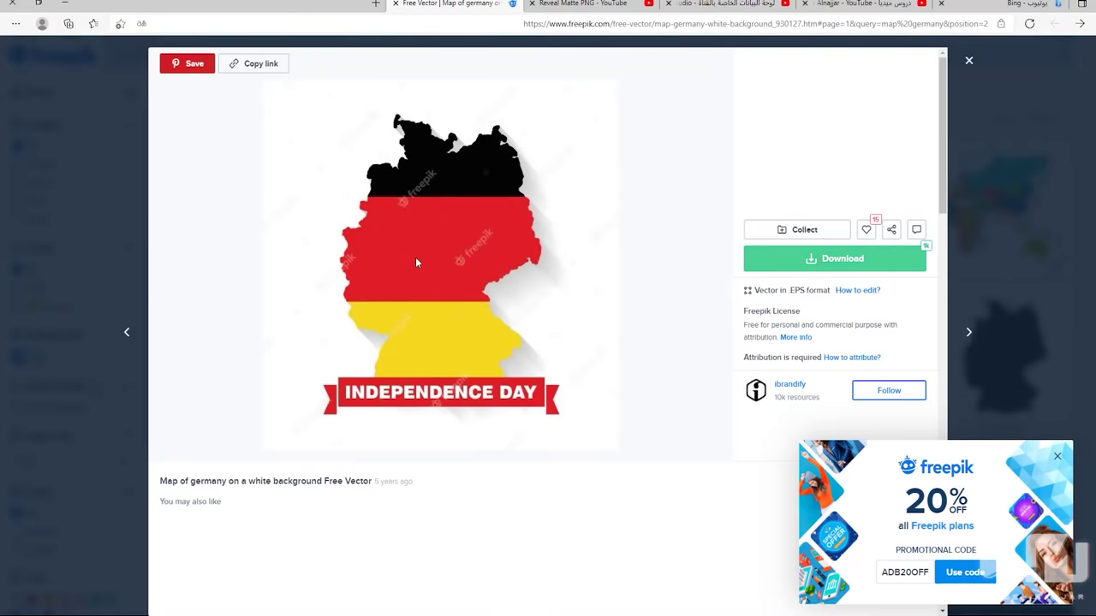
{"action": "left_click", "coordinate": [770, 267]}
{"action": "left_click", "coordinate": [760, 390]}
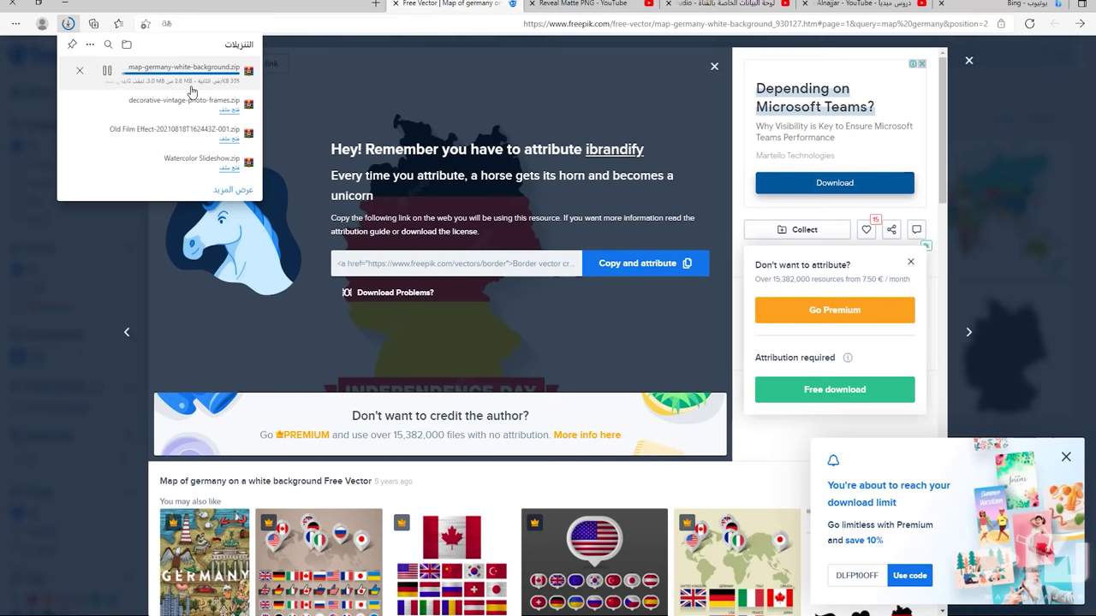
{"action": "left_click", "coordinate": [190, 82]}
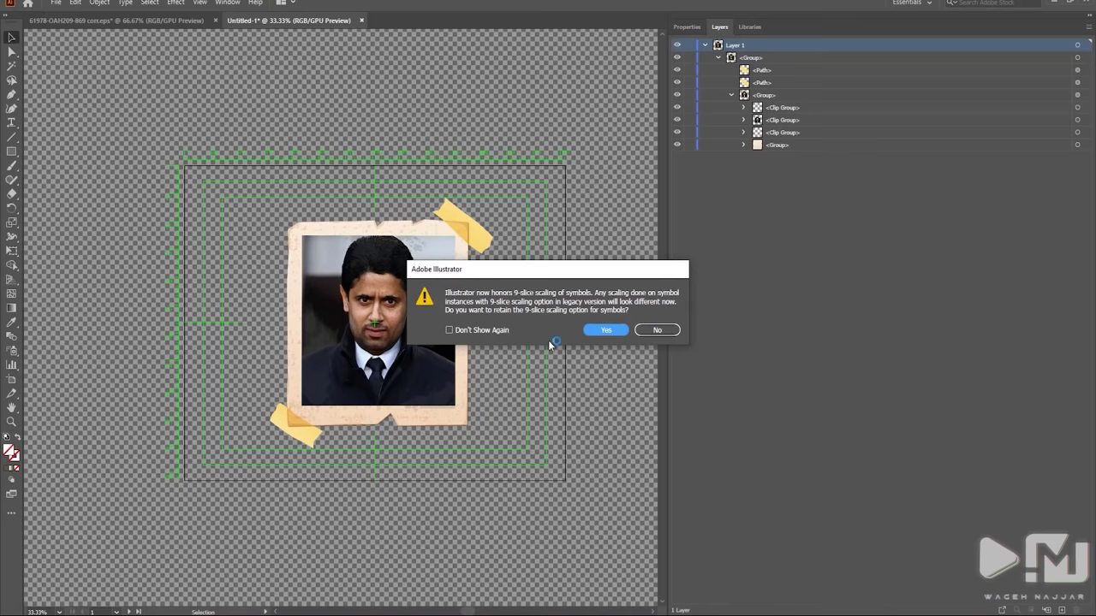
Dismiss the 9-slice scaling warning and delete the INDEPENDENCE DAY banner from the map
{"action": "left_click", "coordinate": [609, 329]}
{"action": "left_click", "coordinate": [471, 231]}
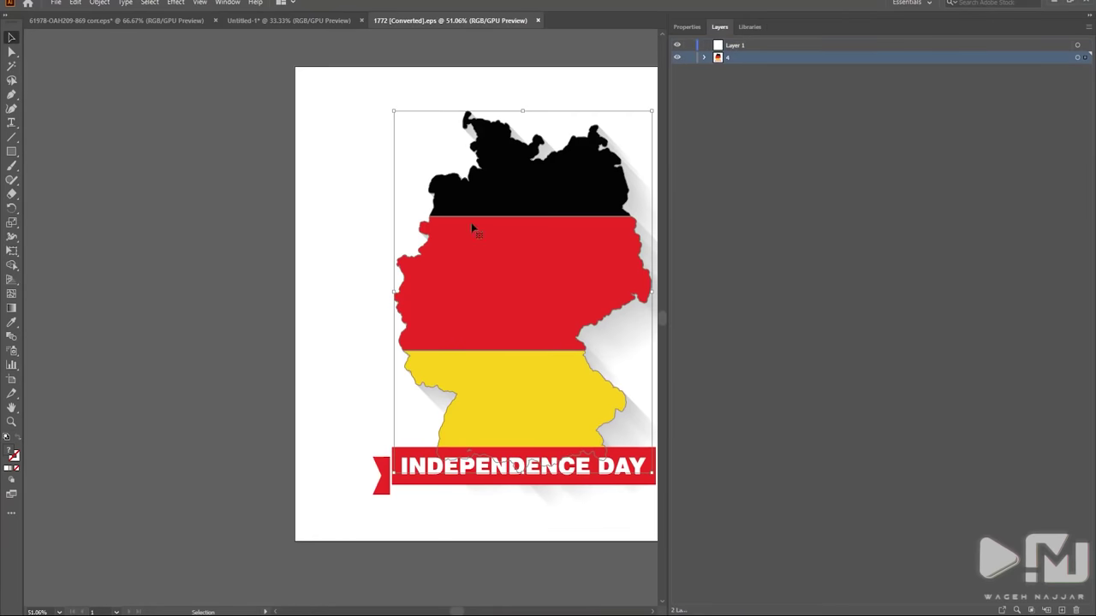
{"action": "right_click", "coordinate": [484, 278]}
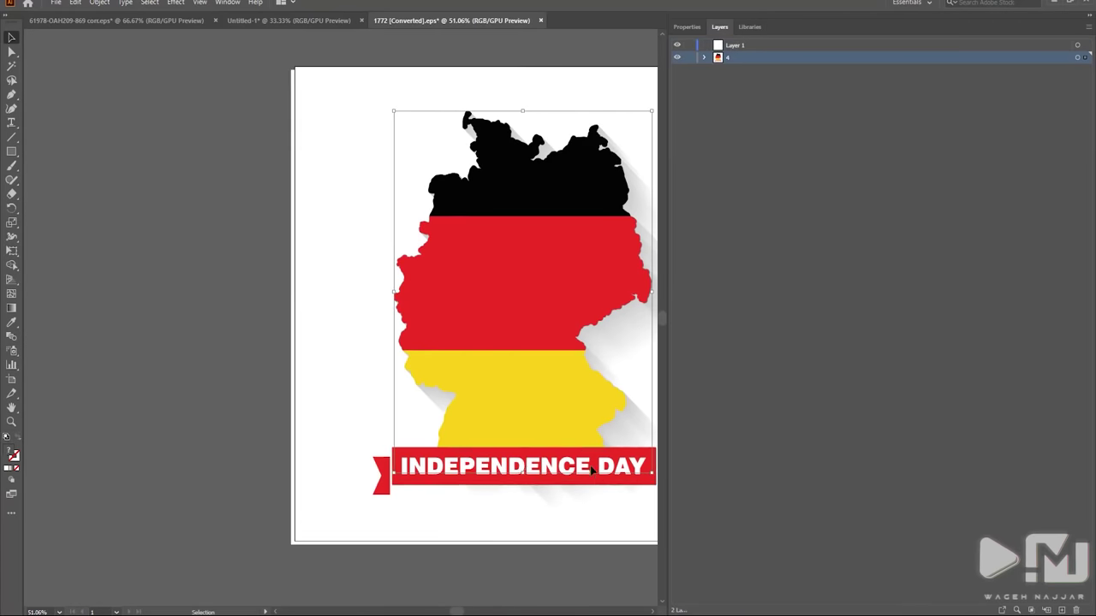
{"action": "double_click", "coordinate": [591, 469]}
{"action": "key", "text": "Delete"}
{"action": "key", "text": "Escape"}
Delete the white background path, leaving only the flag-striped Germany map
{"action": "left_click", "coordinate": [407, 496]}
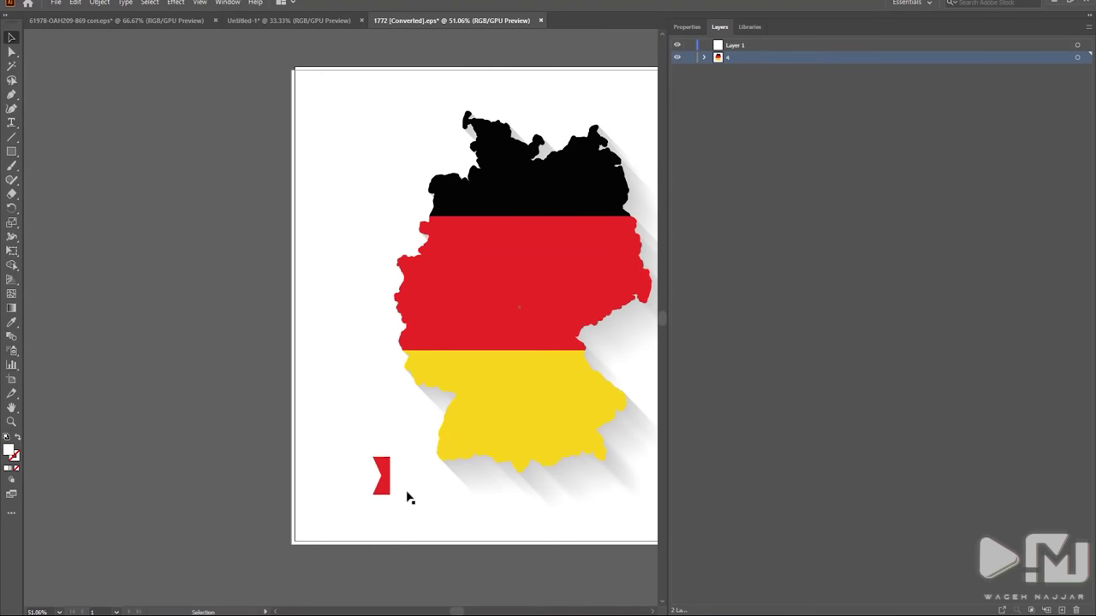
{"action": "double_click", "coordinate": [413, 494]}
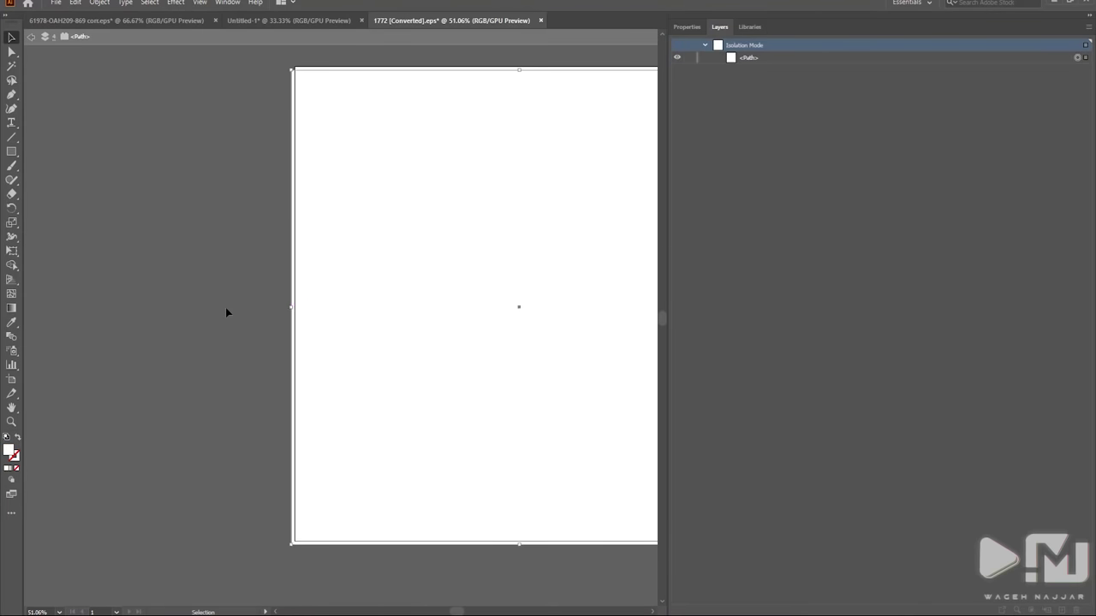
{"action": "key", "text": "Delete"}
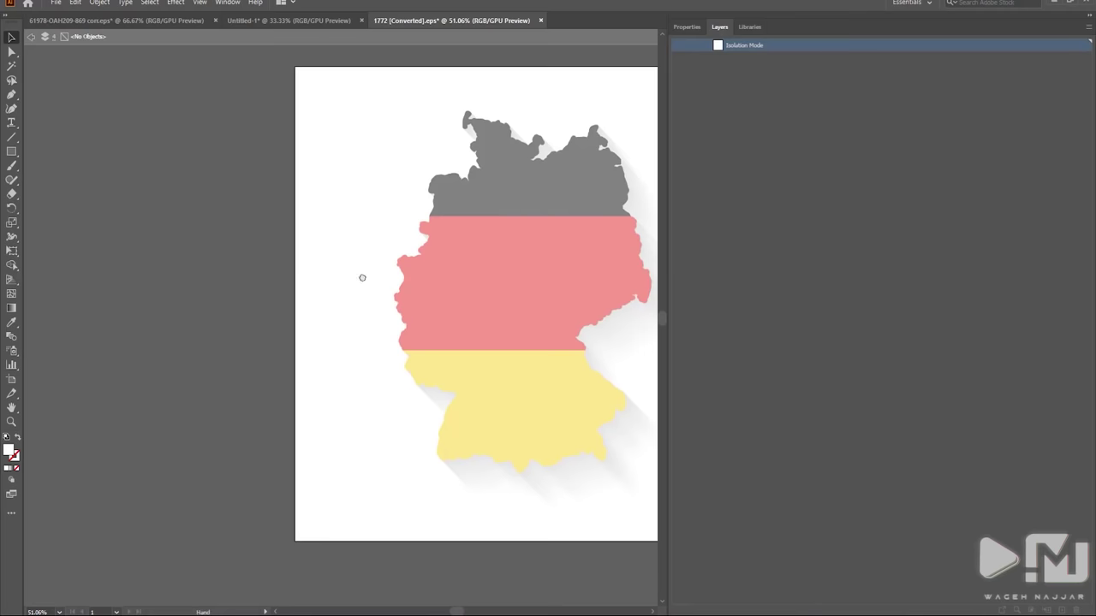
{"action": "left_click_drag", "start_coordinate": [416, 272], "coordinate": [333, 280]}
{"action": "double_click", "coordinate": [351, 263]}
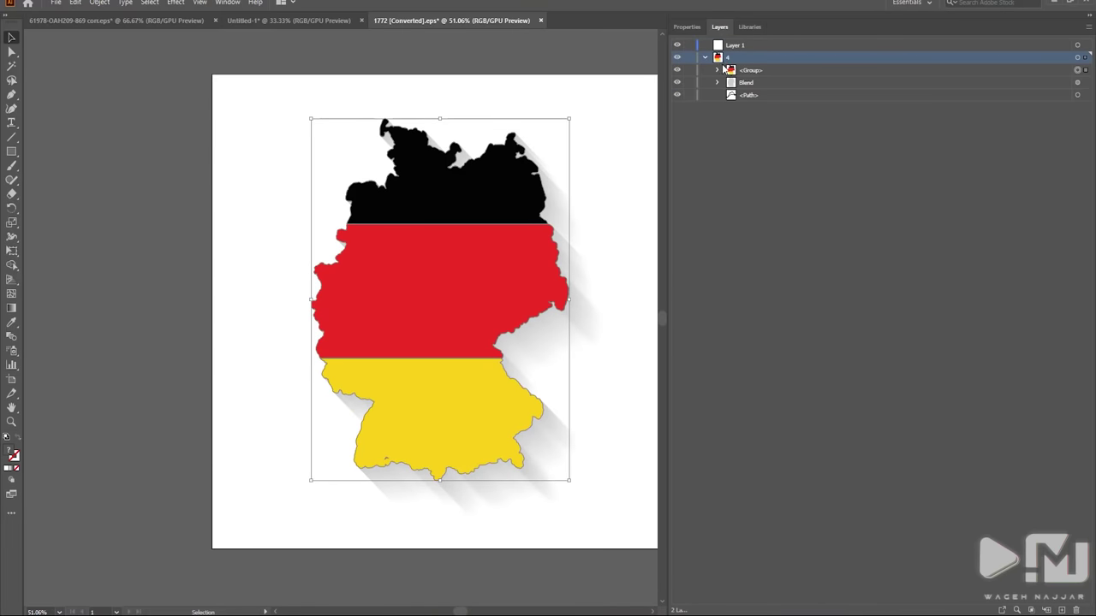
Release the map group to separate layers, move Layers 4–6 to the top level, and delete the shadow blend
{"action": "left_click", "coordinate": [719, 71]}
{"action": "left_click", "coordinate": [822, 70]}
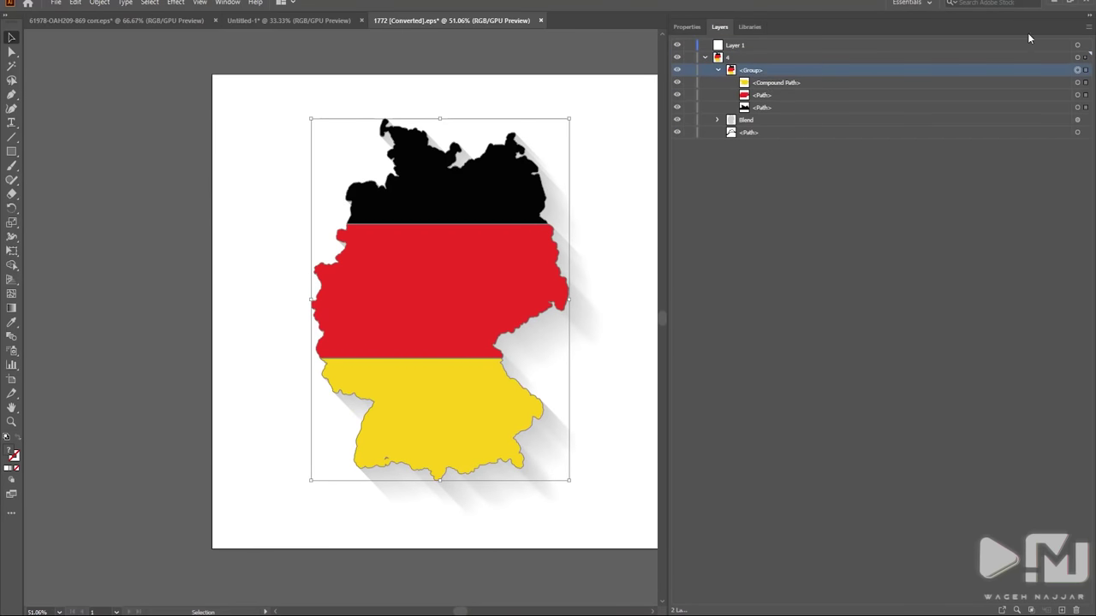
{"action": "left_click", "coordinate": [1090, 31]}
{"action": "left_click", "coordinate": [1023, 210]}
{"action": "left_click", "coordinate": [762, 107]}
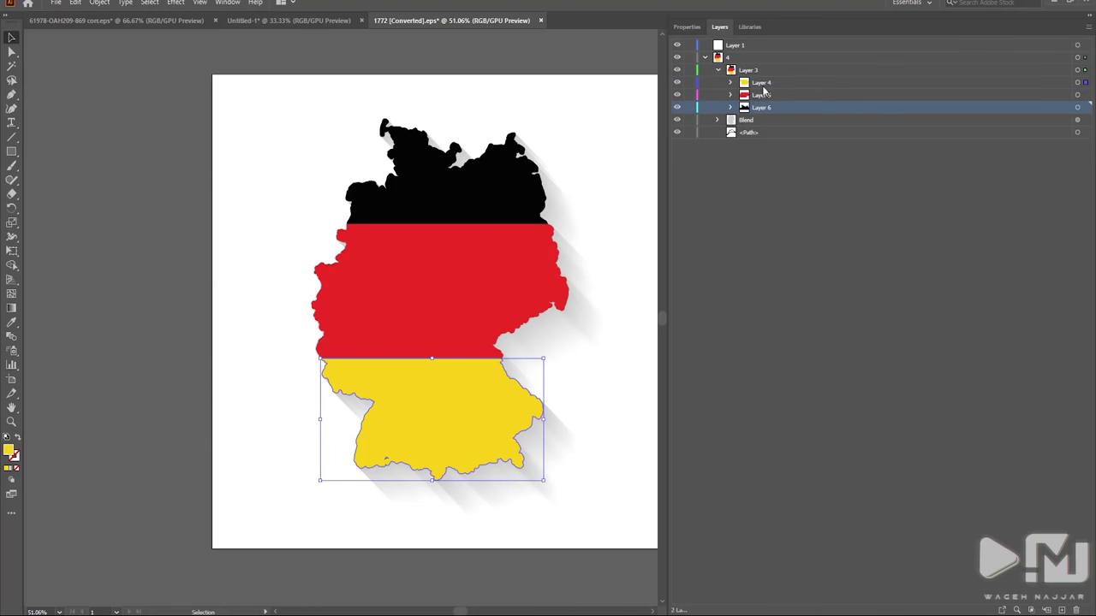
{"action": "left_click", "coordinate": [760, 82], "text": "shift"}
{"action": "left_click_drag", "start_coordinate": [734, 68], "coordinate": [739, 45]}
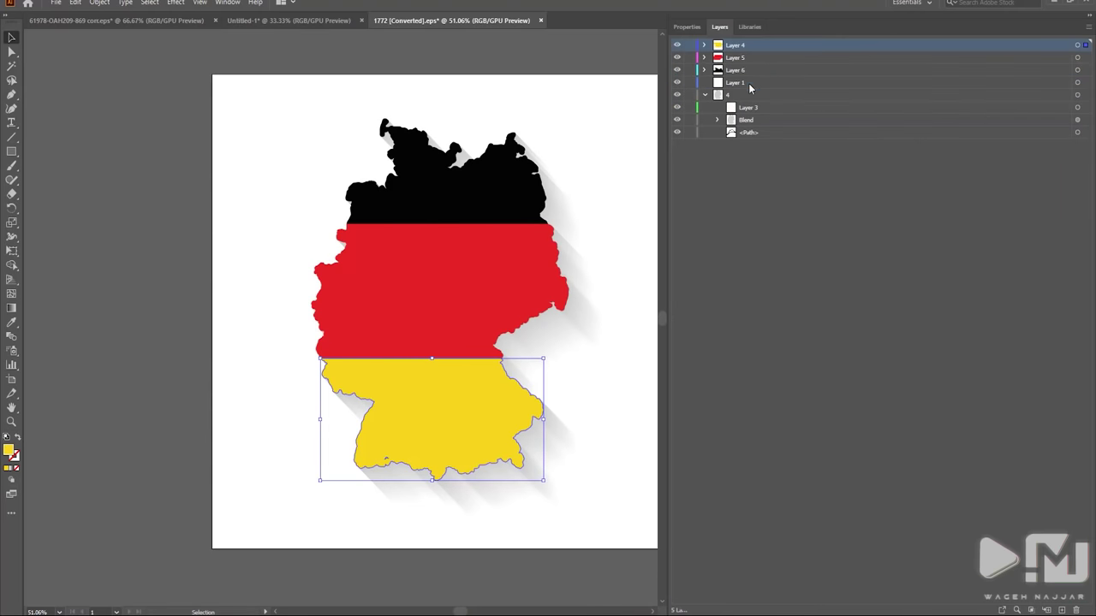
{"action": "left_click", "coordinate": [759, 109]}
{"action": "left_click", "coordinate": [1077, 610]}
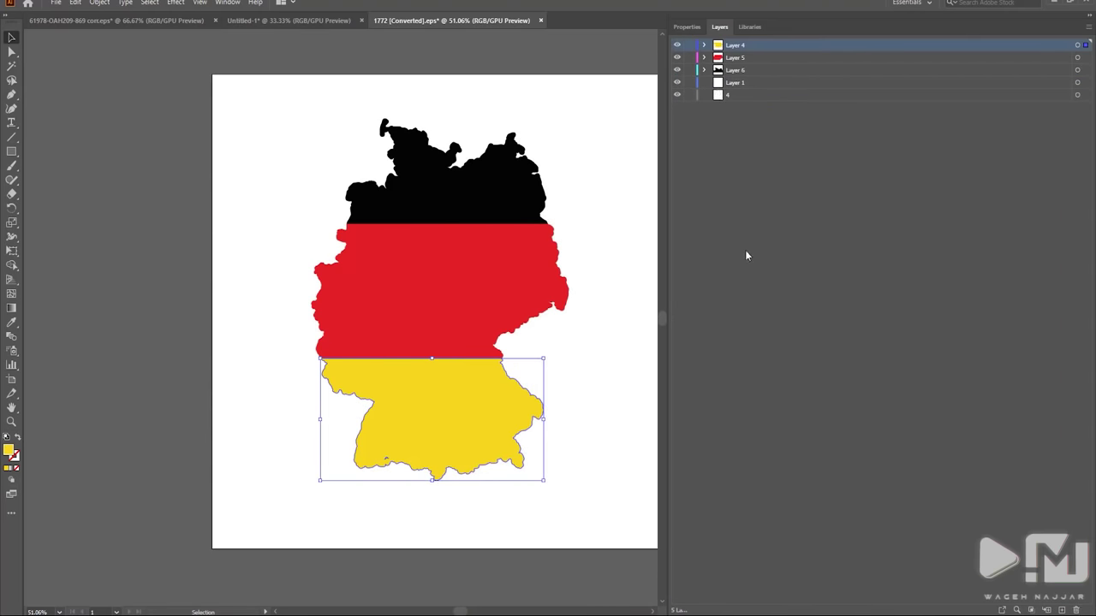
Inspect Layer 1 and Layer 6, then select the black stripe on the canvas
{"action": "left_click", "coordinate": [745, 94]}
{"action": "left_click", "coordinate": [745, 83], "text": "shift"}
{"action": "left_click", "coordinate": [726, 130]}
{"action": "left_click", "coordinate": [719, 84]}
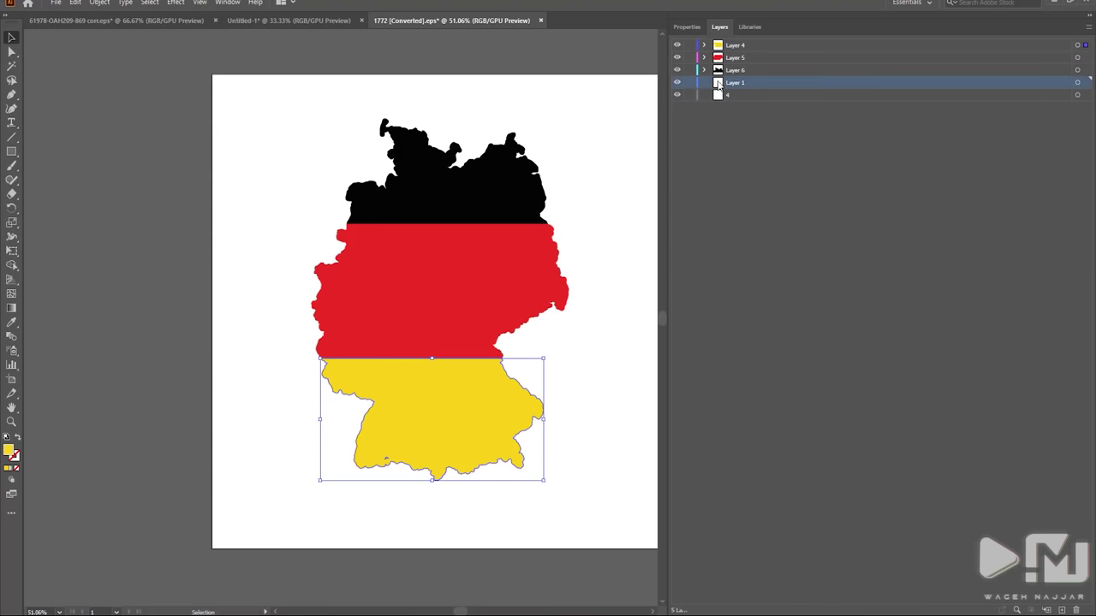
{"action": "left_click", "coordinate": [704, 70]}
{"action": "left_click", "coordinate": [753, 72]}
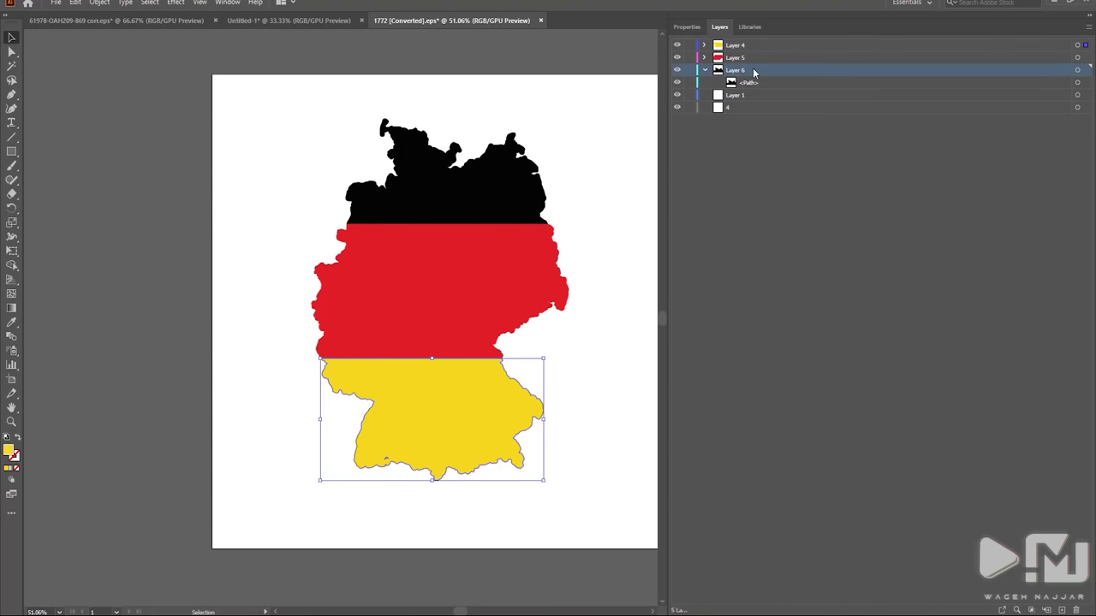
{"action": "left_click", "coordinate": [469, 242]}
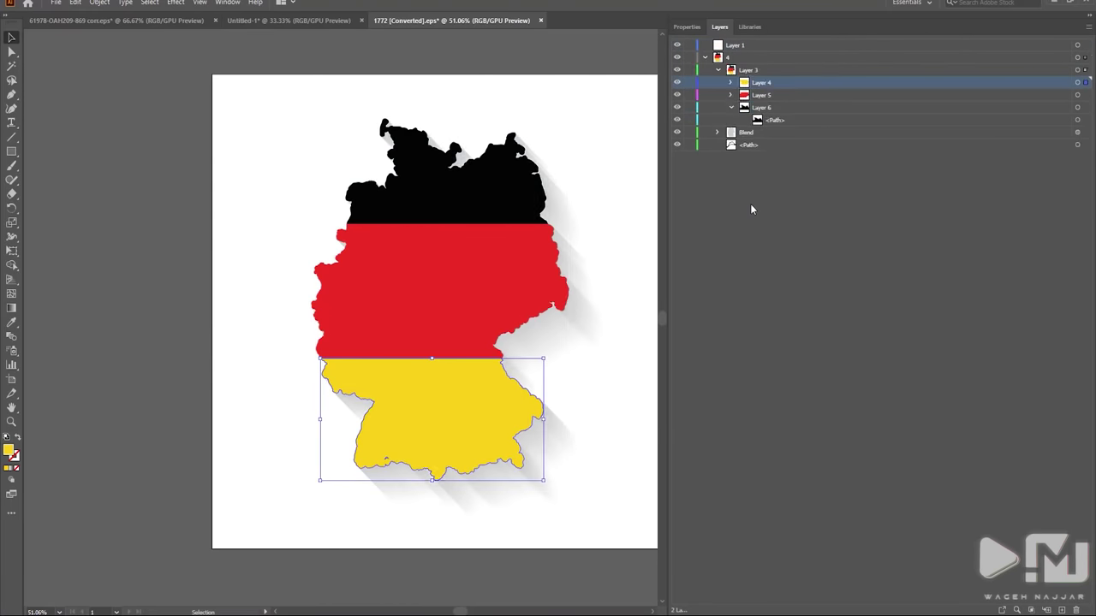
Release the flag map group to layers again and move Layers 4–6 to the top level
{"action": "left_click", "coordinate": [712, 61]}
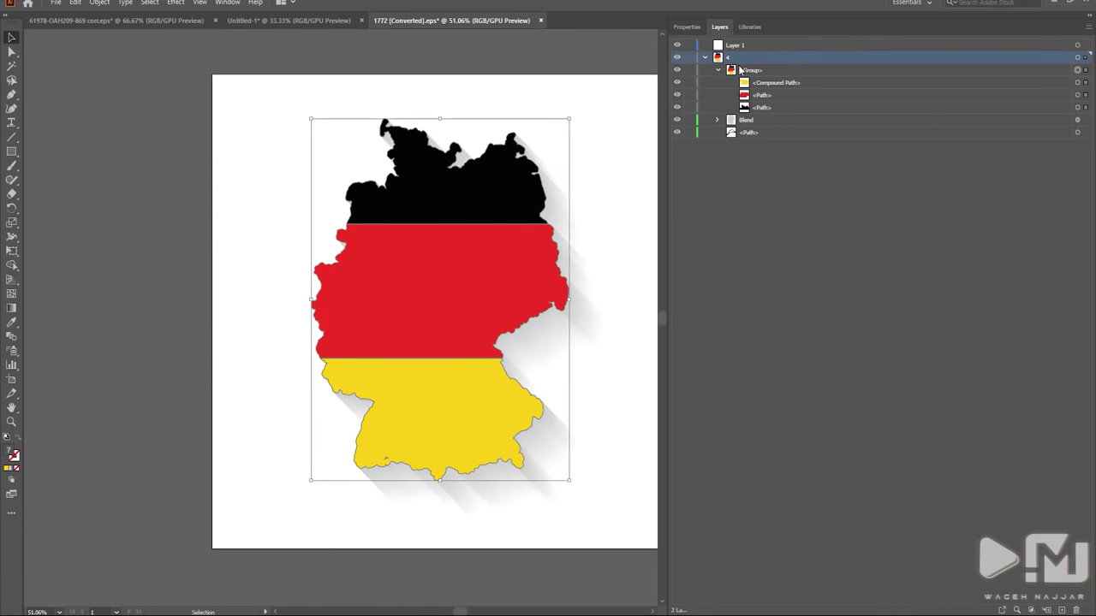
{"action": "left_click", "coordinate": [740, 70]}
{"action": "left_click", "coordinate": [1085, 27]}
{"action": "left_click", "coordinate": [1008, 208]}
{"action": "left_click", "coordinate": [741, 72]}
{"action": "left_click", "coordinate": [1088, 27]}
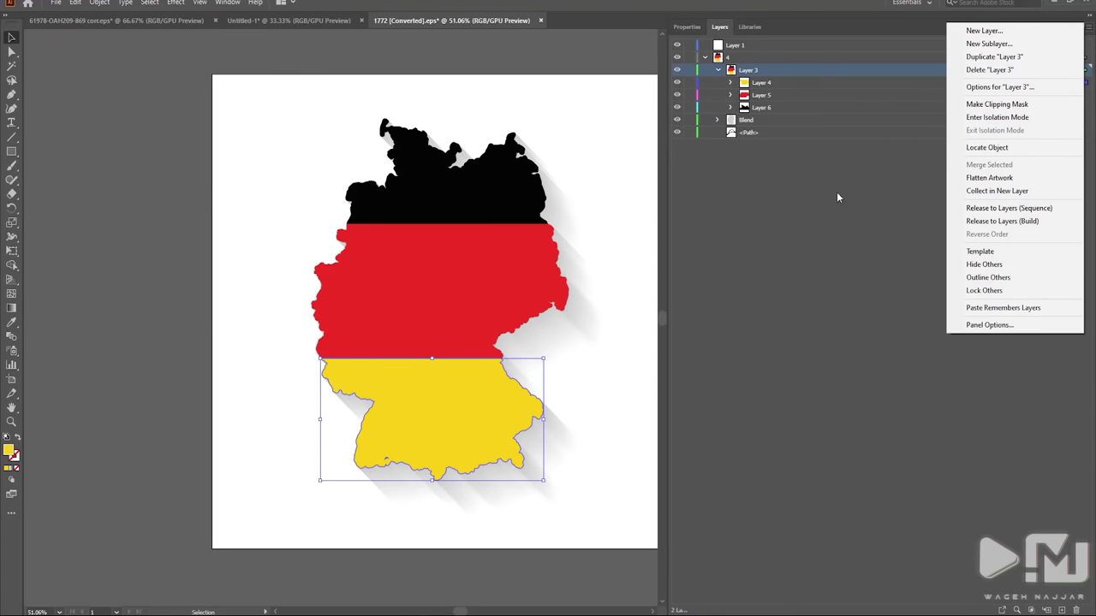
{"action": "left_click", "coordinate": [772, 108]}
{"action": "left_click", "coordinate": [787, 85], "text": "shift"}
{"action": "left_click_drag", "start_coordinate": [787, 85], "coordinate": [749, 41]}
{"action": "mouse_move", "coordinate": [761, 179]}
{"action": "left_mouse_down"}
{"action": "mouse_move", "coordinate": [725, 83]}
{"action": "mouse_move", "coordinate": [734, 109]}
{"action": "left_mouse_up"}
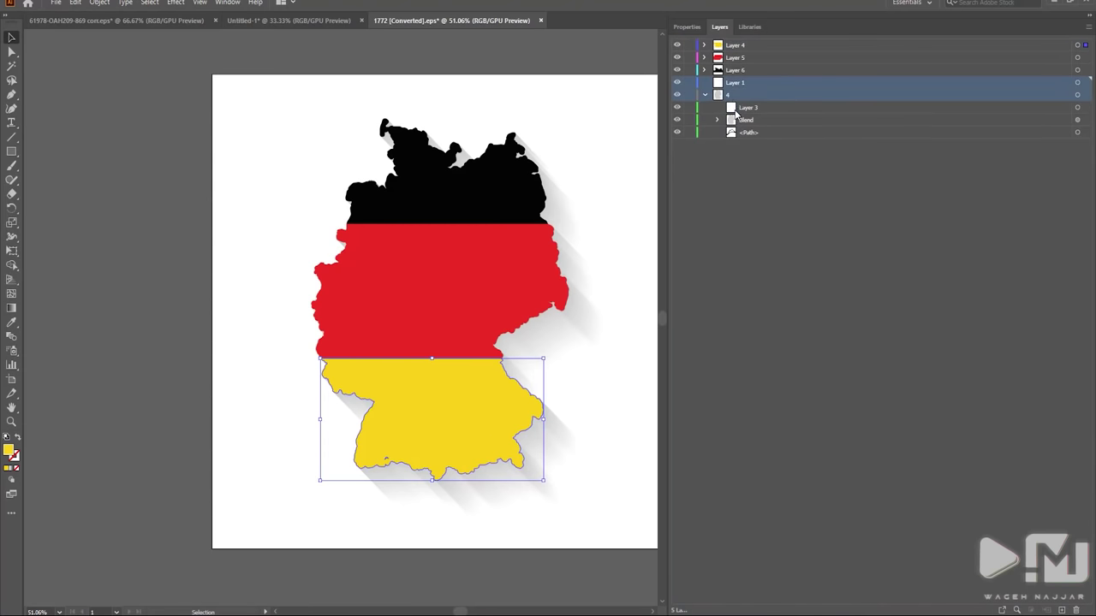
Delete Layer 1 and the leftover shadow layer named 4
{"action": "left_click", "coordinate": [743, 135]}
{"action": "left_click", "coordinate": [704, 94]}
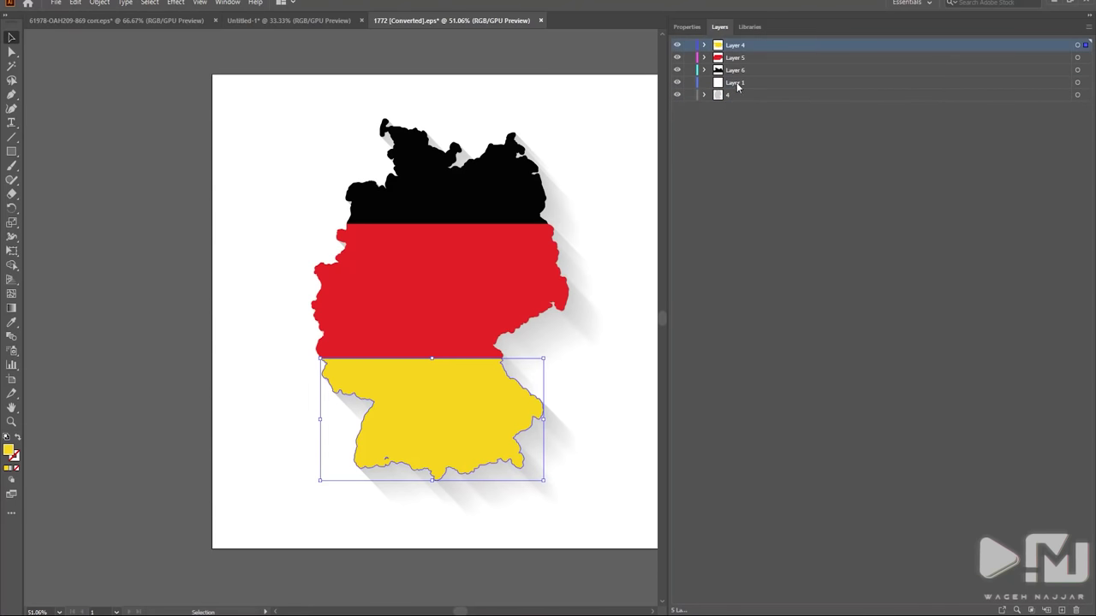
{"action": "left_click", "coordinate": [733, 96]}
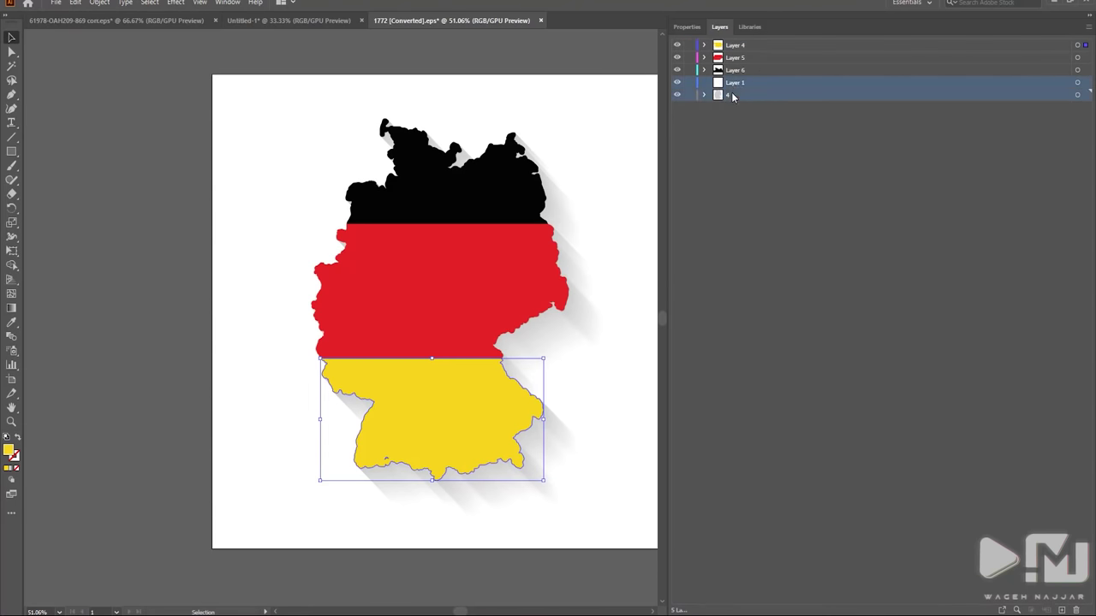
{"action": "left_click", "coordinate": [1077, 609]}
{"action": "left_click", "coordinate": [578, 322]}
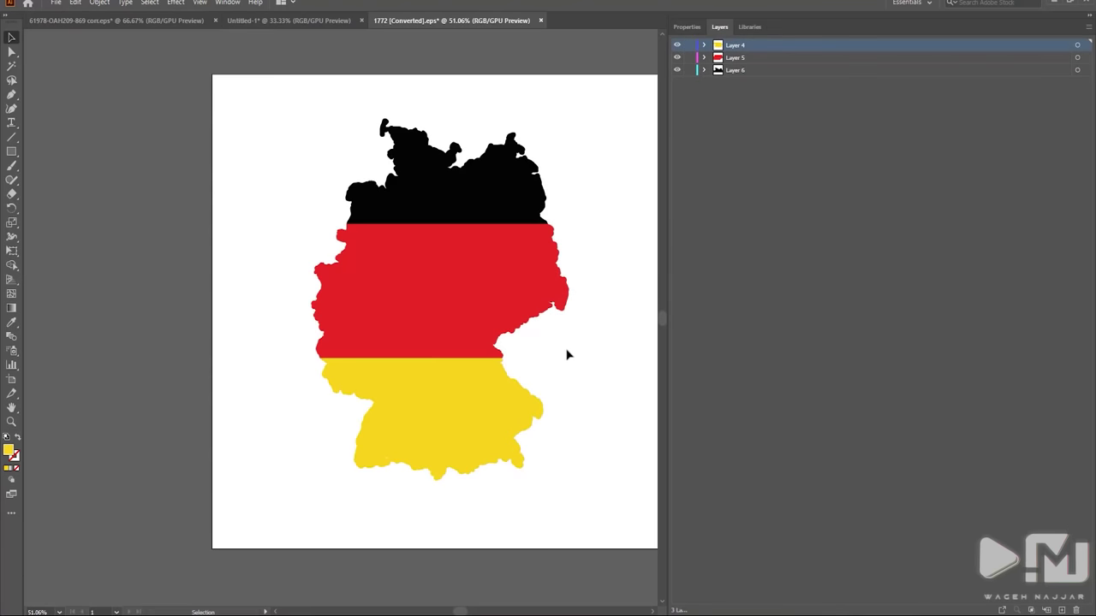
Check the yellow, red and black stripes, then marquee-select all three
{"action": "left_click", "coordinate": [496, 374]}
{"action": "left_click", "coordinate": [477, 291]}
{"action": "left_click", "coordinate": [411, 189]}
{"action": "left_click", "coordinate": [249, 163]}
{"action": "left_click_drag", "start_coordinate": [286, 113], "coordinate": [599, 524]}
Enlarge the map slightly and nudge it a little higher on the artboard
{"action": "left_click", "coordinate": [208, 322]}
{"action": "key", "text": "ctrl+a"}
{"action": "left_click_drag", "start_coordinate": [489, 457], "coordinate": [489, 447]}
{"action": "left_click", "coordinate": [206, 362]}
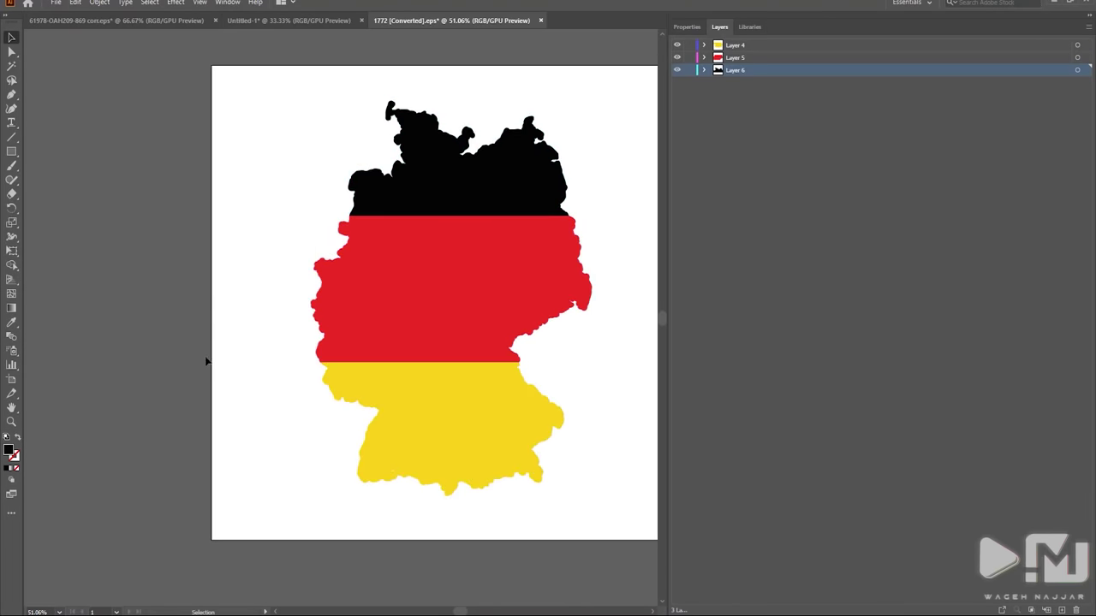
Start a Save As in Adobe Illustrator format, then cancel it
{"action": "left_click", "coordinate": [55, 2]}
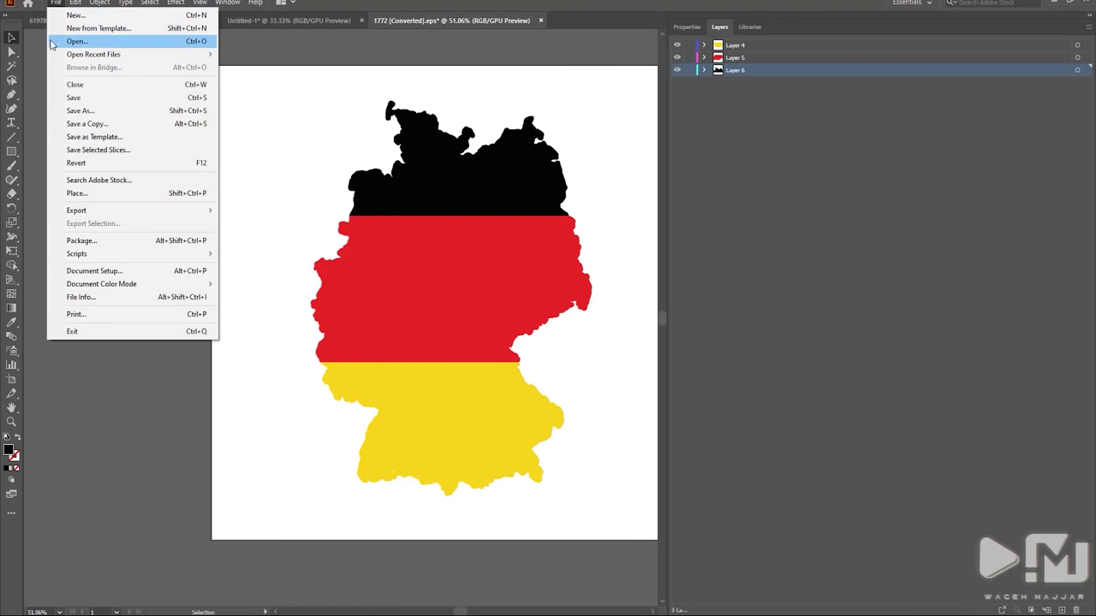
{"action": "left_click", "coordinate": [84, 112]}
{"action": "left_click", "coordinate": [121, 269]}
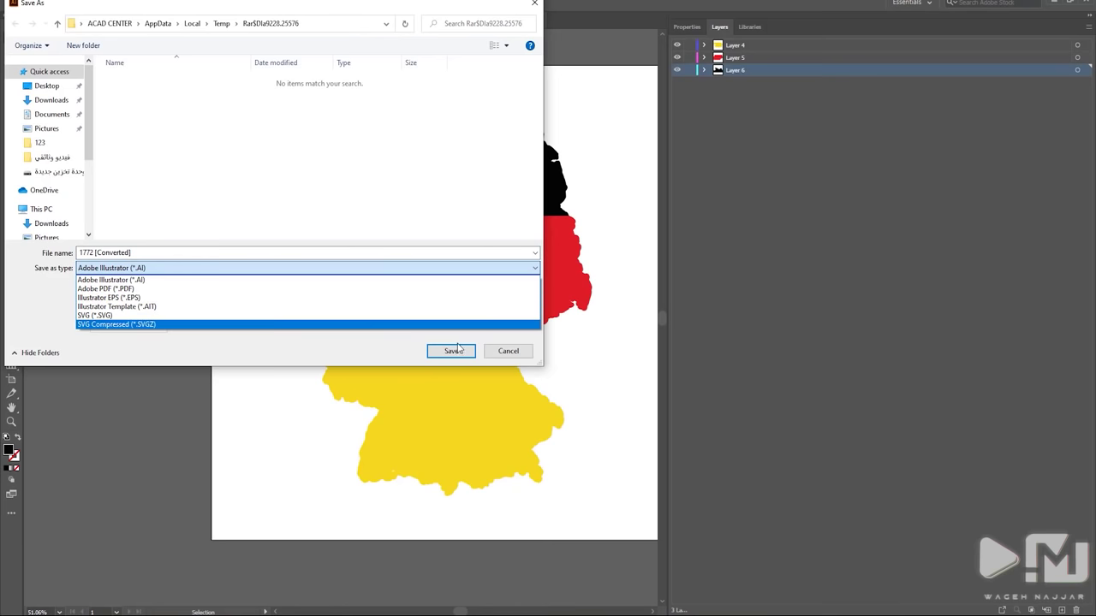
{"action": "left_click", "coordinate": [498, 351]}
{"action": "left_click", "coordinate": [507, 351]}
Start a PNG Export As, cancel it, and select the red stripe
{"action": "left_click", "coordinate": [56, 3]}
{"action": "mouse_move", "coordinate": [171, 210]}
{"action": "left_click", "coordinate": [280, 224]}
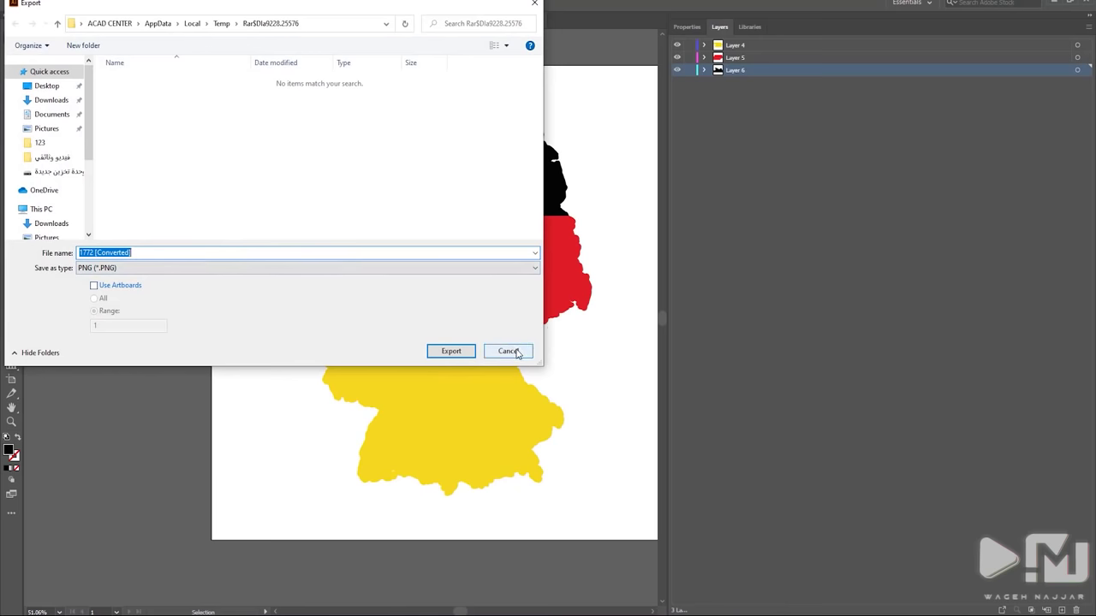
{"action": "left_click", "coordinate": [508, 351]}
{"action": "left_click", "coordinate": [394, 290]}
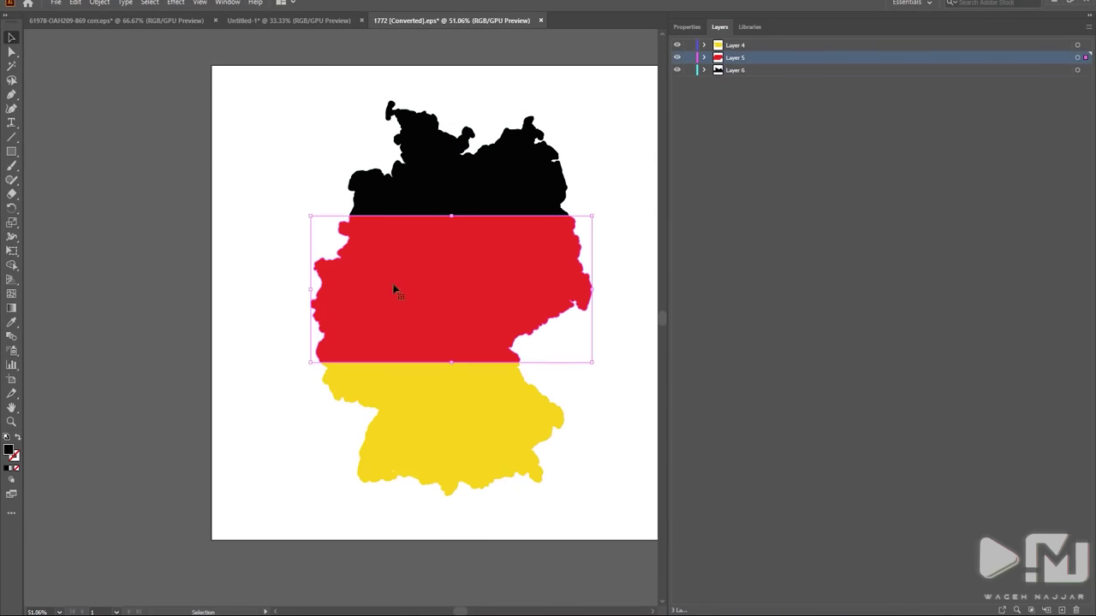
With red and black hidden, export the yellow stripe as 1.png to the Desktop
{"action": "left_click", "coordinate": [677, 58]}
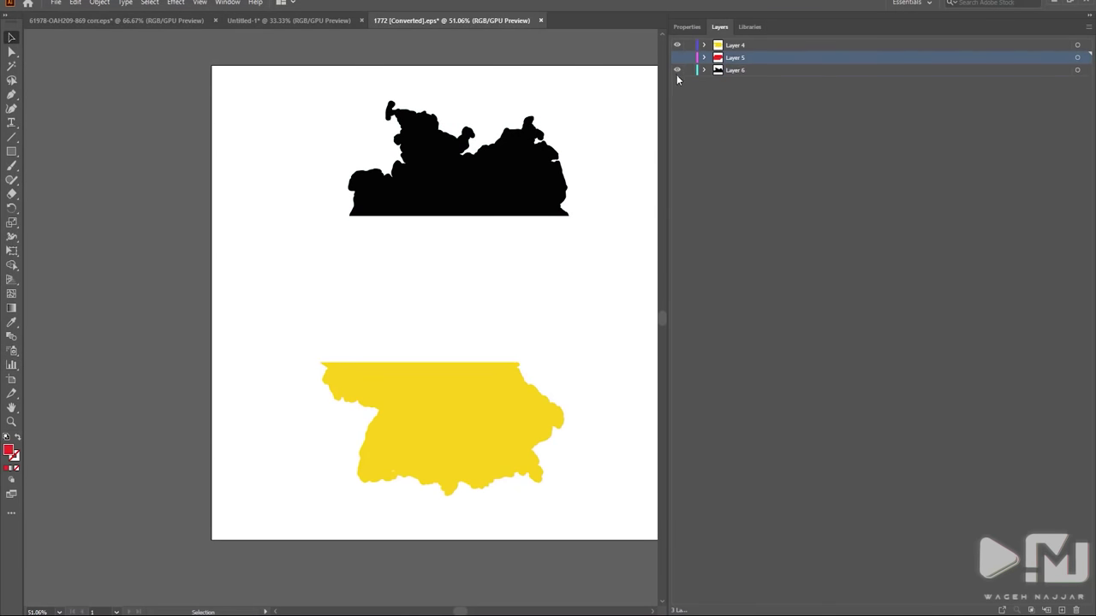
{"action": "left_click", "coordinate": [677, 70]}
{"action": "left_click_drag", "start_coordinate": [485, 234], "coordinate": [437, 236]}
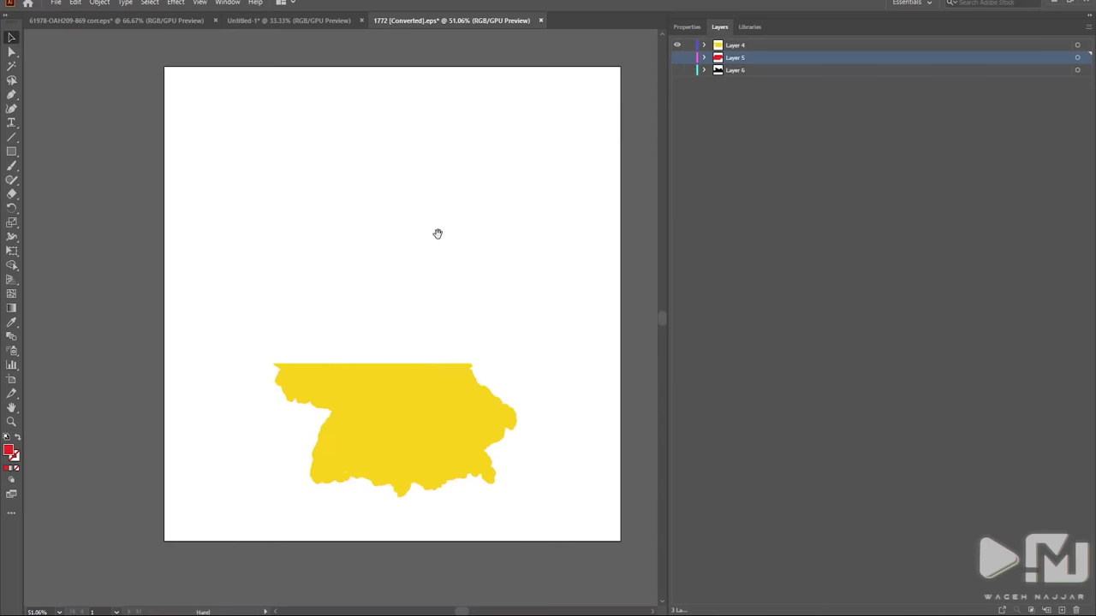
{"action": "left_click", "coordinate": [55, 3]}
{"action": "mouse_move", "coordinate": [86, 211]}
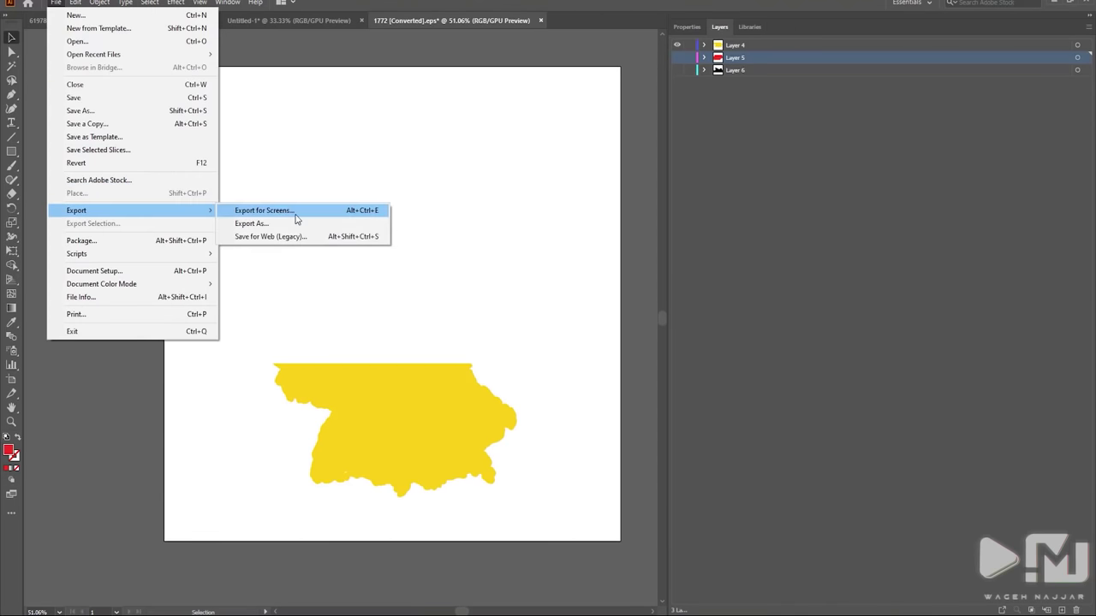
{"action": "left_click", "coordinate": [274, 223]}
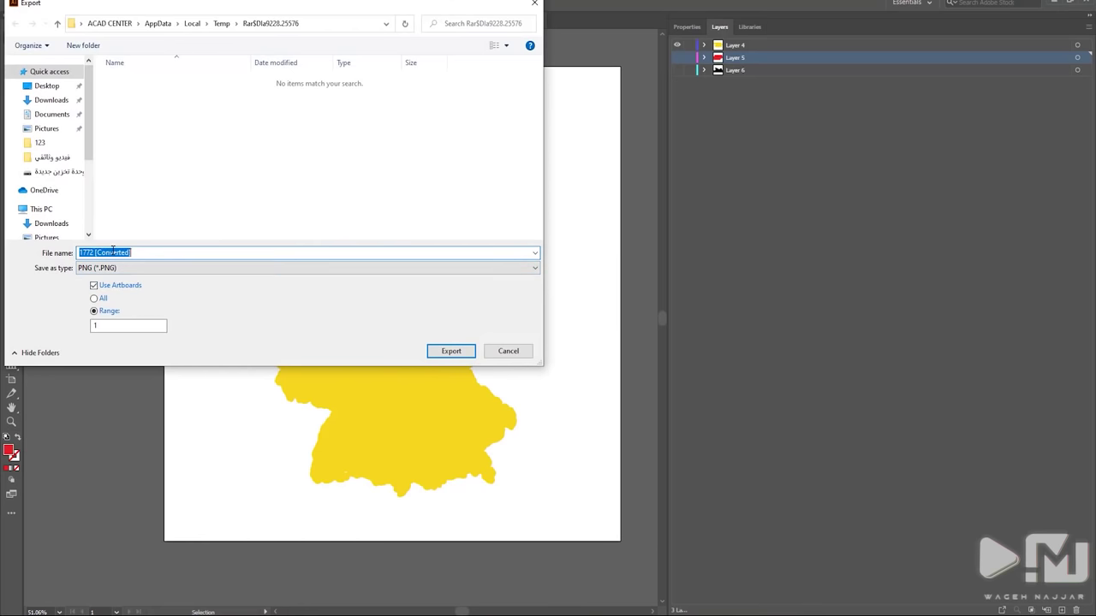
{"action": "type", "text": "1"}
{"action": "left_click", "coordinate": [46, 85]}
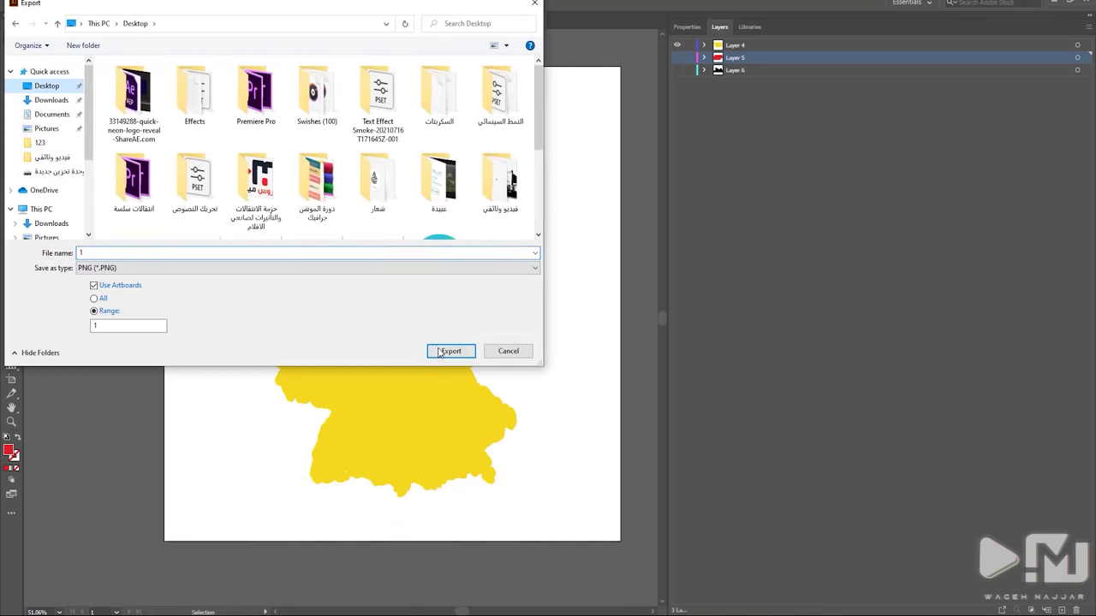
{"action": "left_click", "coordinate": [449, 351]}
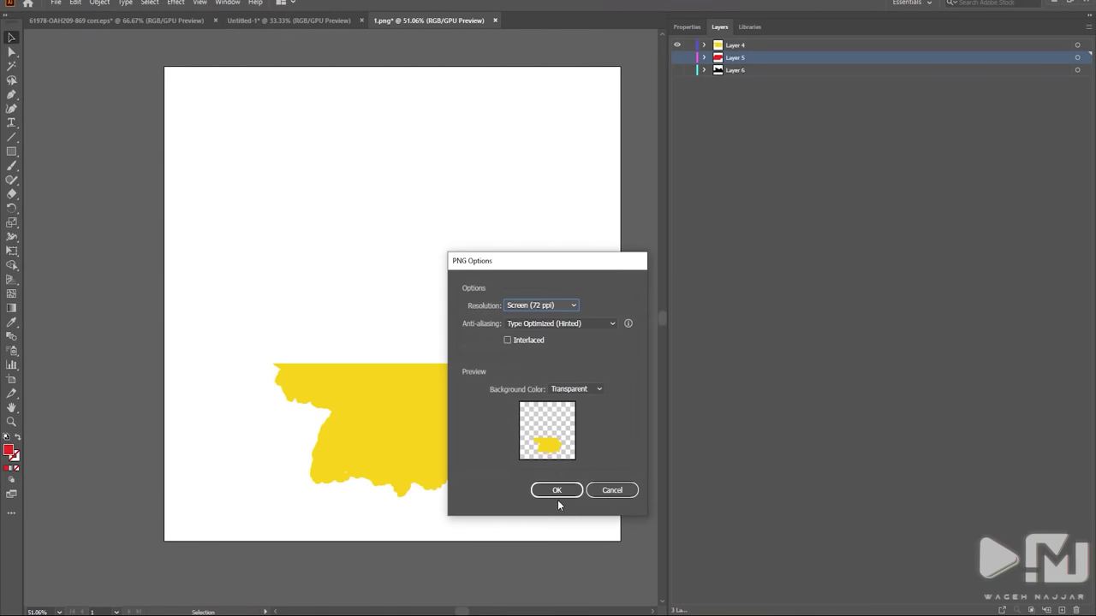
{"action": "left_click", "coordinate": [556, 490]}
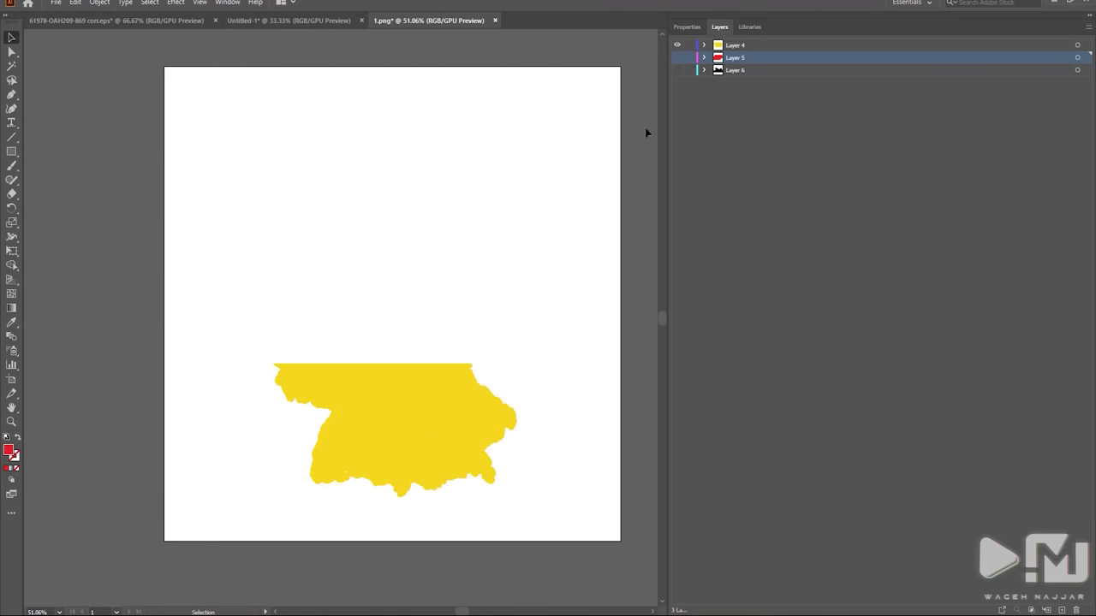
Show only the red stripe and export it as a PNG
{"action": "left_click", "coordinate": [677, 58]}
{"action": "left_click", "coordinate": [677, 44]}
{"action": "left_click", "coordinate": [55, 3]}
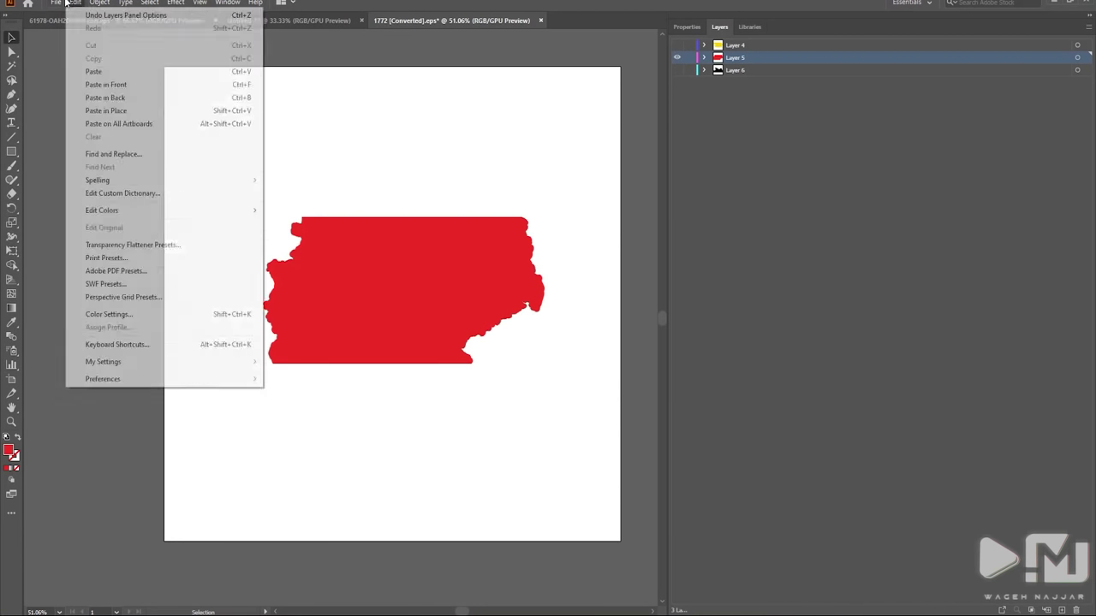
{"action": "mouse_move", "coordinate": [85, 210]}
{"action": "left_click", "coordinate": [306, 224]}
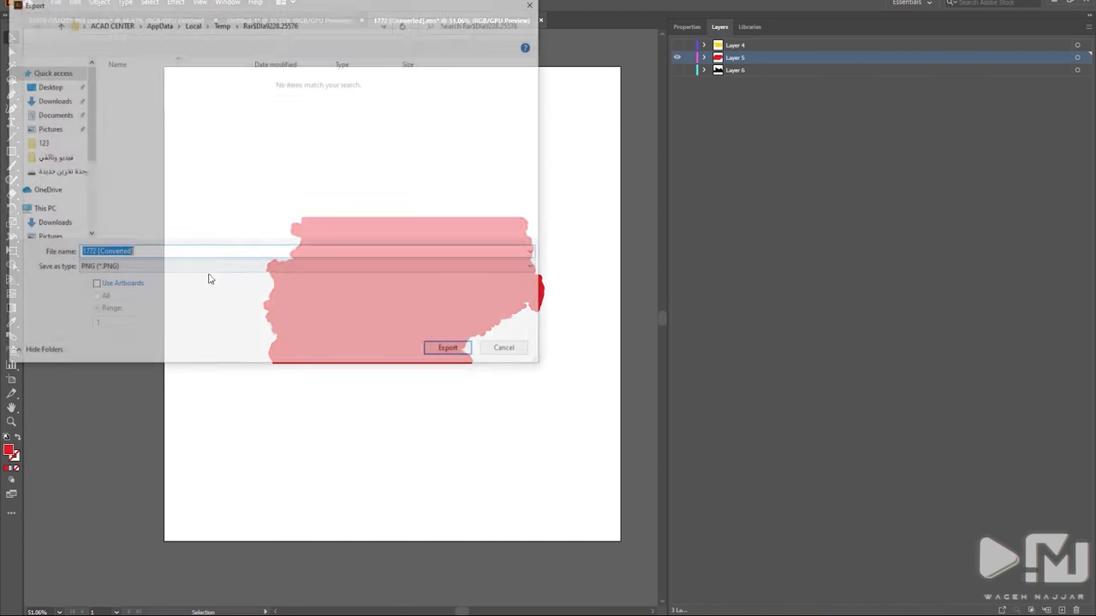
{"action": "left_click", "coordinate": [474, 352]}
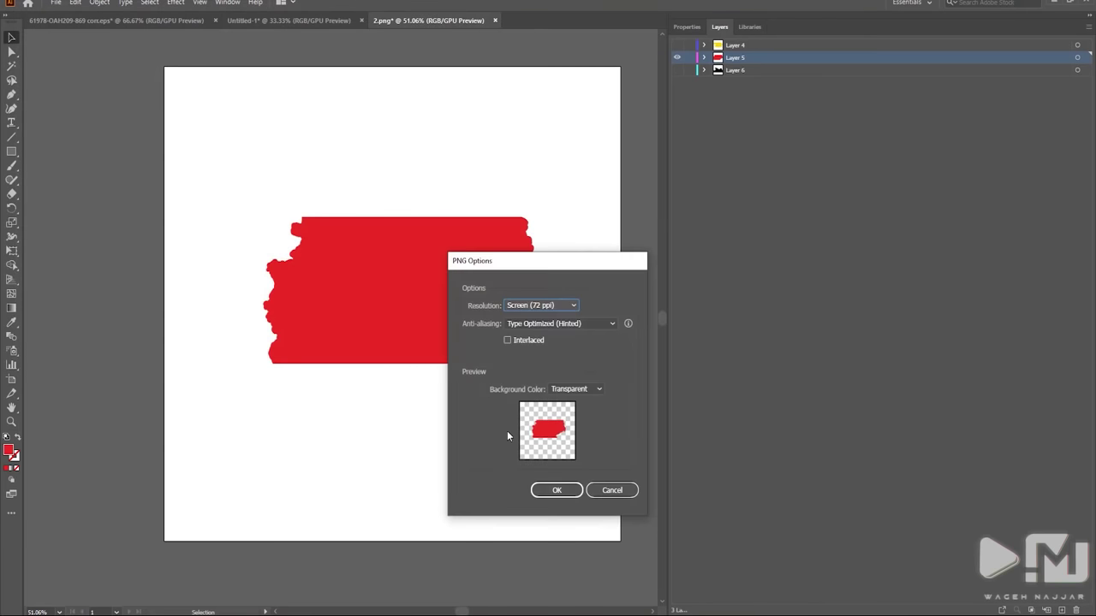
{"action": "left_click", "coordinate": [552, 490]}
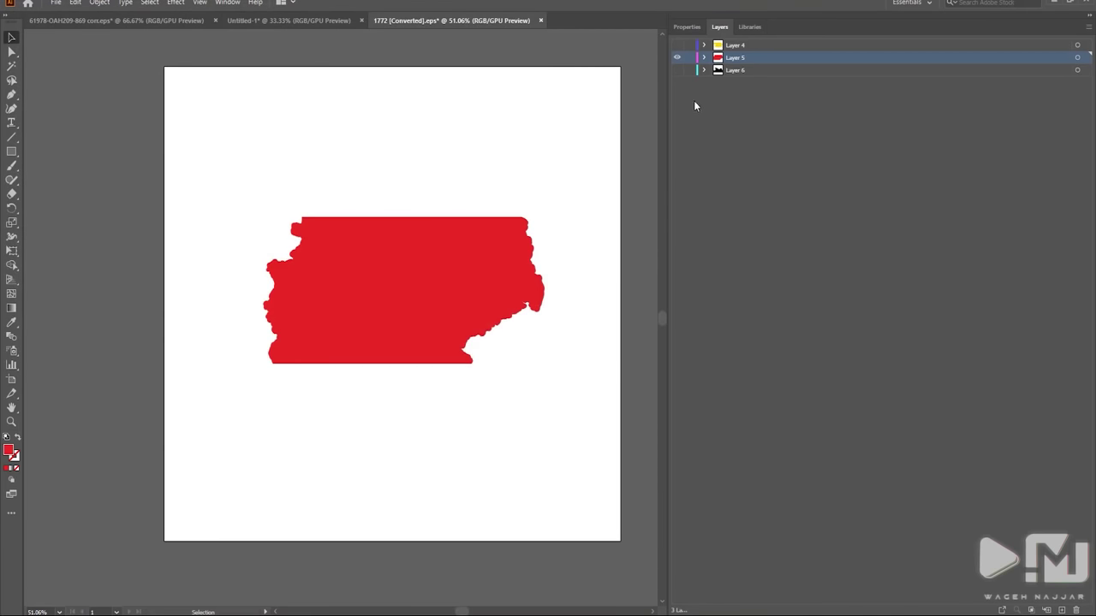
Show only the black stripe and export it as a PNG
{"action": "left_click", "coordinate": [677, 44]}
{"action": "left_click", "coordinate": [677, 58]}
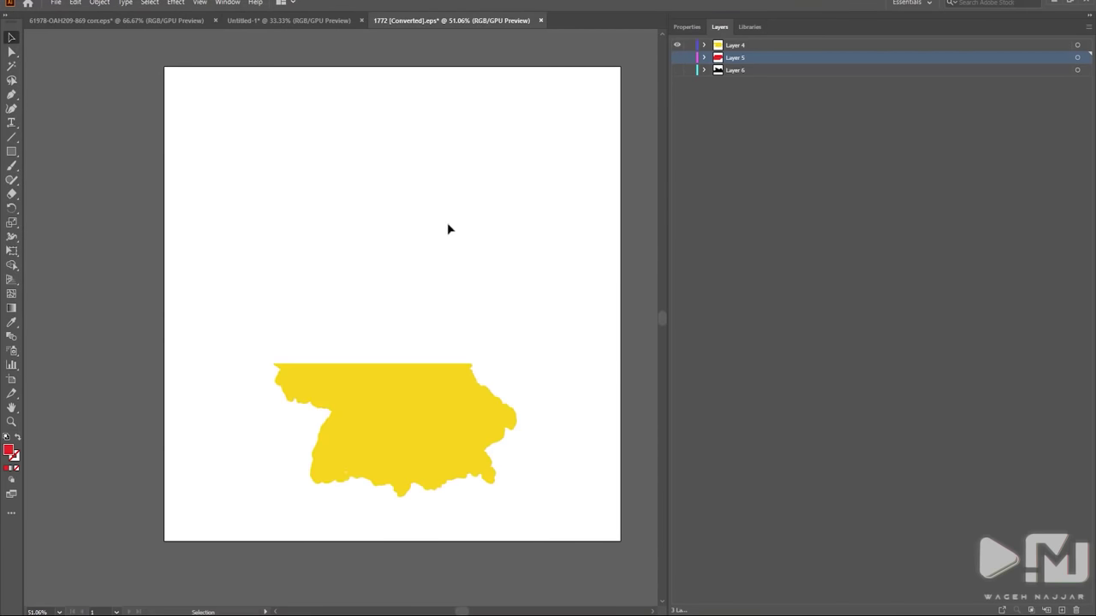
{"action": "left_click", "coordinate": [678, 58]}
{"action": "left_click", "coordinate": [677, 69]}
{"action": "left_click", "coordinate": [677, 58]}
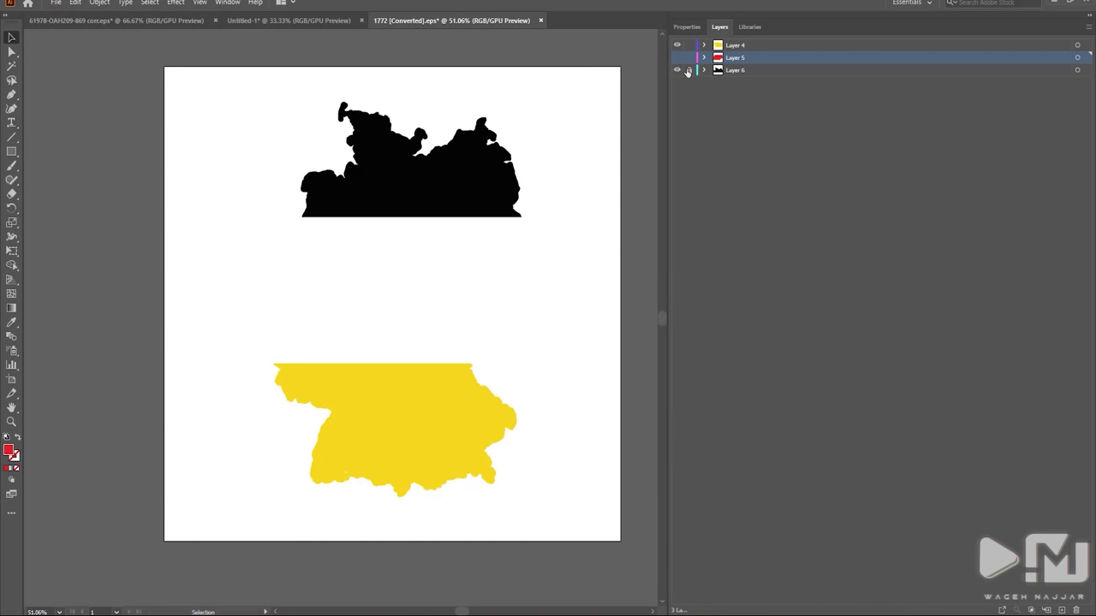
{"action": "left_click", "coordinate": [677, 45]}
{"action": "left_click", "coordinate": [50, 4]}
{"action": "mouse_move", "coordinate": [74, 211]}
{"action": "left_click", "coordinate": [257, 223]}
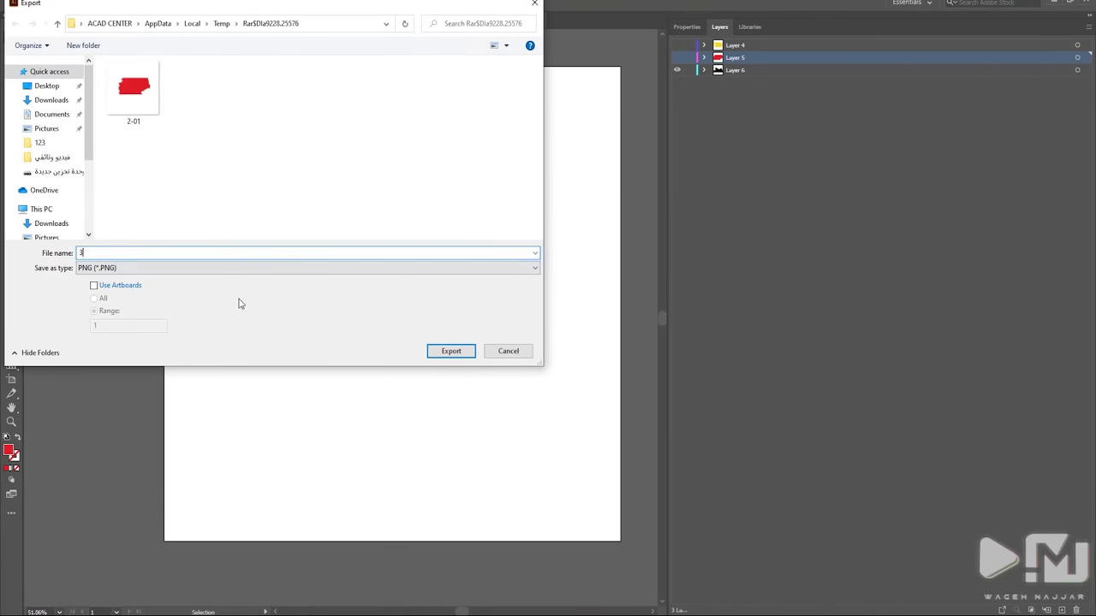
{"action": "left_click", "coordinate": [441, 351]}
{"action": "left_click", "coordinate": [563, 488]}
Minimise Illustrator, Opera and Premiere Pro and close the map archive window
{"action": "left_click", "coordinate": [1053, 3]}
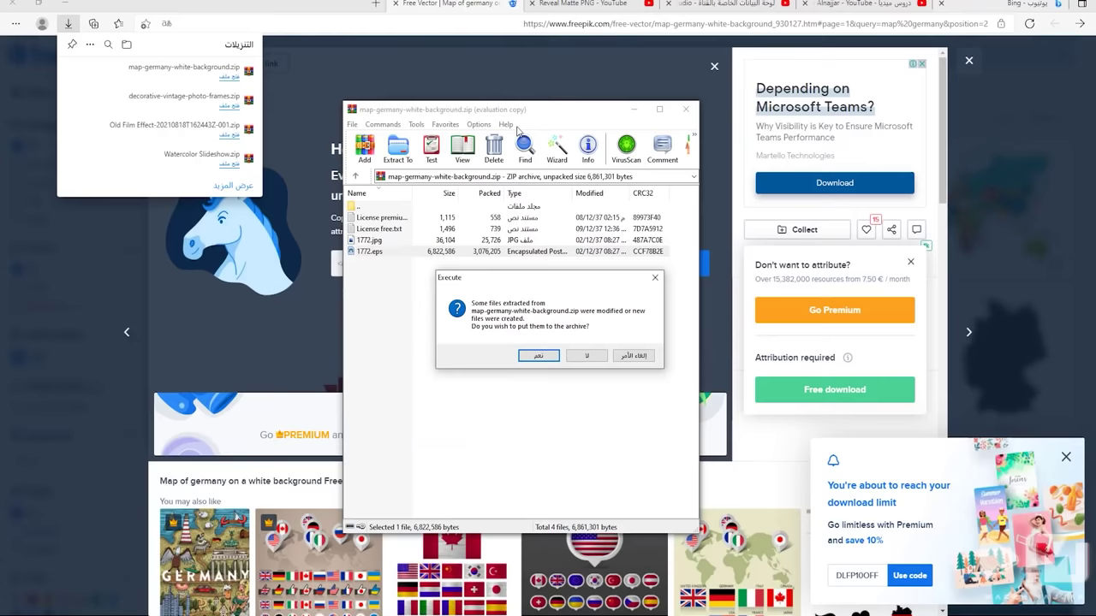
{"action": "left_click", "coordinate": [74, 2]}
{"action": "left_click", "coordinate": [637, 358]}
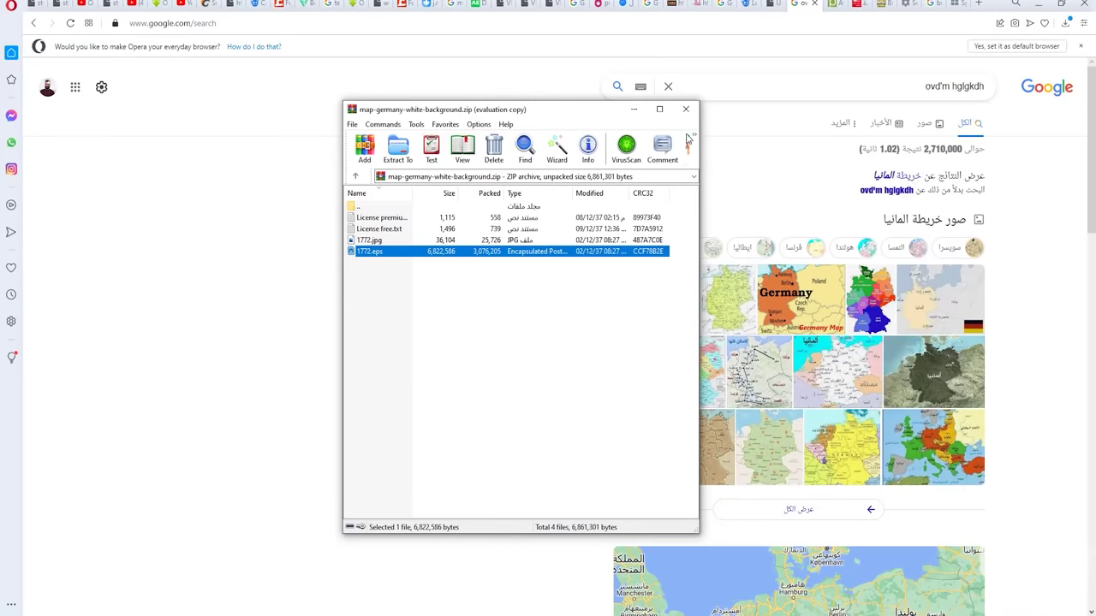
{"action": "left_click", "coordinate": [1037, 4]}
{"action": "left_click", "coordinate": [692, 108]}
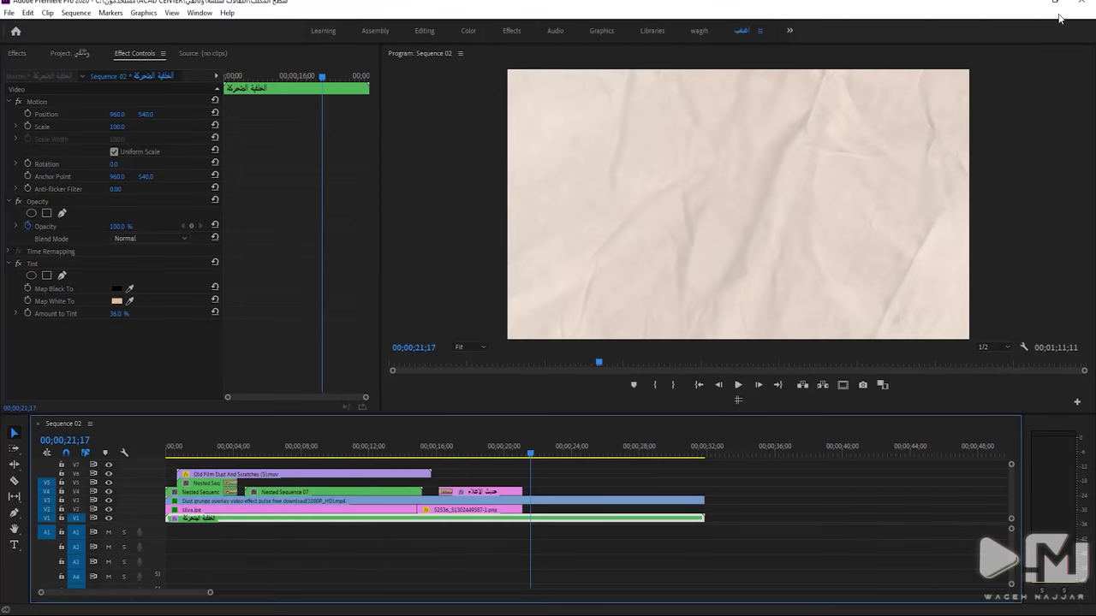
{"action": "left_click", "coordinate": [1054, 3]}
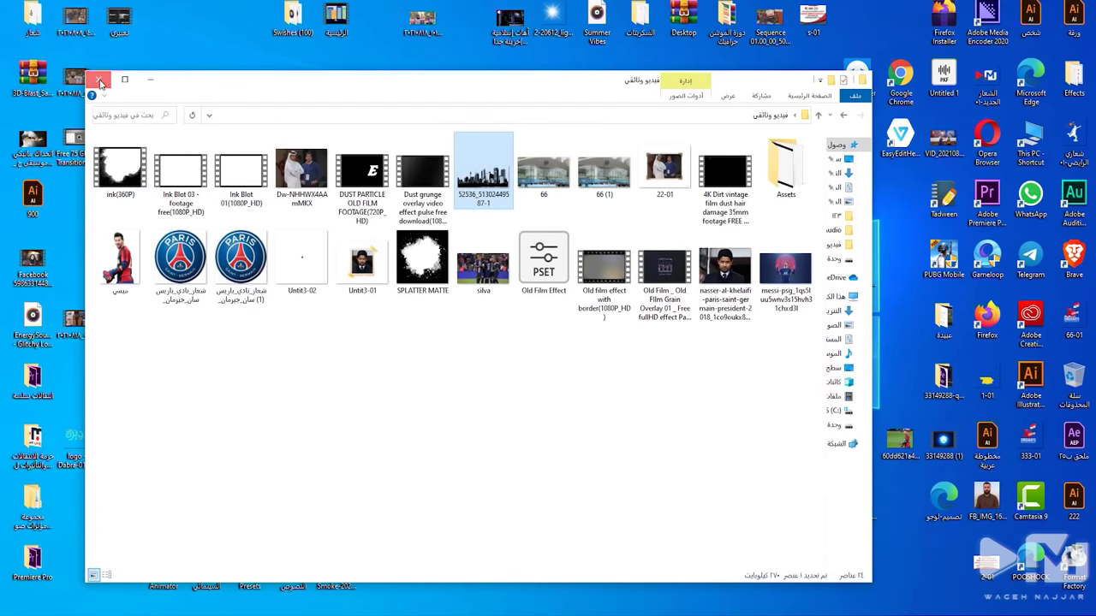
Close the stray folder and frames archive windows to clear the desktop
{"action": "left_click", "coordinate": [817, 114]}
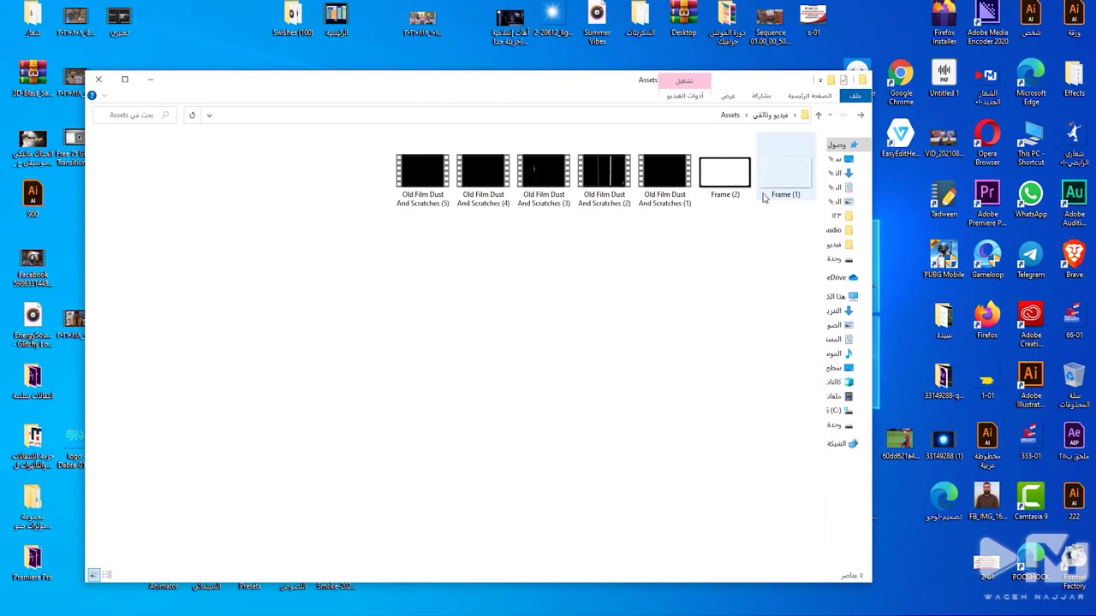
{"action": "left_click", "coordinate": [97, 79]}
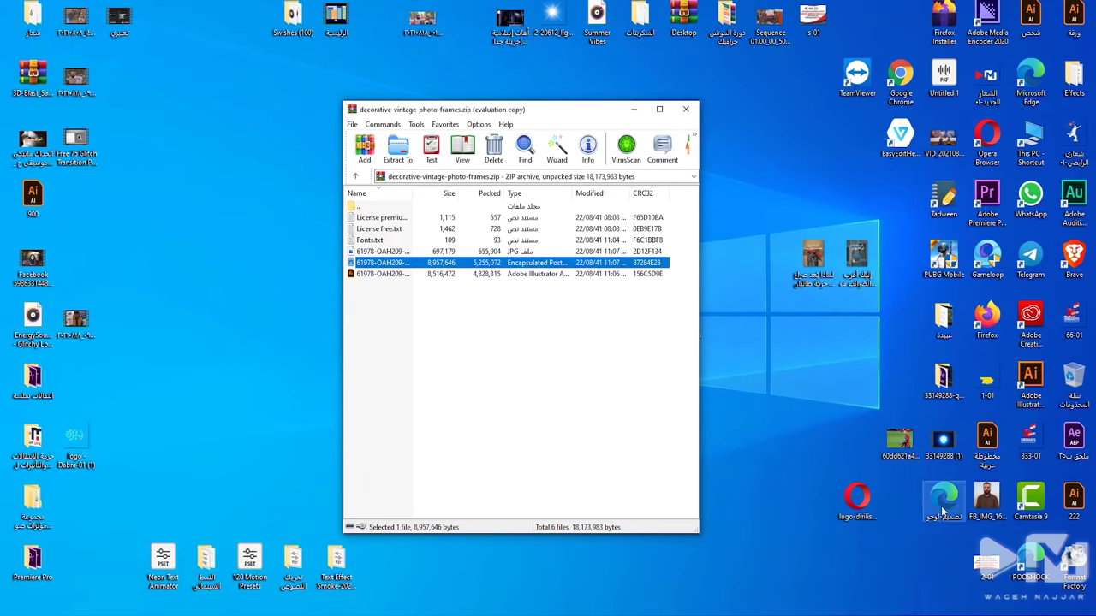
{"action": "left_click_drag", "start_coordinate": [850, 398], "coordinate": [736, 416]}
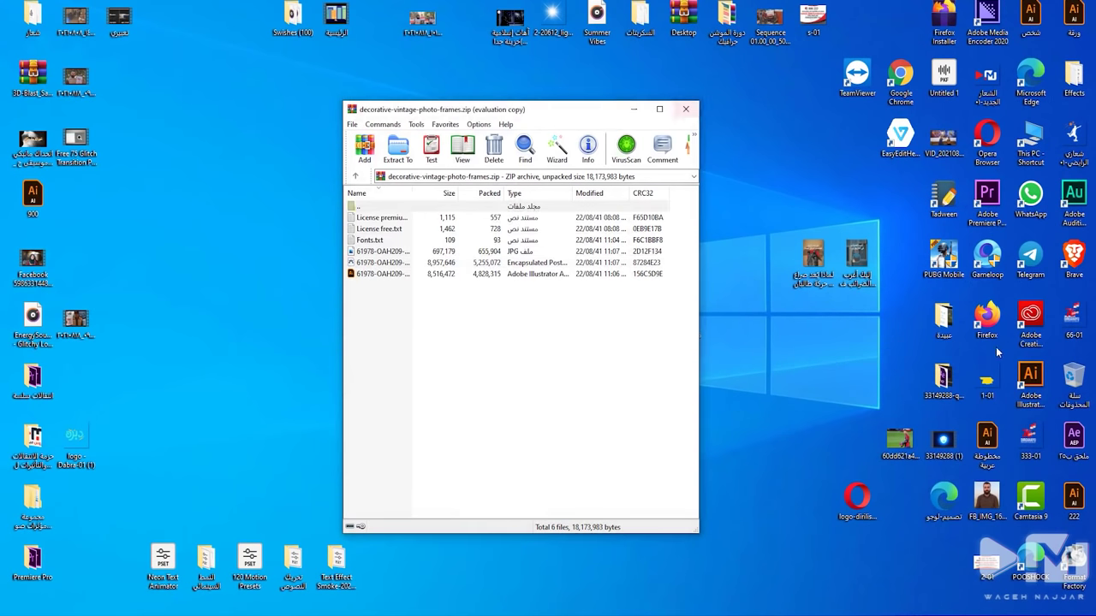
{"action": "double_click", "coordinate": [942, 319]}
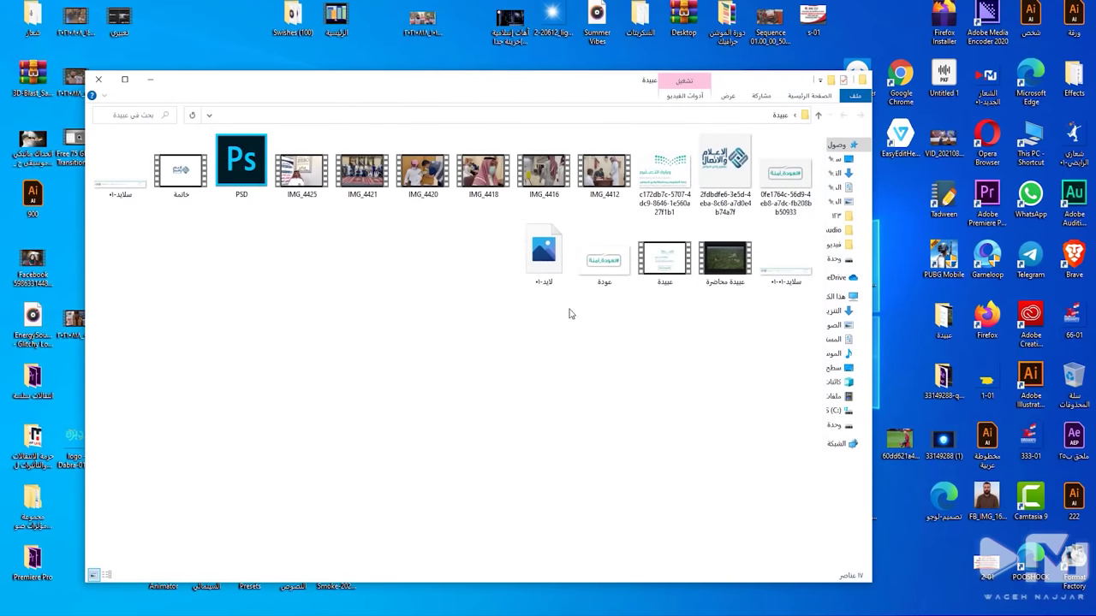
{"action": "left_click", "coordinate": [98, 78]}
{"action": "left_click", "coordinate": [659, 109]}
{"action": "key", "text": "Escape"}
Open فيديو وثائقي > Assets and drag Frame (1).png into the sequence above the other clips
{"action": "double_click", "coordinate": [675, 317]}
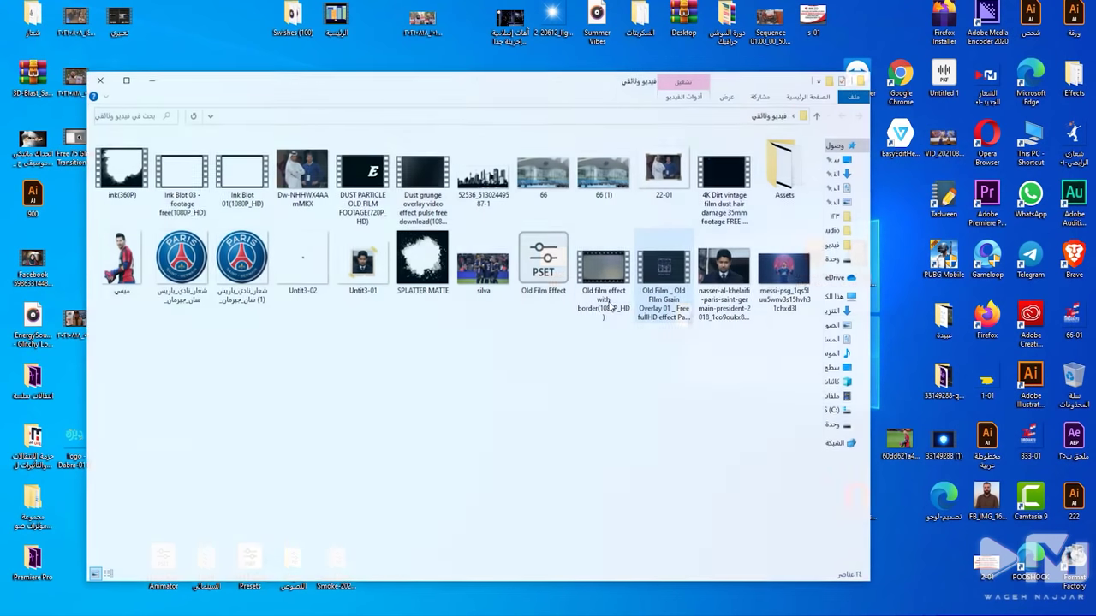
{"action": "double_click", "coordinate": [785, 171]}
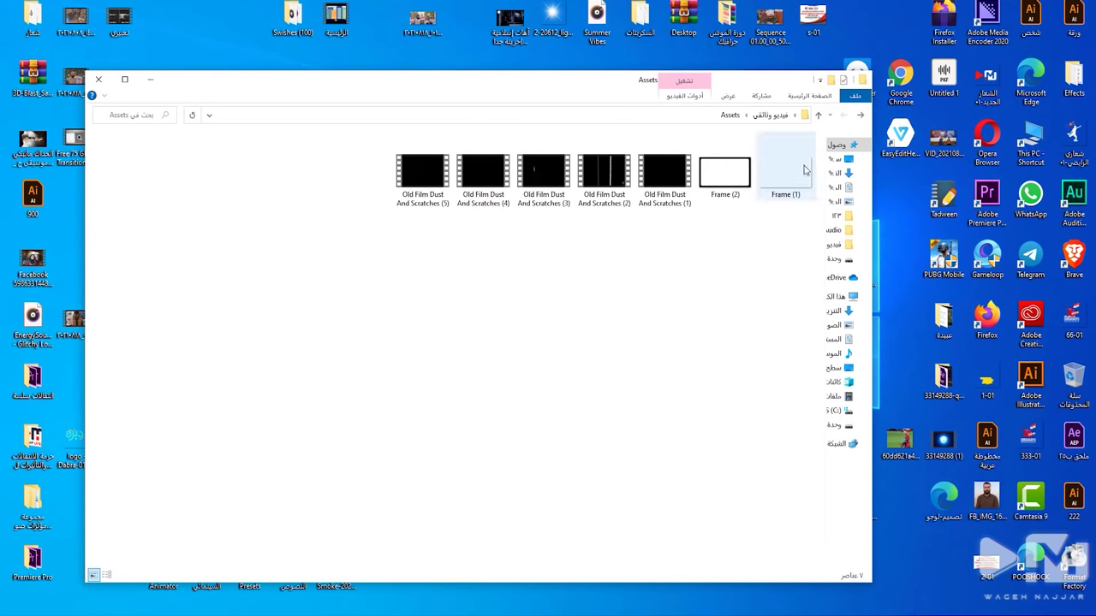
{"action": "left_click", "coordinate": [859, 120]}
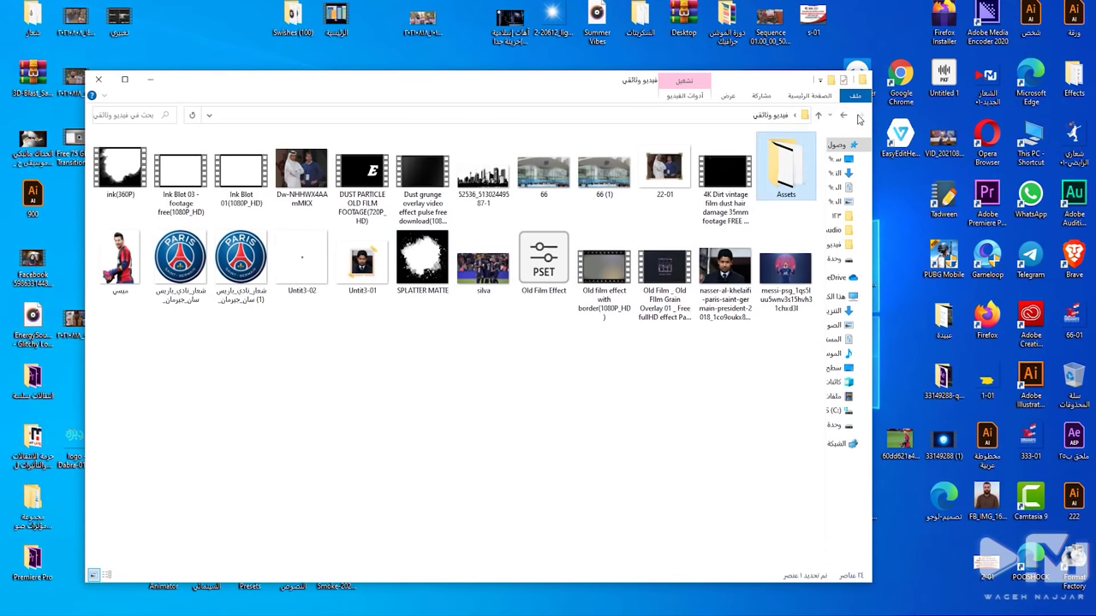
{"action": "double_click", "coordinate": [805, 172]}
{"action": "left_click_drag", "start_coordinate": [793, 187], "coordinate": [844, 599]}
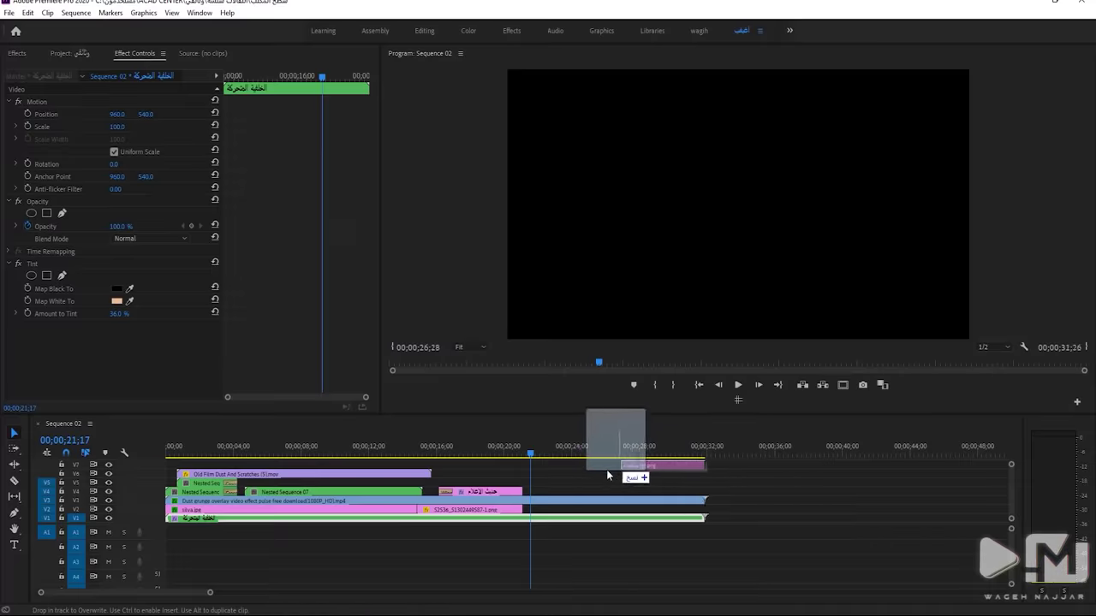
{"action": "left_click_drag", "start_coordinate": [843, 599], "coordinate": [611, 480]}
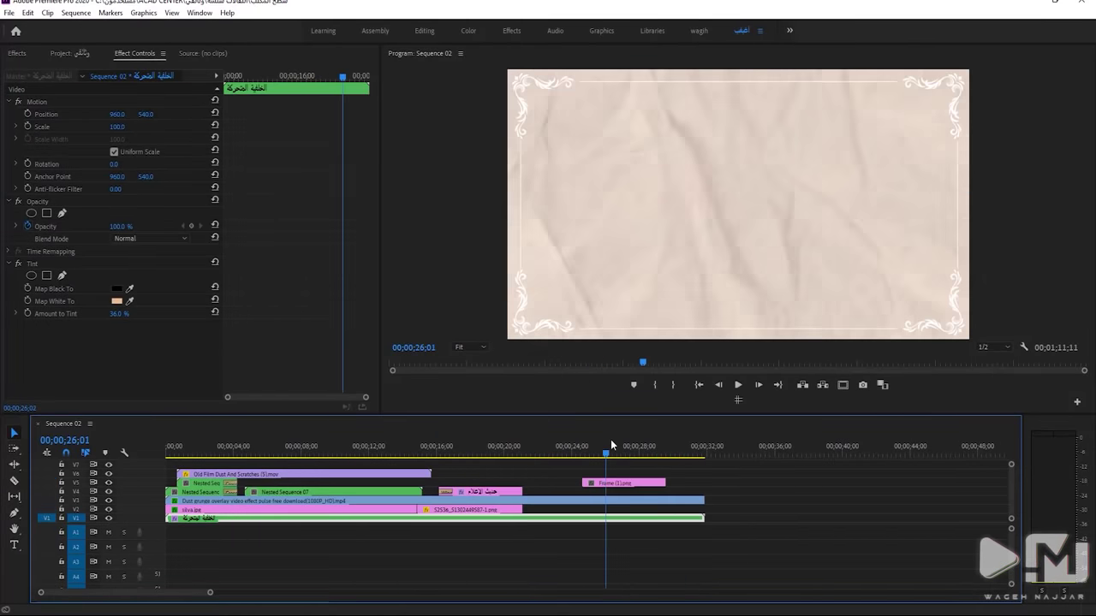
Undo the Frame (1) clip and place Frame (2).png on V4 after the title clip
{"action": "key", "text": "ctrl+z"}
{"action": "left_click", "coordinate": [1011, 6]}
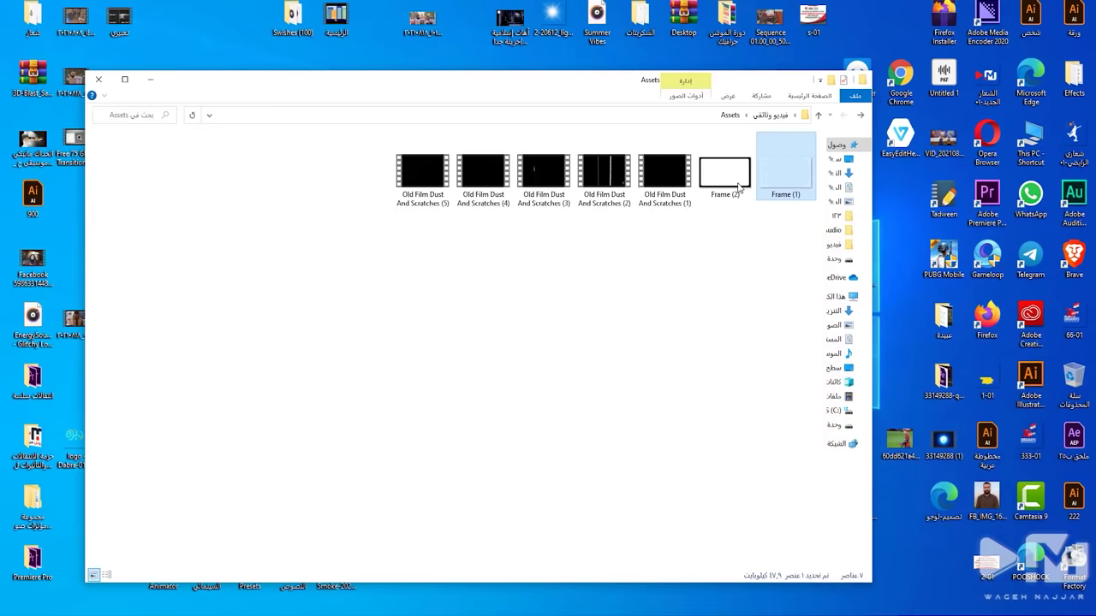
{"action": "left_click_drag", "start_coordinate": [724, 176], "coordinate": [871, 599]}
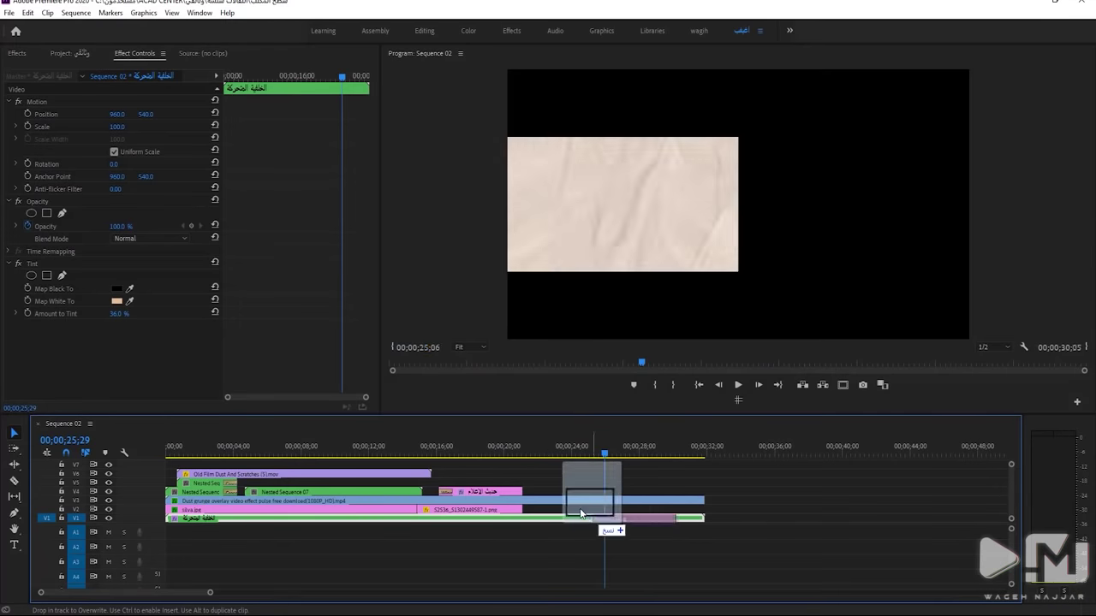
{"action": "mouse_move", "coordinate": [870, 599]}
{"action": "left_mouse_down"}
{"action": "mouse_move", "coordinate": [480, 495]}
{"action": "mouse_move", "coordinate": [480, 485]}
{"action": "mouse_move", "coordinate": [520, 490]}
{"action": "left_mouse_up"}
{"action": "left_click", "coordinate": [477, 448]}
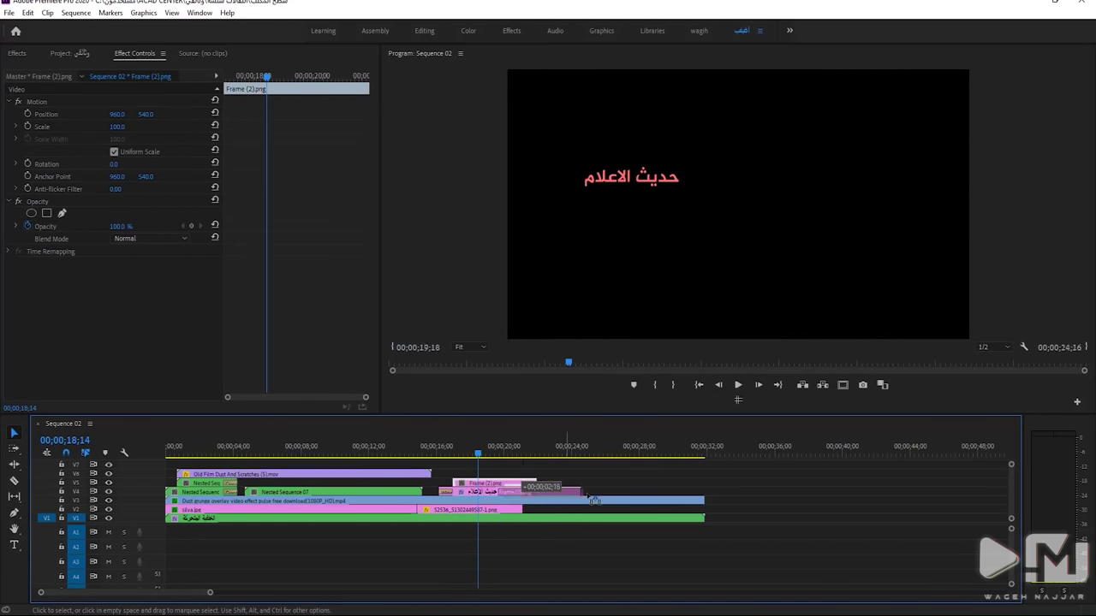
{"action": "left_click_drag", "start_coordinate": [520, 487], "coordinate": [605, 493]}
{"action": "left_click", "coordinate": [282, 76]}
Scale the Frame (2) clip to 110% and close the Assets folder window
{"action": "left_click_drag", "start_coordinate": [118, 127], "coordinate": [125, 127]}
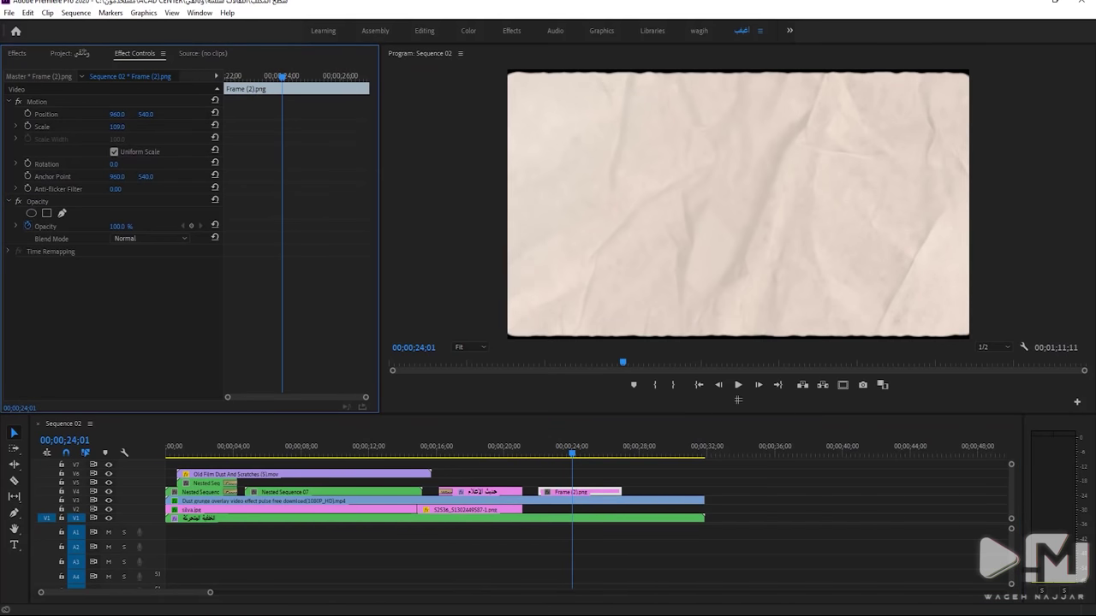
{"action": "left_click", "coordinate": [14, 54]}
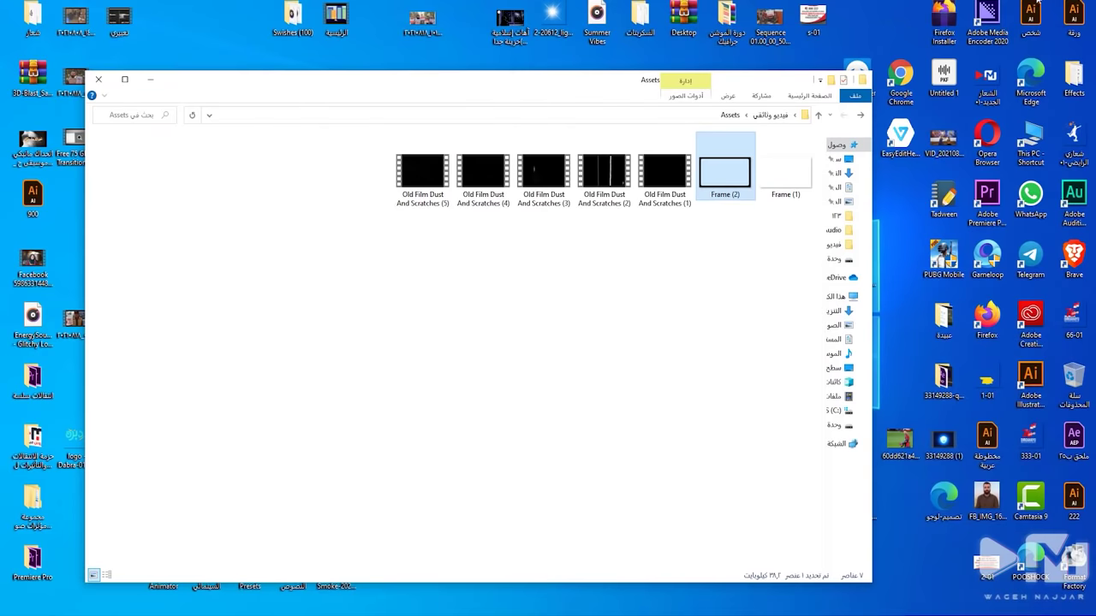
{"action": "left_click", "coordinate": [96, 79]}
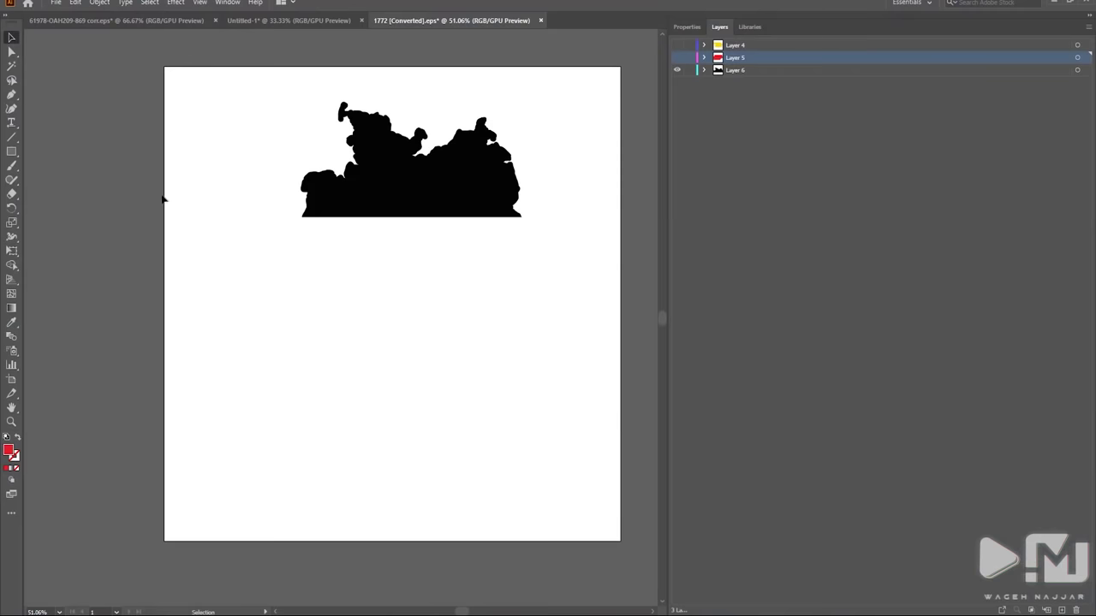
Start a PNG Export As with Use Artboards ticked, cancel it, and minimise Illustrator
{"action": "left_click", "coordinate": [55, 3]}
{"action": "mouse_move", "coordinate": [86, 212]}
{"action": "left_click", "coordinate": [257, 223]}
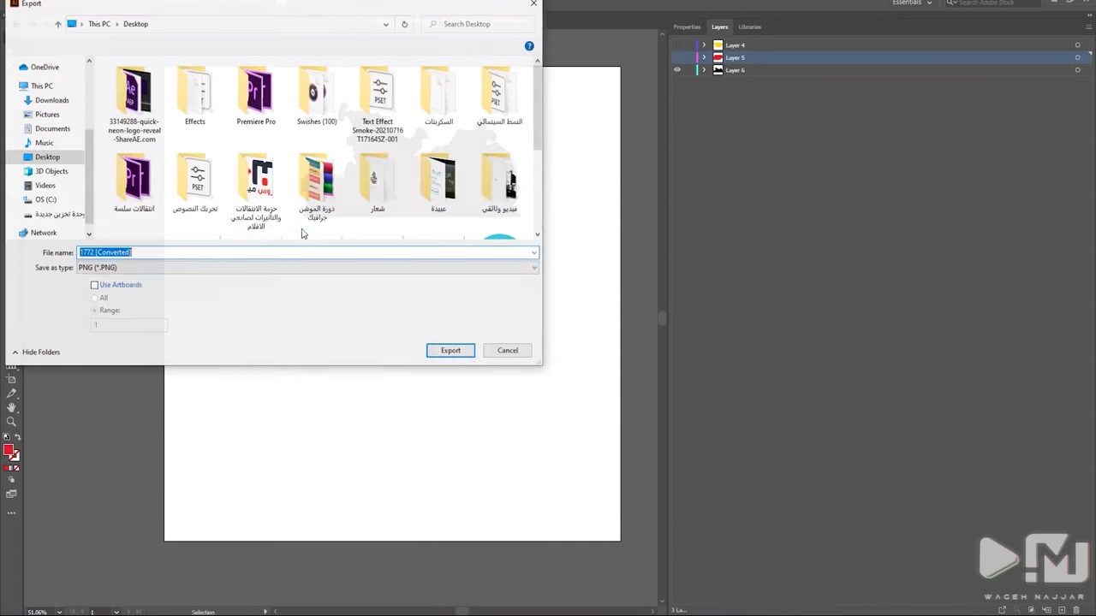
{"action": "left_click", "coordinate": [94, 285]}
{"action": "scroll", "coordinate": [420, 174], "scroll_direction": "down", "scroll_amount": 2}
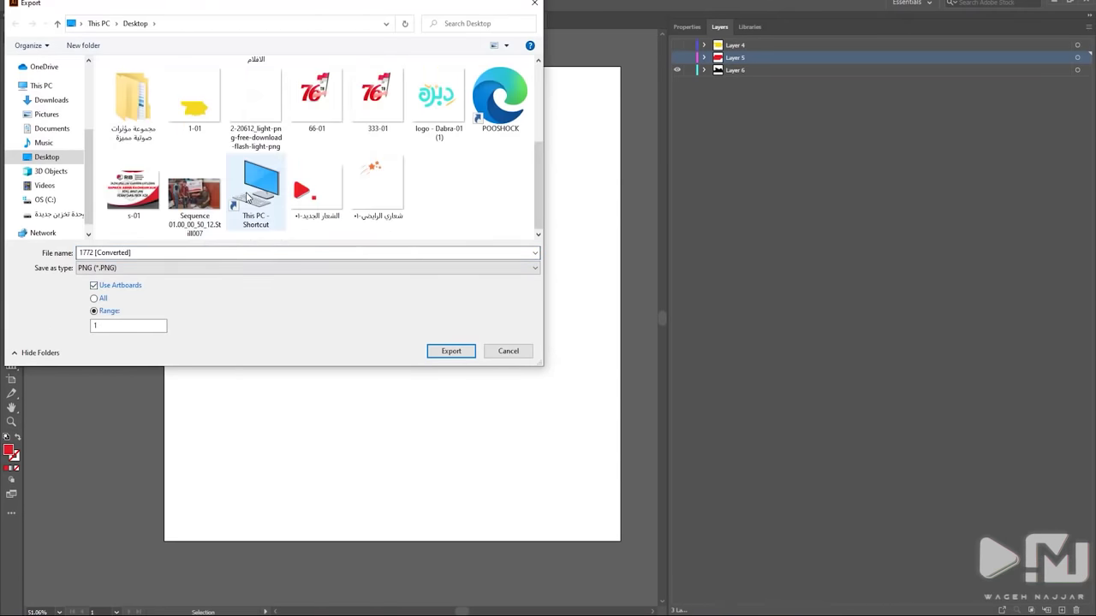
{"action": "scroll", "coordinate": [319, 165], "scroll_direction": "up", "scroll_amount": 1}
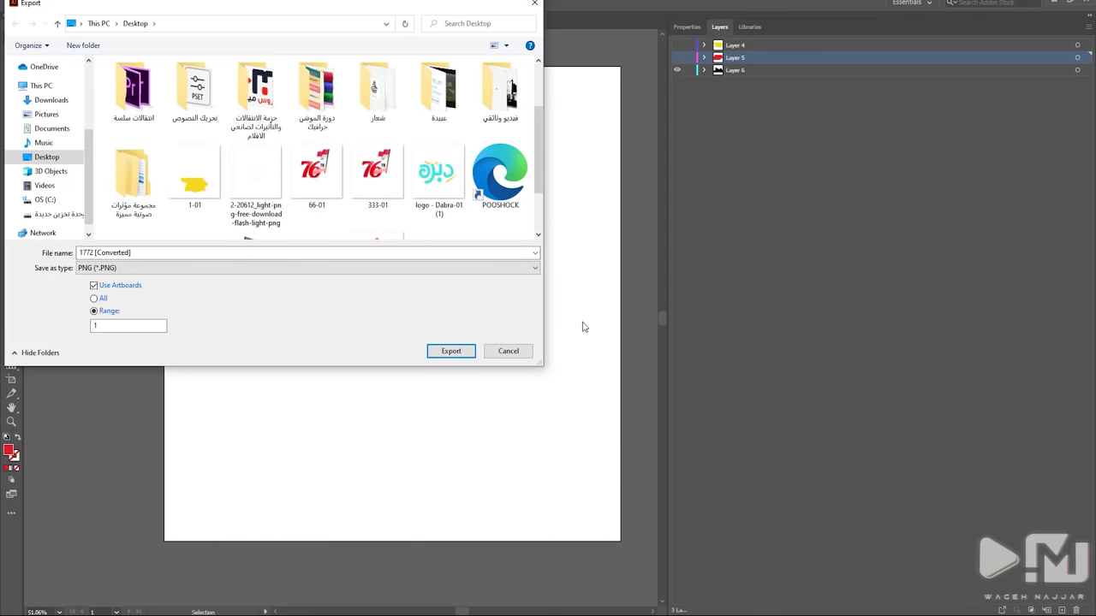
{"action": "left_click", "coordinate": [530, 354]}
{"action": "left_click", "coordinate": [1053, 3]}
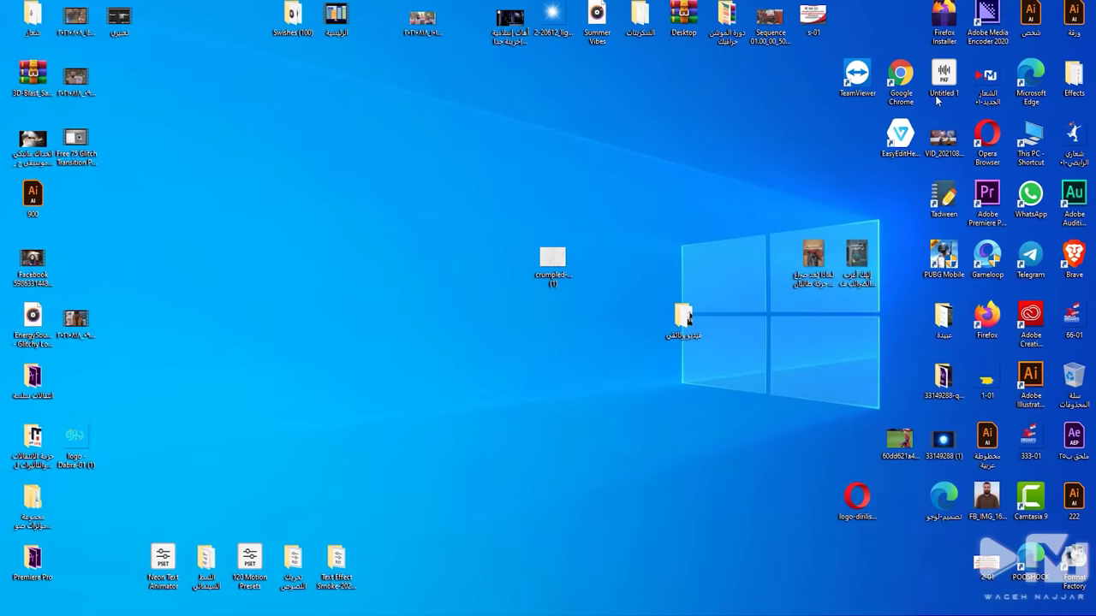
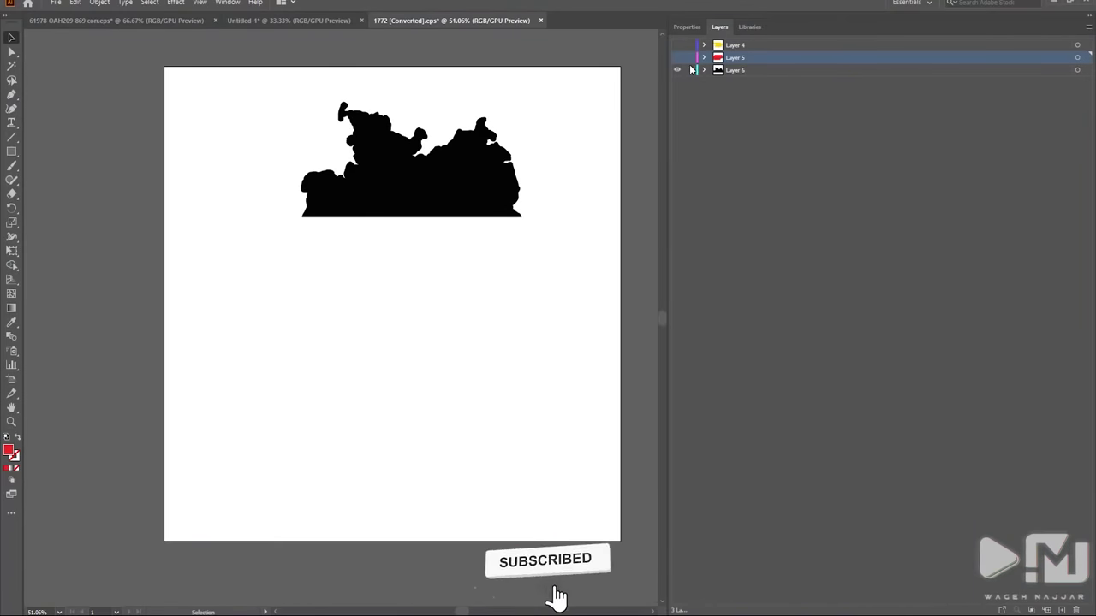
Export only the red middle stripe as transparent PNG '2' using the artboard
{"action": "left_click", "coordinate": [679, 57]}
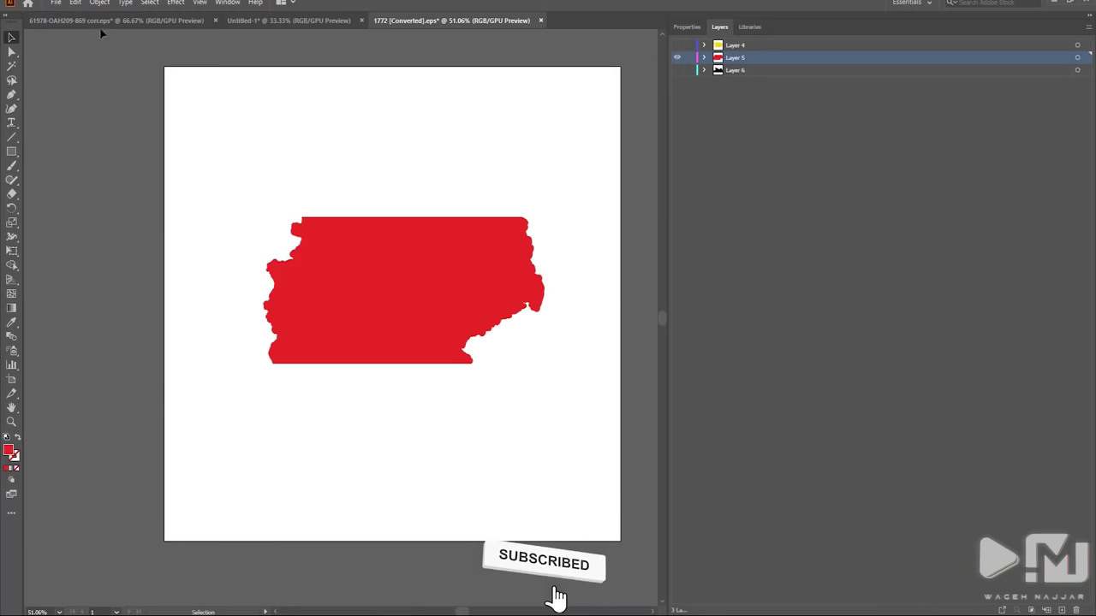
{"action": "left_click", "coordinate": [54, 7]}
{"action": "mouse_move", "coordinate": [79, 210]}
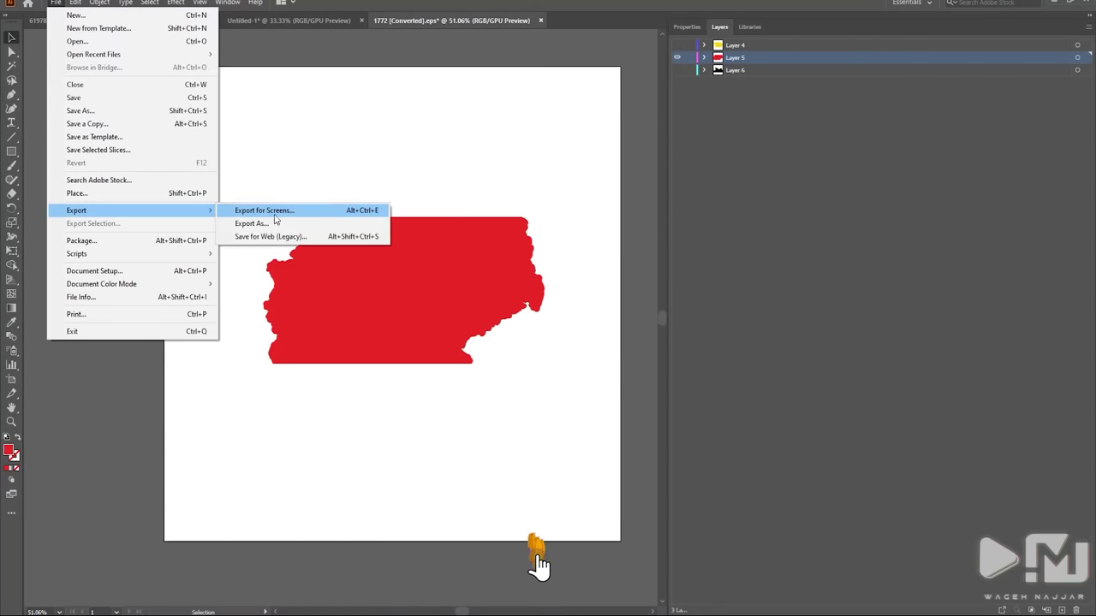
{"action": "left_click", "coordinate": [257, 221]}
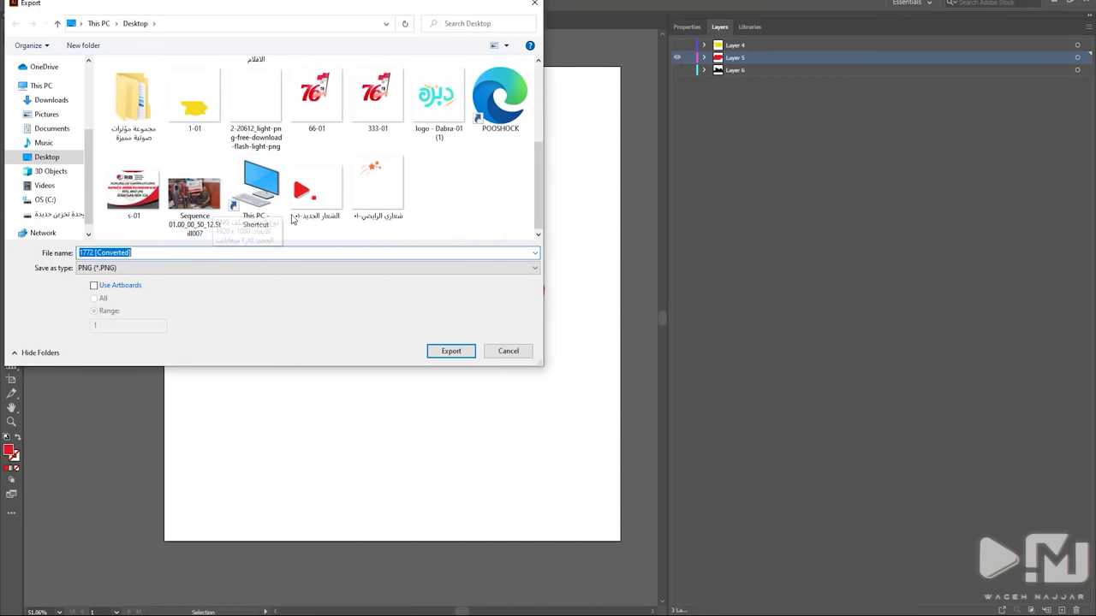
{"action": "left_click", "coordinate": [117, 286]}
{"action": "scroll", "coordinate": [168, 125], "scroll_direction": "up", "scroll_amount": 3}
{"action": "scroll", "coordinate": [168, 125], "scroll_direction": "down", "scroll_amount": 1}
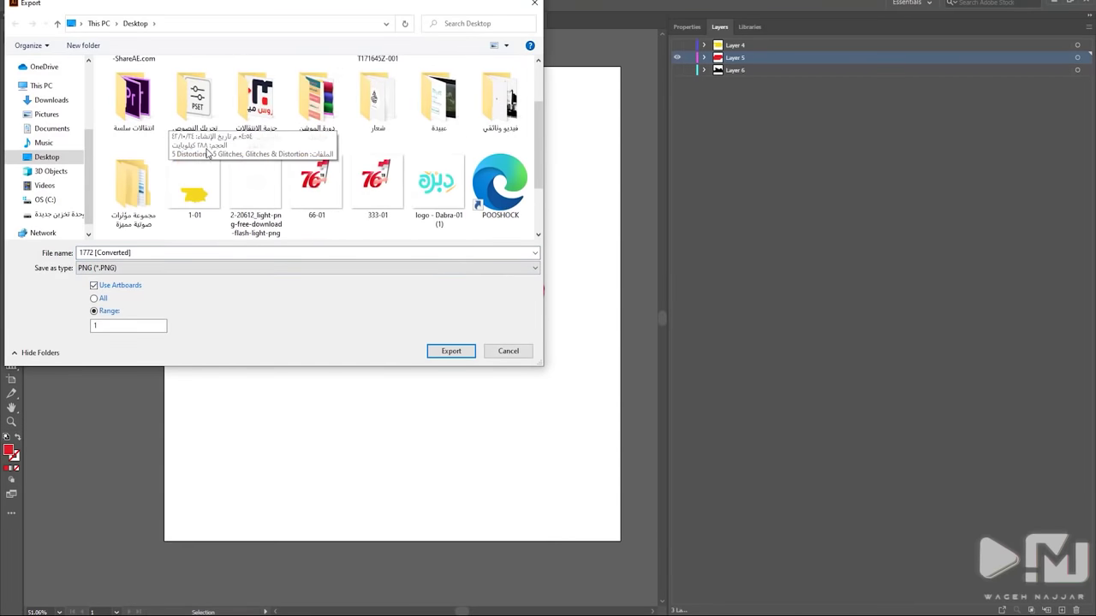
{"action": "left_click", "coordinate": [122, 257]}
{"action": "type", "text": "2"}
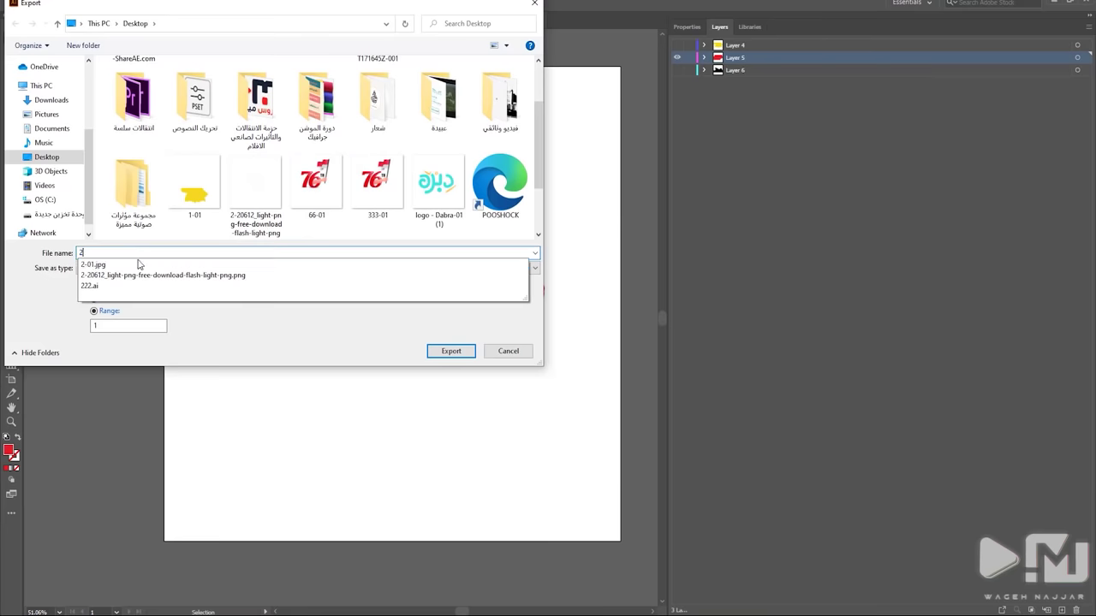
{"action": "left_click", "coordinate": [450, 351]}
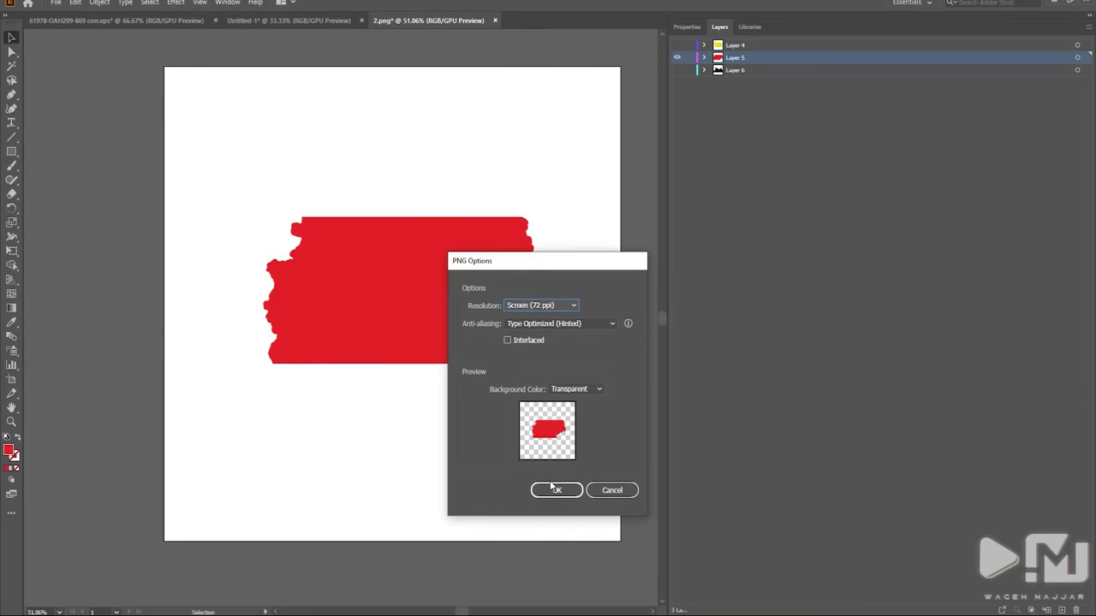
{"action": "left_click", "coordinate": [559, 490]}
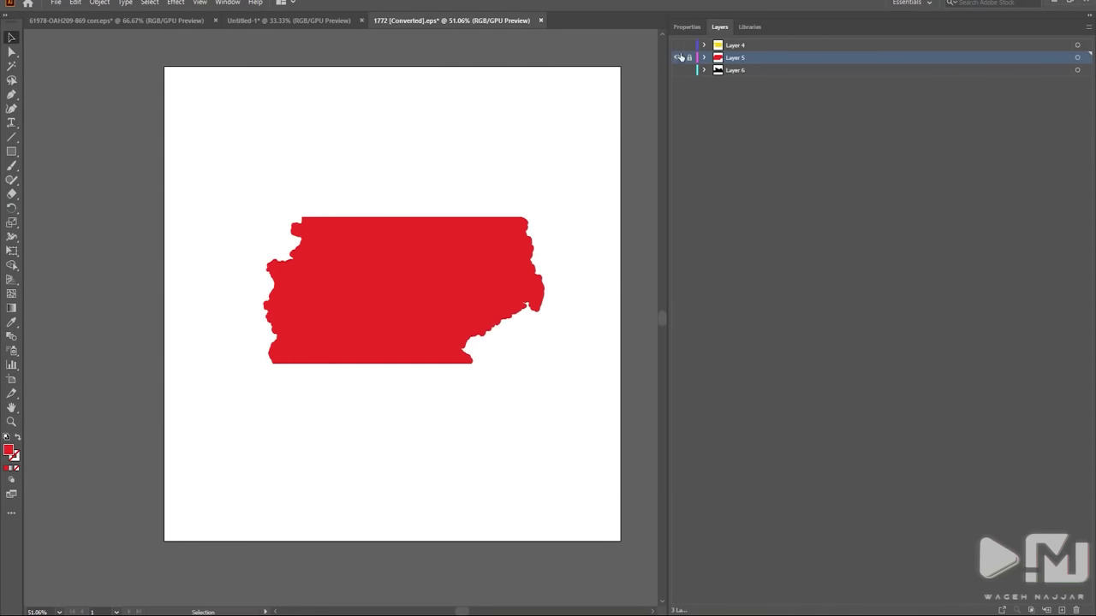
Export only the black top stripe as transparent PNG '3', then arrange the PNGs on the desktop
{"action": "scroll", "coordinate": [662, 77], "scroll_direction": "up", "scroll_amount": 5}
{"action": "left_click", "coordinate": [677, 69], "text": "alt"}
{"action": "scroll", "coordinate": [422, 124], "scroll_direction": "down", "scroll_amount": 2}
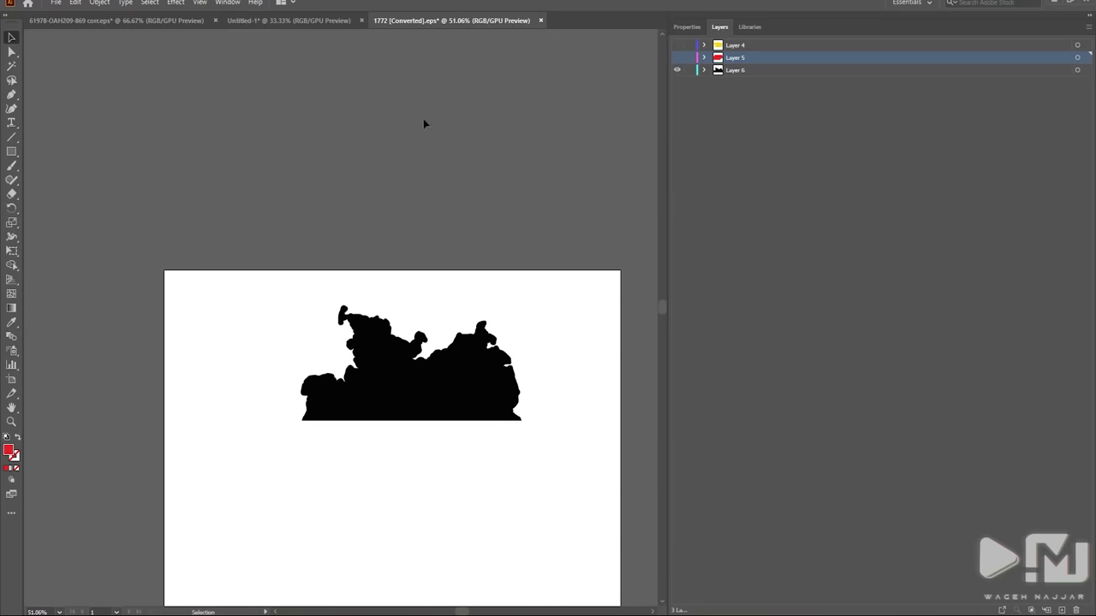
{"action": "left_click", "coordinate": [58, 3]}
{"action": "mouse_move", "coordinate": [89, 208]}
{"action": "left_click", "coordinate": [255, 224]}
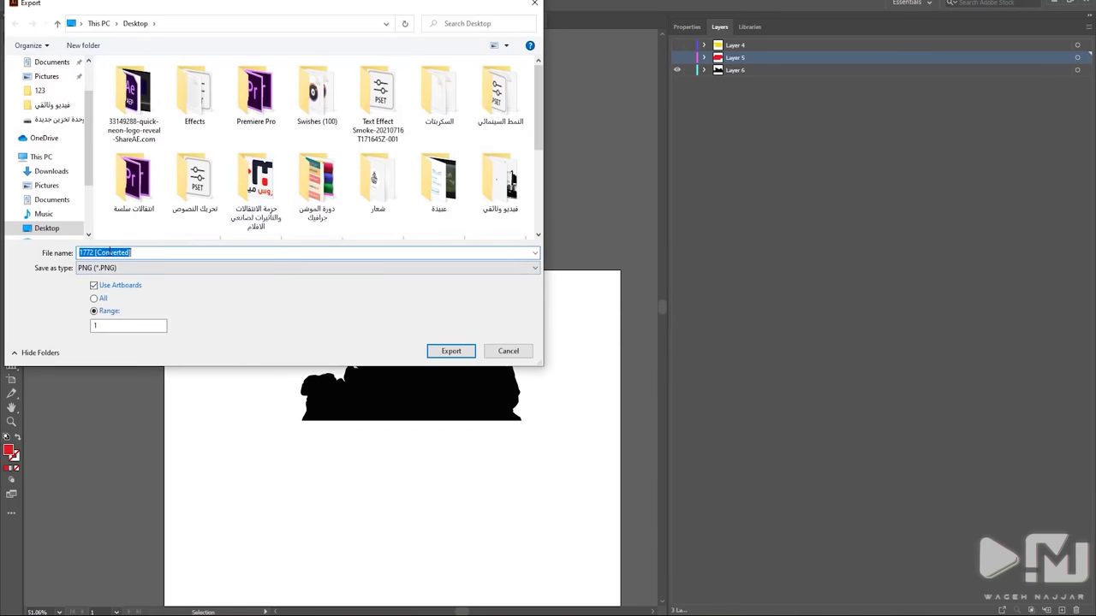
{"action": "left_click", "coordinate": [110, 253]}
{"action": "left_click", "coordinate": [451, 351]}
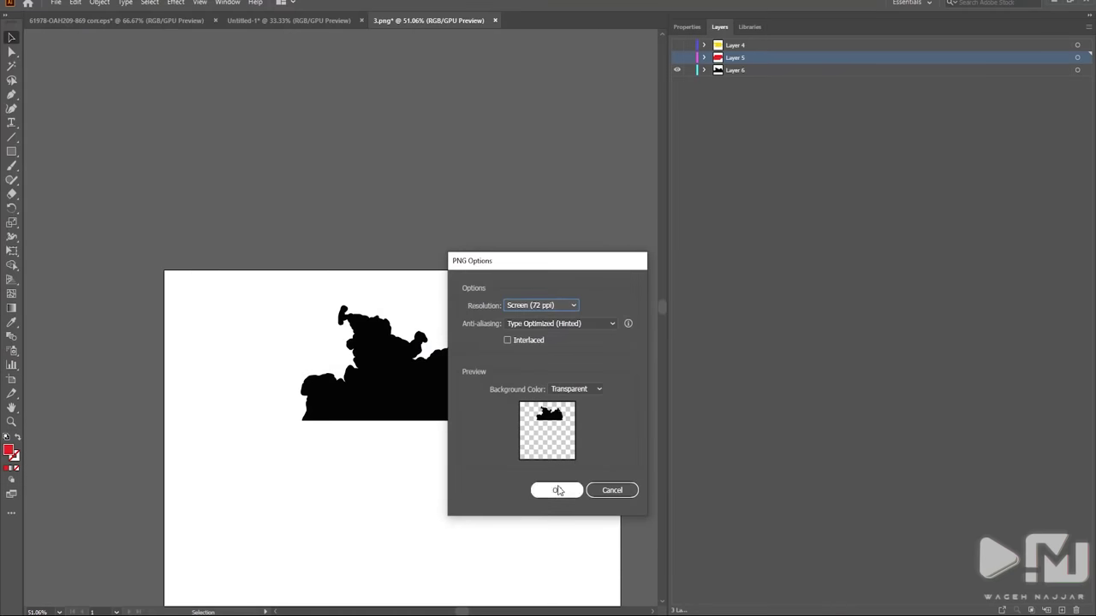
{"action": "left_click", "coordinate": [557, 491]}
{"action": "left_click", "coordinate": [1054, 6]}
{"action": "left_click_drag", "start_coordinate": [973, 383], "coordinate": [827, 432]}
Place 1-01, 2-01 and 3-01 PNGs on tracks above the background and align 3-01.png
{"action": "left_click_drag", "start_coordinate": [939, 547], "coordinate": [772, 433]}
{"action": "mouse_move", "coordinate": [835, 466]}
{"action": "left_mouse_down"}
{"action": "mouse_move", "coordinate": [705, 419]}
{"action": "mouse_move", "coordinate": [832, 605]}
{"action": "left_mouse_up"}
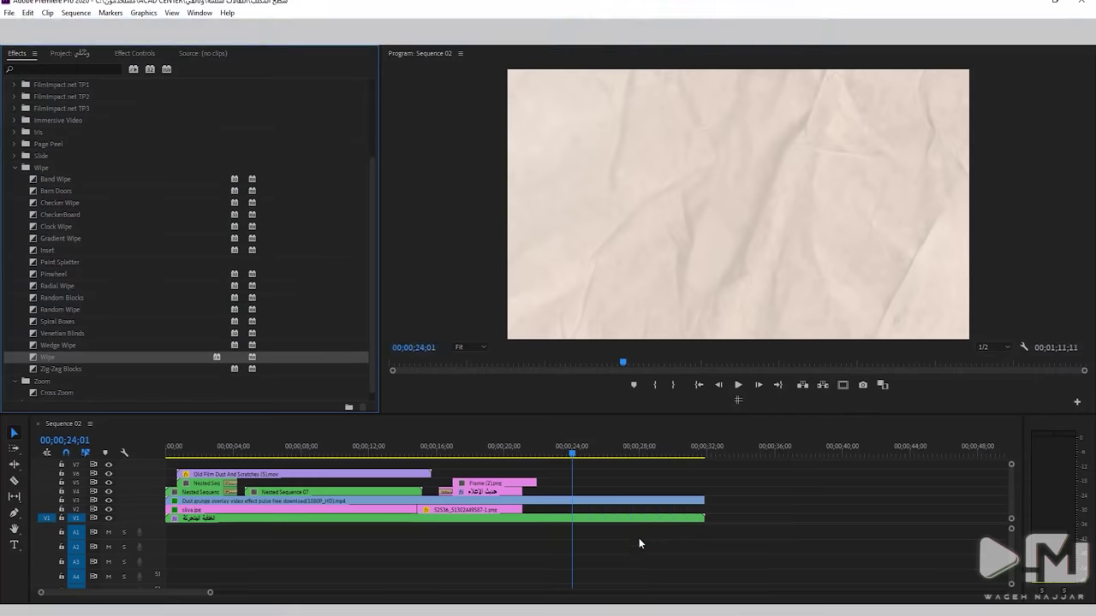
{"action": "left_click_drag", "start_coordinate": [689, 317], "coordinate": [620, 490]}
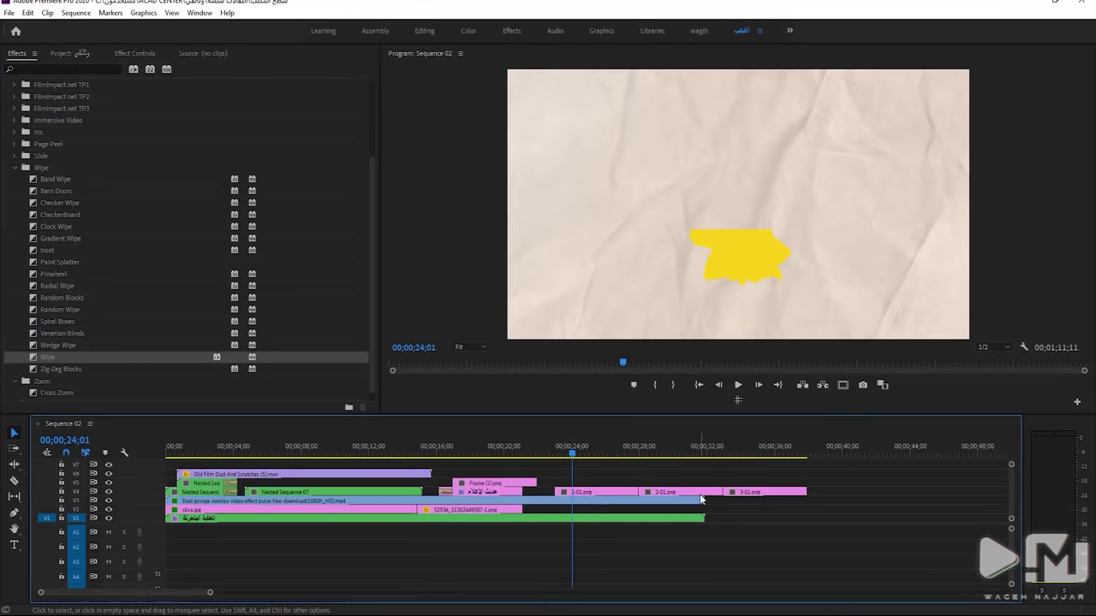
{"action": "mouse_move", "coordinate": [683, 493]}
{"action": "left_mouse_down"}
{"action": "mouse_move", "coordinate": [757, 490]}
{"action": "mouse_move", "coordinate": [588, 476]}
{"action": "left_mouse_up"}
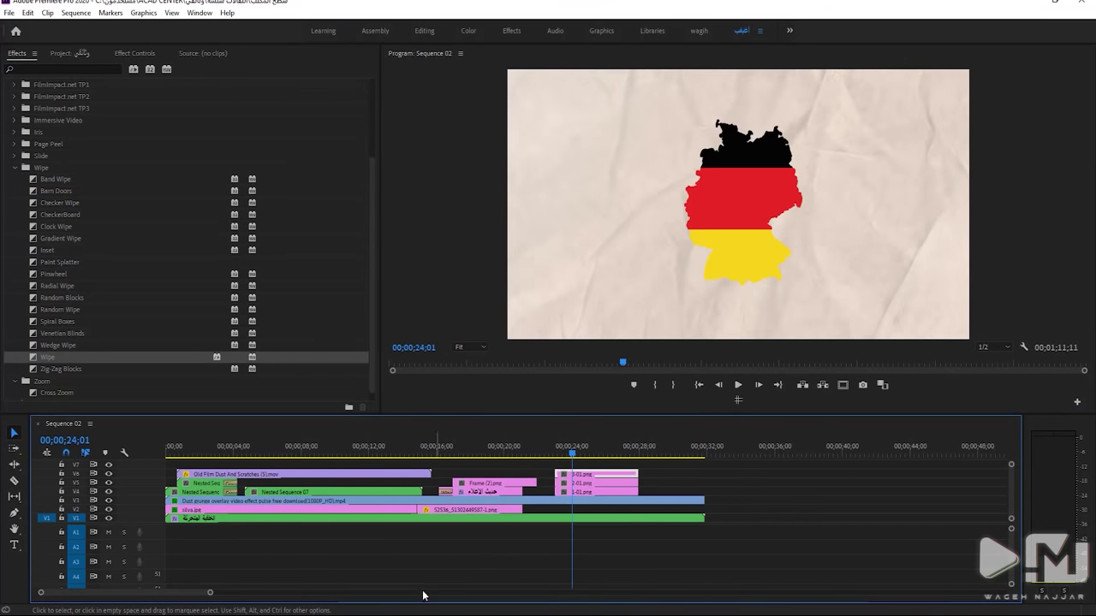
{"action": "key", "text": "equal"}
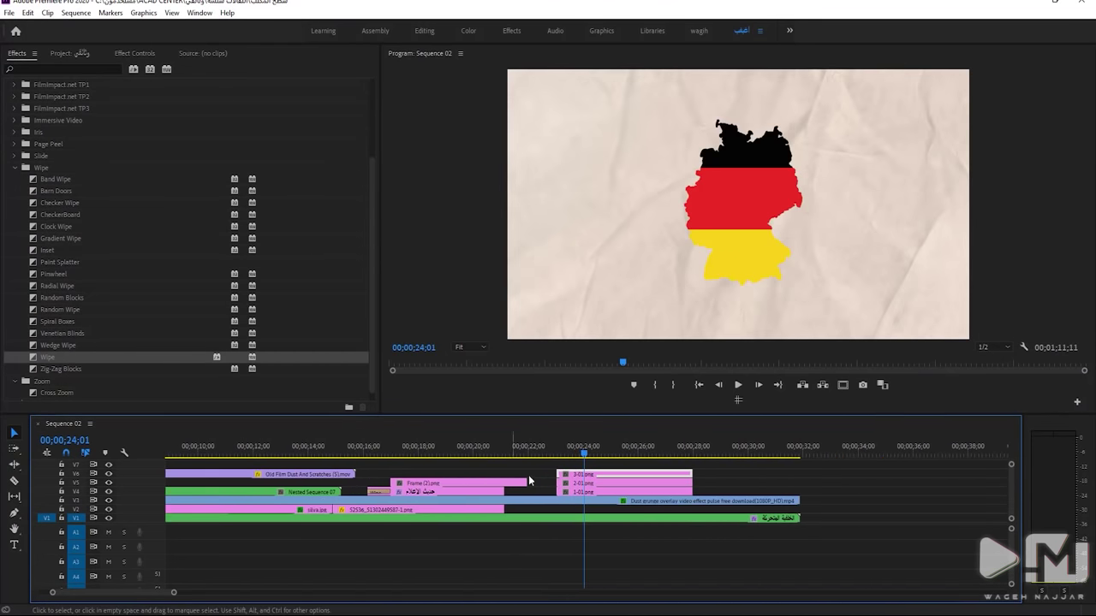
{"action": "left_click_drag", "start_coordinate": [557, 475], "coordinate": [556, 474]}
{"action": "left_click", "coordinate": [587, 481]}
Apply the Tint effect from the Effects panel to the 2-01.png clip
{"action": "left_click", "coordinate": [57, 68]}
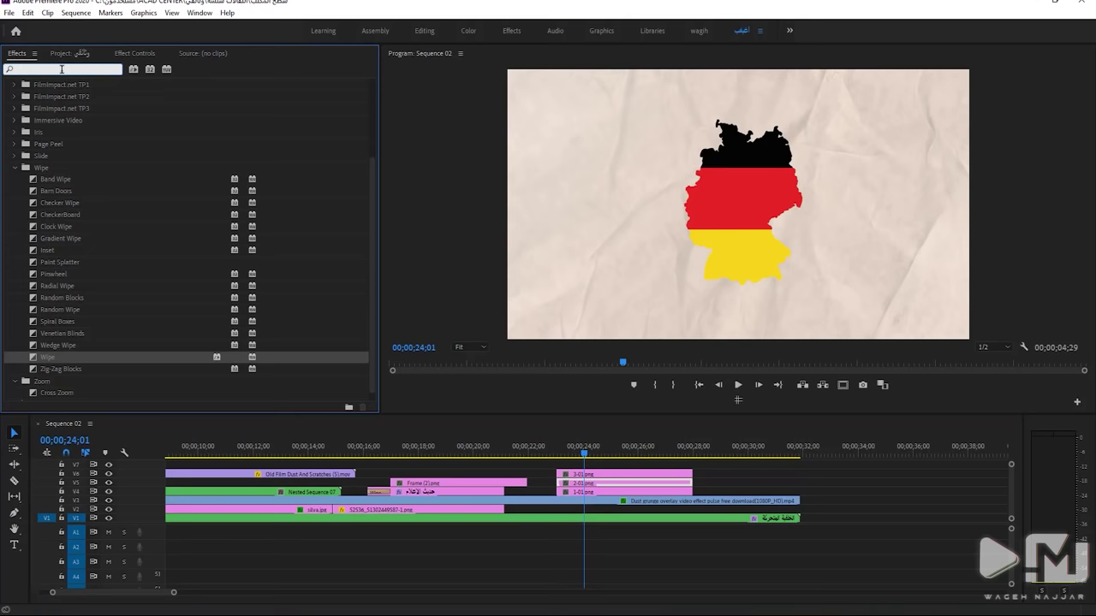
{"action": "type", "text": "tint"}
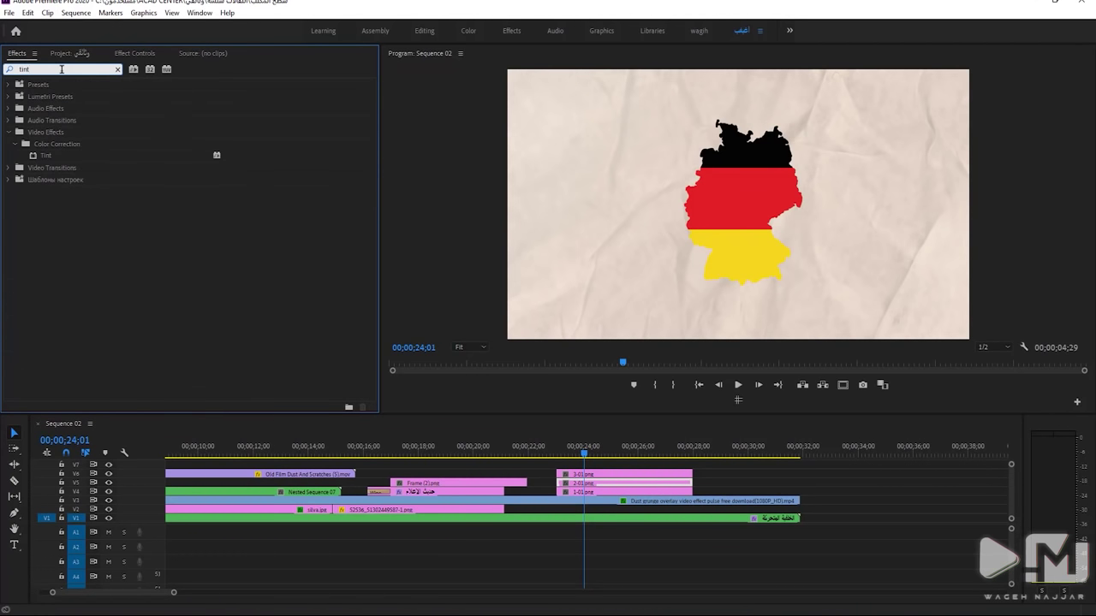
{"action": "left_click_drag", "start_coordinate": [77, 156], "coordinate": [588, 476]}
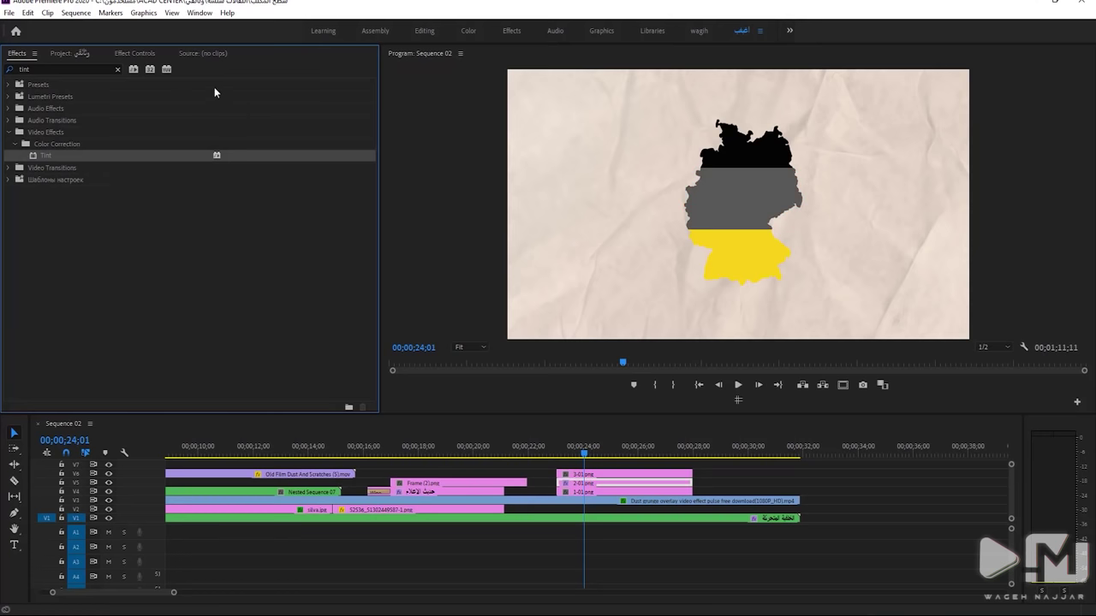
{"action": "left_click", "coordinate": [137, 53]}
{"action": "left_click", "coordinate": [606, 481]}
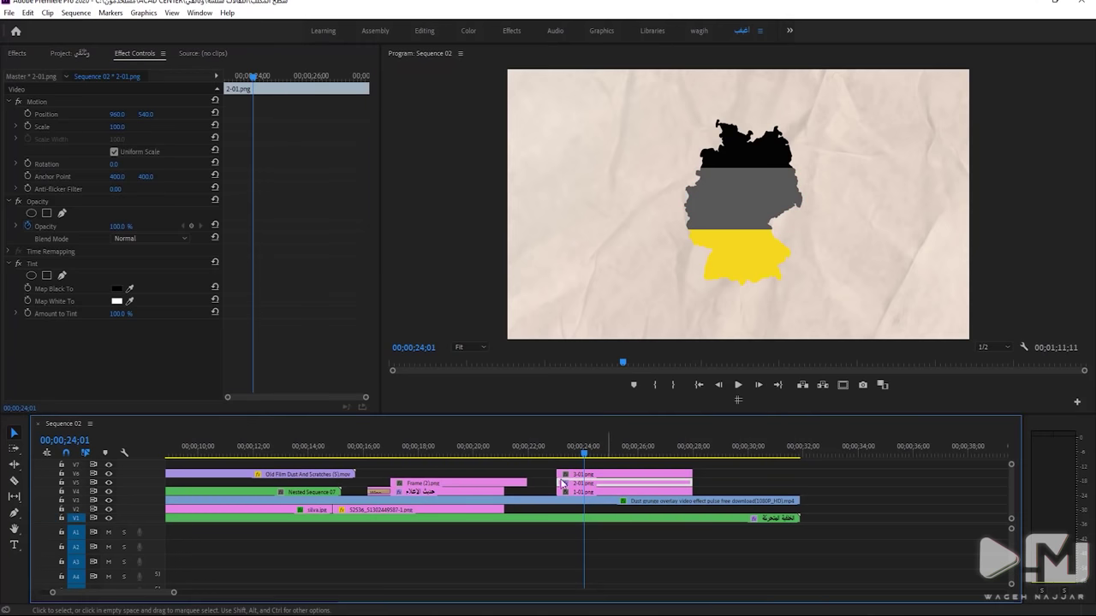
Keyframe Tint's Map White To, Map Black To and Amount to Tint, setting Amount to 0%
{"action": "left_click", "coordinate": [30, 301]}
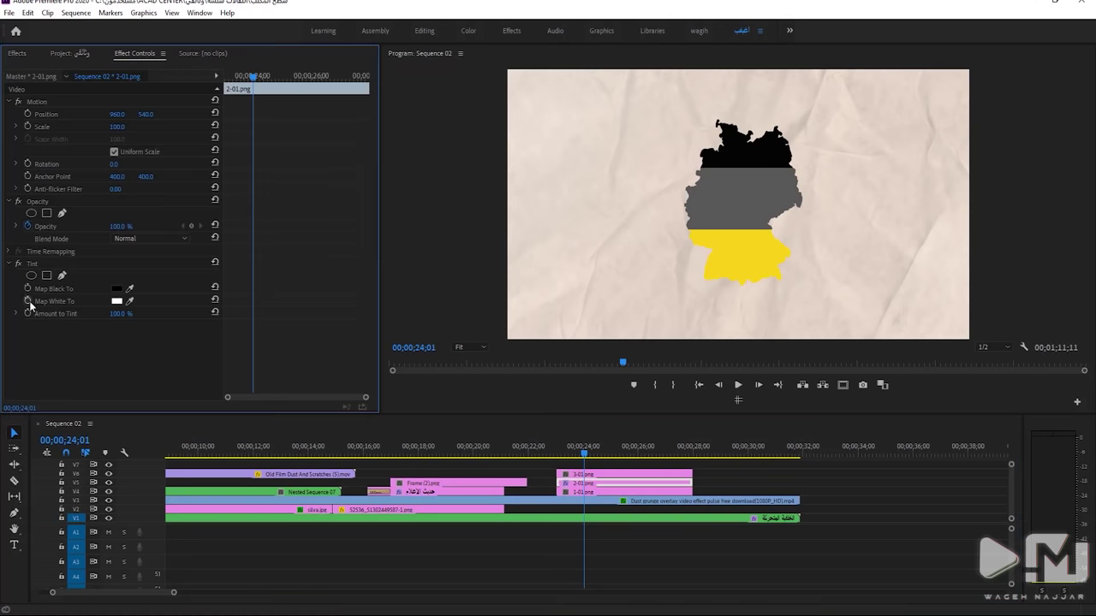
{"action": "left_click", "coordinate": [28, 301]}
{"action": "left_click", "coordinate": [29, 288]}
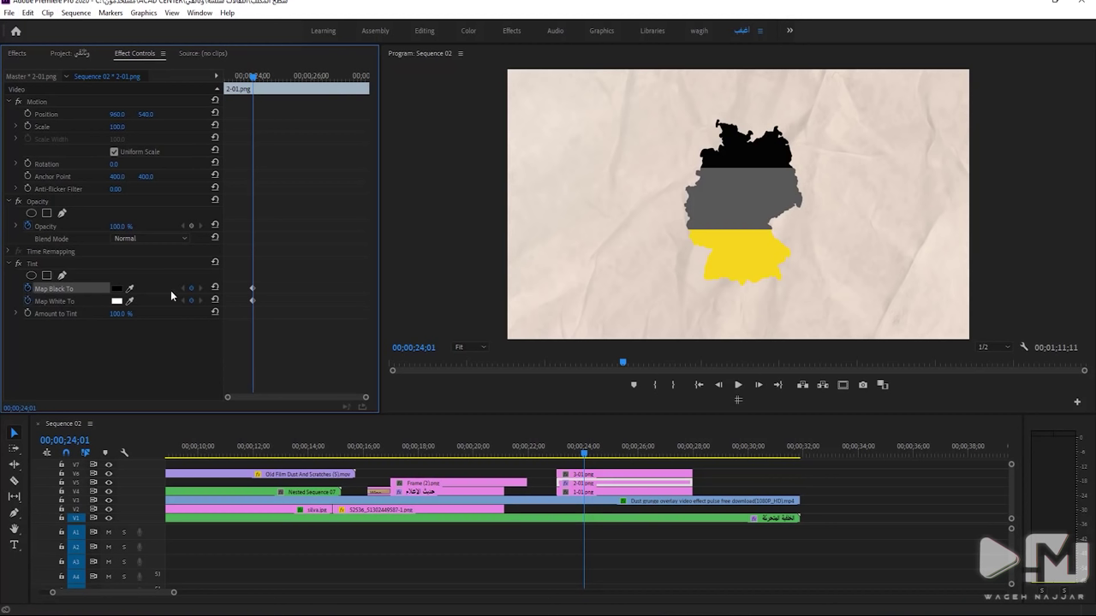
{"action": "left_click", "coordinate": [34, 312]}
{"action": "left_click", "coordinate": [29, 313]}
{"action": "left_click_drag", "start_coordinate": [116, 313], "coordinate": [52, 313]}
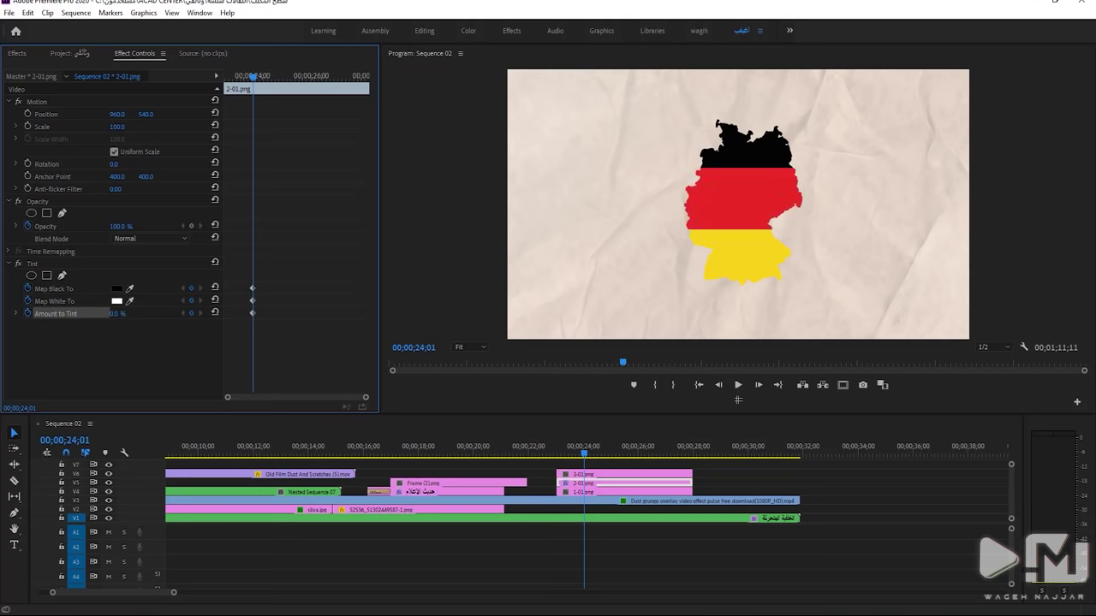
{"action": "mouse_move", "coordinate": [288, 284]}
{"action": "left_mouse_down"}
{"action": "mouse_move", "coordinate": [237, 324]}
{"action": "mouse_move", "coordinate": [226, 316]}
{"action": "left_mouse_up"}
{"action": "left_click", "coordinate": [245, 76]}
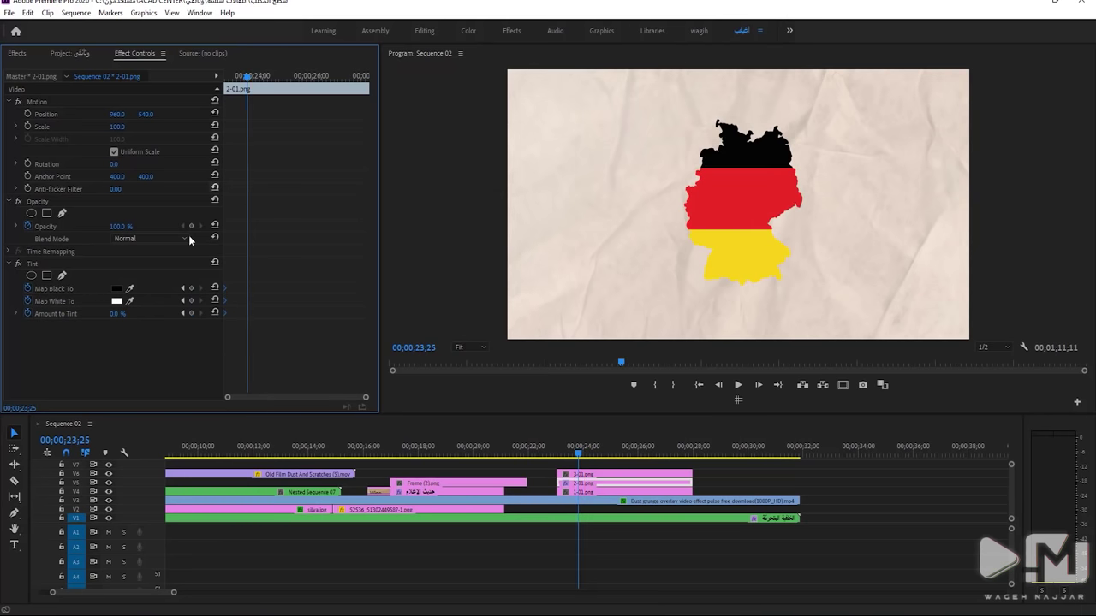
Set Tint's white and black mappings to dark green and preview the animation
{"action": "left_click", "coordinate": [116, 301]}
{"action": "left_click", "coordinate": [566, 279]}
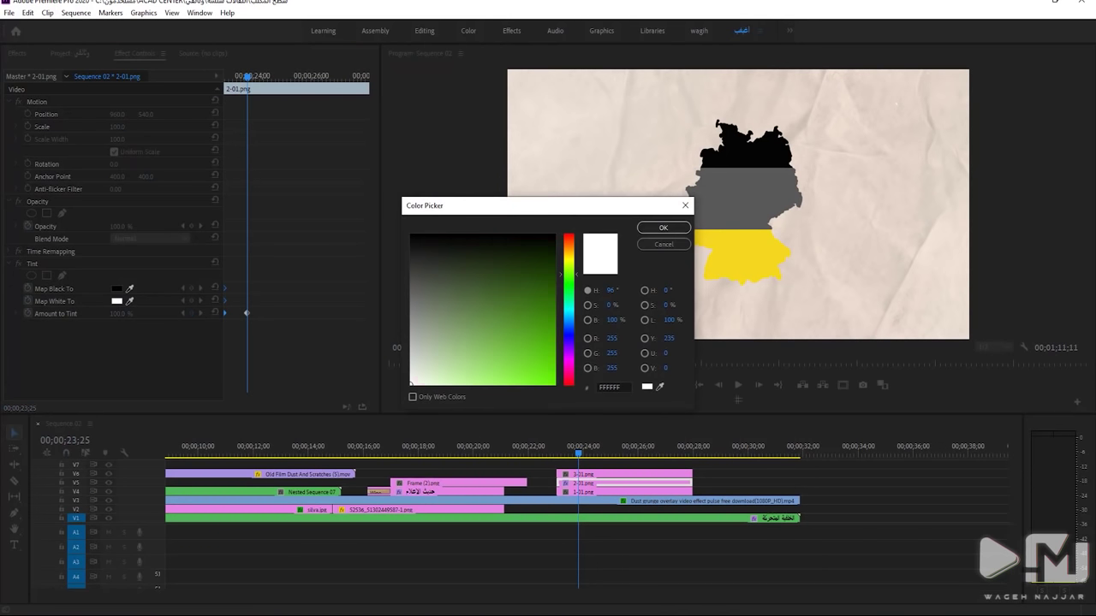
{"action": "left_click", "coordinate": [506, 298]}
{"action": "left_click", "coordinate": [655, 227]}
{"action": "left_click_drag", "start_coordinate": [126, 289], "coordinate": [117, 301]}
{"action": "left_click_drag", "start_coordinate": [270, 89], "coordinate": [225, 89]}
{"action": "mouse_move", "coordinate": [270, 267]}
{"action": "left_mouse_down"}
{"action": "mouse_move", "coordinate": [225, 315]}
{"action": "mouse_move", "coordinate": [224, 305]}
{"action": "left_mouse_up"}
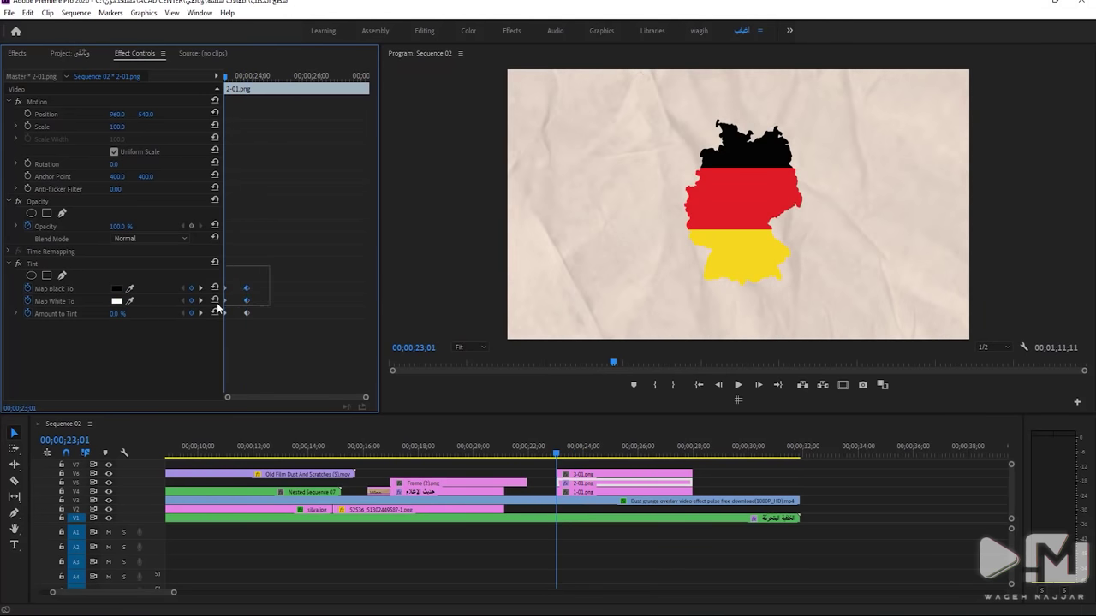
{"action": "key", "text": "space"}
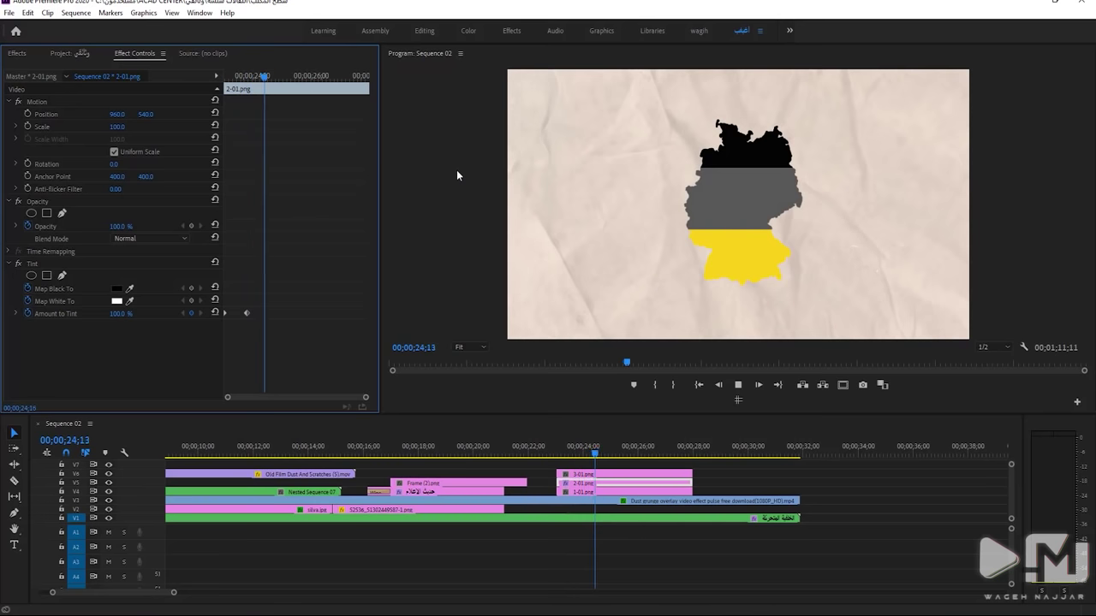
Re-pick green for the black mapping and green 336431 for the white mapping
{"action": "left_click", "coordinate": [117, 289]}
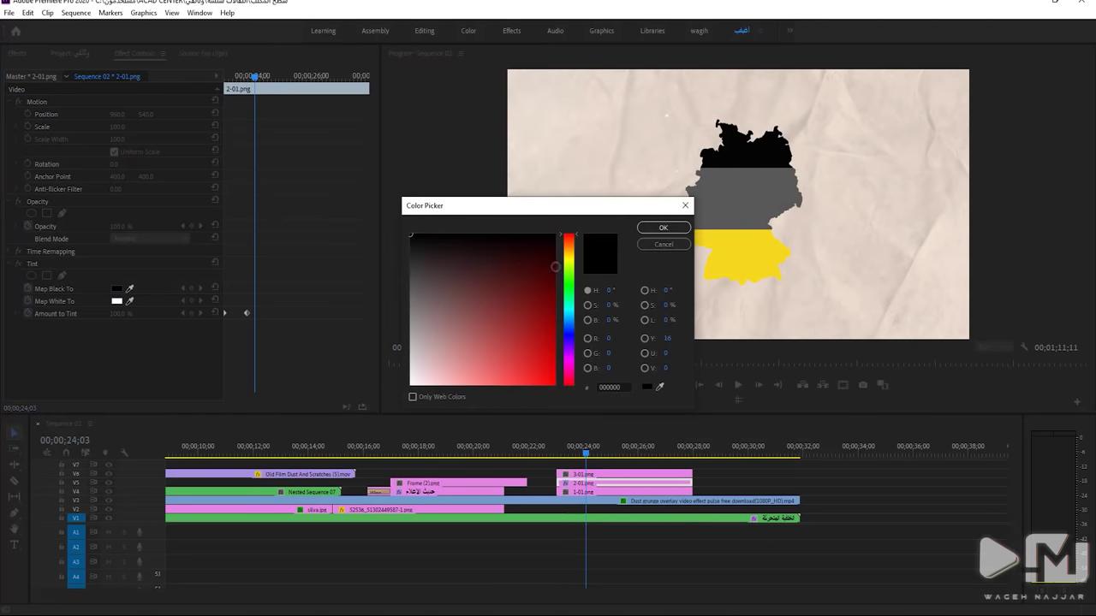
{"action": "left_click", "coordinate": [519, 295]}
{"action": "left_click", "coordinate": [663, 227]}
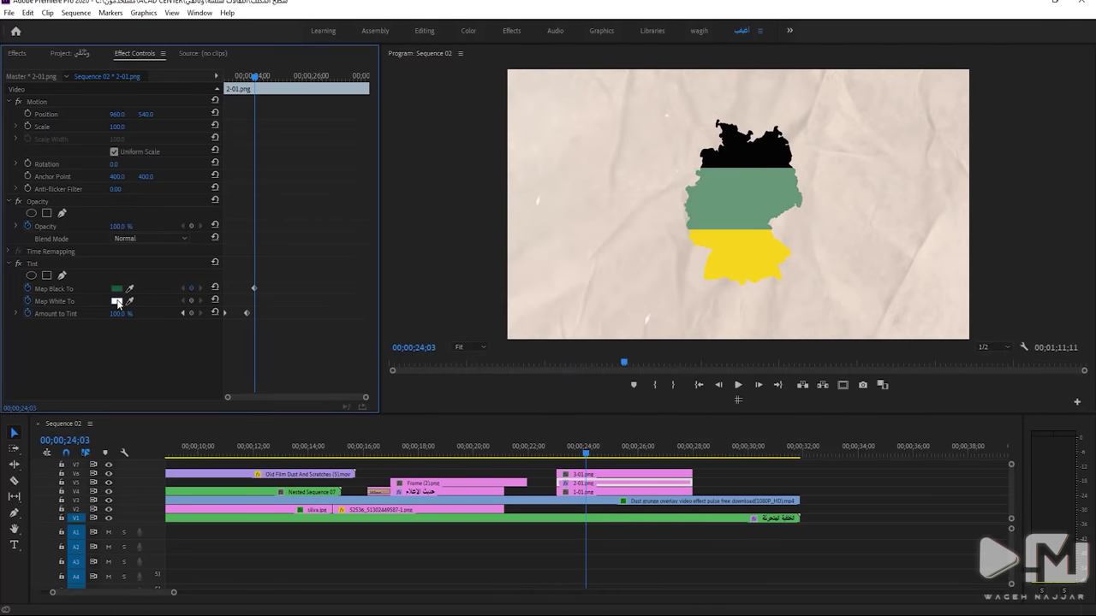
{"action": "left_click", "coordinate": [117, 300]}
{"action": "left_click", "coordinate": [568, 282]}
{"action": "left_click", "coordinate": [483, 293]}
{"action": "left_click", "coordinate": [662, 227]}
Delete the colour mapping keyframes and restart keyframing for Map Black To and Map White To
{"action": "left_click", "coordinate": [225, 75]}
{"action": "left_click_drag", "start_coordinate": [247, 288], "coordinate": [260, 304]}
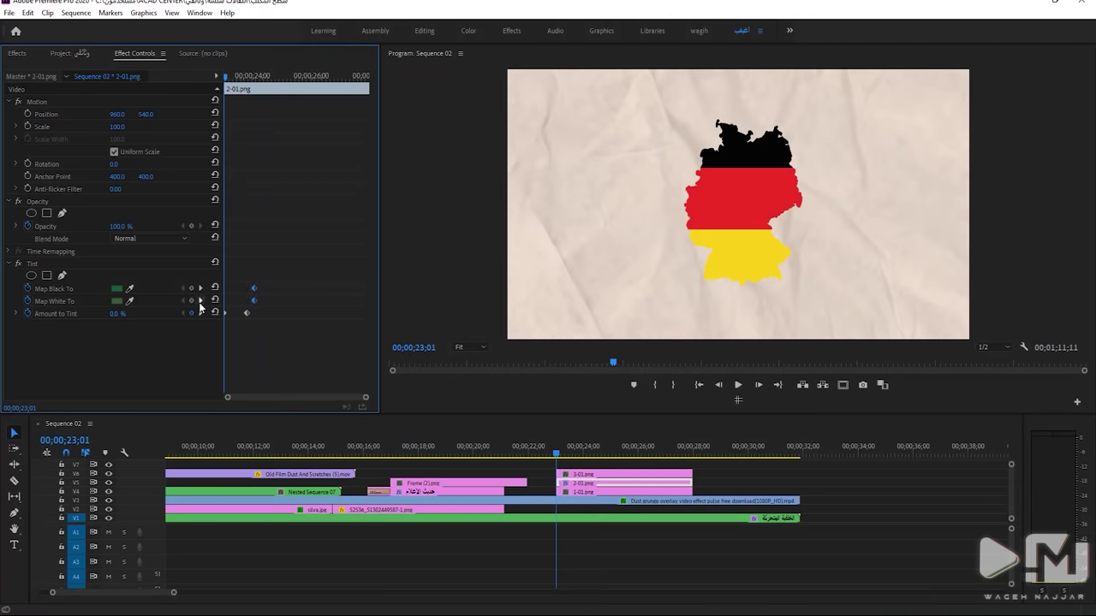
{"action": "key", "text": "Delete"}
{"action": "left_click", "coordinate": [29, 300]}
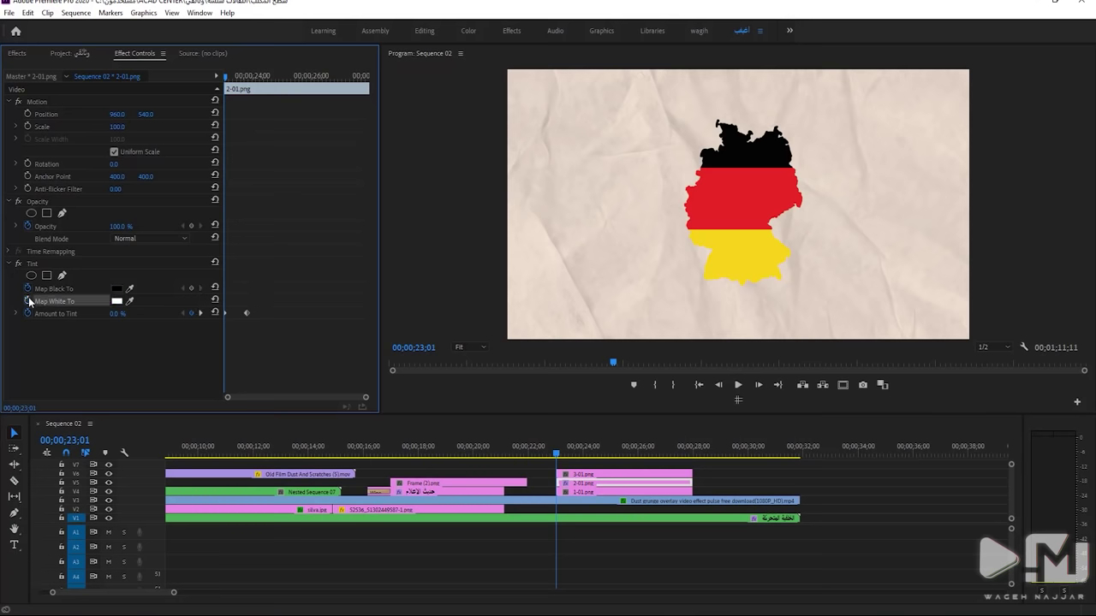
{"action": "left_click", "coordinate": [27, 289]}
{"action": "left_click", "coordinate": [573, 325]}
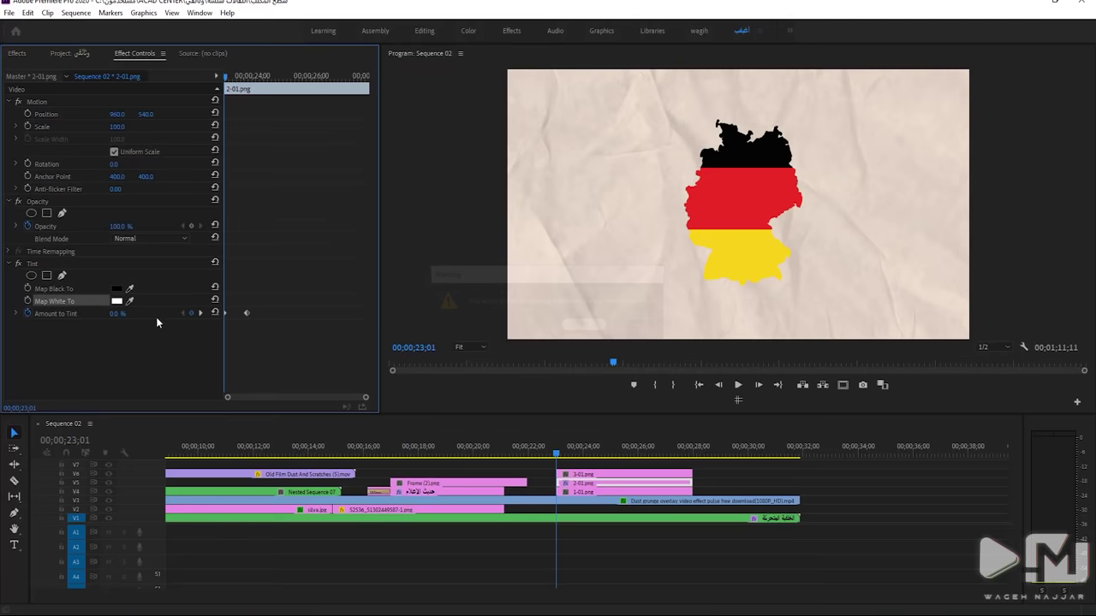
{"action": "left_click", "coordinate": [27, 288]}
{"action": "left_click", "coordinate": [28, 301]}
At 23;16, move the full-tint keyframe, set white mapping dark green and black dark grey, then review
{"action": "left_click", "coordinate": [231, 79]}
{"action": "left_click_drag", "start_coordinate": [235, 83], "coordinate": [238, 83]}
{"action": "left_click_drag", "start_coordinate": [245, 314], "coordinate": [240, 316]}
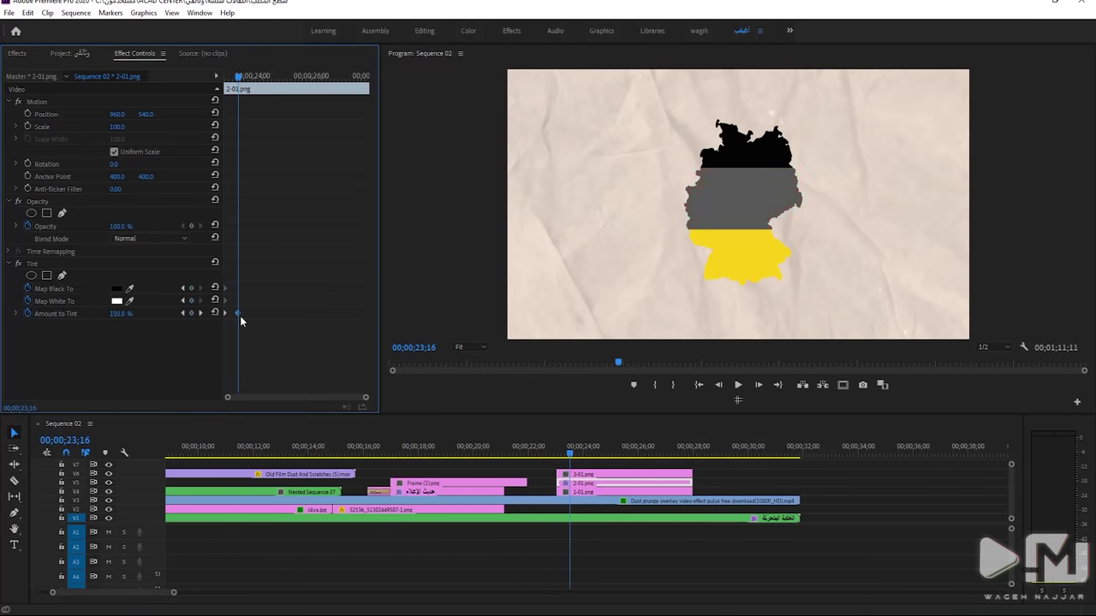
{"action": "left_click", "coordinate": [116, 301]}
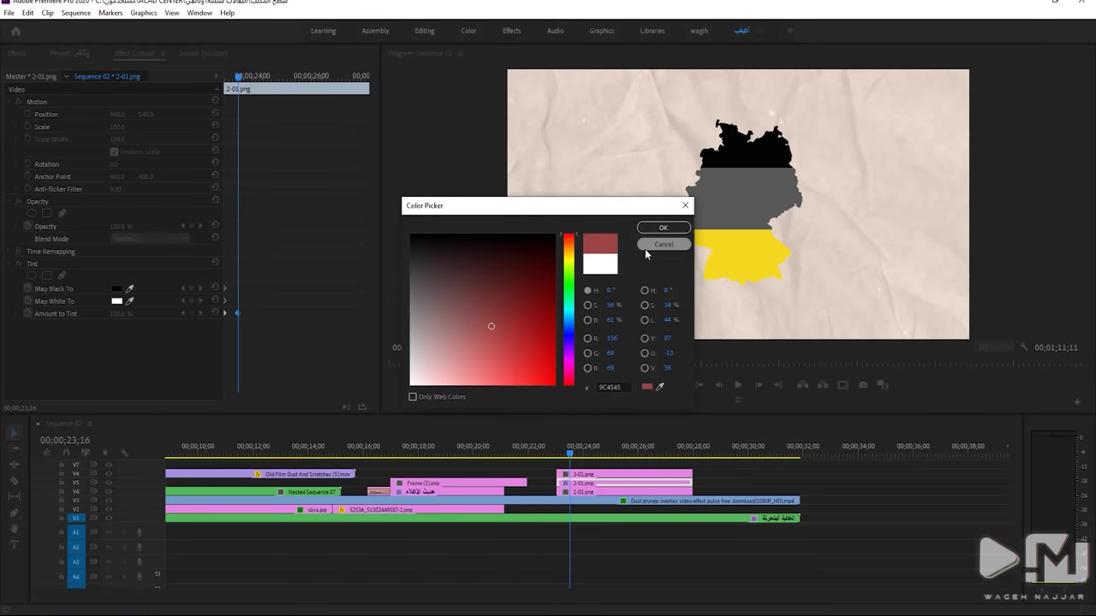
{"action": "left_click", "coordinate": [568, 335]}
{"action": "left_click", "coordinate": [663, 226]}
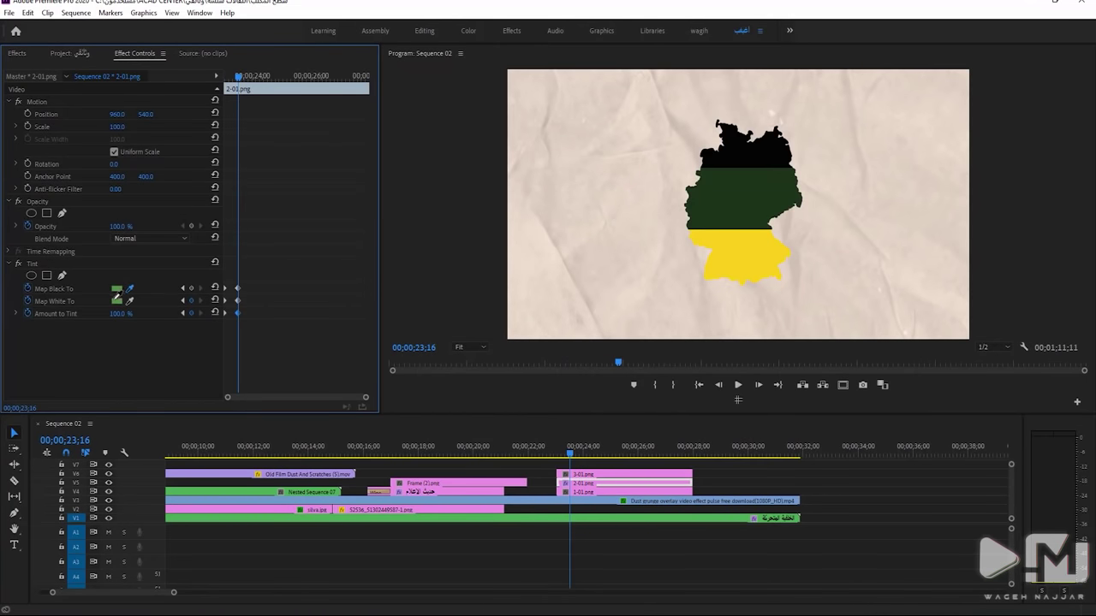
{"action": "mouse_move", "coordinate": [129, 288]}
{"action": "left_mouse_down"}
{"action": "mouse_move", "coordinate": [253, 259]}
{"action": "mouse_move", "coordinate": [224, 301]}
{"action": "left_mouse_up"}
{"action": "key", "text": "space"}
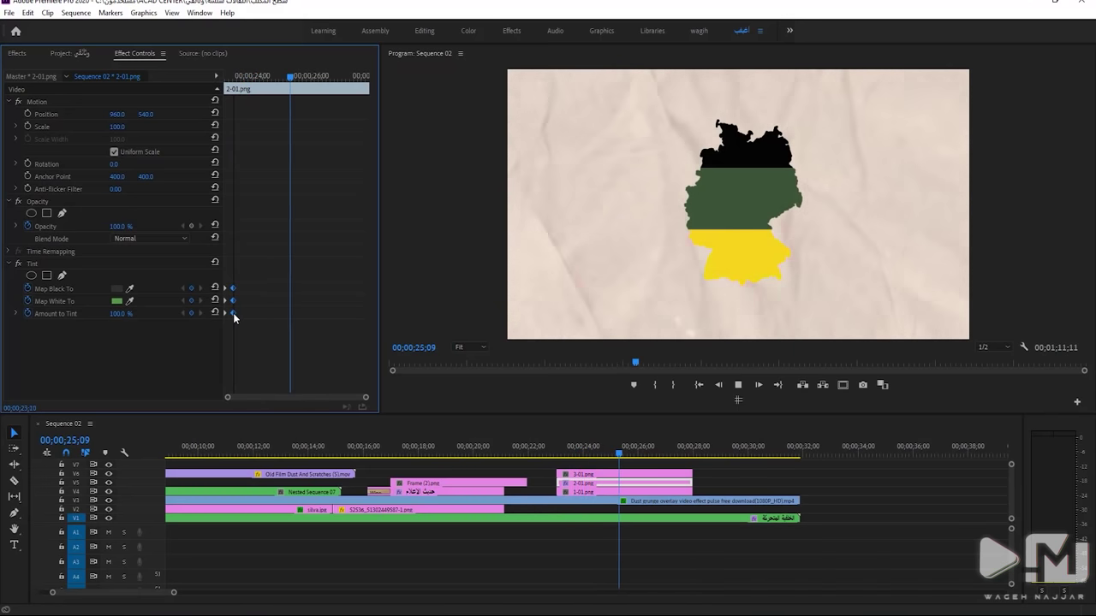
{"action": "left_click", "coordinate": [227, 89]}
{"action": "left_click_drag", "start_coordinate": [230, 94], "coordinate": [288, 105]}
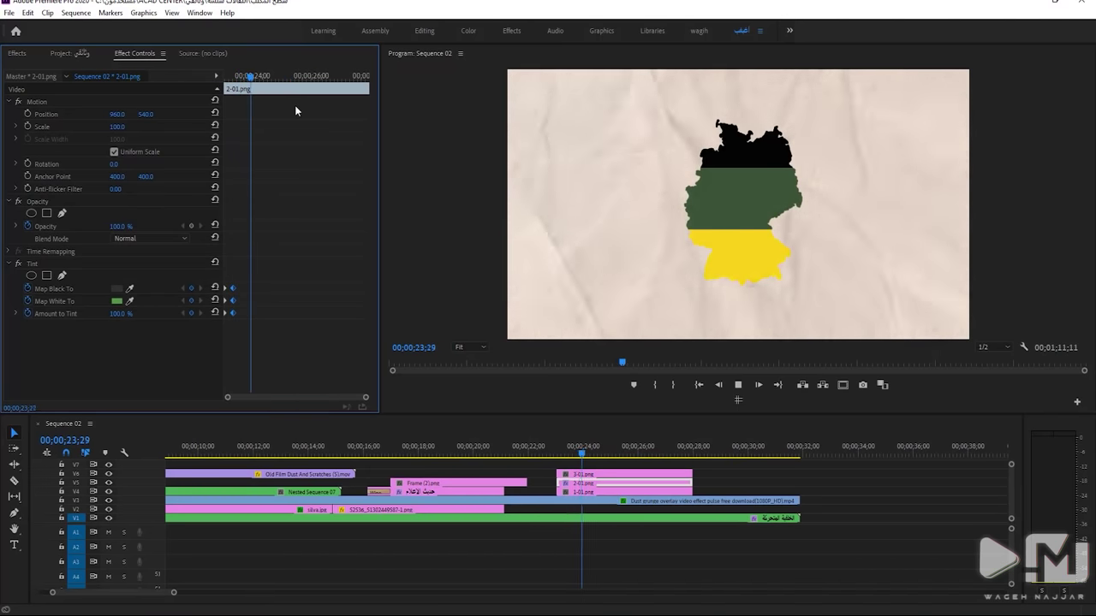
Nest the three stripe clips into Nested Sequence 08
{"action": "left_click_drag", "start_coordinate": [548, 468], "coordinate": [582, 496]}
{"action": "right_click", "coordinate": [576, 490]}
{"action": "left_click", "coordinate": [606, 352]}
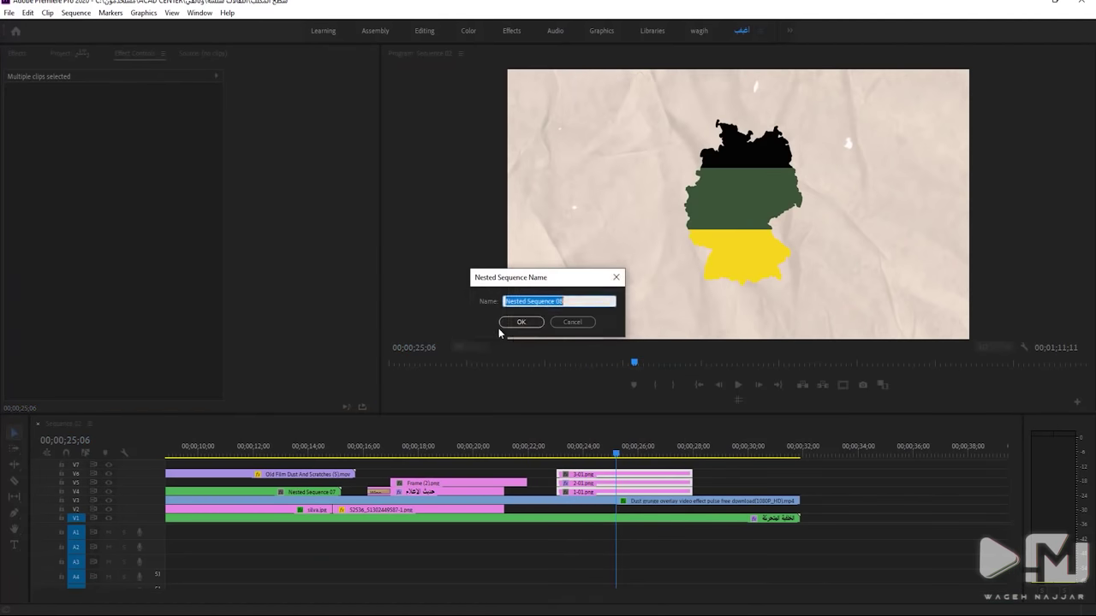
{"action": "key", "text": "Return"}
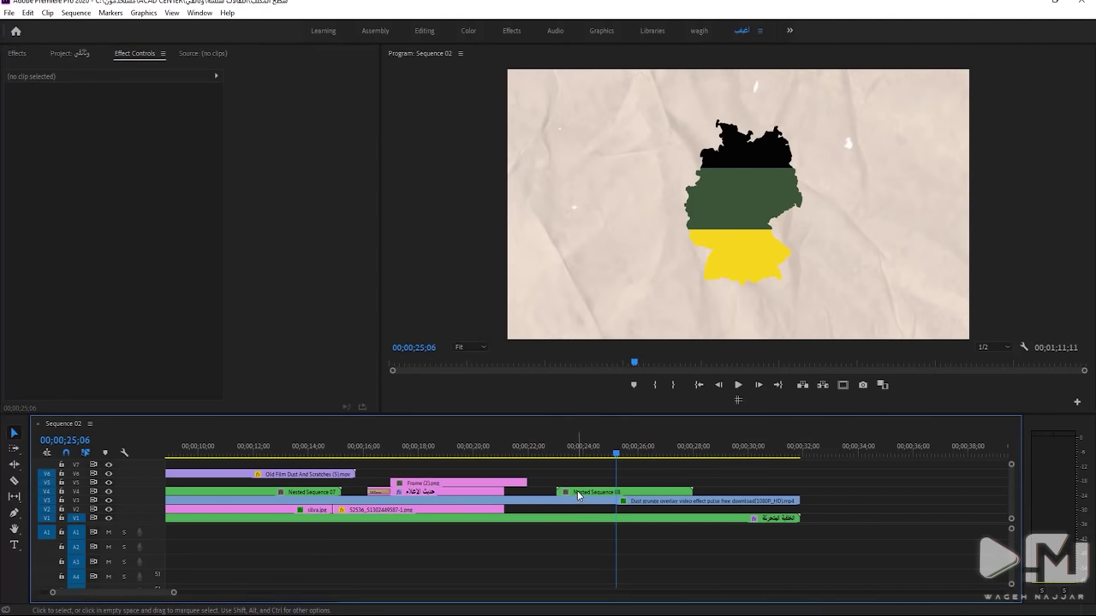
{"action": "left_click", "coordinate": [579, 492]}
Scale the map to 134% and keyframe Position Y from 1631 off-screen to 593
{"action": "left_click_drag", "start_coordinate": [125, 128], "coordinate": [153, 127]}
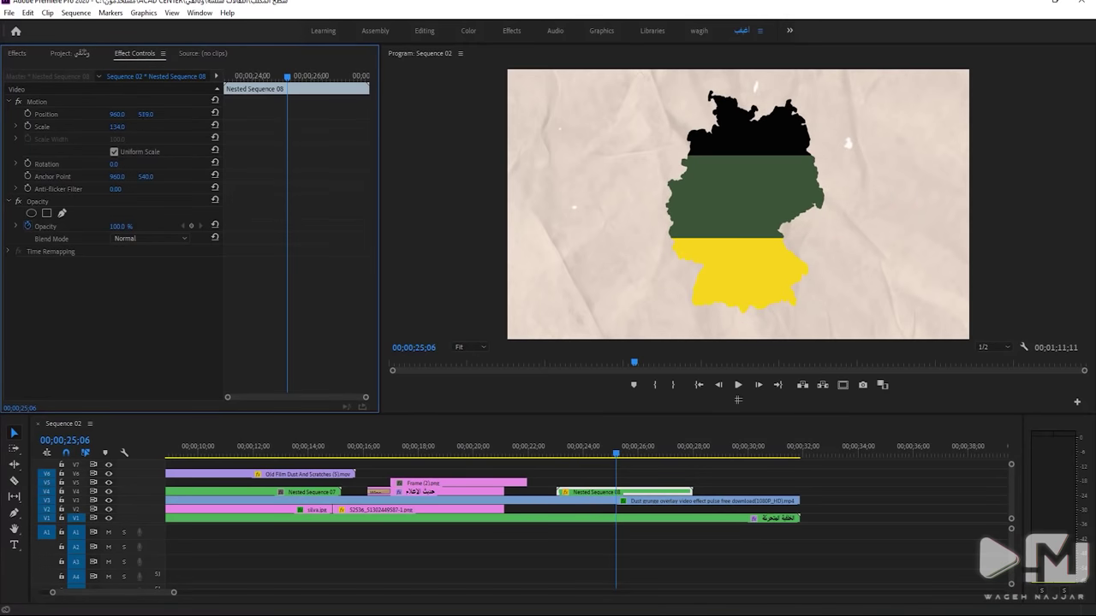
{"action": "left_click_drag", "start_coordinate": [146, 114], "coordinate": [180, 114]}
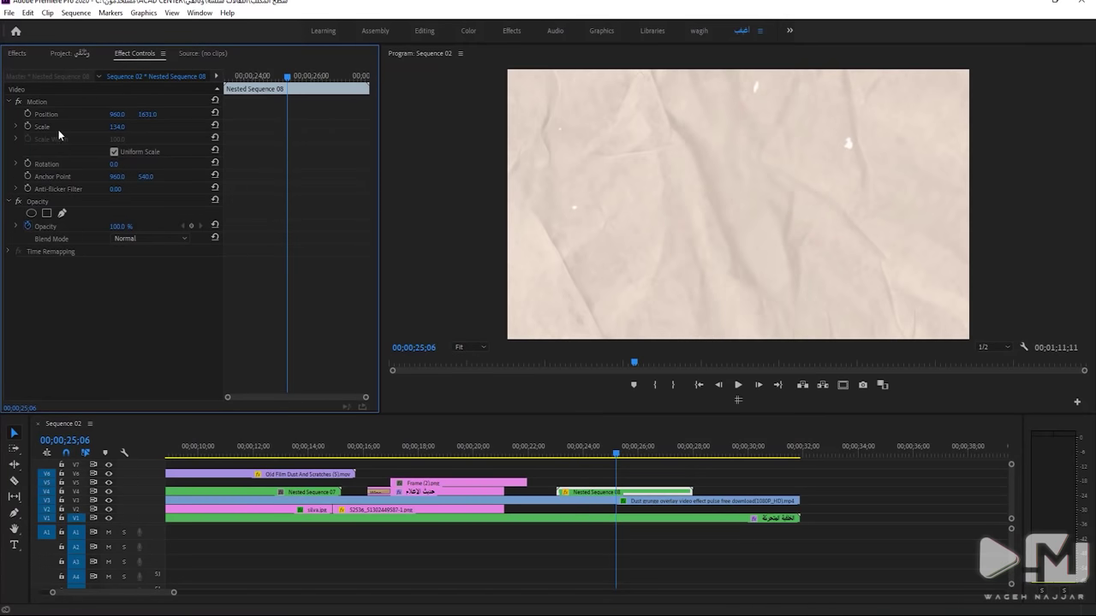
{"action": "left_click", "coordinate": [28, 114]}
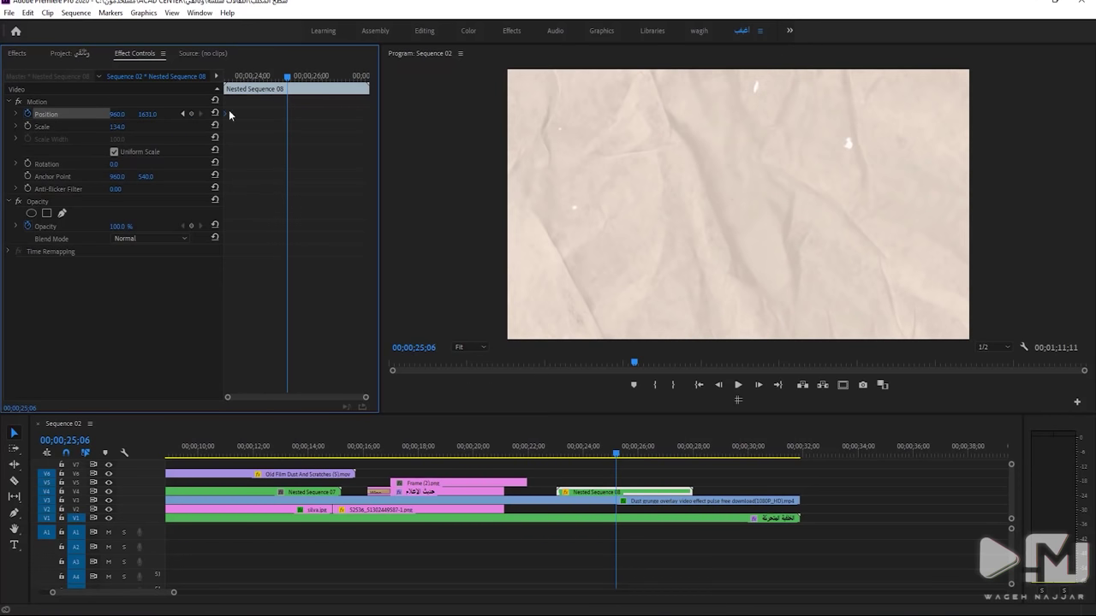
{"action": "left_click", "coordinate": [183, 114]}
{"action": "left_click_drag", "start_coordinate": [147, 114], "coordinate": [112, 114]}
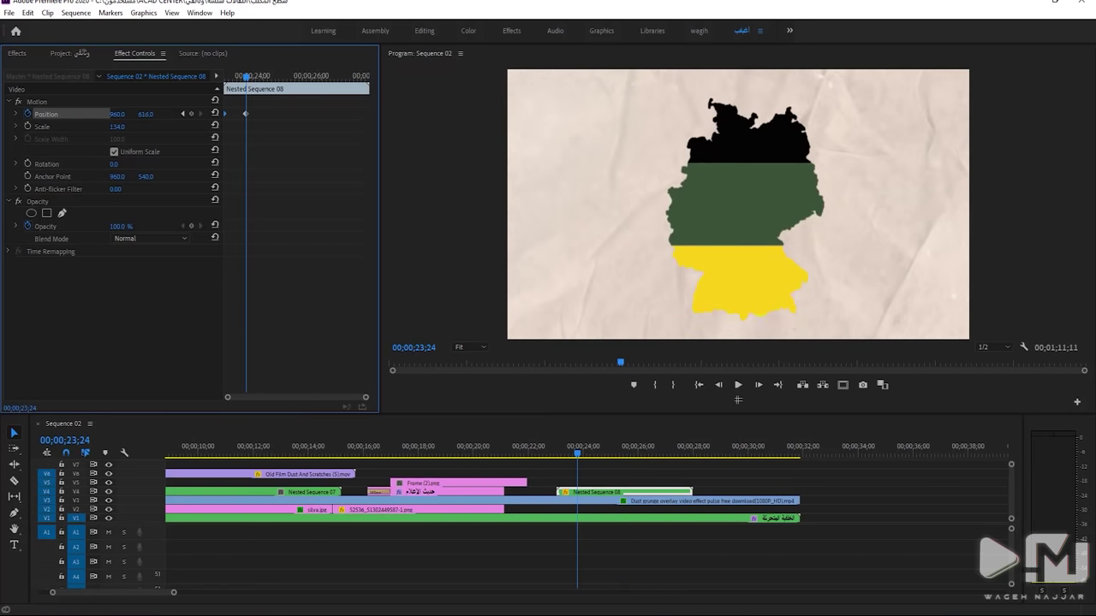
Apply Ease Out and Ease In to the Position keyframes and scrub through the sequence
{"action": "right_click", "coordinate": [247, 114]}
{"action": "mouse_move", "coordinate": [308, 213]}
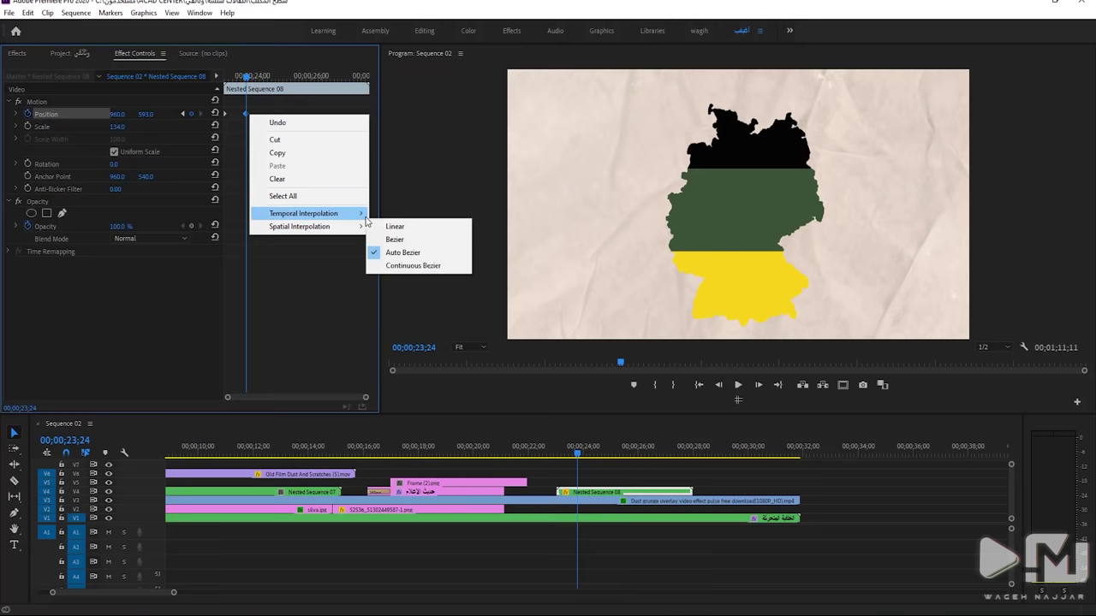
{"action": "left_click", "coordinate": [401, 296]}
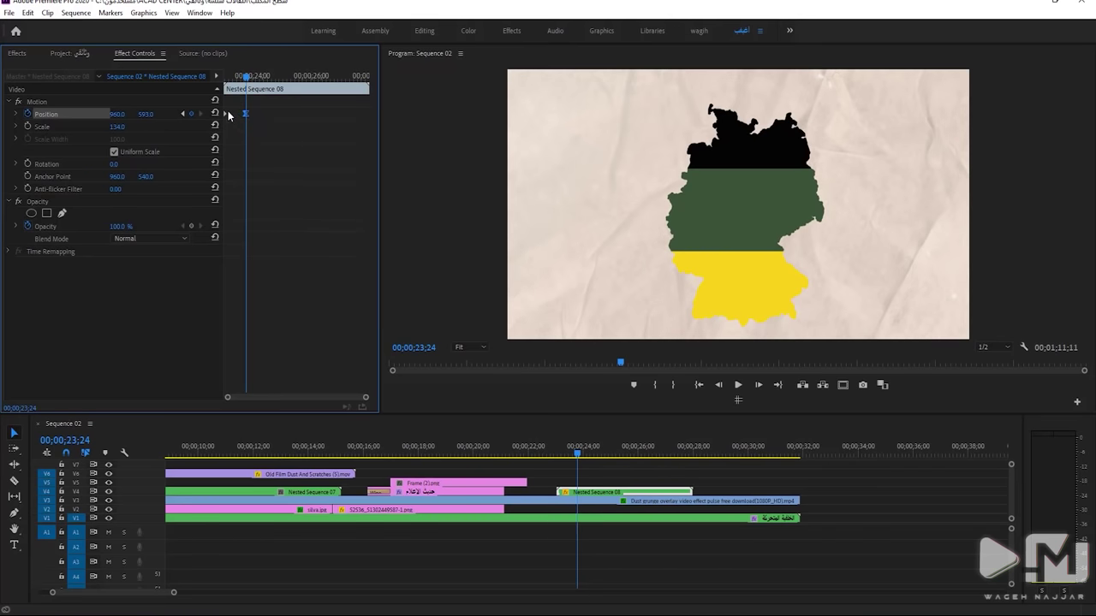
{"action": "right_click", "coordinate": [229, 112]}
{"action": "left_click", "coordinate": [246, 113]}
{"action": "right_click", "coordinate": [246, 113]}
{"action": "mouse_move", "coordinate": [273, 211]}
{"action": "left_click", "coordinate": [390, 280]}
{"action": "left_click", "coordinate": [479, 518]}
{"action": "mouse_move", "coordinate": [399, 454]}
{"action": "left_mouse_down"}
{"action": "mouse_move", "coordinate": [663, 453]}
{"action": "mouse_move", "coordinate": [98, 449]}
{"action": "left_mouse_up"}
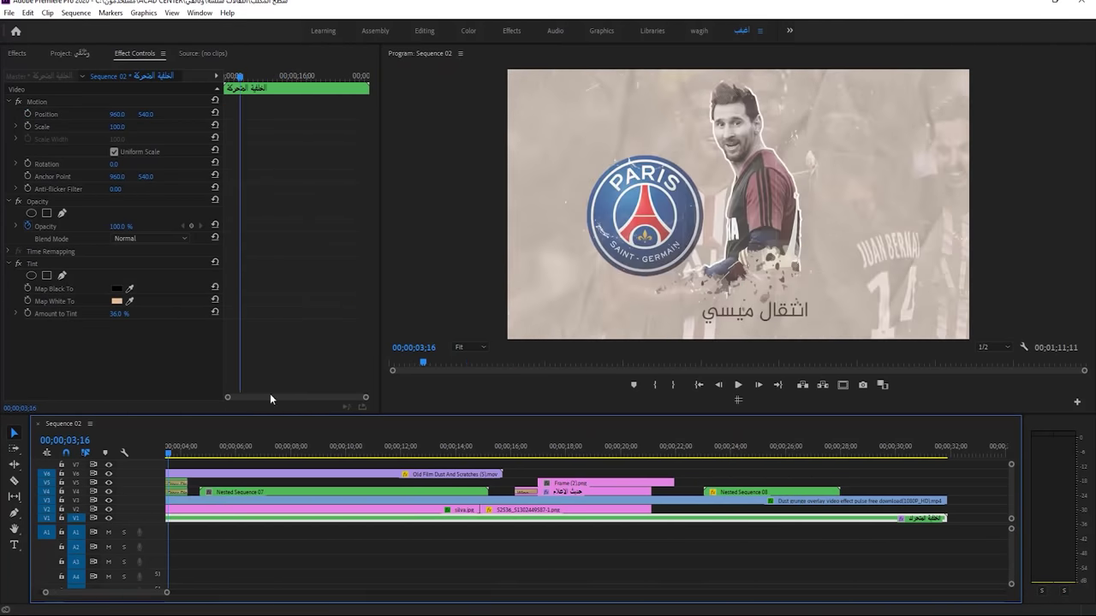